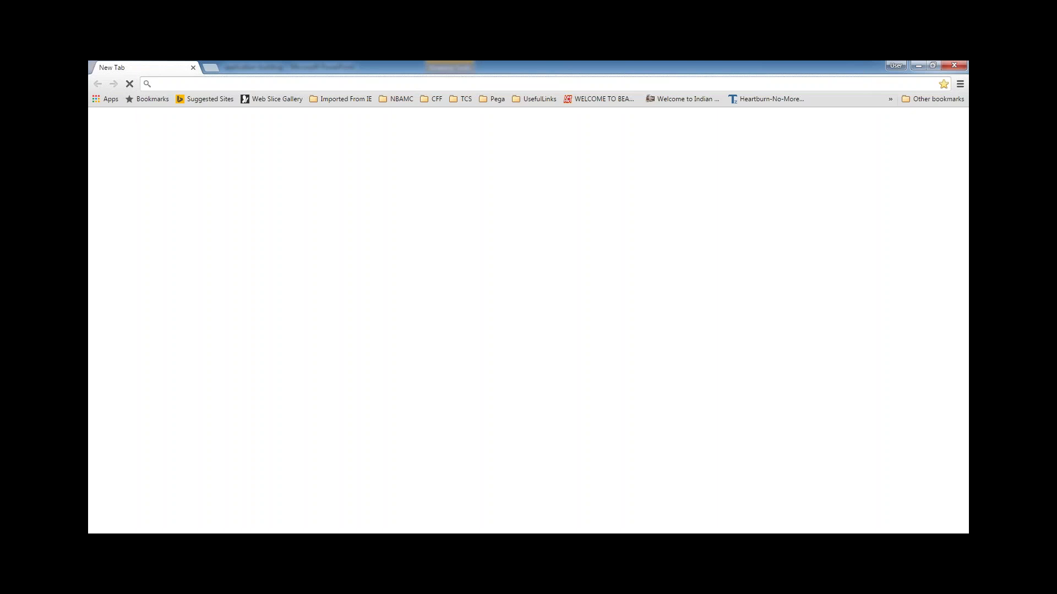
- Load the Pega server page at localhost:8081/prweb/PRServlet
text(localhost:8081/prweb/PRServlet)
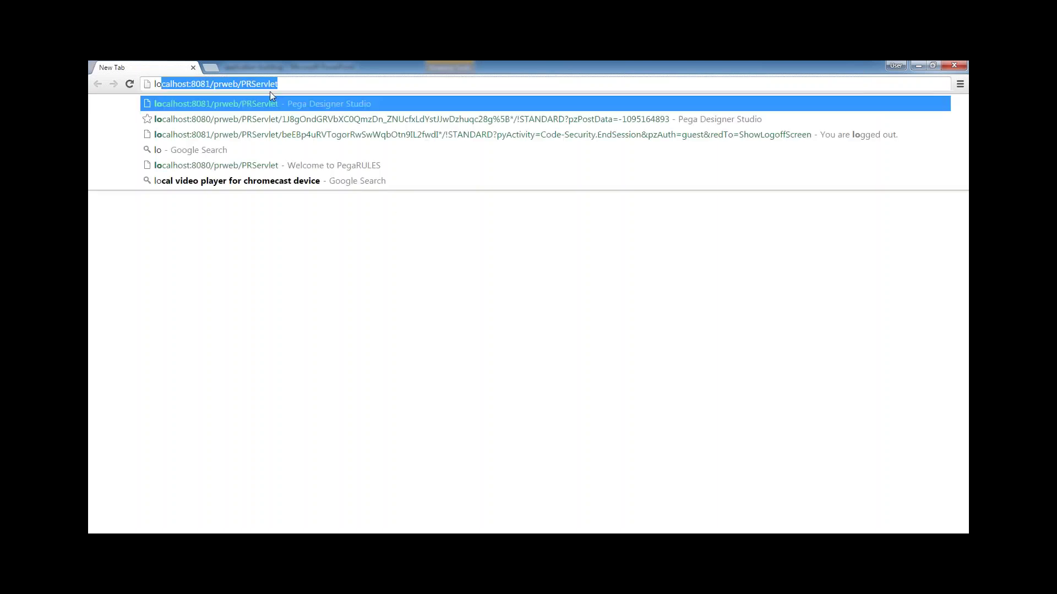
click(313, 102)
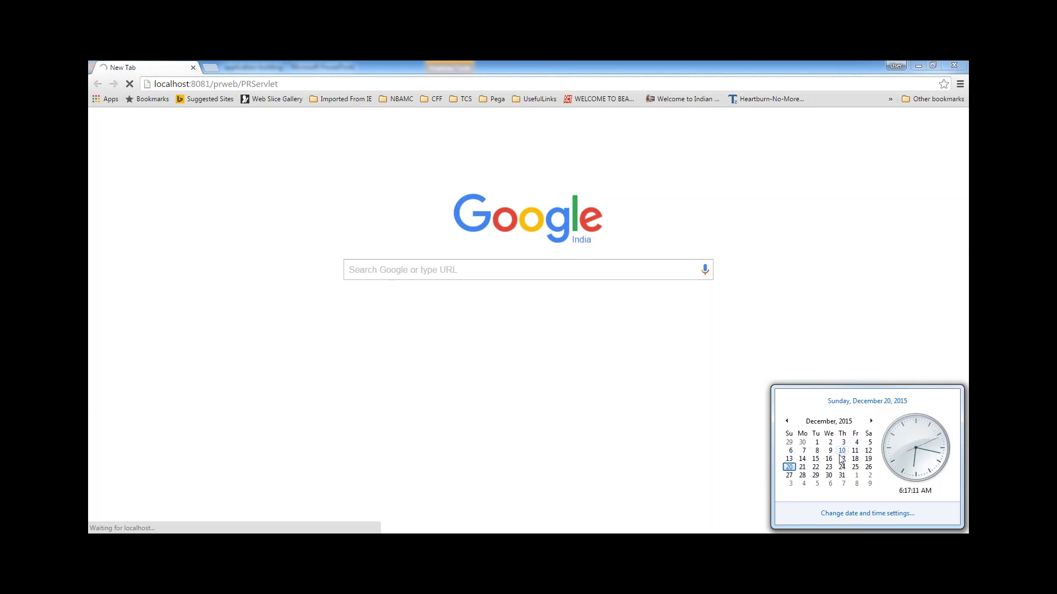
click(698, 456)
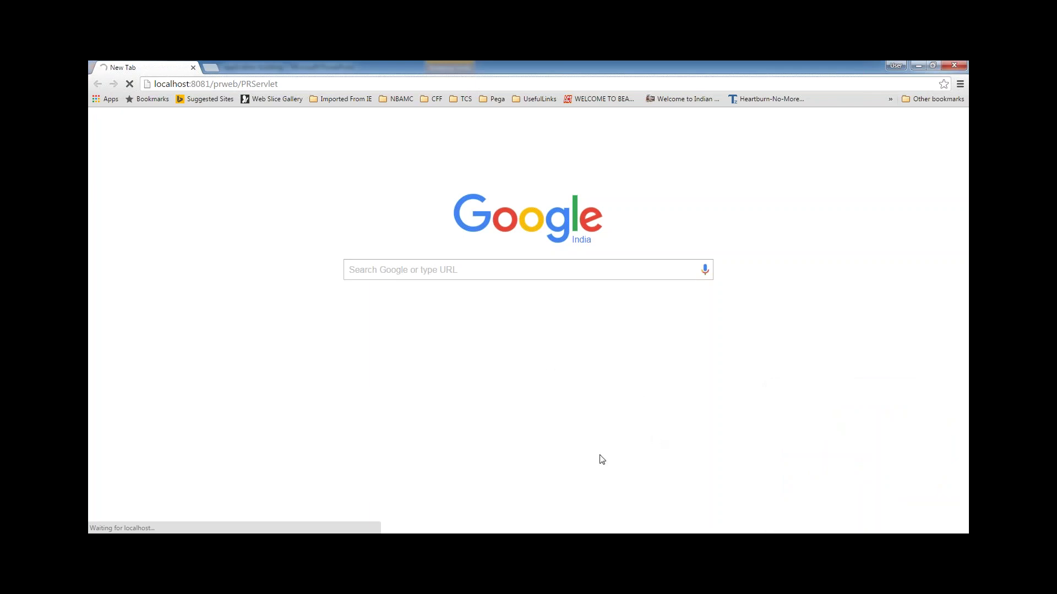
click(936, 545)
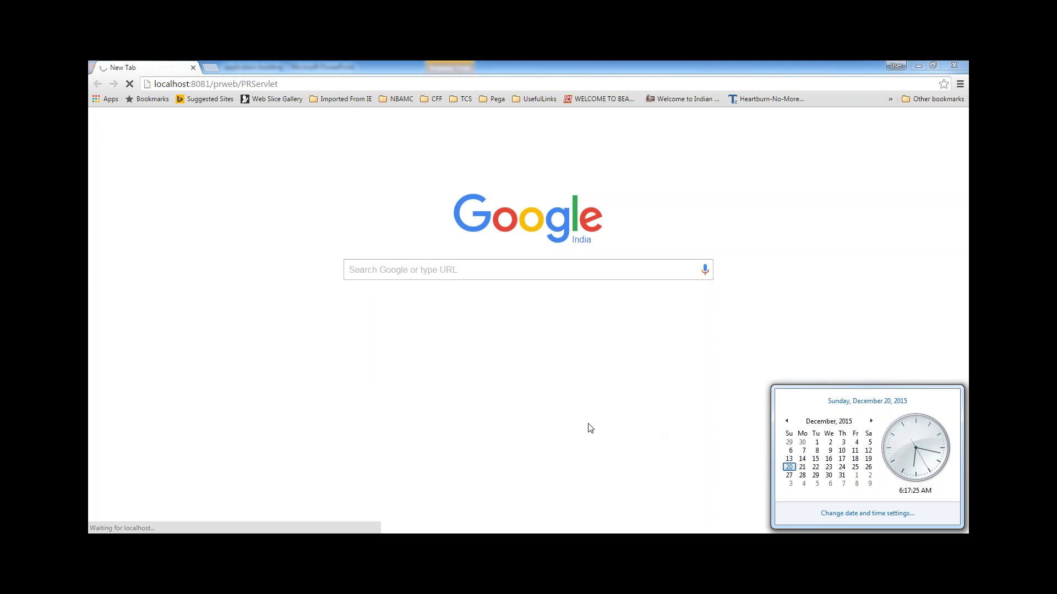
click(611, 440)
click(634, 435)
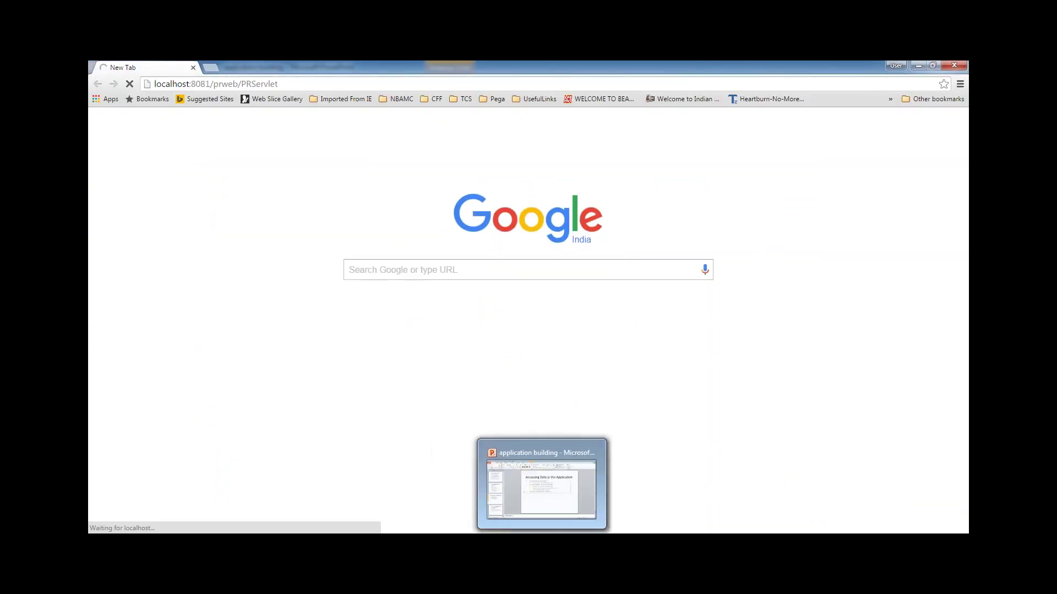
key(alt+Tab)
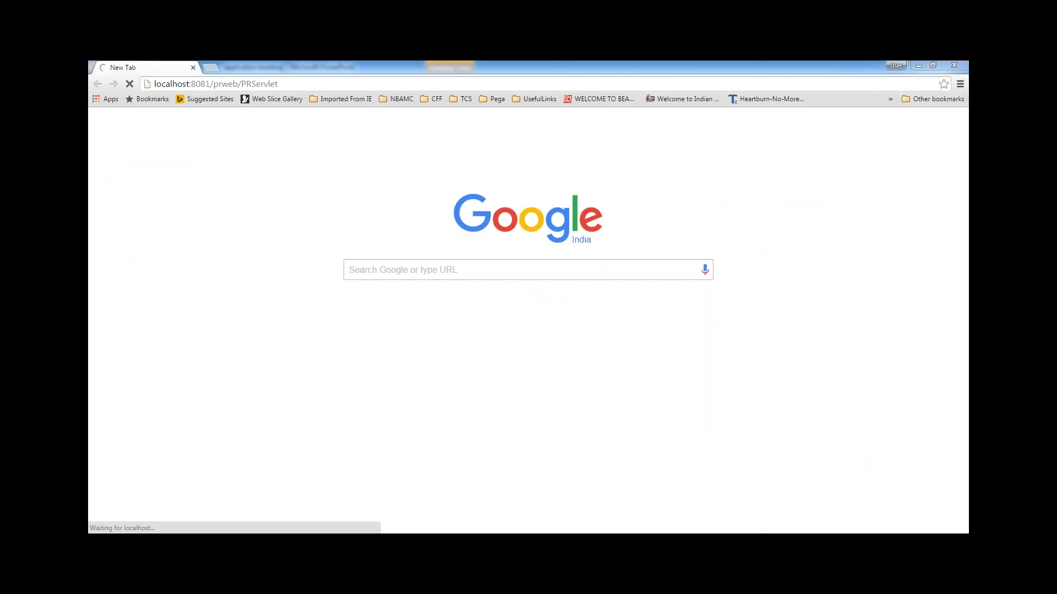
click(936, 537)
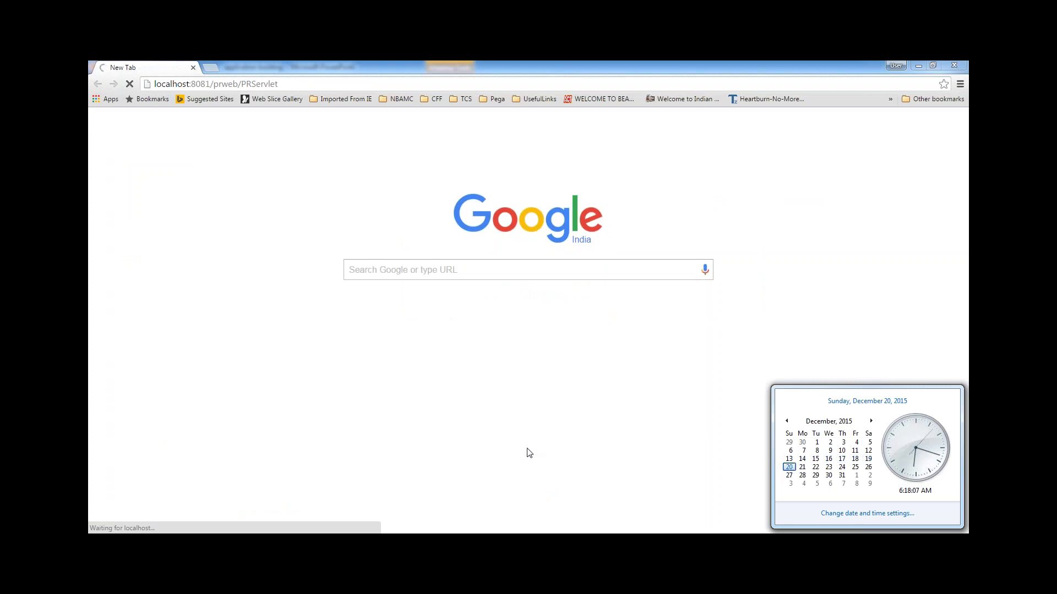
- Switch to PowerPoint and examine the outline on the "Accessing Data in the Application" slide, through the "Creating a dynamic User Interface" item
click(429, 401)
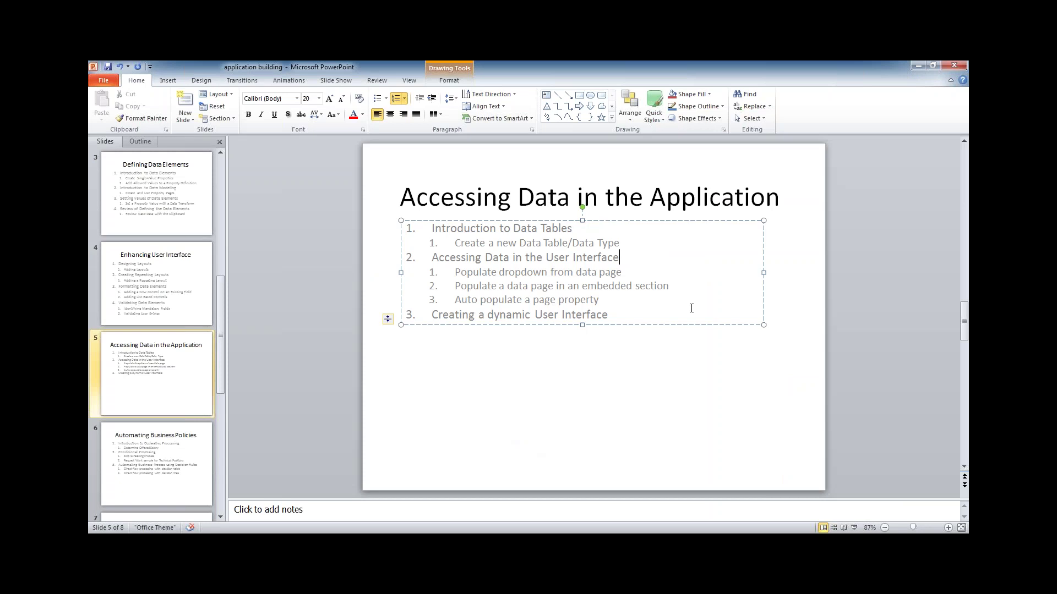
click(628, 314)
drag(645, 318, 483, 204)
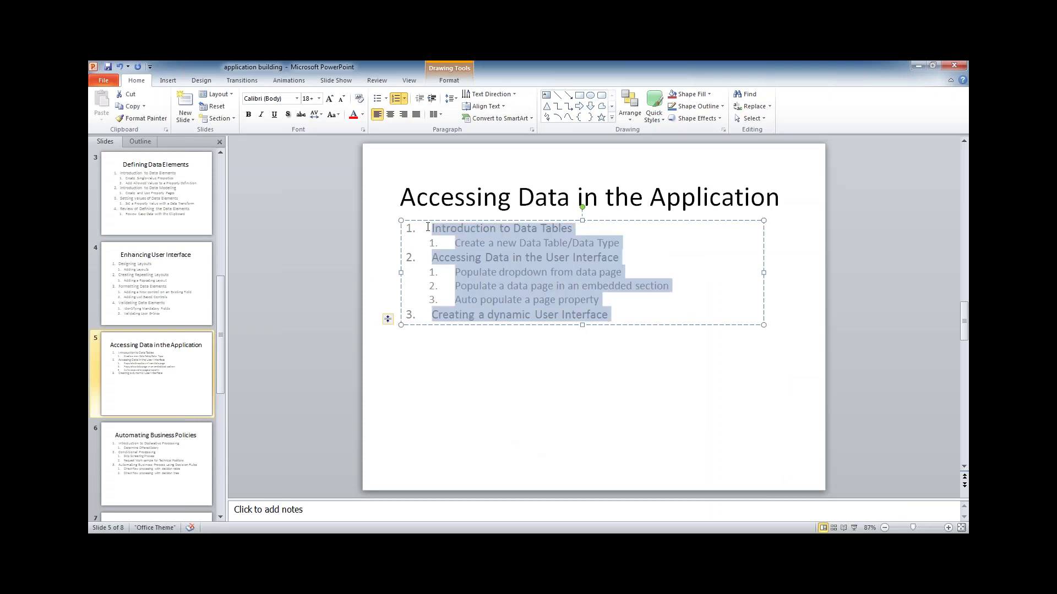
click(653, 316)
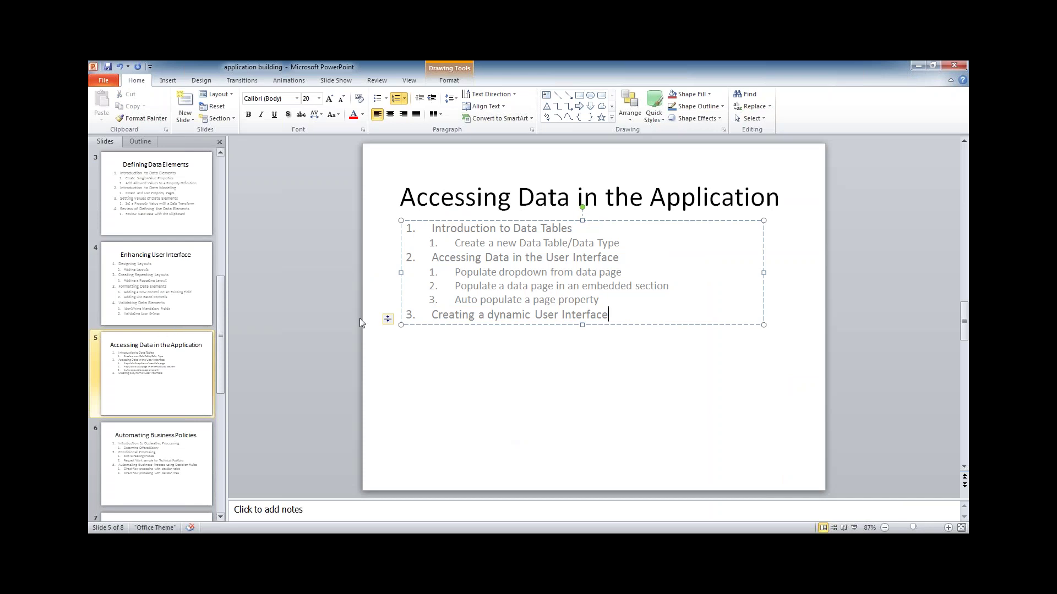
drag(620, 316, 419, 314)
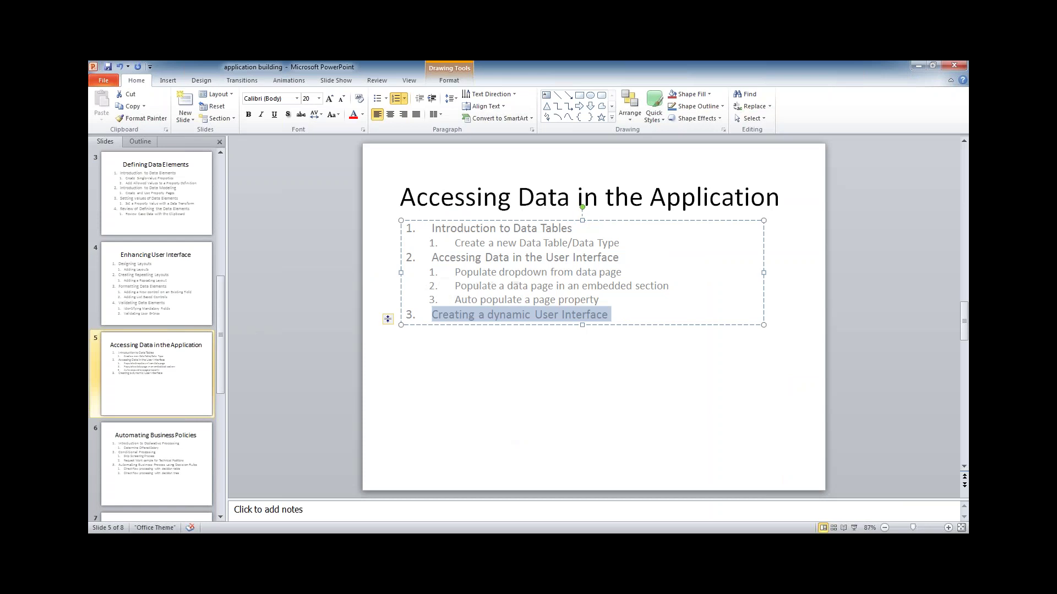
click(648, 308)
drag(647, 309, 450, 302)
key(Up)
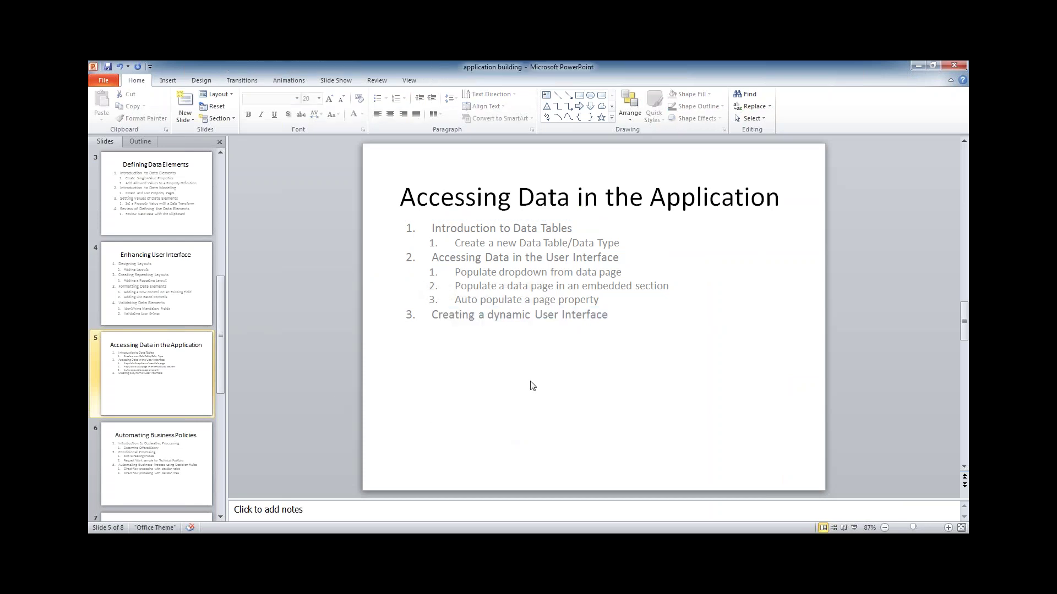
drag(611, 315, 432, 315)
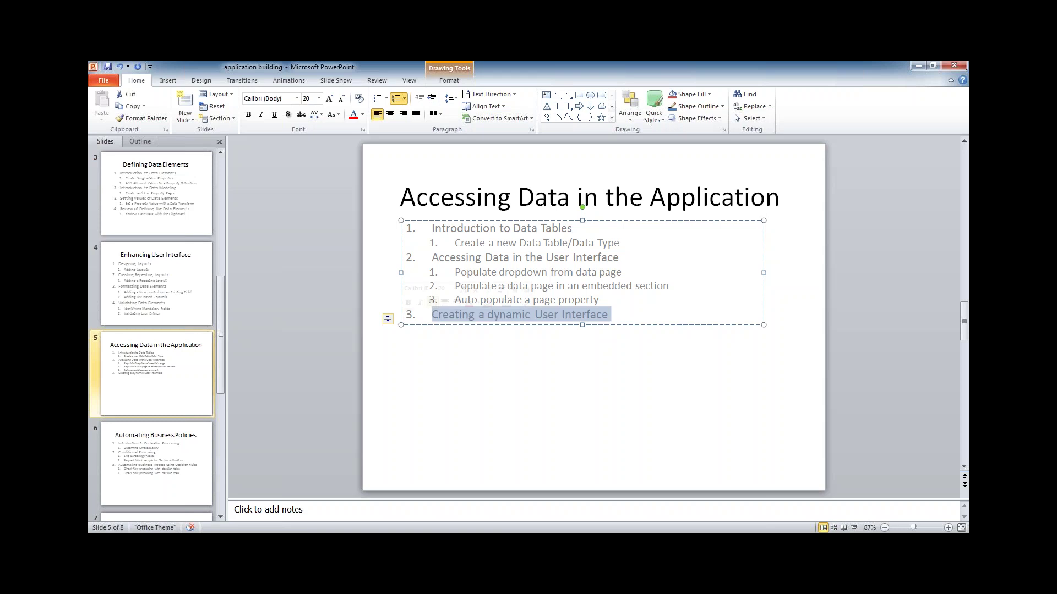
drag(642, 309, 432, 315)
- Look over the neighbouring slides and the "Populate dropdown from data page" item on the "Accessing Data in the Application" slide
click(158, 370)
scroll(158, 369, down, 1)
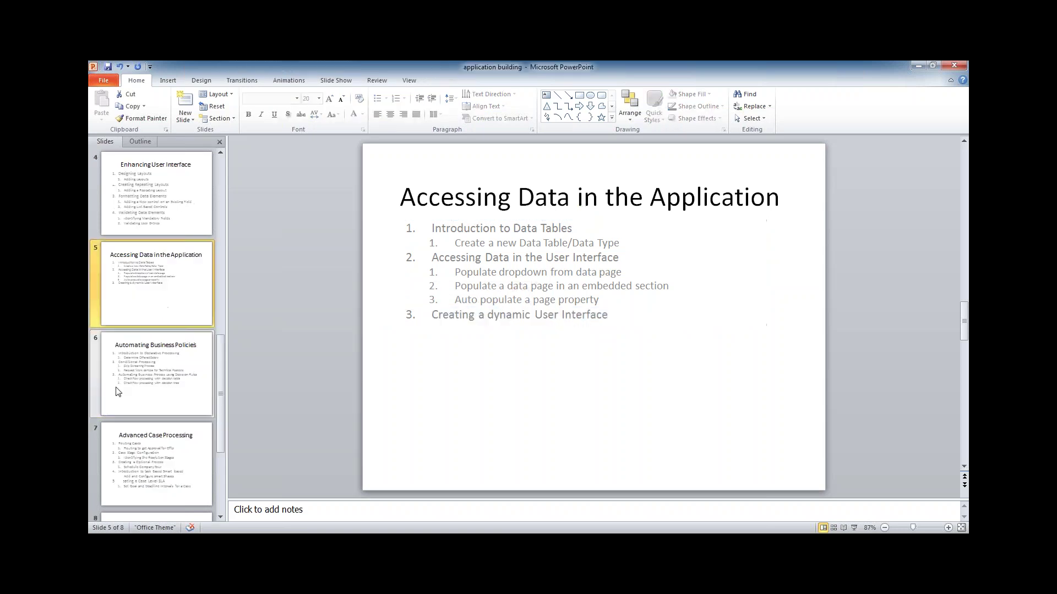
scroll(159, 370, down, 1)
scroll(158, 370, up, 2)
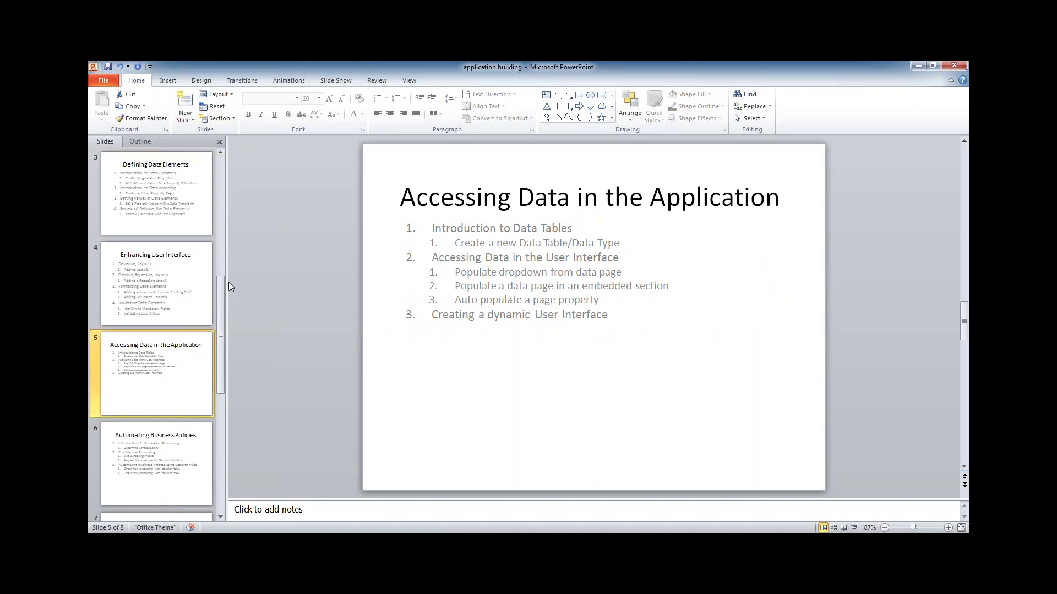
double_click(477, 272)
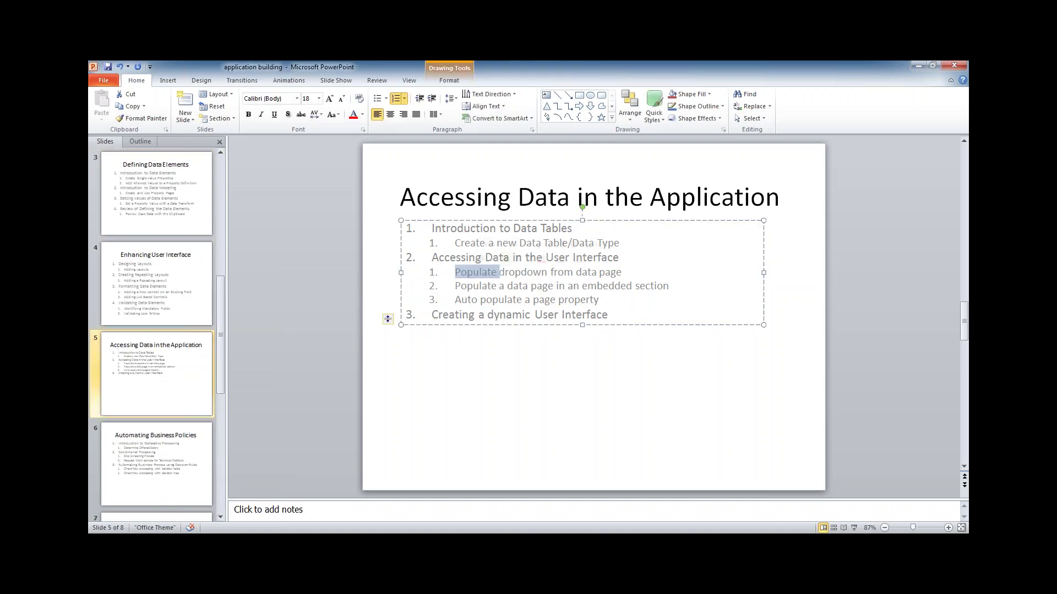
double_click(610, 272)
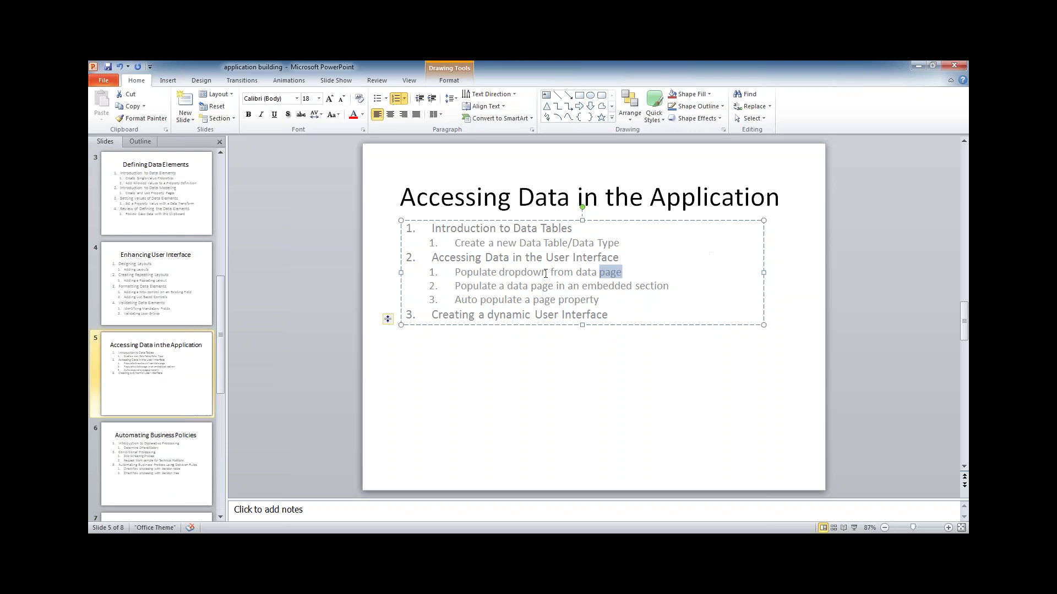
double_click(472, 273)
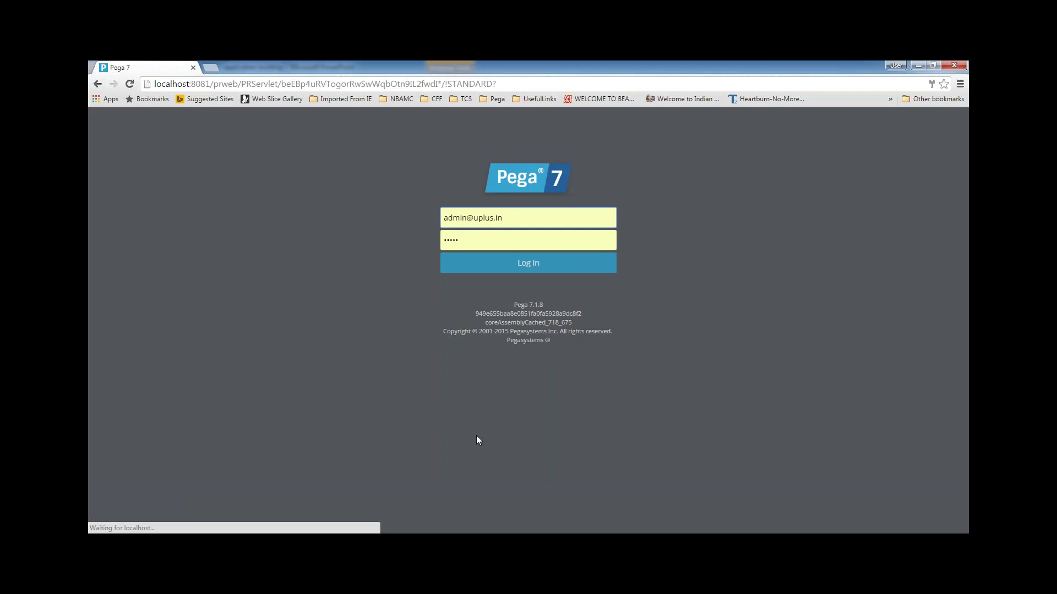
- Switch to Chrome, replace the prefilled user ID with the saved administrator account for the HR application, and log in to Pega 7
double_click(487, 218)
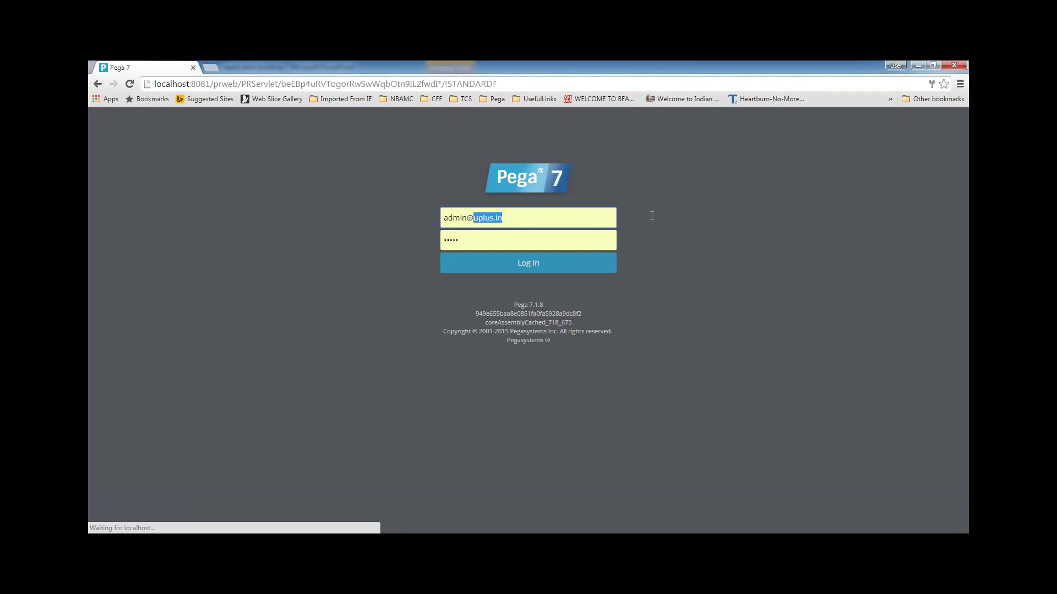
click(575, 221)
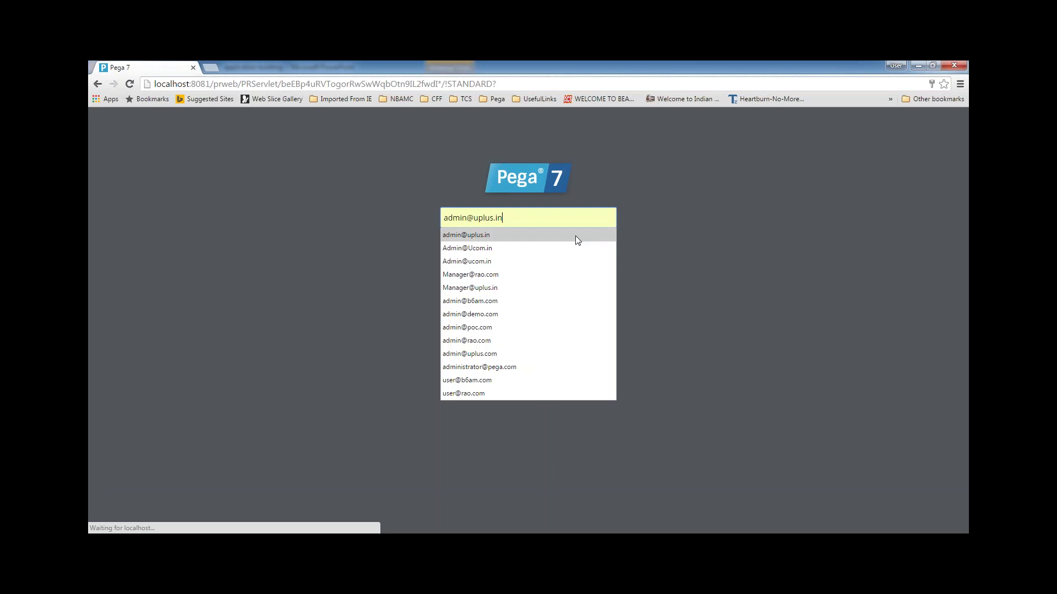
double_click(475, 218)
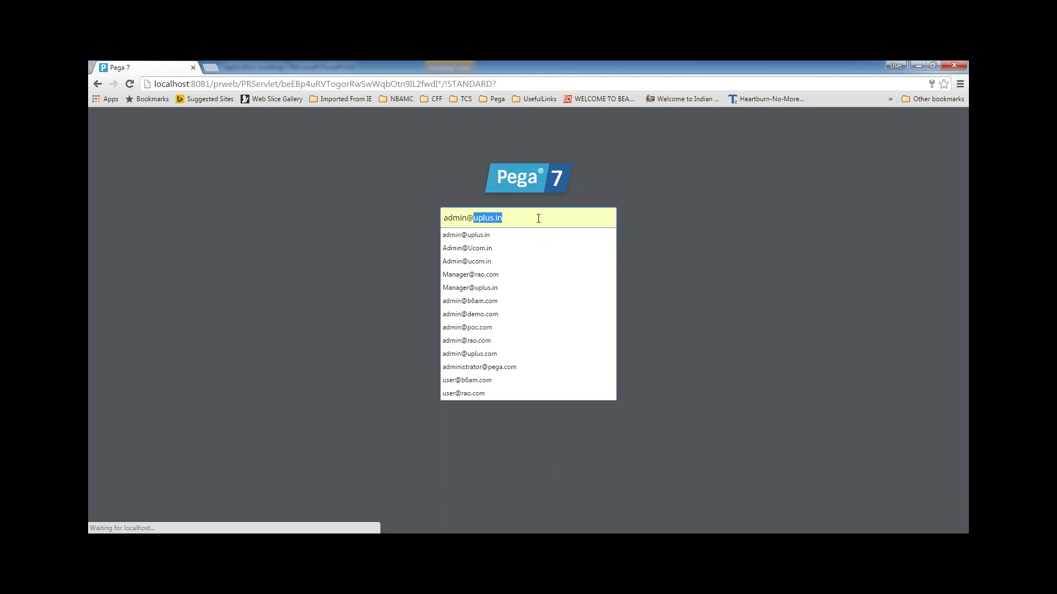
text(6)
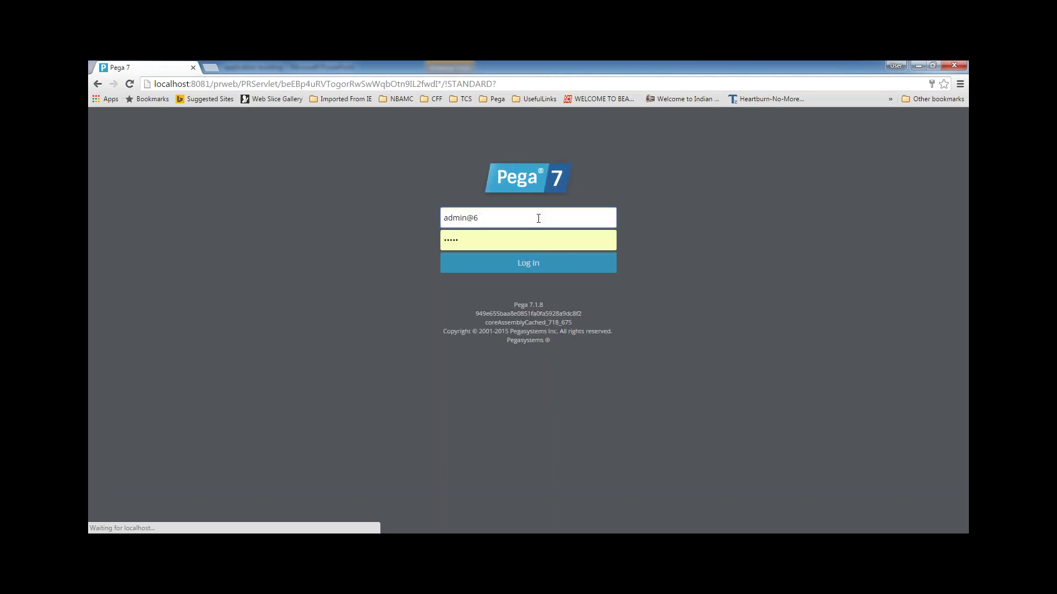
key(BackSpace)
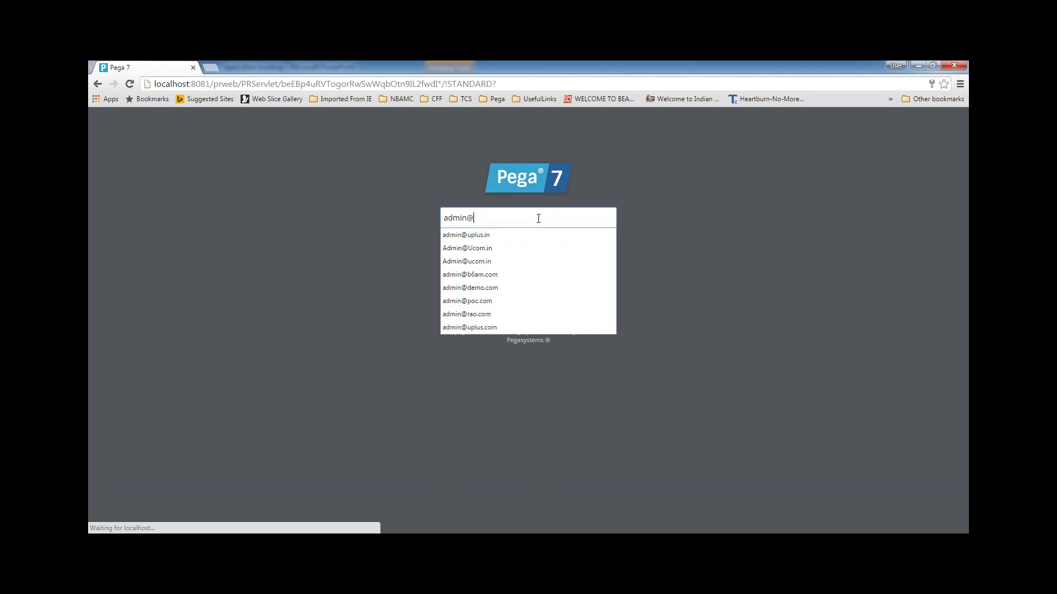
text(b)
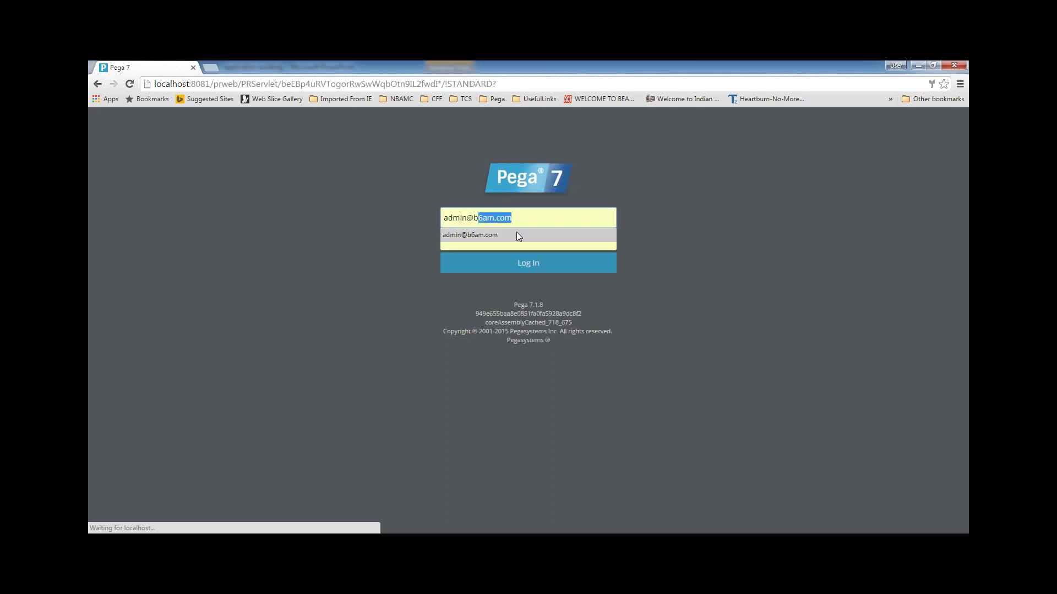
click(517, 234)
click(519, 268)
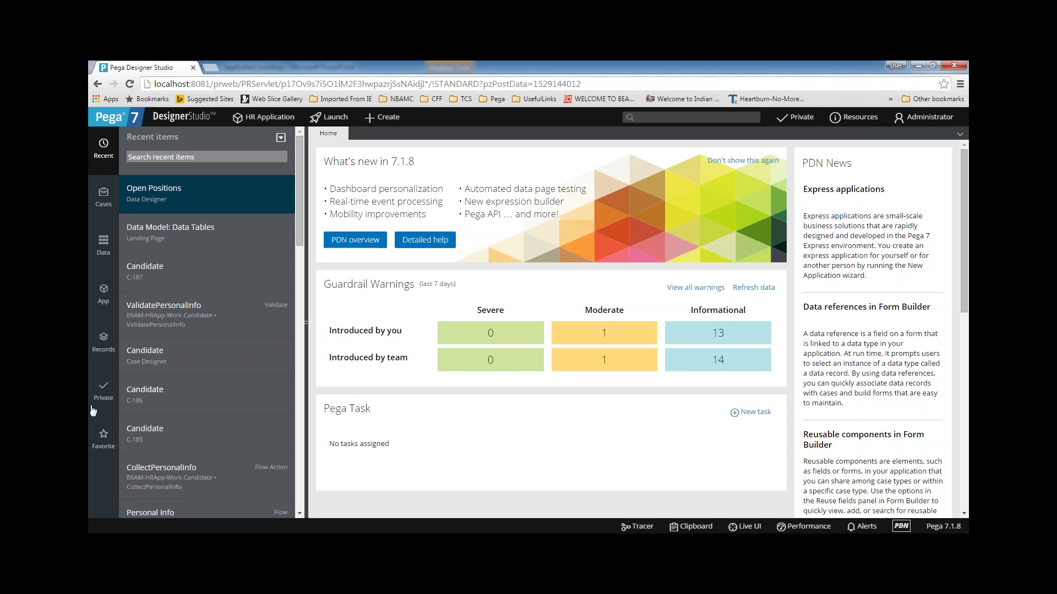
- Open the Open Positions data type from the application's data types
click(102, 251)
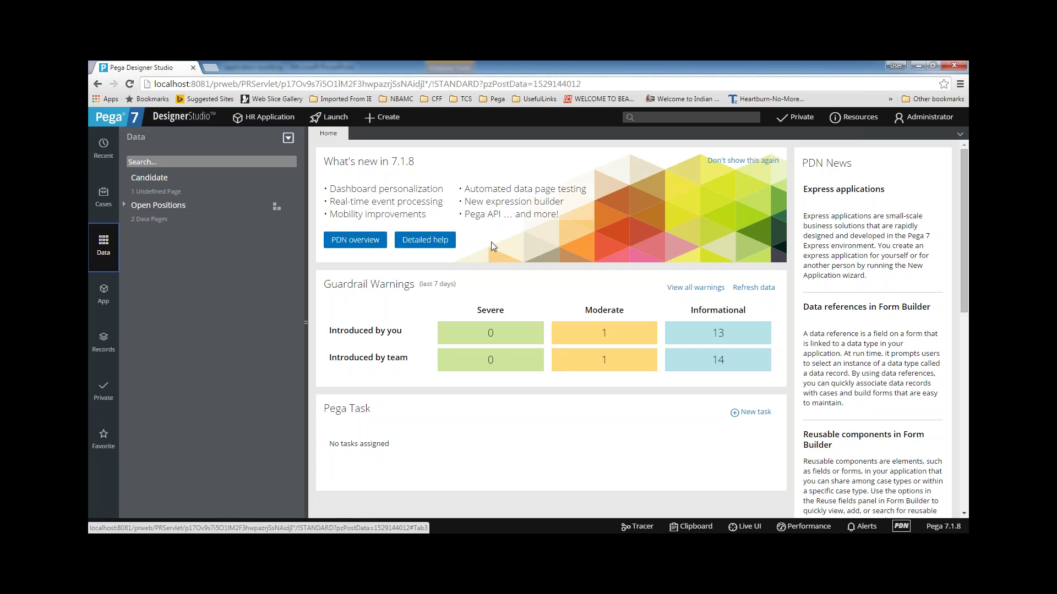
click(124, 204)
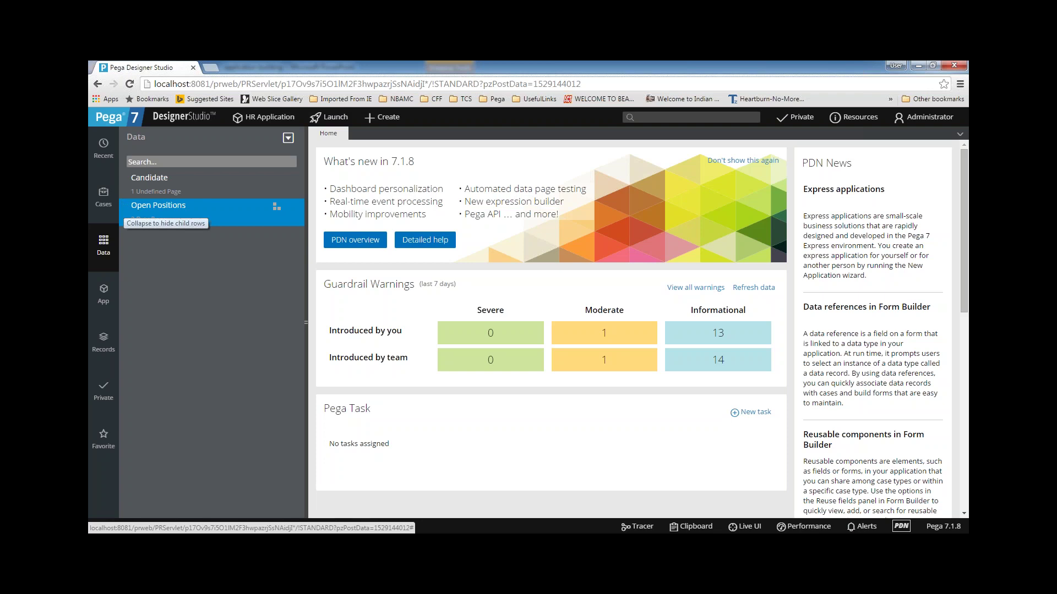
click(160, 212)
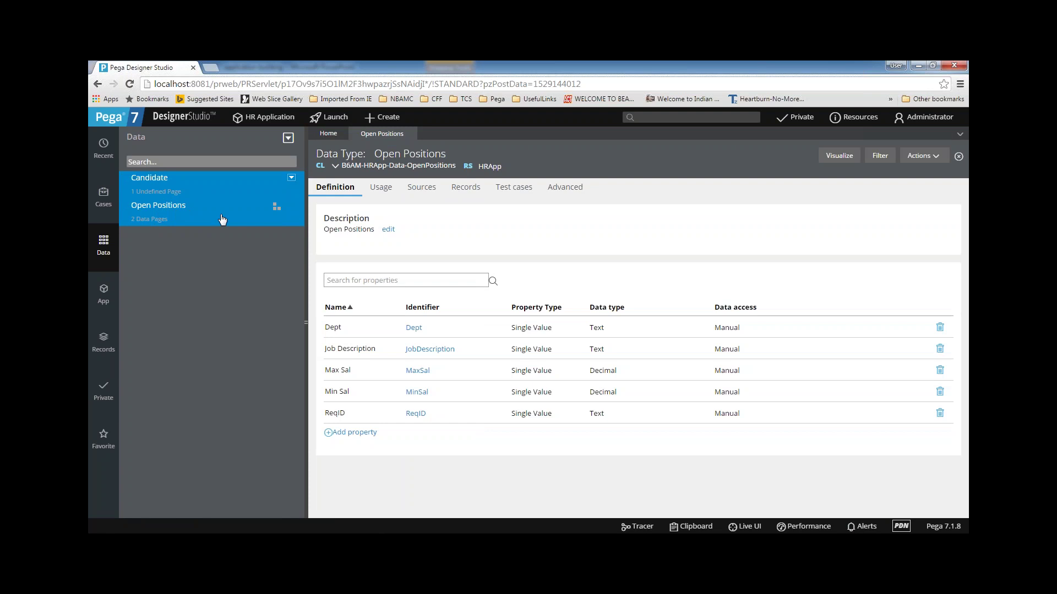
- Examine the actions offered for the Open Positions data type and for the data type list
right_click(287, 209)
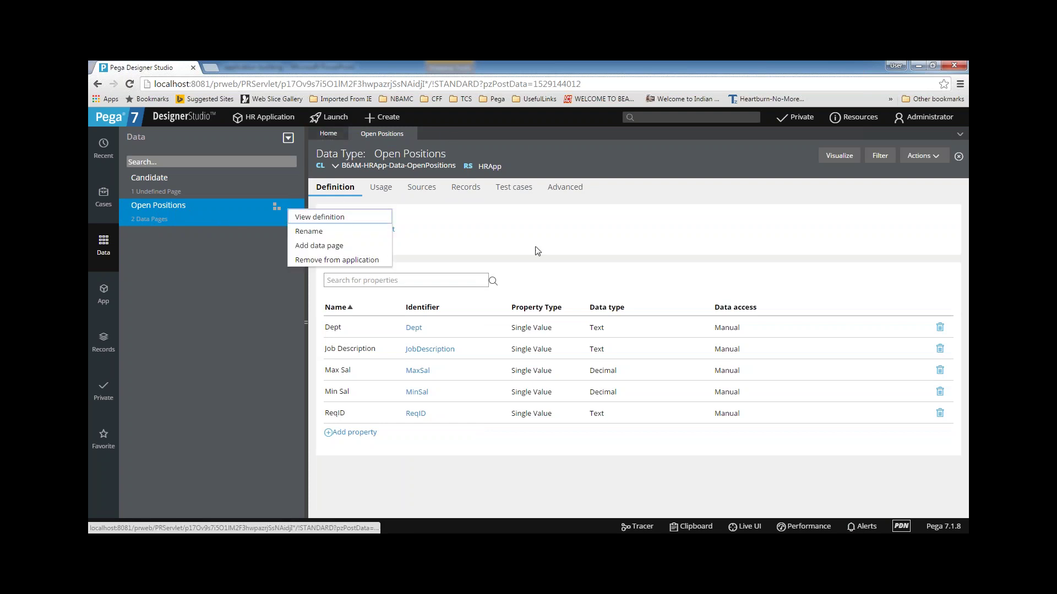
click(292, 207)
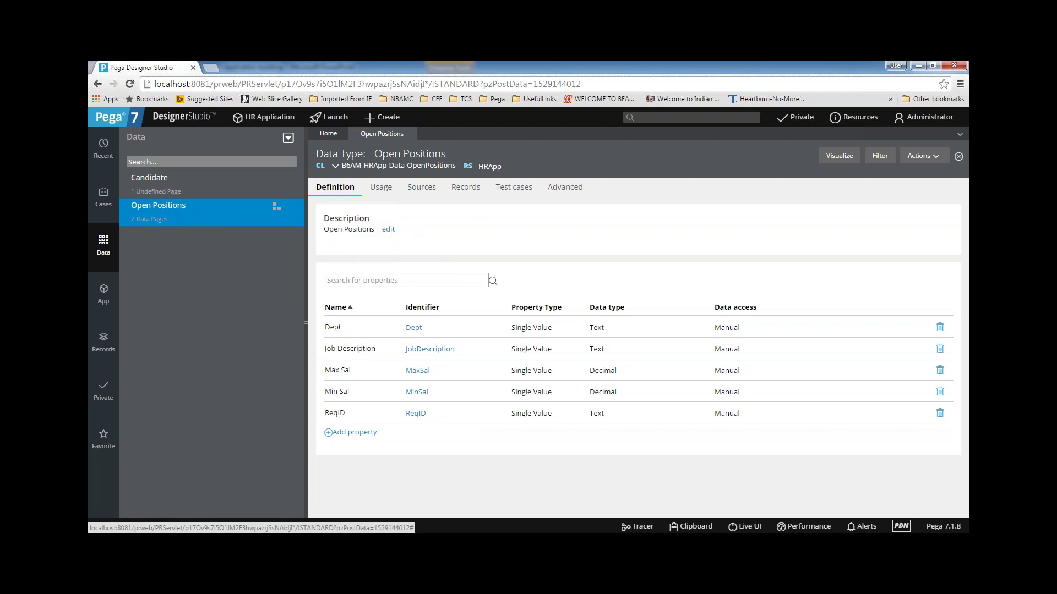
click(287, 138)
click(307, 196)
click(291, 207)
click(288, 138)
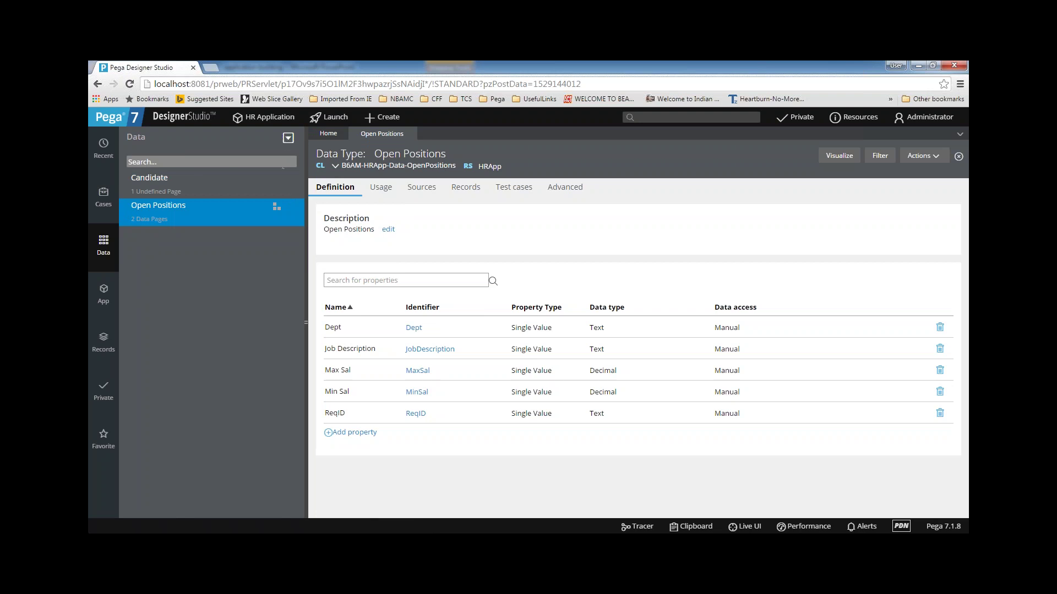
click(288, 137)
click(126, 207)
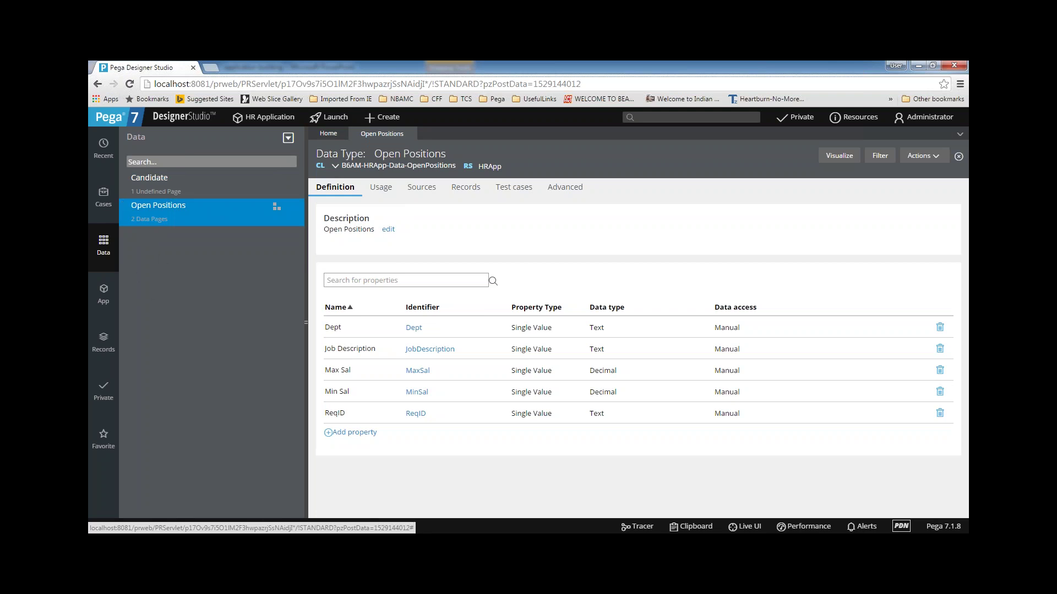
- View the records and sources of Open Positions, open its Lookup source, and return to the data type
click(465, 188)
click(419, 197)
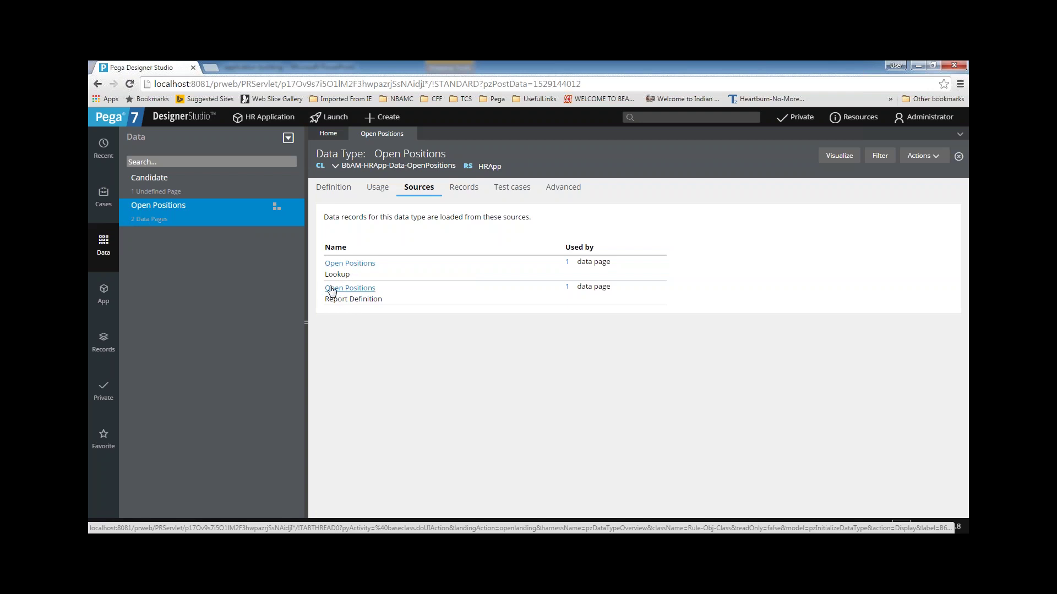
click(345, 265)
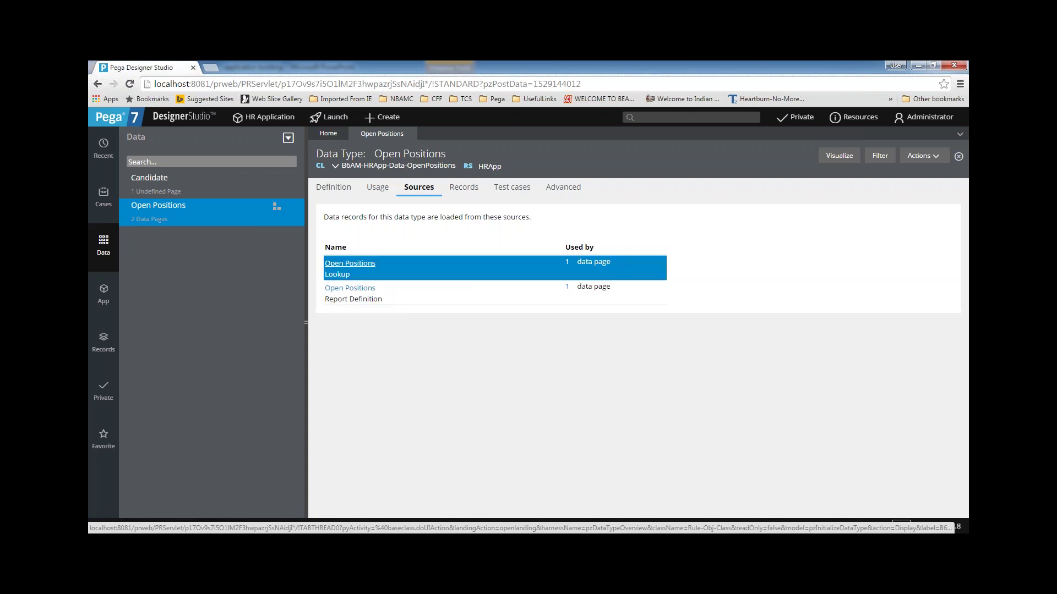
click(383, 134)
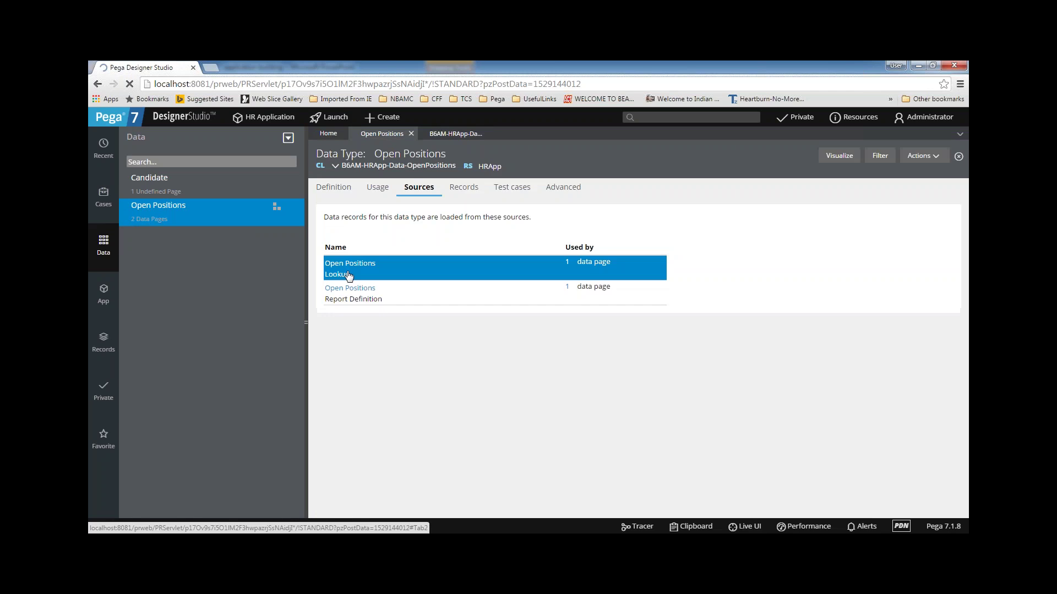
- Close the B6AM-HRApp-Data-OpenPositions tab and open the D_OpenPositions data page used by the Lookup source
click(455, 134)
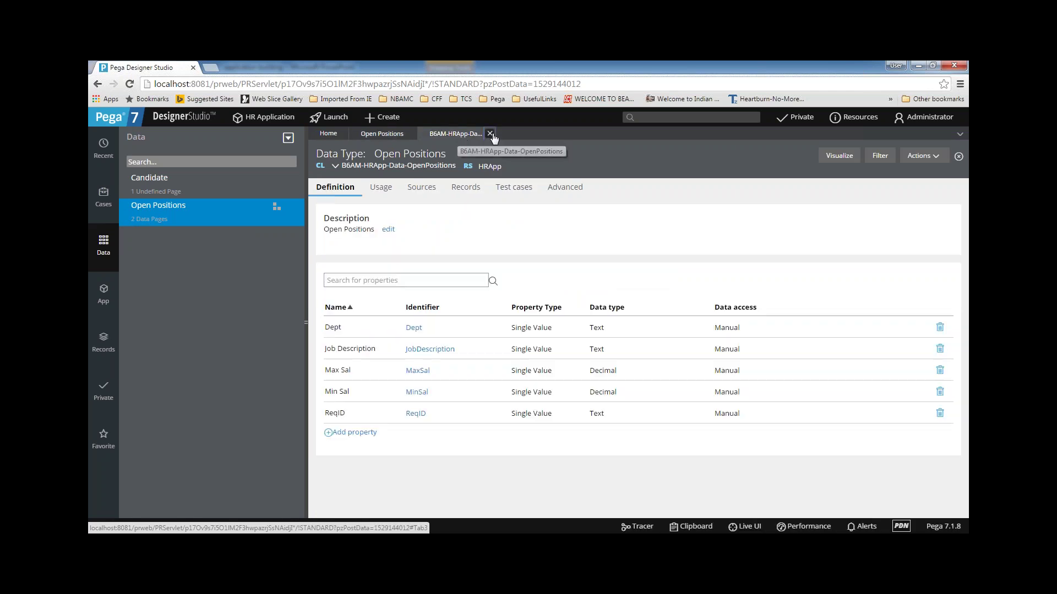
click(489, 134)
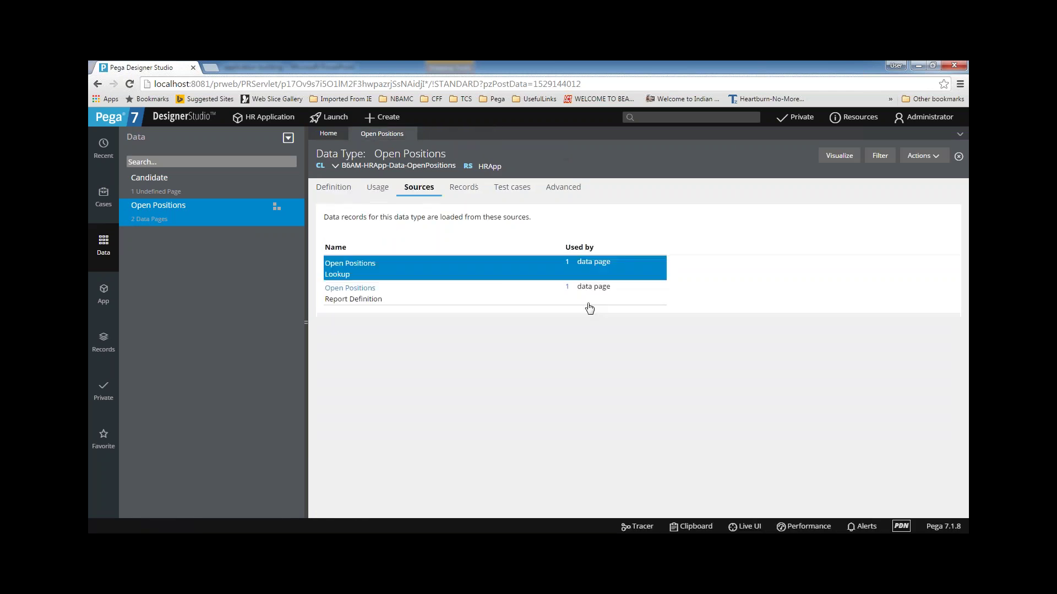
click(569, 267)
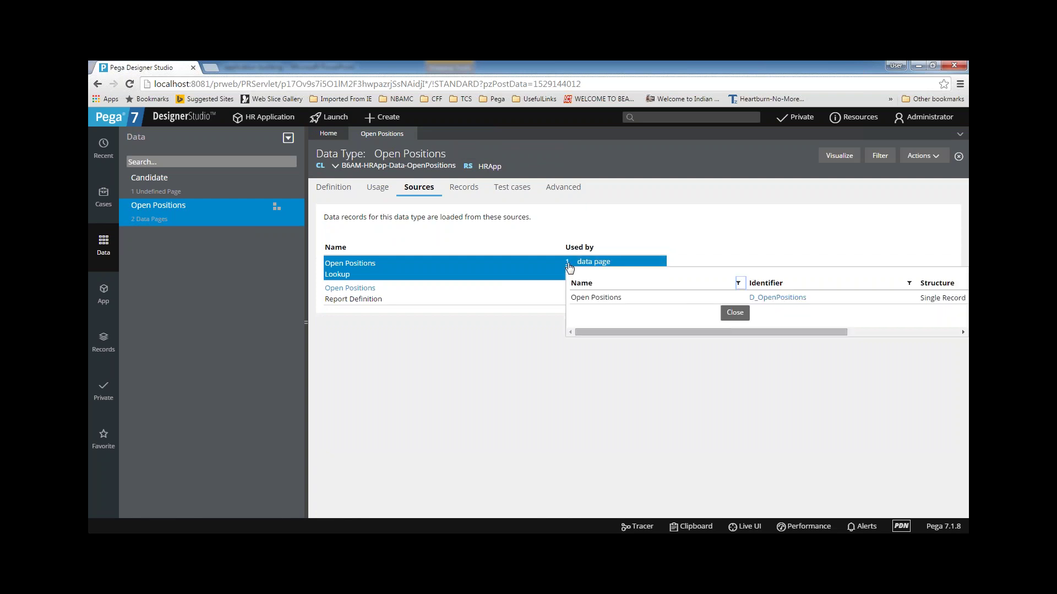
click(781, 302)
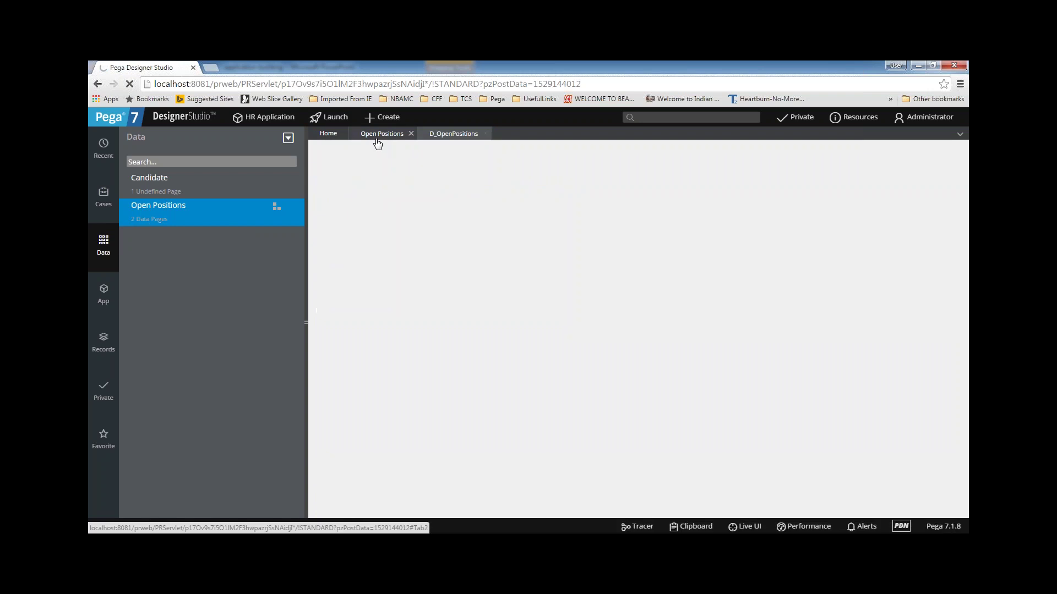
- Return to the Open Positions sources and open the D_OpenPositionsList data page used by the Report Definition source
click(377, 141)
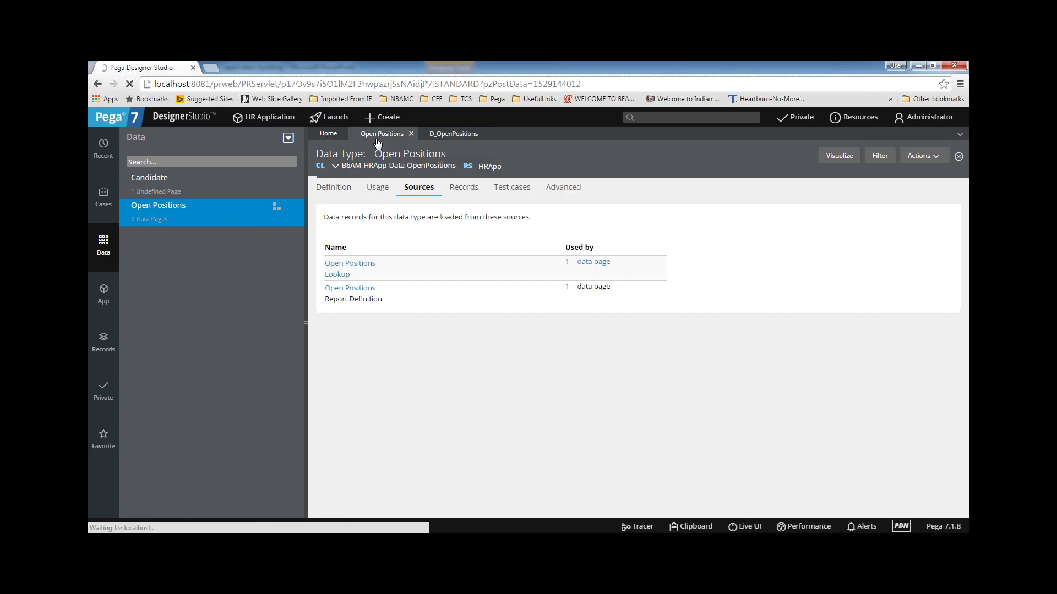
click(567, 288)
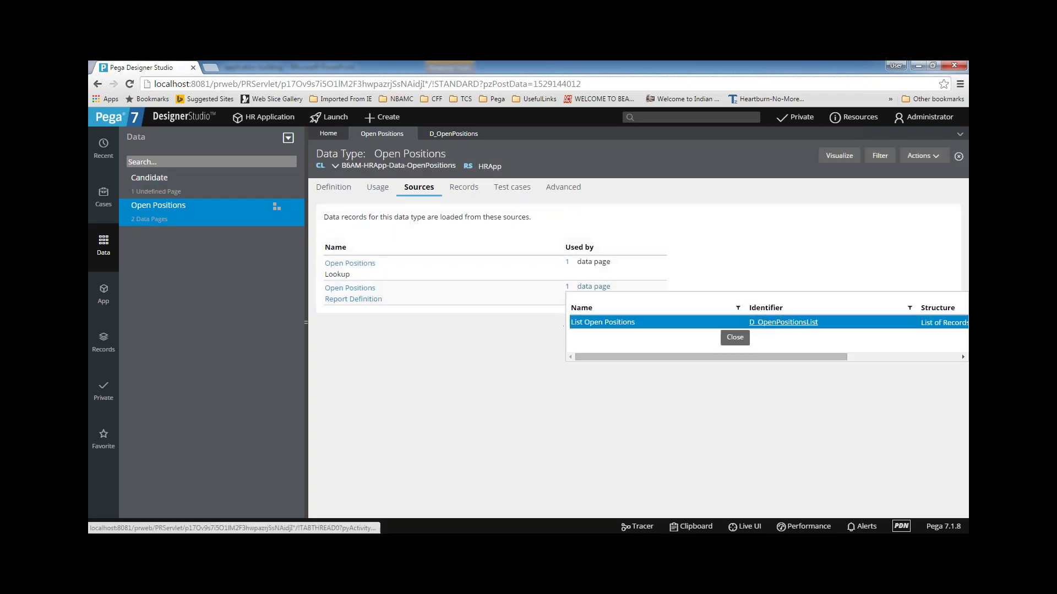
click(779, 323)
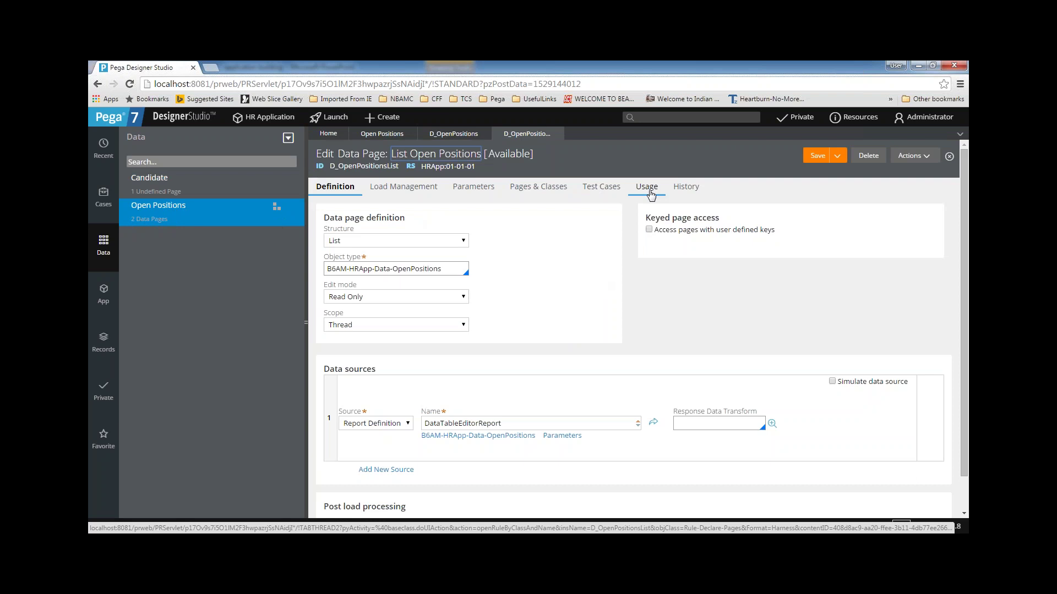
- Check where the List Open Positions data page is used and show the application's classes in the explorer
click(646, 188)
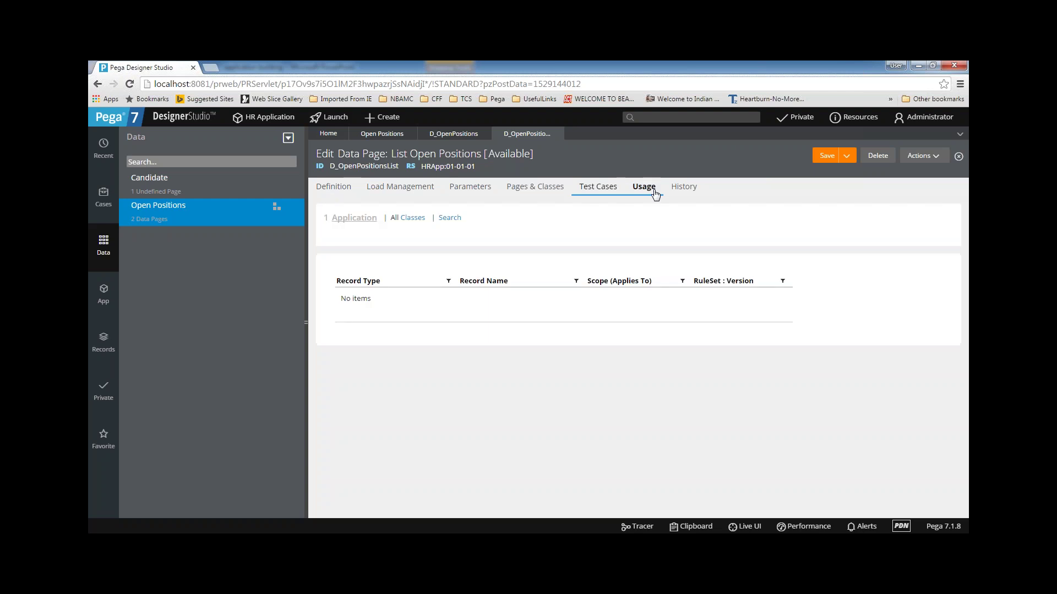
drag(495, 167, 370, 163)
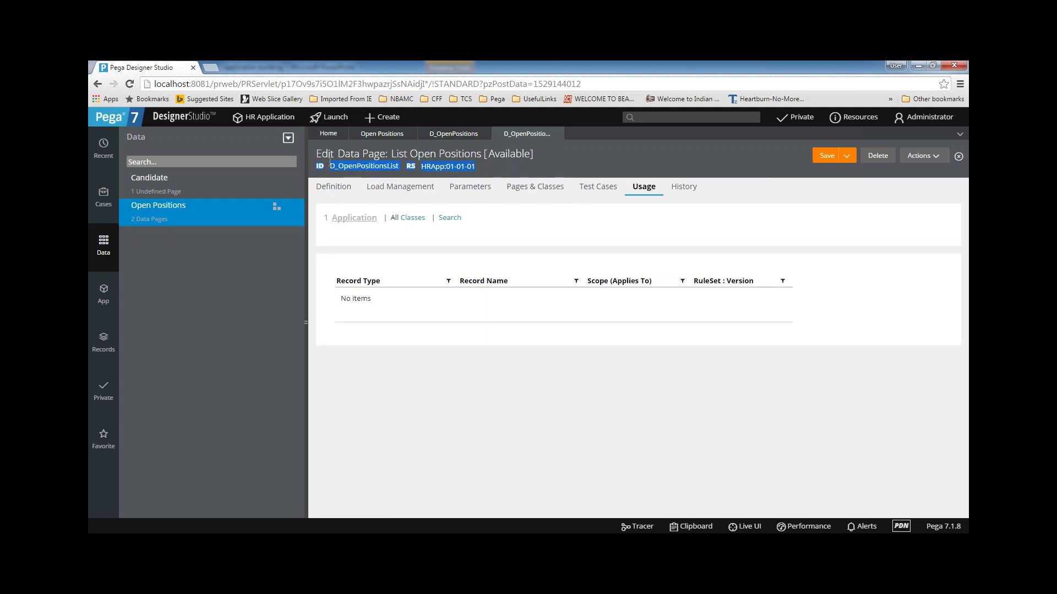
click(493, 168)
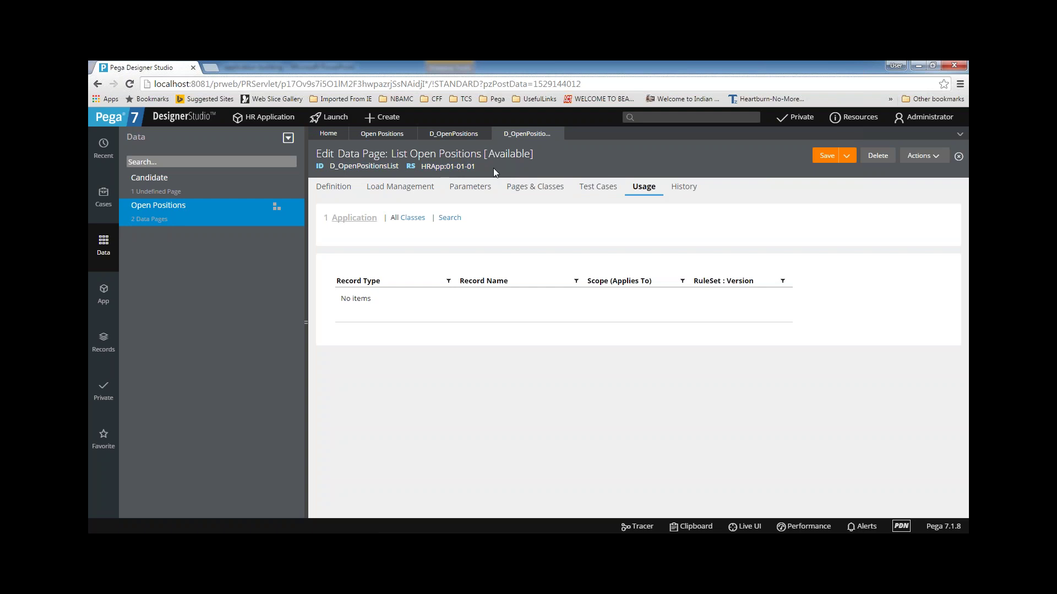
click(103, 294)
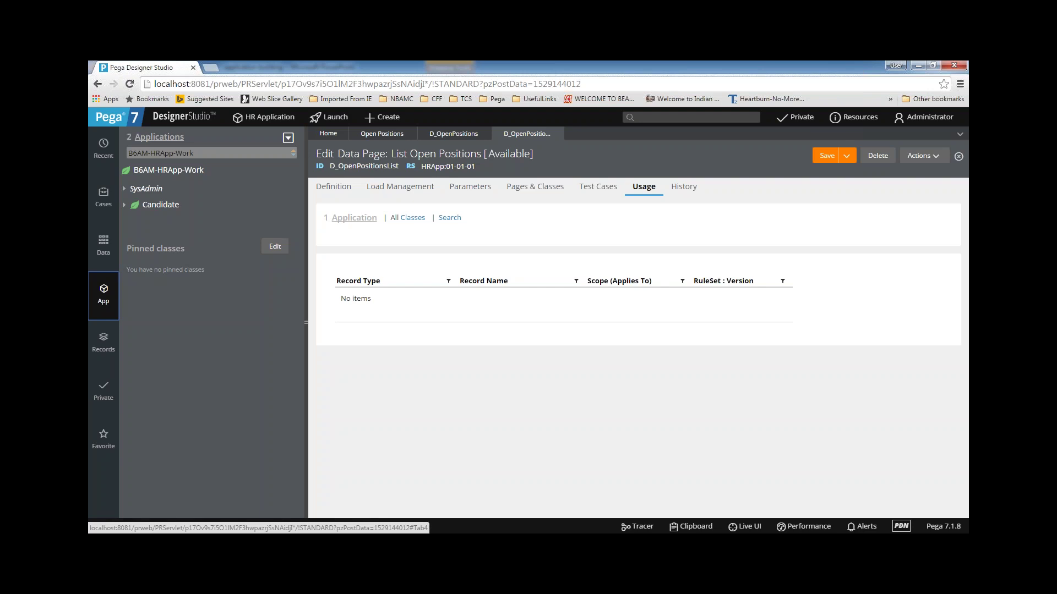
- Compare the definitions and Structure options of the Open Positions and List Open Positions data pages
click(335, 187)
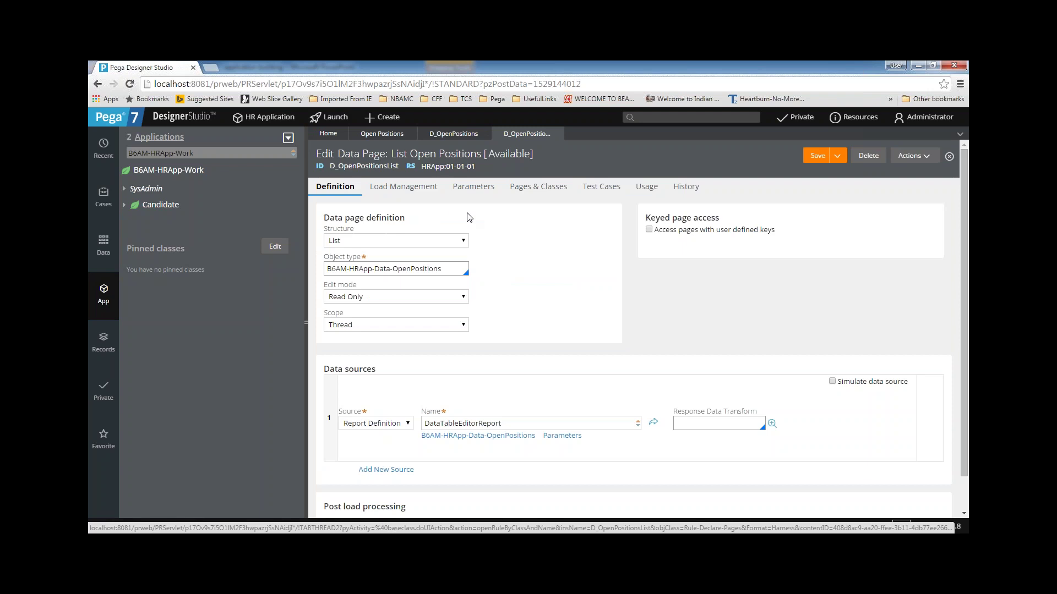
click(445, 135)
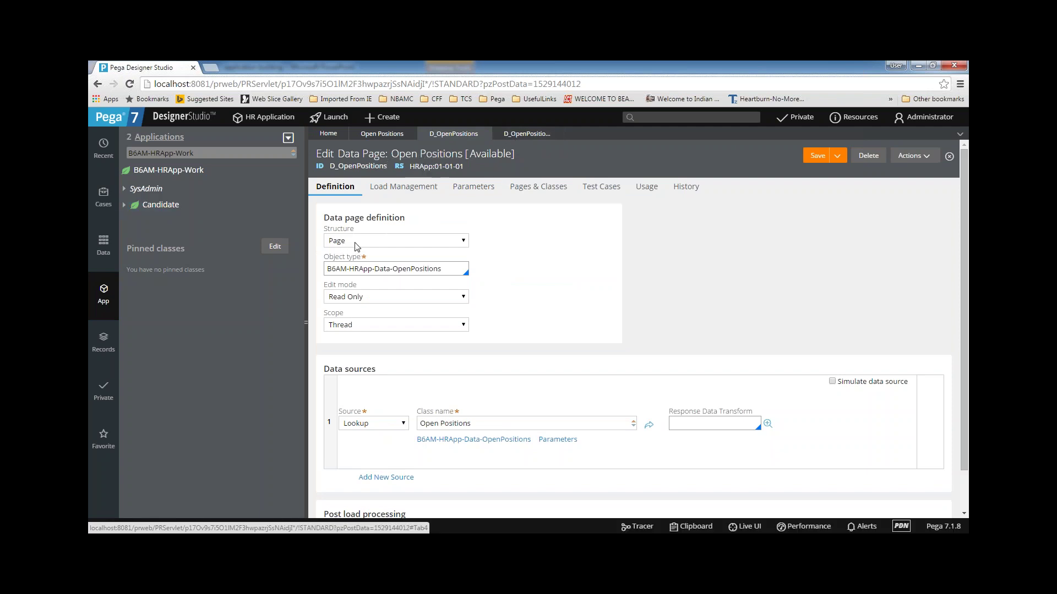
click(523, 135)
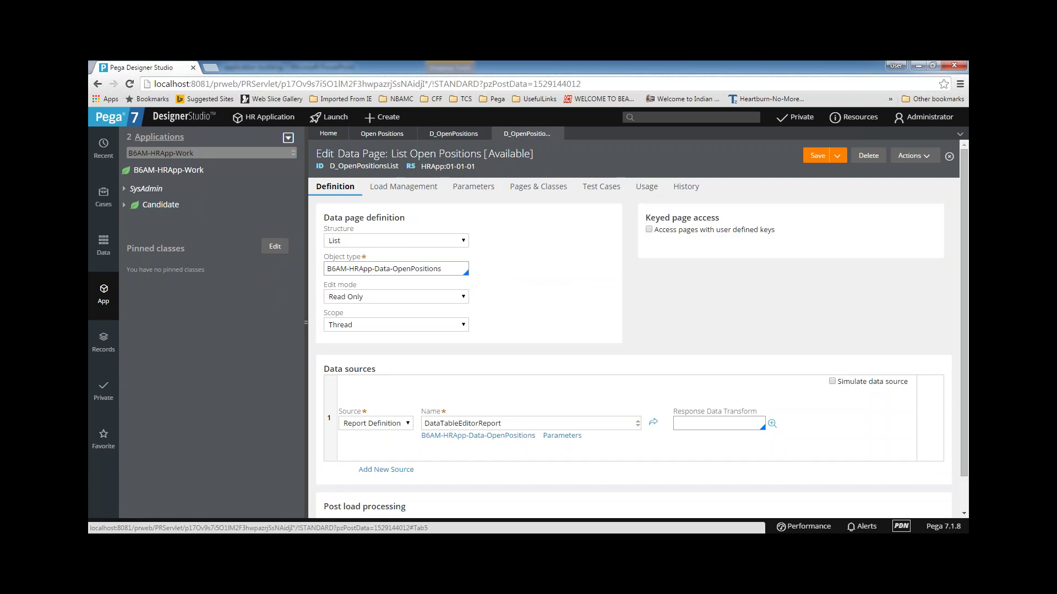
click(442, 136)
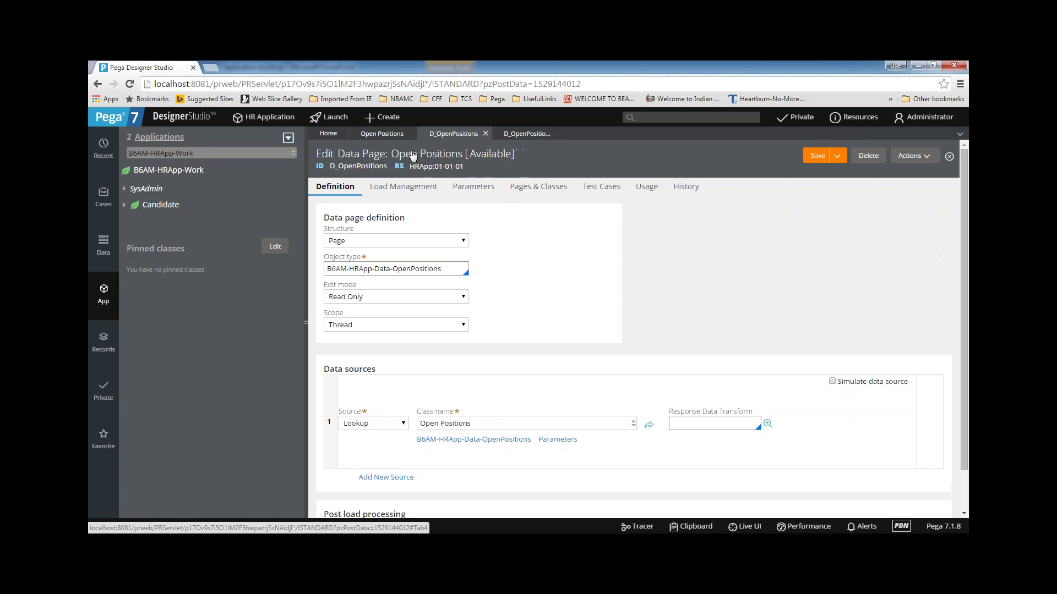
click(346, 243)
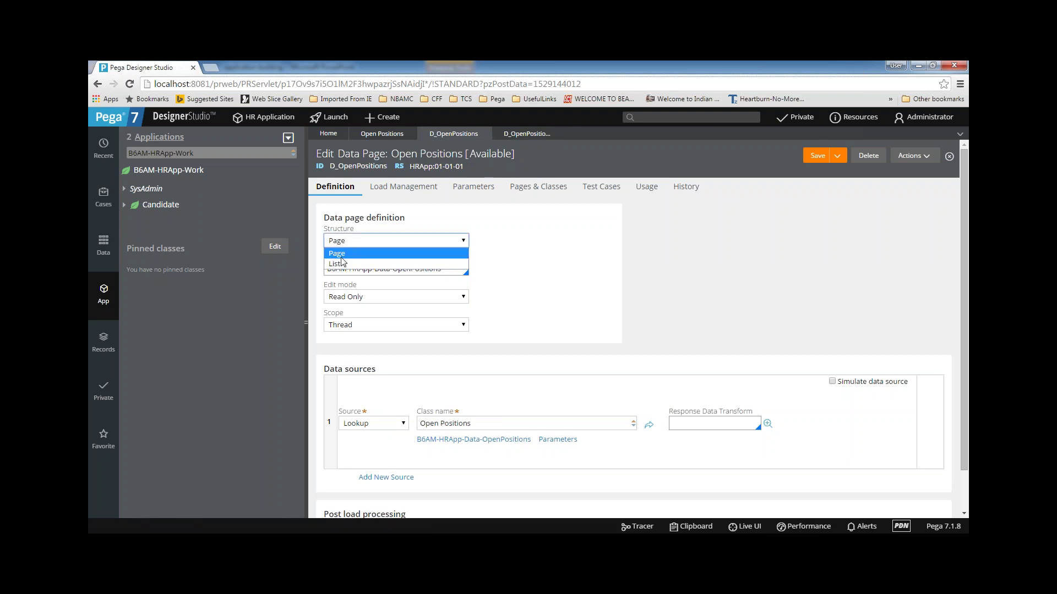
click(341, 258)
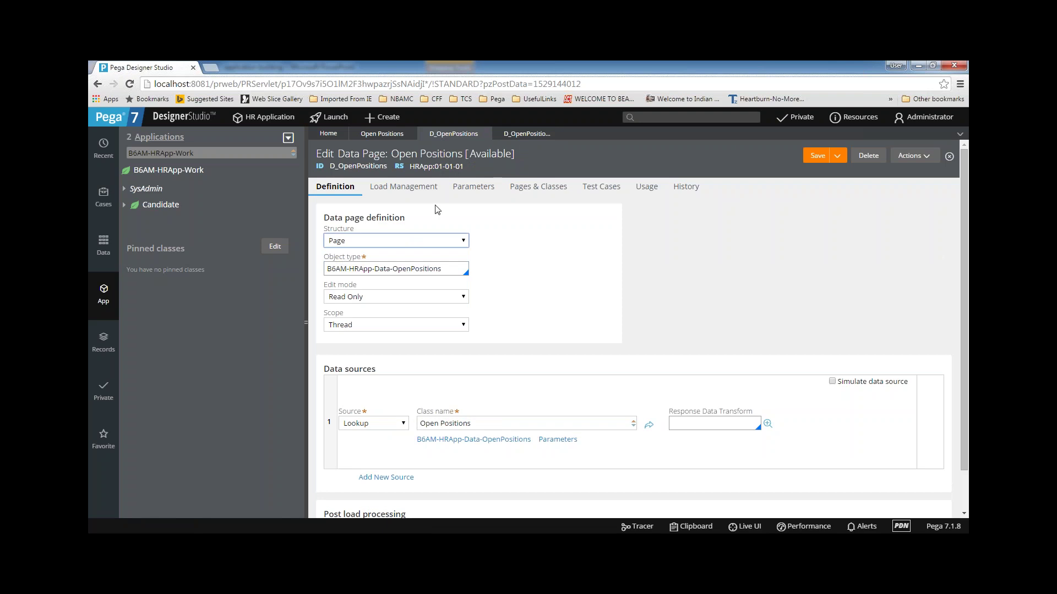
click(526, 134)
click(363, 243)
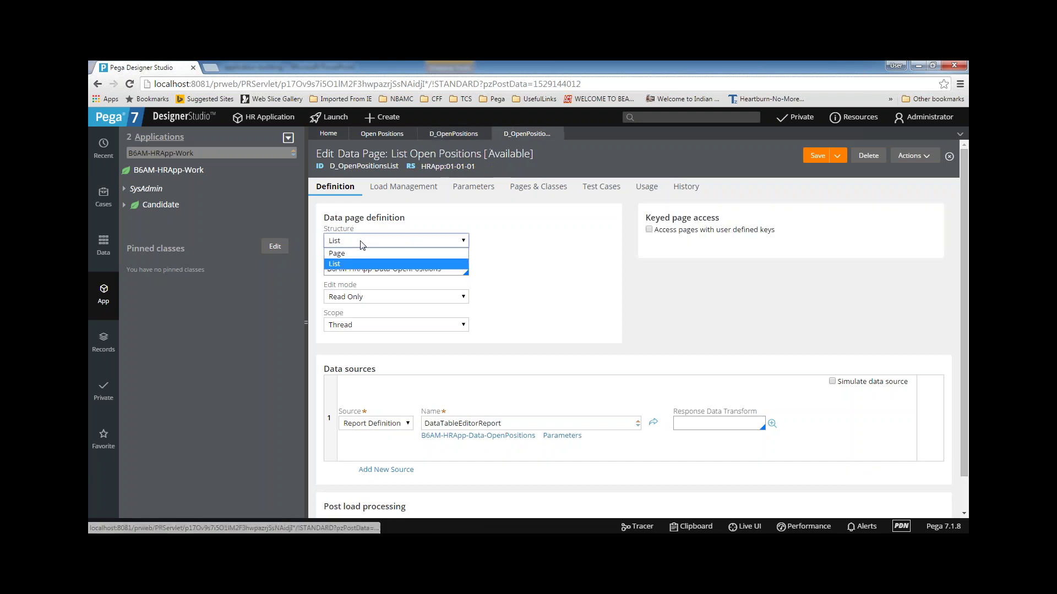
click(341, 264)
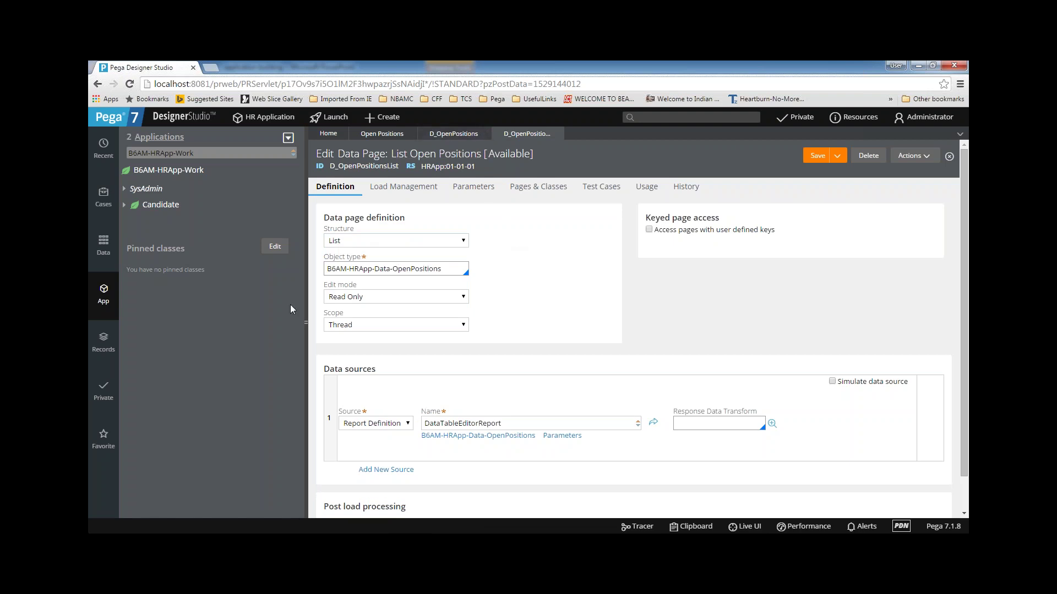
- Examine the Object type of the List Open Positions data page
drag(442, 269, 434, 268)
key(ctrl+a)
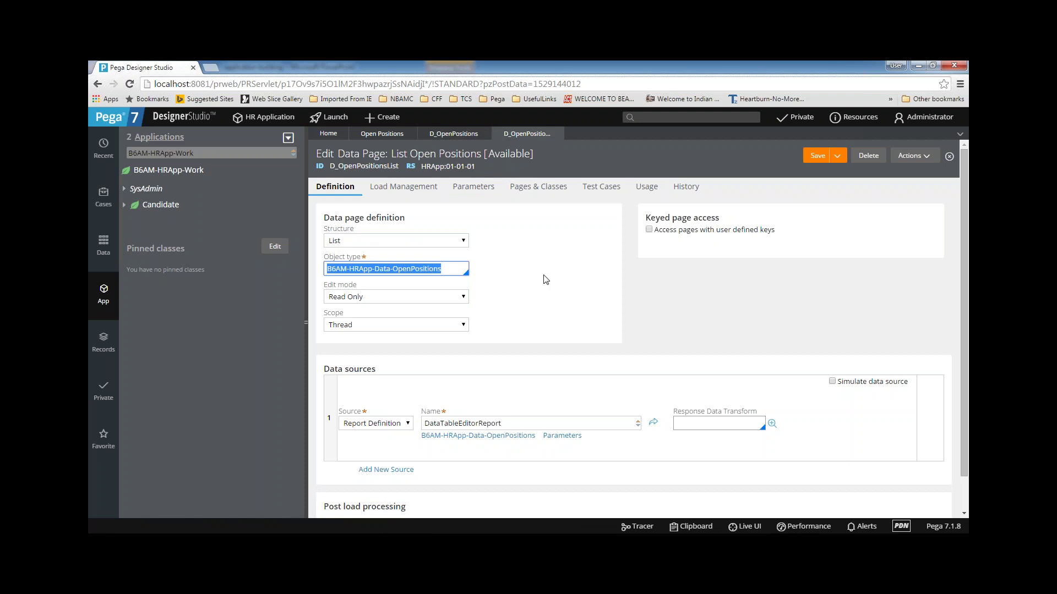
click(570, 279)
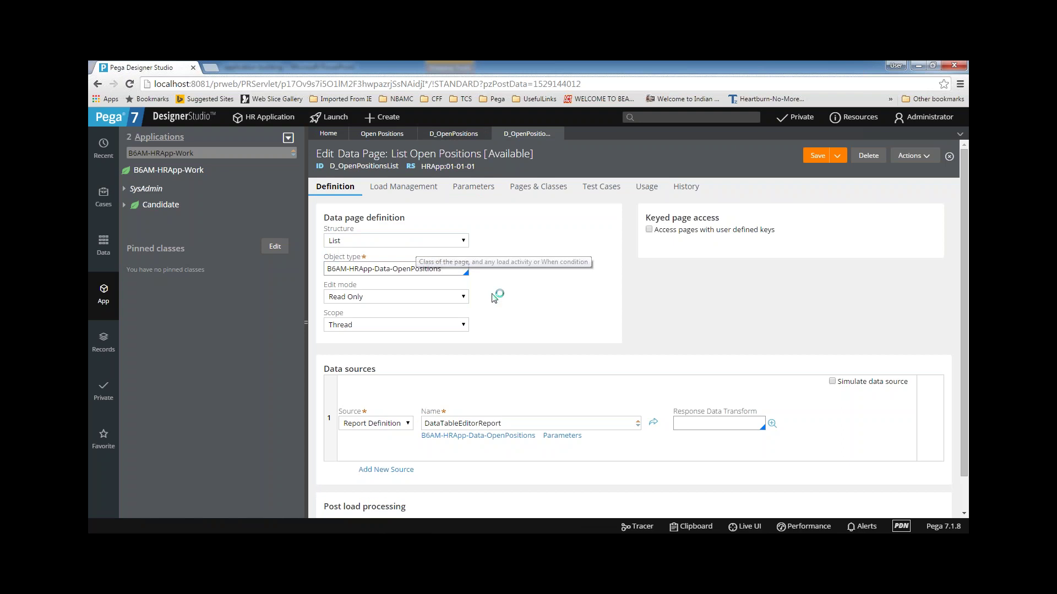
drag(442, 269, 364, 269)
drag(294, 268, 278, 270)
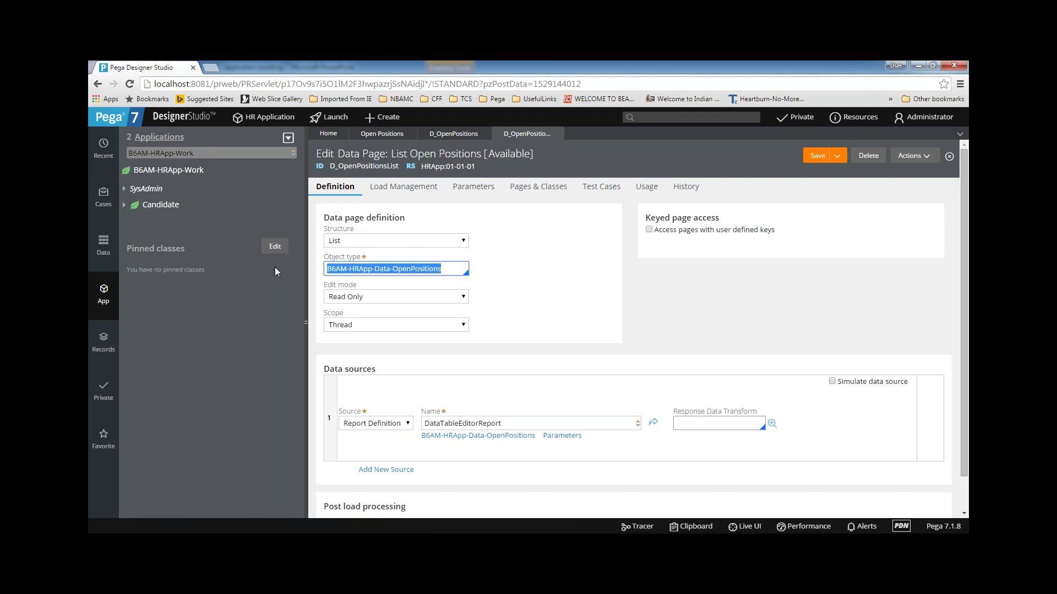
click(449, 269)
triple_click(449, 270)
click(449, 269)
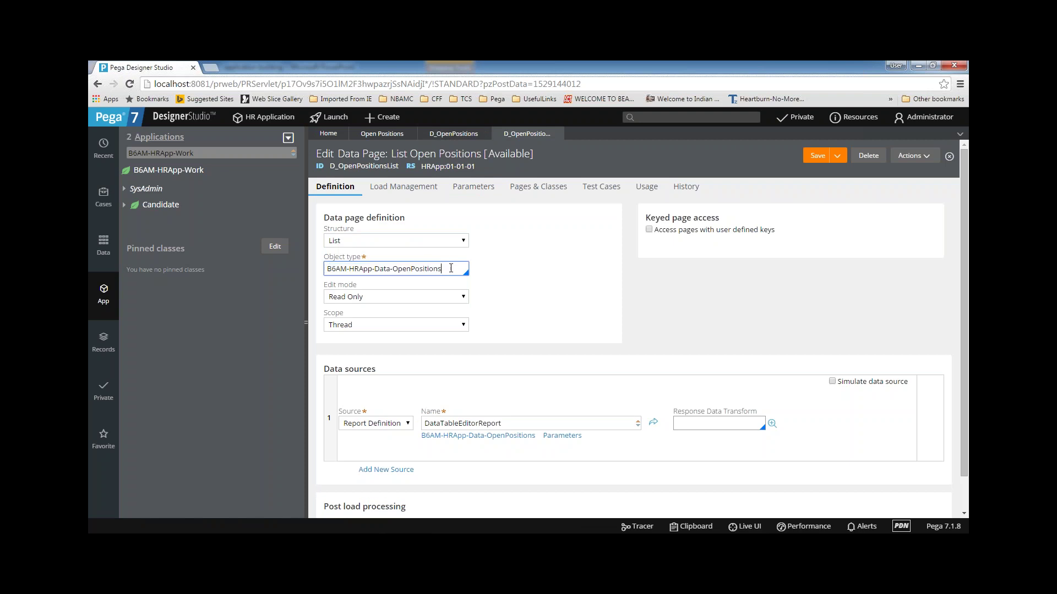
drag(449, 268, 281, 268)
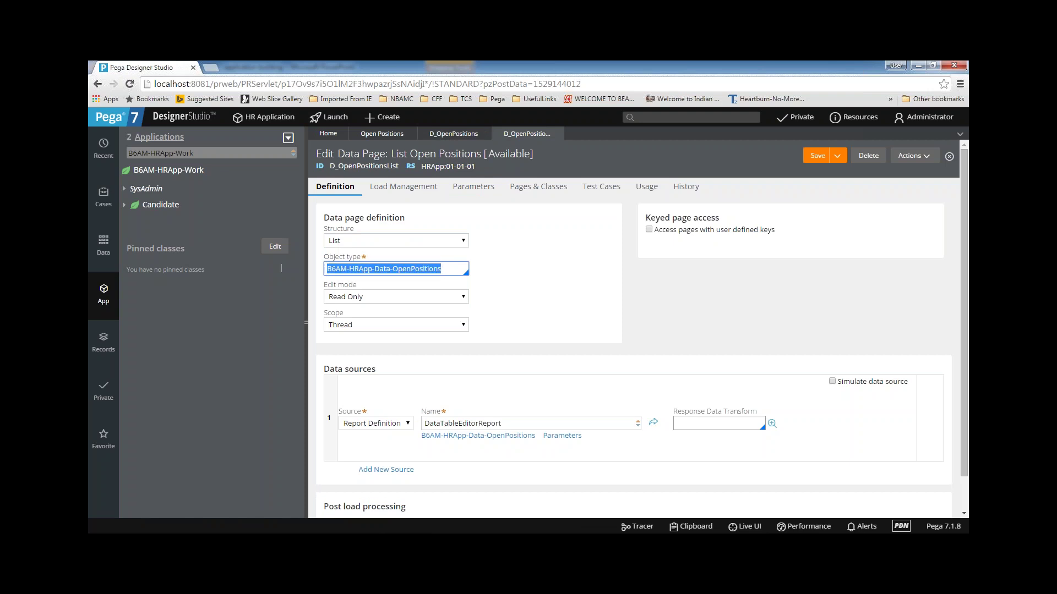
- Try the Editable edit mode on the List Open Positions data page and set it back to Read Only
click(372, 298)
click(360, 309)
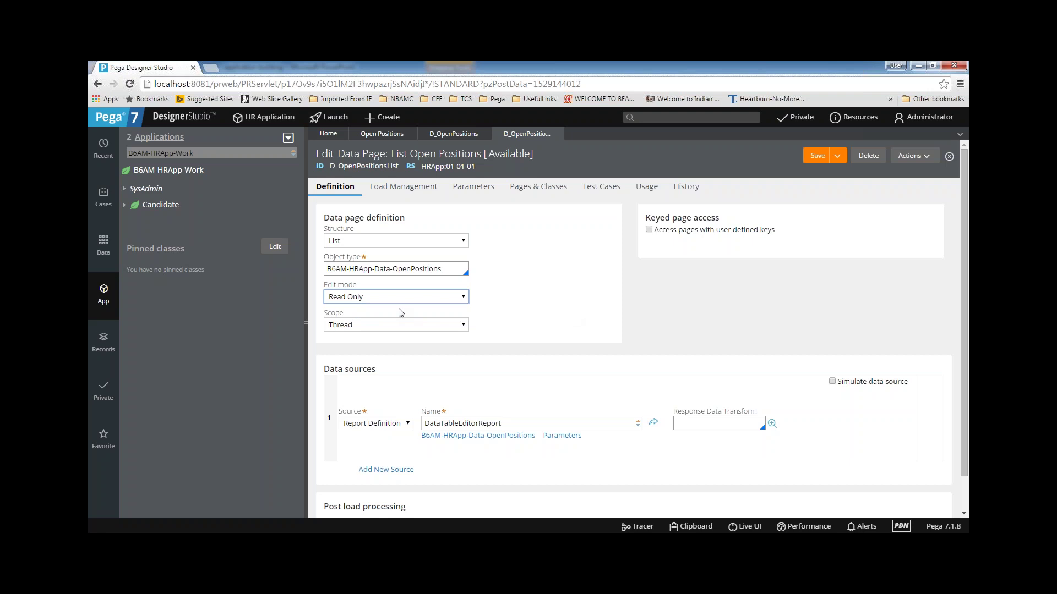
click(413, 299)
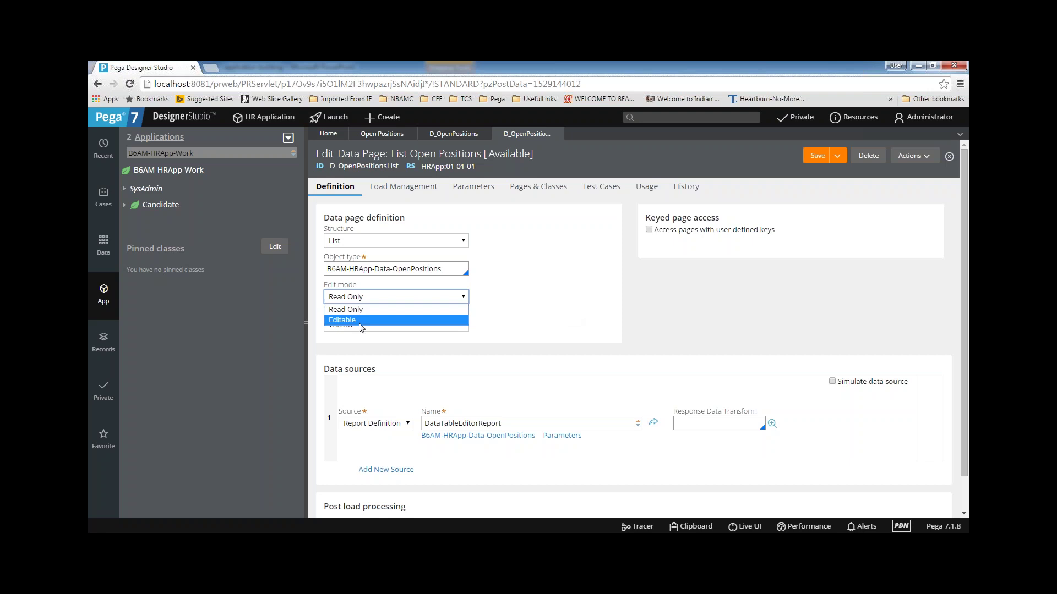
click(360, 325)
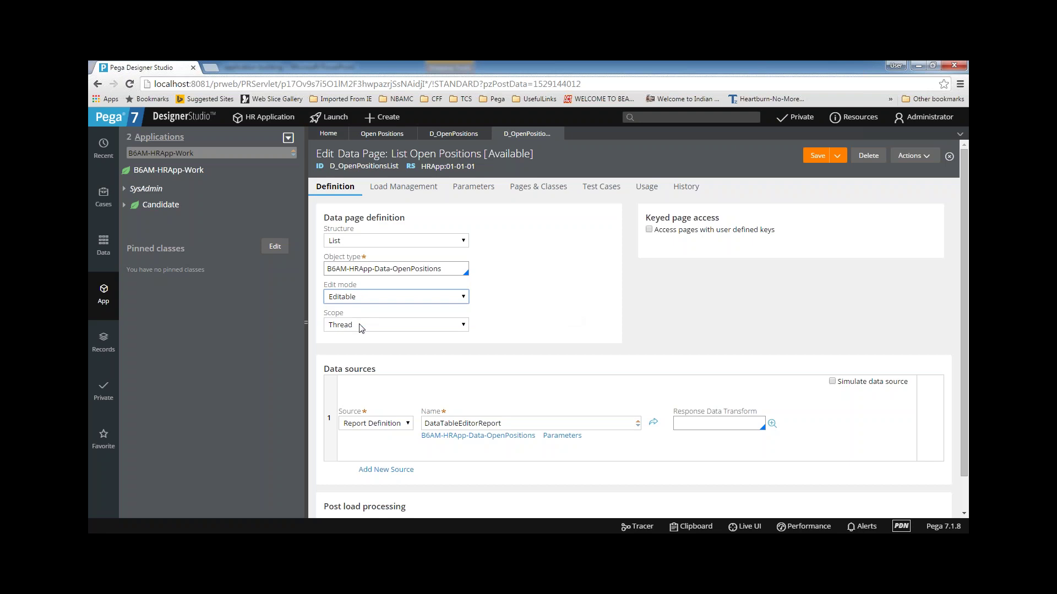
click(461, 300)
click(347, 324)
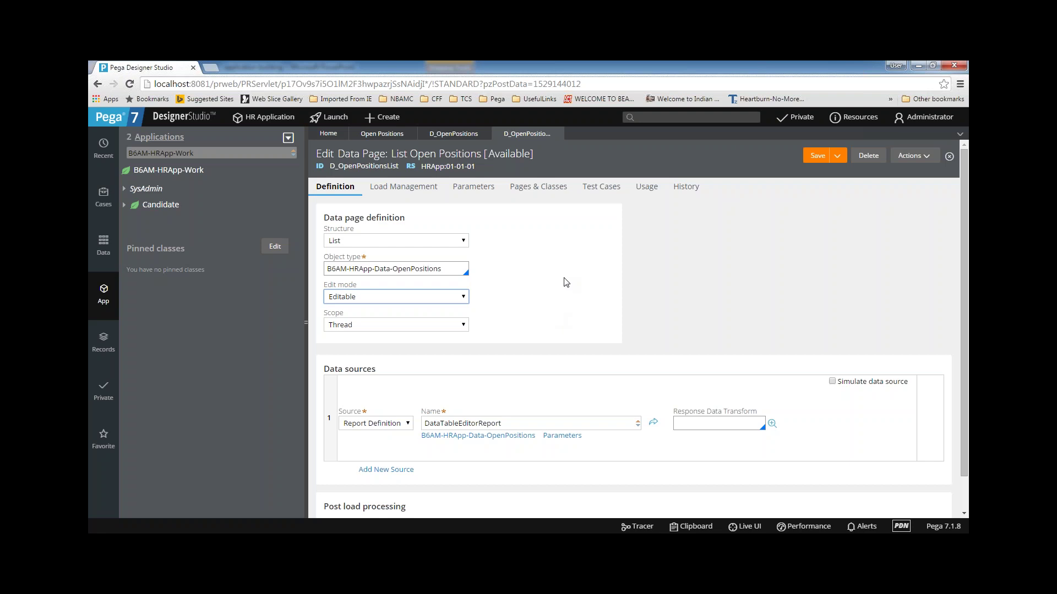
click(452, 300)
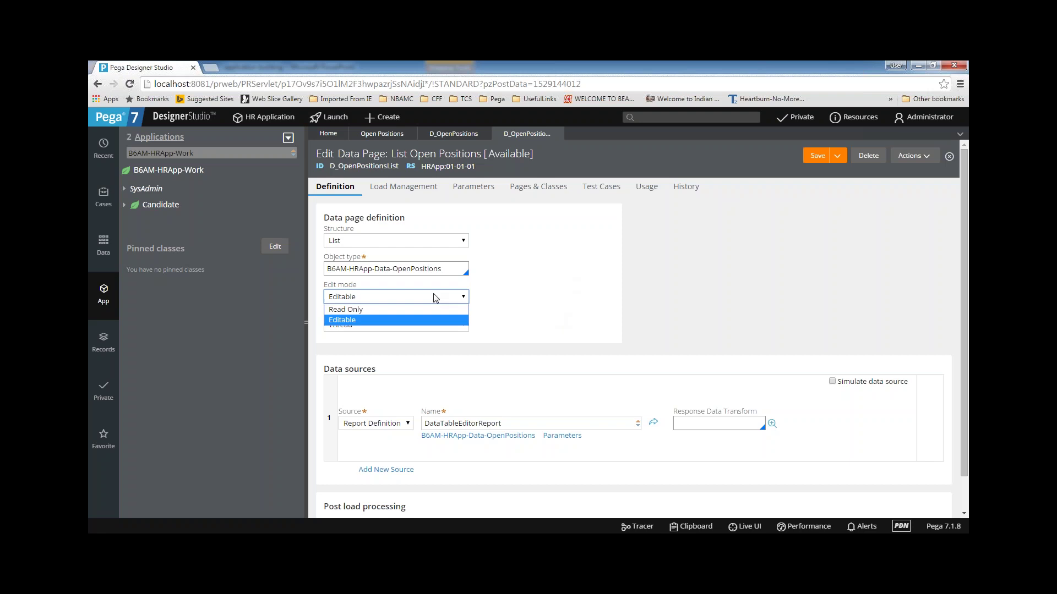
click(385, 307)
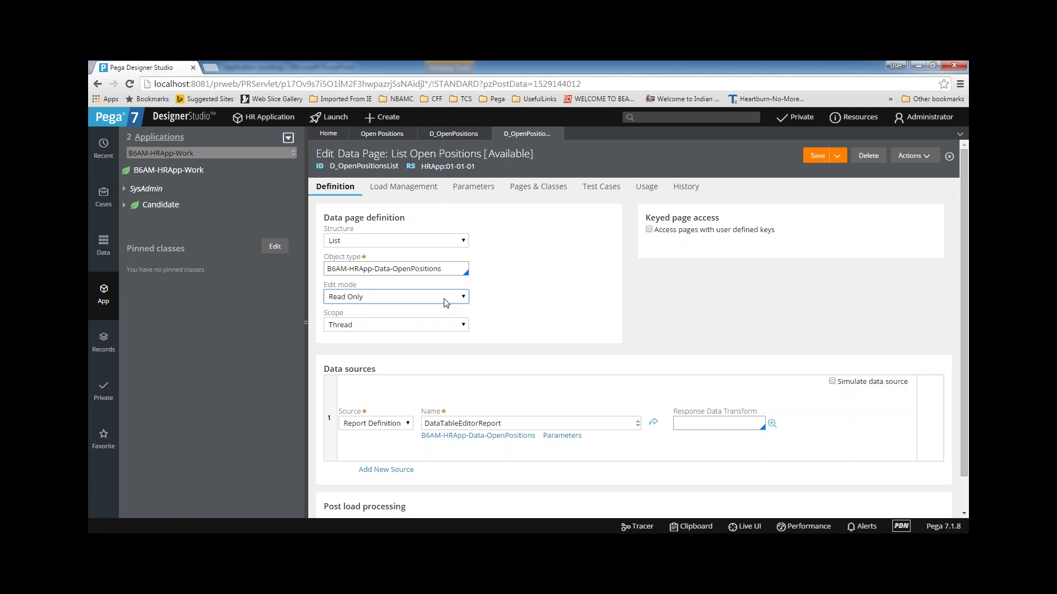
- Examine the Scope options of the List Open Positions data page, keeping Thread selected
click(438, 332)
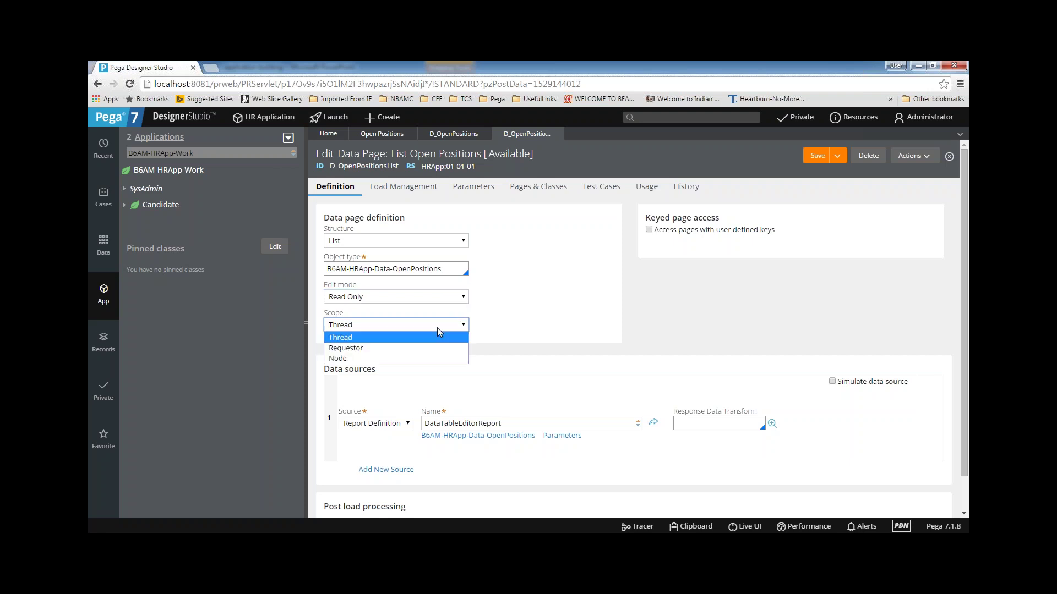
click(353, 337)
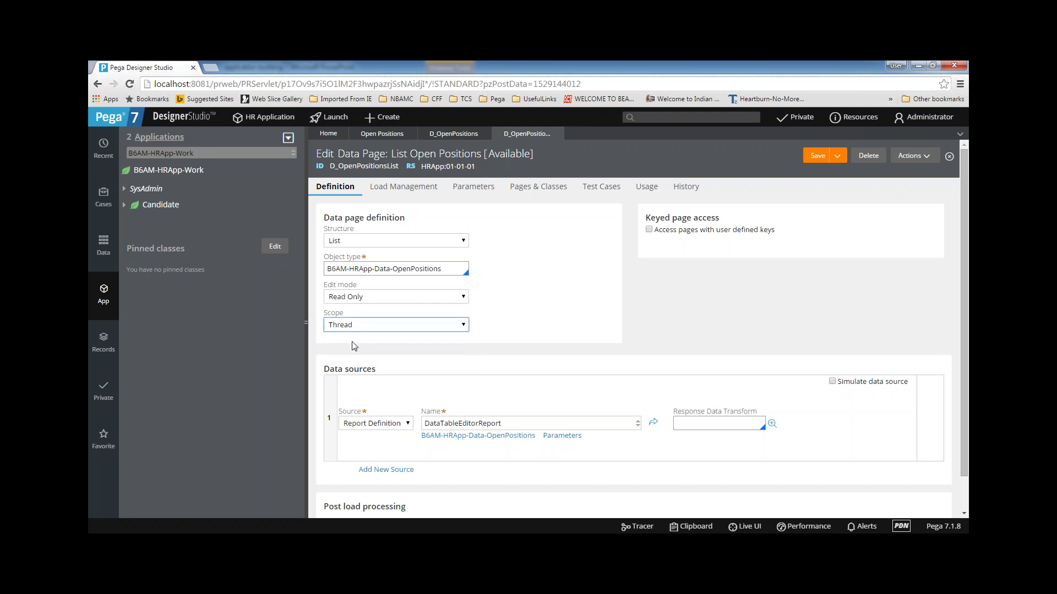
click(445, 326)
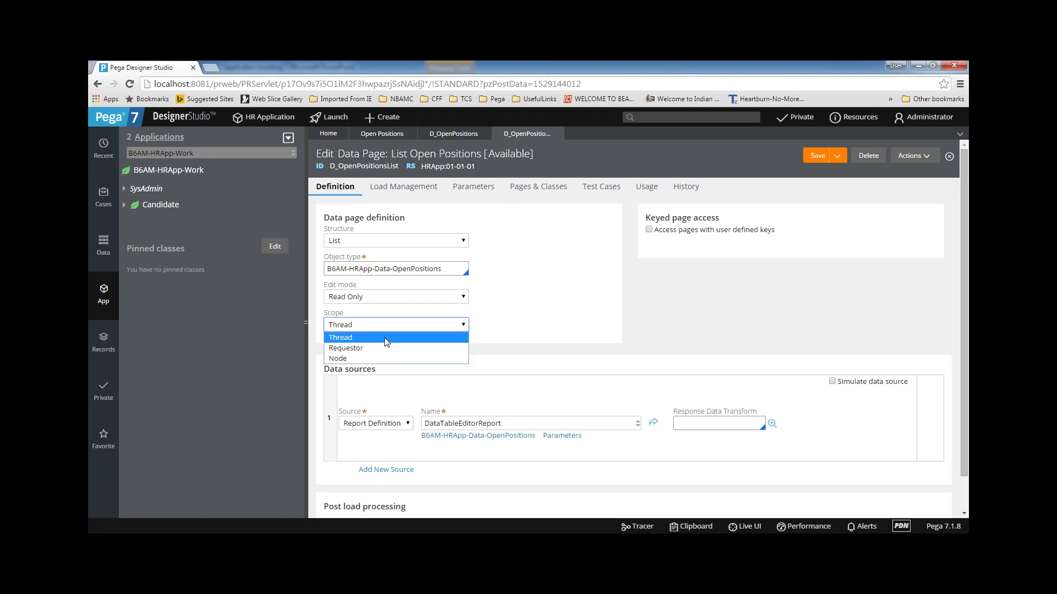
click(342, 340)
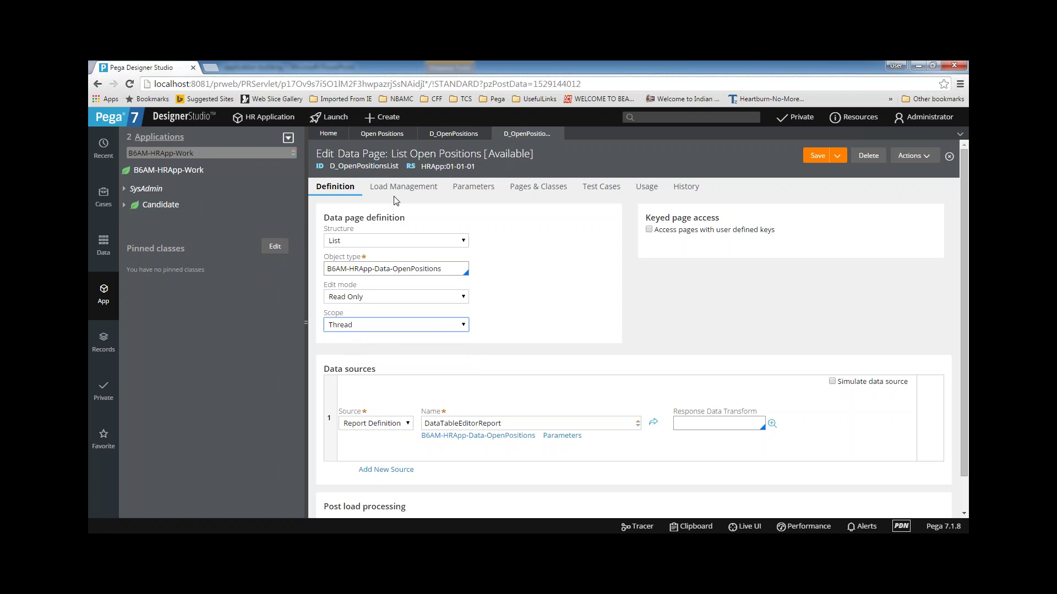
- Open the Candidate case type and run it to create a candidate case
click(102, 204)
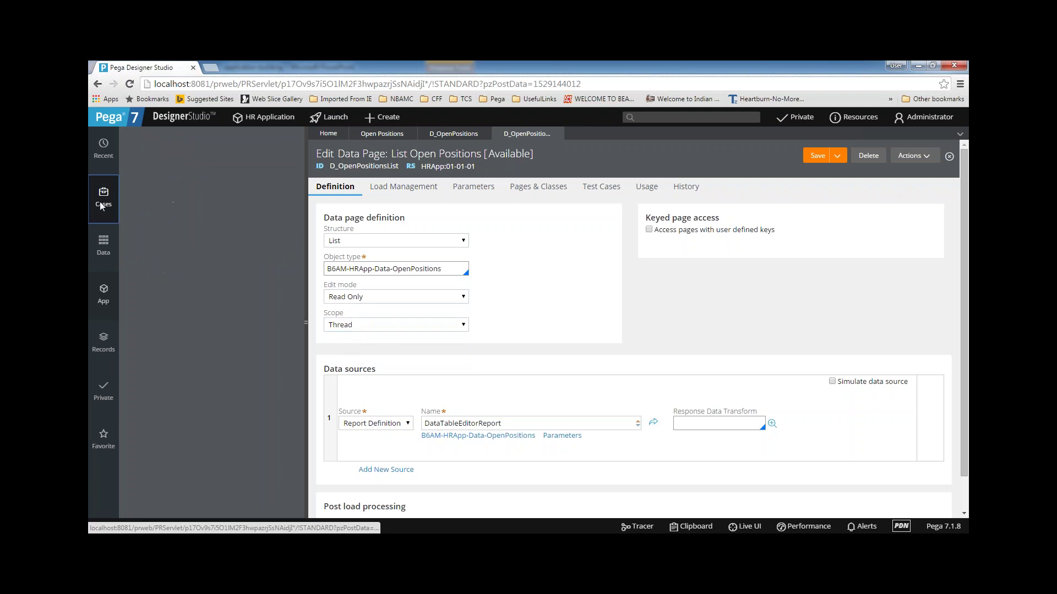
click(151, 190)
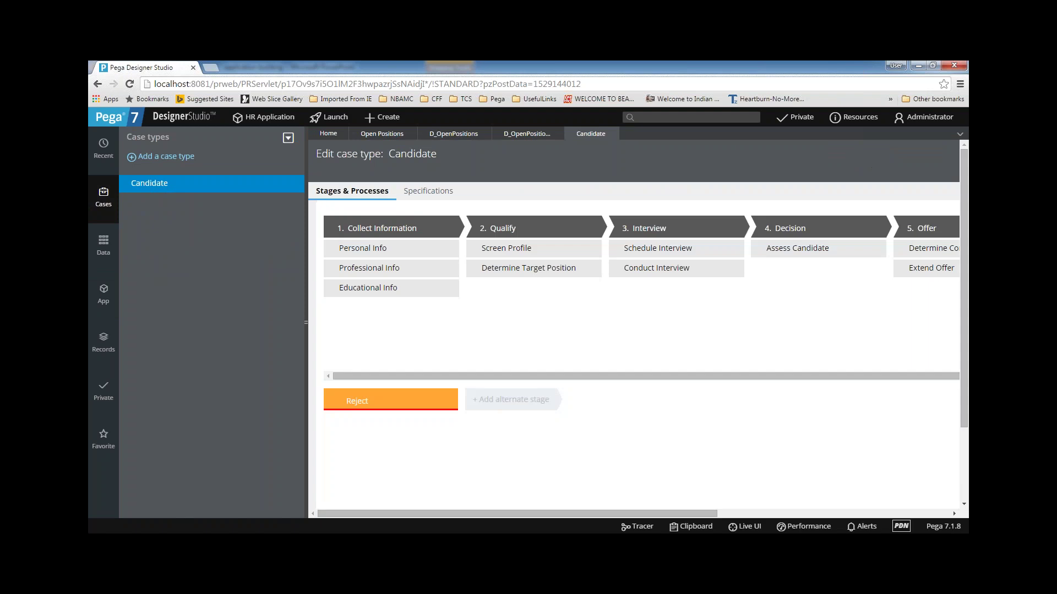
click(873, 157)
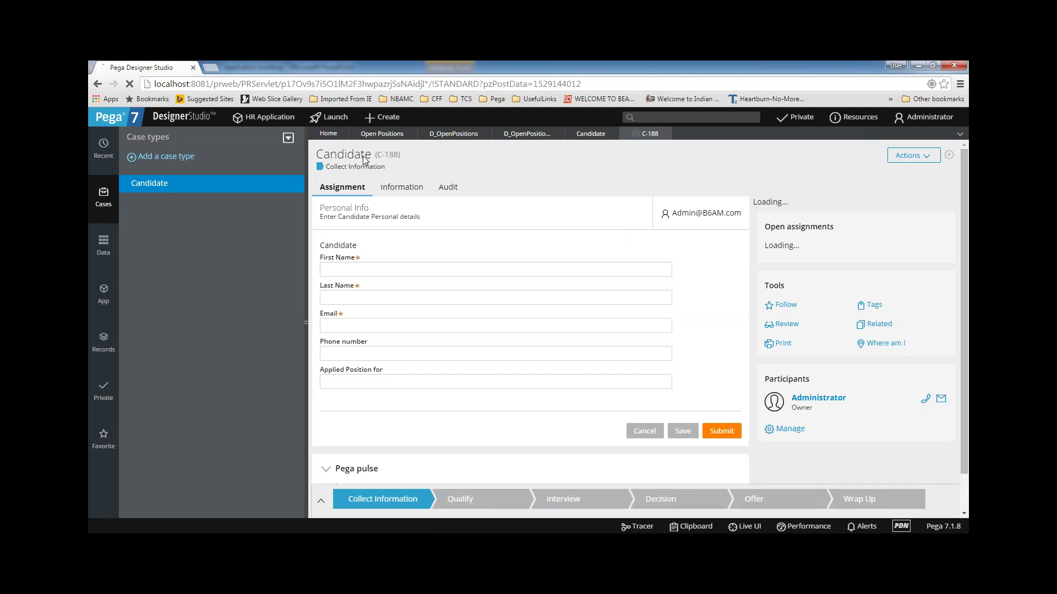
drag(376, 154, 397, 155)
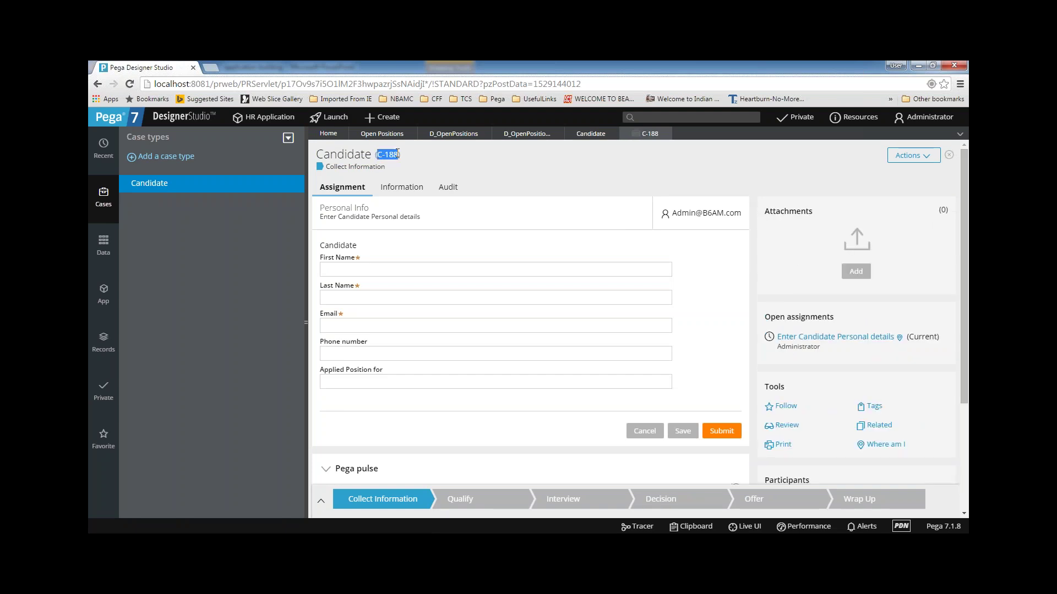
click(471, 170)
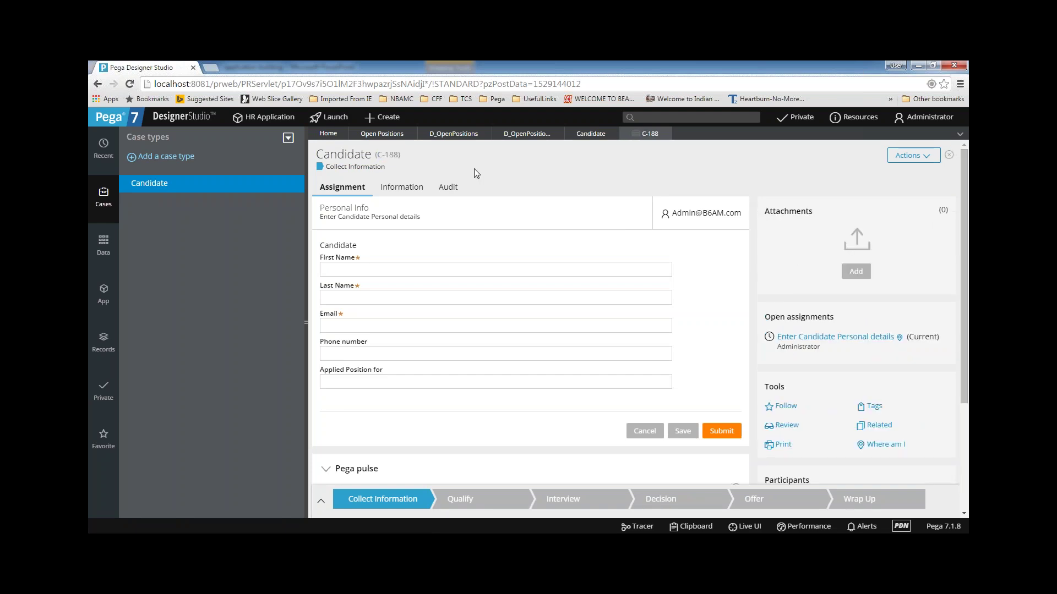
- Run the Candidate case type again to create a second case and compare the two open candidate cases
click(577, 142)
click(870, 158)
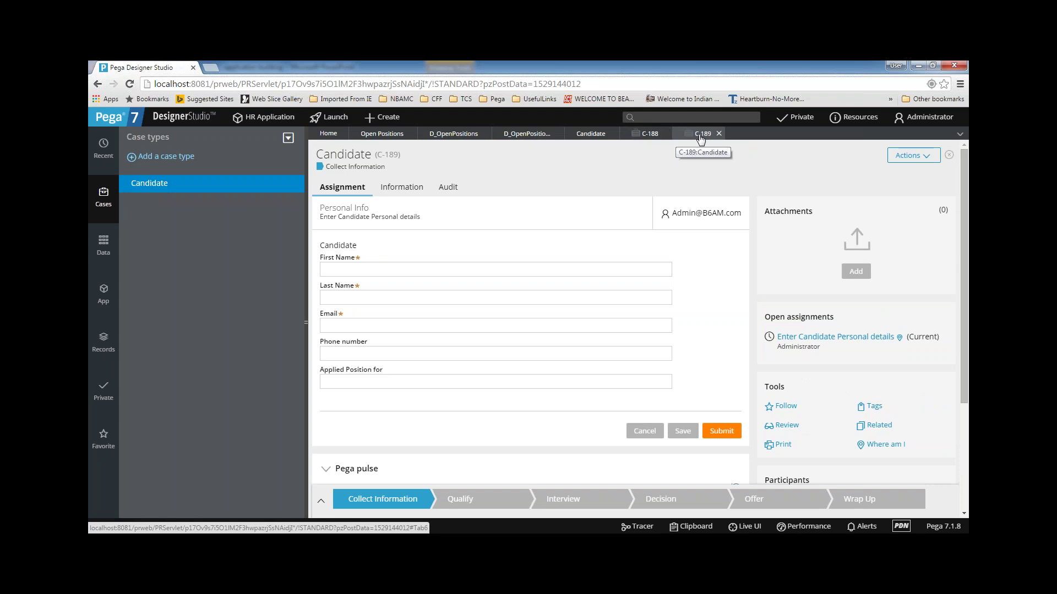
click(650, 134)
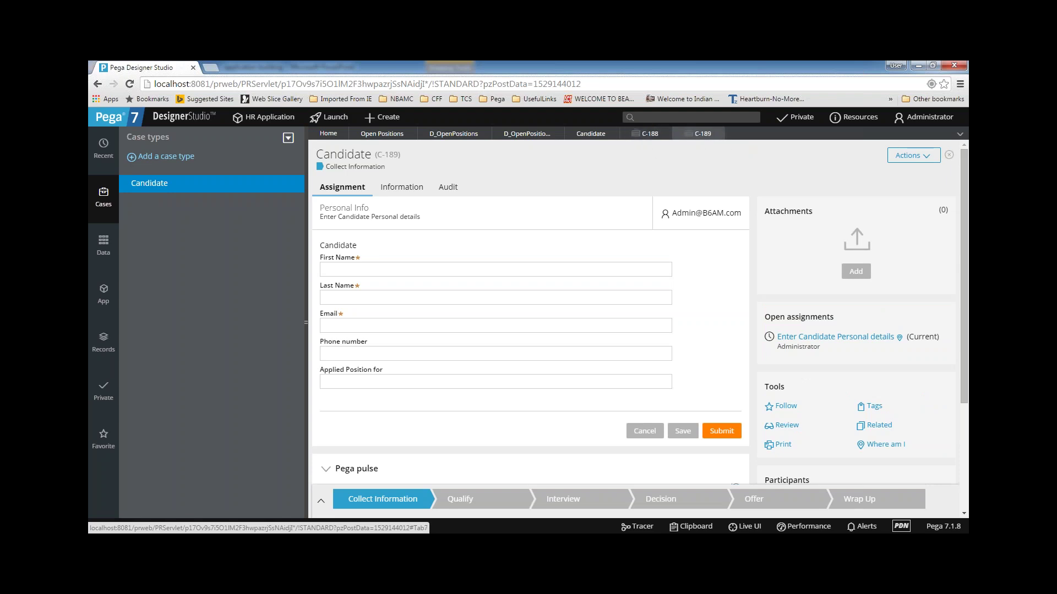
click(694, 138)
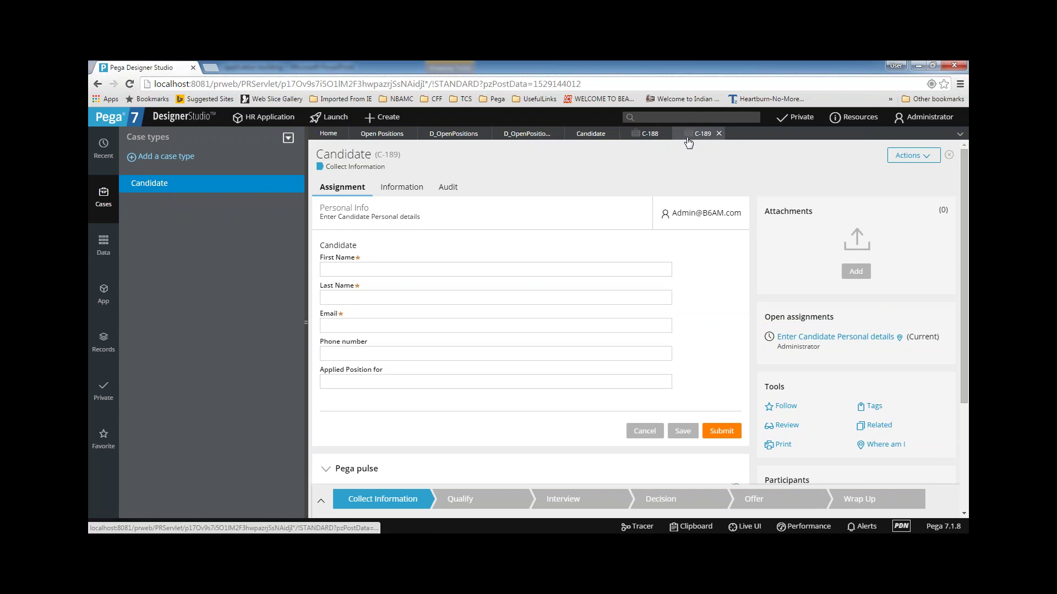
click(649, 138)
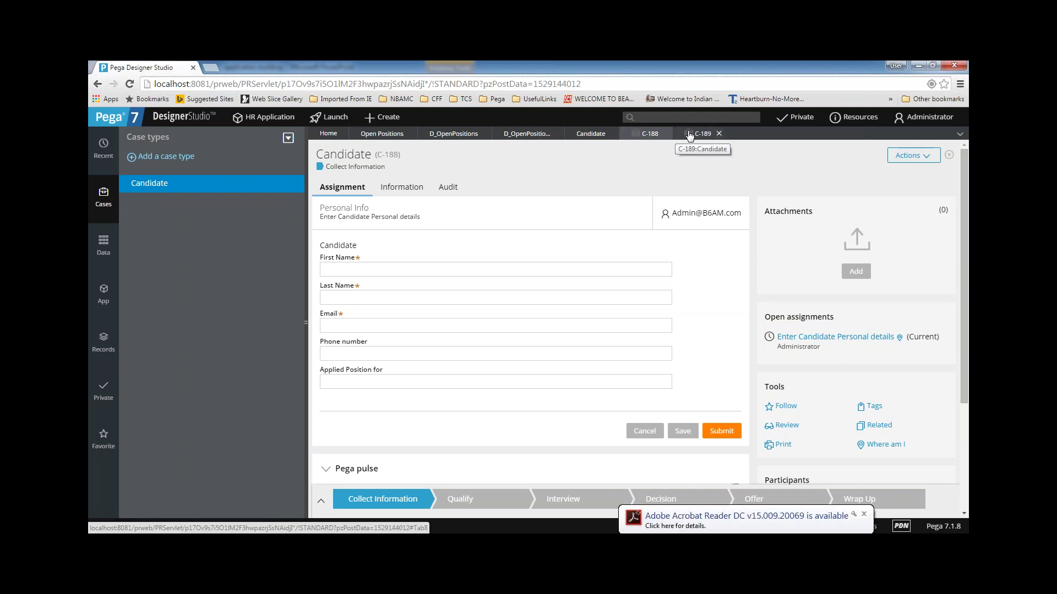
- Examine the Scope options on the definition of the Open Positions data page, keeping Thread selected
click(386, 138)
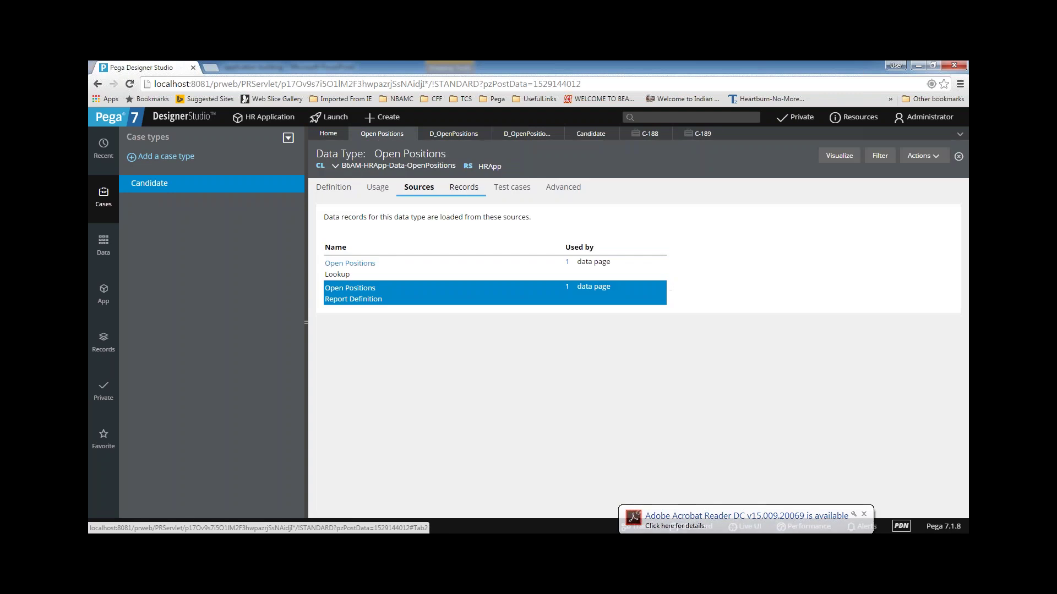
click(472, 135)
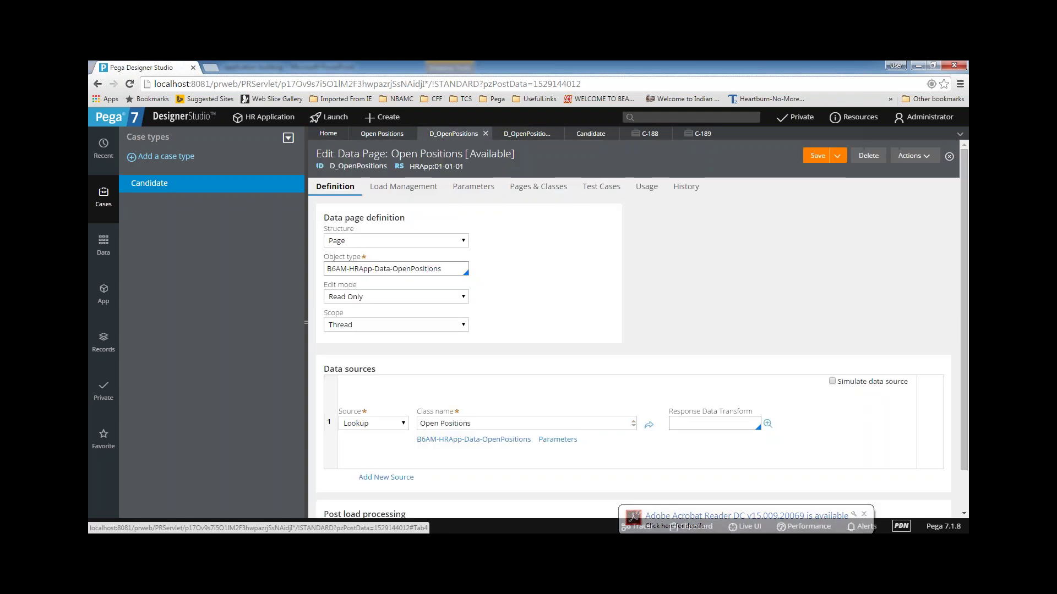
click(358, 325)
click(346, 337)
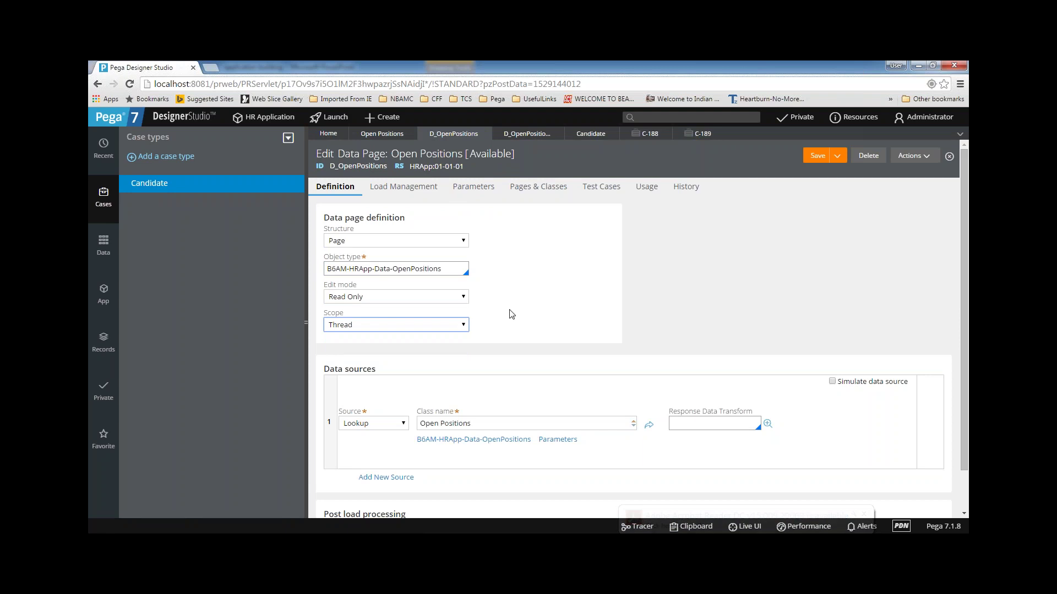
click(444, 325)
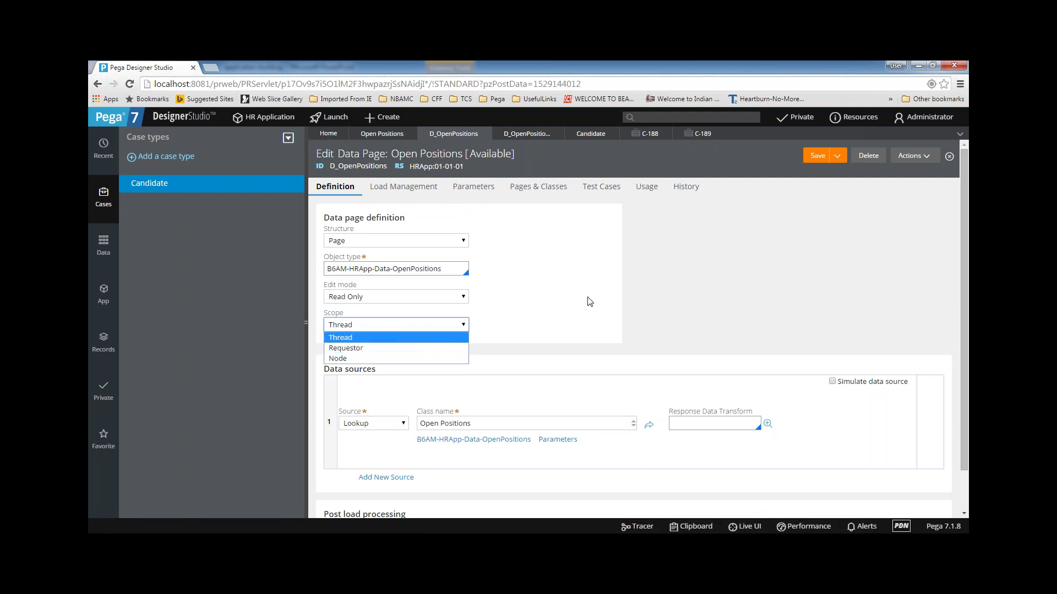
key(shift+Tab)
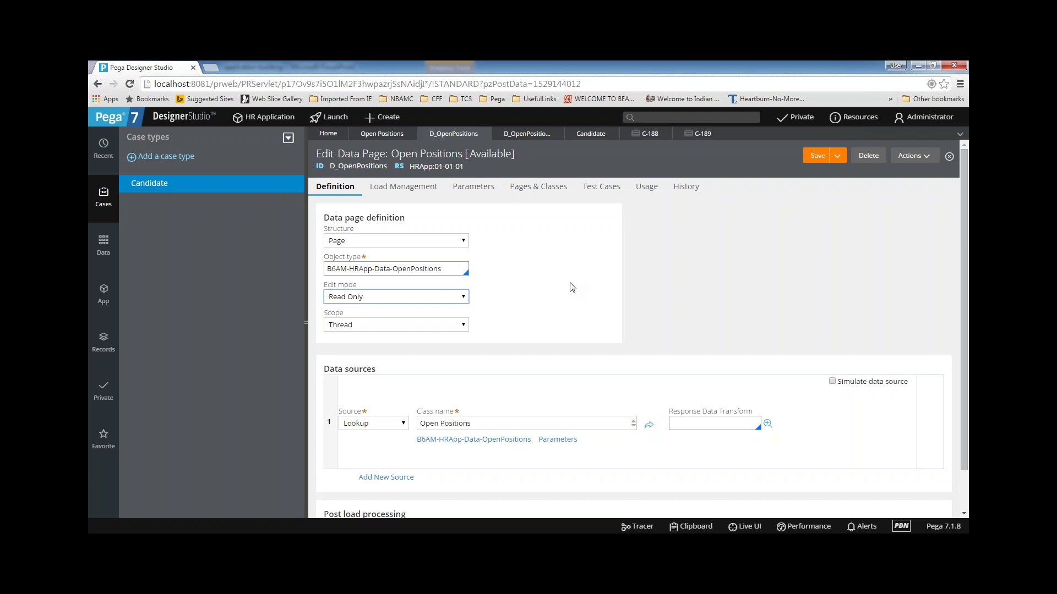
click(465, 324)
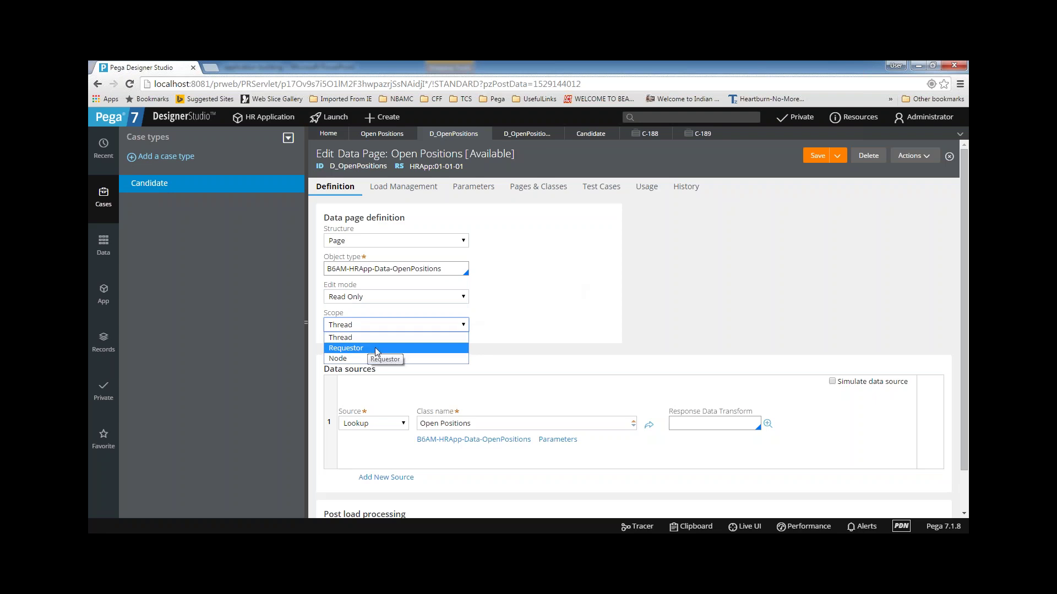
click(543, 326)
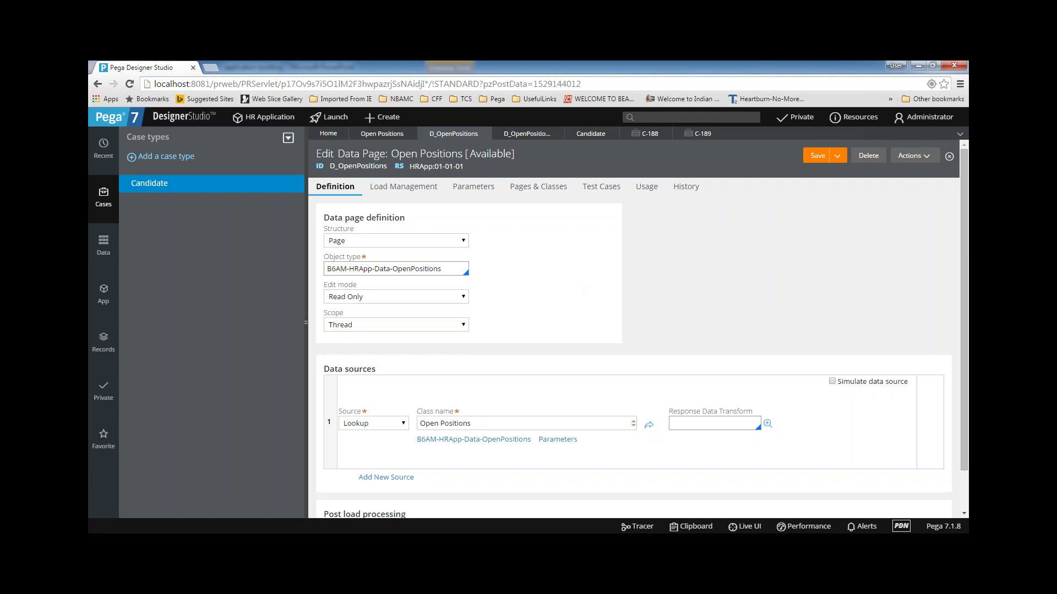
click(467, 326)
click(553, 322)
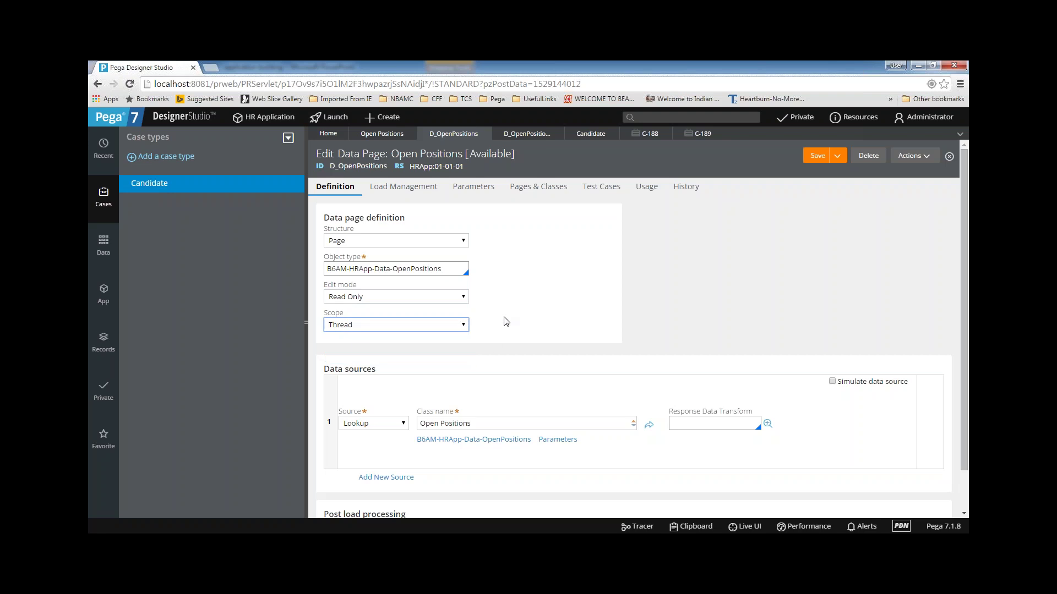
- Try the Node scope on the Open Positions data page and set it back to Thread
click(461, 325)
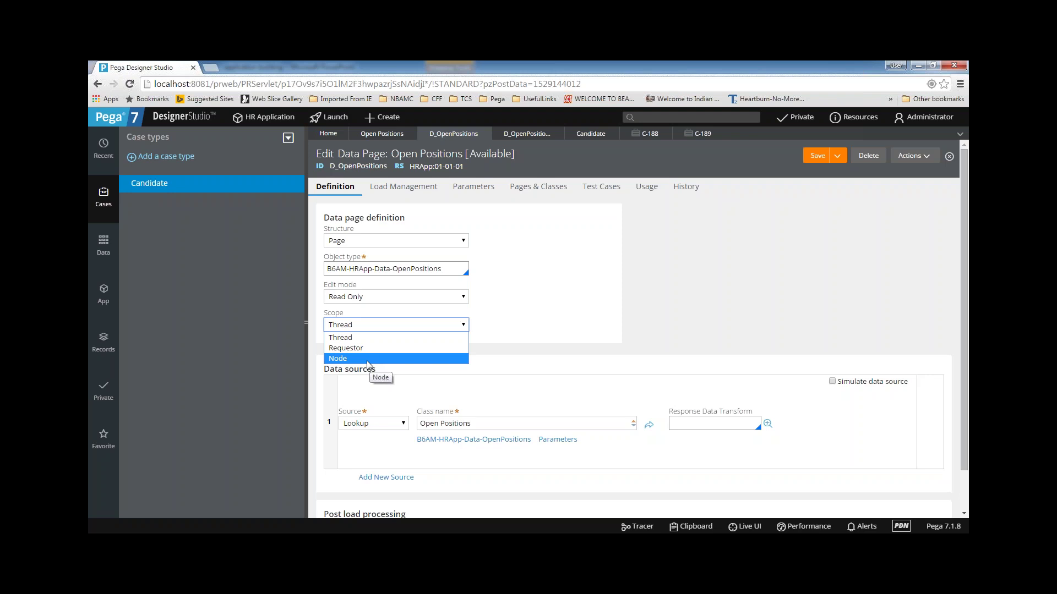
click(366, 361)
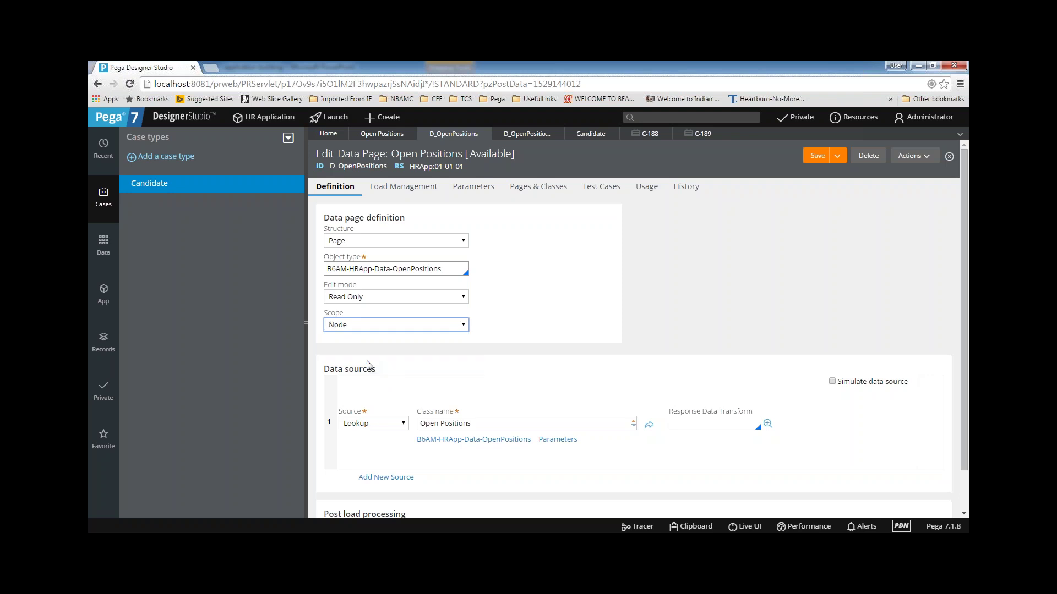
click(393, 330)
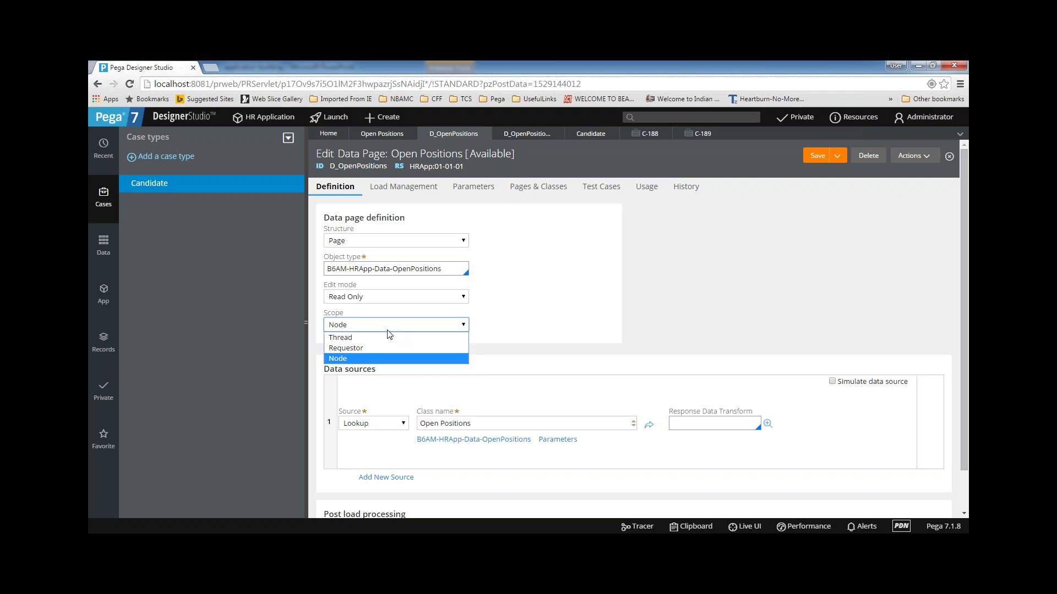
click(359, 338)
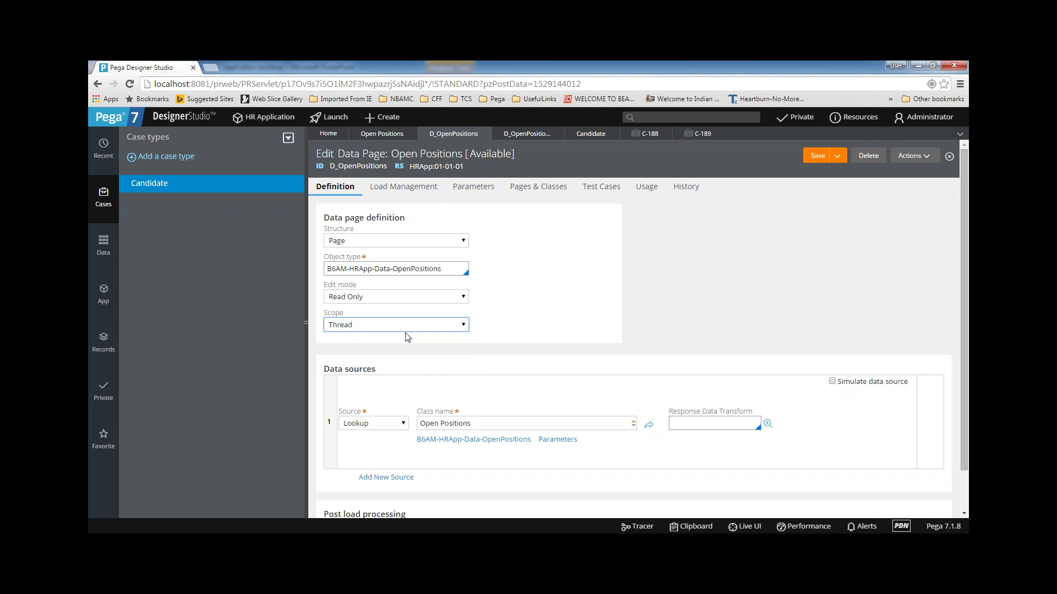
- Compare the Open Positions data page's Scope options under the Editable and Read Only edit modes, leaving it Read Only with Thread scope
click(427, 327)
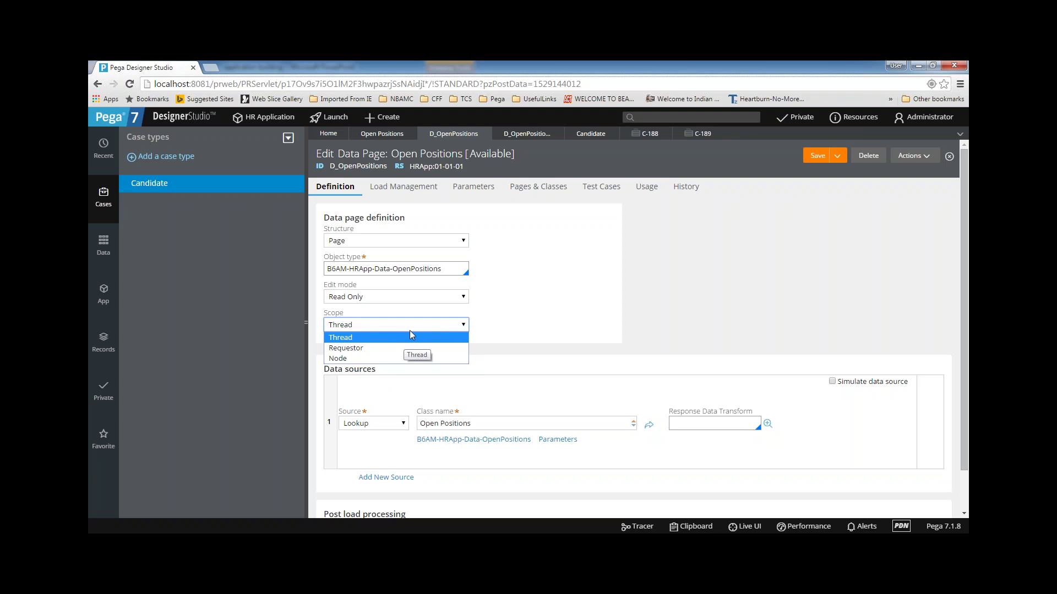
click(439, 297)
click(553, 302)
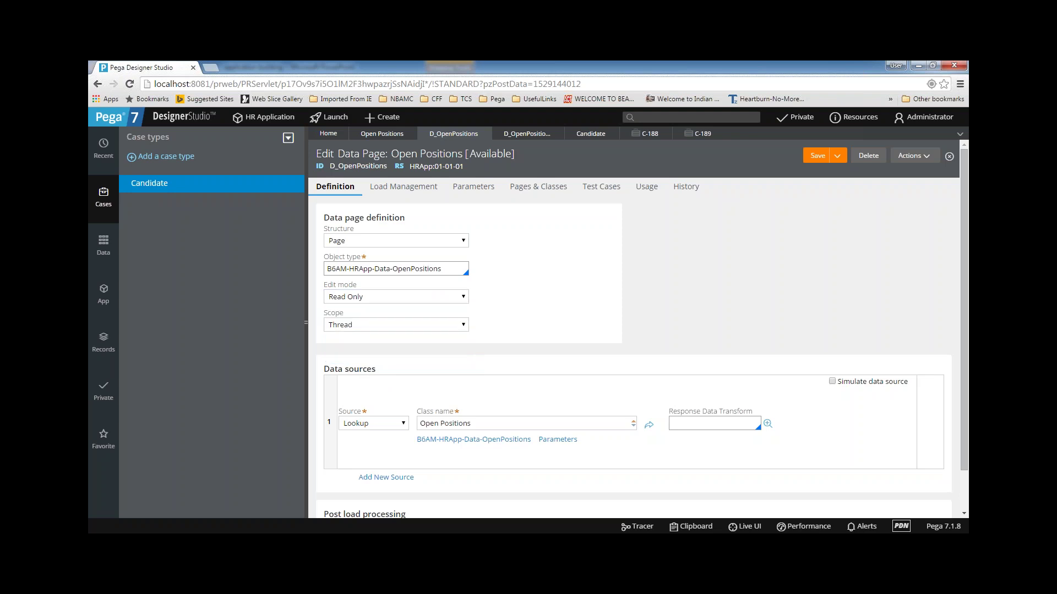
click(379, 325)
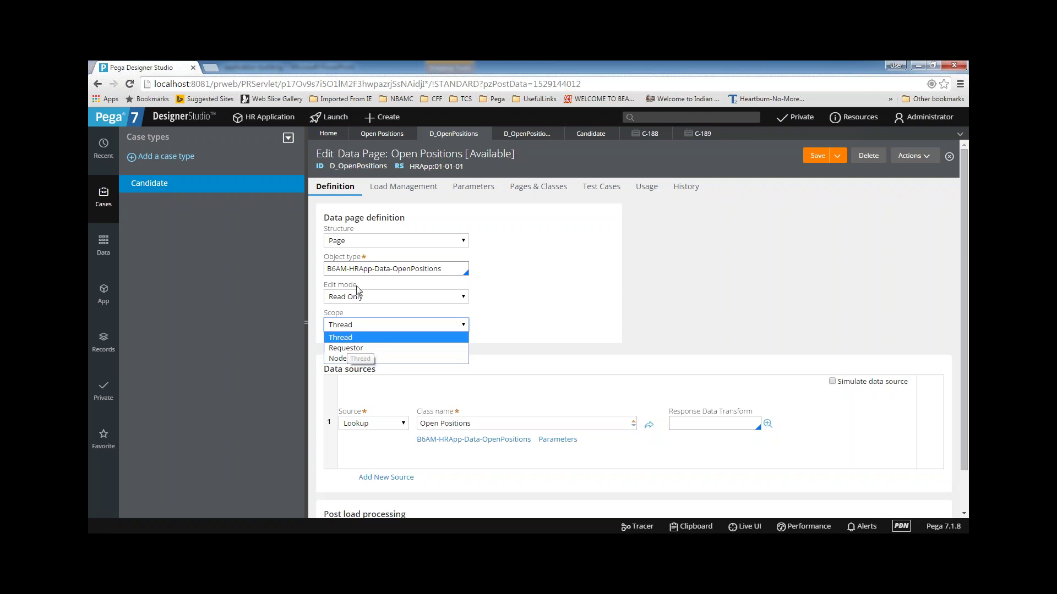
click(387, 297)
click(348, 320)
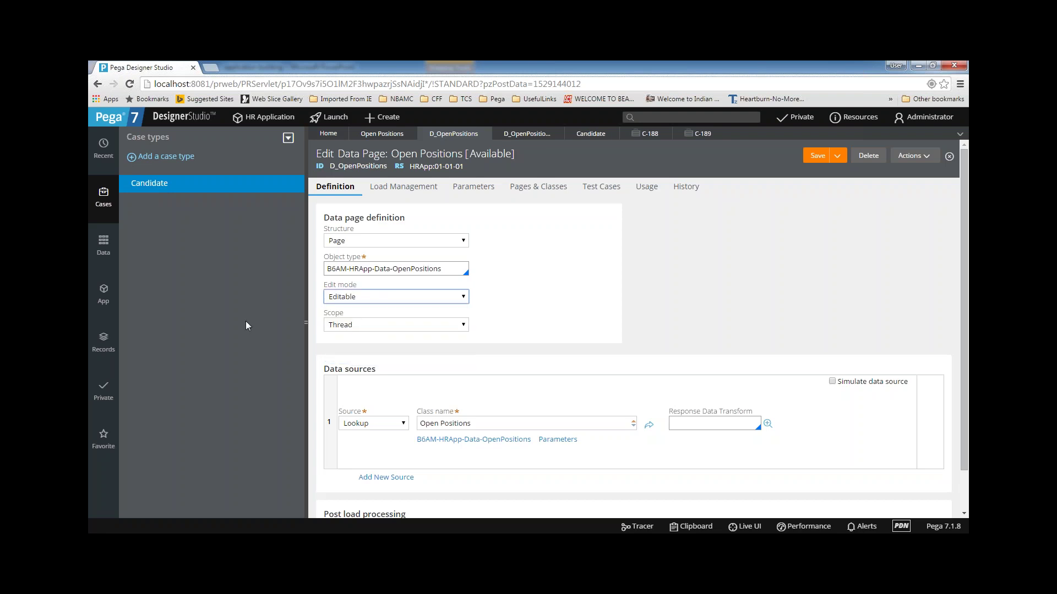
click(367, 325)
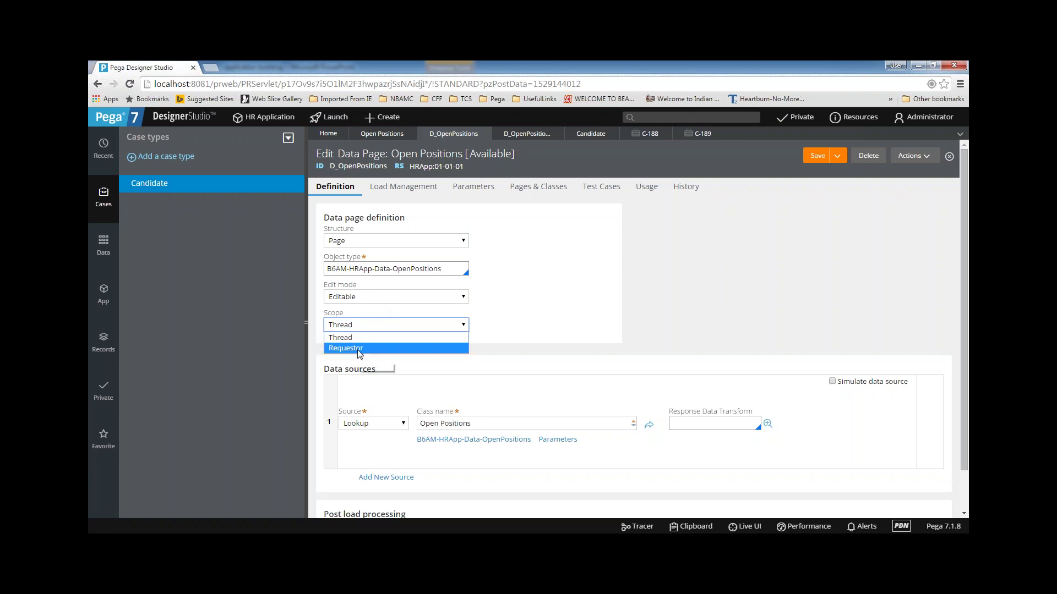
click(358, 336)
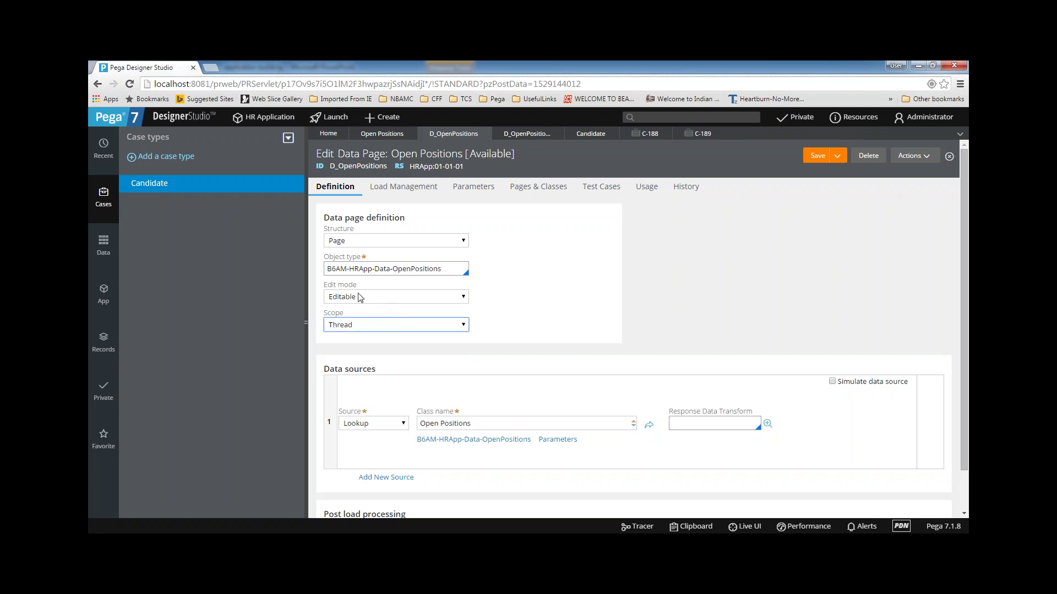
click(360, 297)
click(358, 320)
click(356, 325)
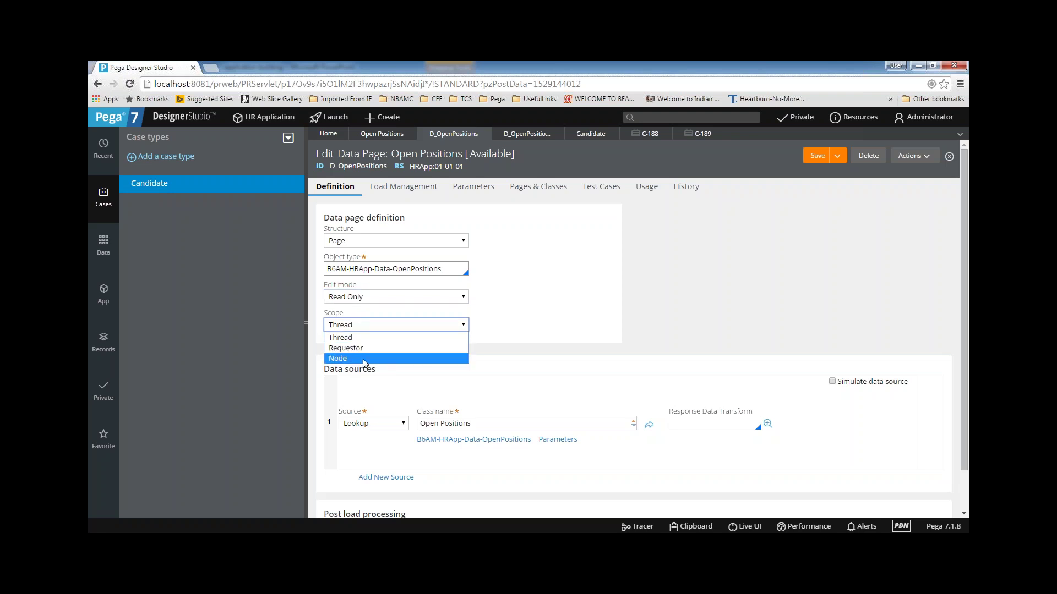
click(438, 326)
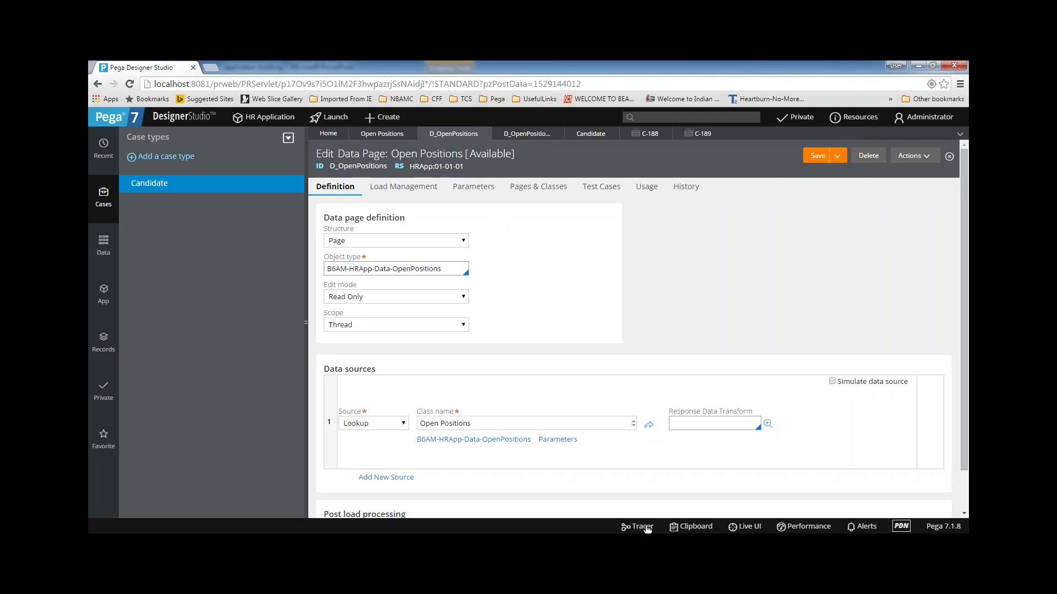
- Open the Clipboard viewer and examine the Thread, Requestor and Node groups under Data Pages
click(692, 528)
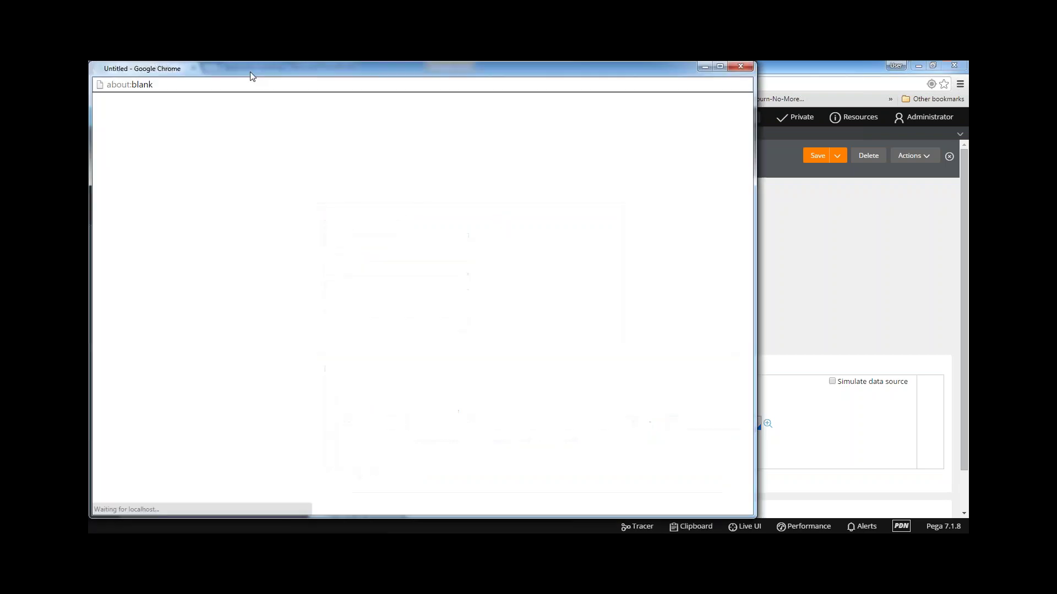
drag(292, 72, 406, 72)
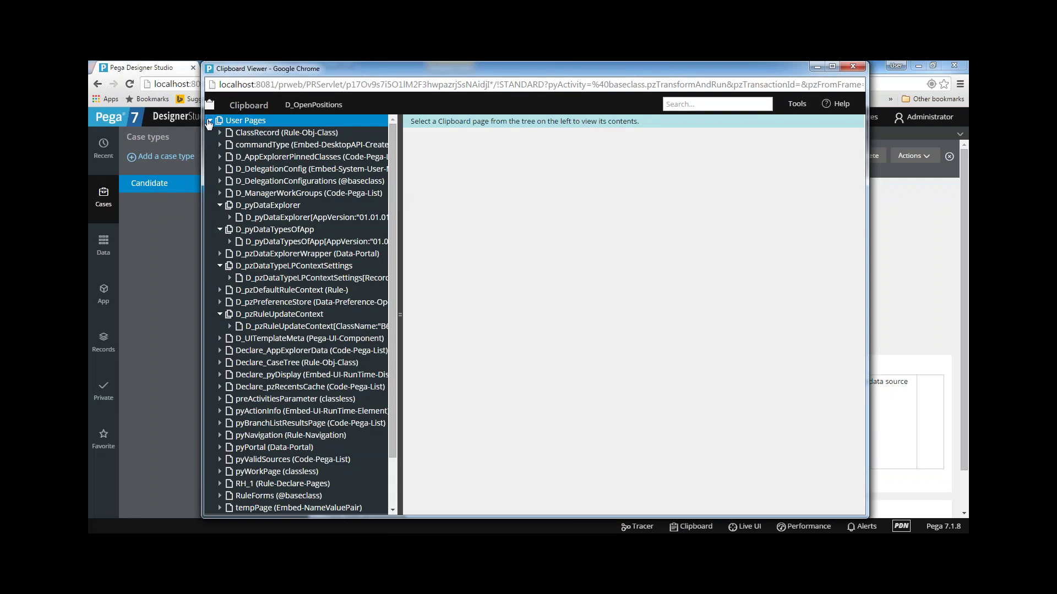
click(215, 140)
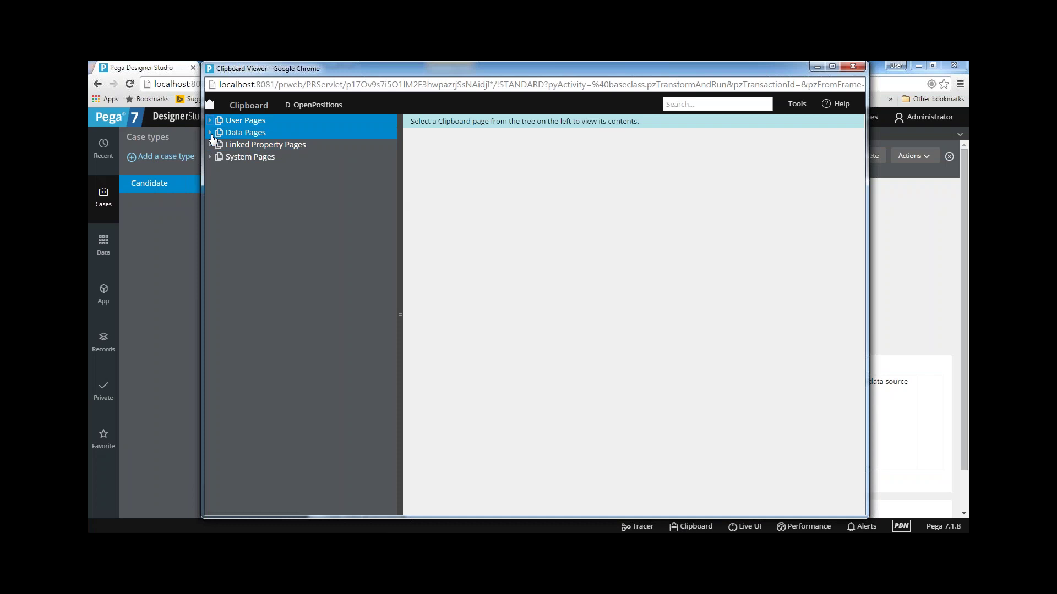
click(211, 135)
click(220, 149)
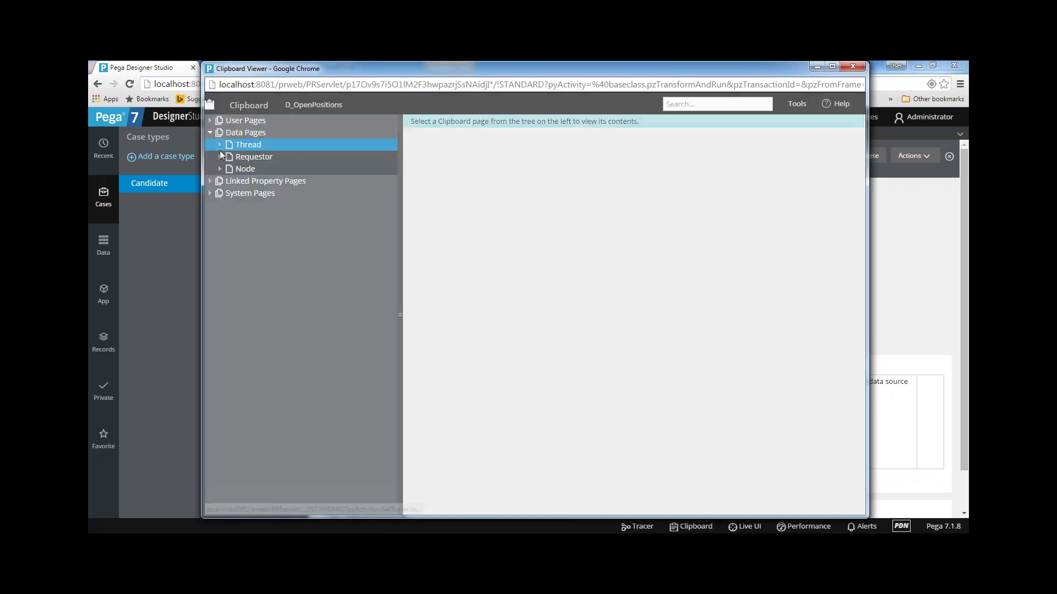
click(220, 144)
click(220, 170)
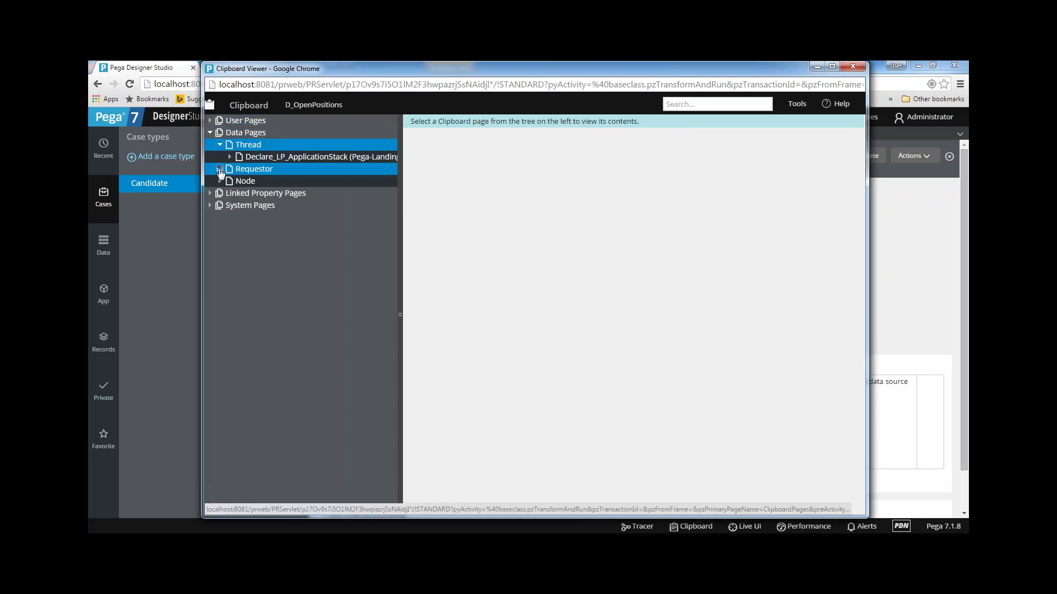
click(220, 182)
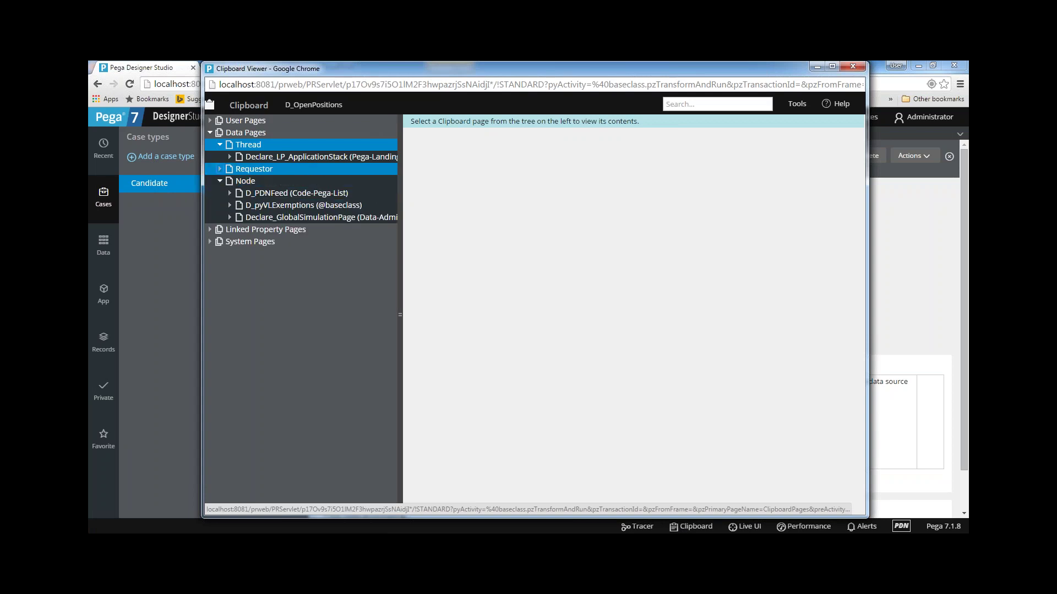
- Examine the data pages listed under Thread and Requestor for the D_OpenPositions thread in the Clipboard viewer
click(220, 169)
click(229, 157)
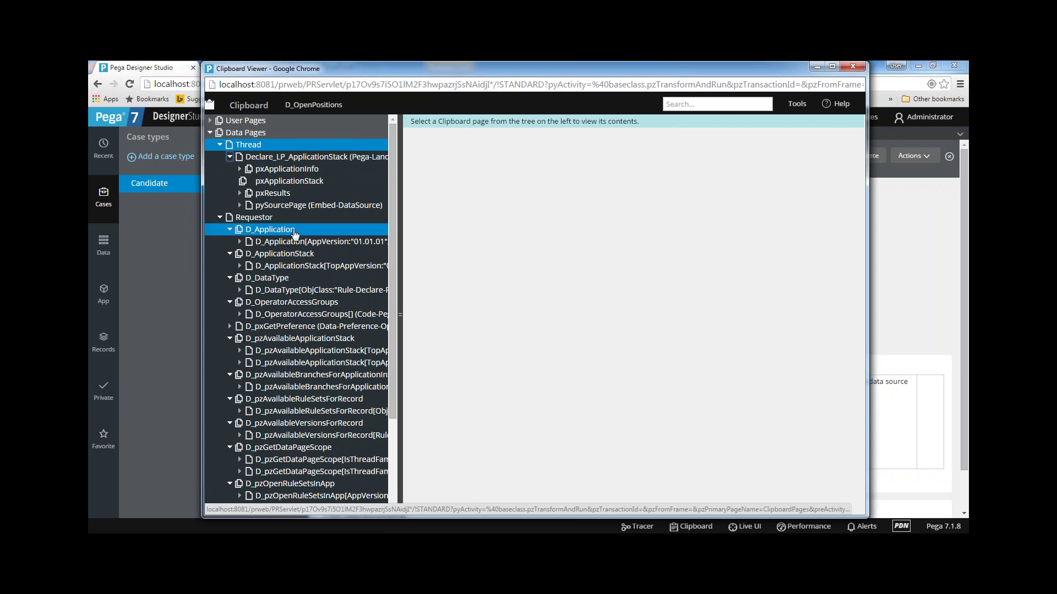
scroll(294, 234, down, 1)
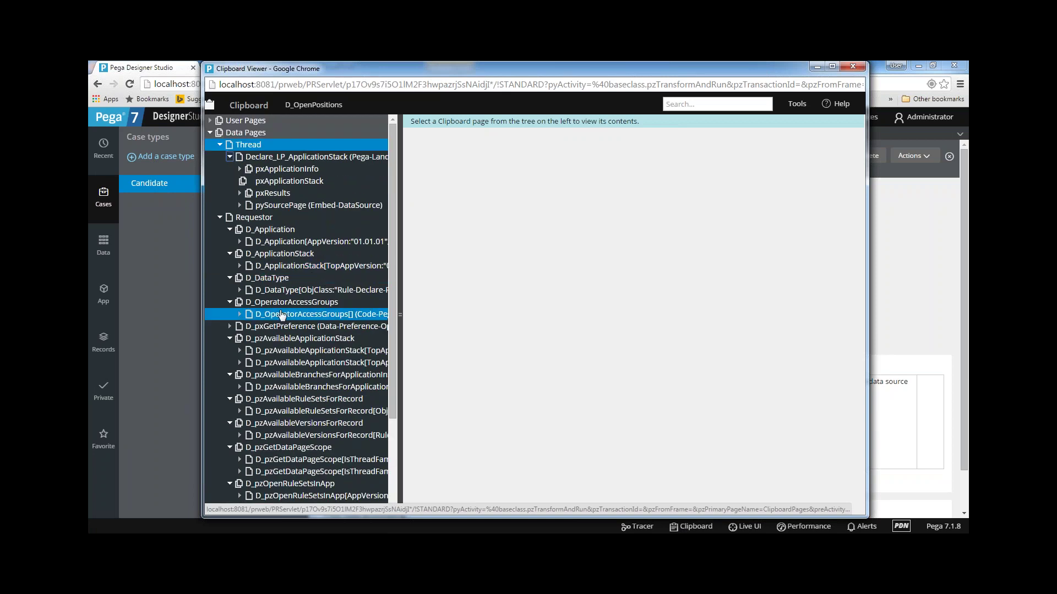
scroll(276, 302, down, 1)
scroll(275, 301, up, 2)
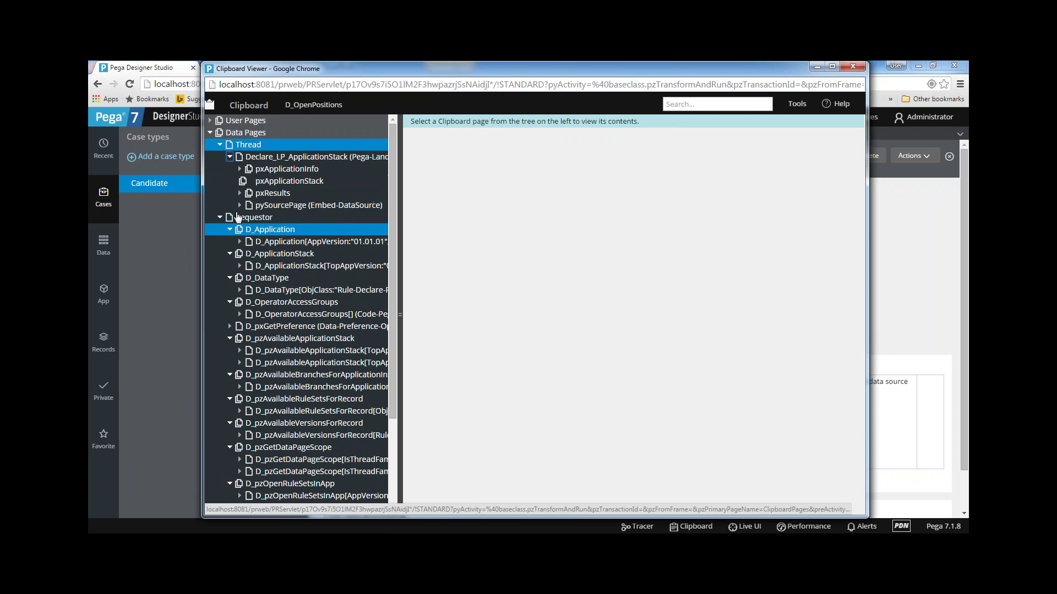
click(230, 157)
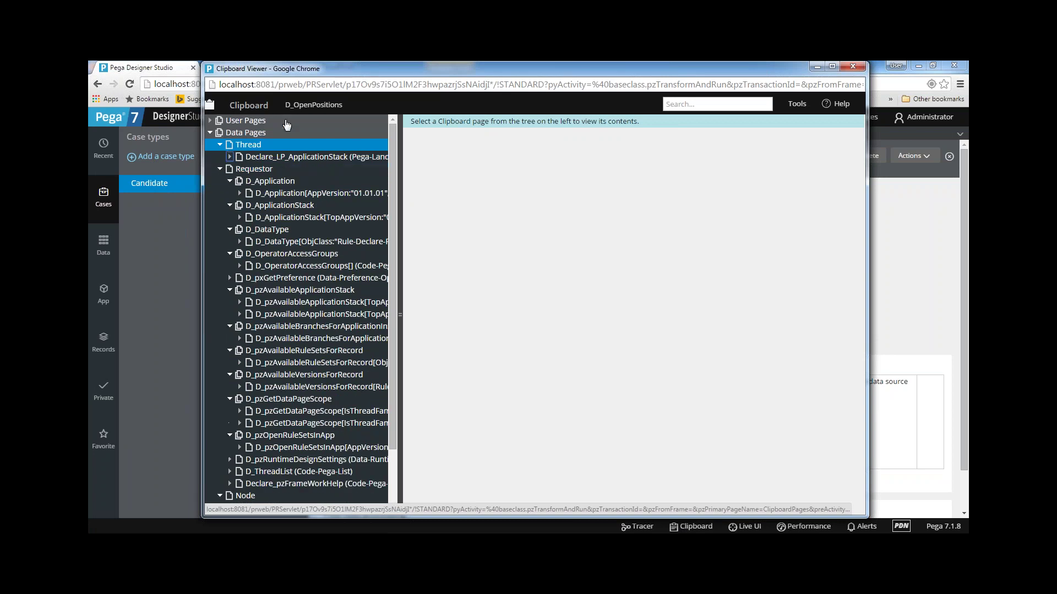
- Switch the Clipboard to the C-188 thread, examine its Thread, Requestor and Node data pages, and close the viewer
click(308, 144)
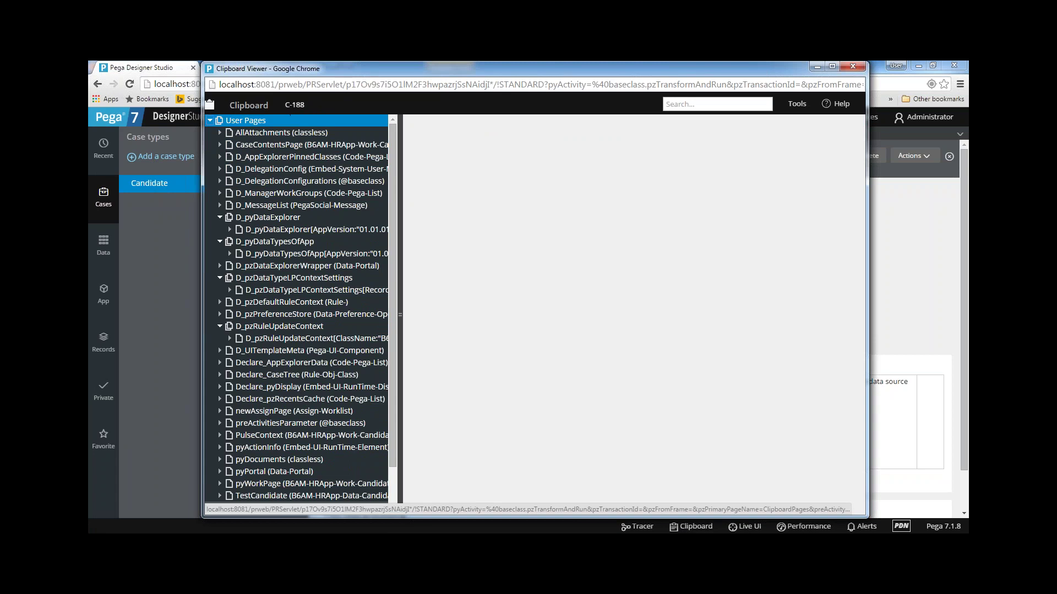
scroll(227, 225, down, 1)
click(242, 463)
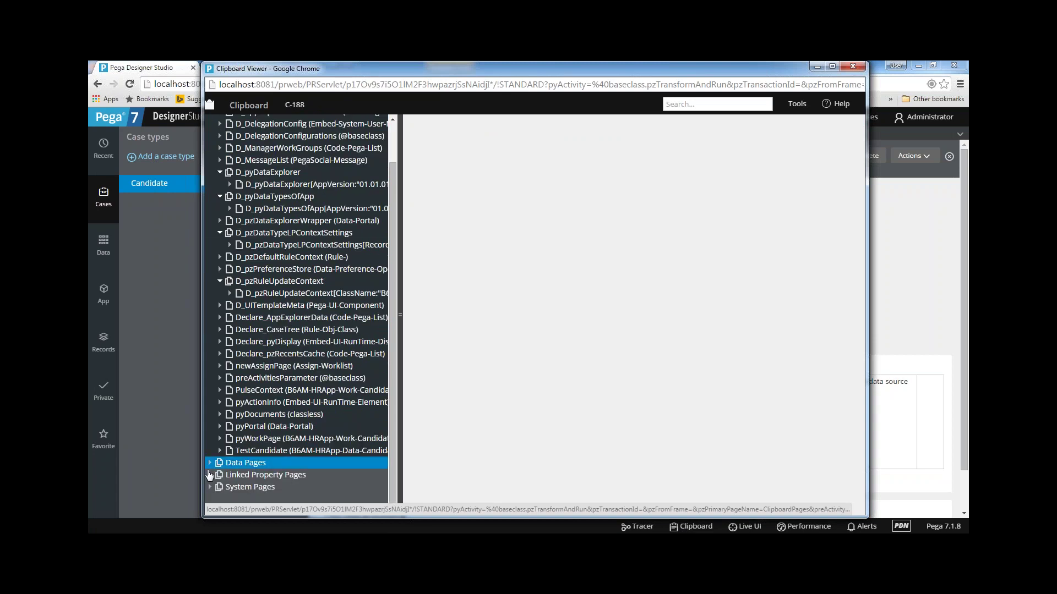
click(210, 467)
scroll(220, 451, down, 1)
click(220, 438)
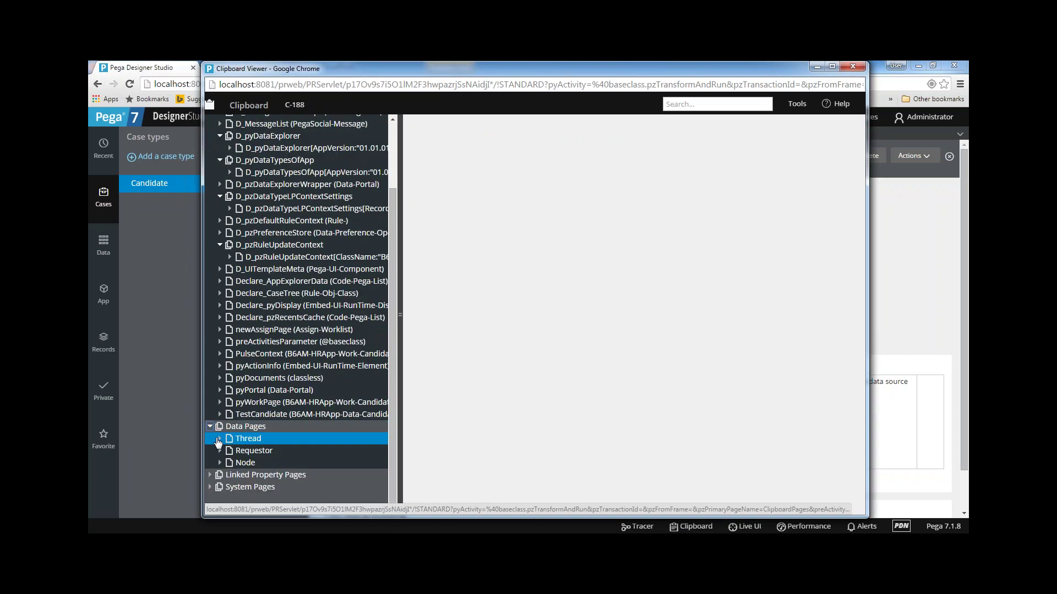
scroll(220, 447, down, 1)
click(219, 447)
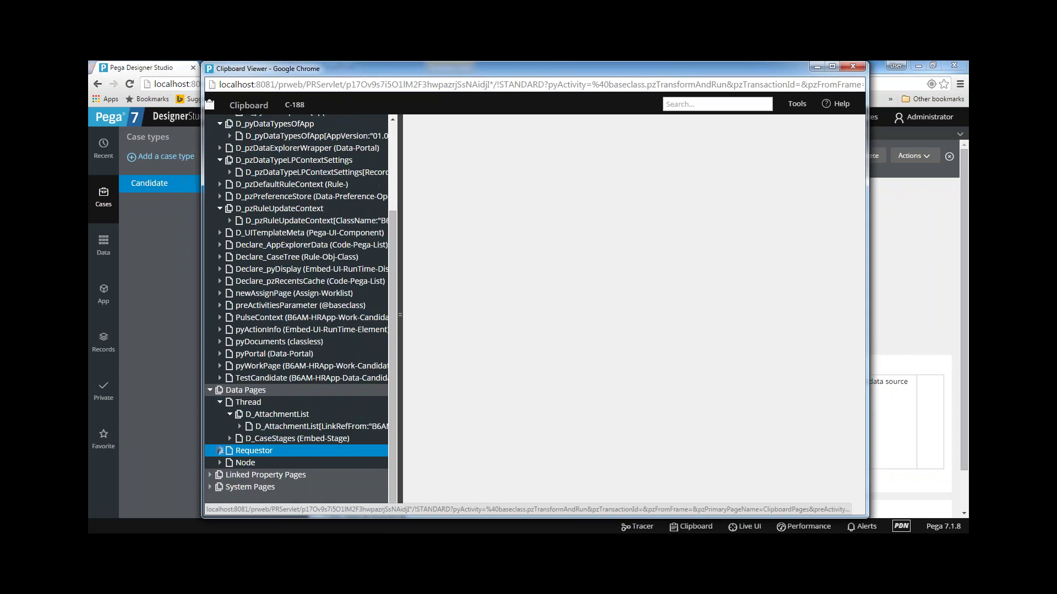
scroll(230, 461, down, 3)
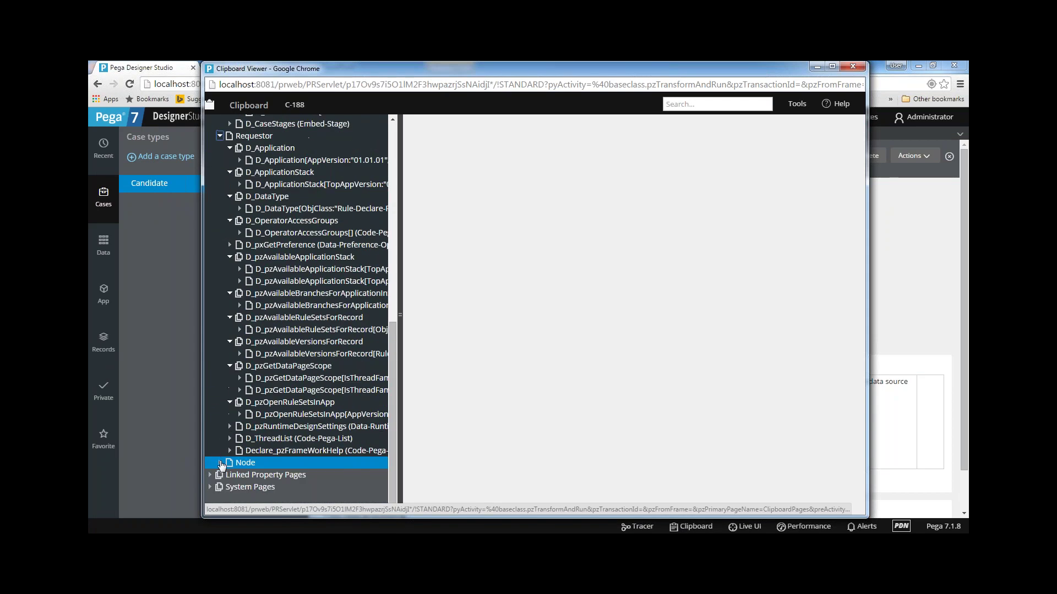
click(219, 460)
click(271, 439)
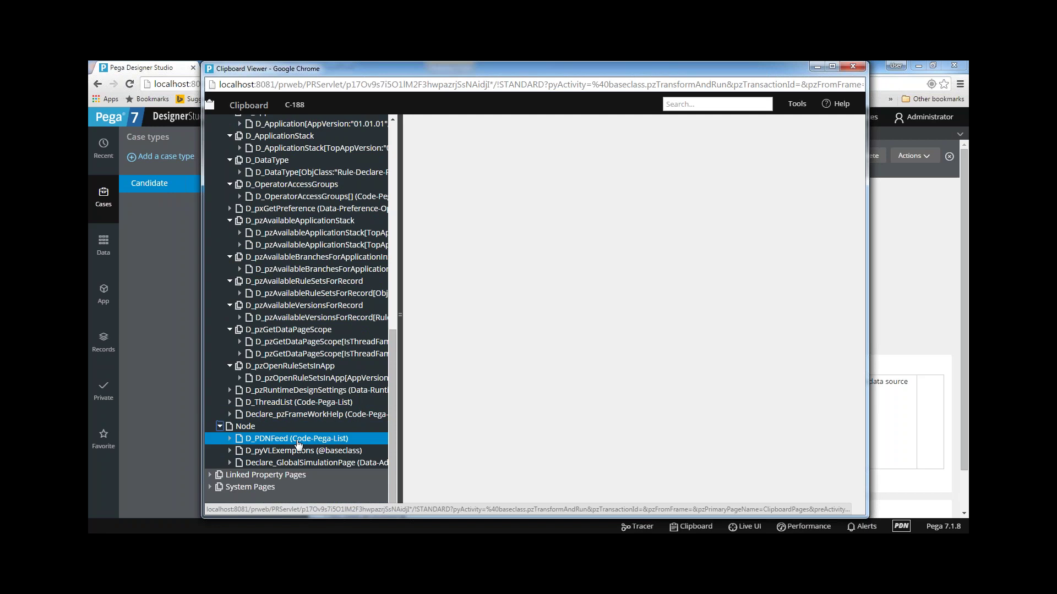
scroll(275, 432, up, 12)
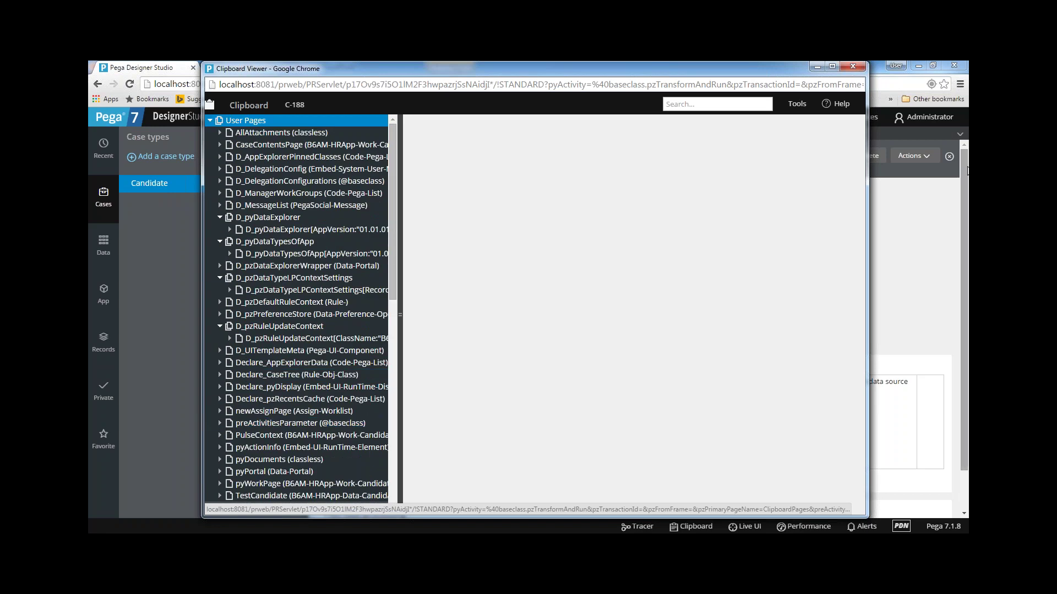
click(855, 67)
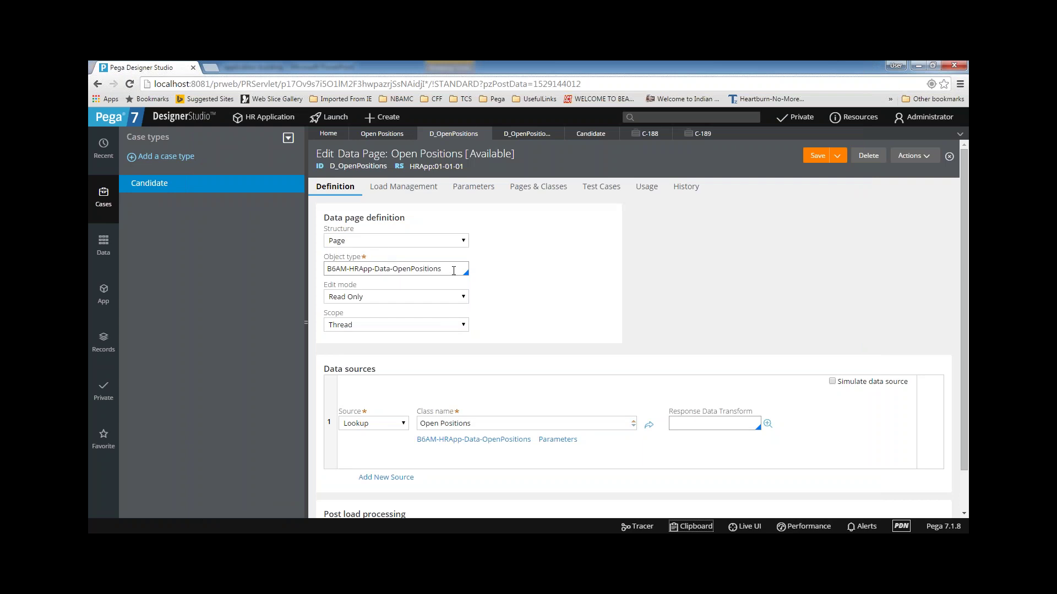
- Review the Object type and the Data sources section on the definition of the Open Positions data page
drag(454, 270, 322, 272)
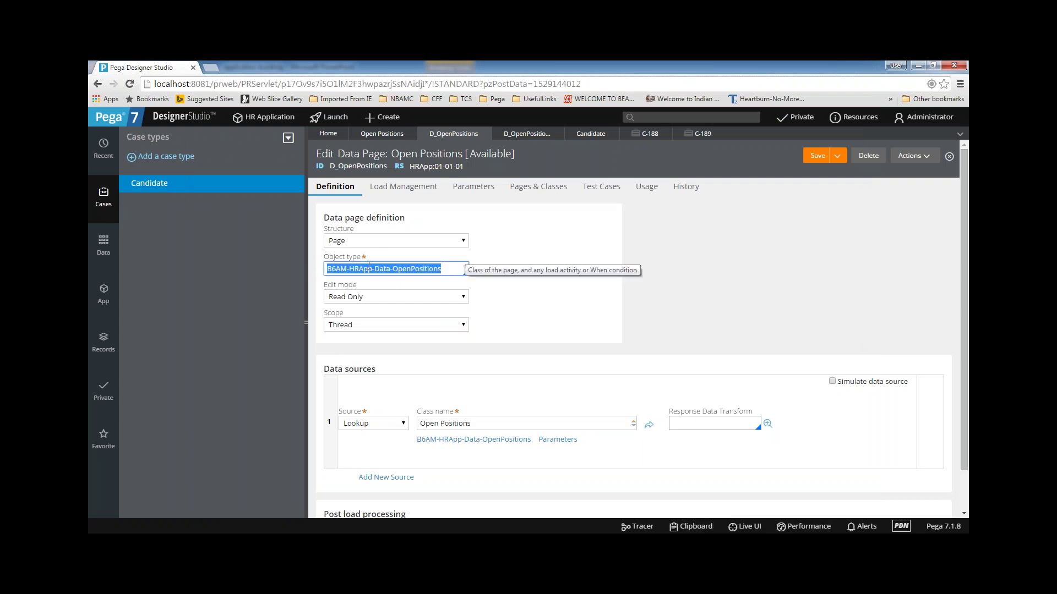
click(523, 299)
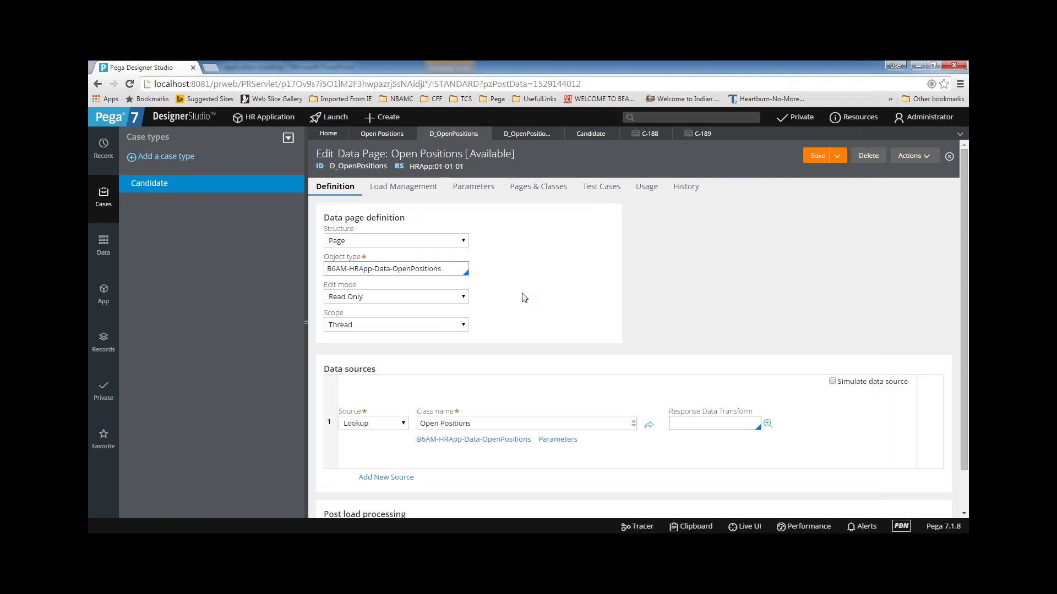
scroll(524, 297, down, 1)
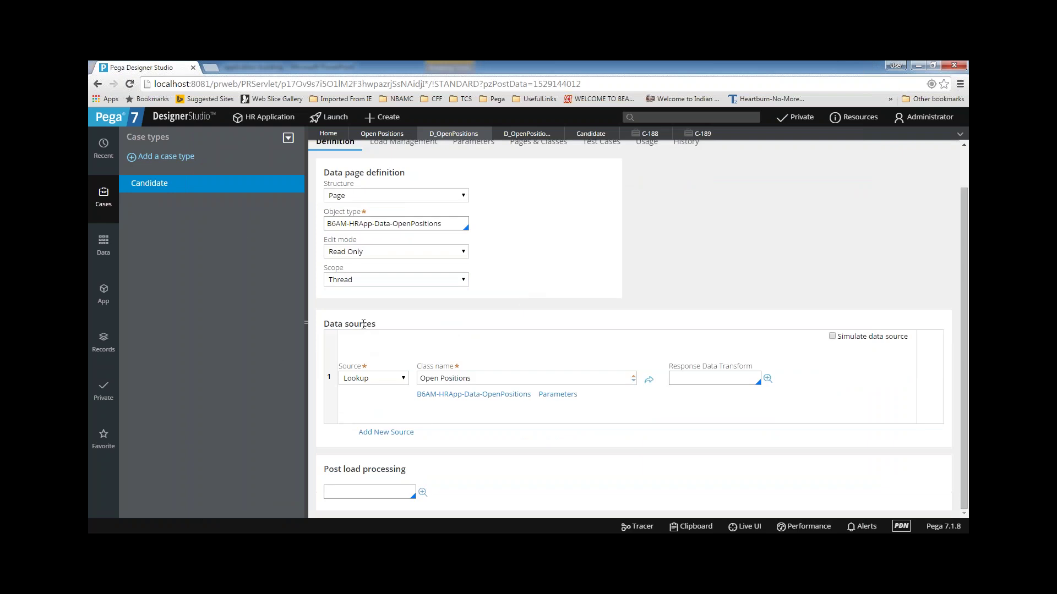
double_click(363, 324)
double_click(333, 324)
click(347, 327)
double_click(347, 327)
double_click(340, 326)
- Compare the Structure setting of the Open Positions and List Open Positions data pages, keeping Page on Open Positions
click(529, 138)
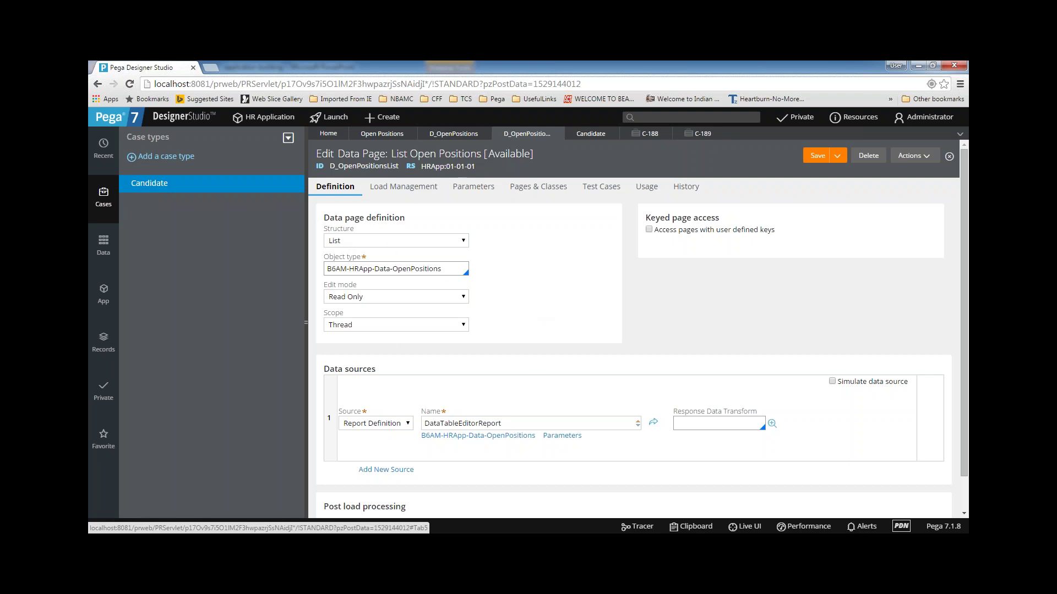
click(451, 134)
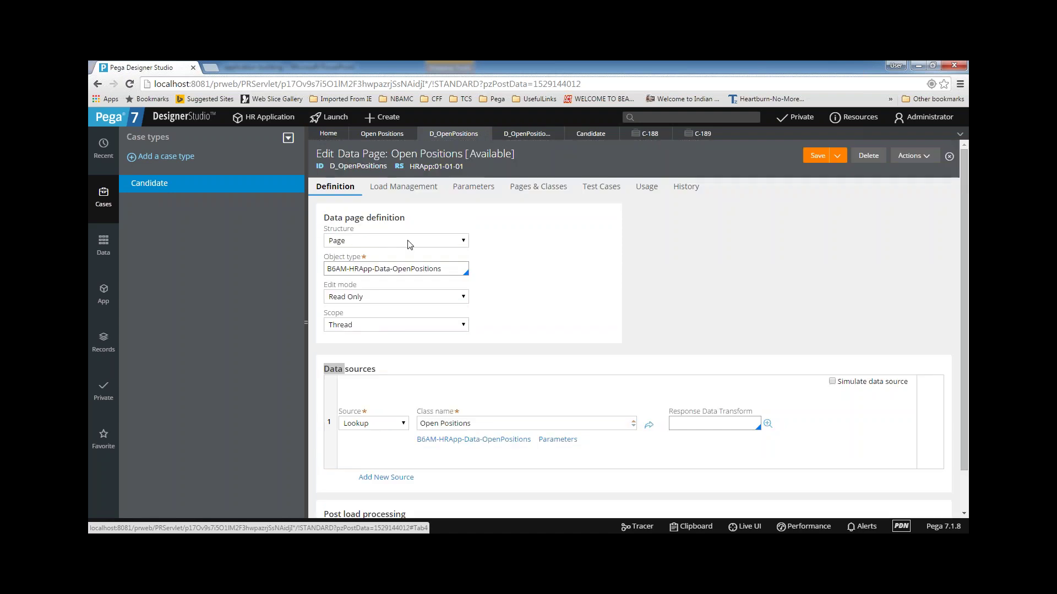
click(358, 241)
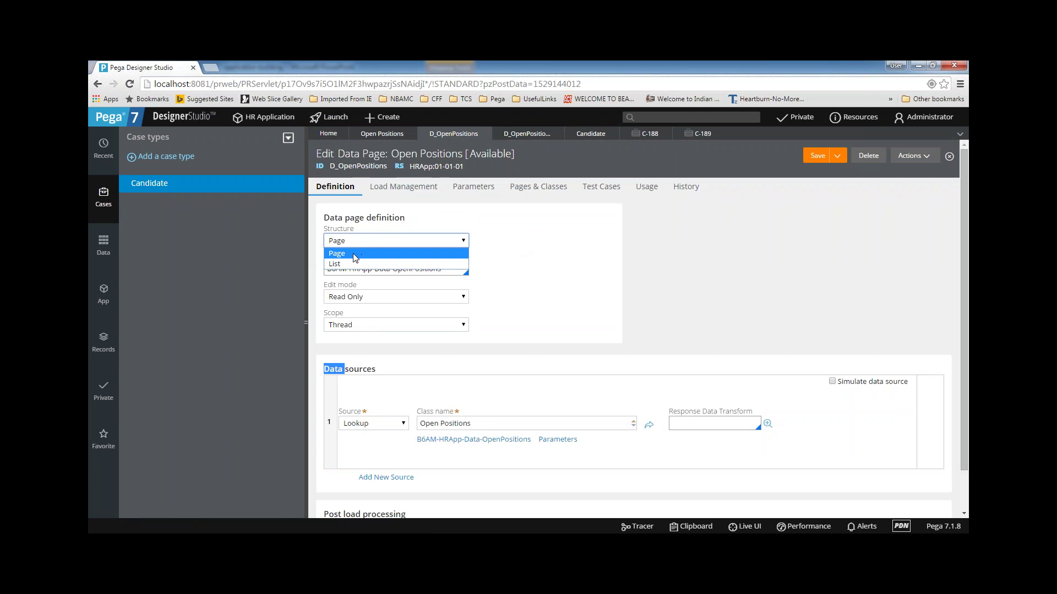
click(539, 254)
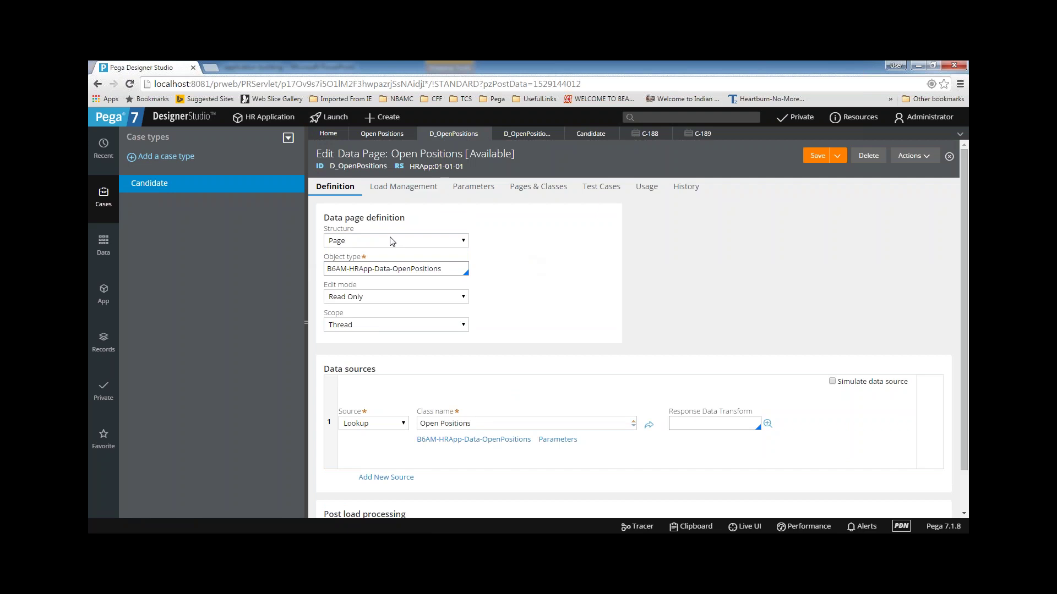
click(526, 134)
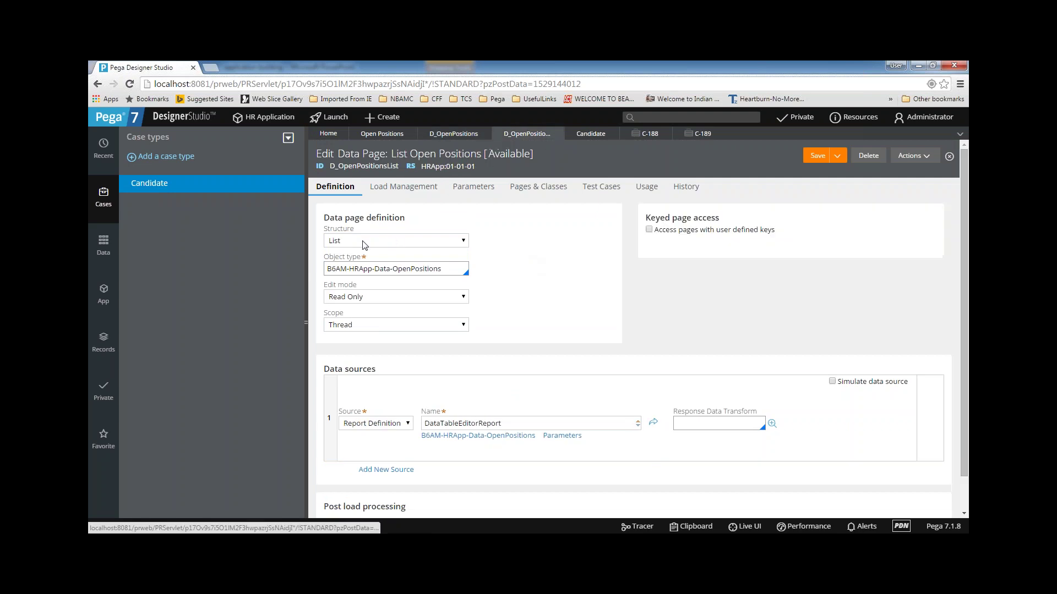
click(454, 134)
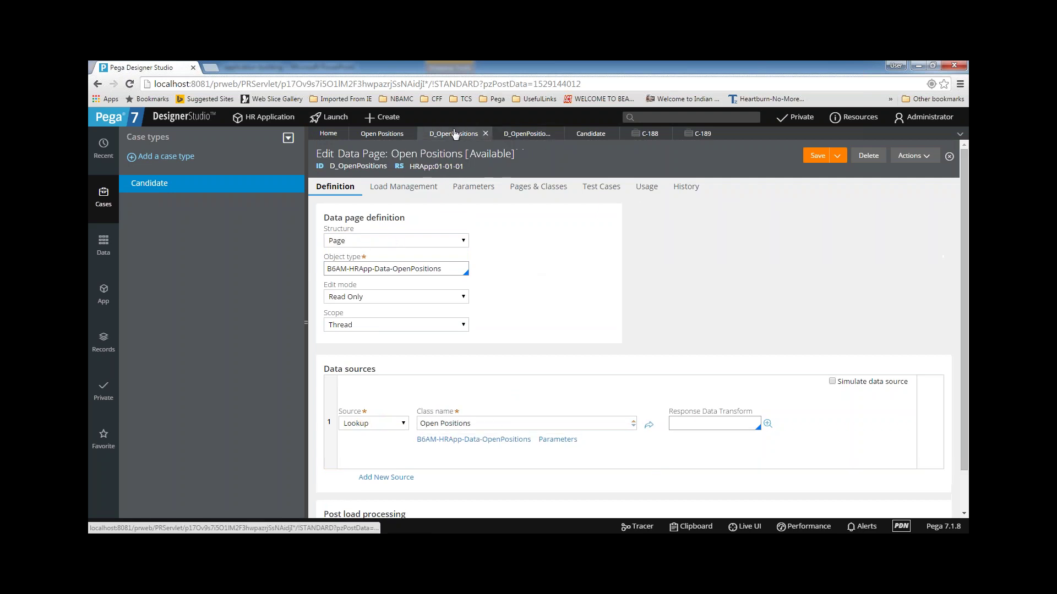
click(391, 243)
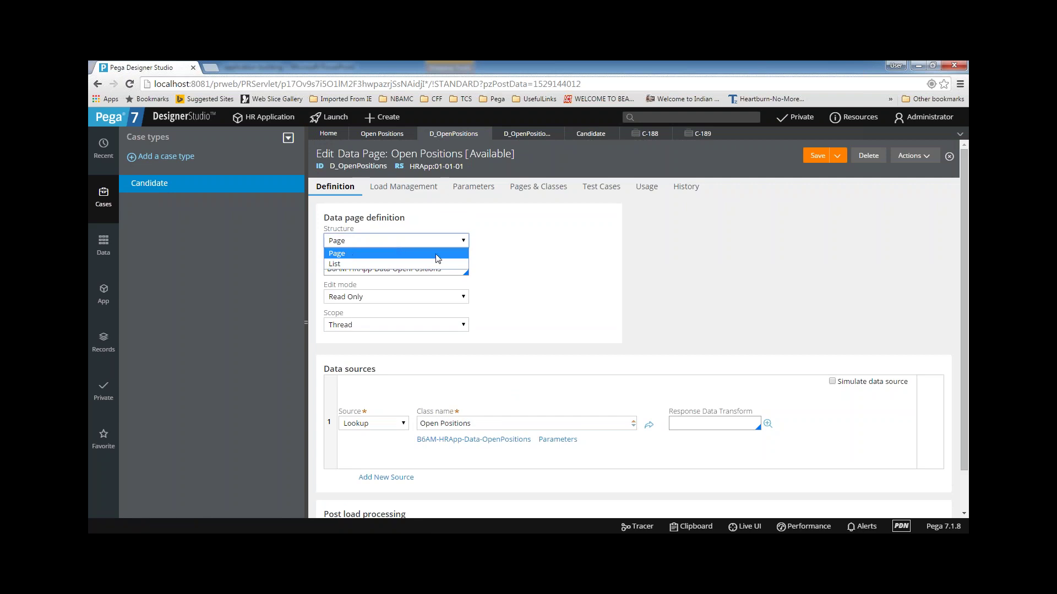
click(538, 256)
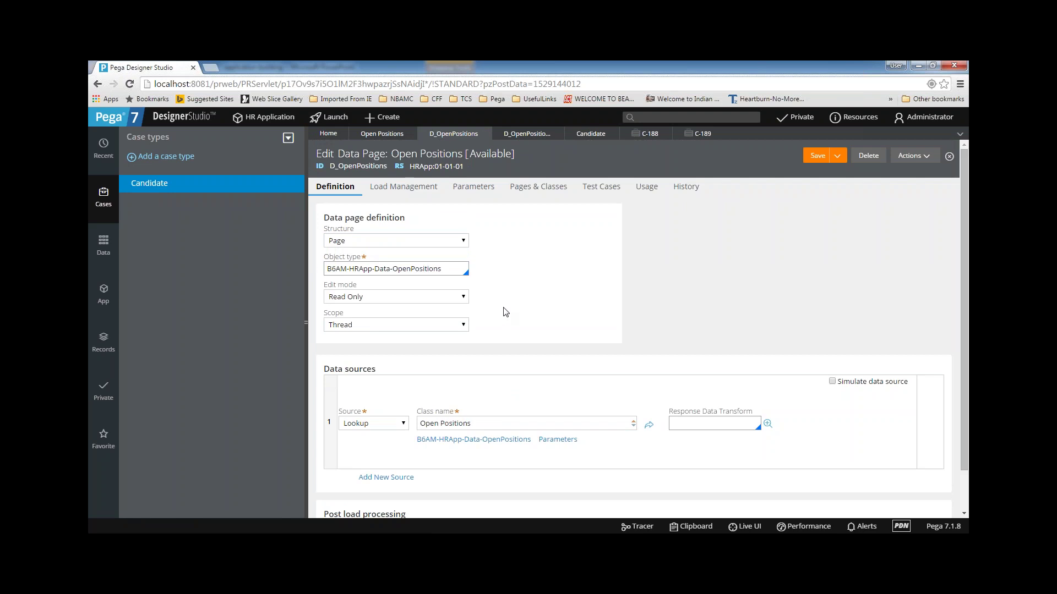
- Examine the List Open Positions data page definition and its data source options, keeping Report Definition selected
click(526, 134)
scroll(560, 216, down, 1)
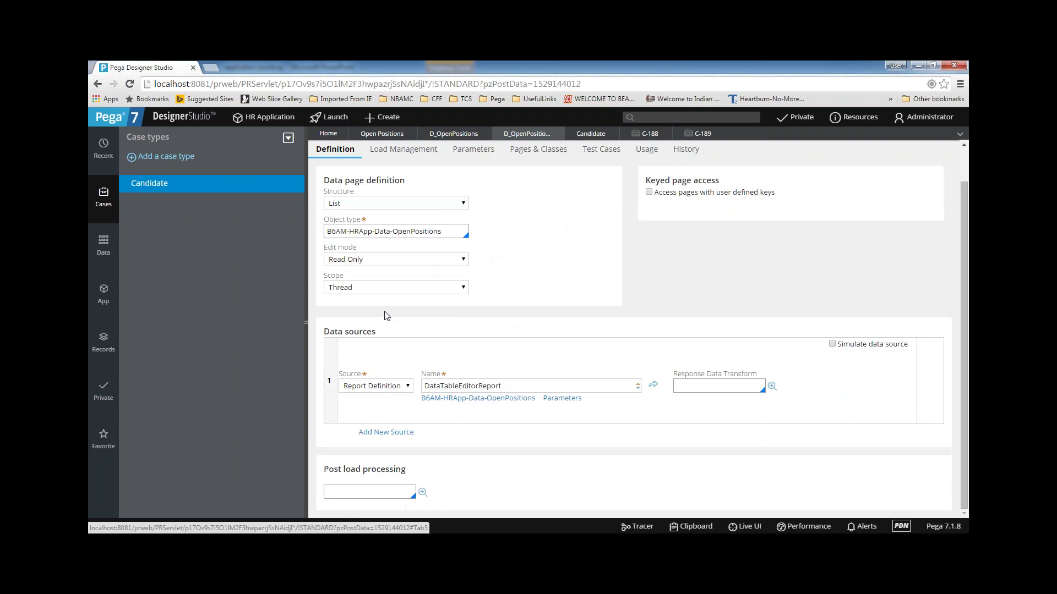
scroll(387, 315, up, 1)
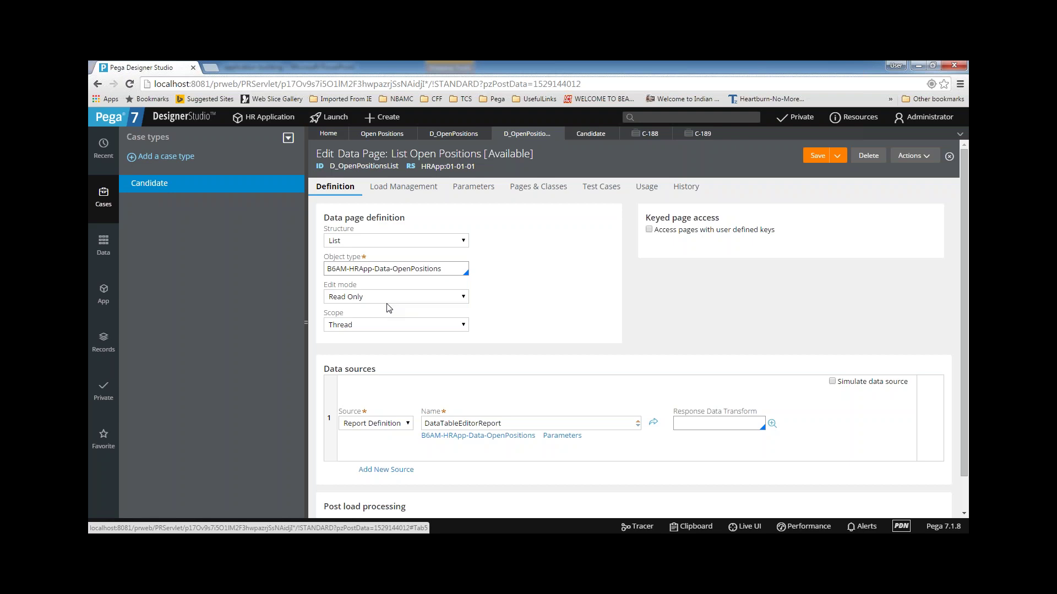
click(404, 425)
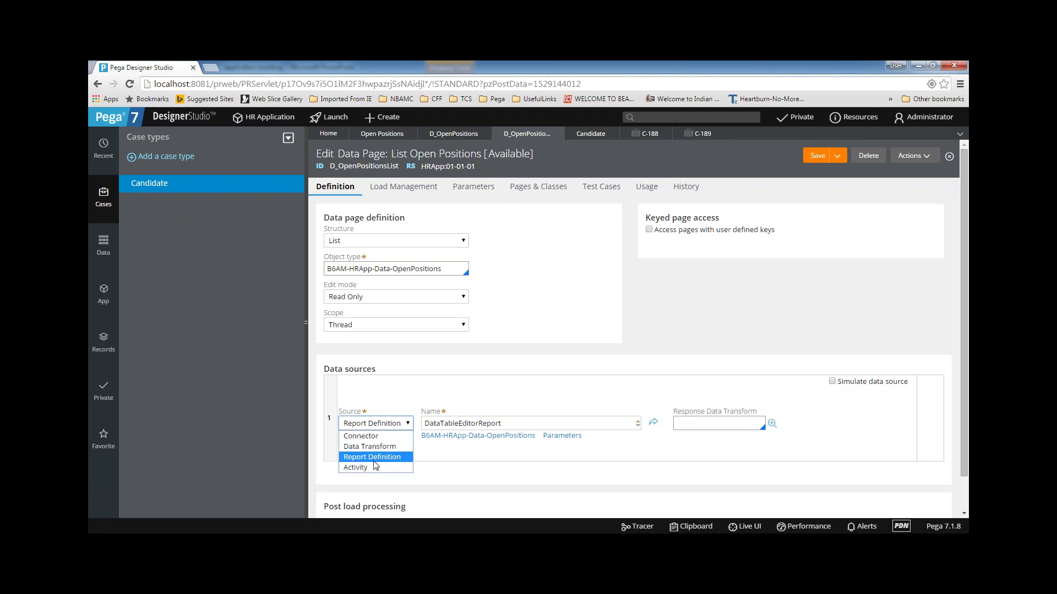
key(Escape)
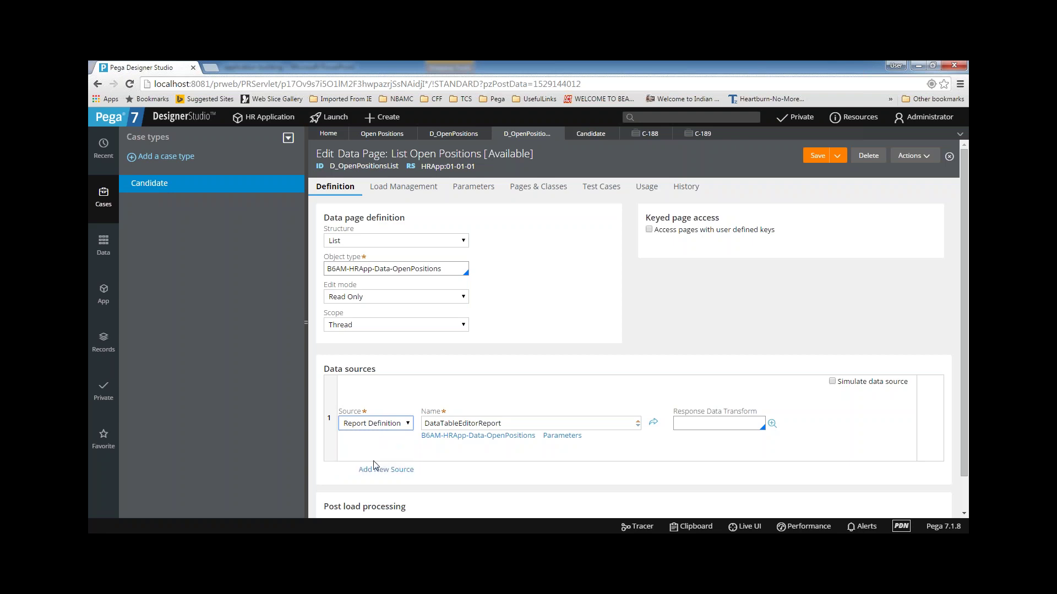
- Try Activity and Data Transform as the data source of the List Open Positions data page
click(389, 425)
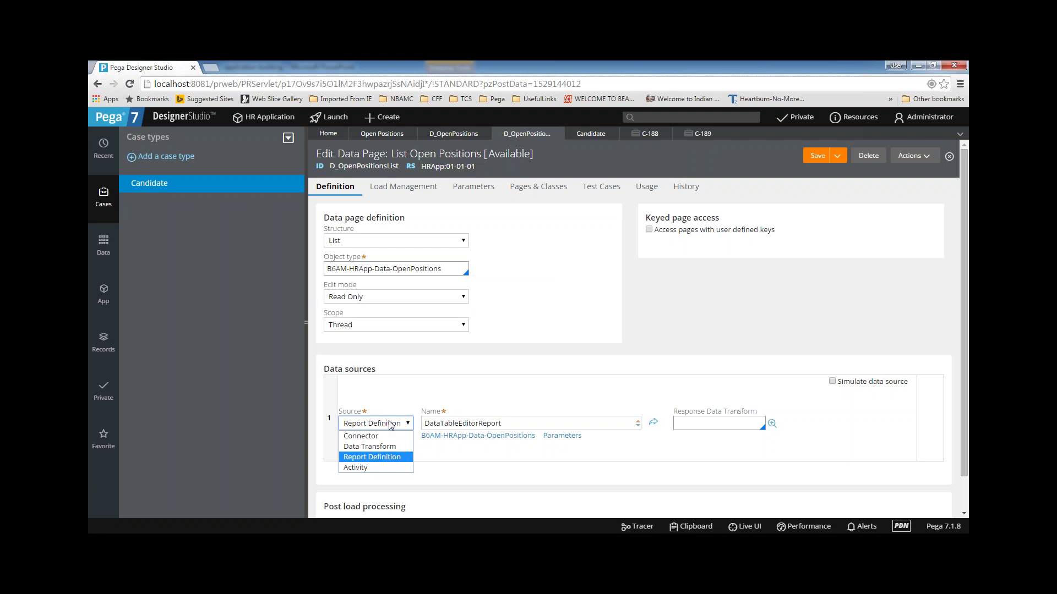
click(364, 469)
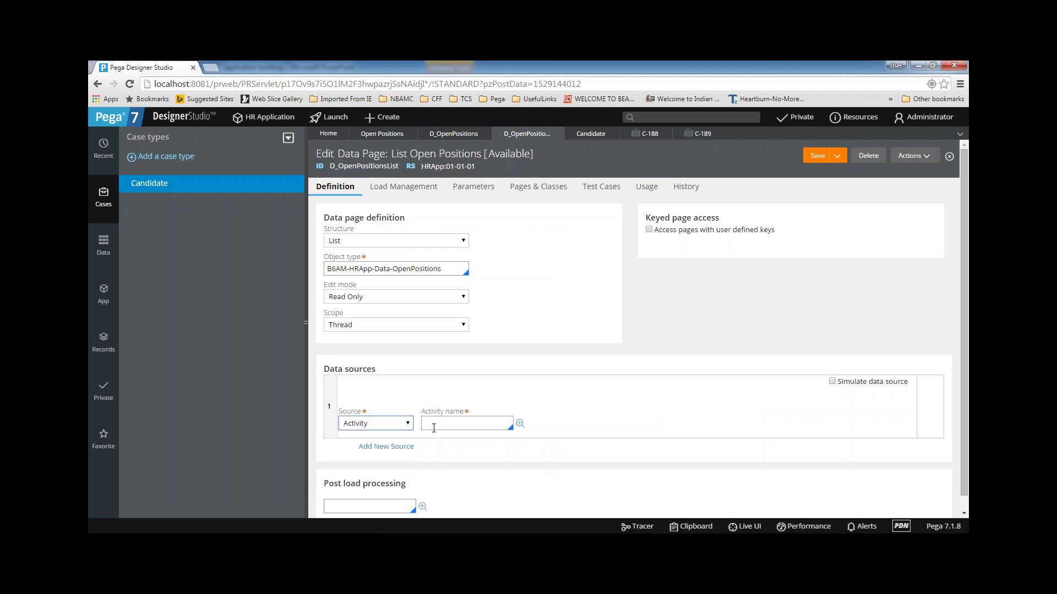
click(434, 425)
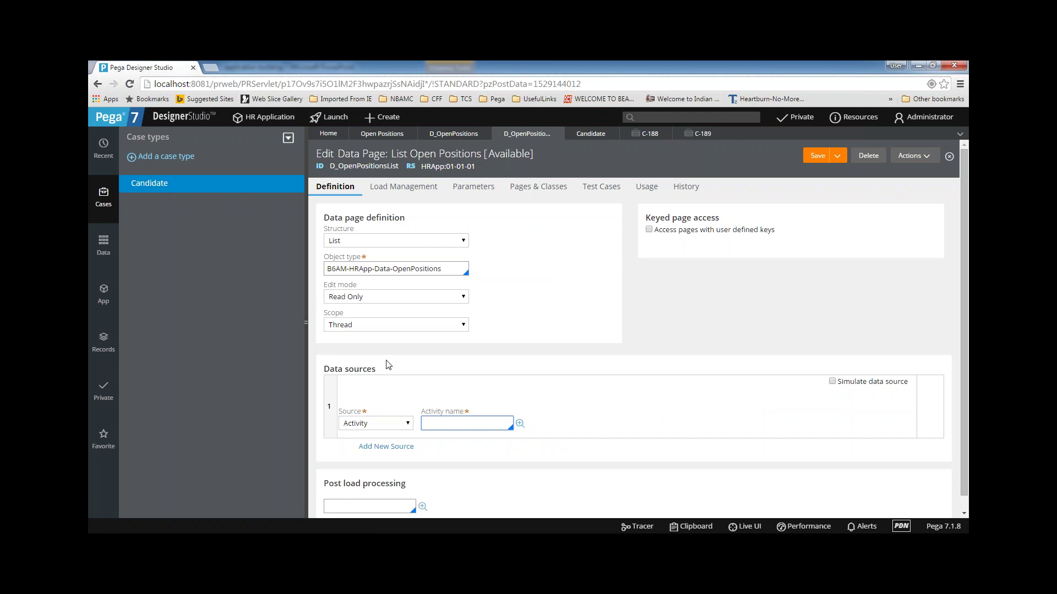
click(397, 426)
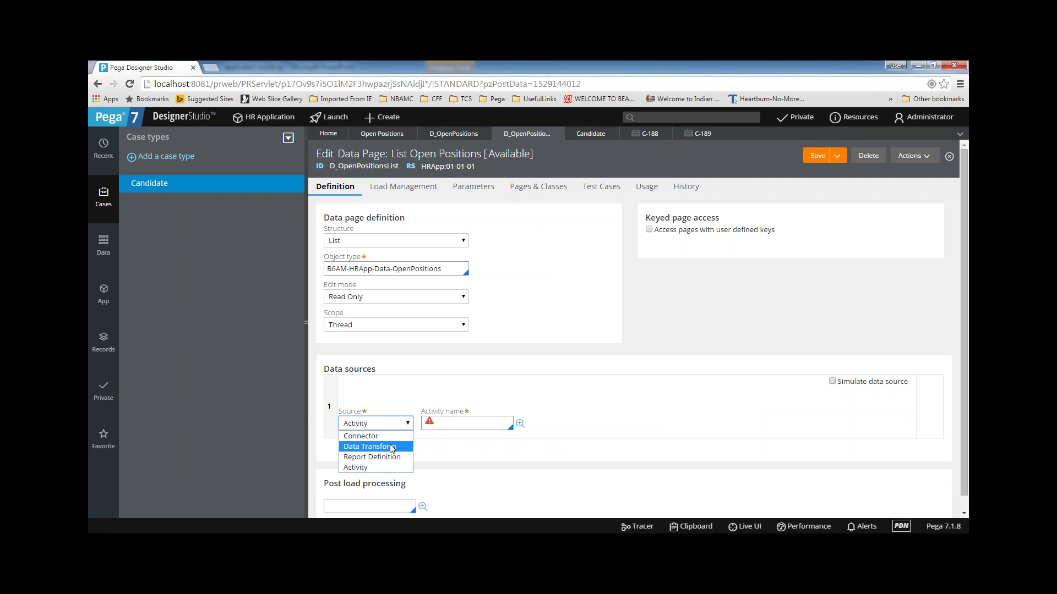
click(394, 447)
click(395, 432)
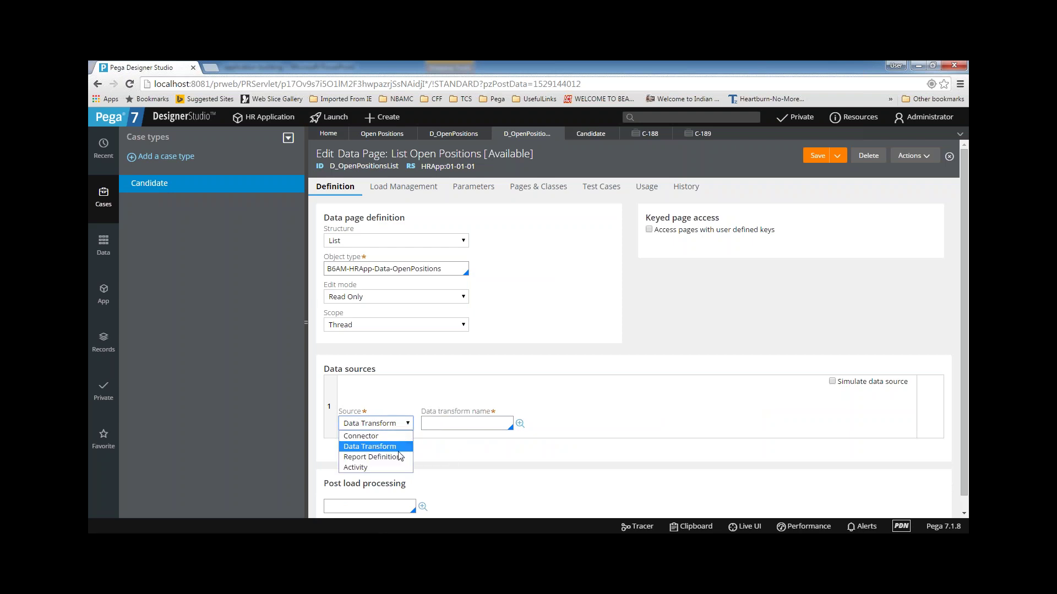
click(398, 447)
- Set the data source of the List Open Positions data page to the report definition DataTableEditorReport
click(392, 431)
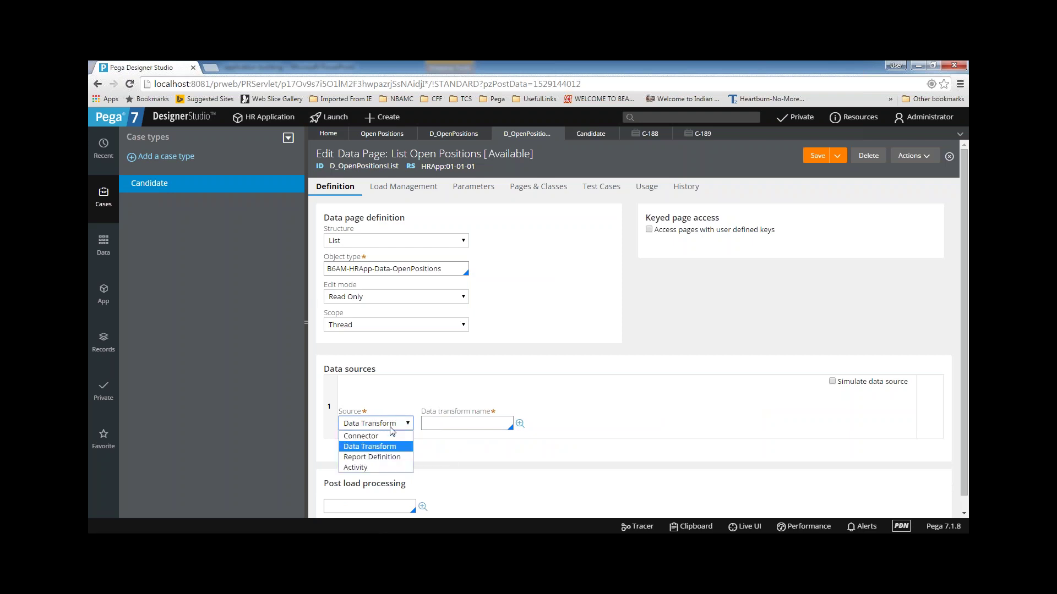
click(390, 458)
click(453, 424)
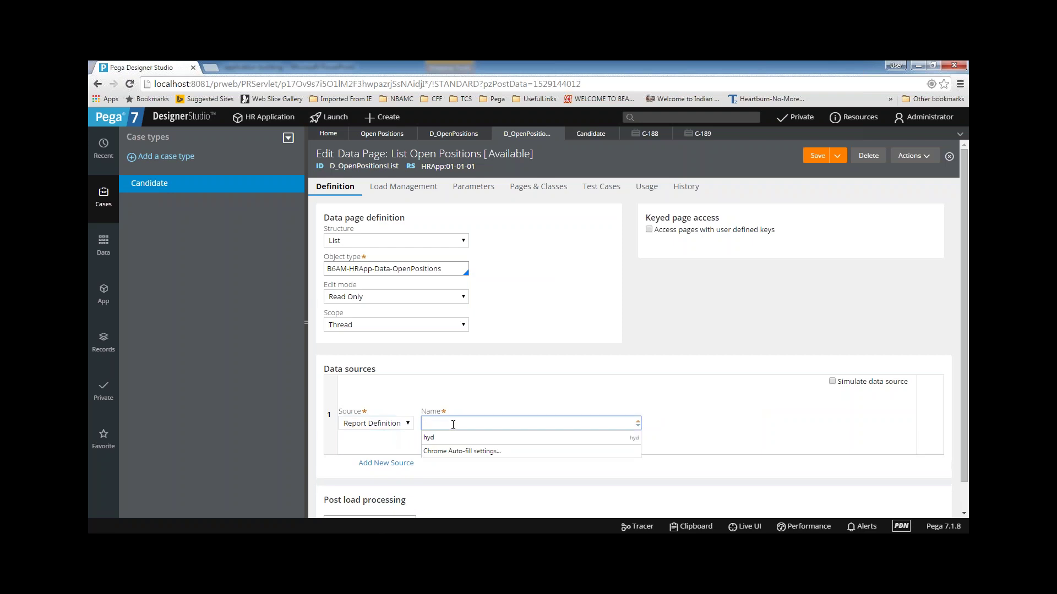
key(Down)
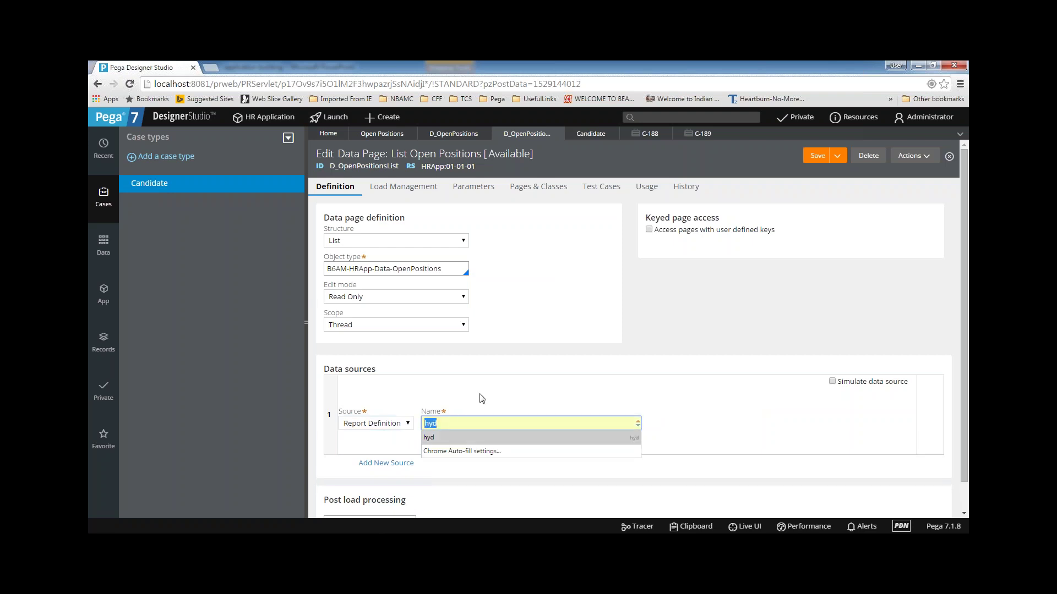
key(Return)
key(BackSpace)
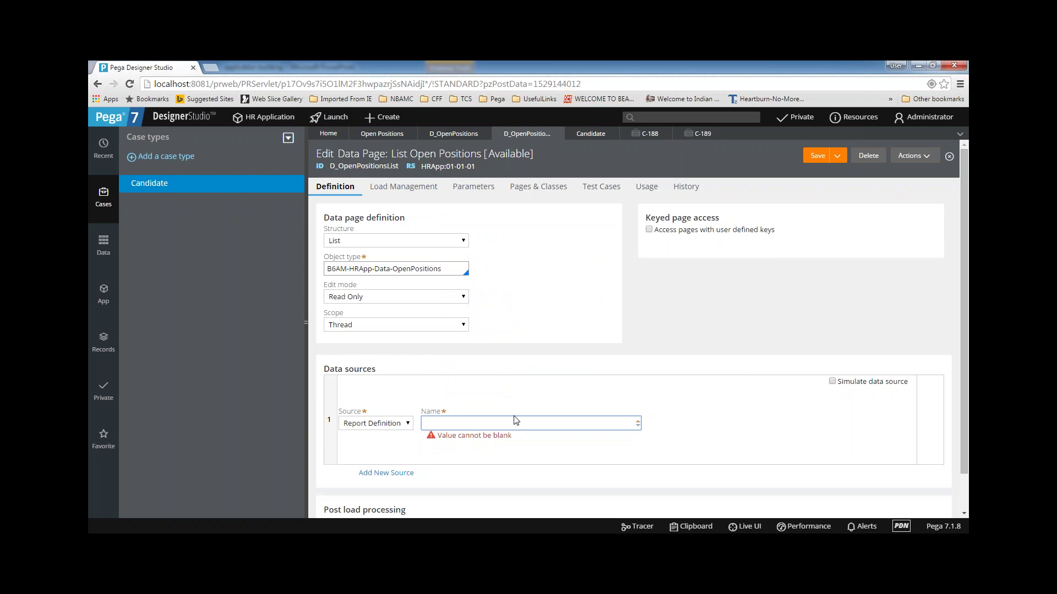
click(505, 427)
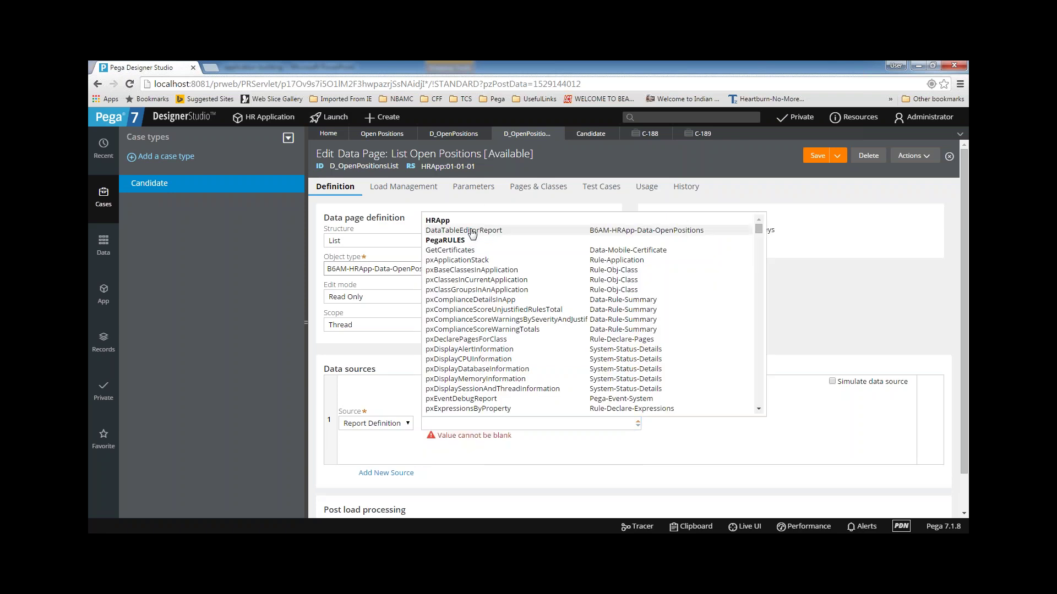
click(472, 230)
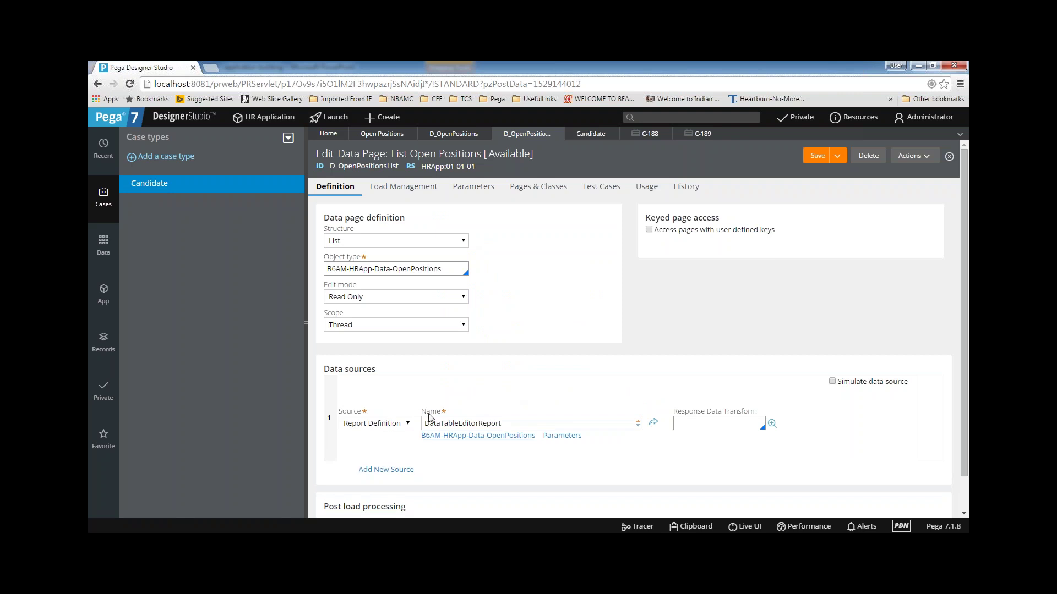
- Try Connector and Data Transform as the source of the List Open Positions data page, reviewing the available connector types
click(391, 425)
click(385, 436)
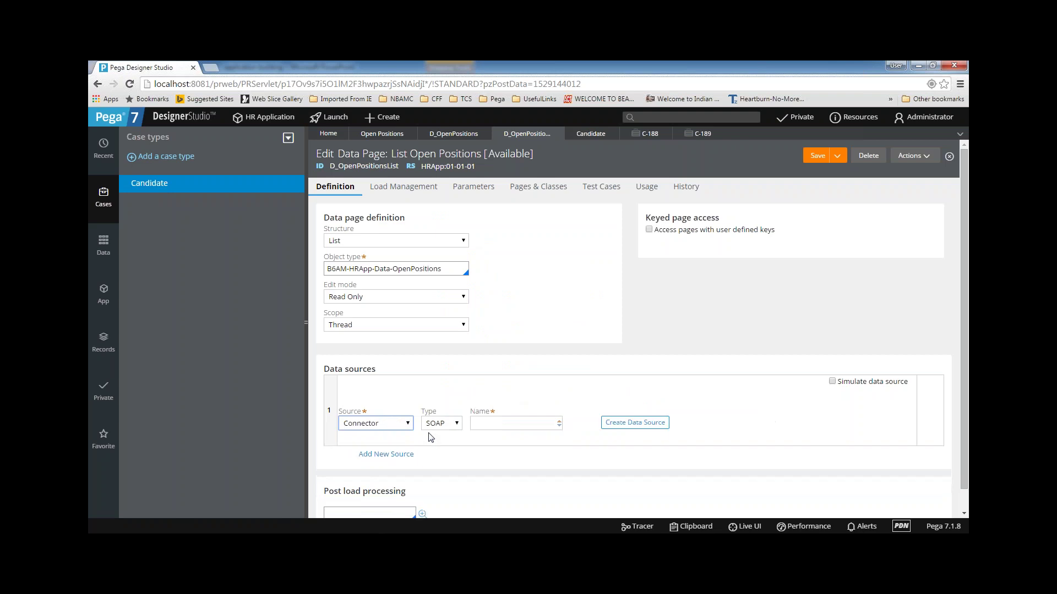
click(459, 426)
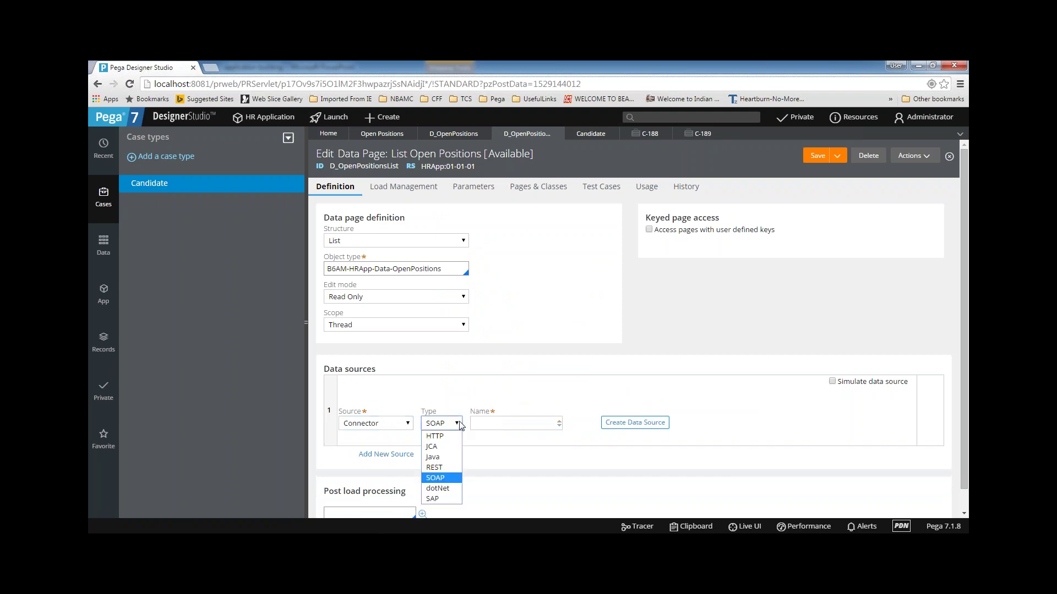
click(408, 424)
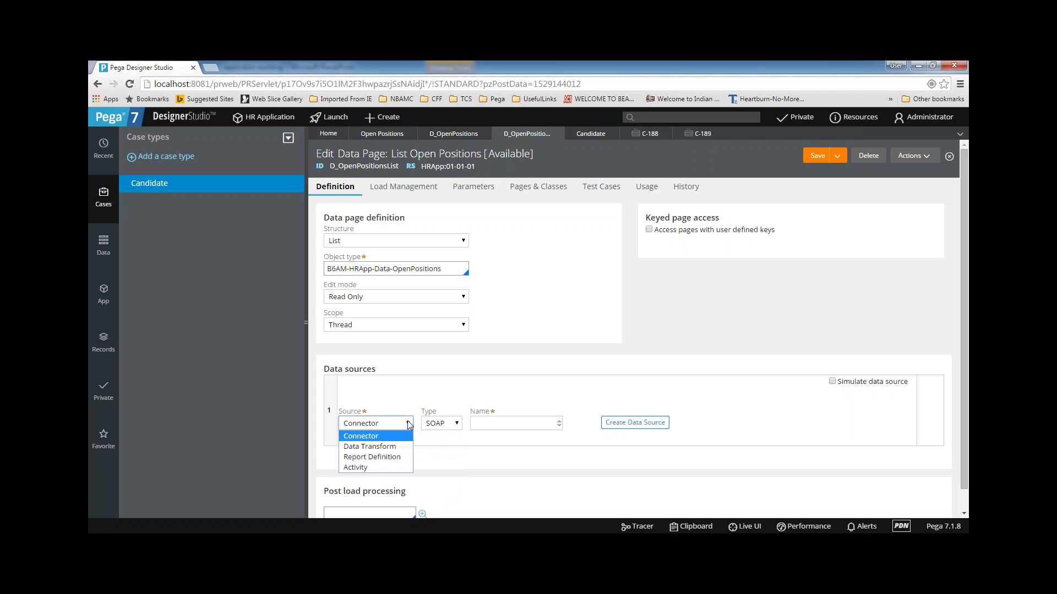
click(380, 446)
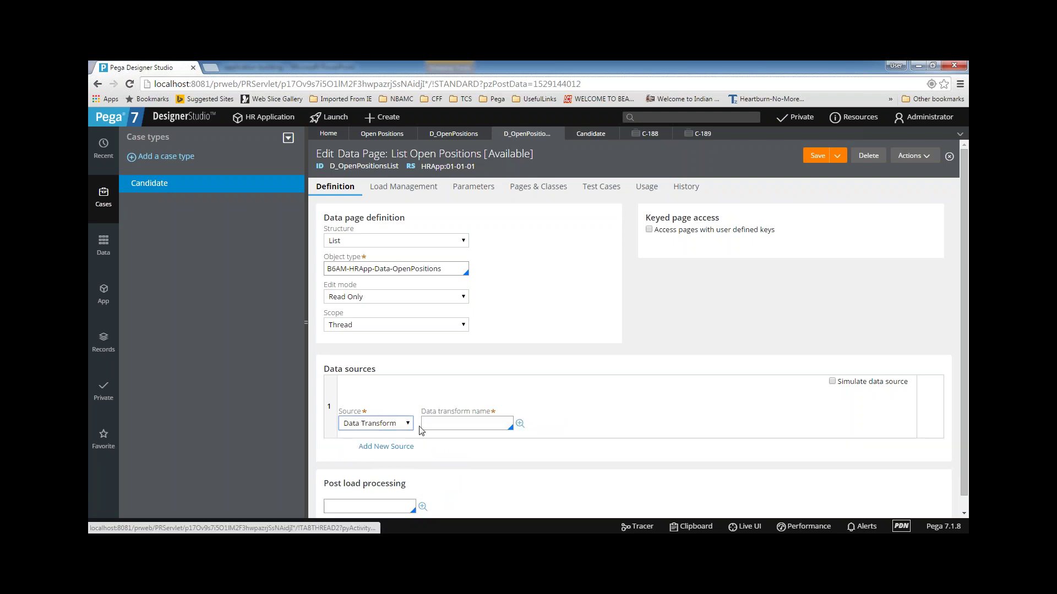
click(453, 424)
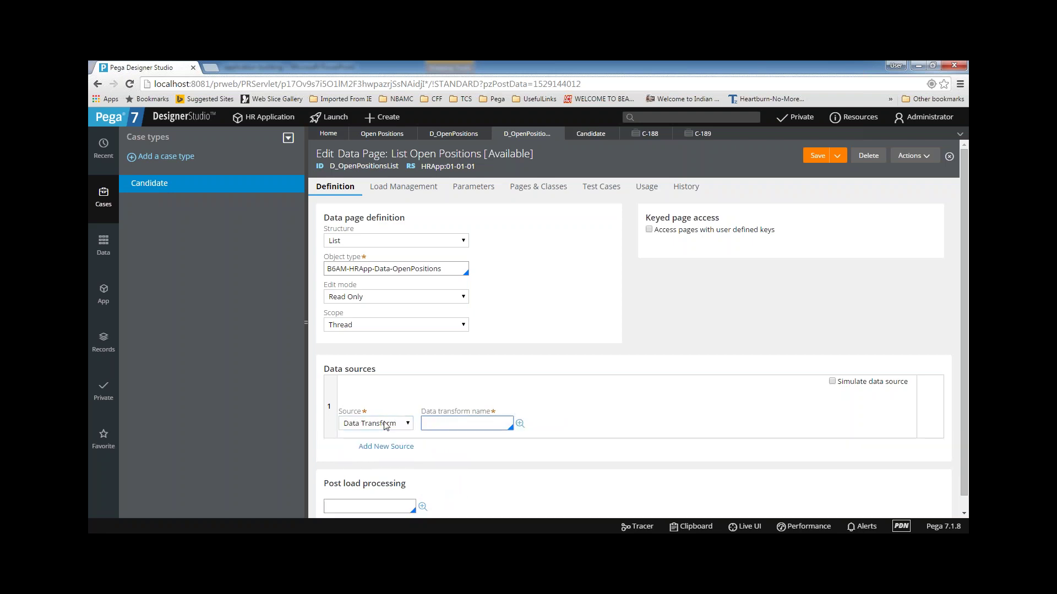
click(437, 422)
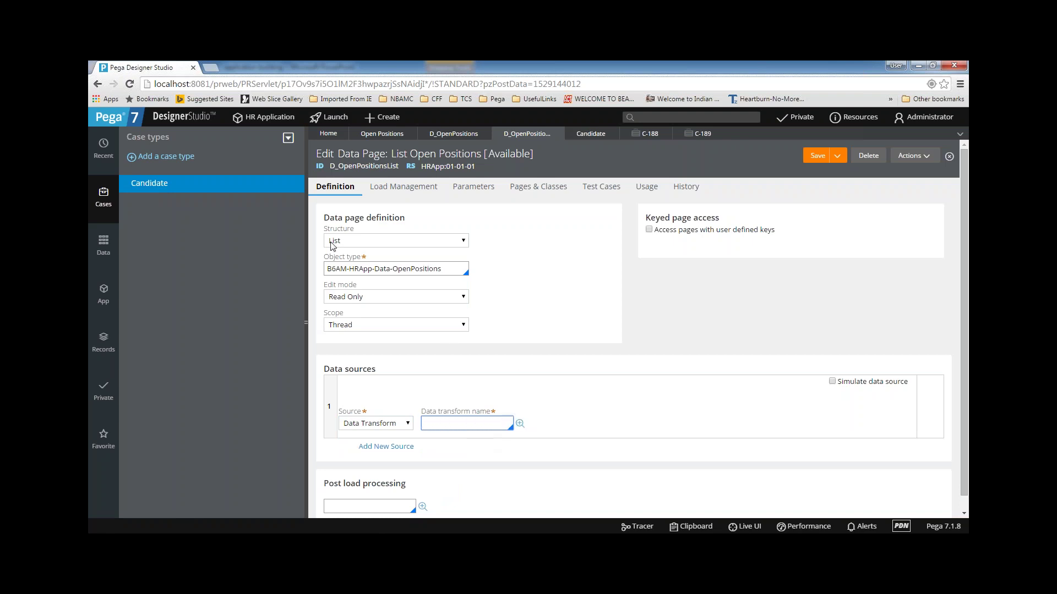
- Try Report Definition and Activity as the source of the List Open Positions data page
click(408, 425)
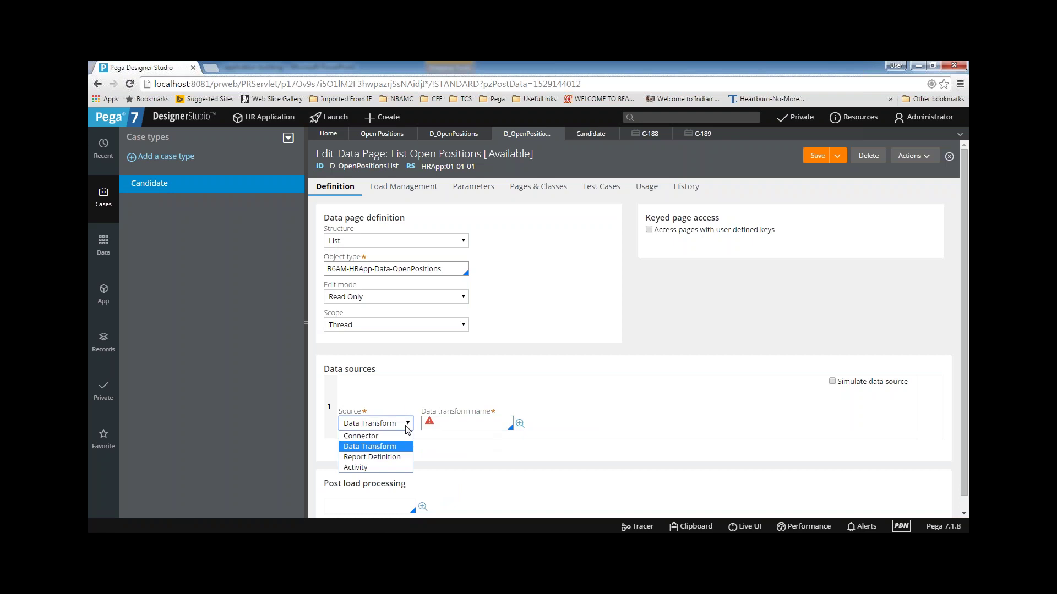
click(372, 457)
click(479, 422)
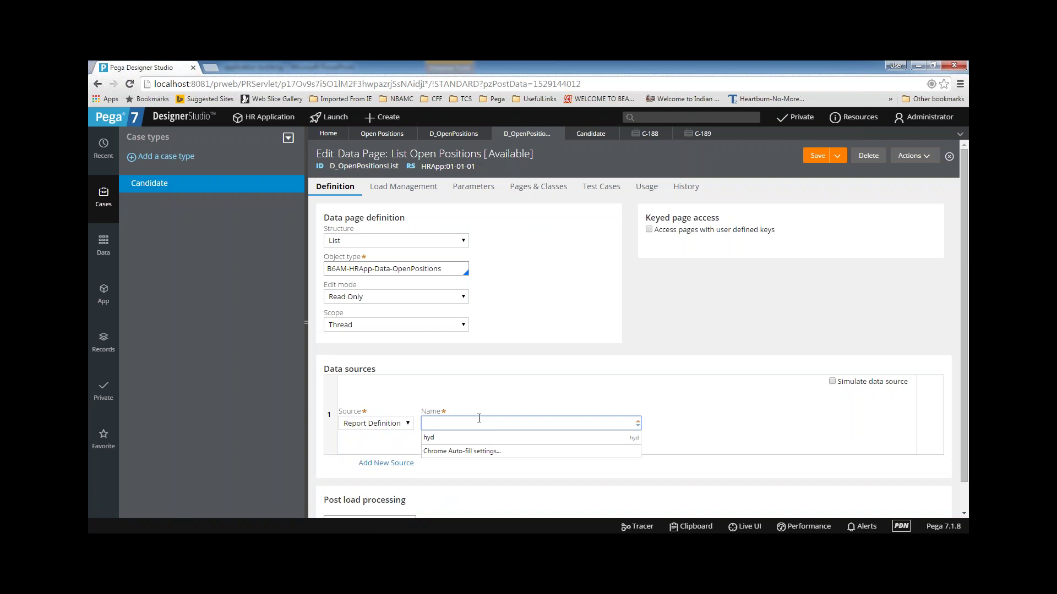
click(404, 423)
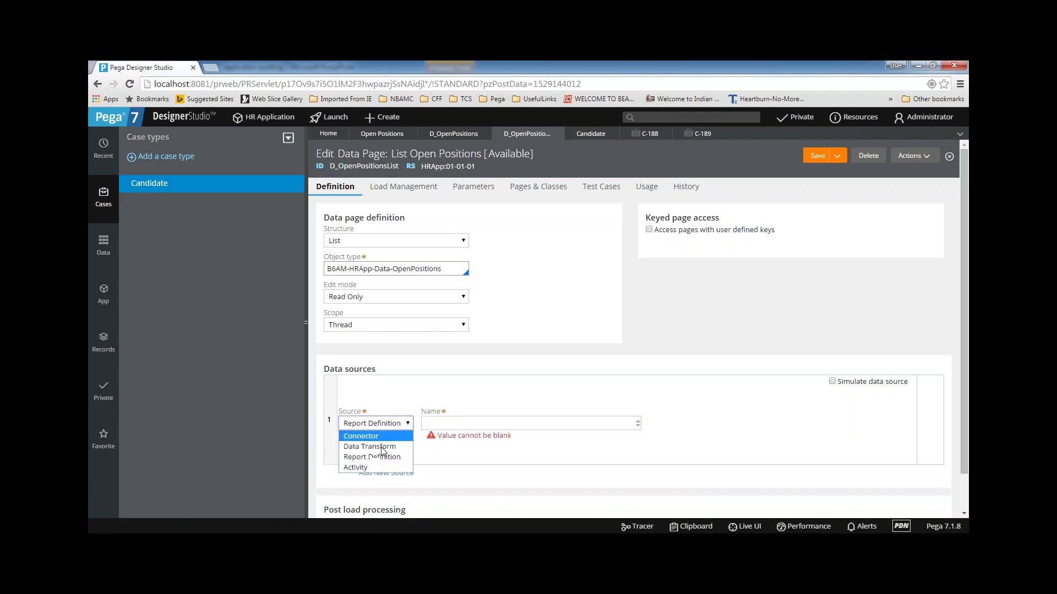
click(374, 468)
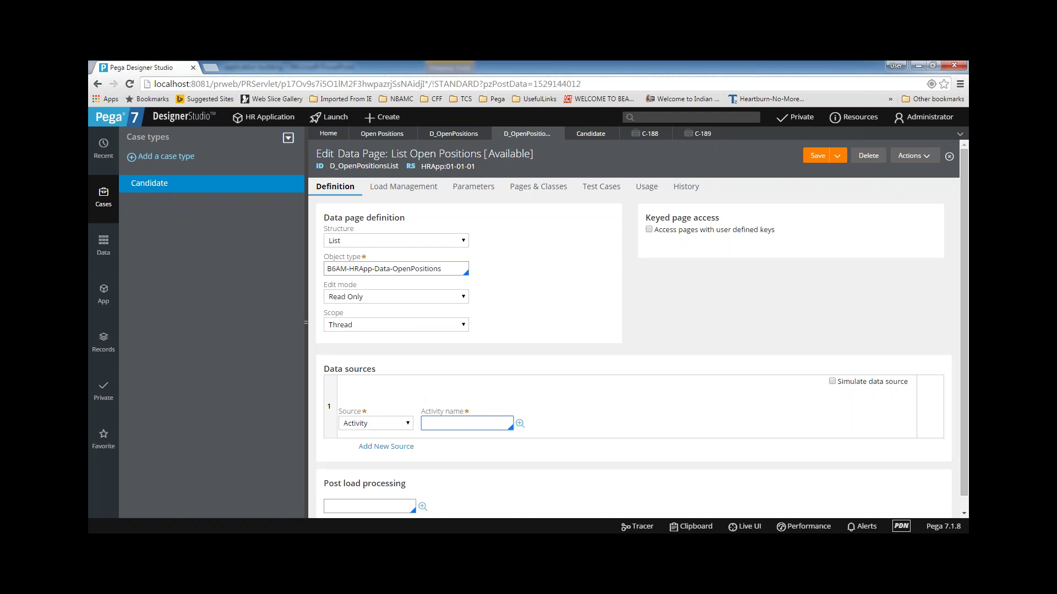
click(383, 424)
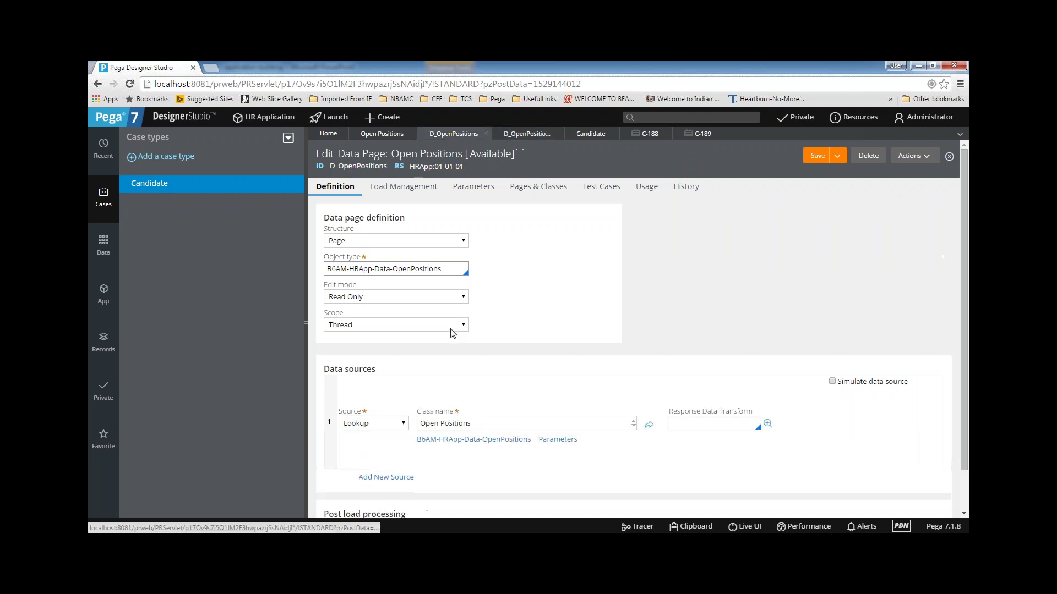
- Examine the source options and class name on the Open Positions data page, keeping Lookup selected
scroll(453, 334, down, 1)
click(405, 380)
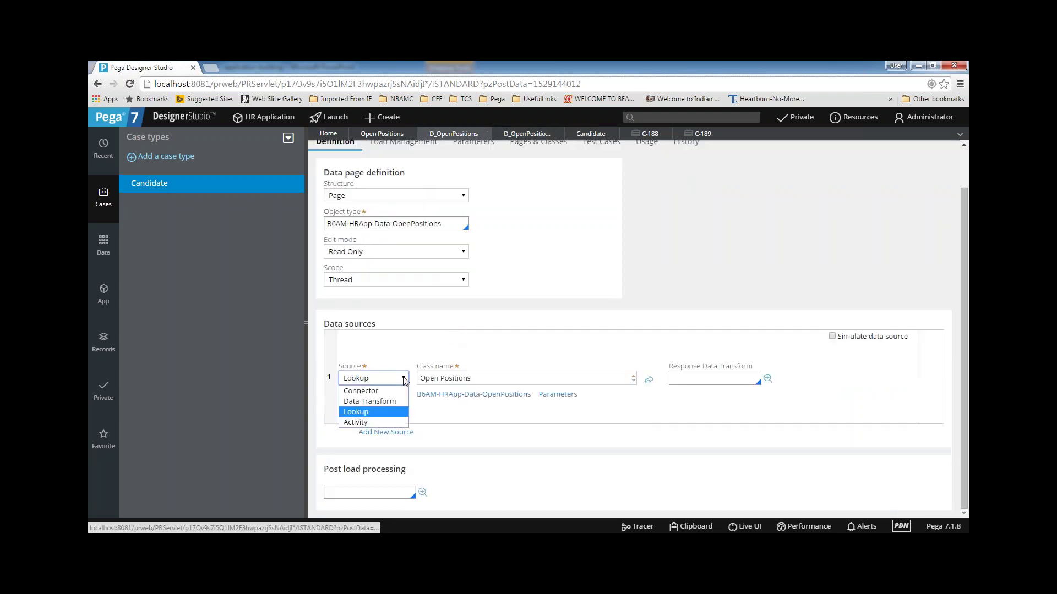
click(368, 413)
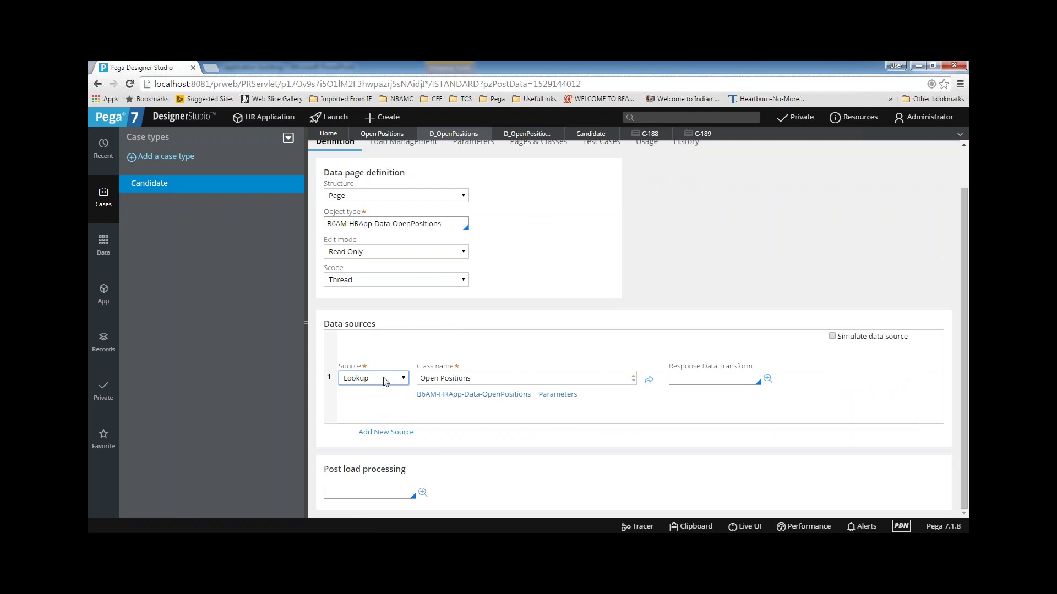
key(Tab)
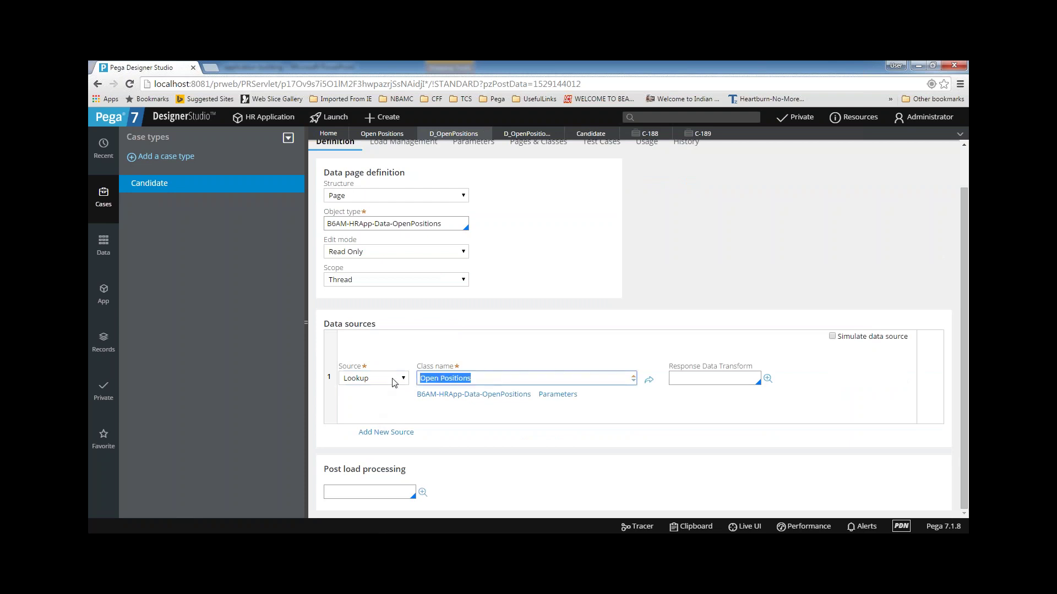
click(498, 378)
- Inspect the ReqID parameter mapping of the Open Positions lookup and close it without changes, keeping Lookup as the source
click(557, 394)
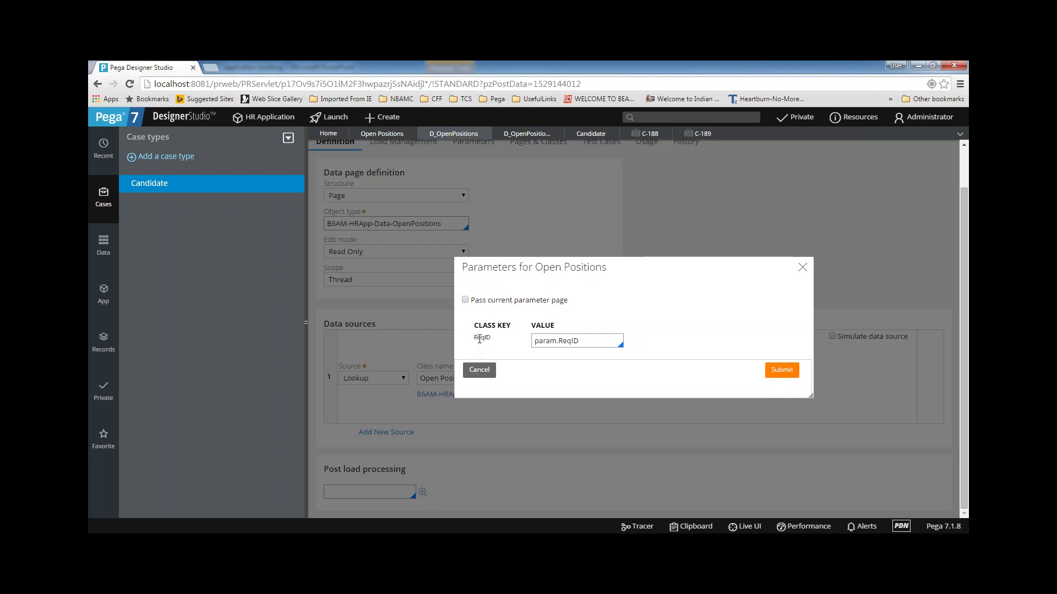
double_click(479, 340)
drag(579, 341, 518, 343)
click(595, 342)
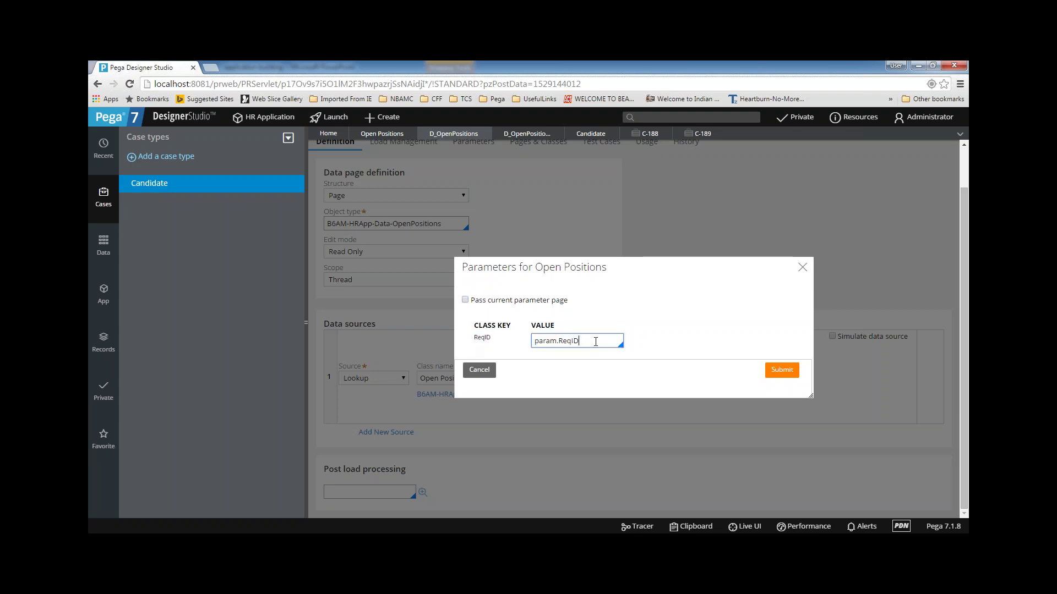
double_click(547, 342)
double_click(568, 341)
drag(608, 341, 522, 342)
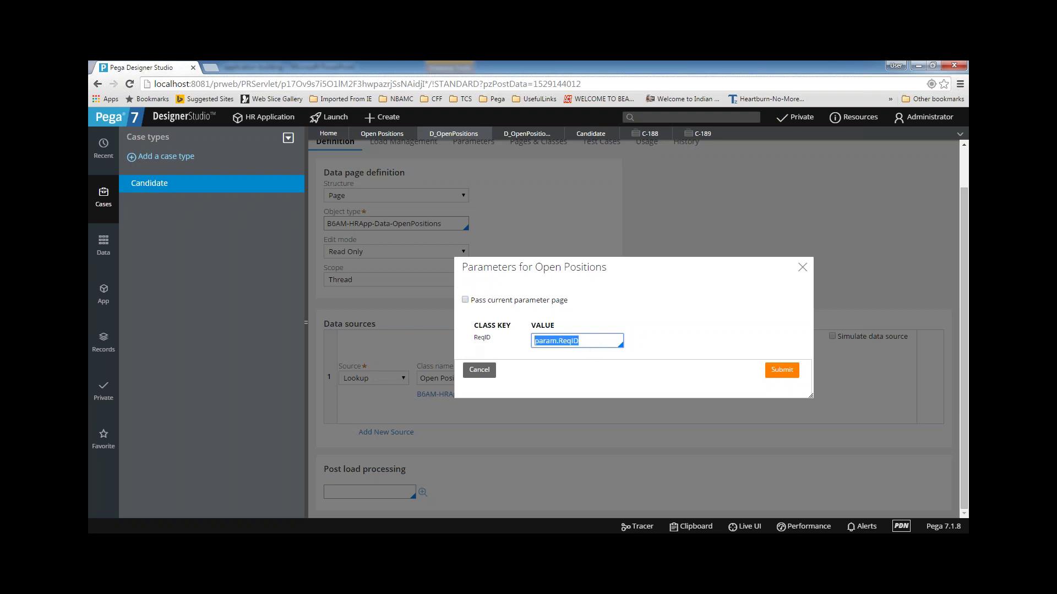
click(802, 267)
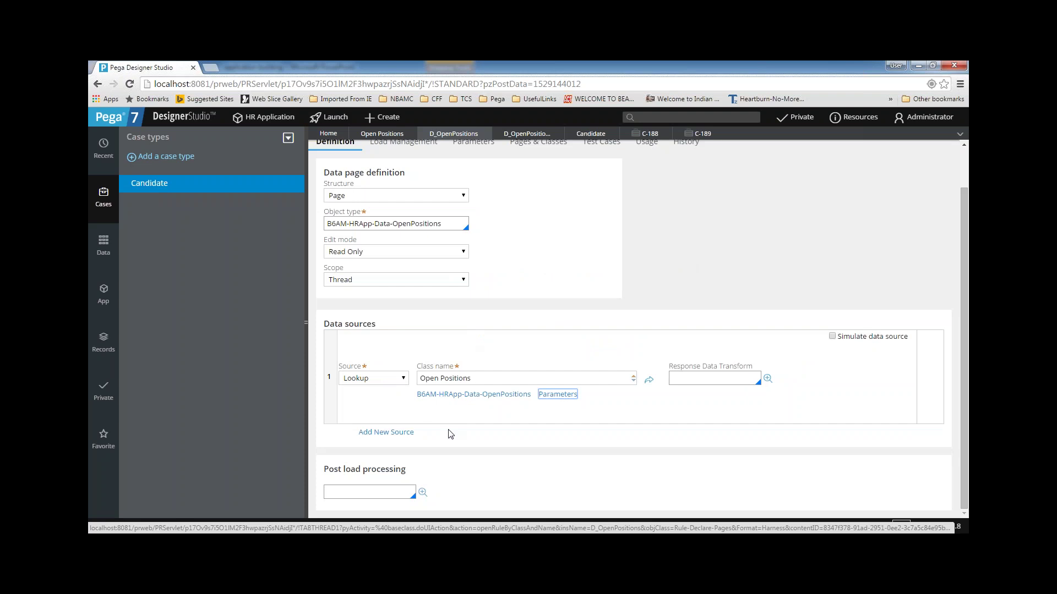
click(384, 380)
click(368, 414)
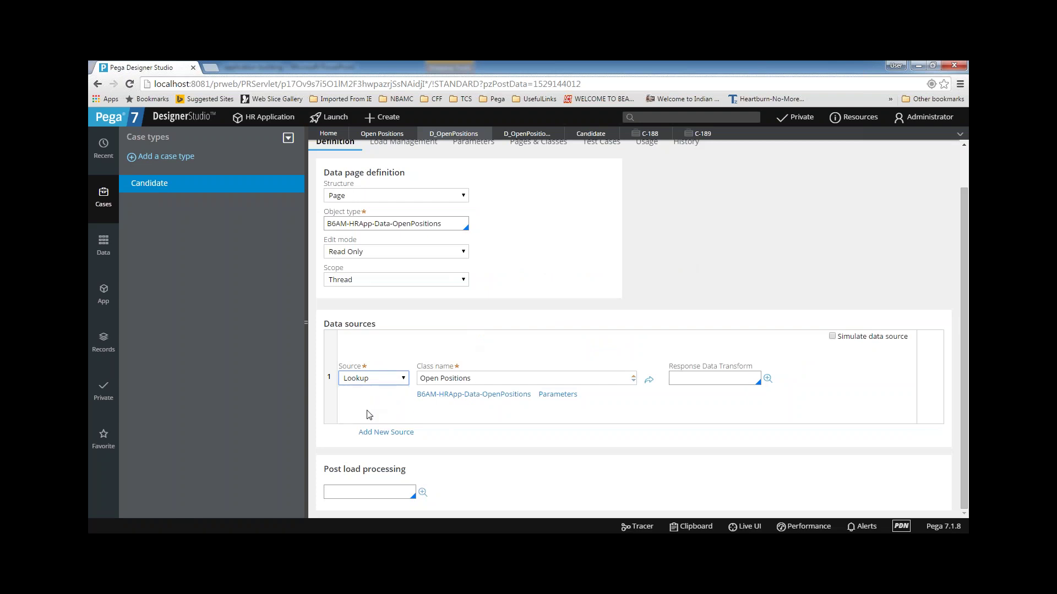
scroll(447, 405, up, 2)
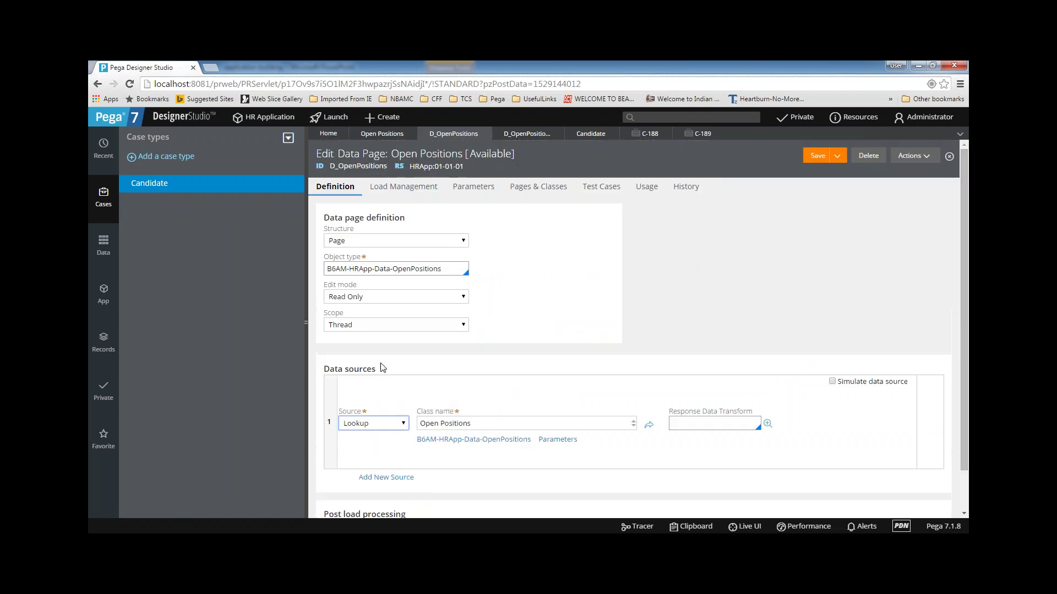
- Set the source of the List Open Positions data page to Report Definition
click(532, 135)
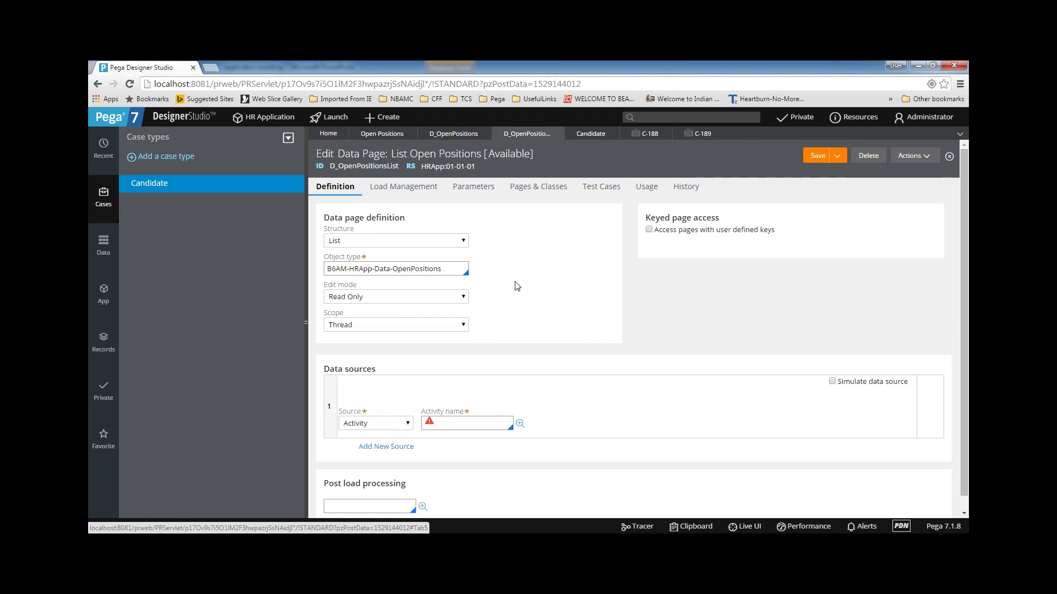
click(408, 424)
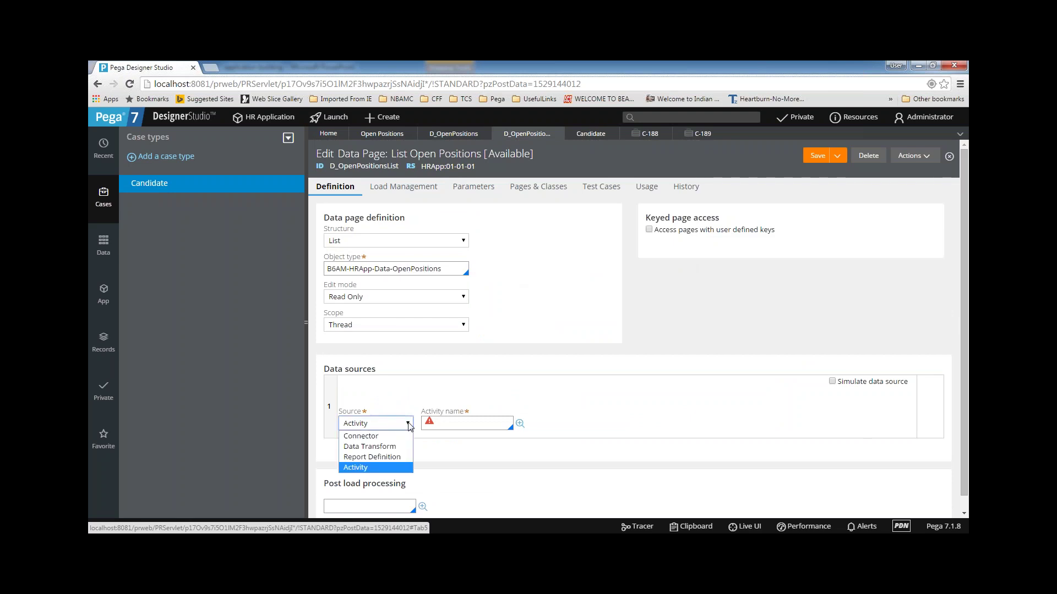
click(402, 459)
- Choose DataTableEditorReport of class B6AM-HRApp-Data-OpenPositions as the data source's report definition
click(450, 423)
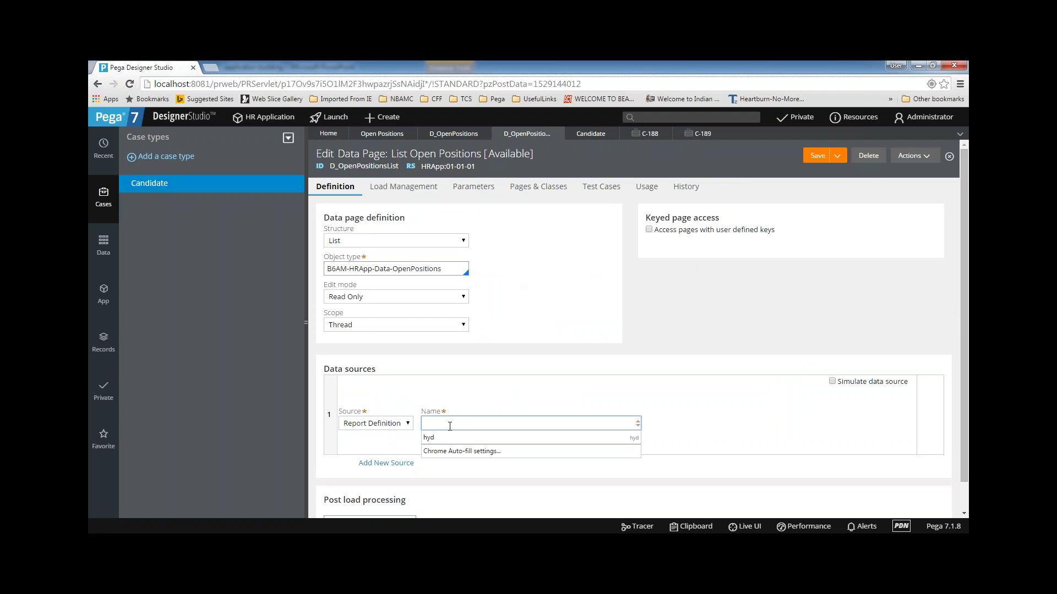
key(Down)
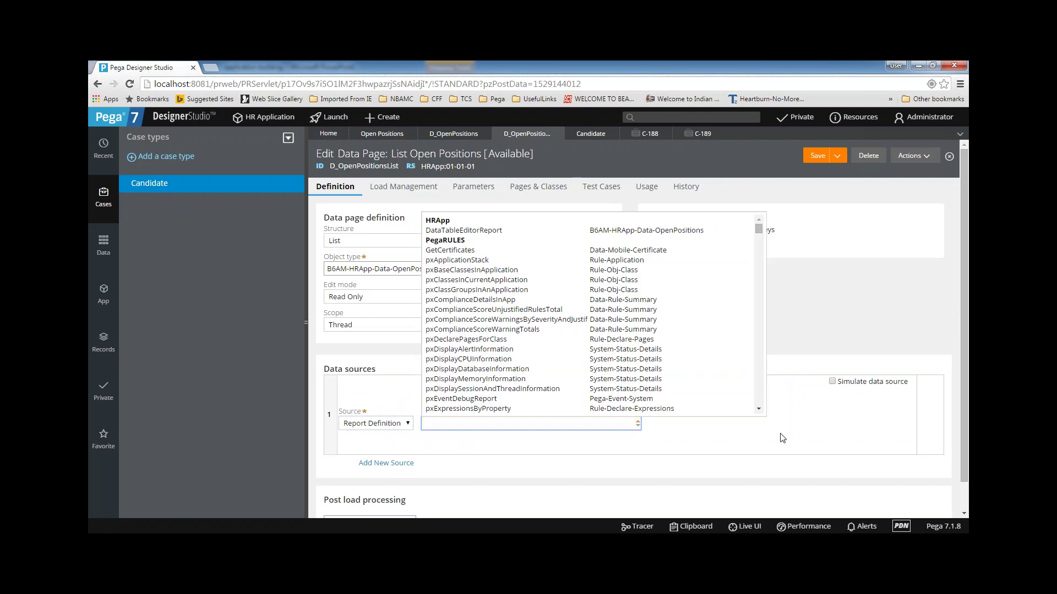
click(439, 428)
key(Down)
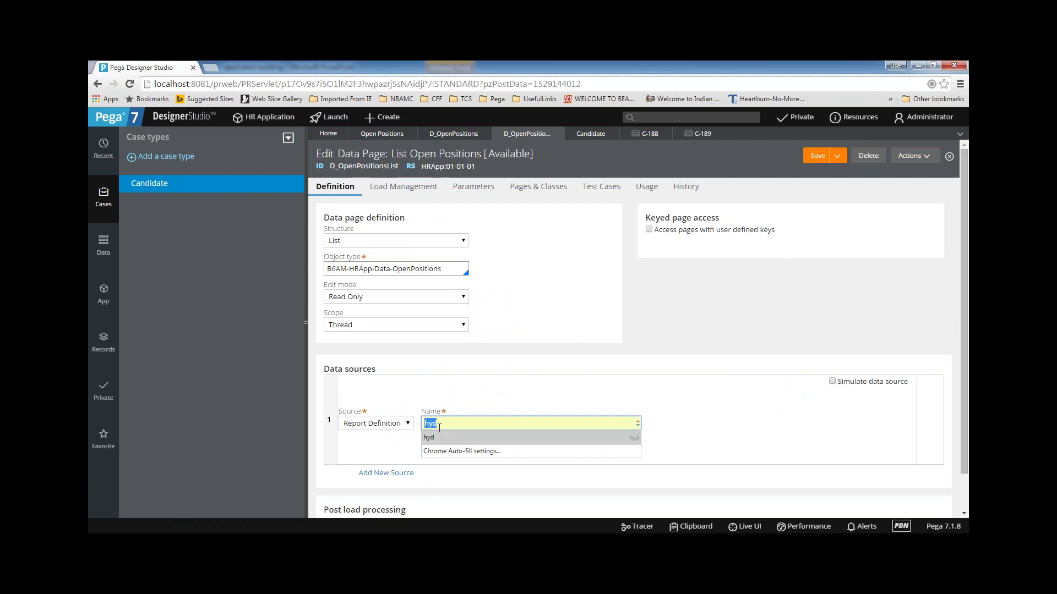
key(Escape)
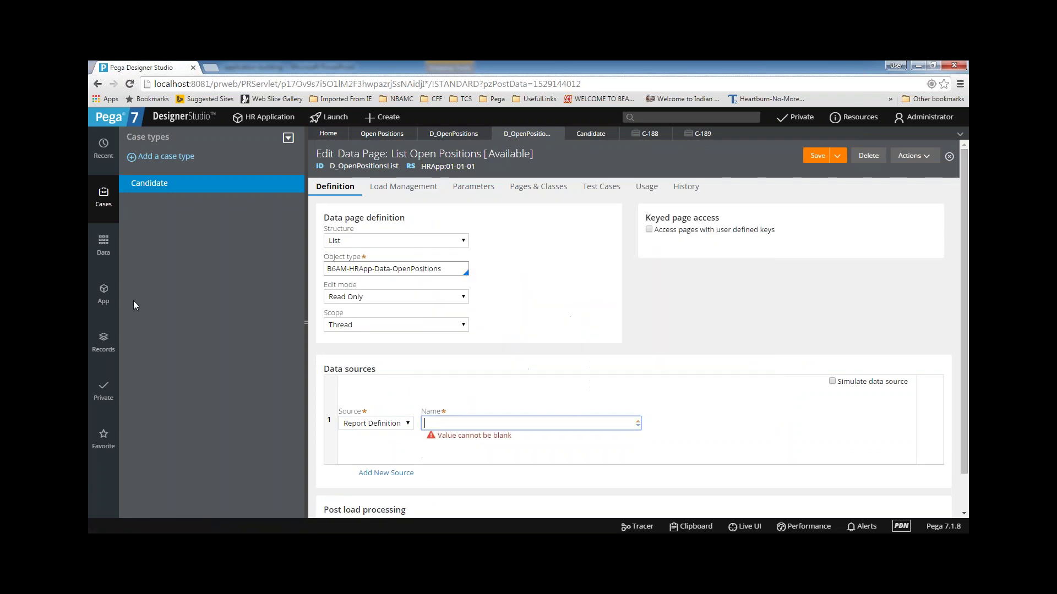
click(450, 421)
key(Down)
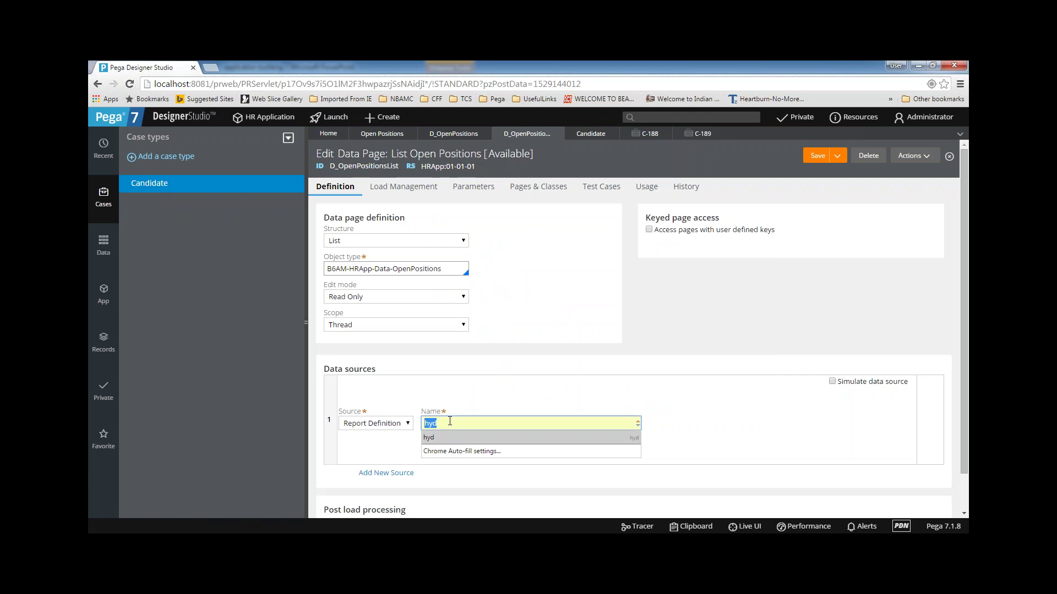
key(Return)
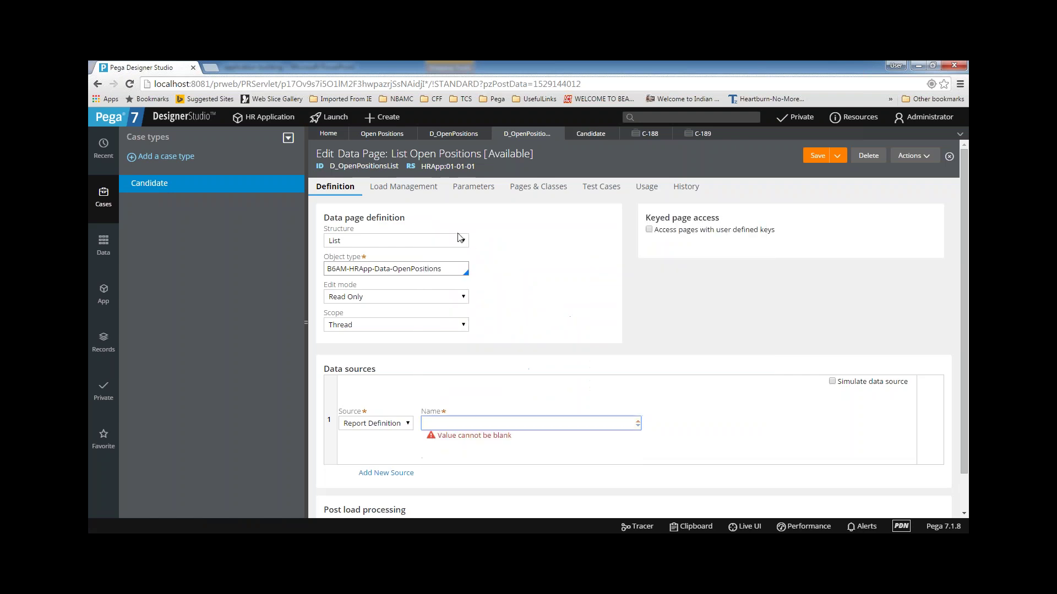
double_click(471, 420)
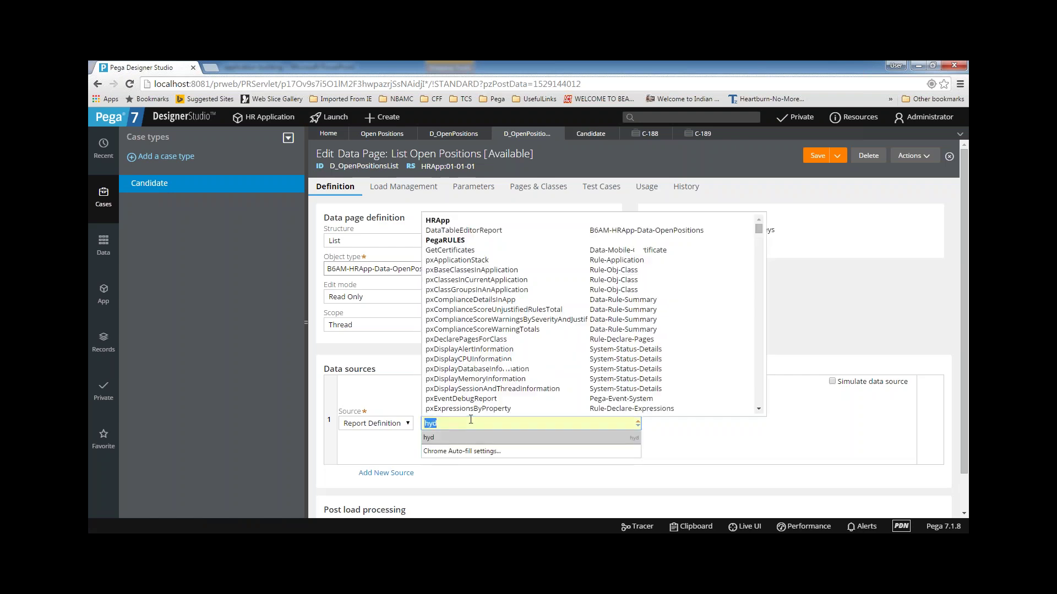
key(BackSpace)
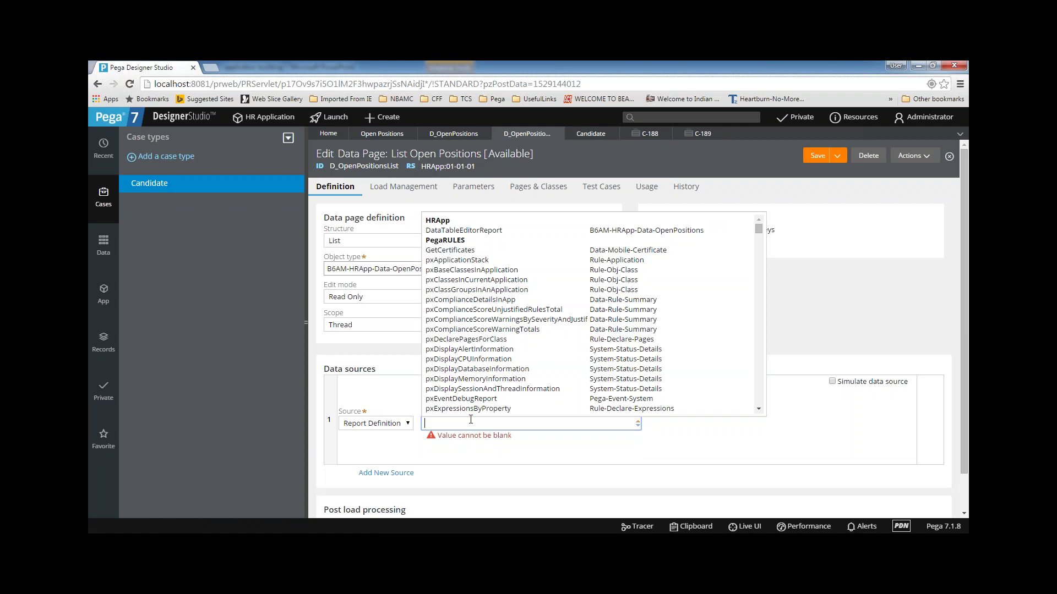
click(462, 230)
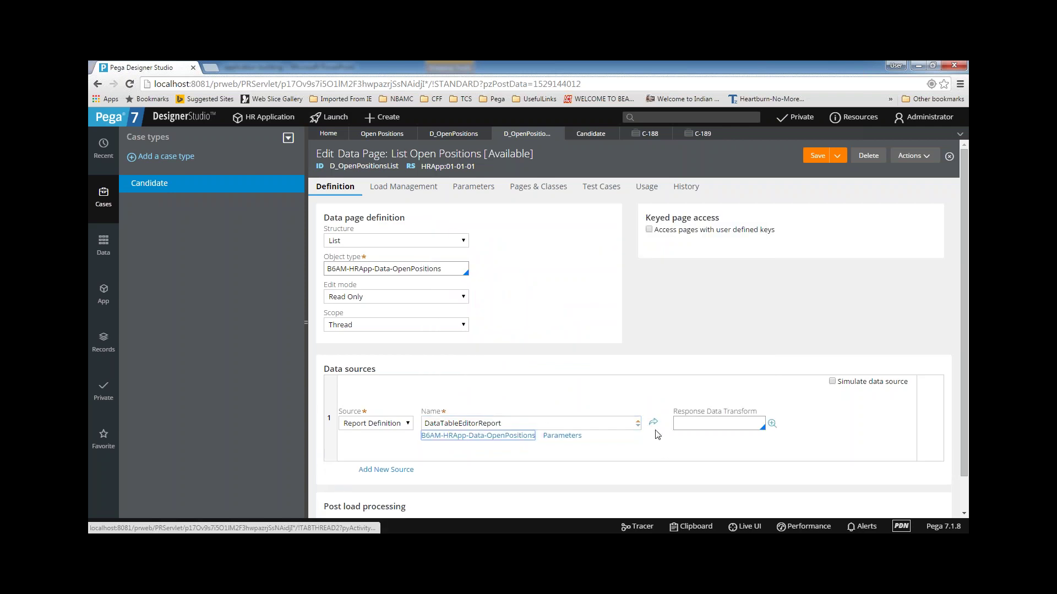
- Open the DataTableEditorReport report definition and examine its column sources, from .ReqID and .pyLabel to .MinSal
click(654, 426)
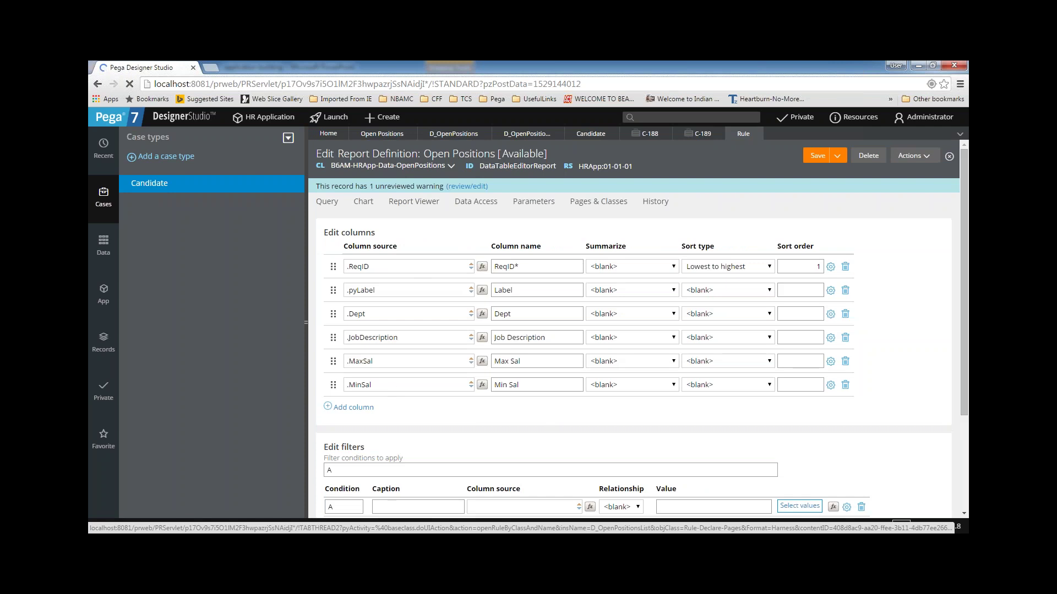
double_click(411, 339)
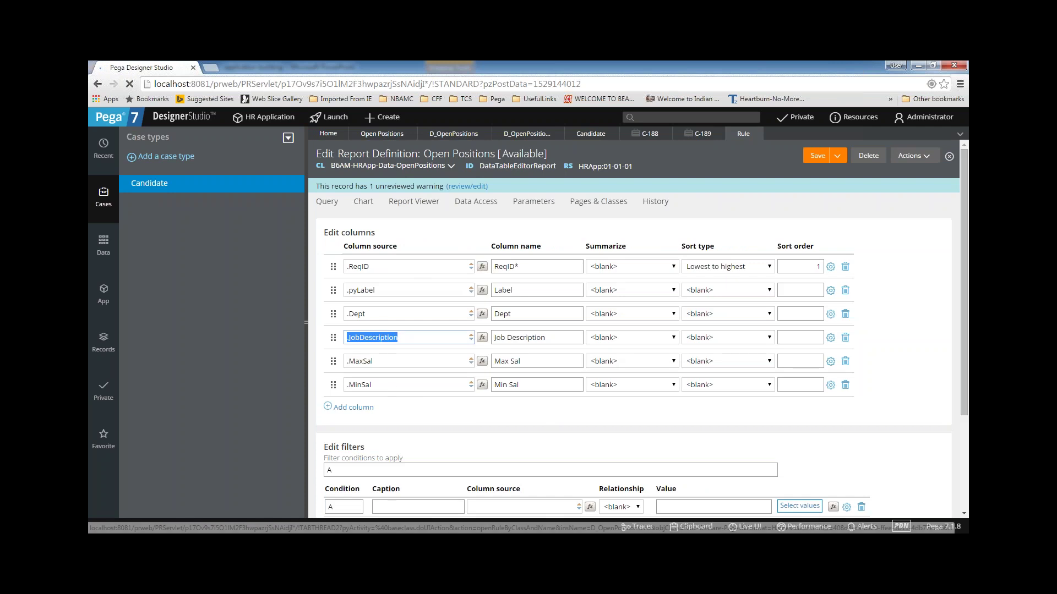
click(390, 315)
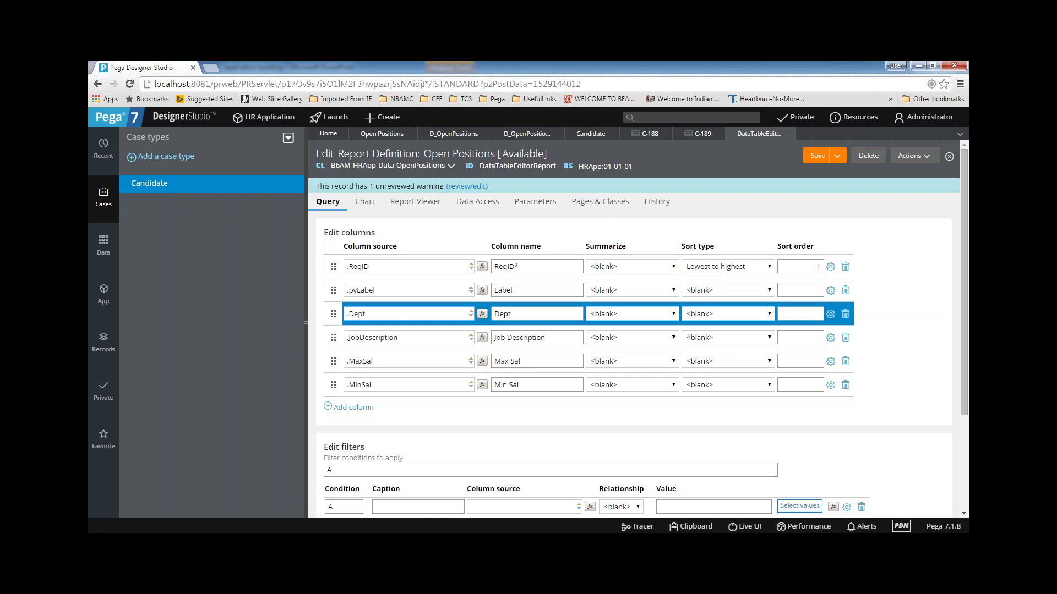
drag(385, 290, 302, 283)
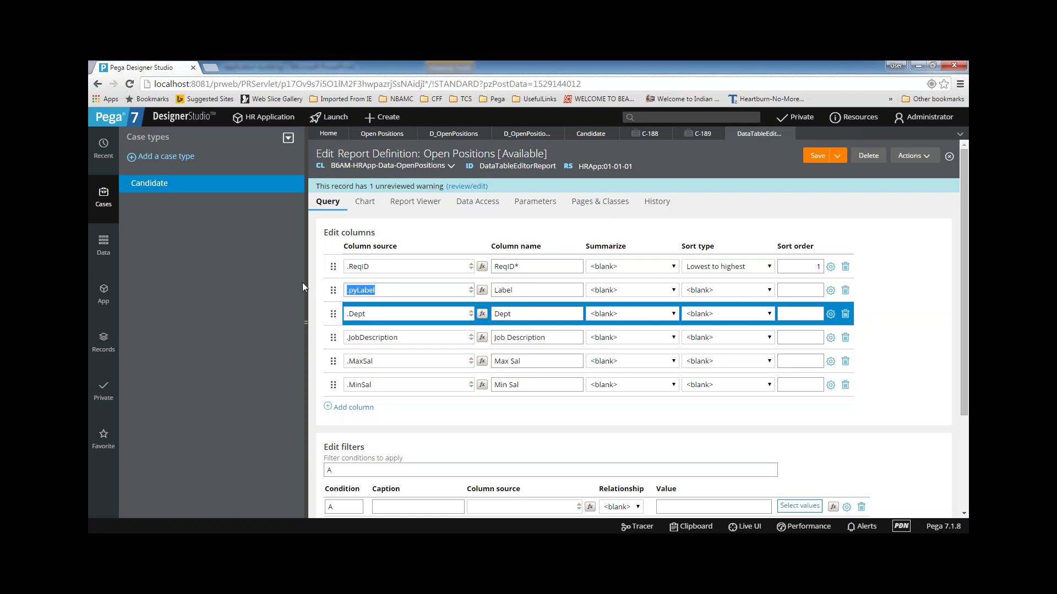
drag(384, 268, 321, 264)
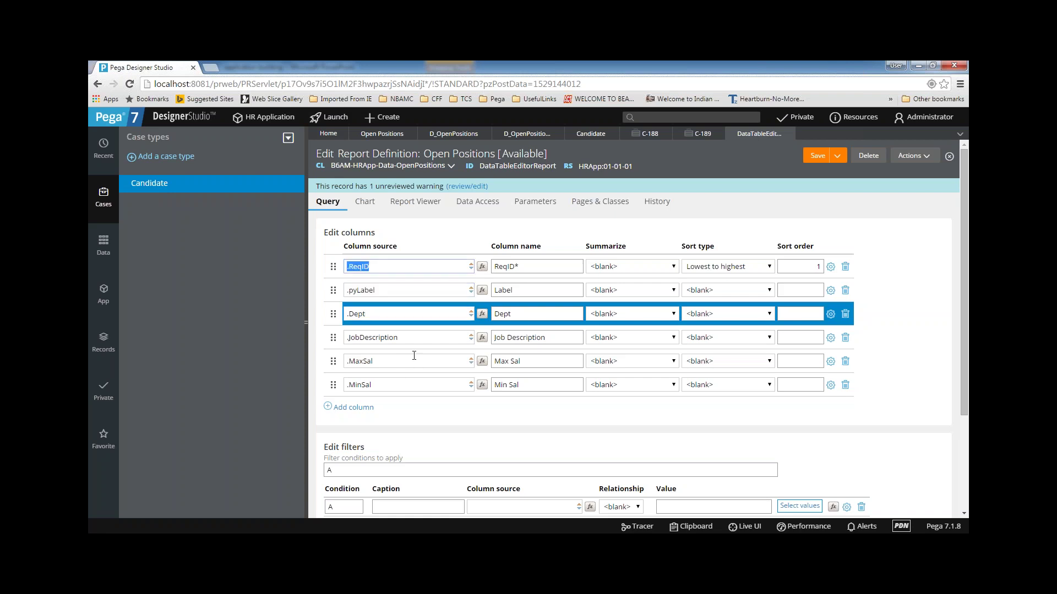
click(398, 266)
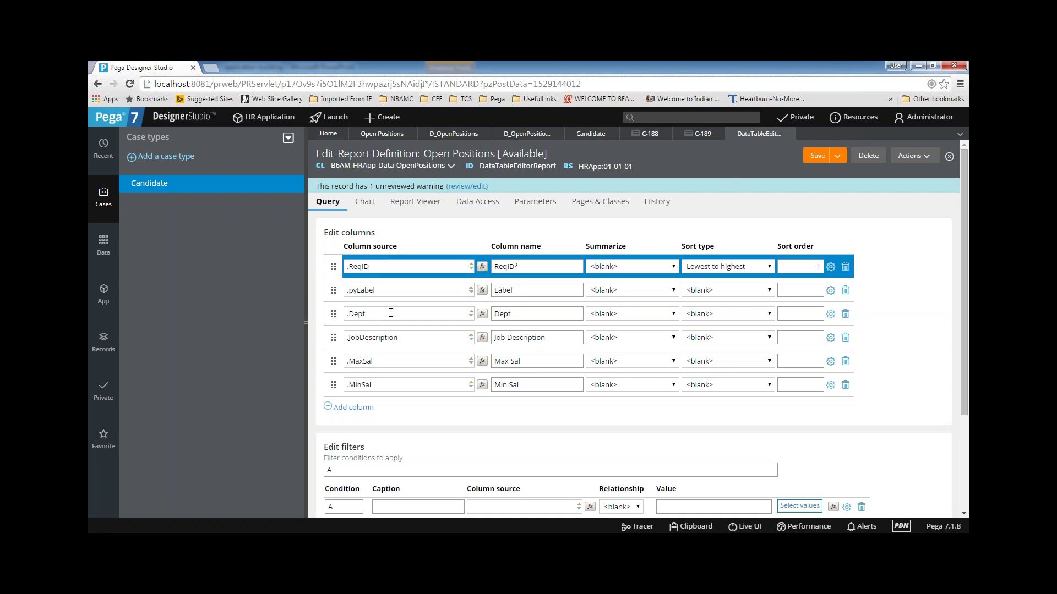
double_click(391, 290)
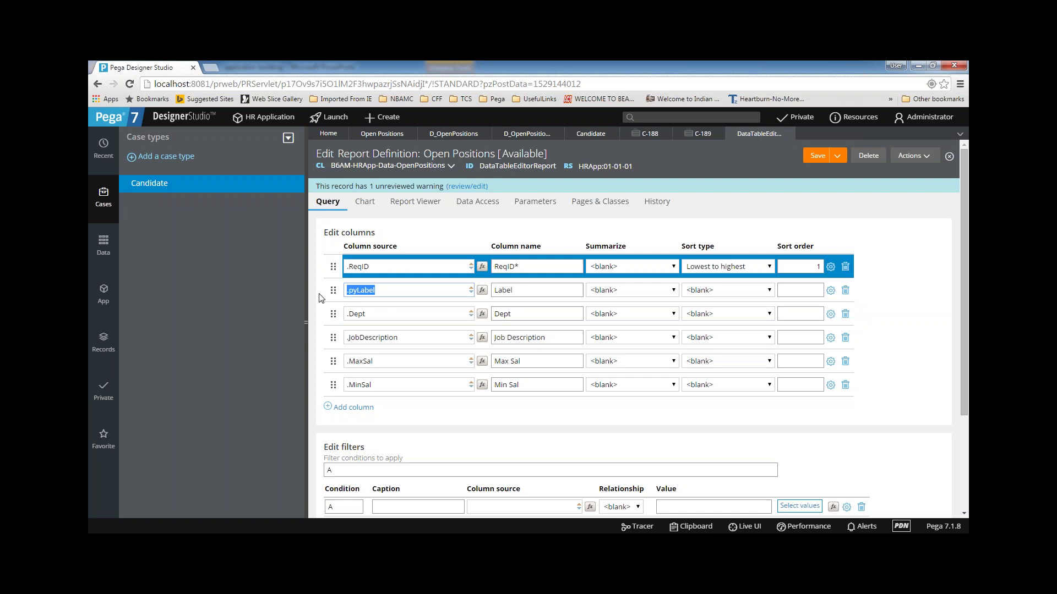
click(381, 267)
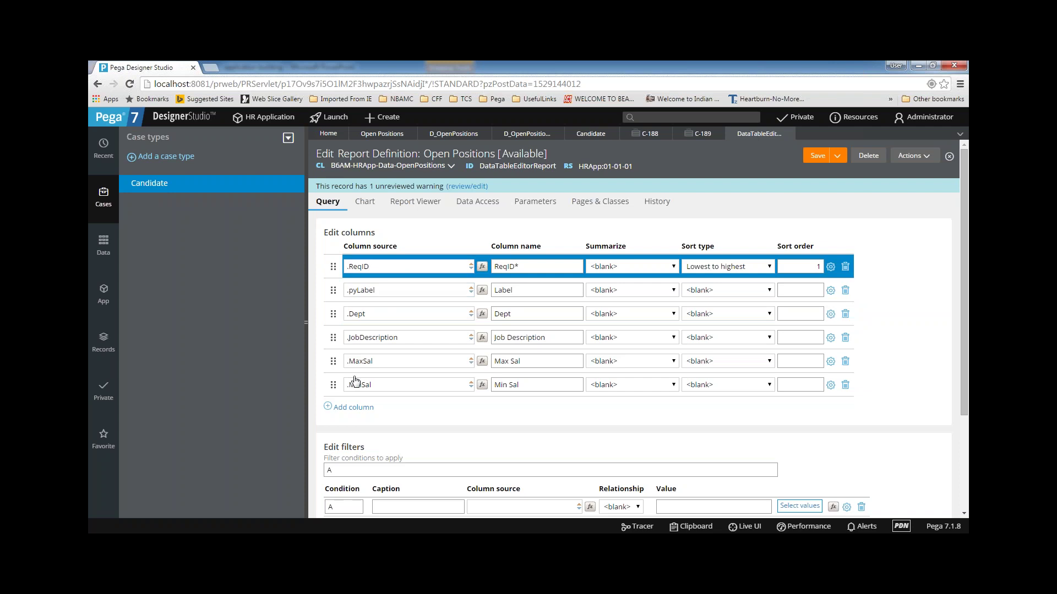
scroll(385, 330, down, 1)
scroll(473, 281, up, 1)
- Run the Open Positions report, view its records in a maximized window and close the report viewer
click(926, 158)
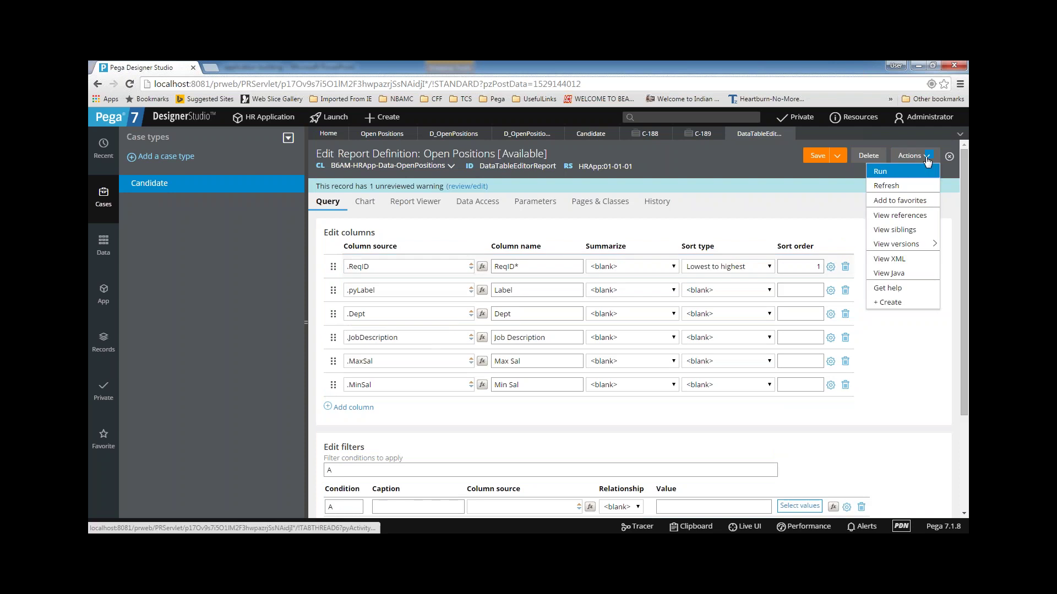
click(883, 172)
drag(440, 73, 383, 76)
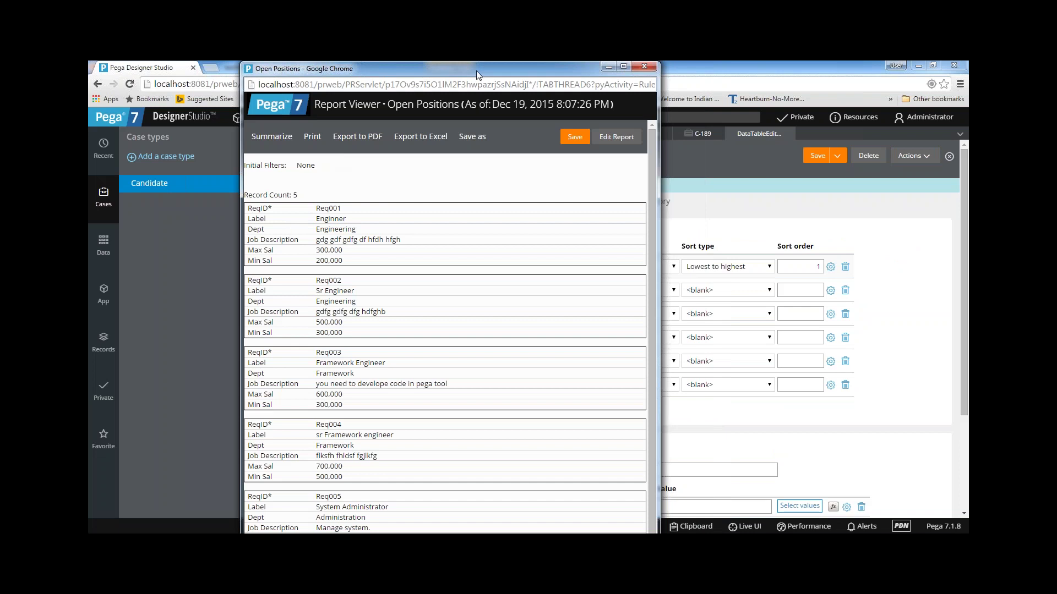
drag(476, 71, 500, 147)
click(646, 137)
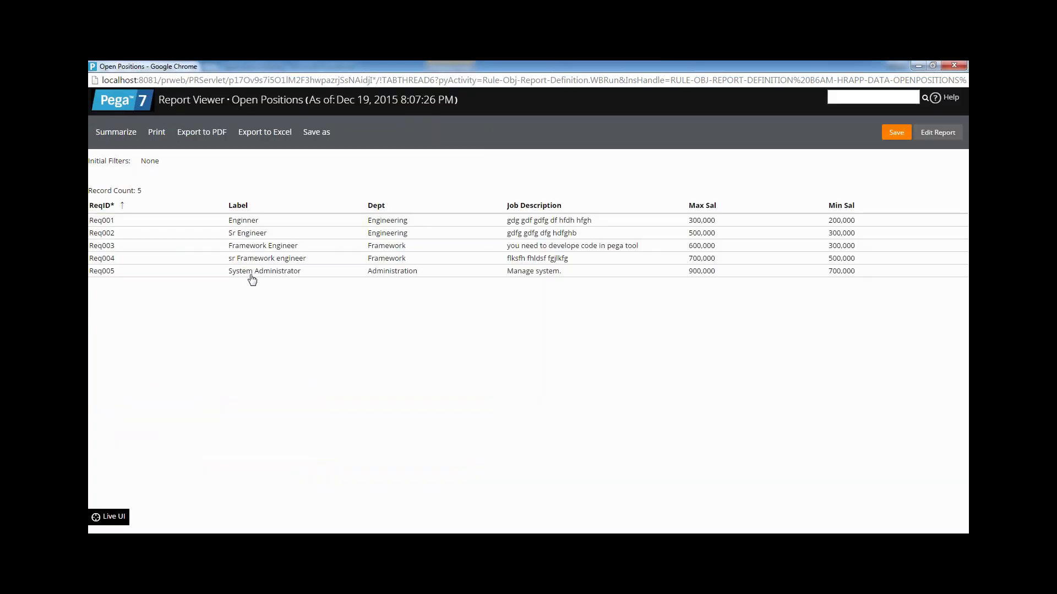
click(952, 66)
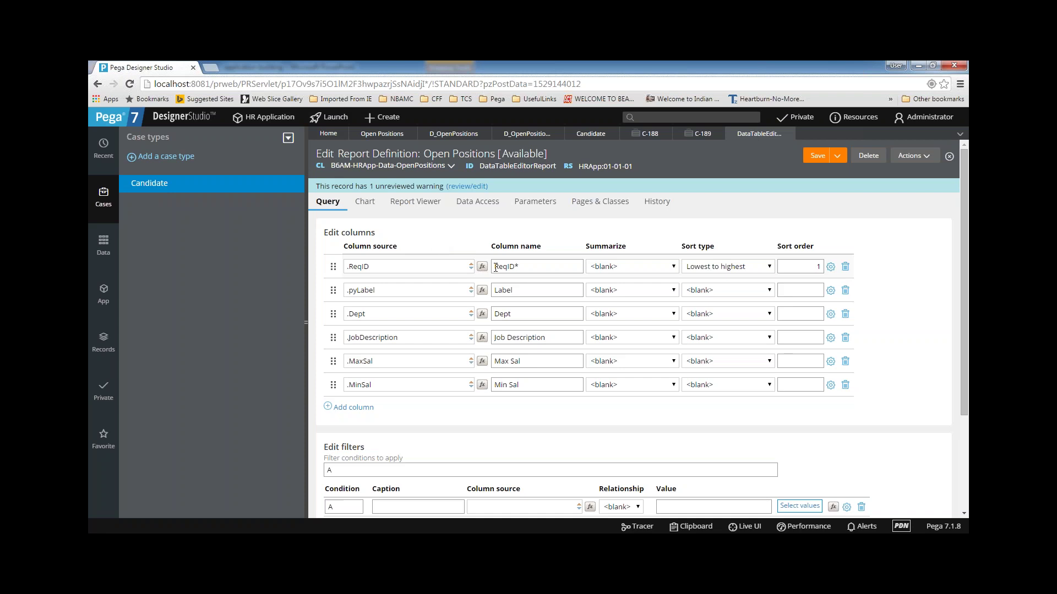
- Review the report definition's column mappings and filter settings, then close it to return to the List Open Positions data page
triple_click(530, 267)
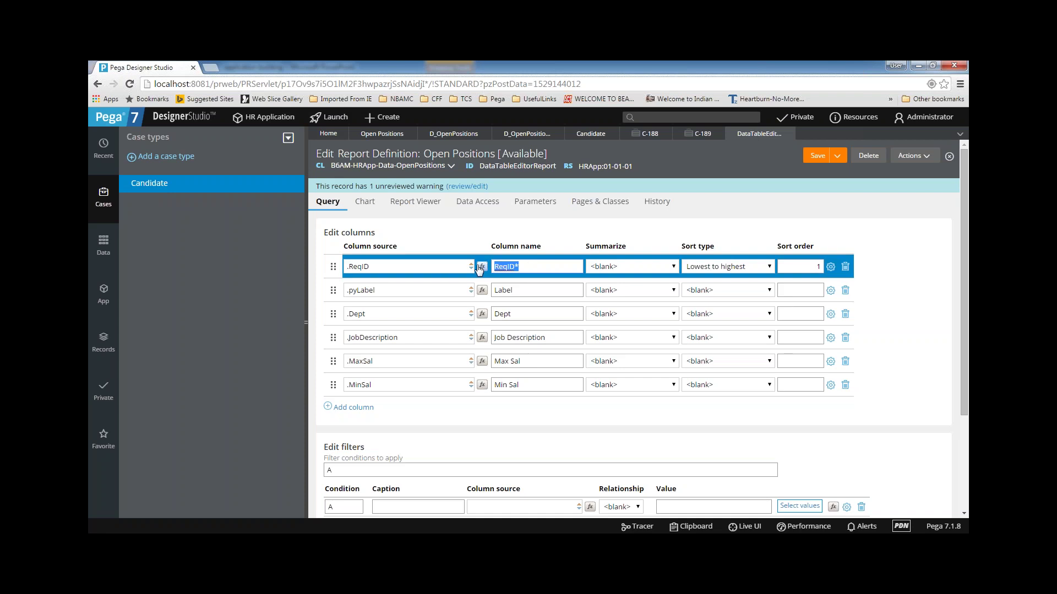
click(440, 238)
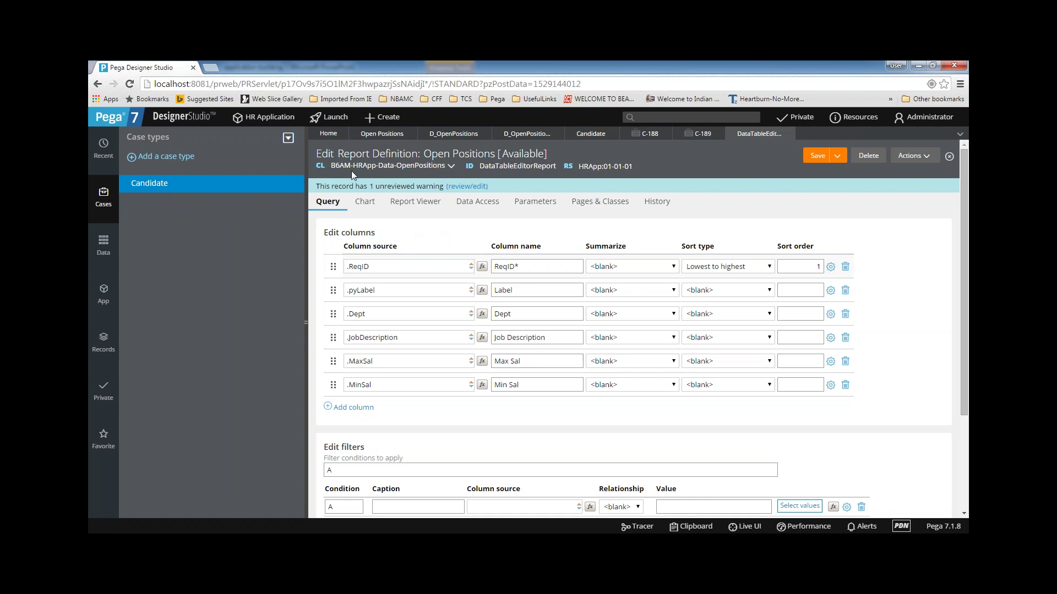
scroll(377, 273, down, 3)
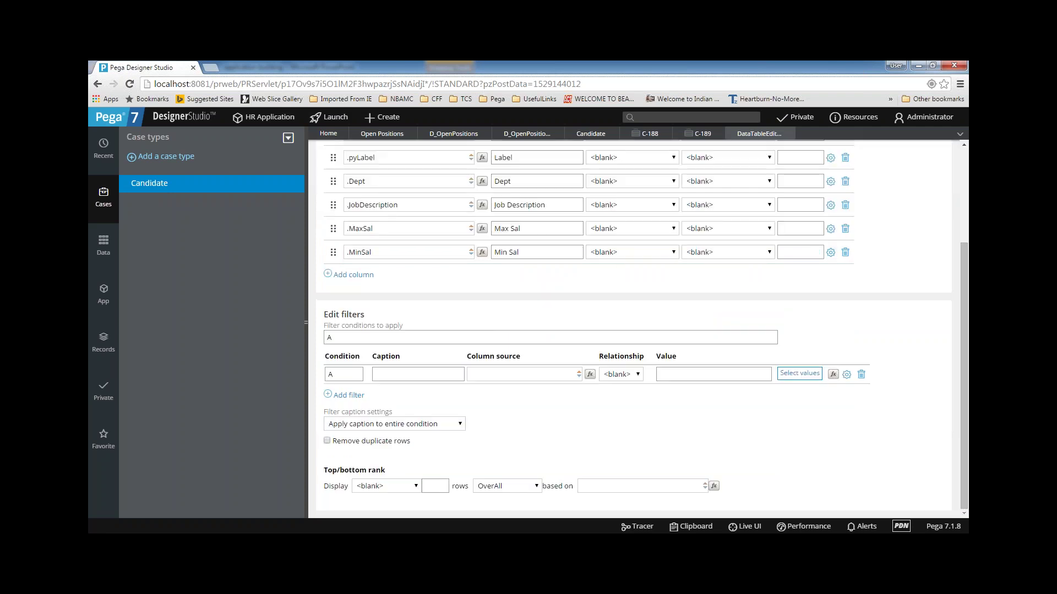
scroll(377, 272, up, 3)
triple_click(380, 266)
triple_click(383, 290)
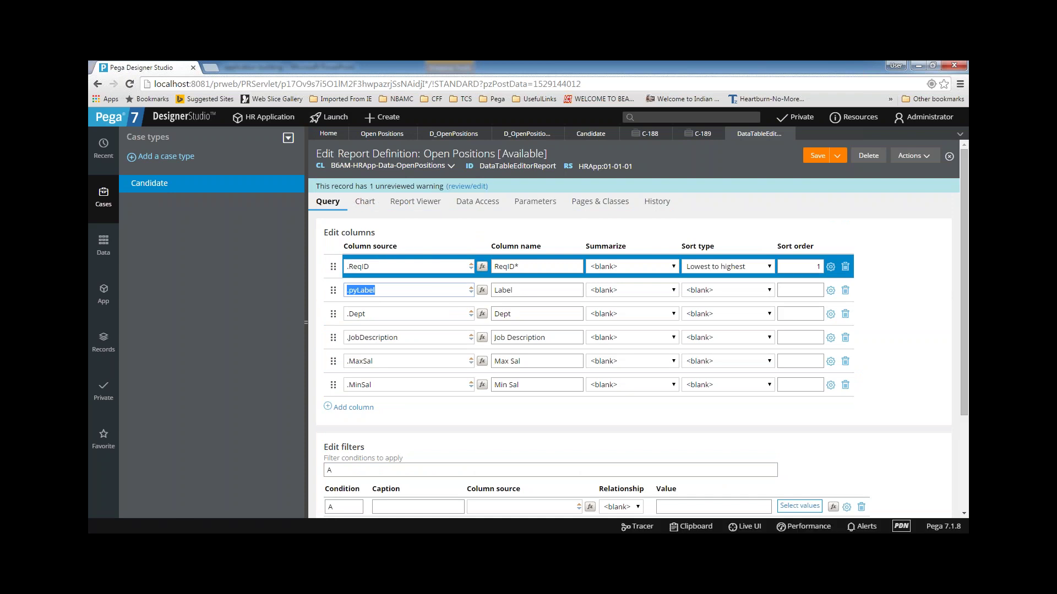
click(788, 134)
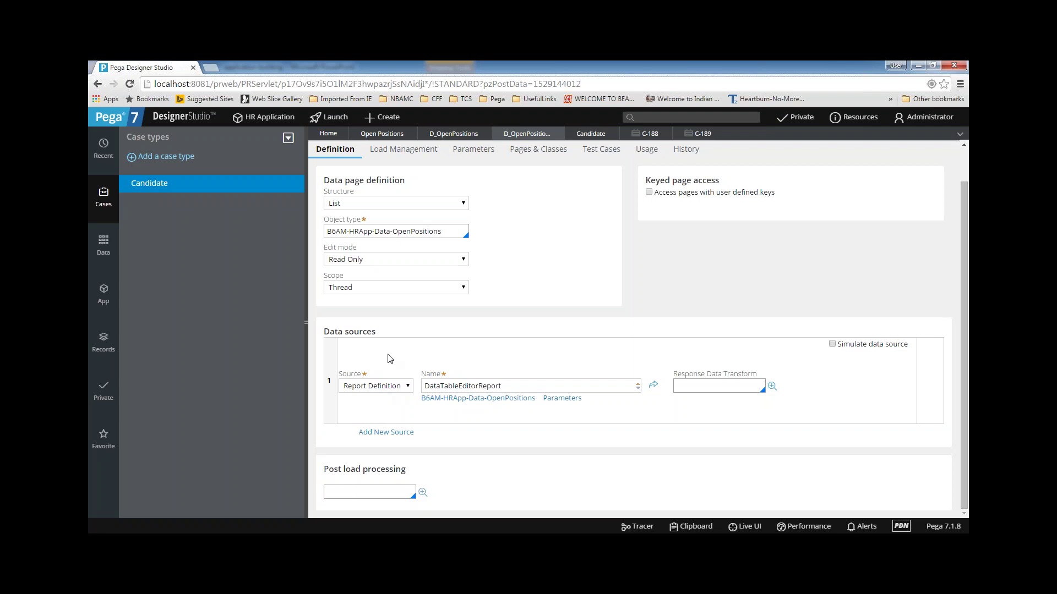
- Add a conditional data source ahead of the report definition and inspect the available When rules and the Otherwise branch
click(369, 434)
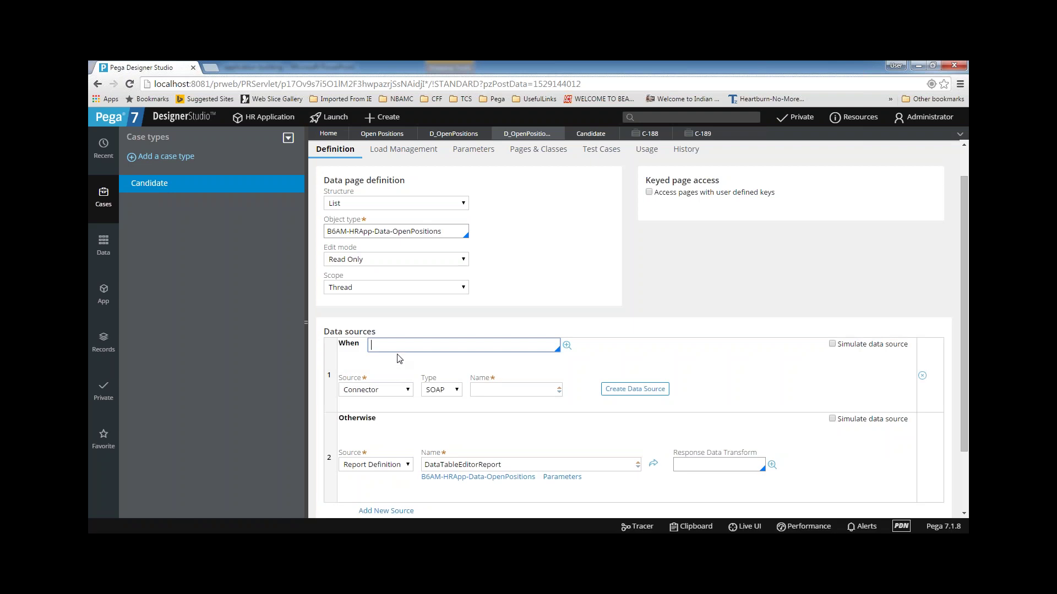
click(398, 347)
click(397, 346)
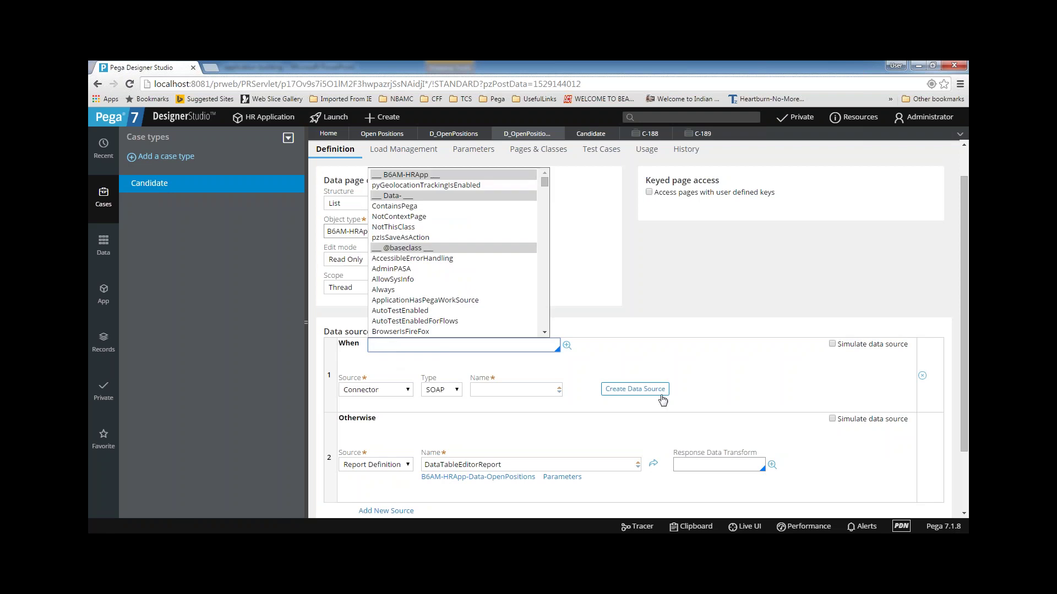
scroll(664, 393, down, 1)
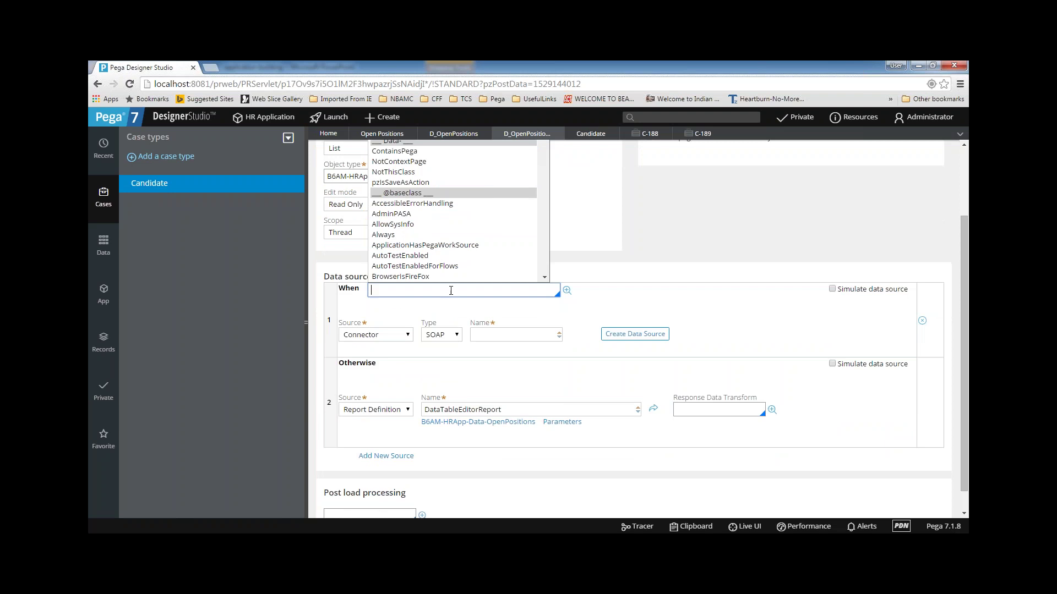
double_click(357, 363)
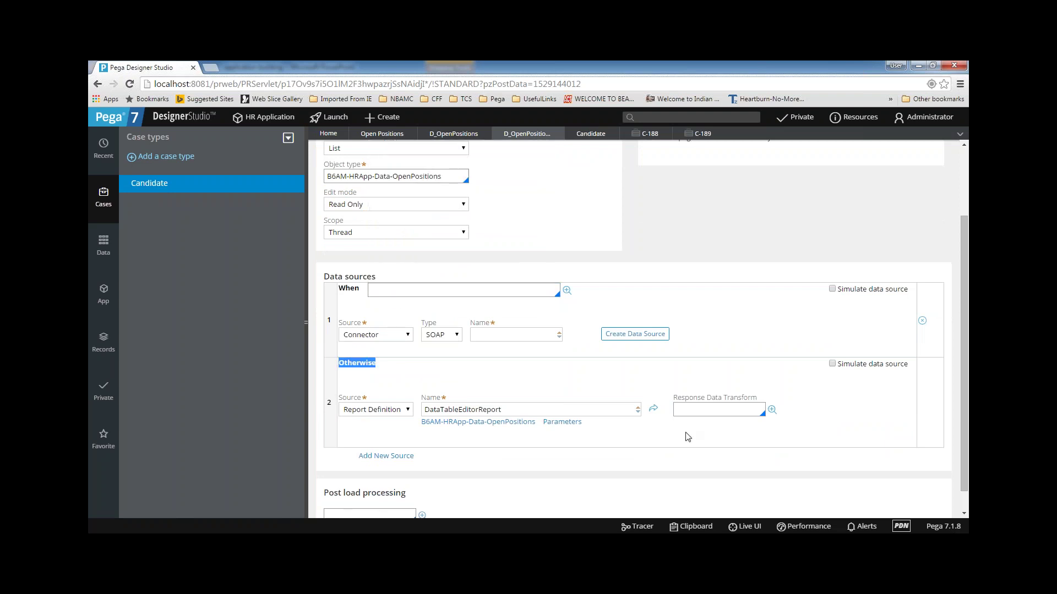
- Add two more conditional data sources above the Otherwise source, leaving their When conditions blank
click(385, 456)
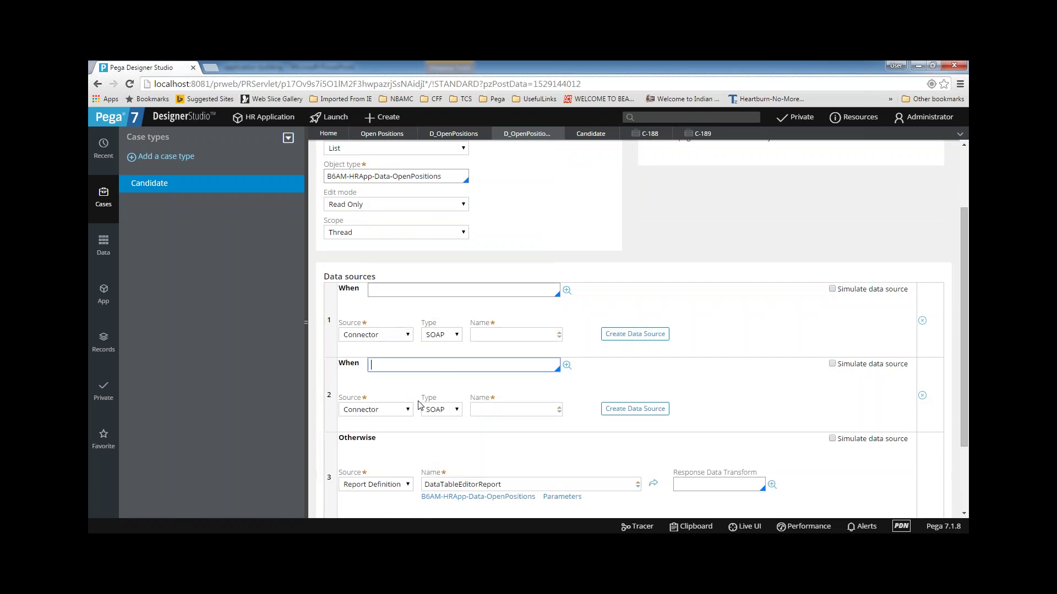
scroll(407, 435, down, 1)
click(410, 476)
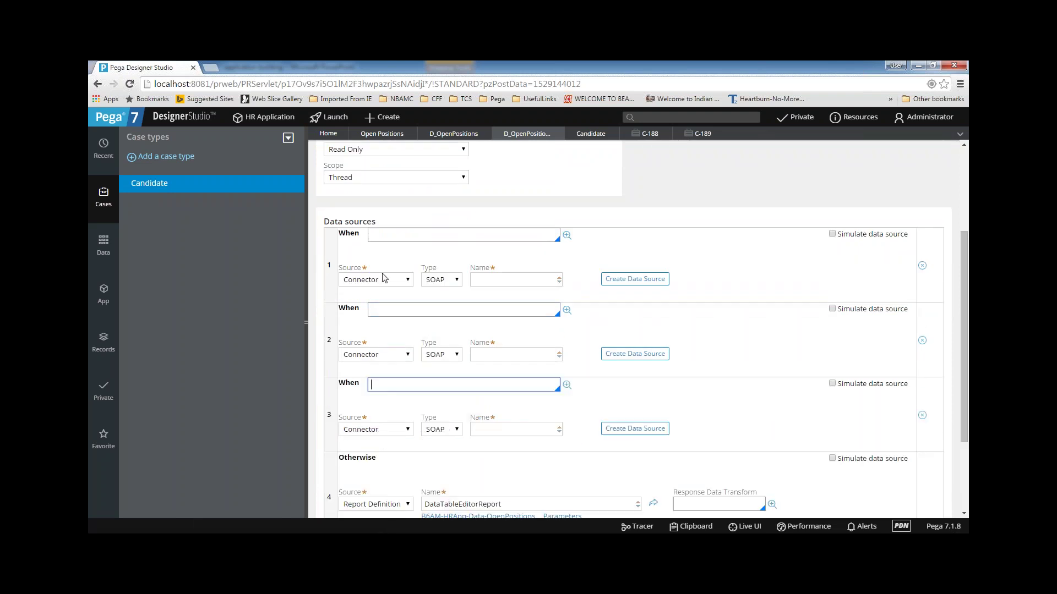
click(390, 308)
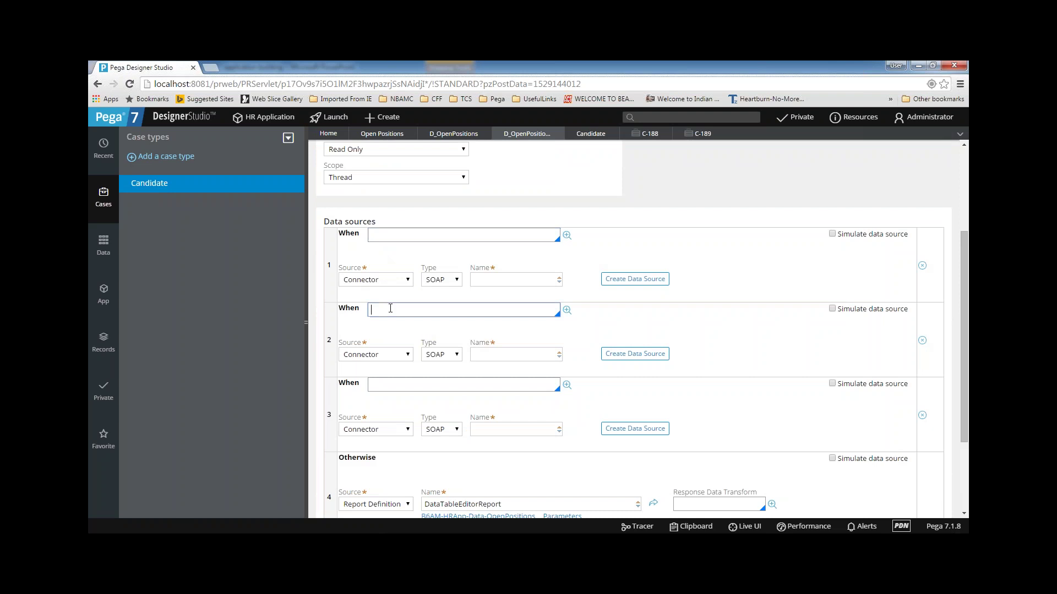
- Set the second conditional data source to Activity and the third to Data Transform
click(393, 384)
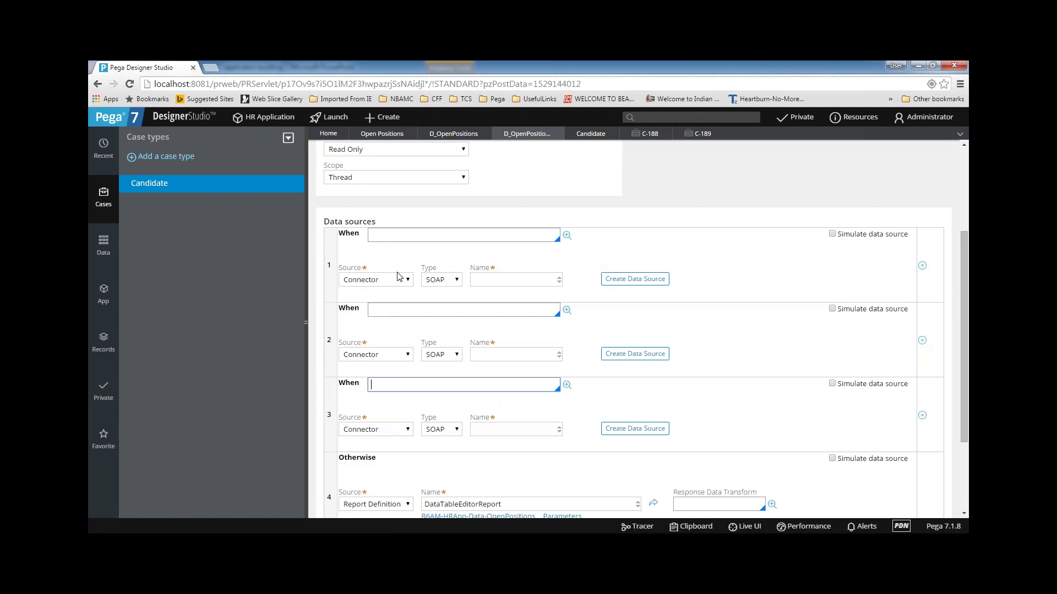
click(407, 357)
click(364, 399)
scroll(405, 266, down, 2)
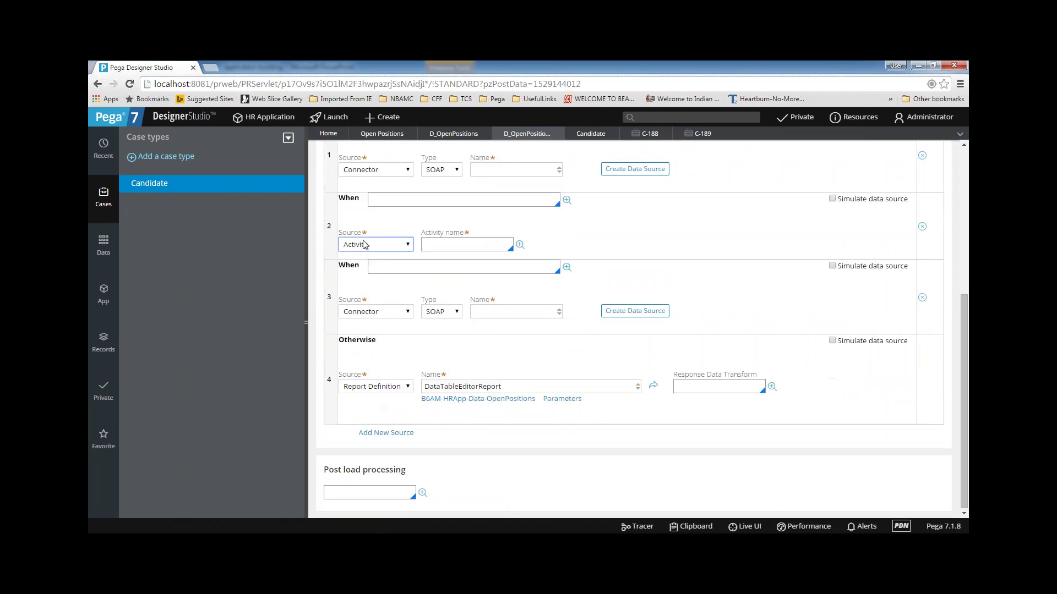
click(406, 312)
click(361, 334)
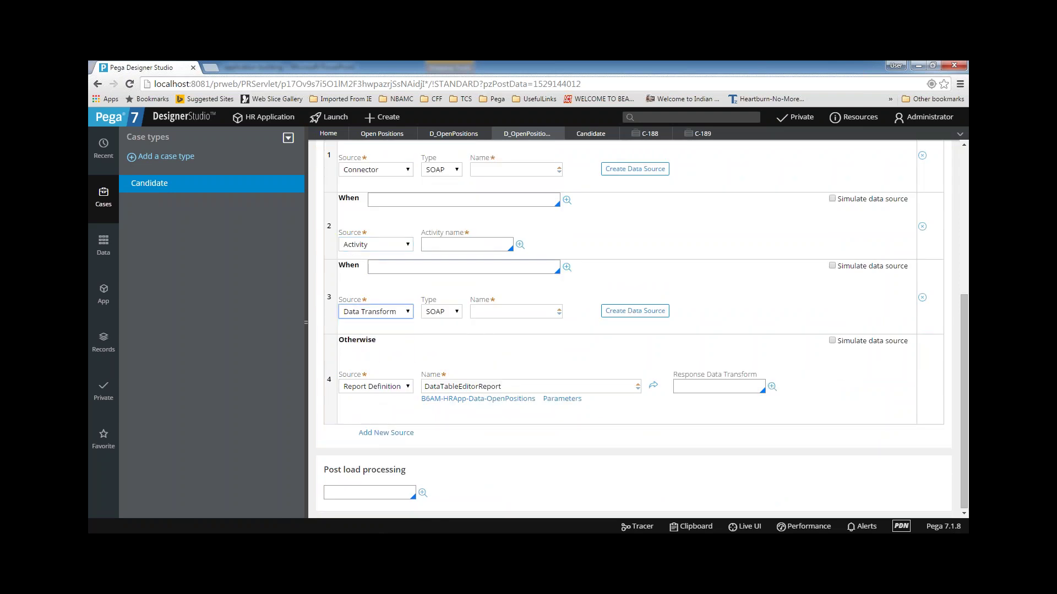
- Set the first conditional data source to Report Definition, leaving its When condition and name blank
scroll(573, 321, up, 2)
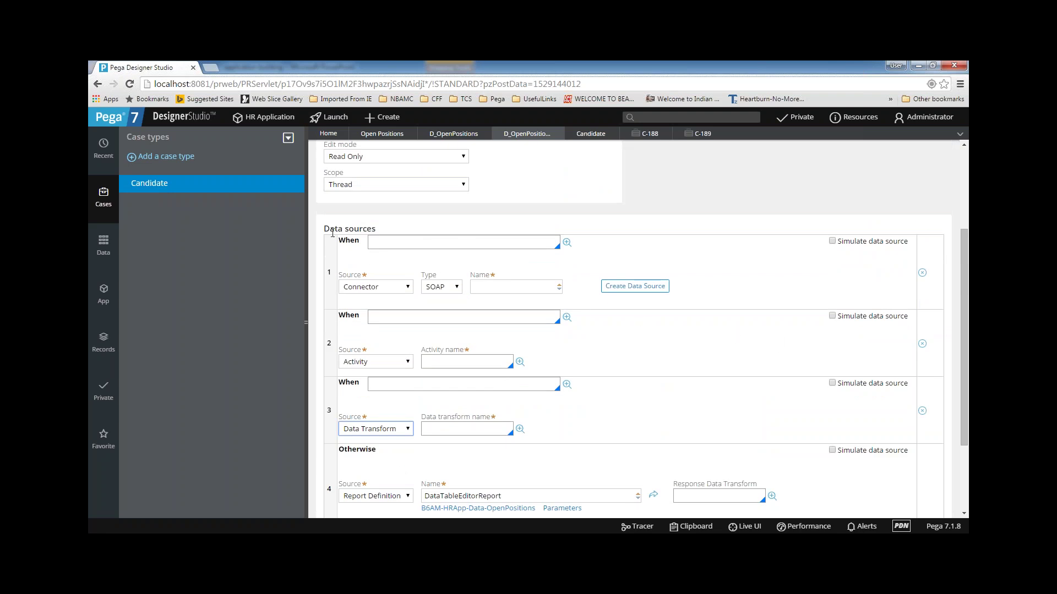
scroll(658, 317, down, 2)
scroll(660, 320, up, 4)
scroll(660, 319, down, 2)
click(396, 243)
click(401, 287)
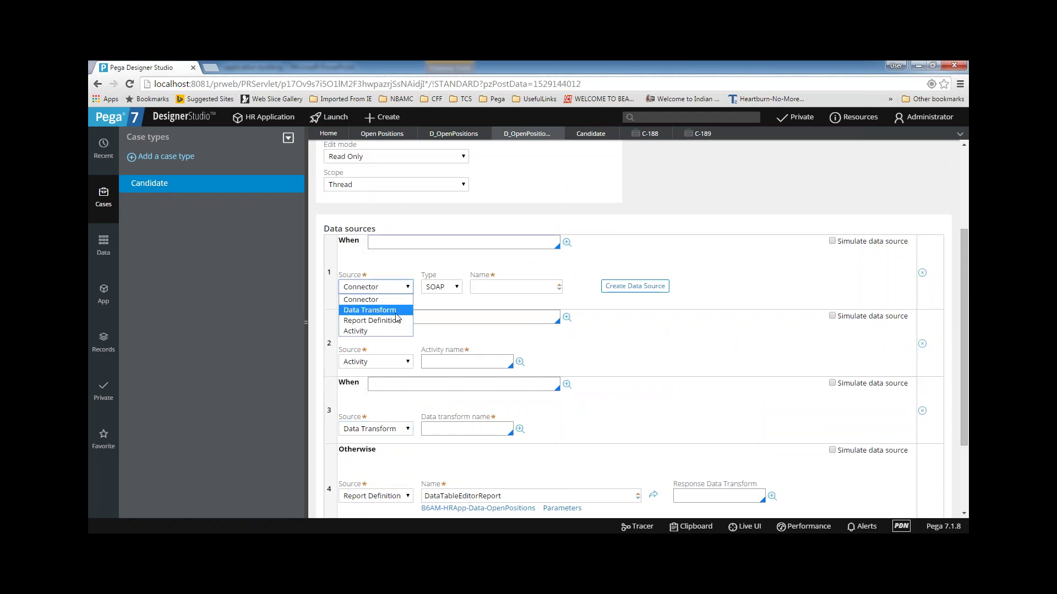
click(372, 318)
click(476, 286)
scroll(476, 287, down, 2)
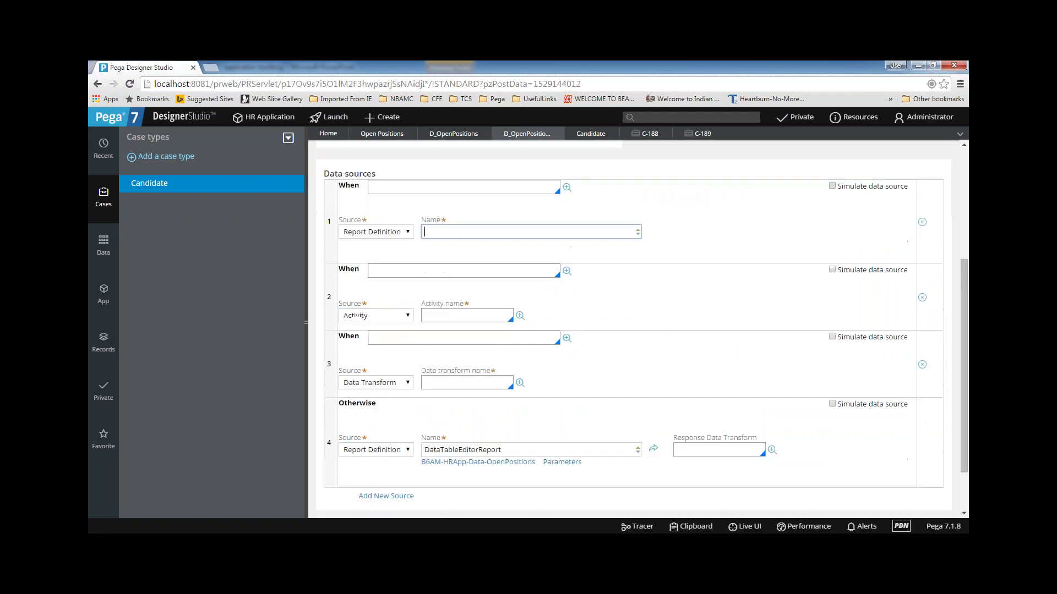
drag(463, 394, 501, 405)
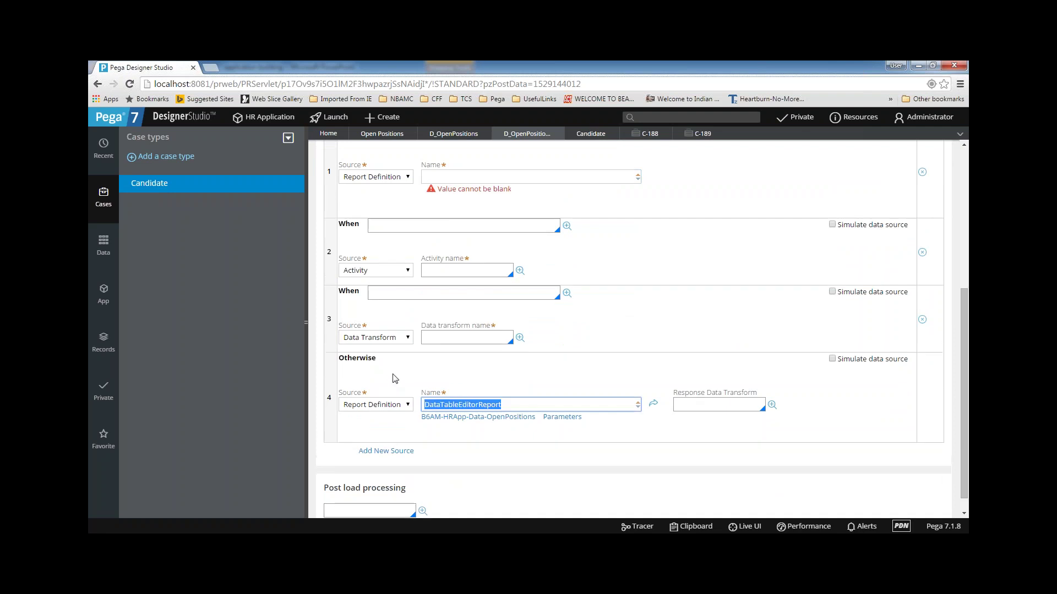
scroll(391, 377, up, 2)
click(403, 243)
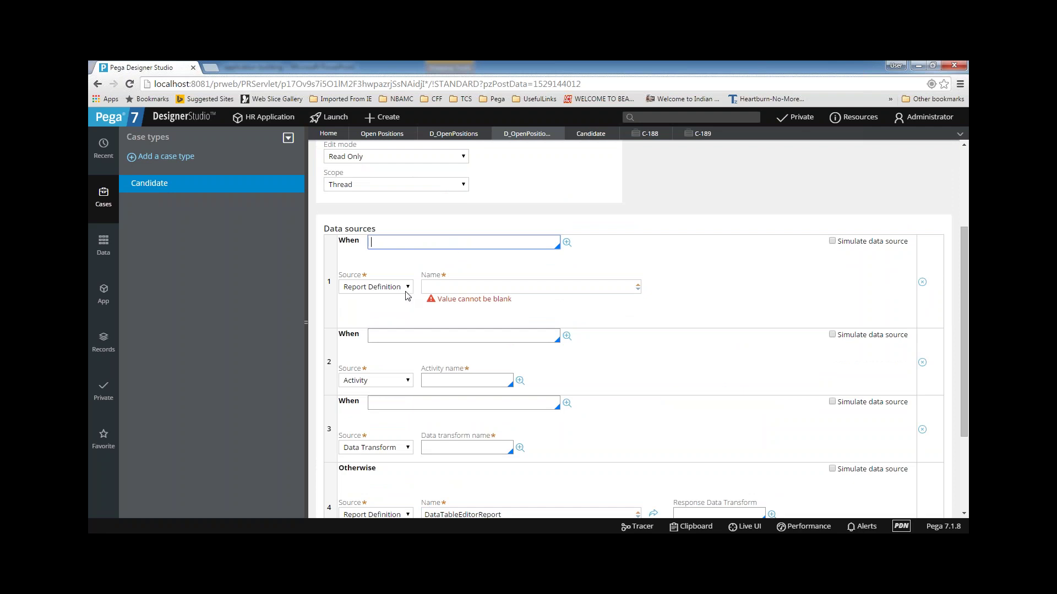
click(447, 287)
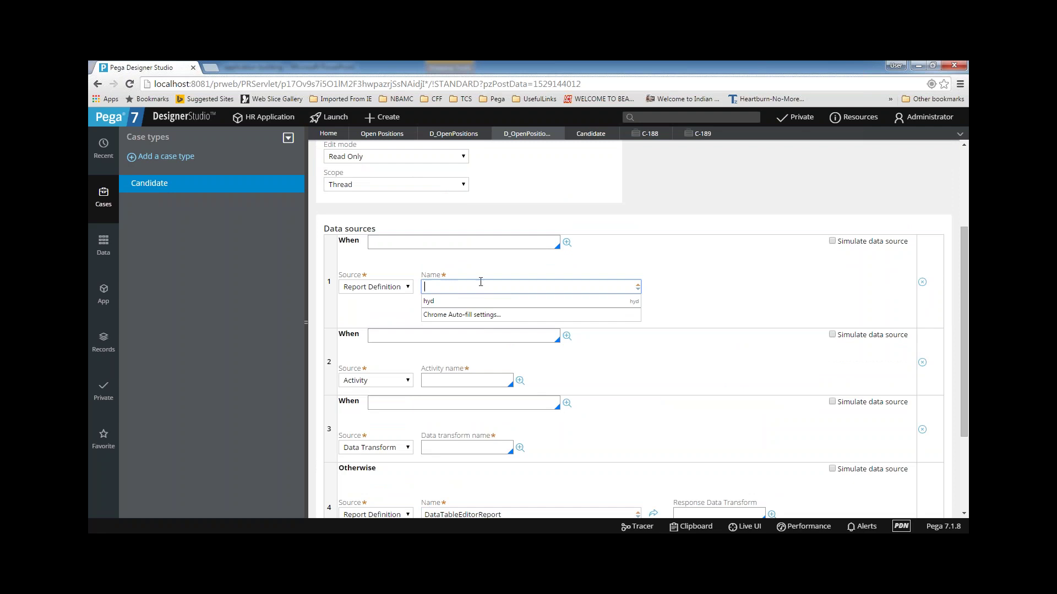
click(748, 275)
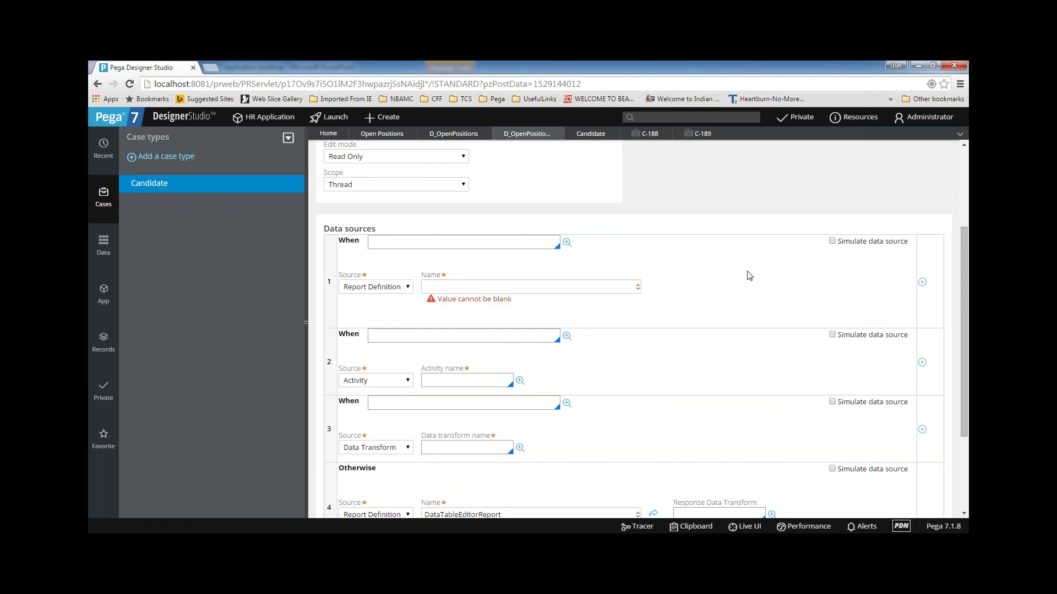
- Remove the three conditional data sources so only the DataTableEditorReport source remains
click(922, 282)
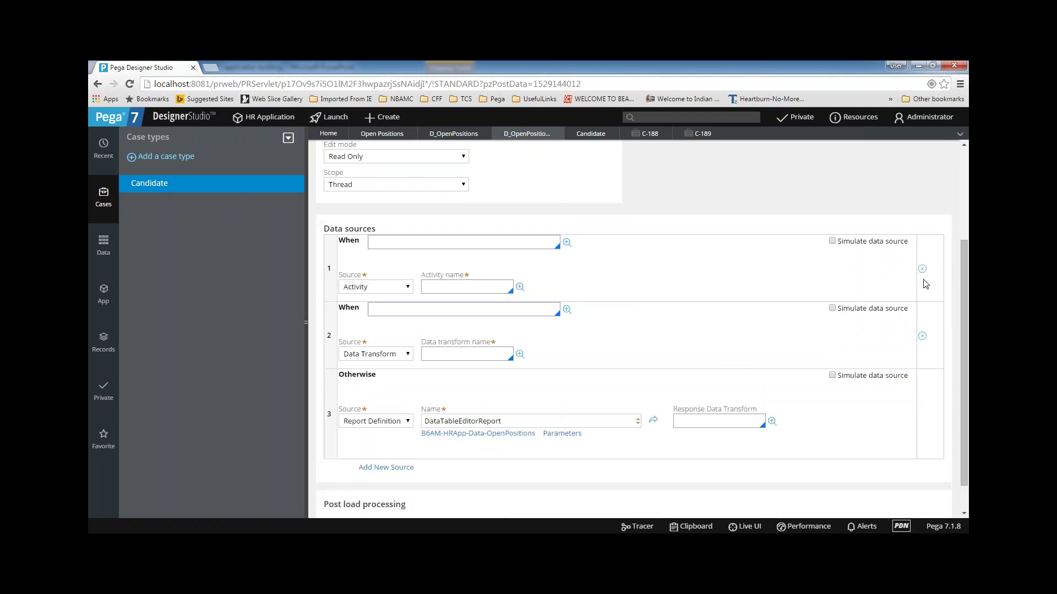
click(922, 268)
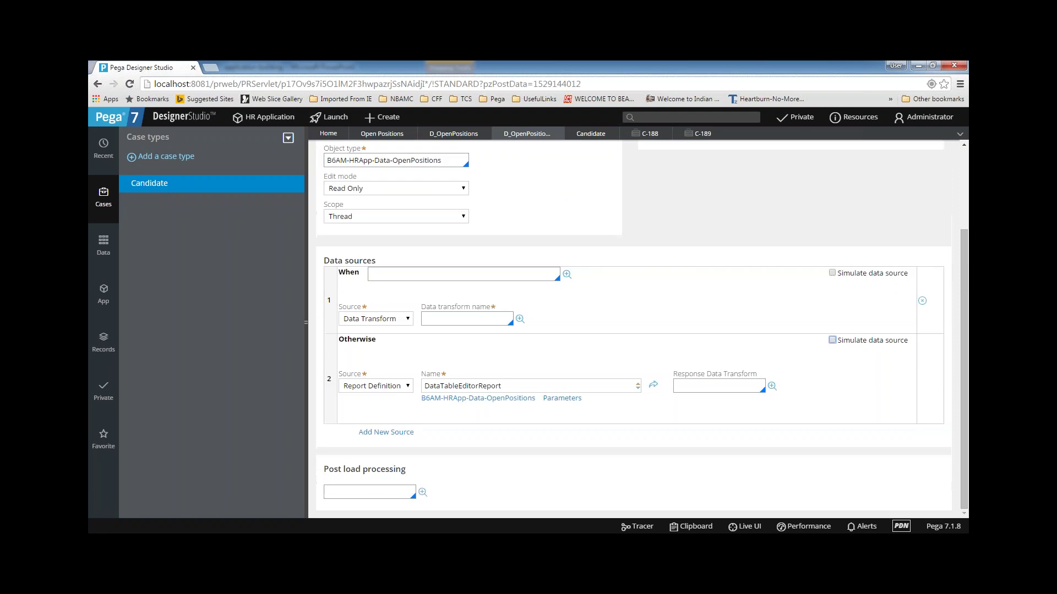
click(922, 301)
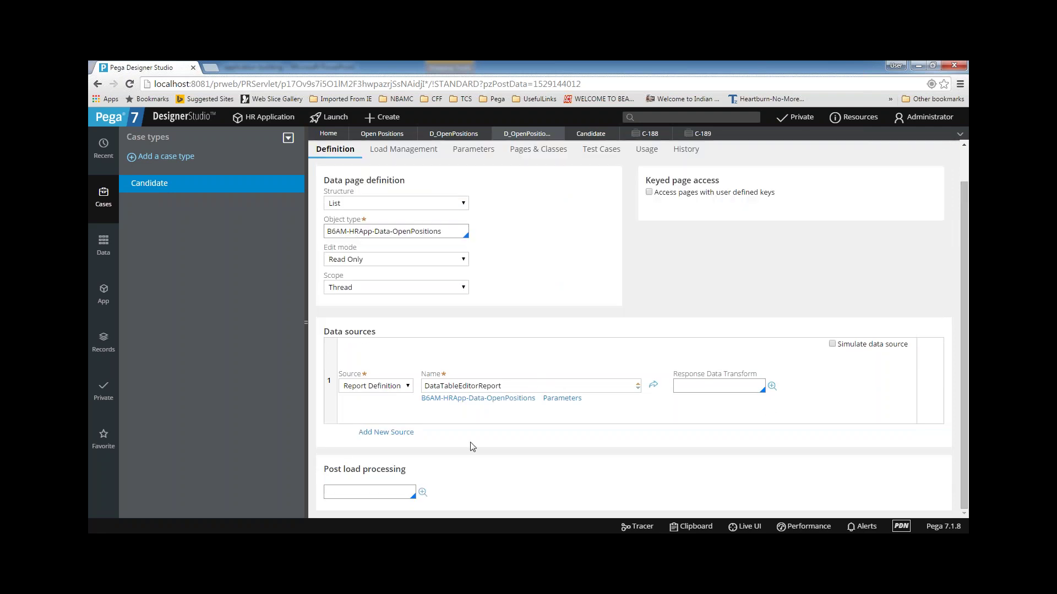
- Examine the Post load processing setting of the List Open Positions data page
click(375, 497)
drag(324, 470, 429, 469)
click(369, 492)
drag(327, 472, 408, 471)
click(388, 494)
scroll(360, 494, up, 1)
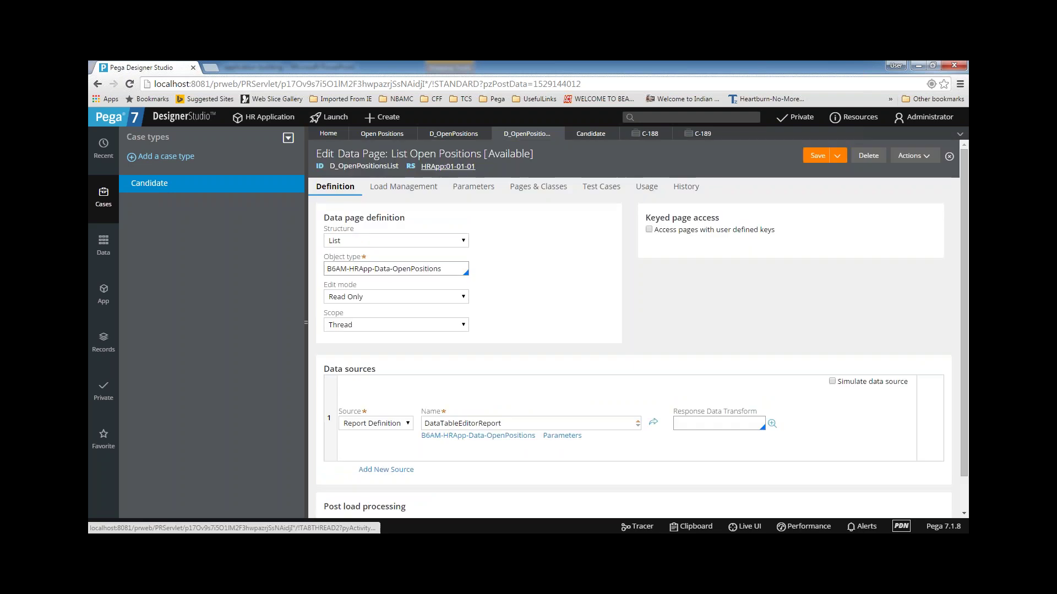
- Compare the data page's load management settings with its definition settings
click(419, 187)
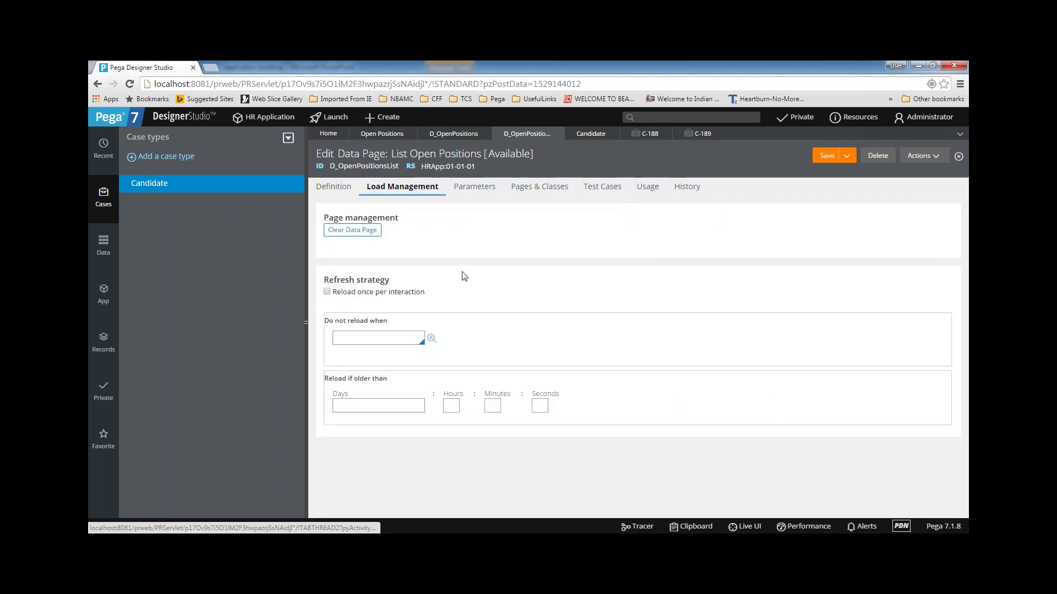
click(337, 189)
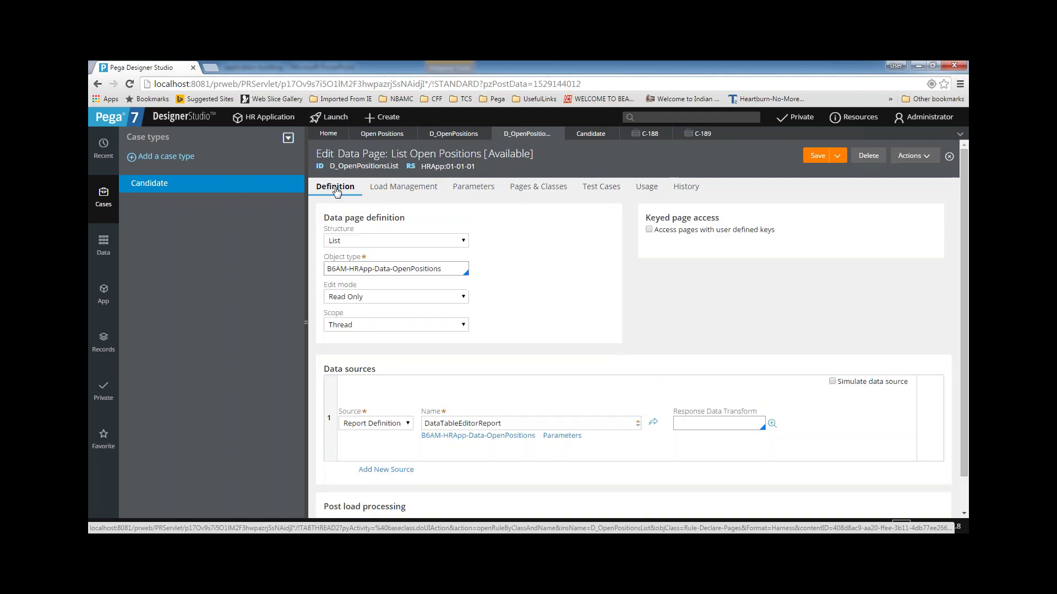
click(406, 184)
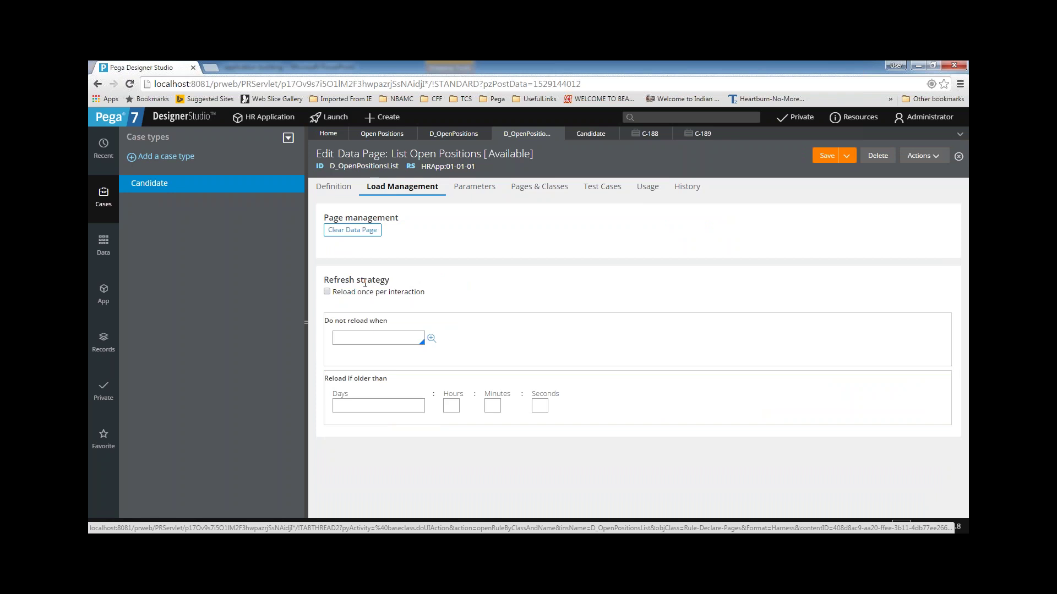
click(337, 189)
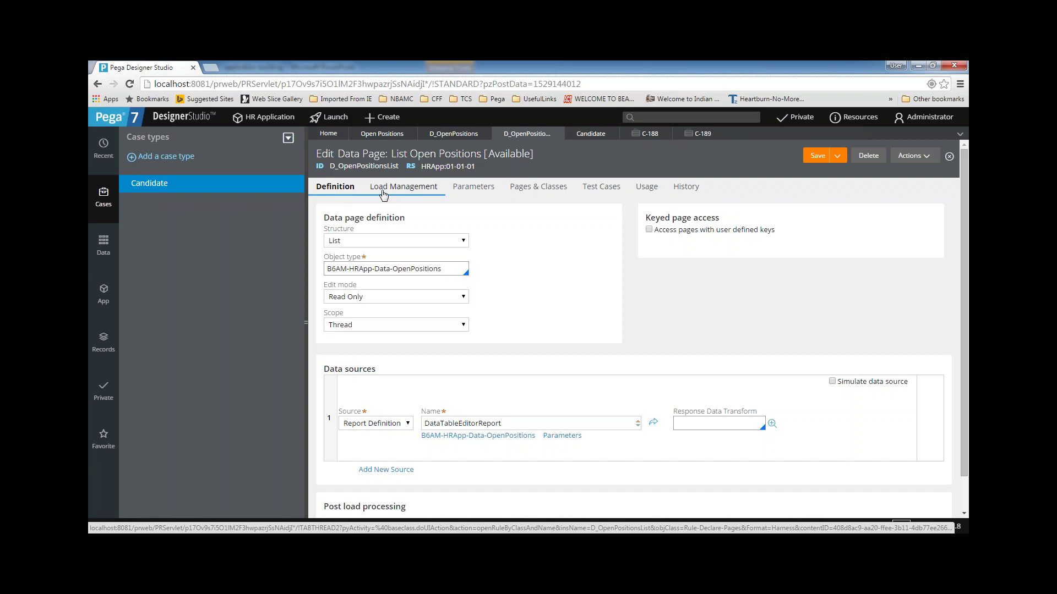
- Try to clear the List Open Positions data page from load management and close the flush window
click(386, 194)
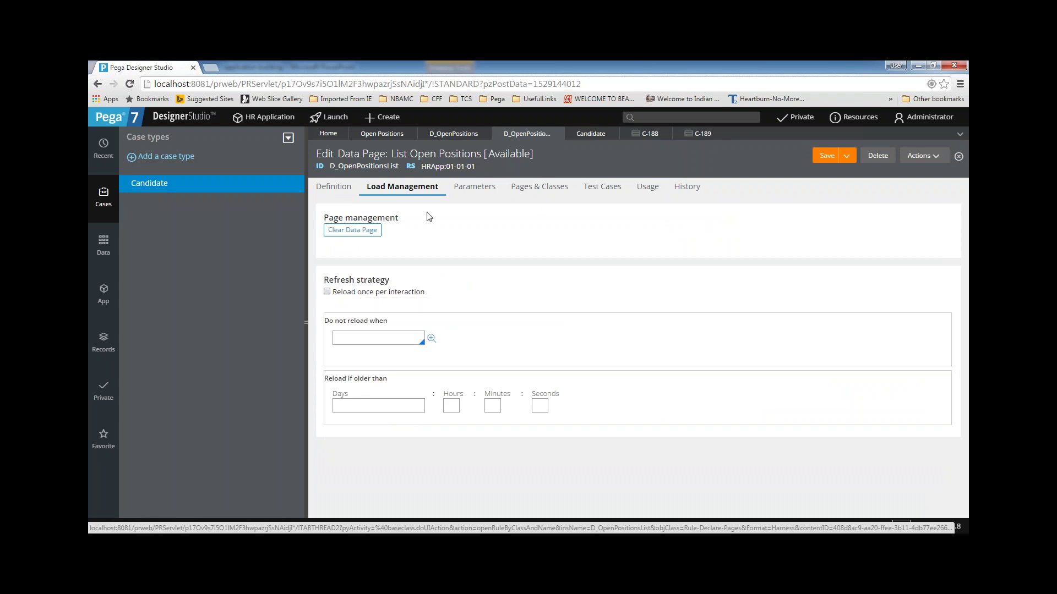
click(354, 231)
drag(509, 292, 471, 214)
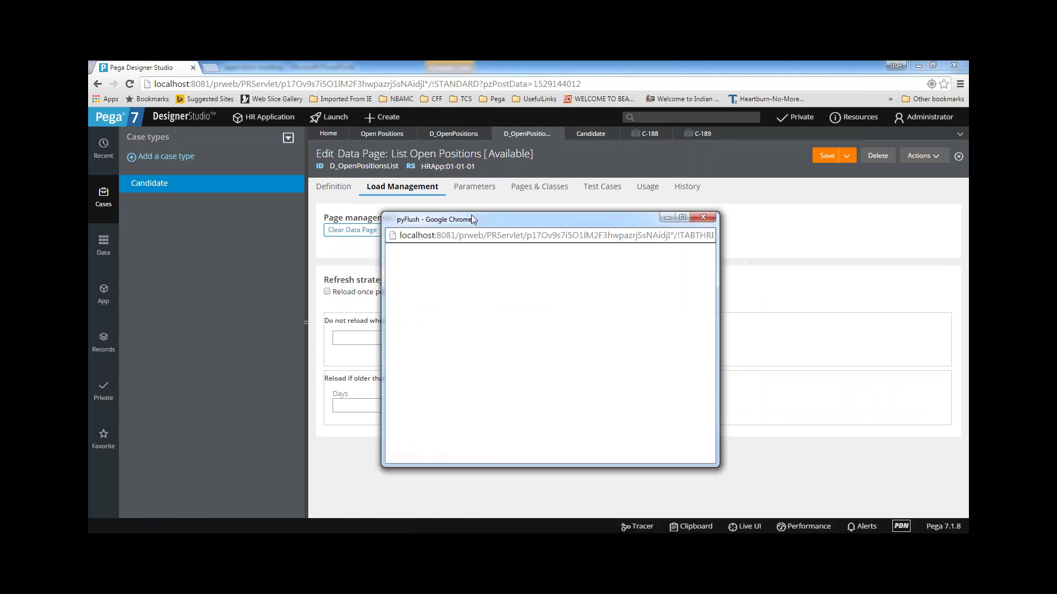
click(539, 319)
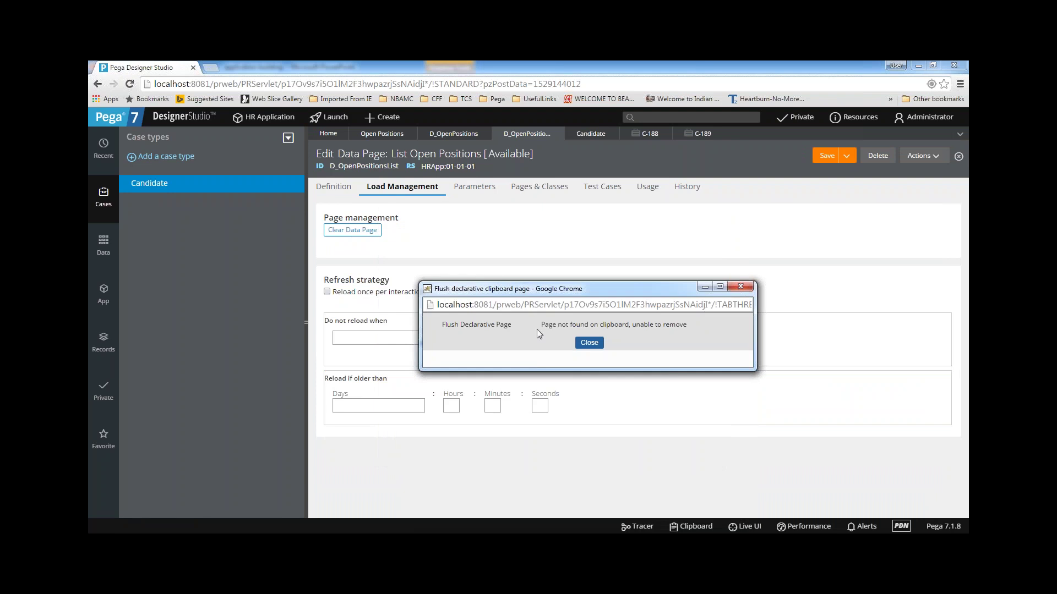
click(589, 342)
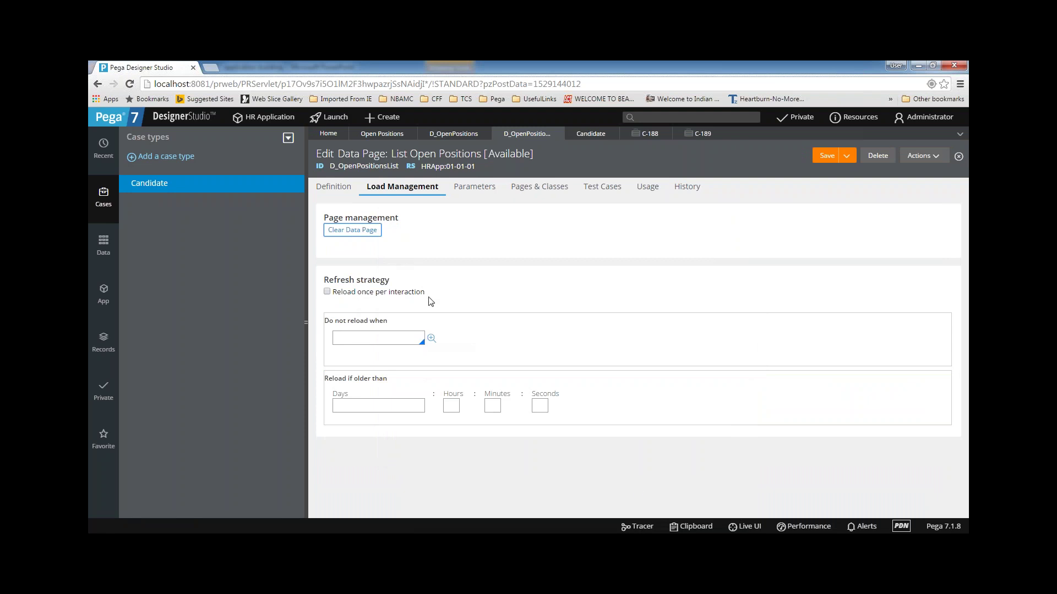
- Compare the refresh strategy options with Reload once per interaction enabled and disabled, including the Reload if older than fields
click(327, 292)
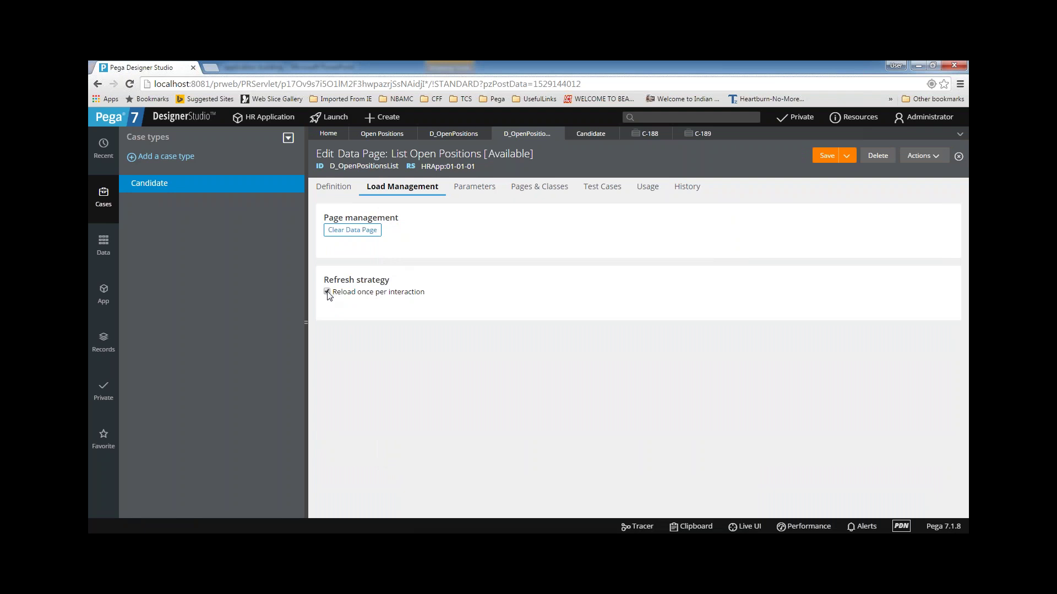
click(327, 292)
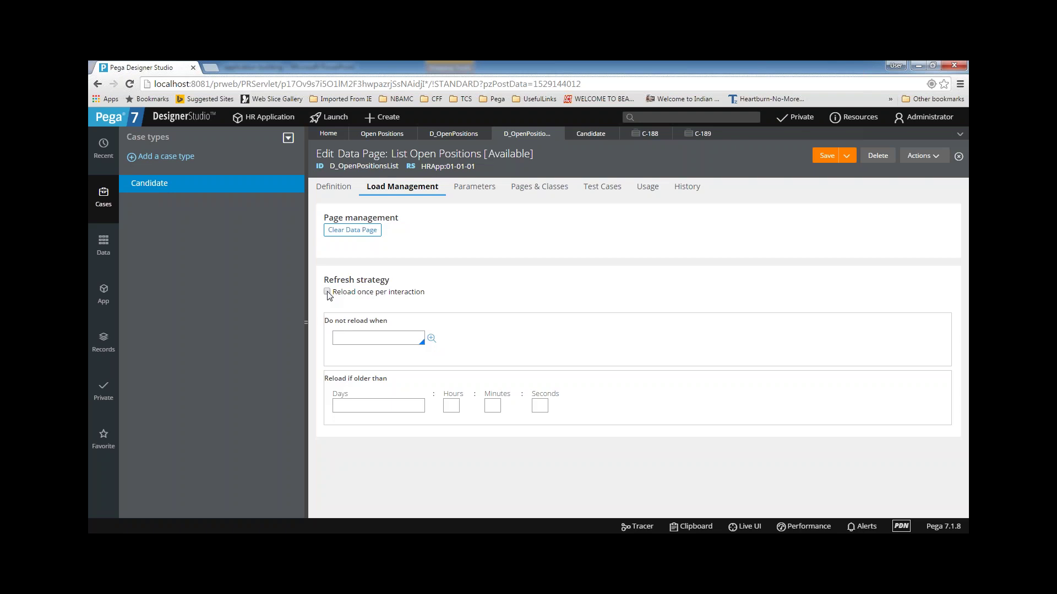
click(328, 293)
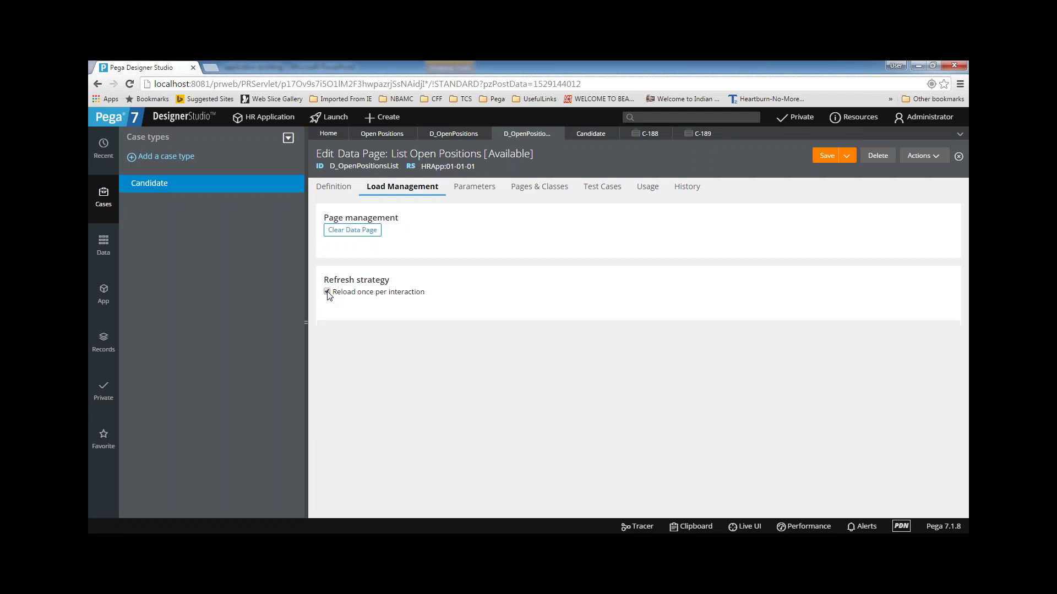
click(328, 292)
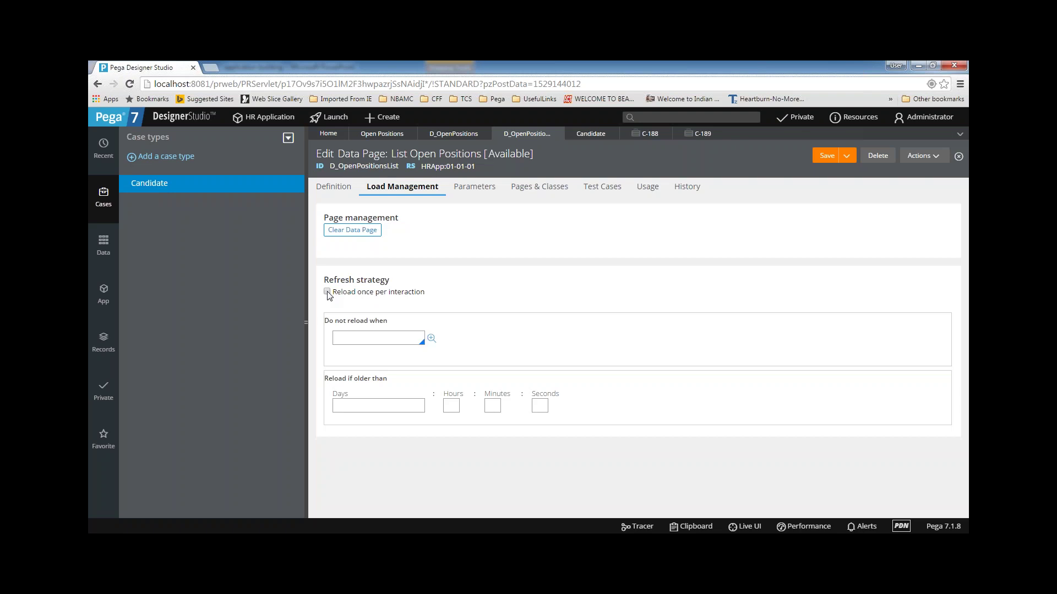
click(327, 293)
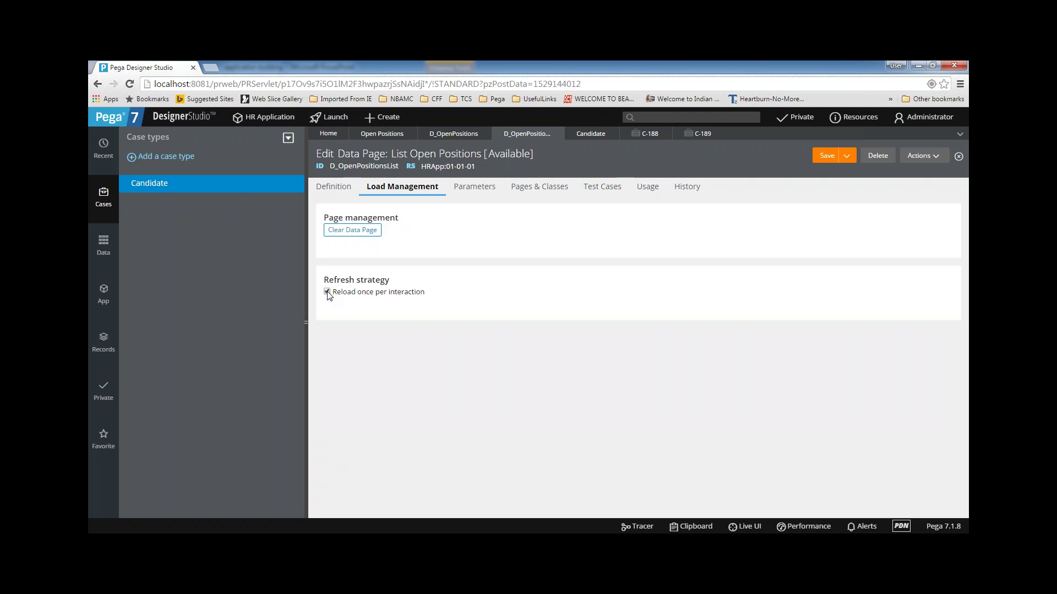
click(327, 292)
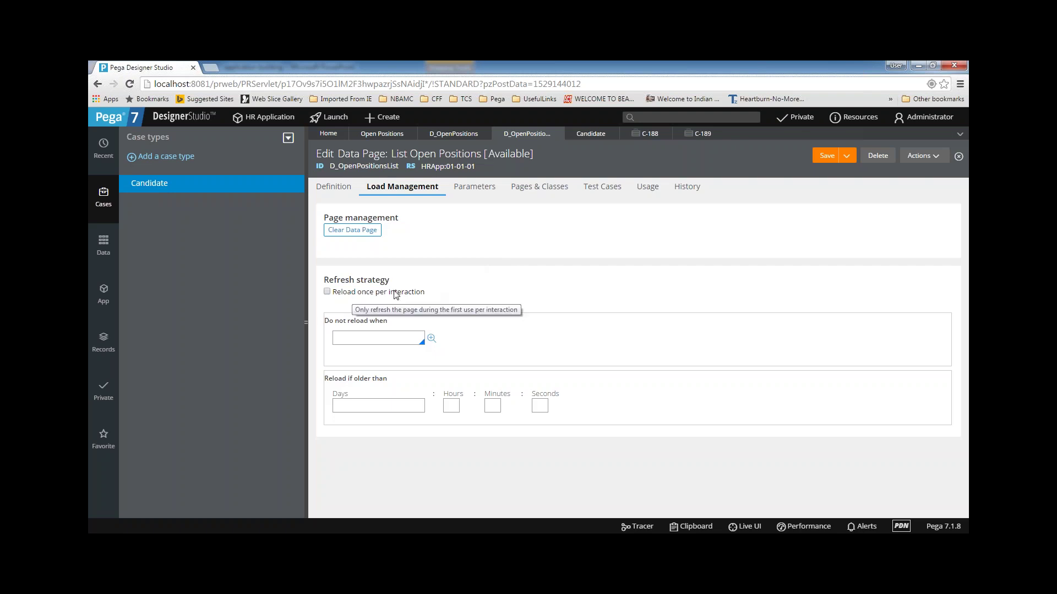
click(327, 292)
click(328, 293)
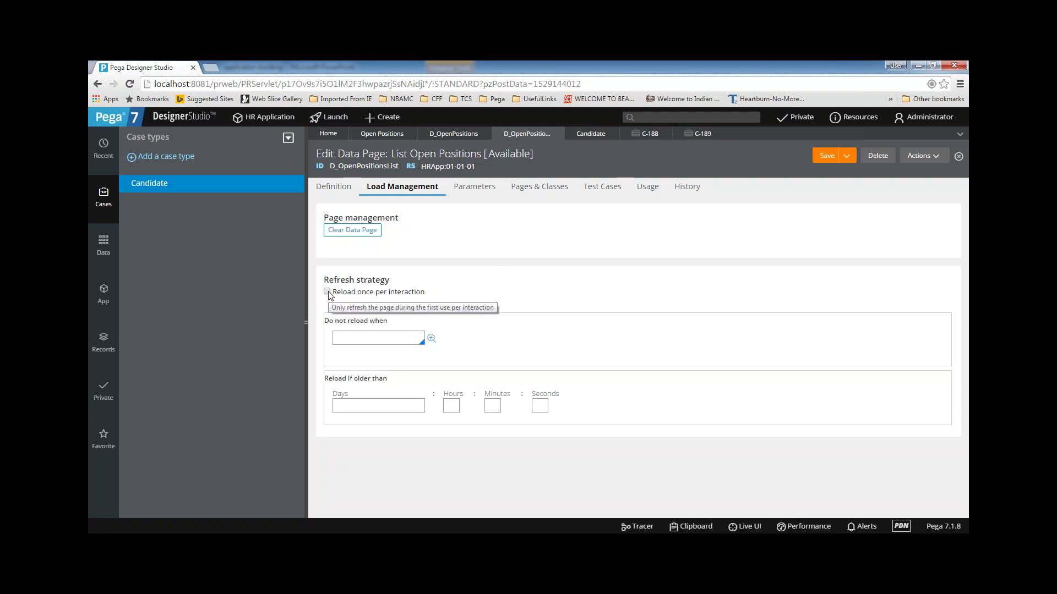
click(339, 406)
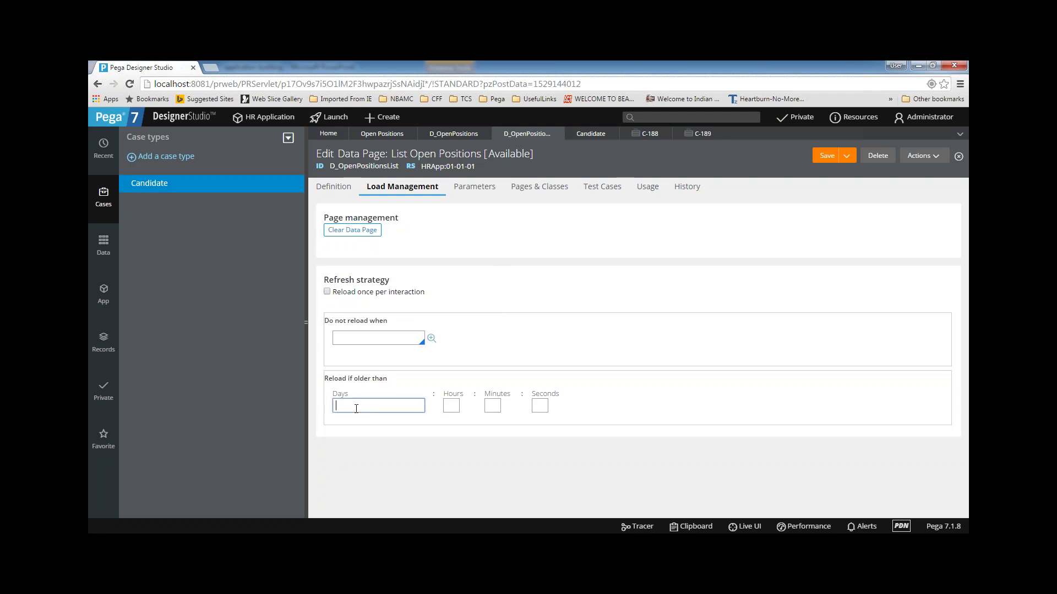
click(327, 293)
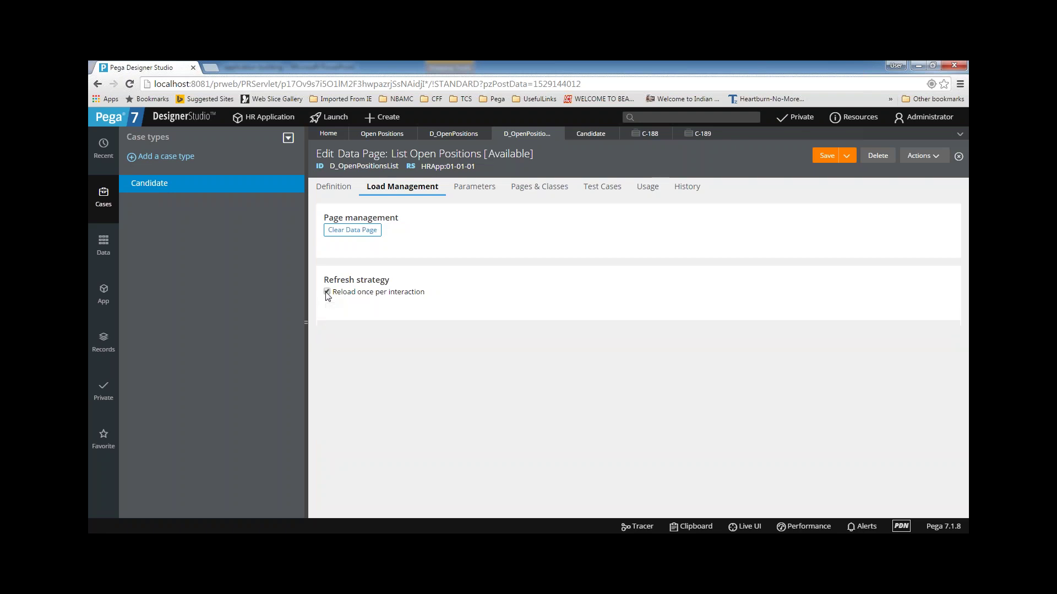
click(327, 292)
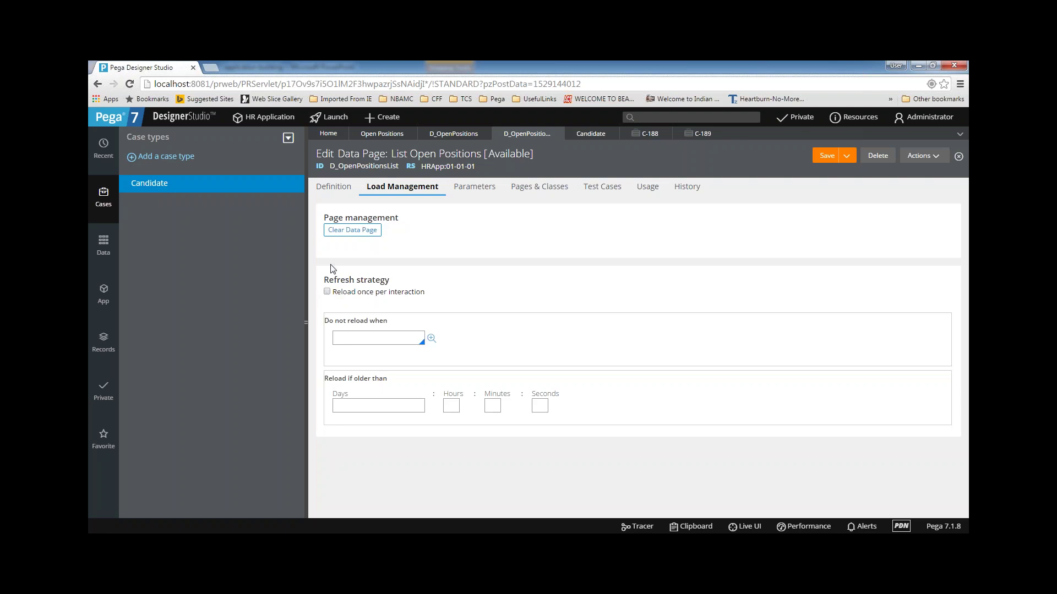
- Enable Reload once per interaction and return to the definition settings to highlight the DataTableEditorReport source name
click(327, 292)
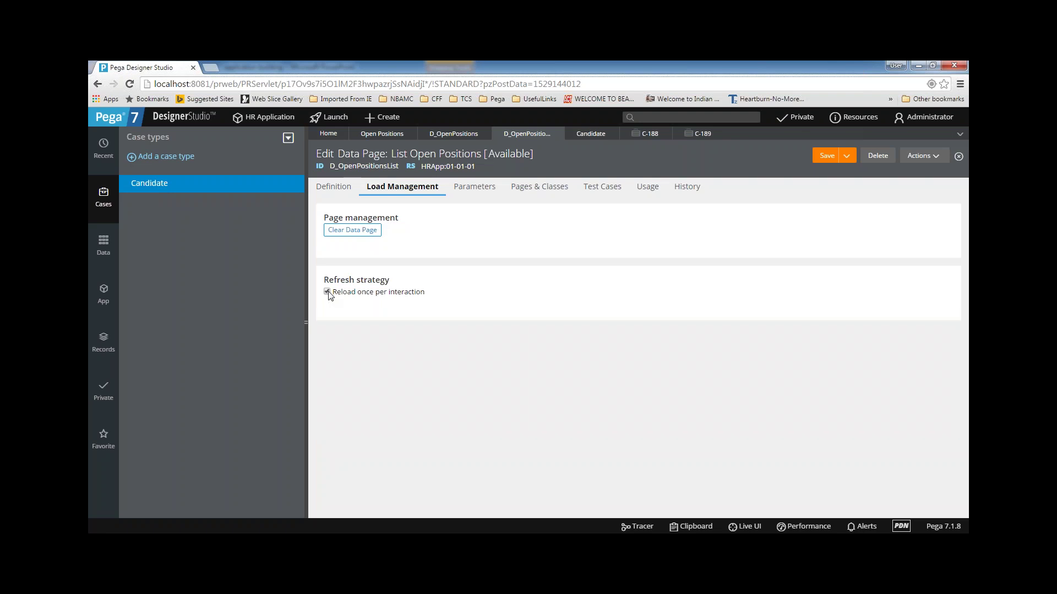
click(335, 187)
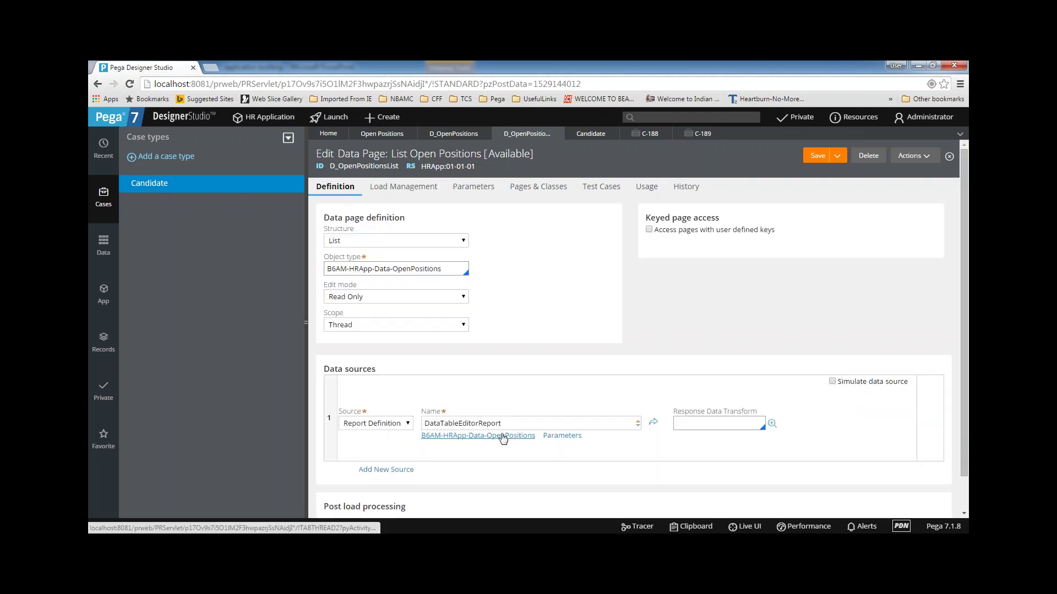
double_click(484, 423)
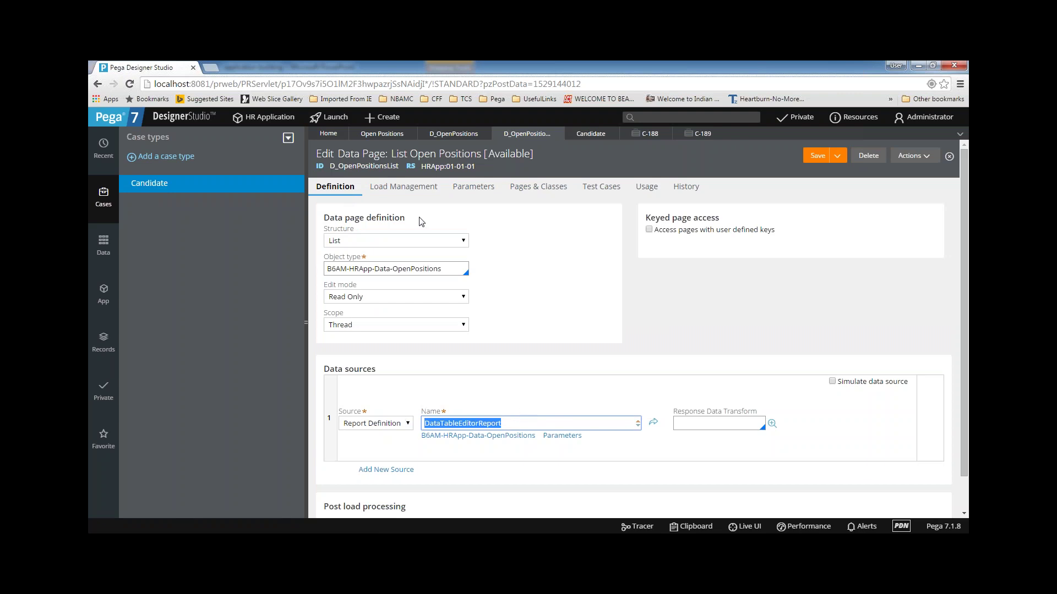
- Disable Reload once per interaction in the refresh strategy of the List Open Positions data page
click(381, 187)
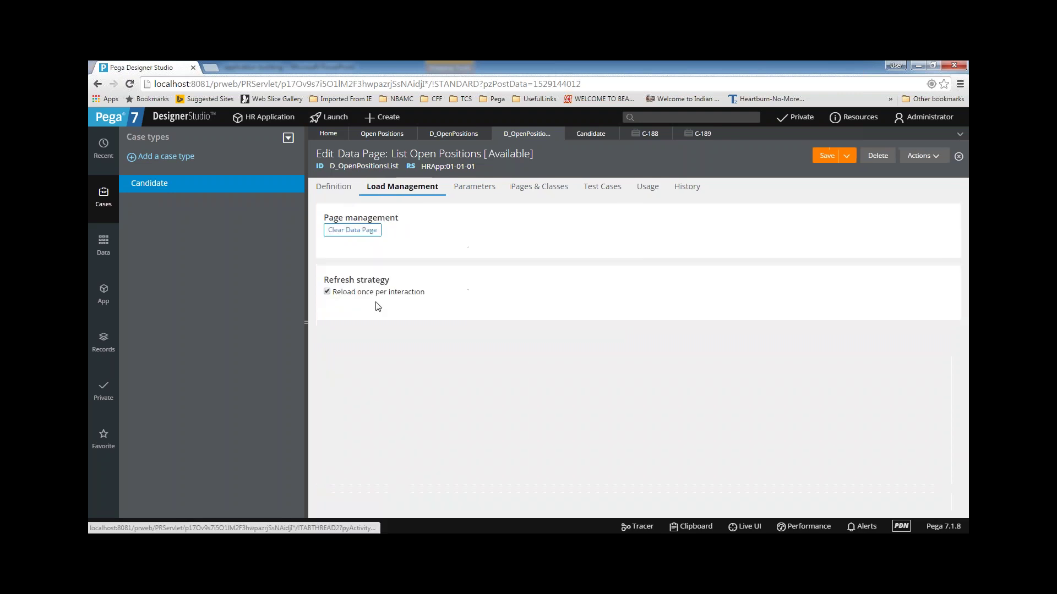
click(327, 293)
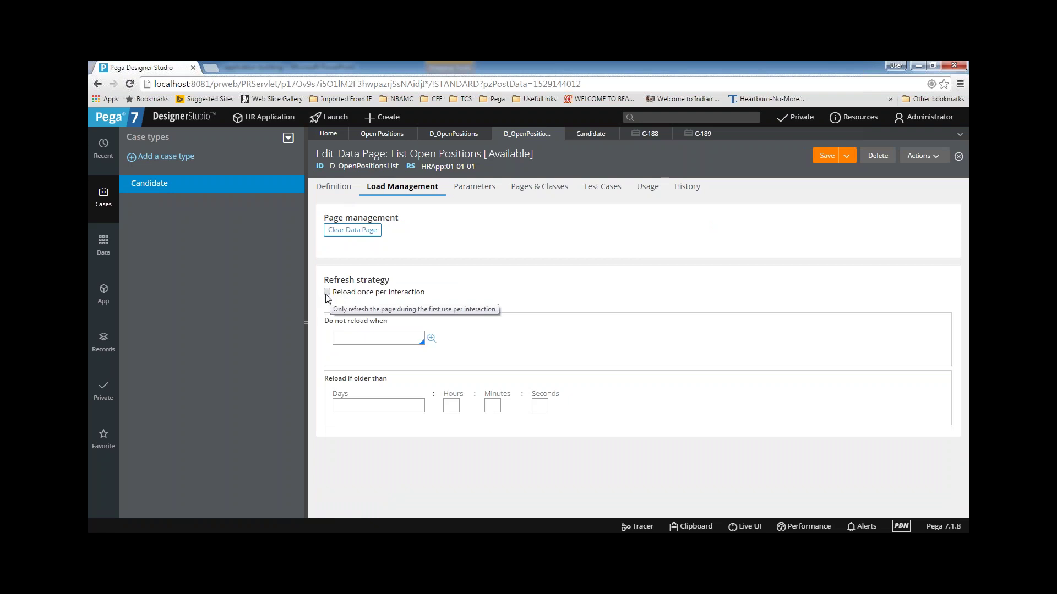
click(327, 292)
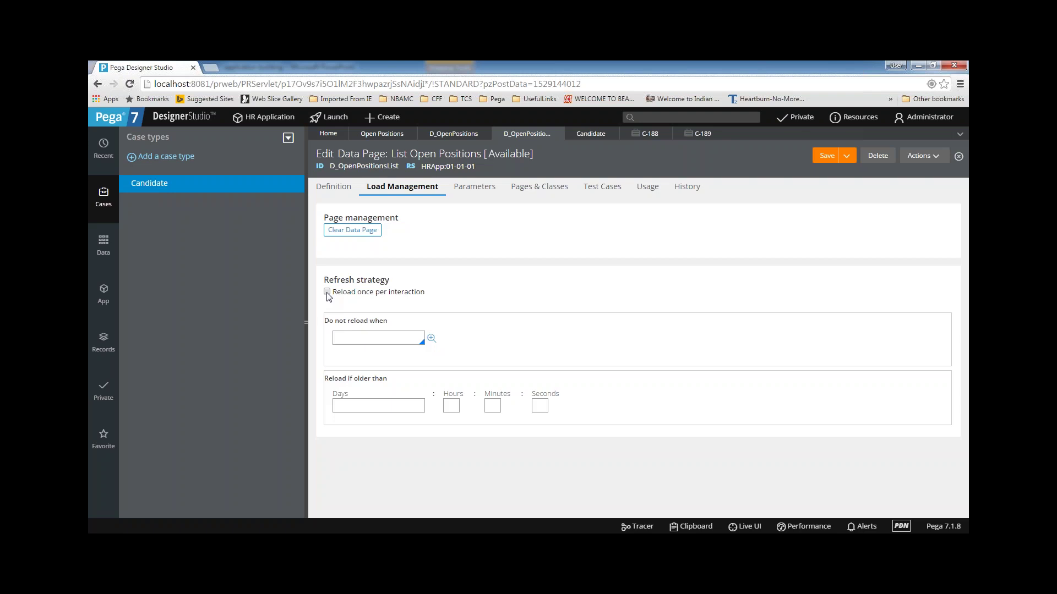
click(328, 292)
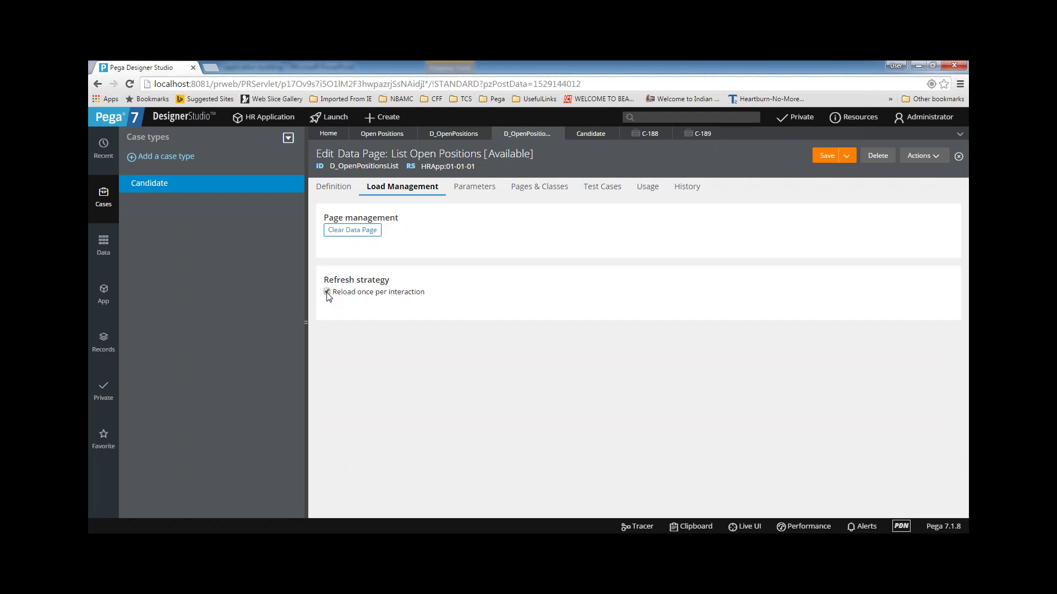
click(328, 293)
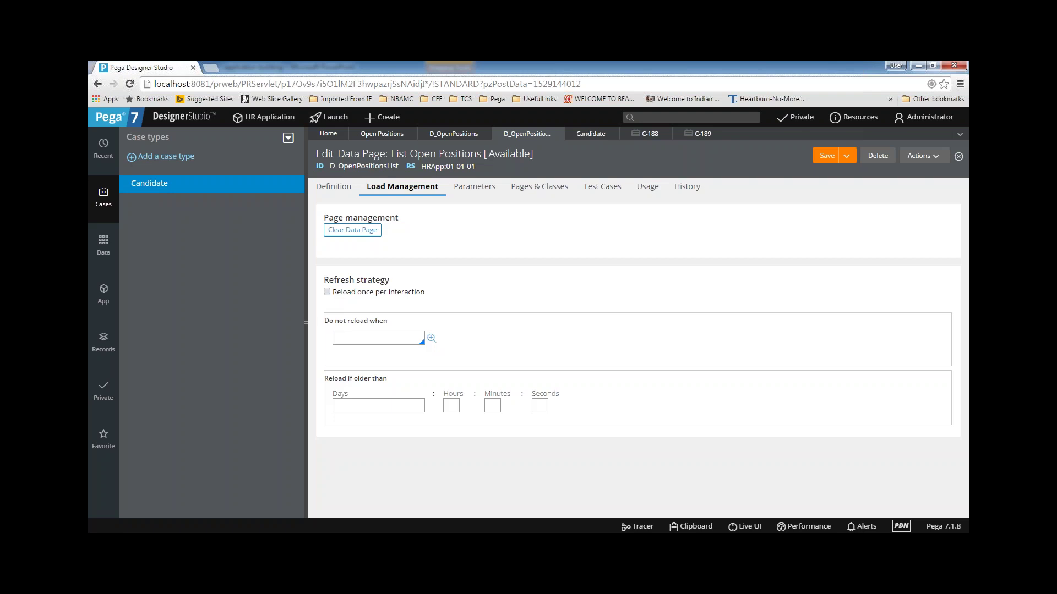
- Examine the Do not reload when condition field in the refresh strategy alongside the Reload once per interaction option
click(352, 335)
double_click(378, 321)
click(368, 339)
double_click(369, 322)
click(364, 339)
double_click(354, 322)
double_click(406, 293)
click(455, 309)
click(402, 334)
- Examine the days, hours, minutes and seconds fields under Reload if older than
click(356, 405)
click(449, 405)
double_click(450, 403)
click(449, 405)
drag(450, 406, 462, 408)
click(458, 409)
click(454, 407)
double_click(454, 407)
click(453, 407)
double_click(458, 406)
click(375, 407)
click(454, 406)
key(BackSpace)
click(393, 401)
click(540, 406)
click(369, 405)
click(540, 406)
click(387, 408)
- Compare the parameters of the List Open Positions and Open Positions data pages, highlighting the ReqID name and description
click(471, 190)
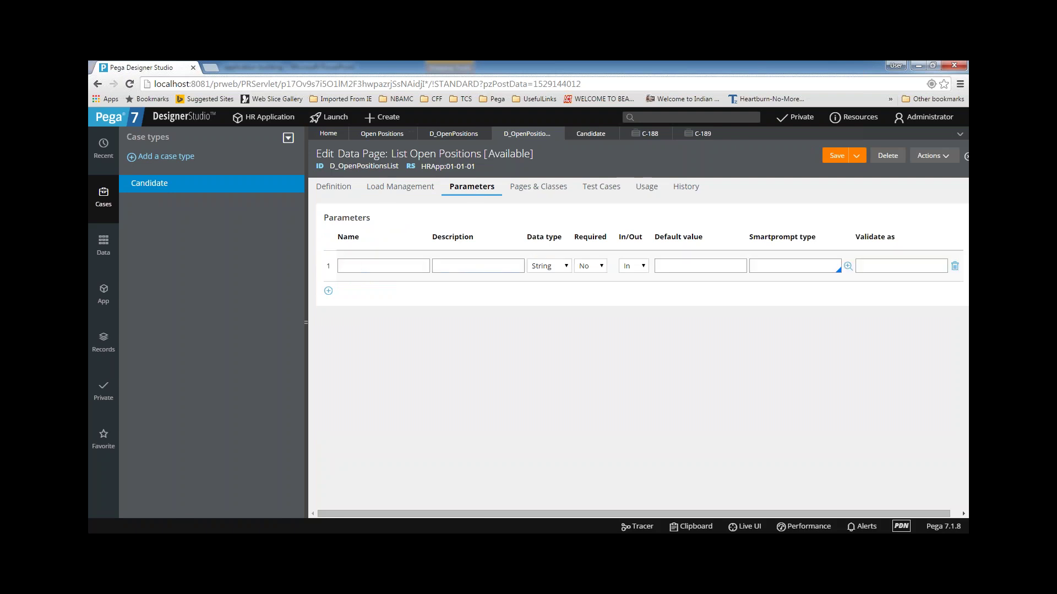
click(446, 136)
click(468, 185)
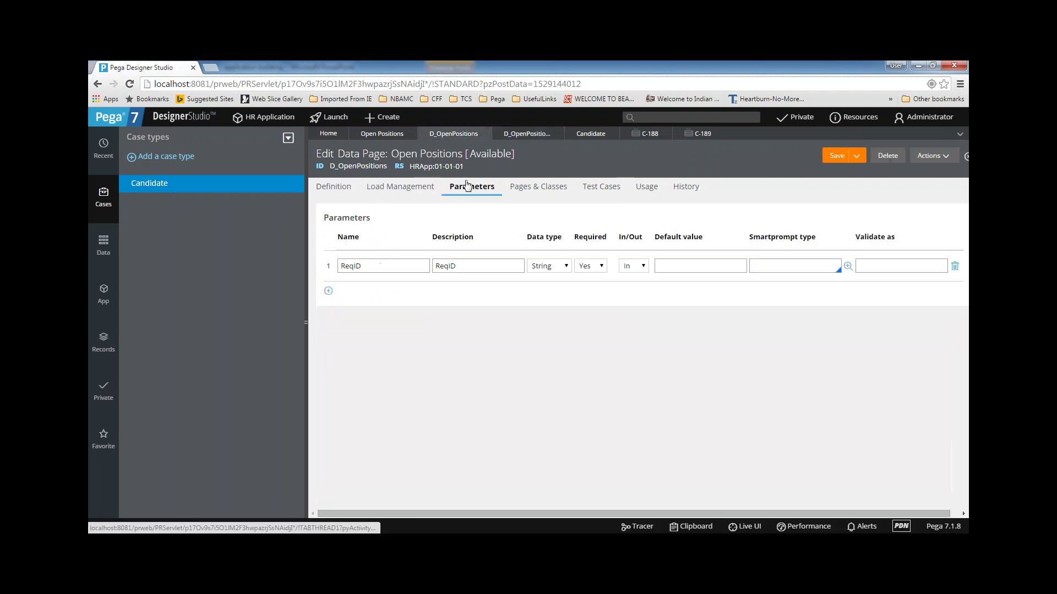
double_click(389, 264)
drag(457, 266, 435, 265)
drag(363, 266, 343, 268)
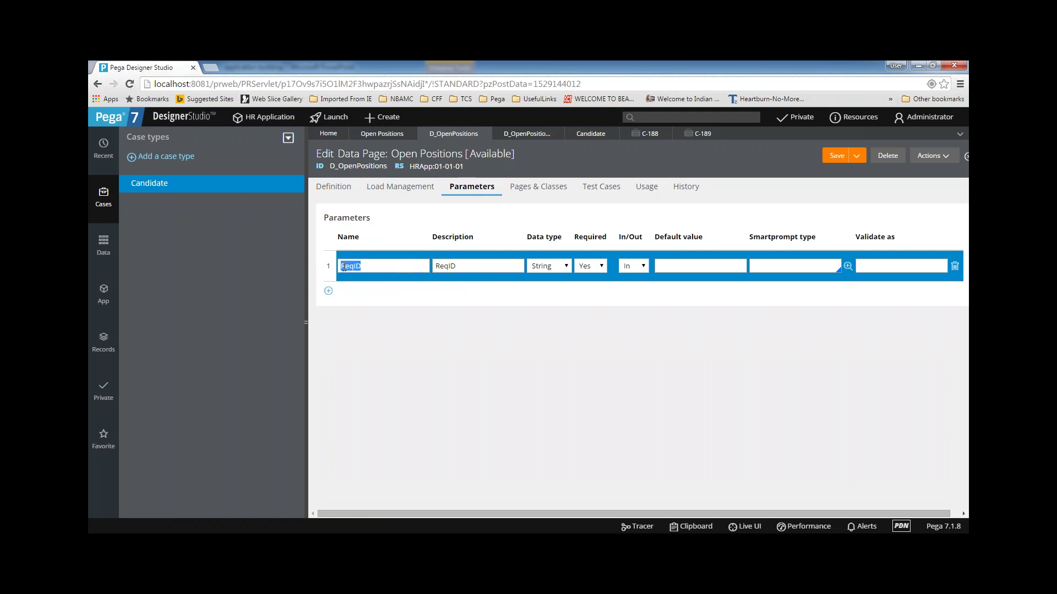
click(337, 187)
click(471, 187)
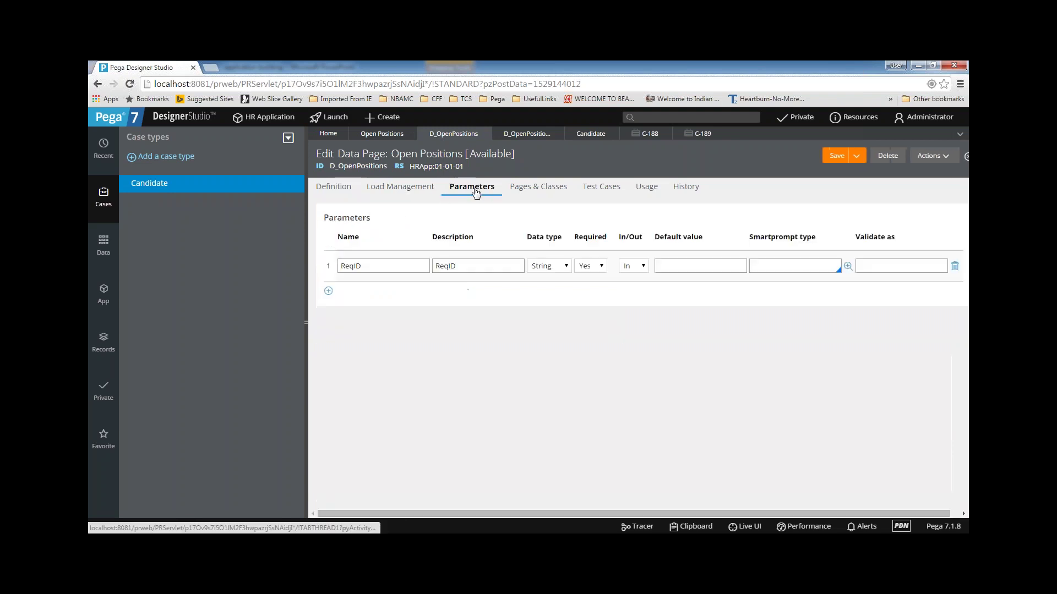
double_click(455, 264)
drag(446, 266, 385, 266)
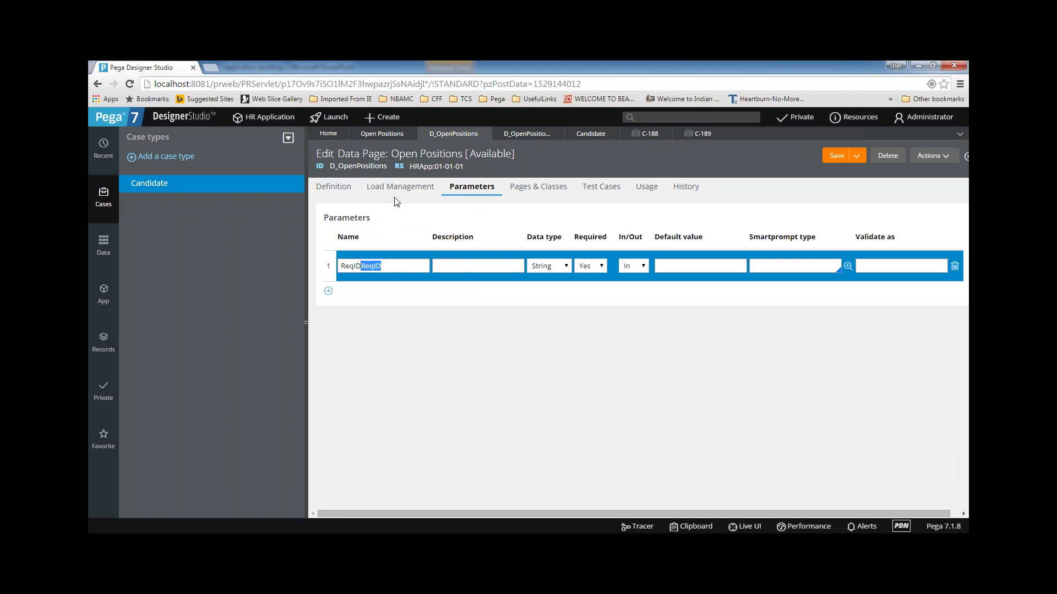
- Examine how the Open Positions lookup source maps the ReqID class key to param.ReqID, and close the parameters window
click(335, 187)
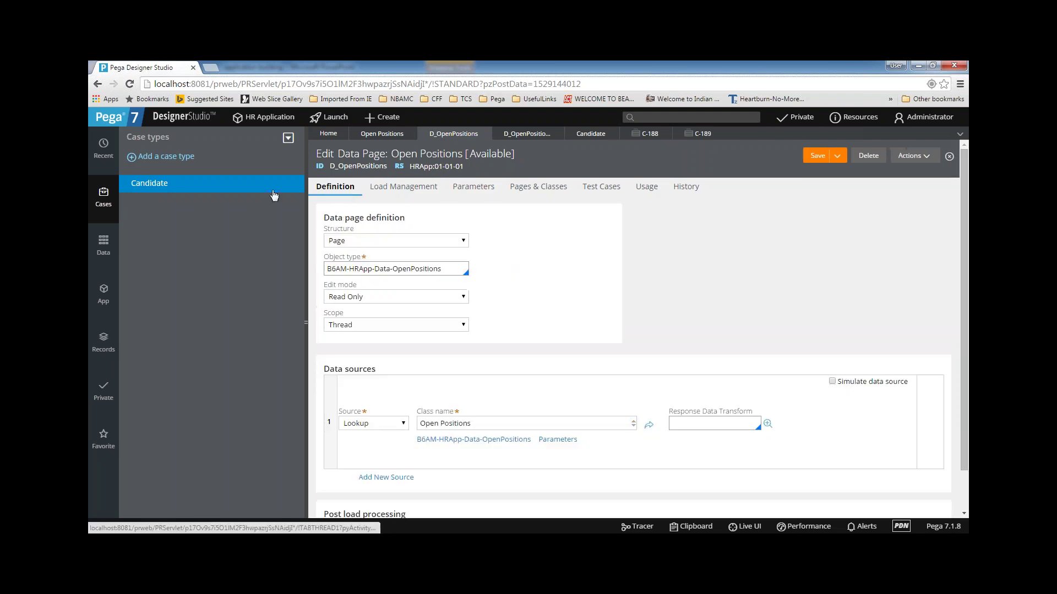
click(564, 440)
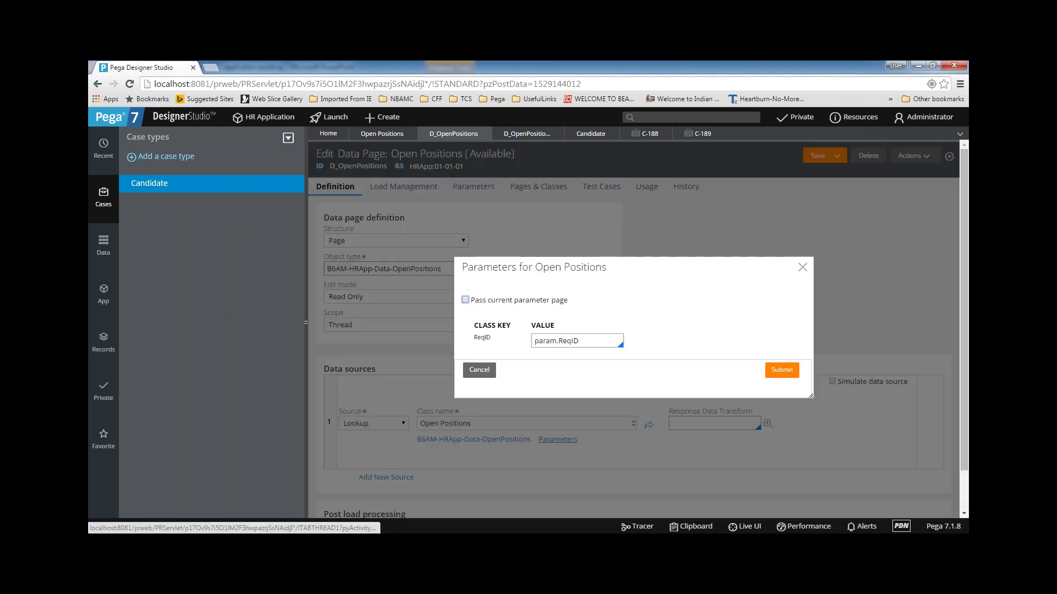
click(586, 345)
double_click(587, 345)
click(588, 345)
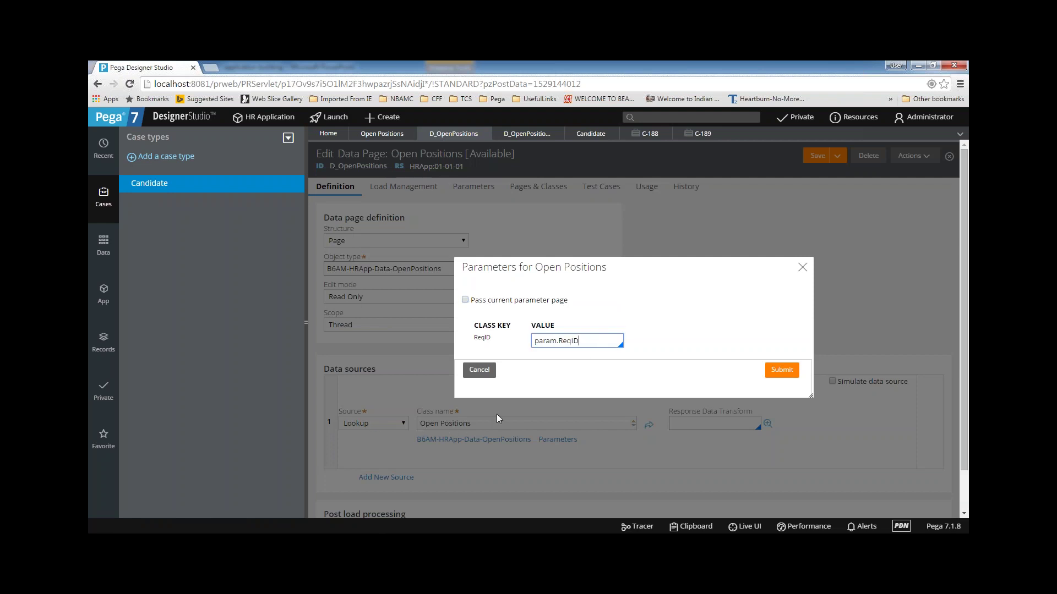
double_click(588, 341)
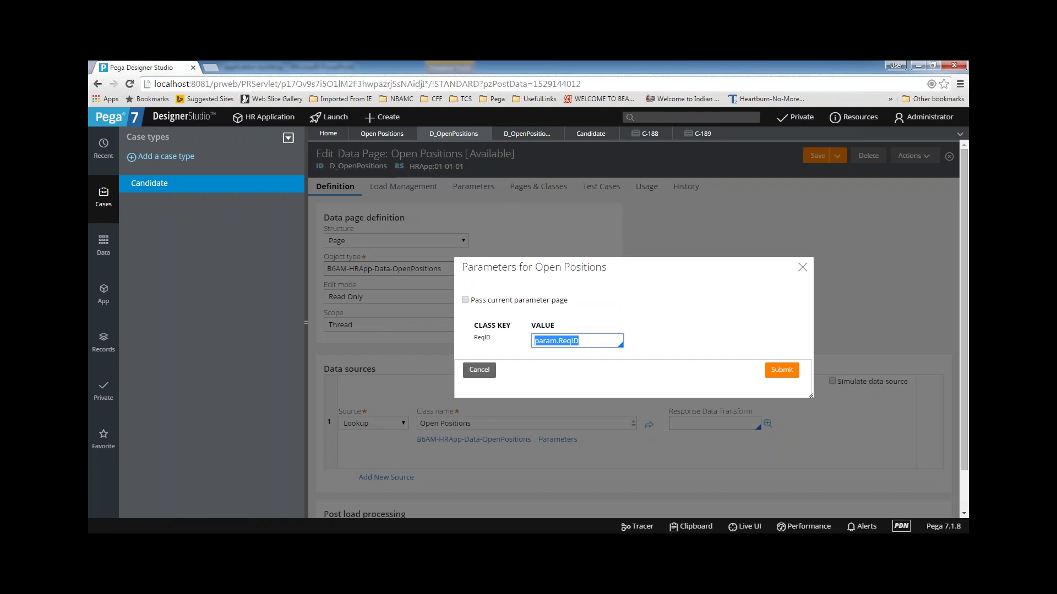
double_click(559, 342)
double_click(485, 337)
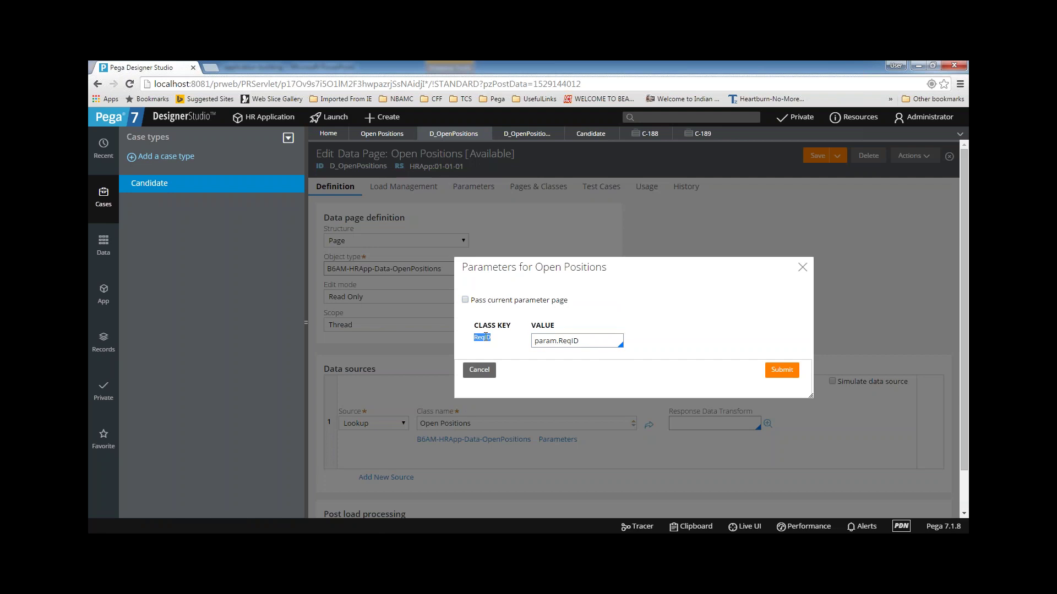
click(802, 269)
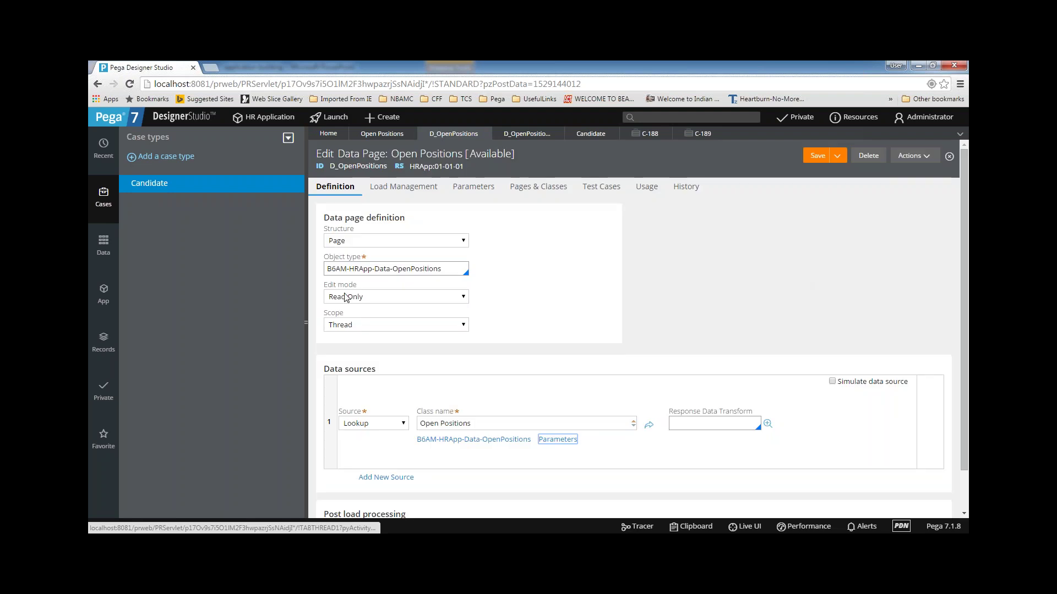
- Look through the pages and classes, test cases and usage of the Open Positions data page
click(538, 187)
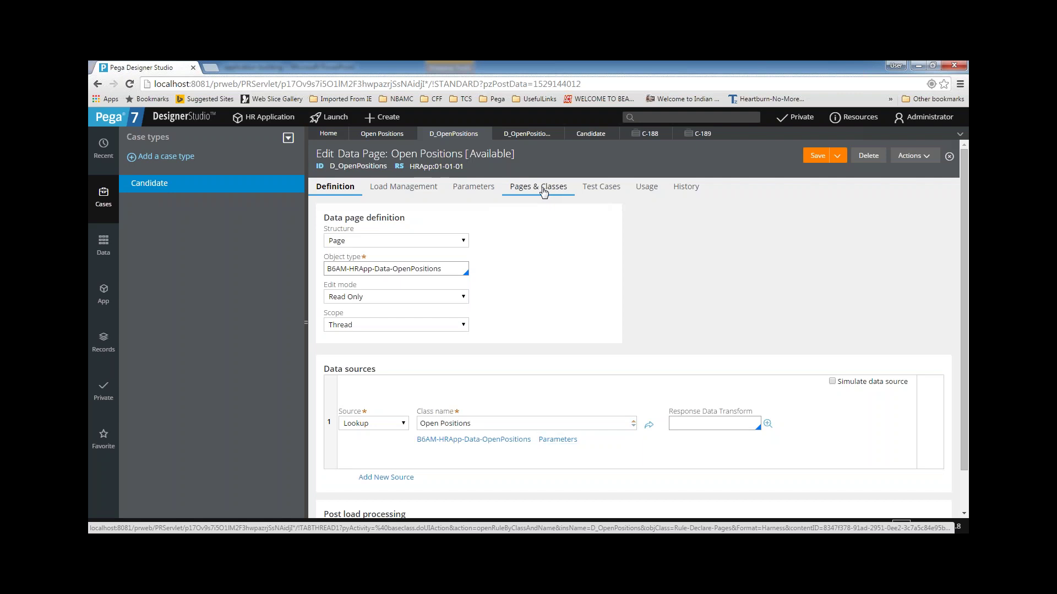
click(612, 187)
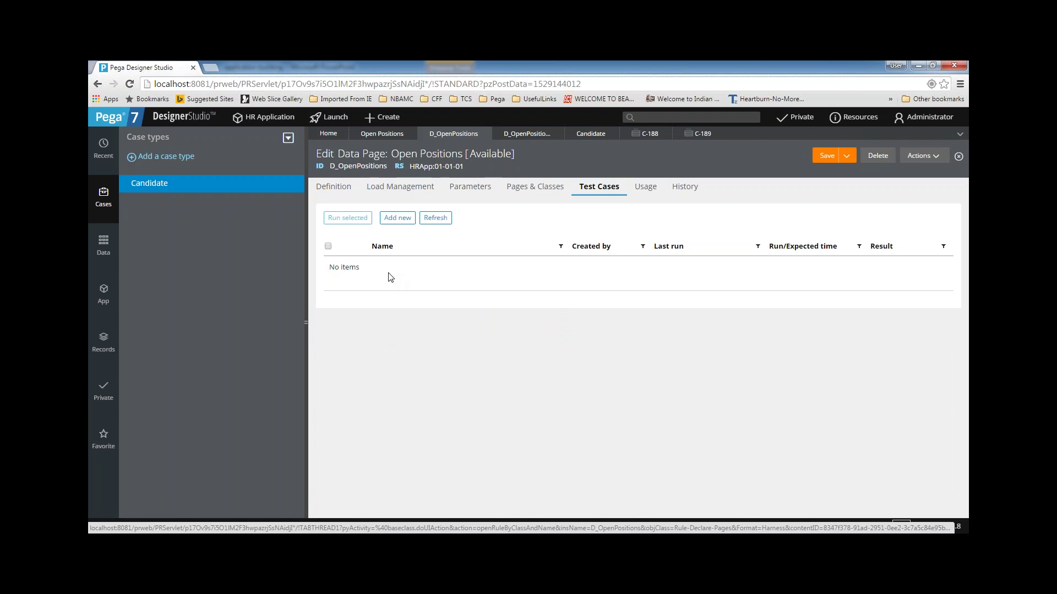
click(649, 193)
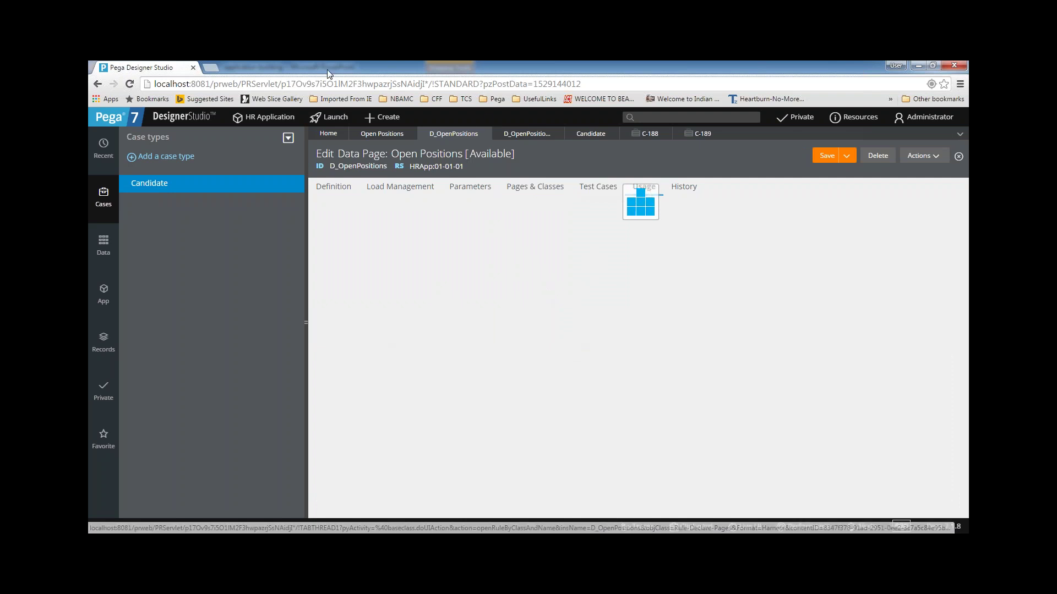
- Bring up candidate case C-188 and point out its Applied Position for field
click(371, 135)
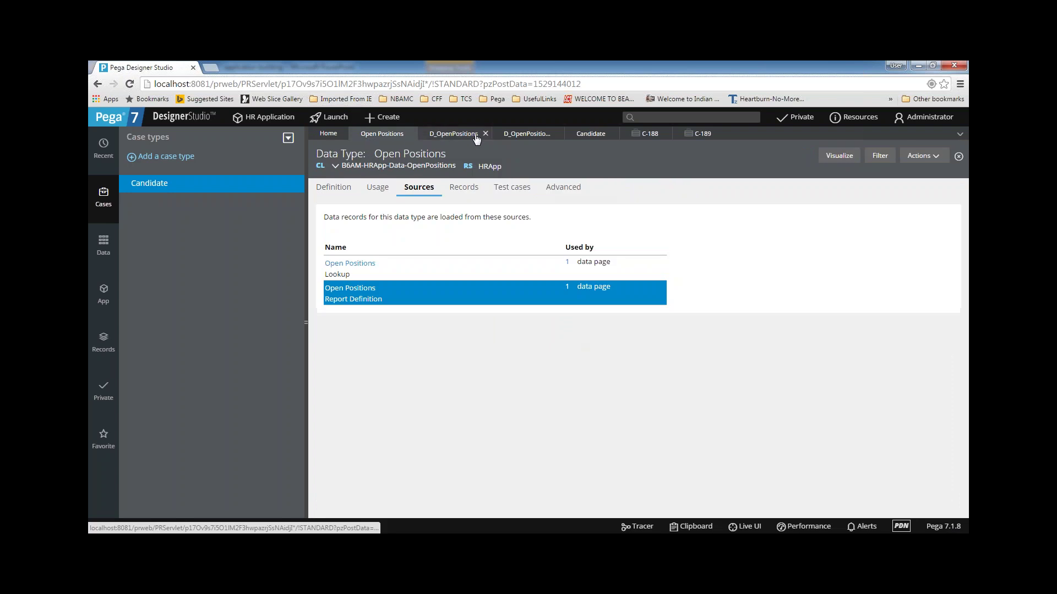
click(518, 137)
click(637, 135)
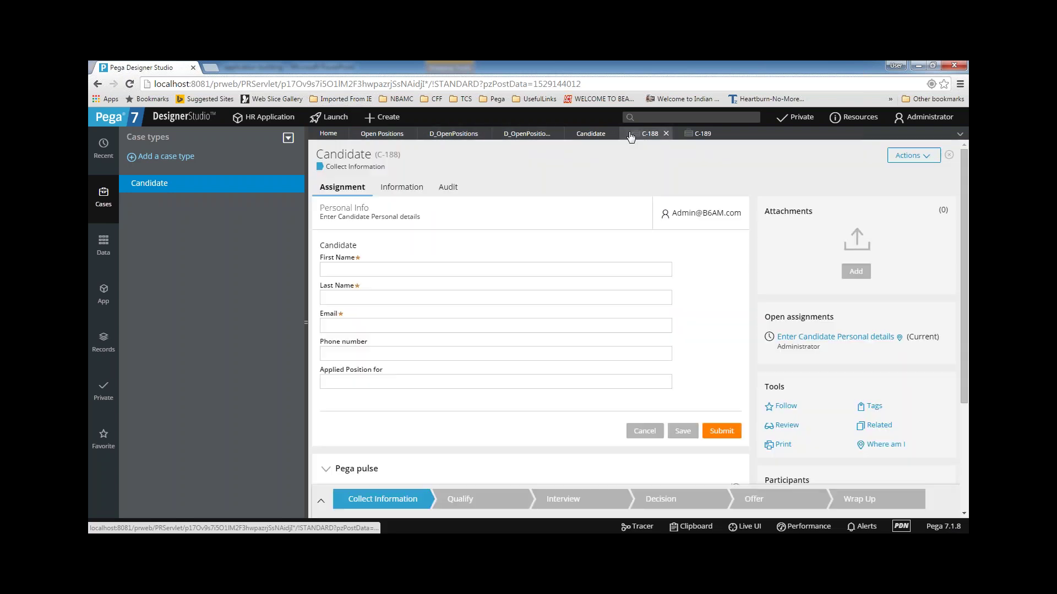
click(344, 385)
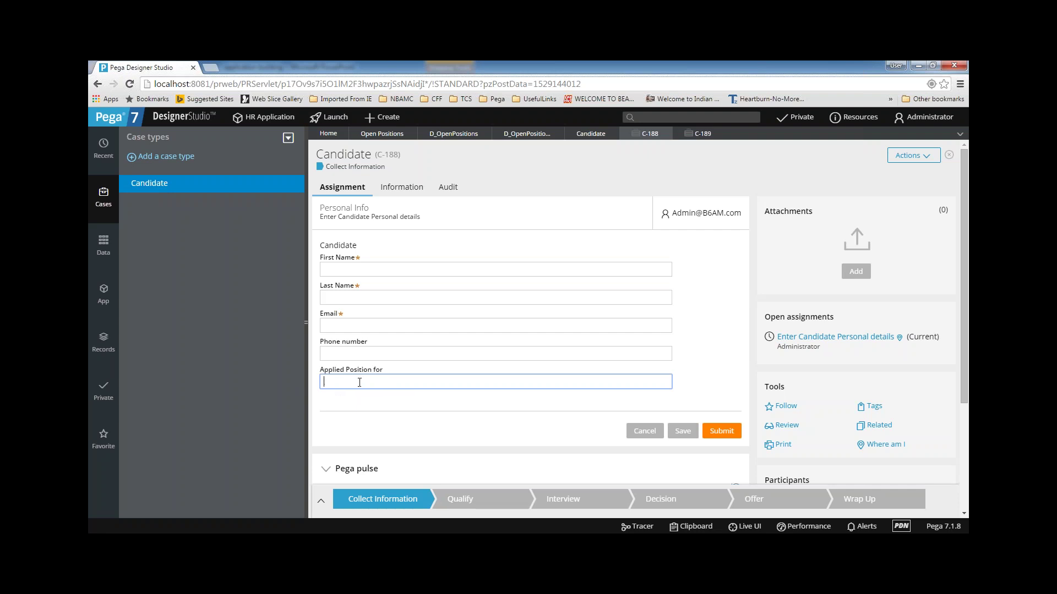
scroll(474, 368, down, 2)
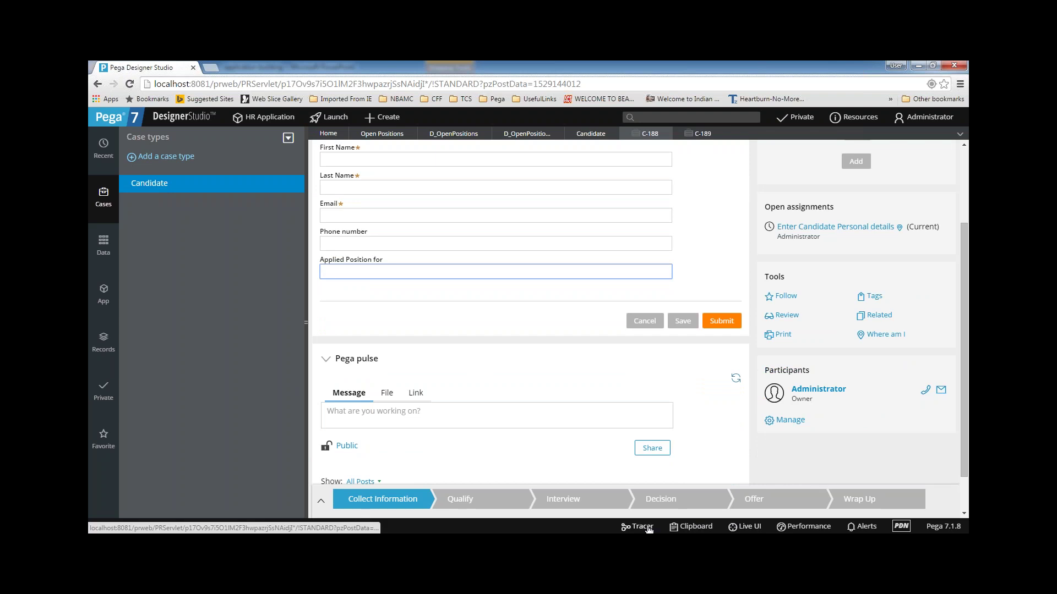
- Inspect the Applied Position for field with Live UI and try to open its .AppliedPositionFor property
click(744, 527)
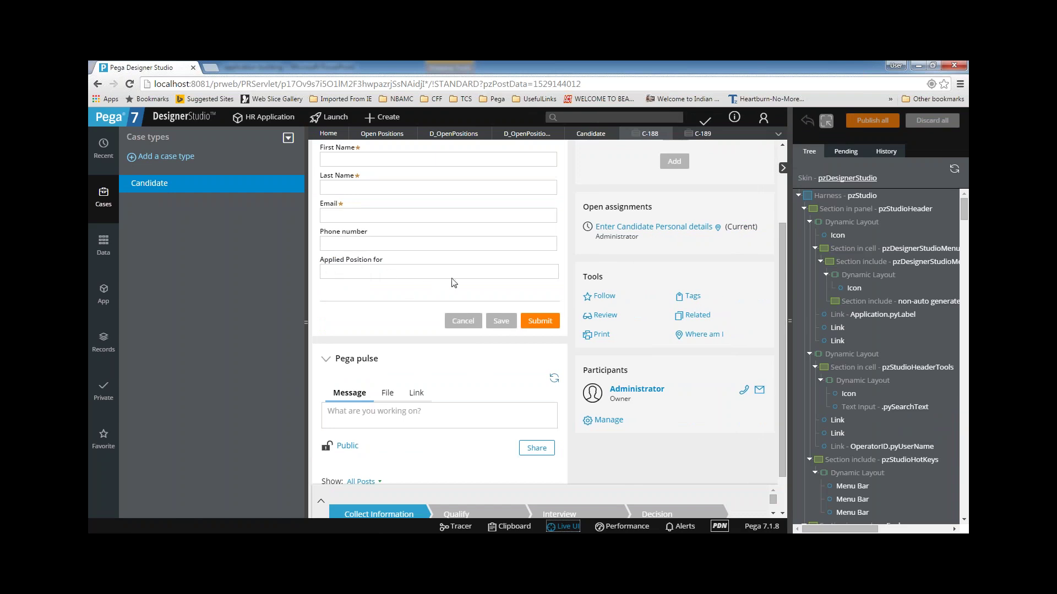
click(364, 272)
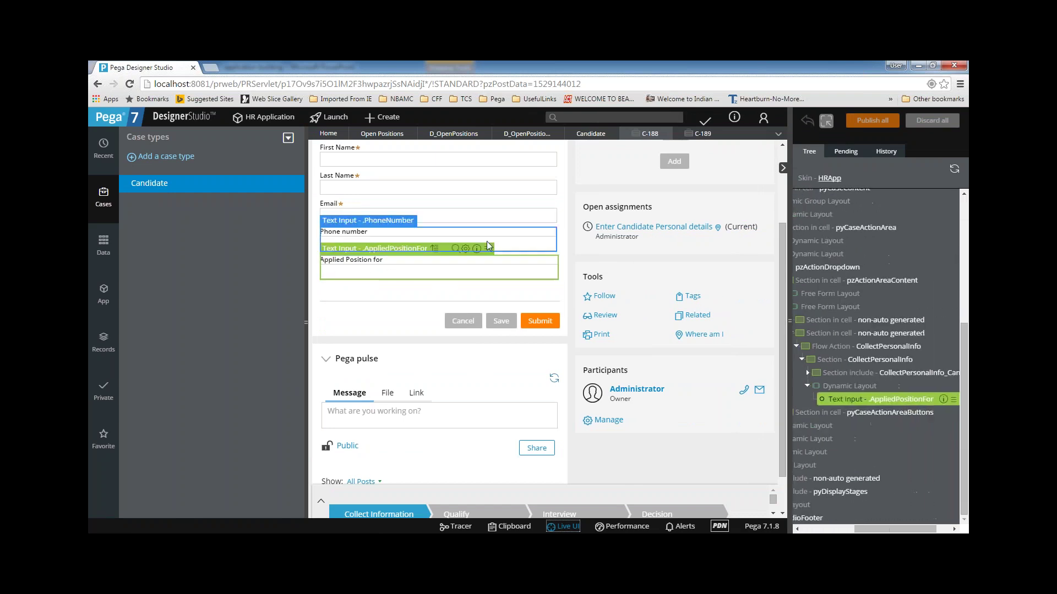
mouse_move(480, 253)
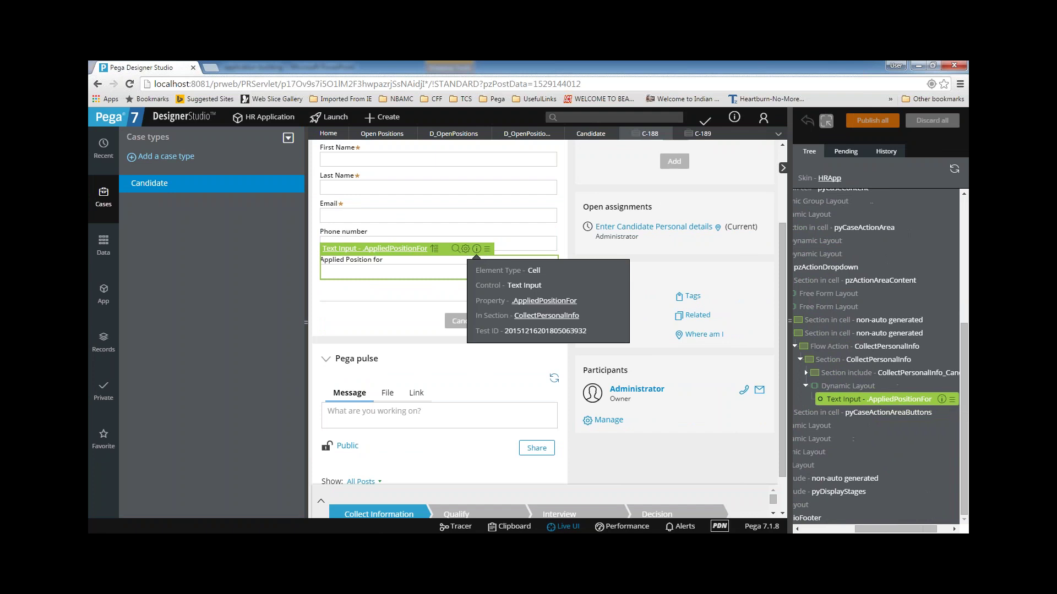
click(544, 301)
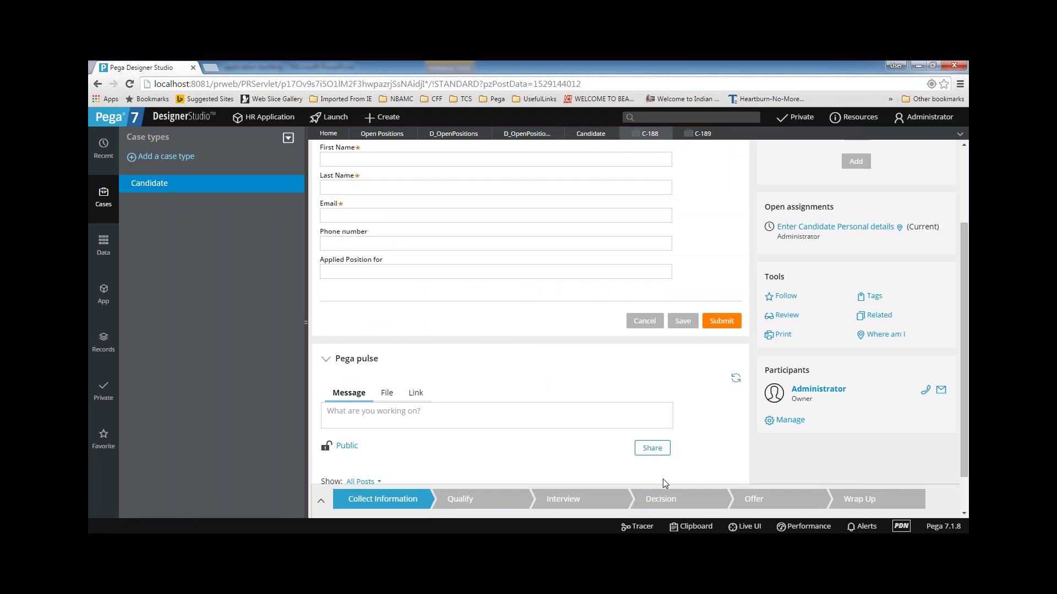
- Open the CollectPersonalInfo section rule from the Live UI details of the Applied Position for field
click(744, 527)
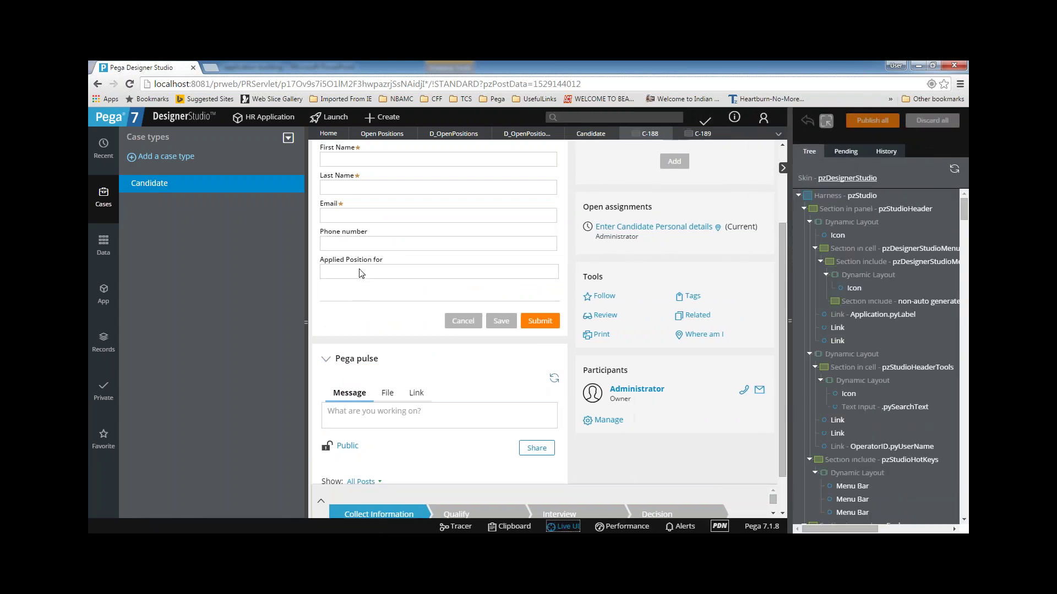
click(388, 270)
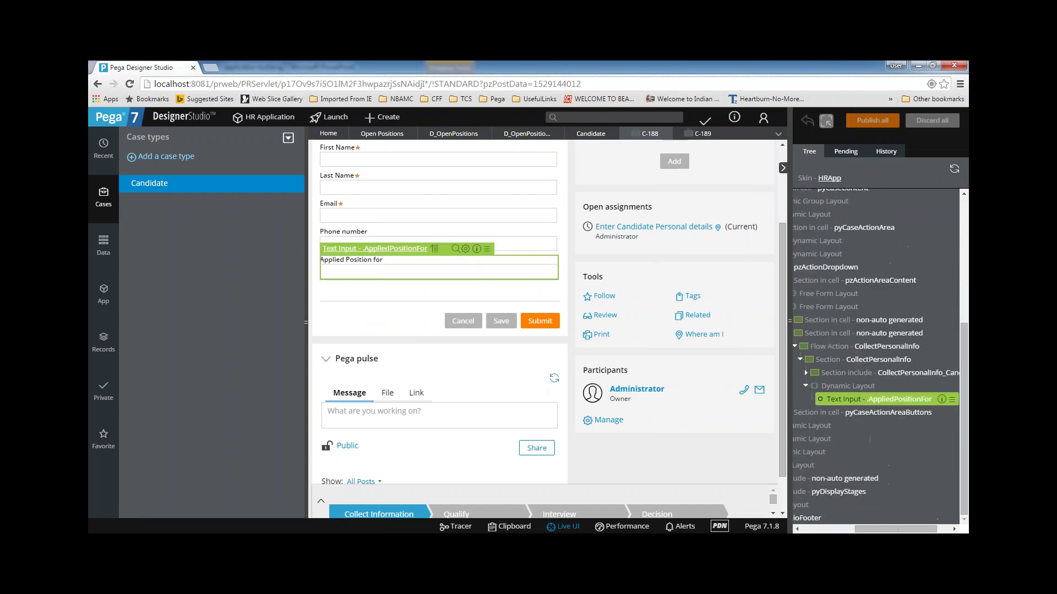
mouse_move(476, 249)
click(532, 316)
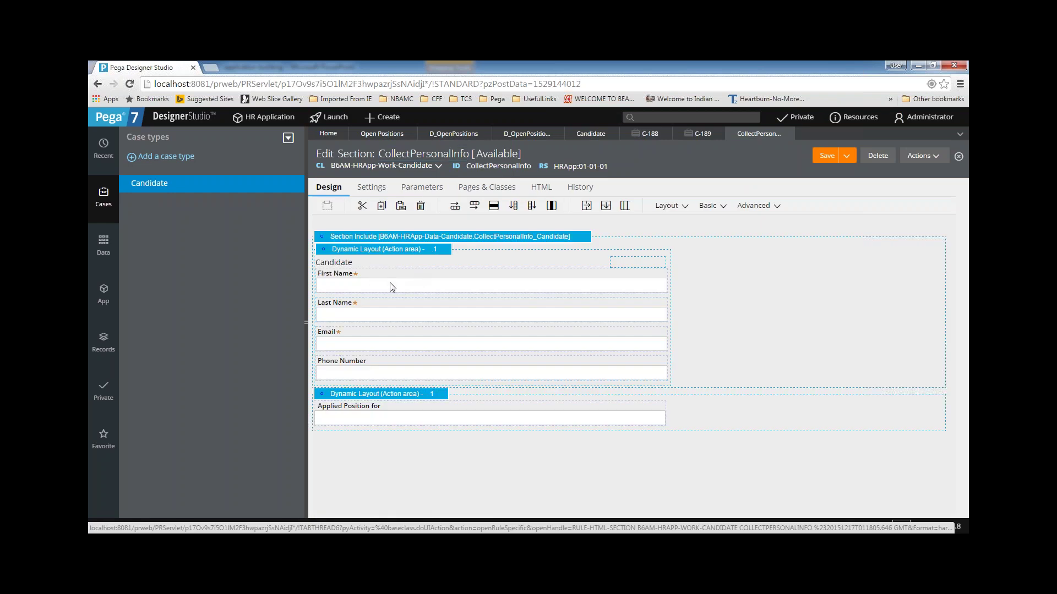
- Change the Applied Position for field's control to Dropdown in its cell properties and bring up the list source settings
click(393, 421)
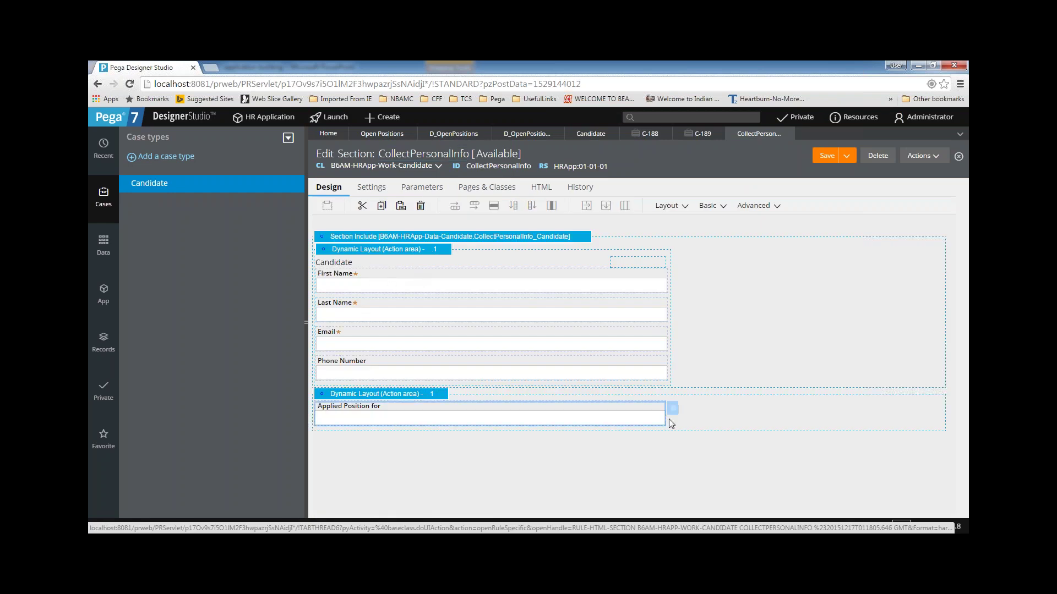
double_click(532, 339)
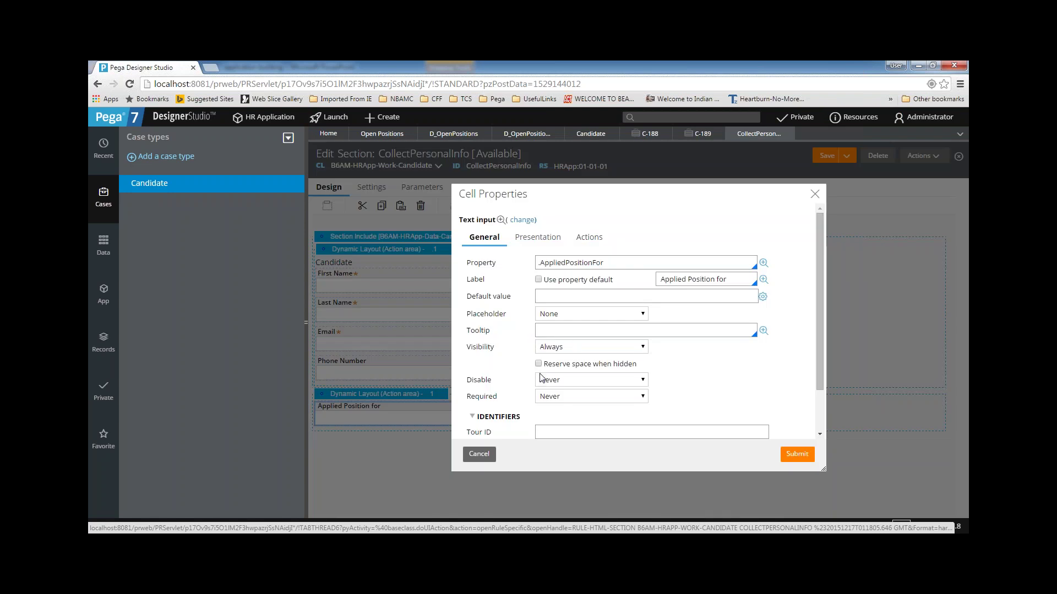
scroll(543, 363, down, 1)
scroll(510, 375, up, 1)
click(522, 220)
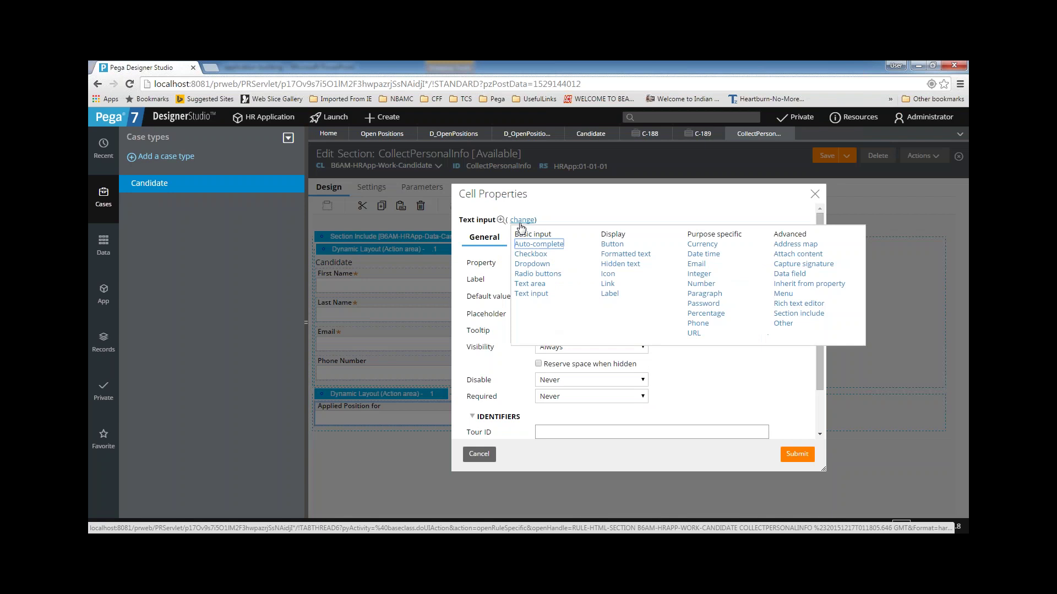
click(608, 213)
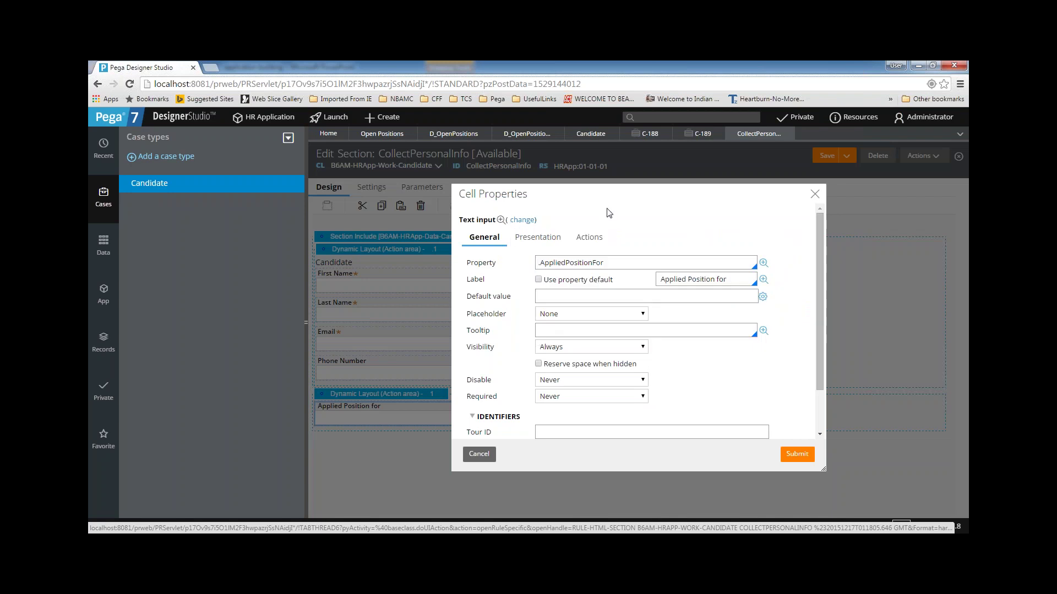
scroll(487, 300, down, 2)
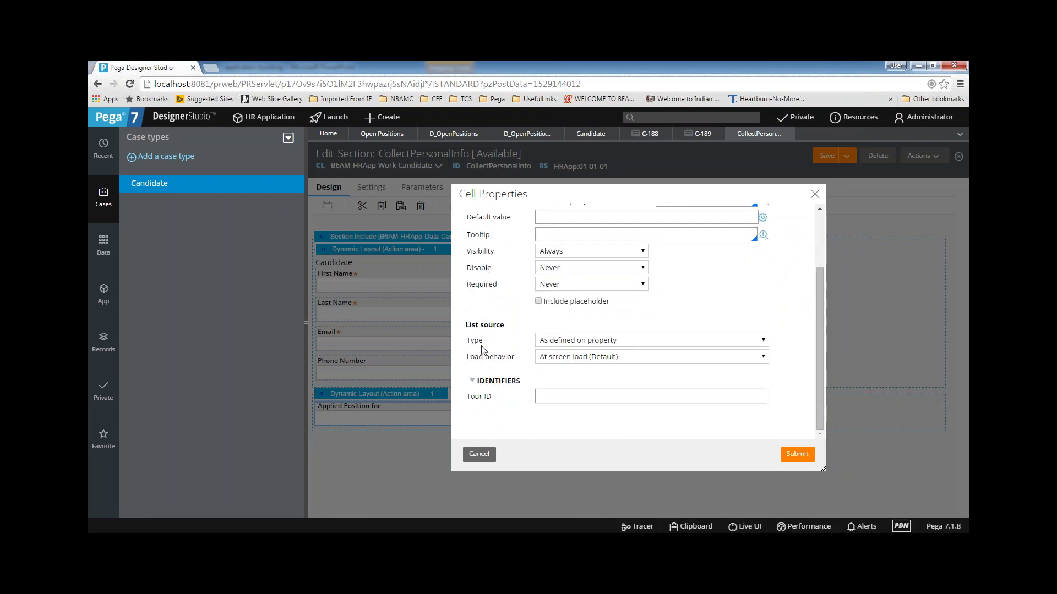
- Set the list source type of the Applied Position for dropdown to Data page
click(620, 345)
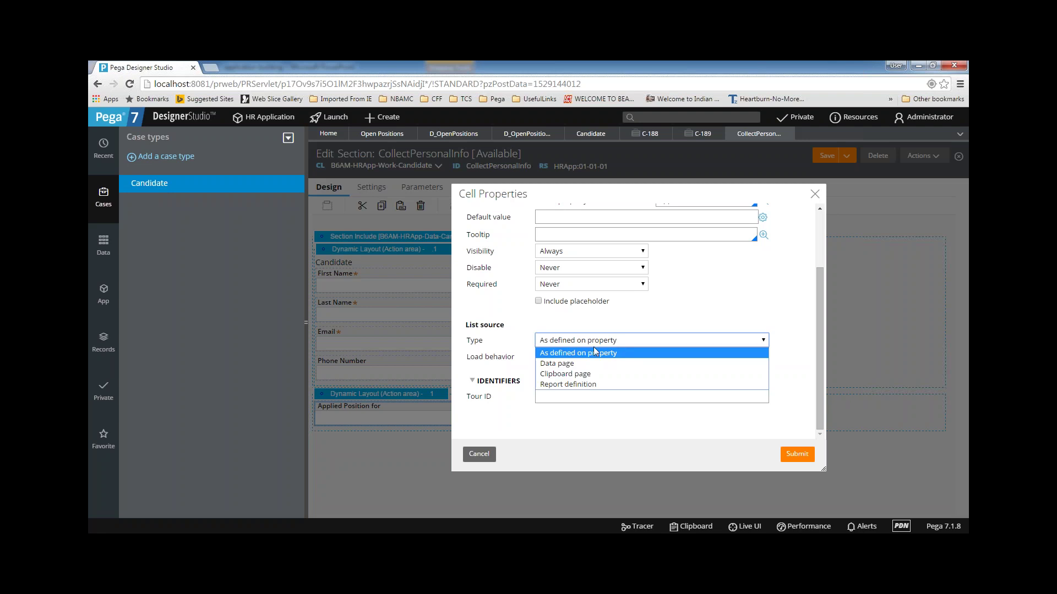
click(575, 365)
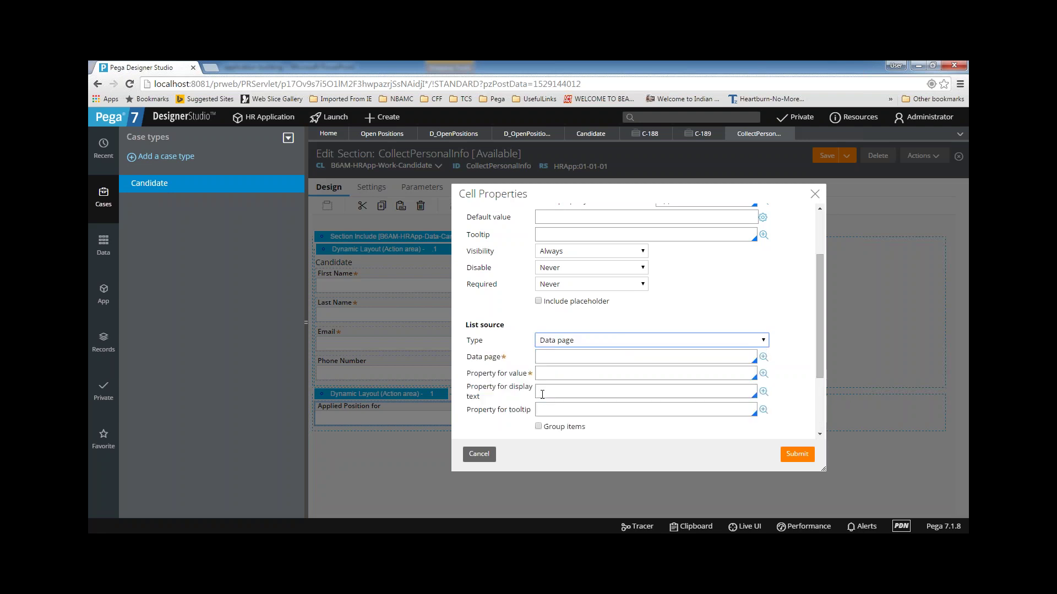
click(549, 356)
scroll(542, 347, up, 3)
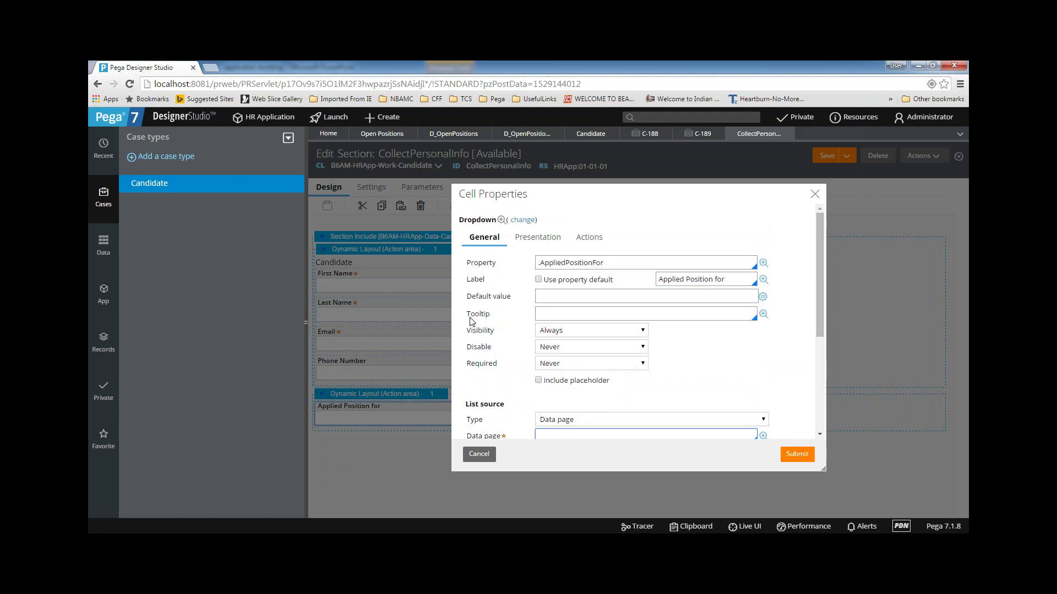
scroll(474, 323, down, 2)
scroll(575, 342, up, 2)
scroll(509, 416, down, 2)
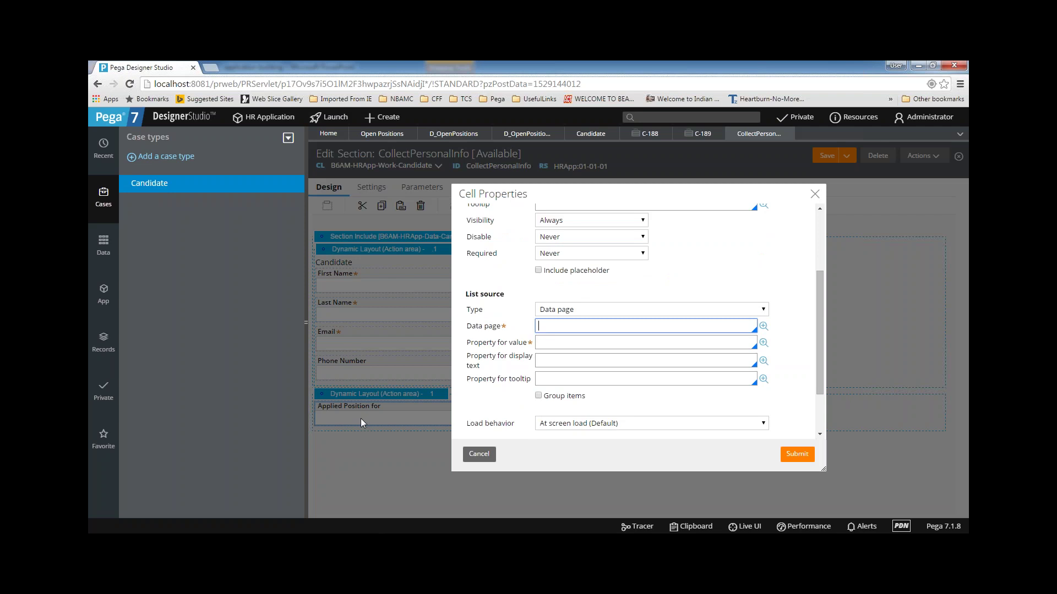
- Look through the list of available data pages for the Open Positions entries
key(Down)
scroll(586, 255, down, 4)
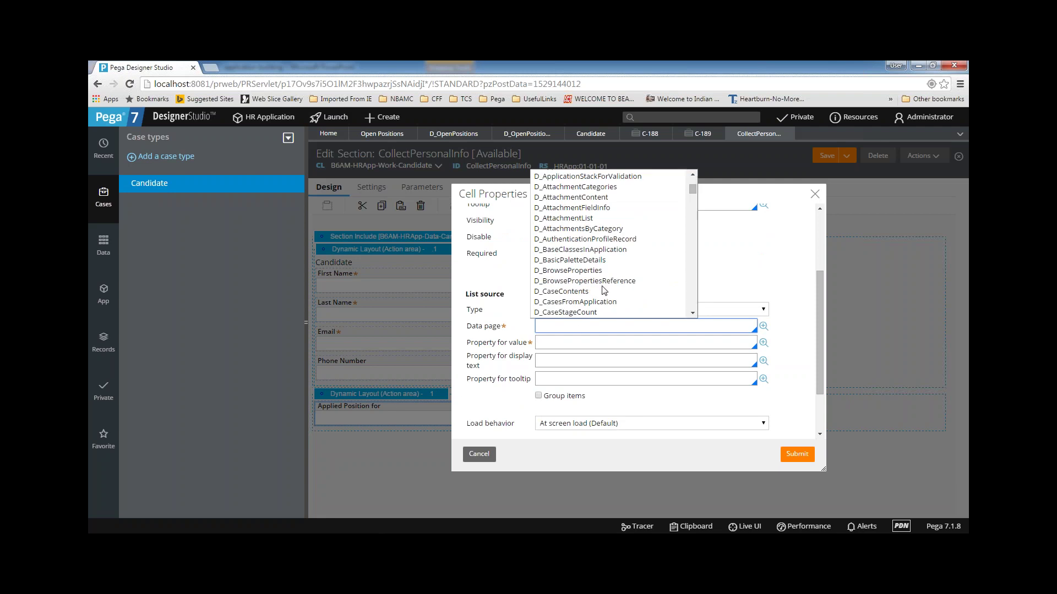
scroll(587, 255, down, 8)
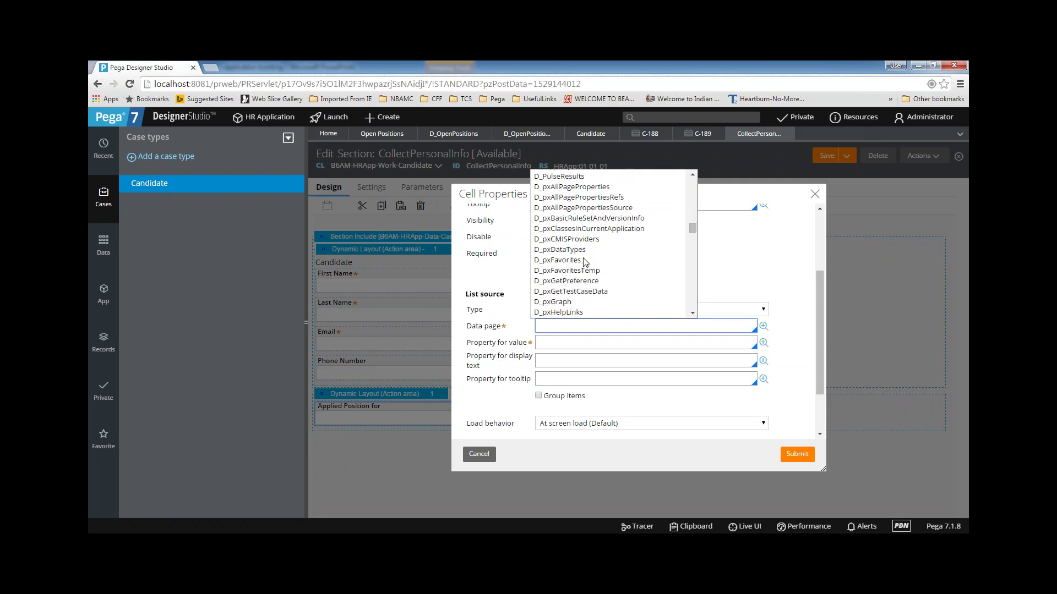
scroll(586, 263, down, 10)
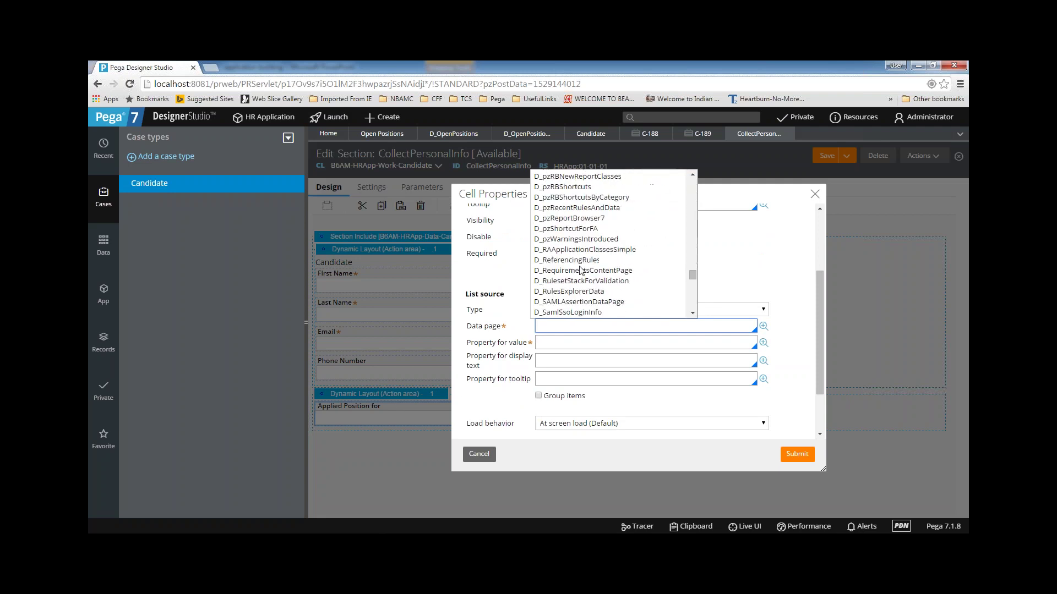
scroll(562, 271, down, 10)
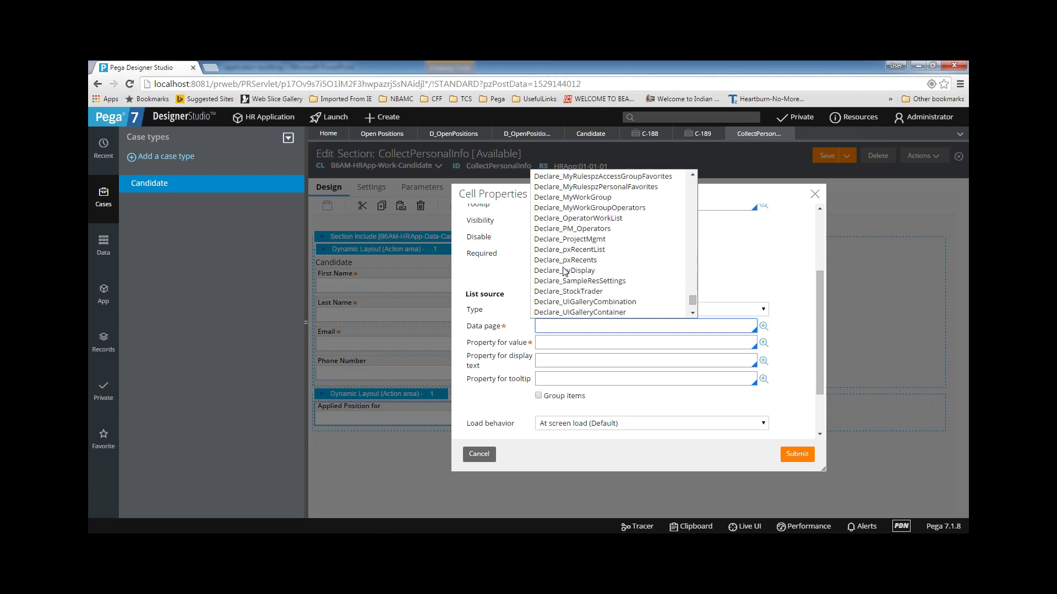
scroll(589, 273, up, 6)
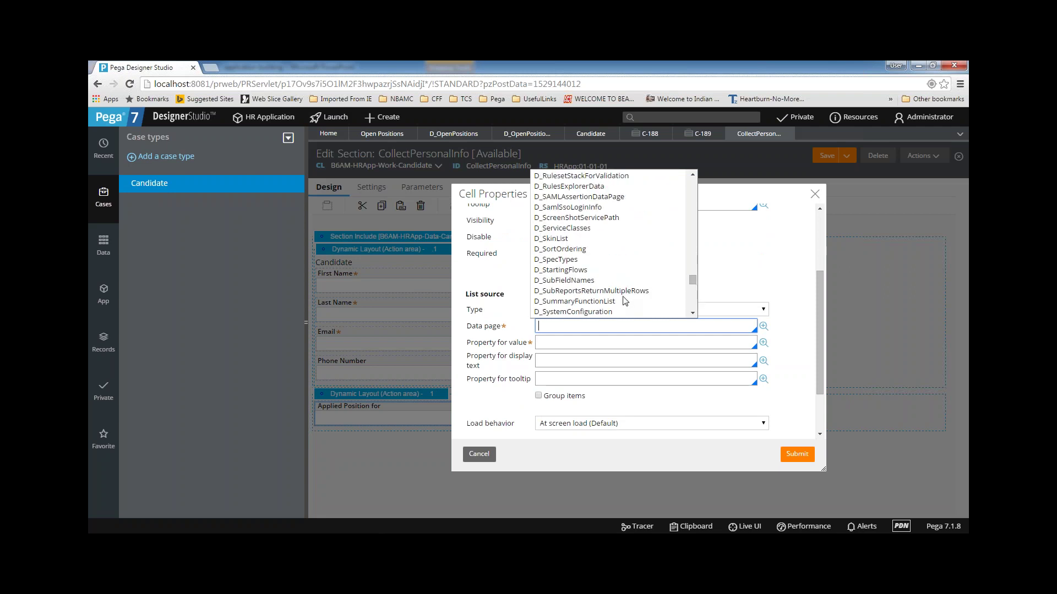
scroll(618, 277, down, 2)
scroll(547, 260, down, 1)
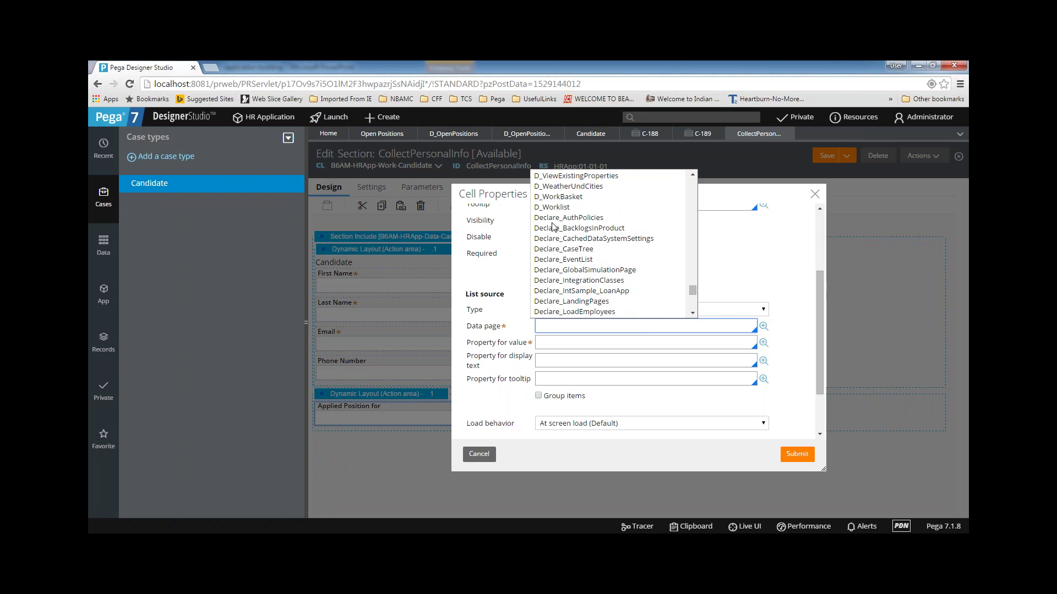
scroll(556, 230, up, 2)
scroll(549, 278, down, 1)
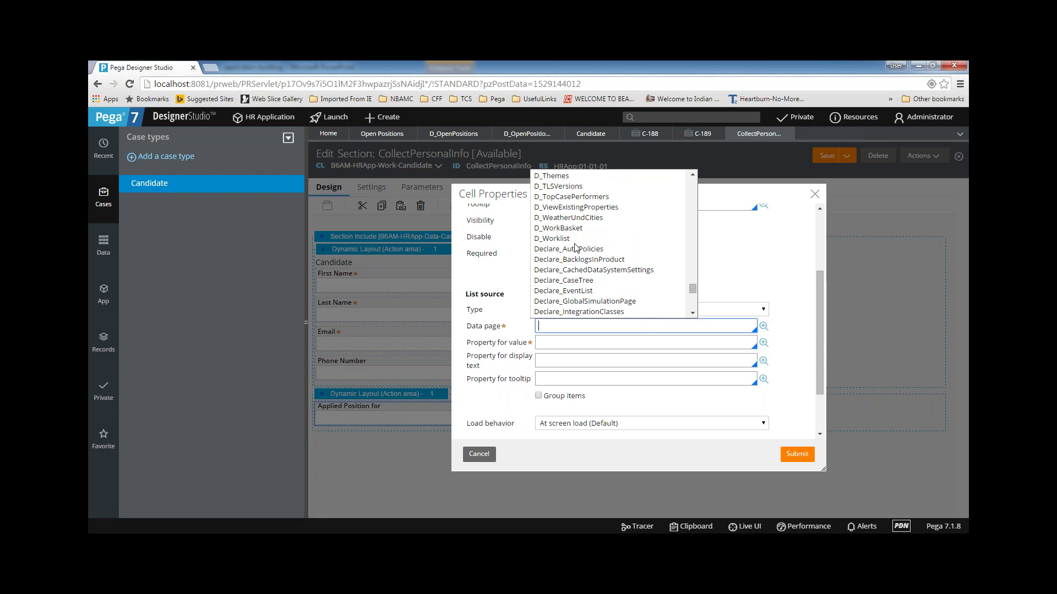
scroll(567, 243, up, 2)
scroll(567, 243, down, 2)
scroll(571, 267, up, 4)
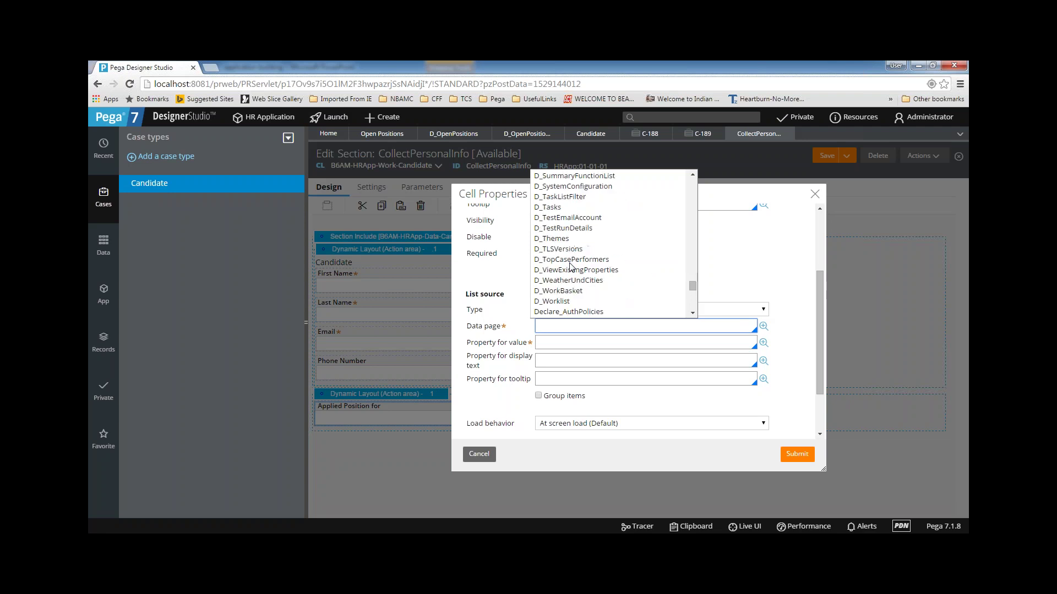
scroll(527, 230, down, 2)
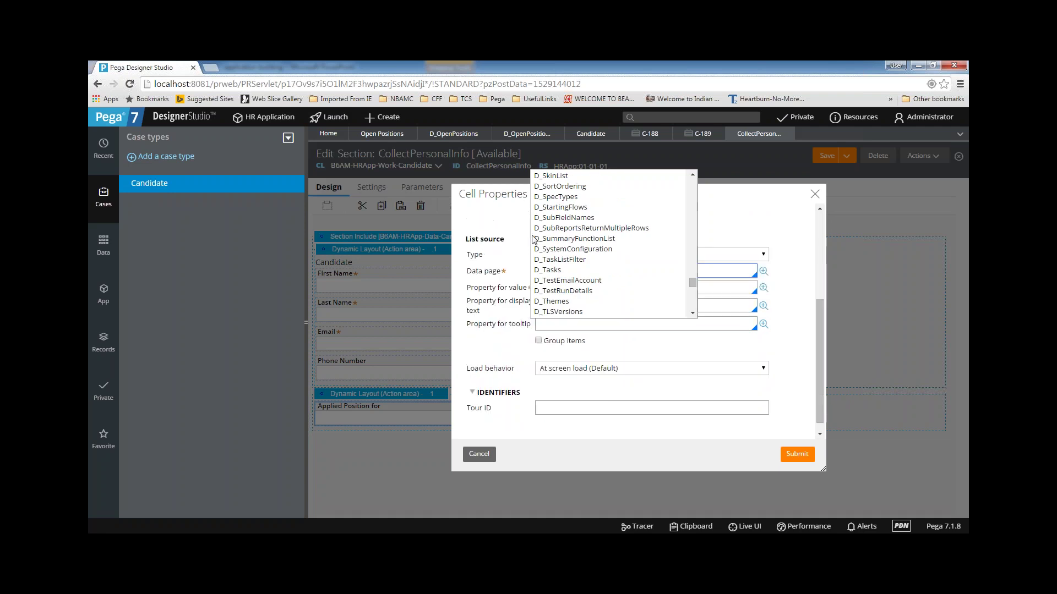
scroll(550, 250, down, 4)
scroll(551, 282, down, 5)
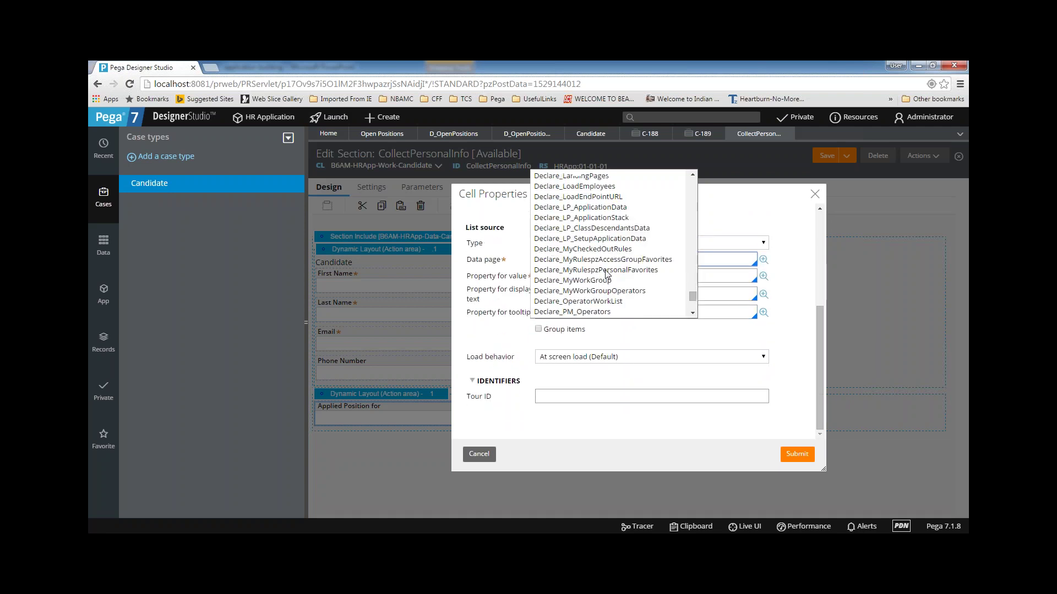
scroll(558, 285, up, 6)
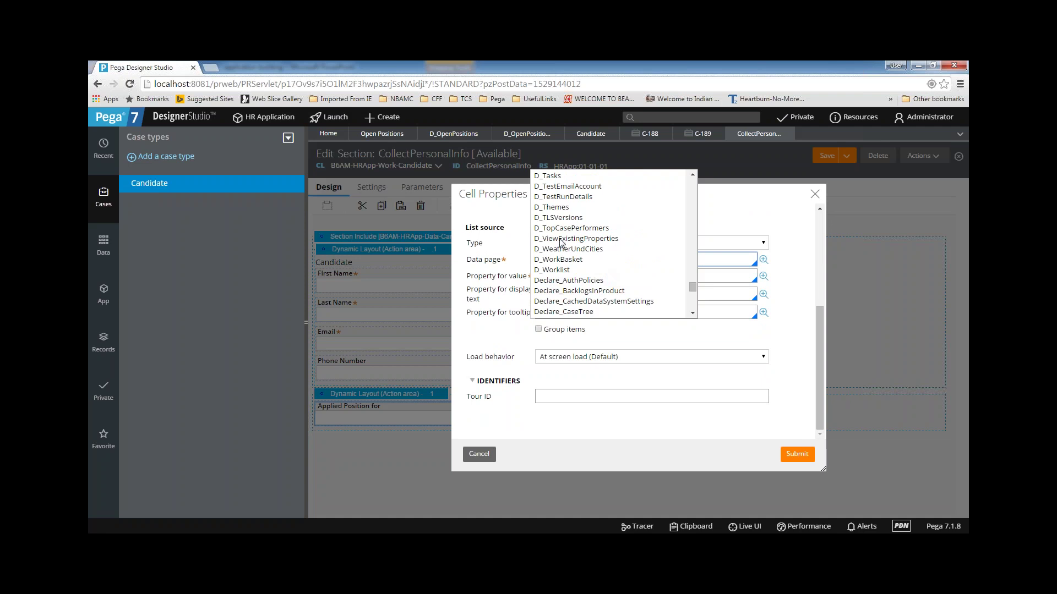
scroll(562, 242, up, 5)
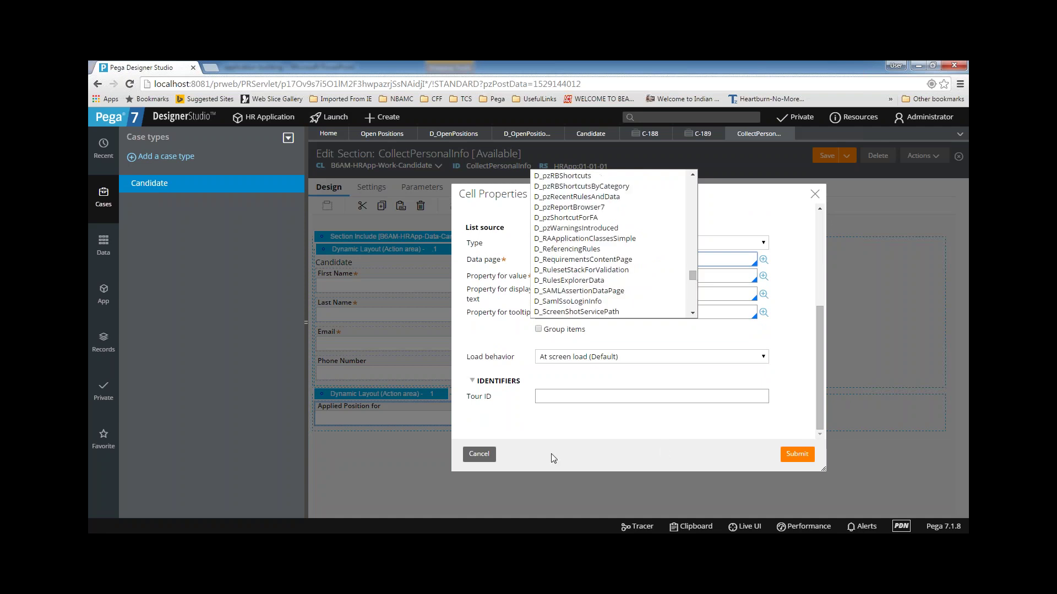
scroll(603, 257, up, 6)
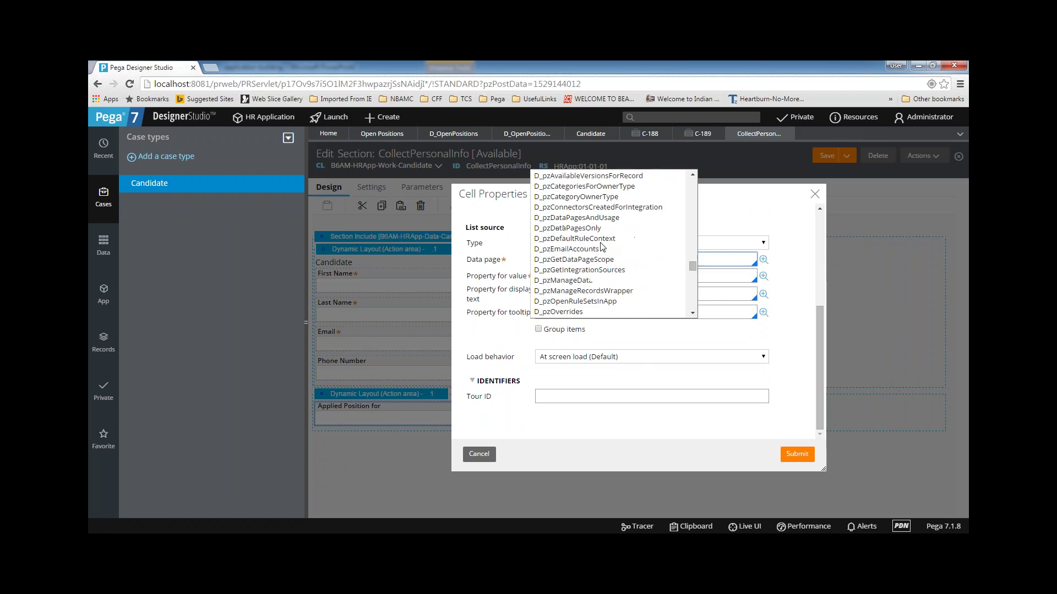
scroll(603, 258, up, 10)
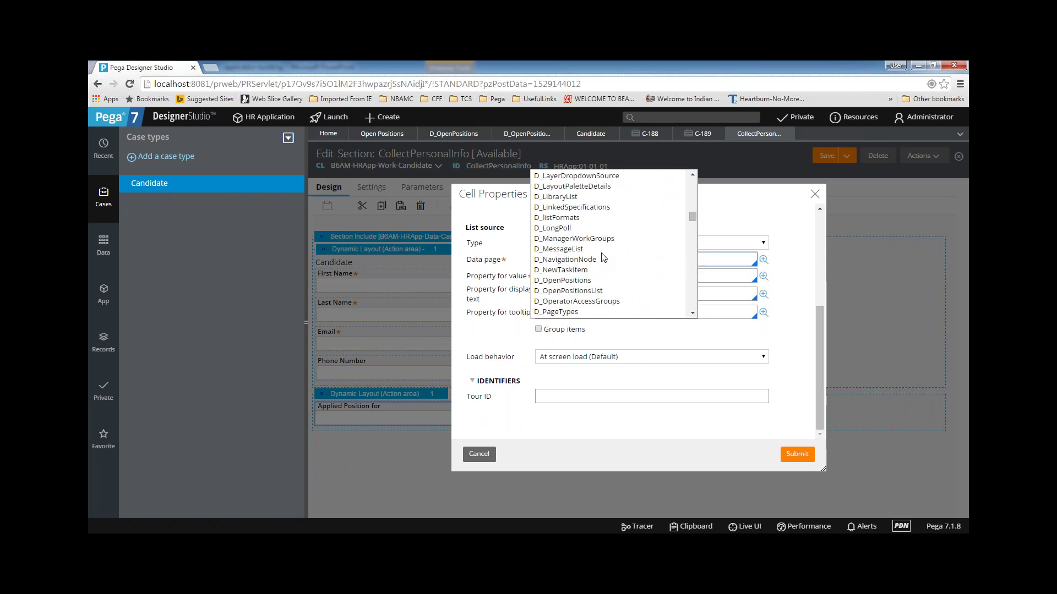
click(824, 280)
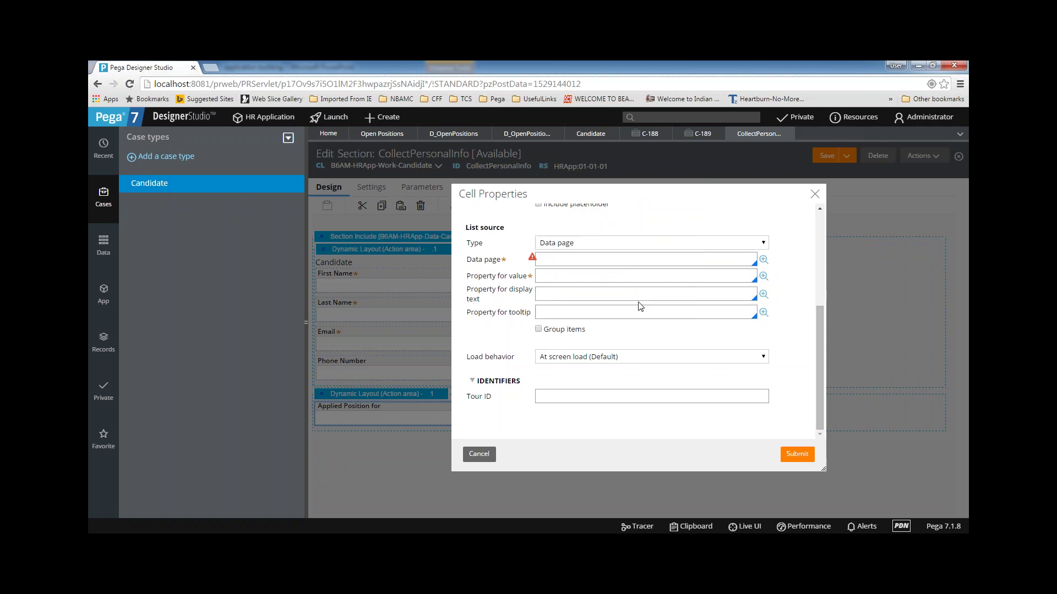
- Set the dropdown's data page to D_OpenPositionsList
click(583, 257)
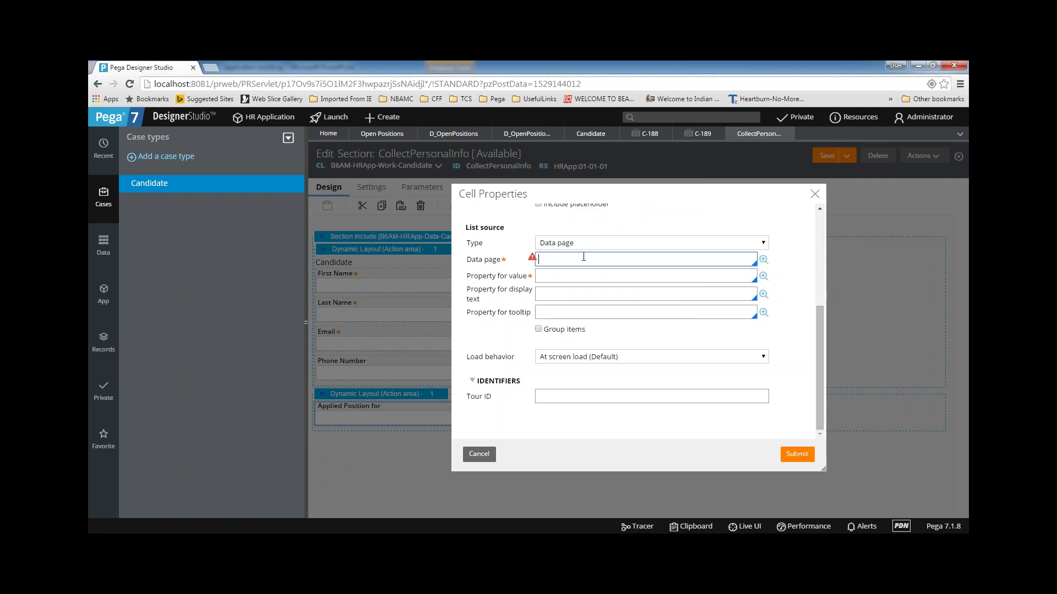
key(ctrl+d)
key(Escape)
text(D_open)
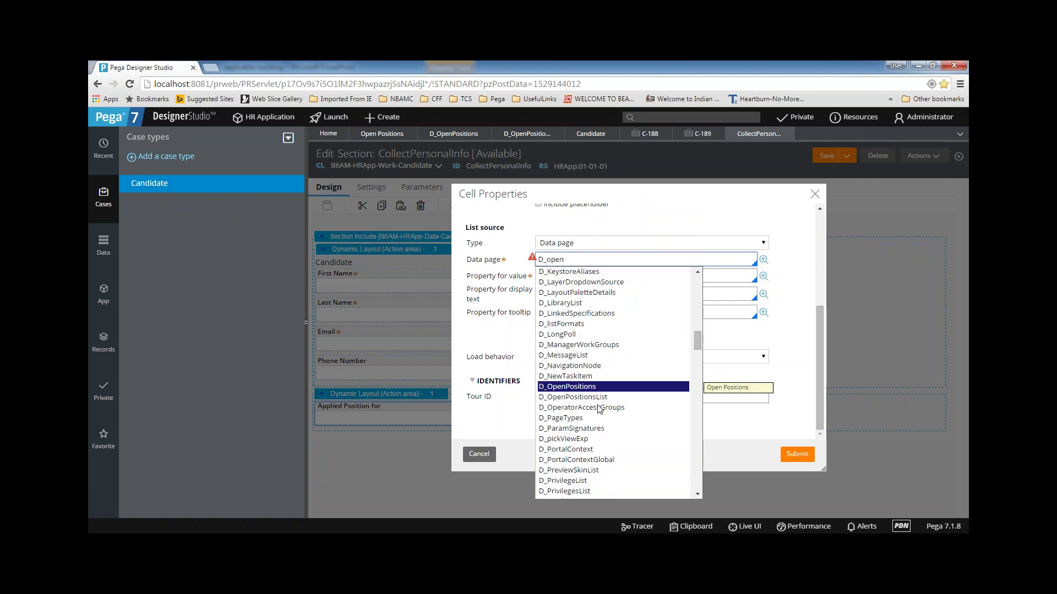
click(579, 399)
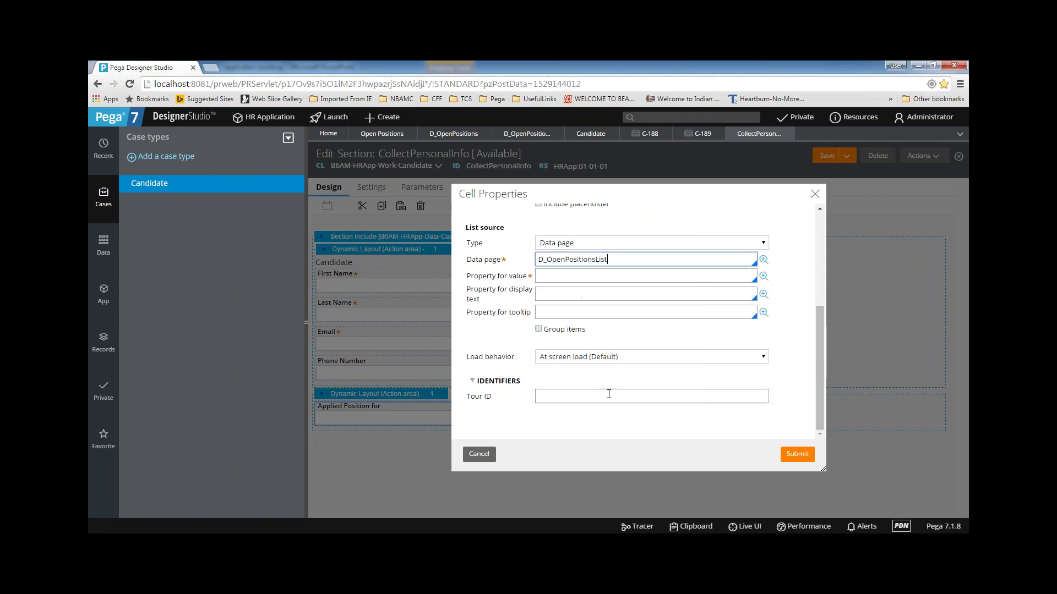
key(Tab)
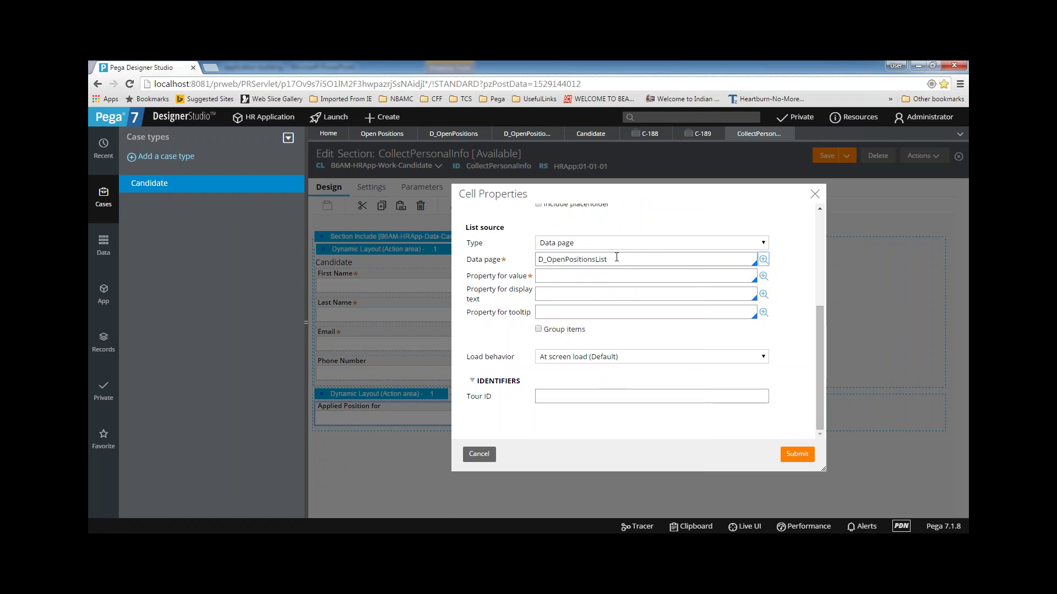
double_click(616, 257)
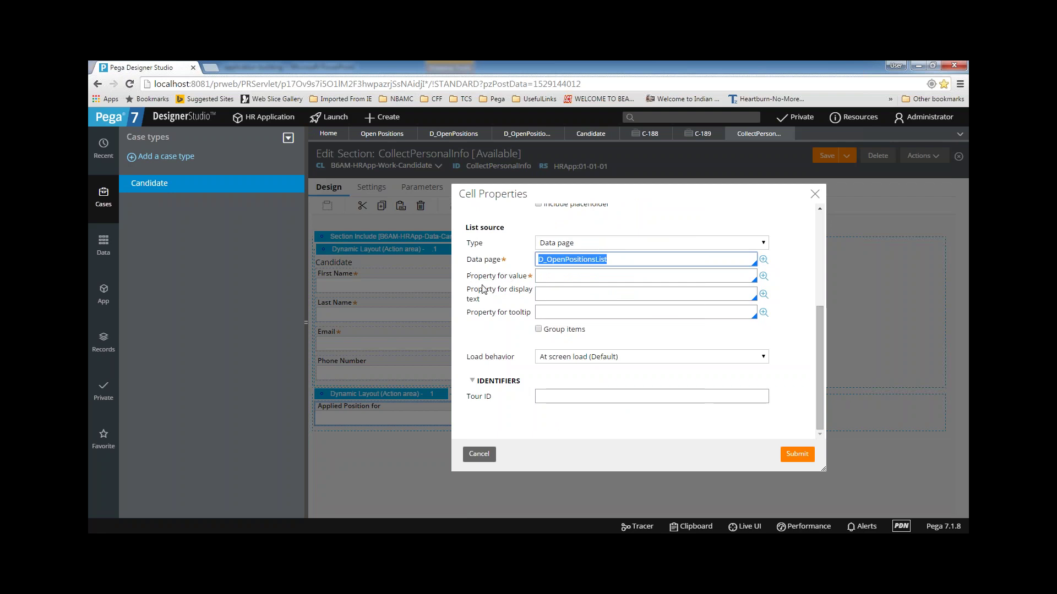
- Set the dropdown's property for value to .ReqID from the Open Positions class
click(546, 276)
text(.)
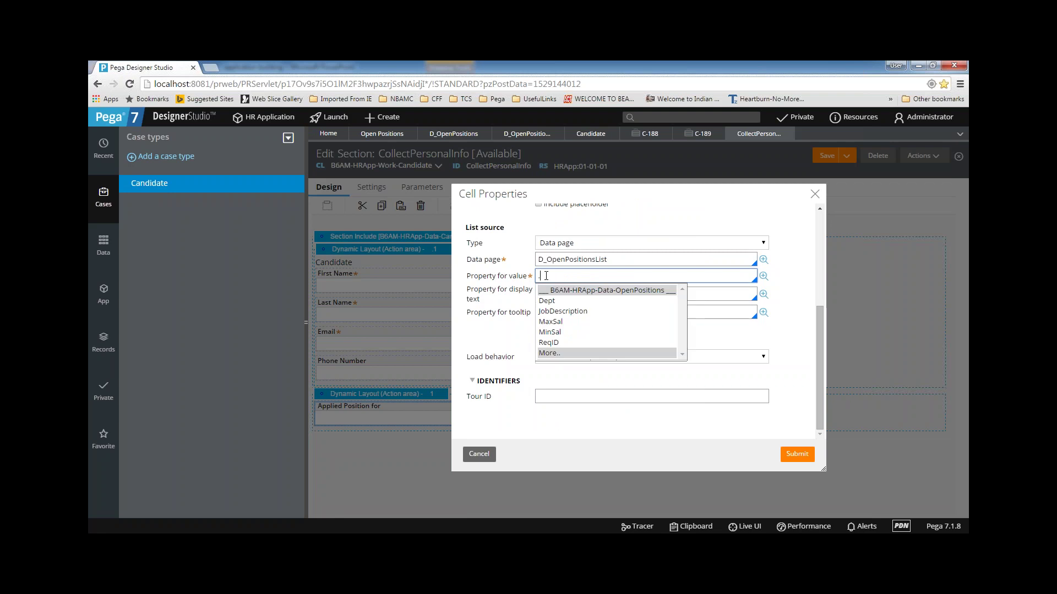
click(556, 344)
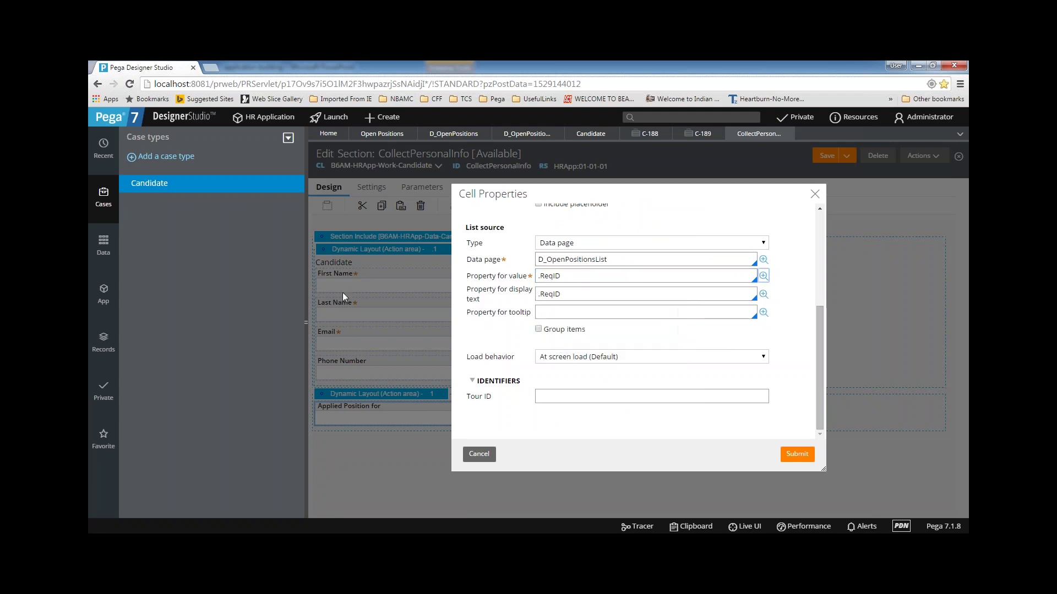
- Replace the dropdown's property for display text with .pyLabel
drag(573, 294, 457, 296)
key(BackSpace)
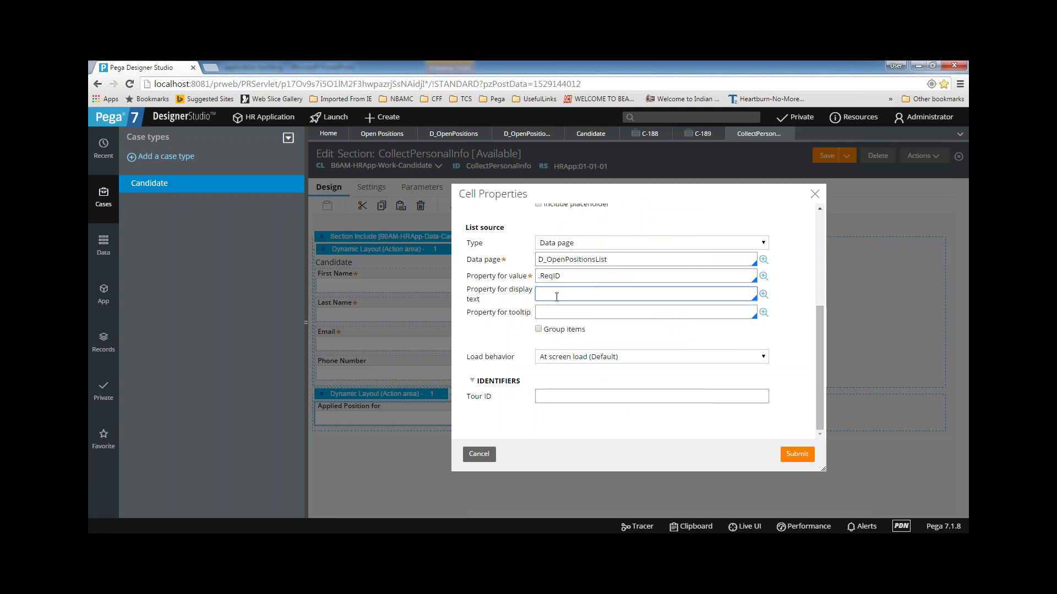
text(.)
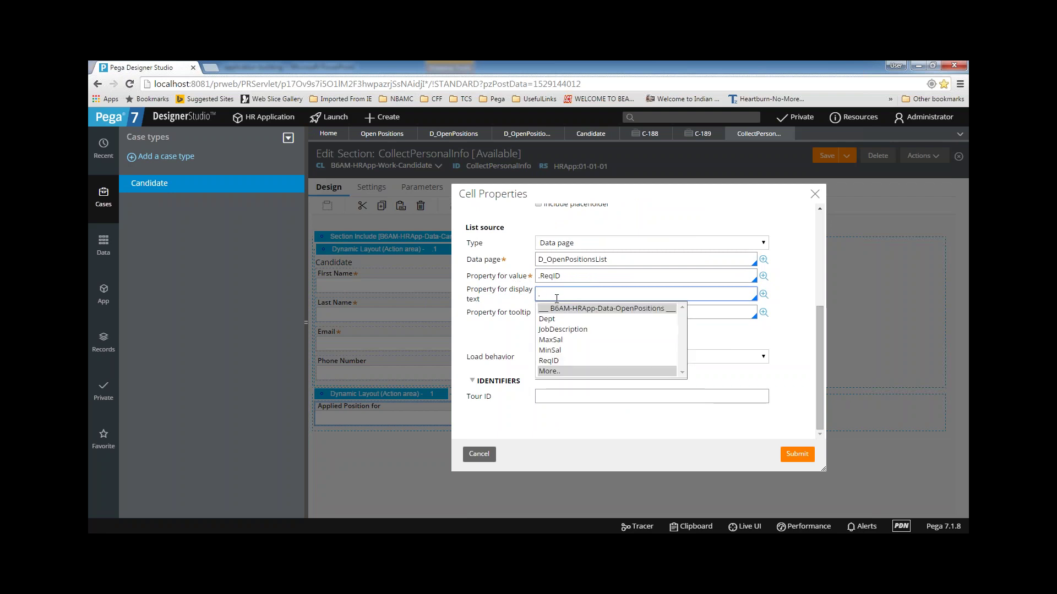
click(553, 371)
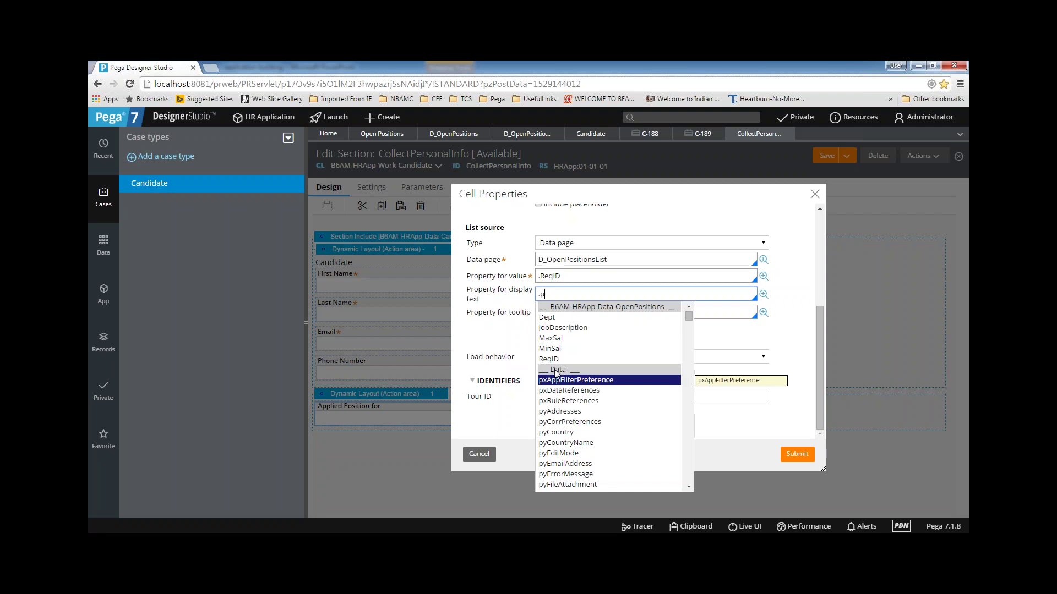
text(py)
text(L)
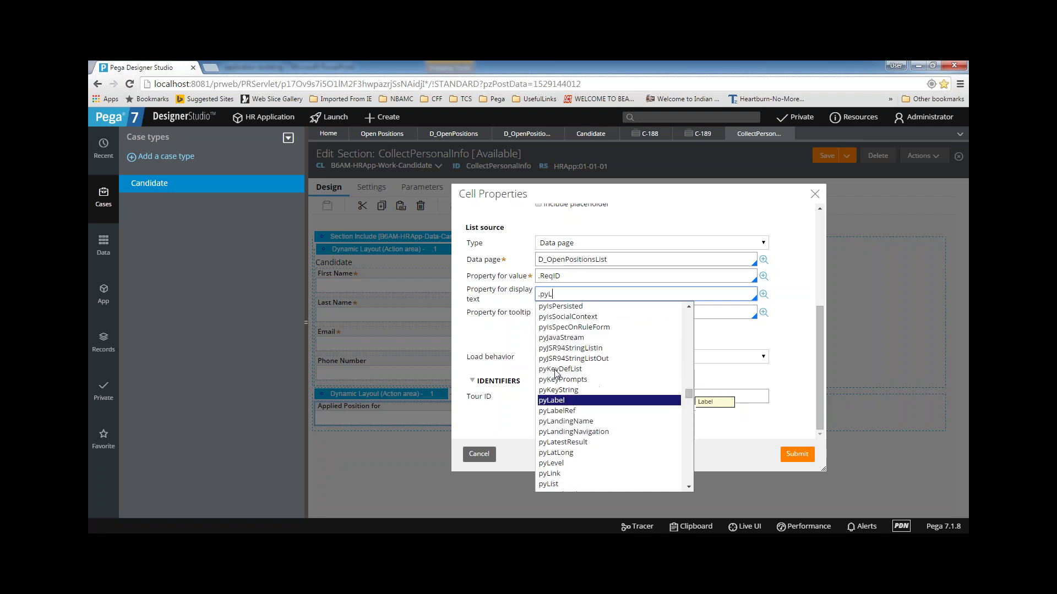
text(a)
key(Return)
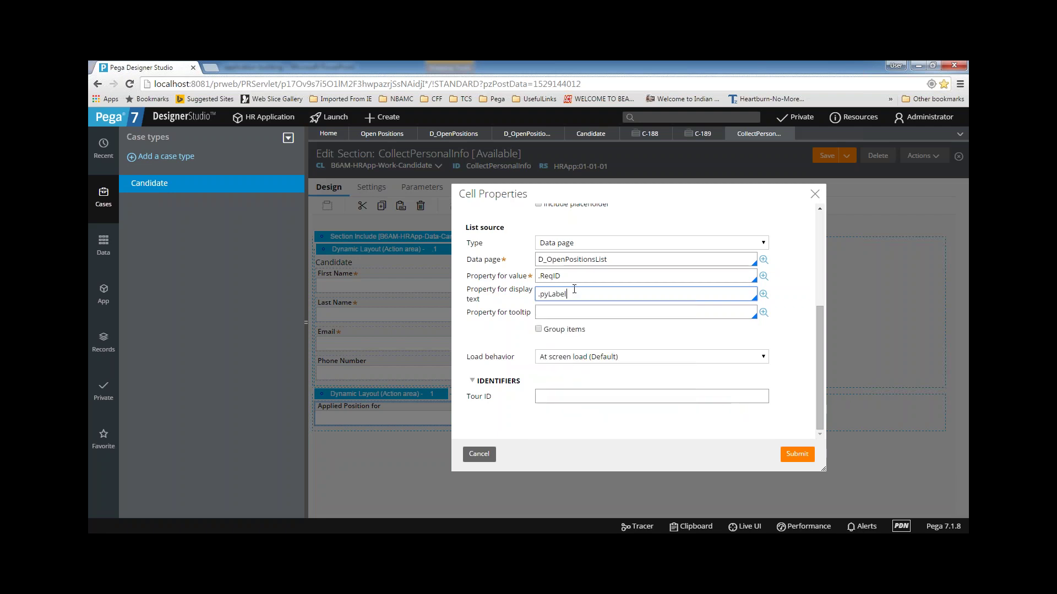
- Point out the list source's property for display text and property for value
triple_click(576, 296)
click(576, 300)
double_click(557, 296)
click(562, 296)
double_click(566, 295)
double_click(548, 277)
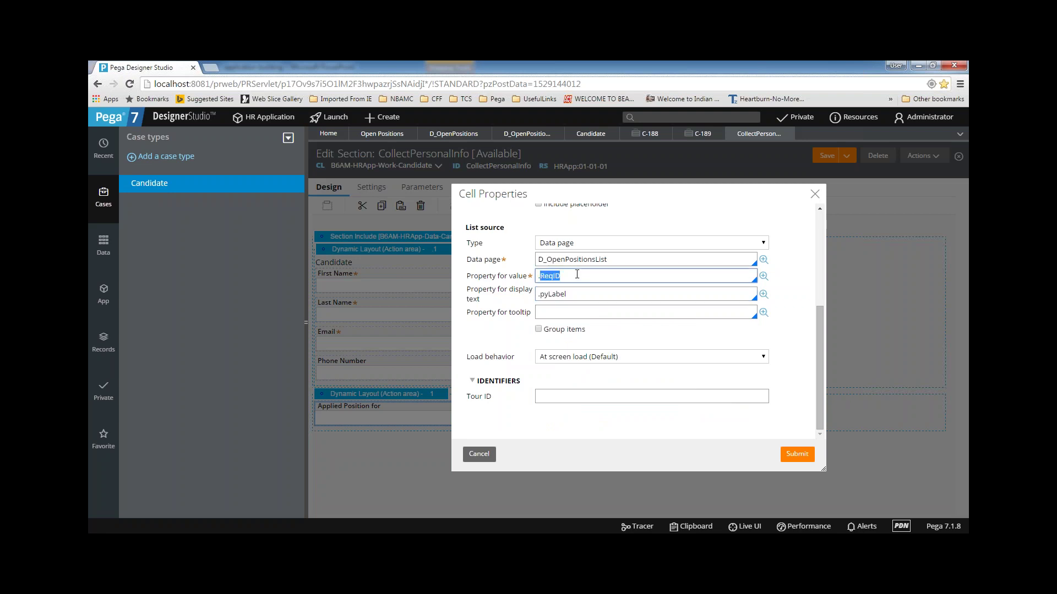
click(577, 275)
double_click(549, 276)
click(549, 277)
- Apply the dropdown's cell properties and save the CollectPersonalInfo section
click(797, 455)
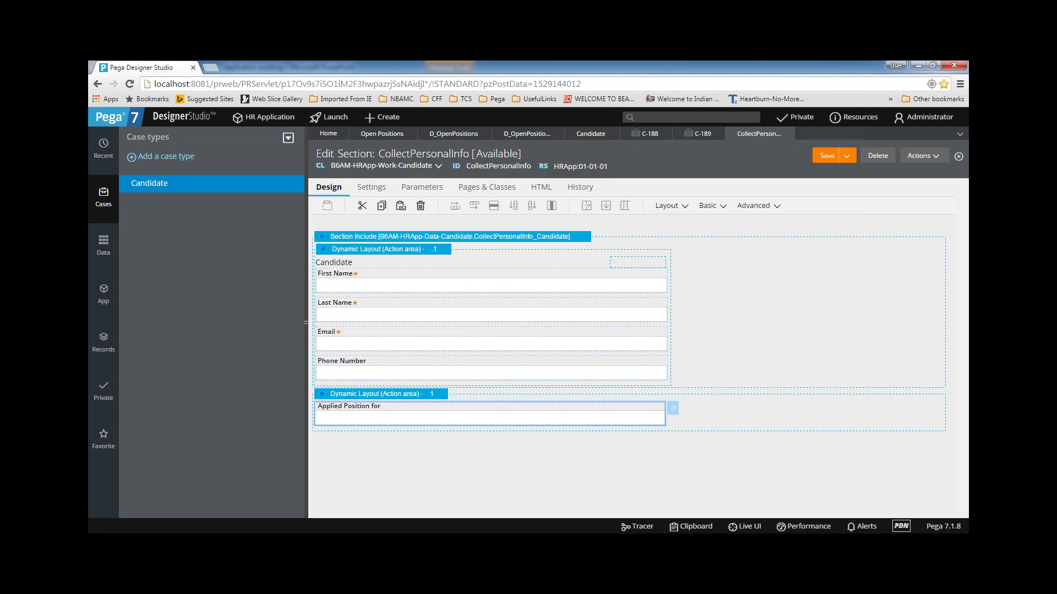
click(830, 156)
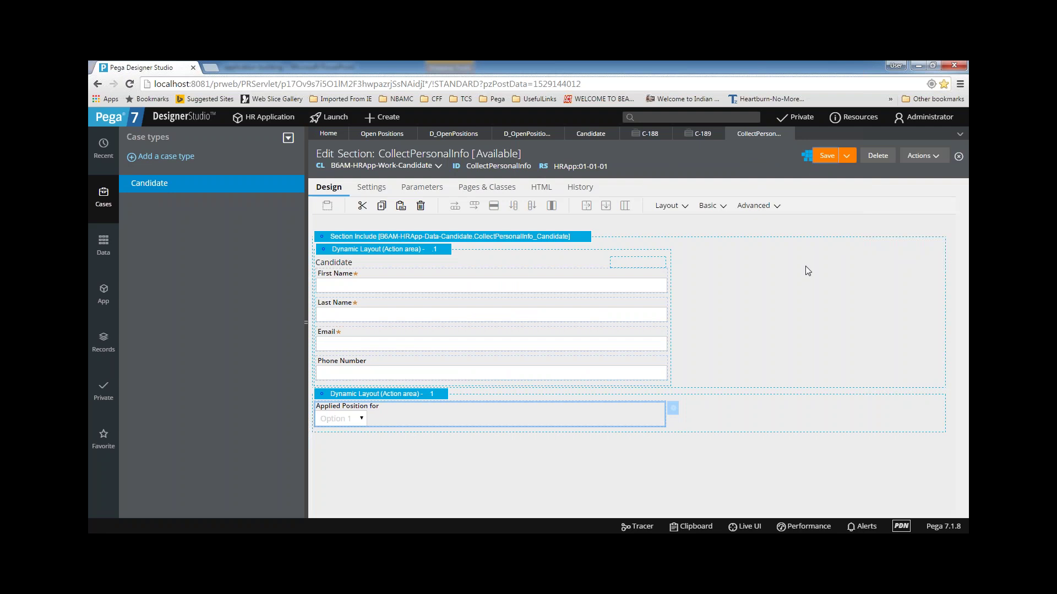
- Refresh case C-188 and review the options offered in its Applied Position for dropdown
click(650, 137)
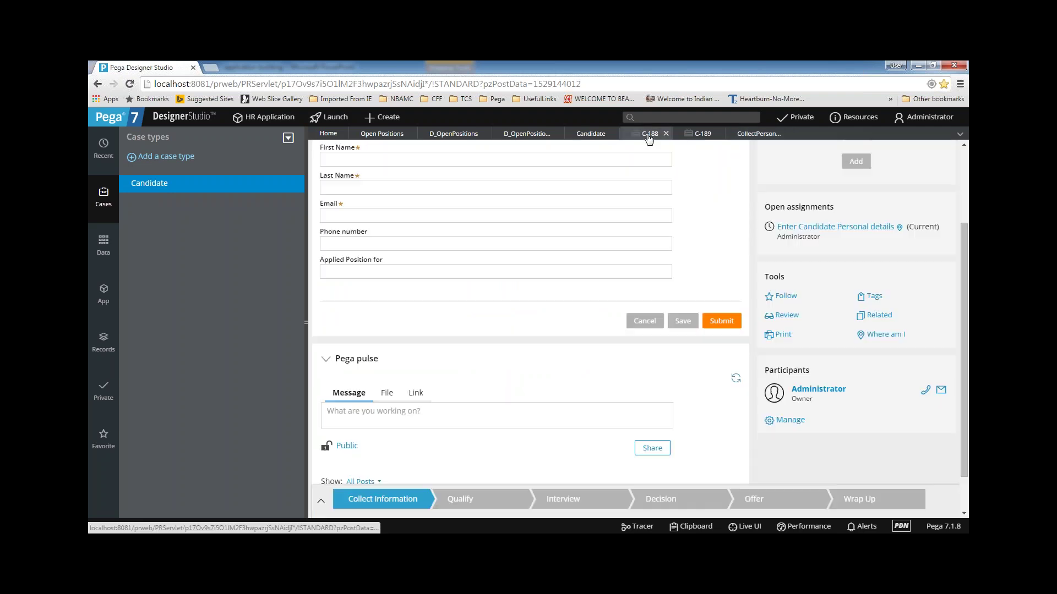
click(914, 156)
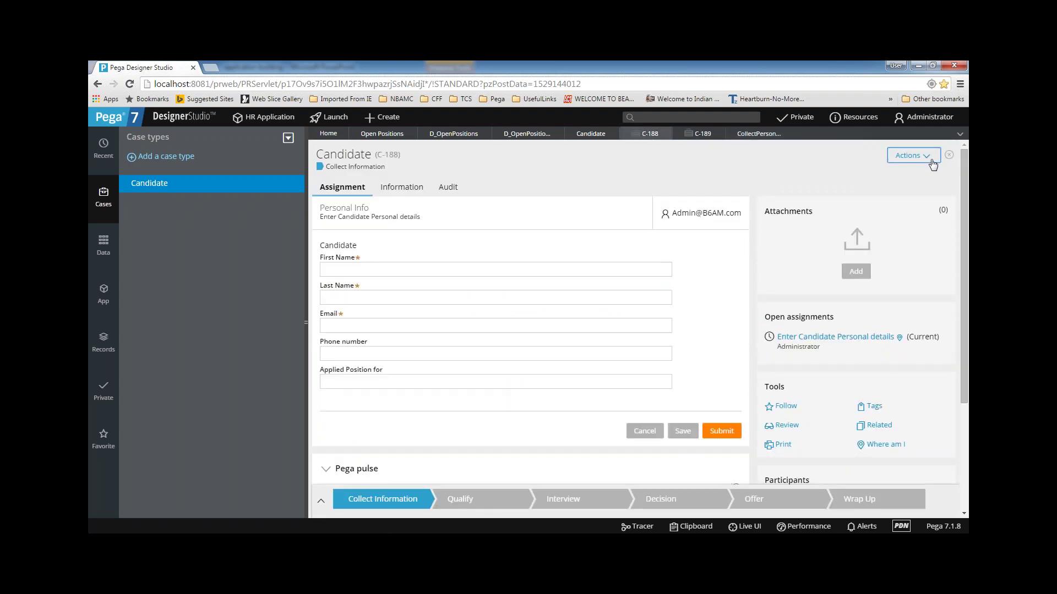
click(912, 171)
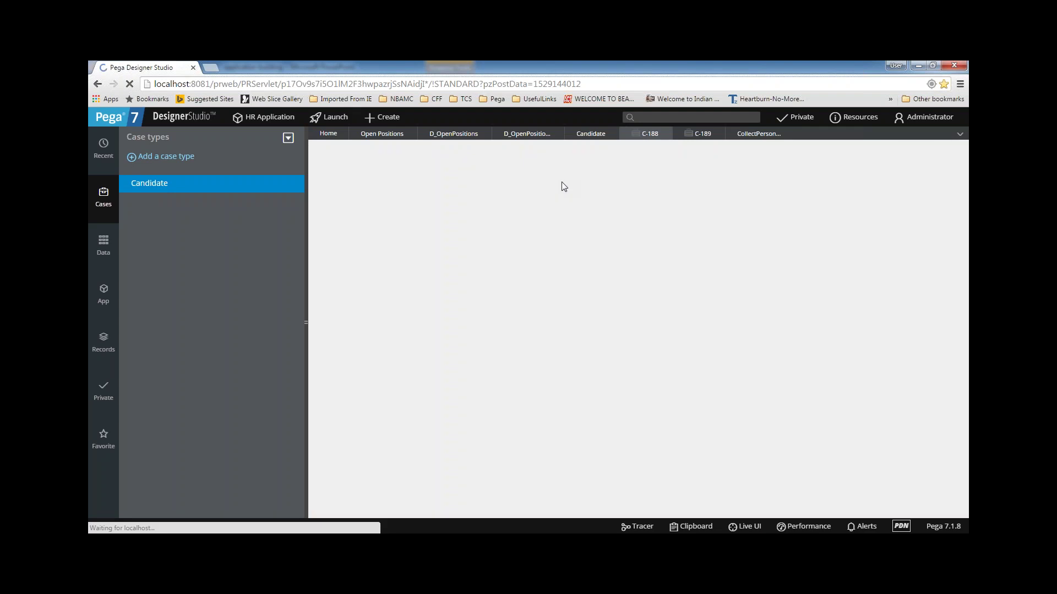
click(420, 384)
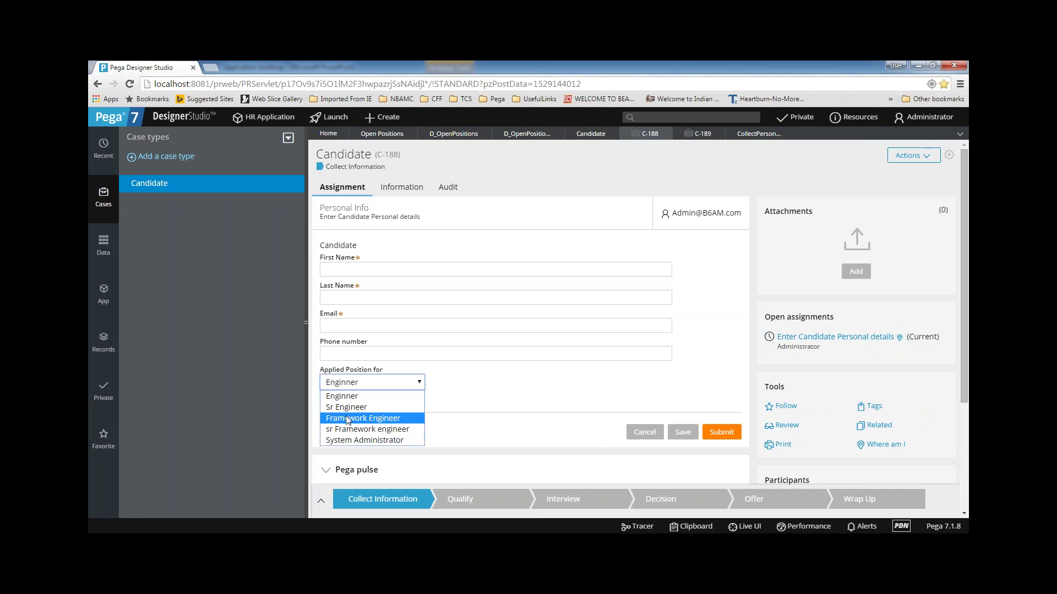
click(501, 399)
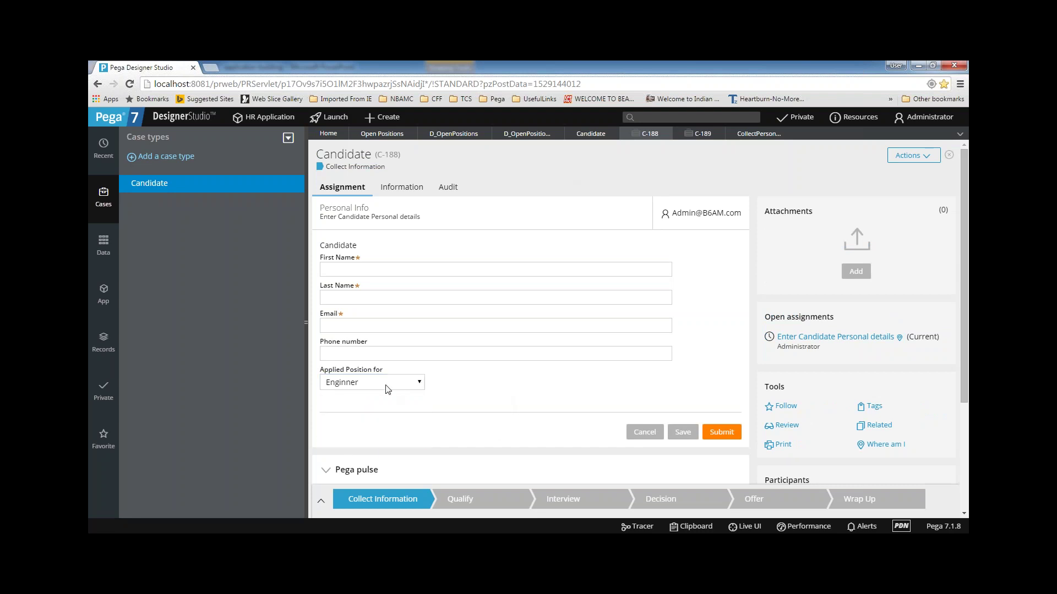
click(384, 384)
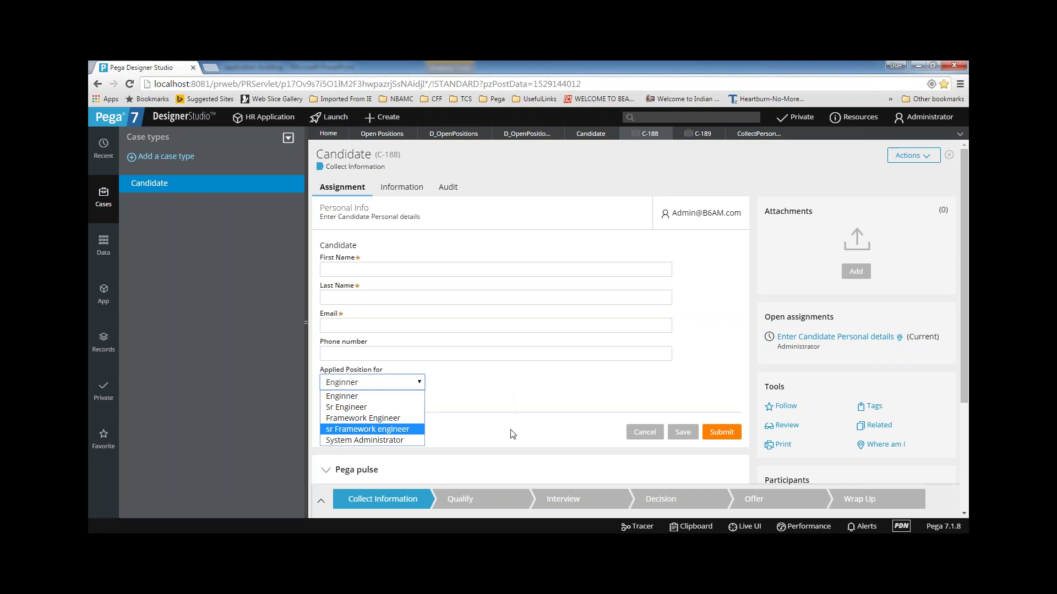
click(531, 393)
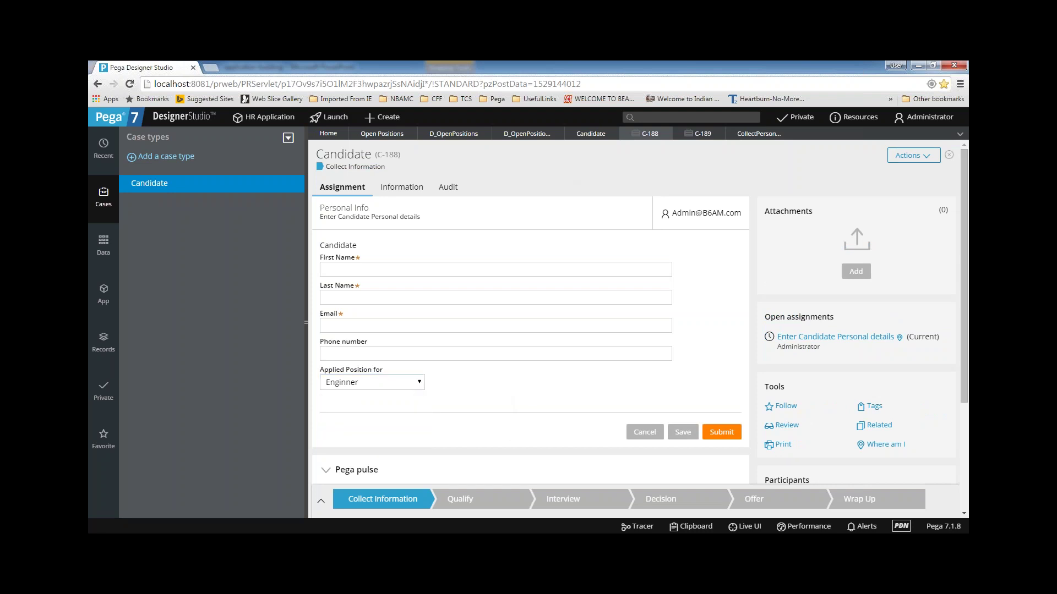
- Open the clipboard for case C-188 and expand its thread-level data pages
click(691, 527)
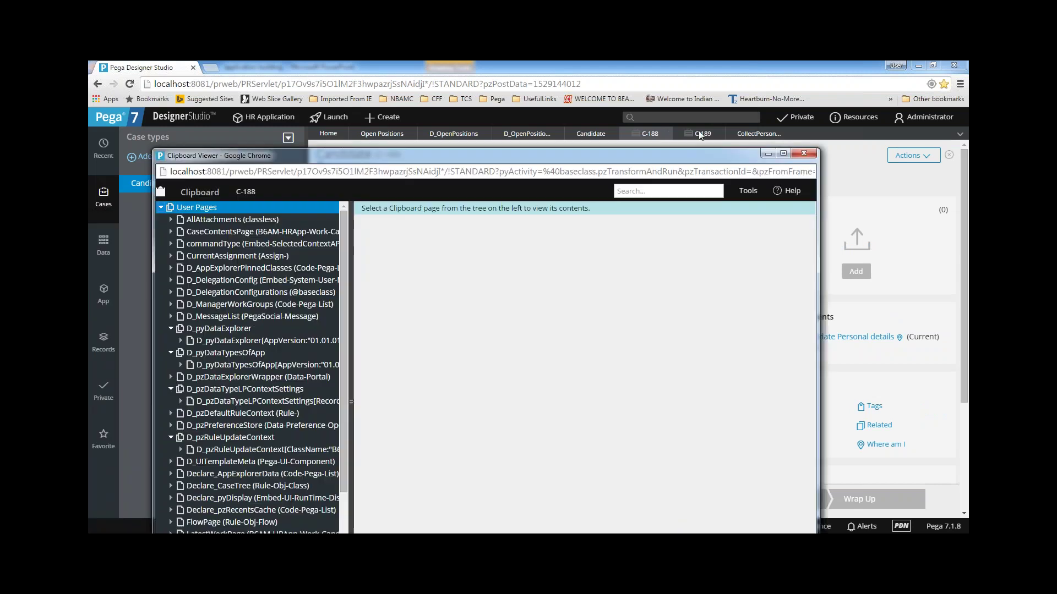
scroll(249, 289, down, 1)
scroll(250, 385, down, 2)
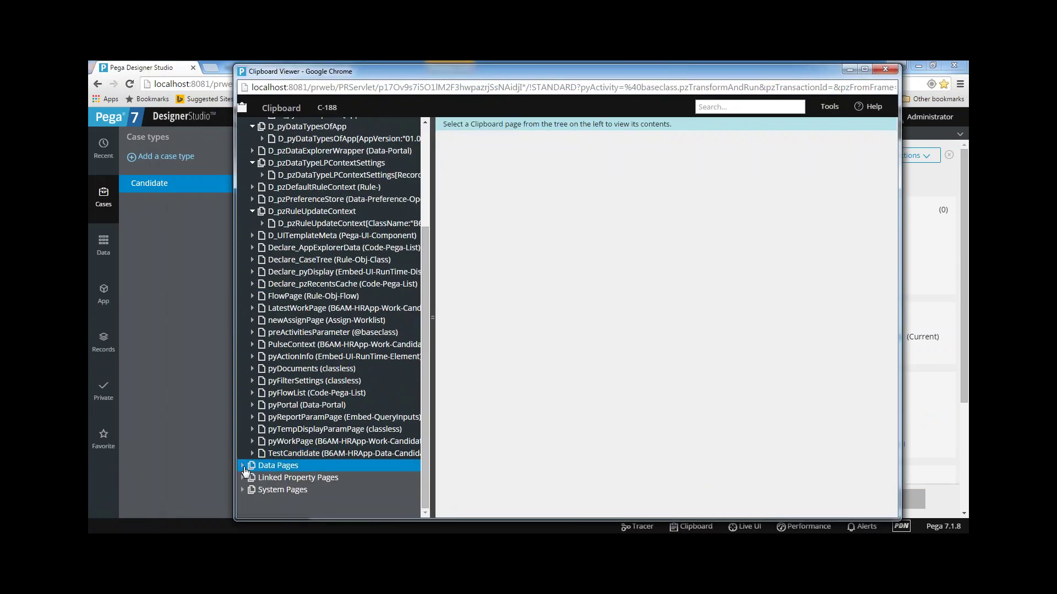
click(245, 465)
scroll(263, 442, down, 1)
click(252, 442)
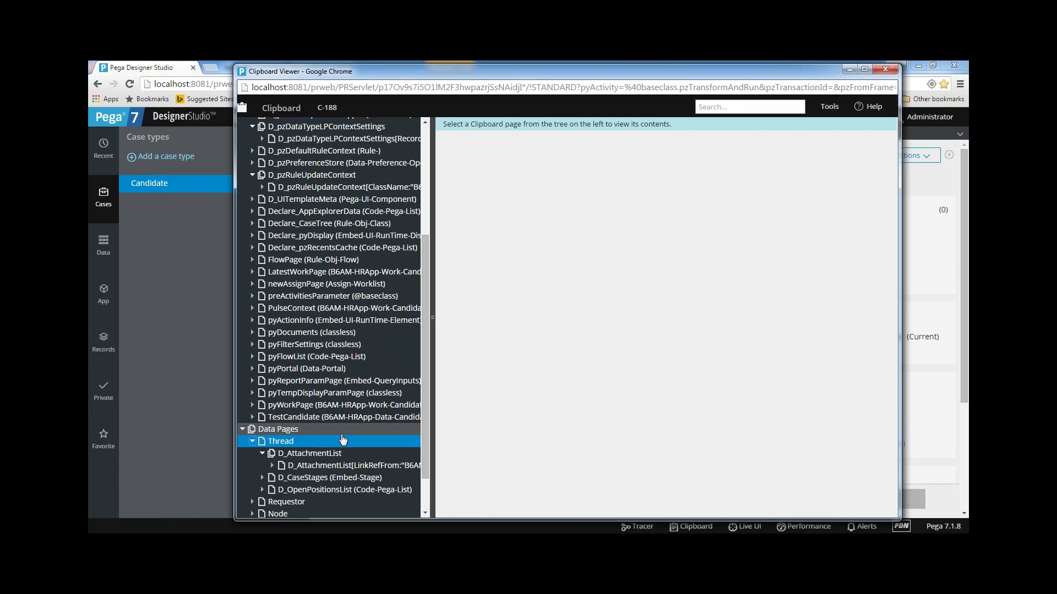
- Expand D_OpenPositionsList and its pxResults list to examine the entries loaded for case C-188
scroll(297, 440, down, 1)
click(297, 442)
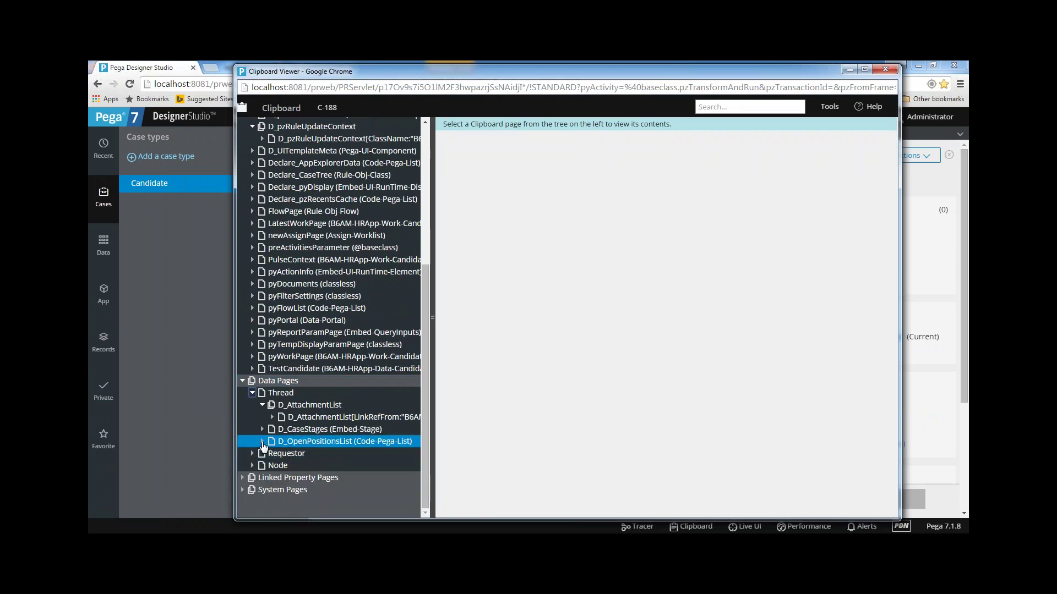
click(262, 441)
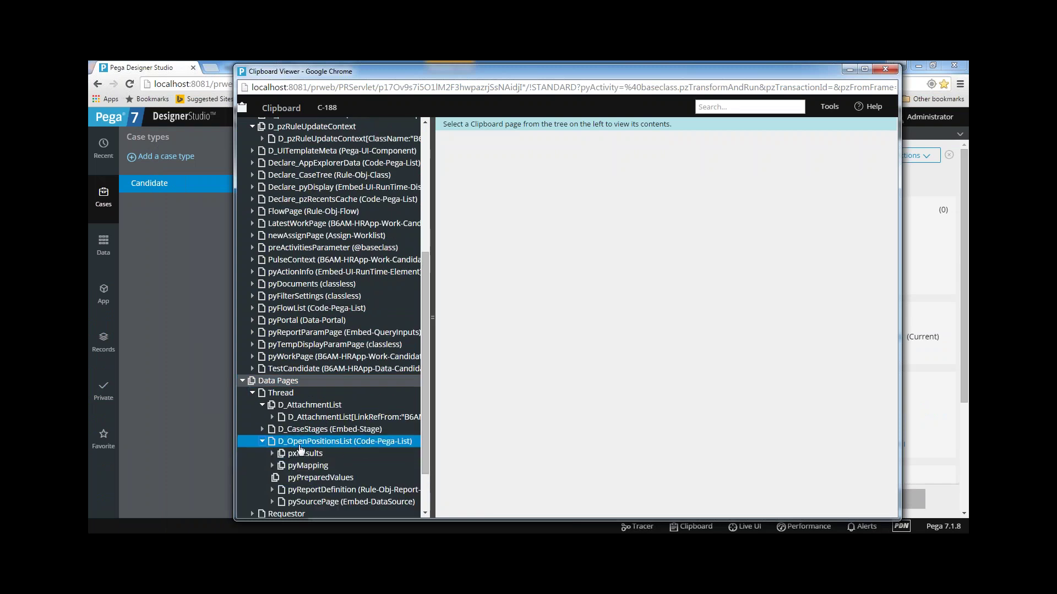
click(295, 453)
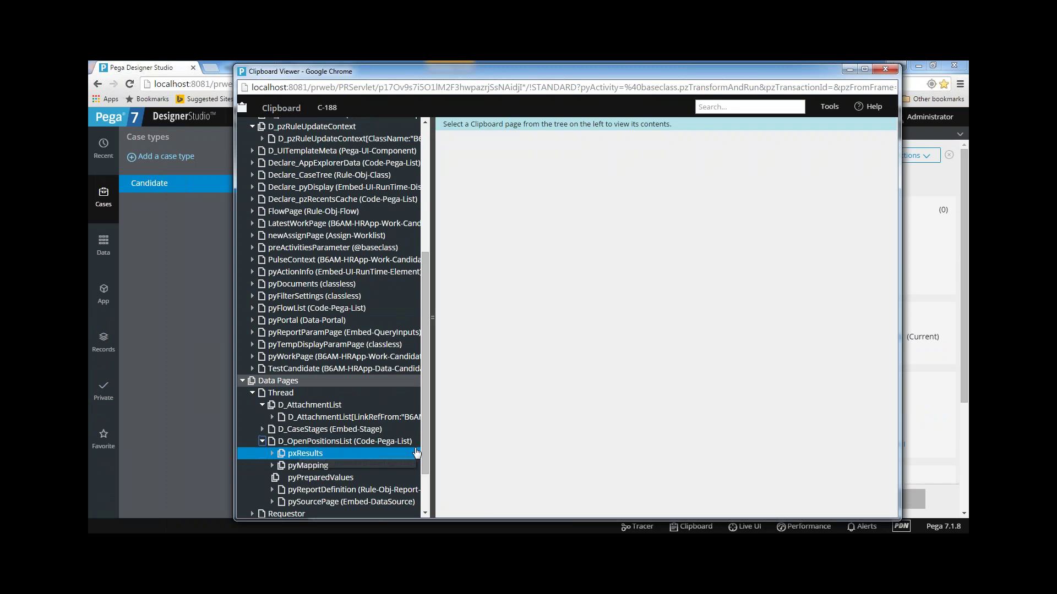
click(272, 454)
click(341, 465)
scroll(341, 468, down, 3)
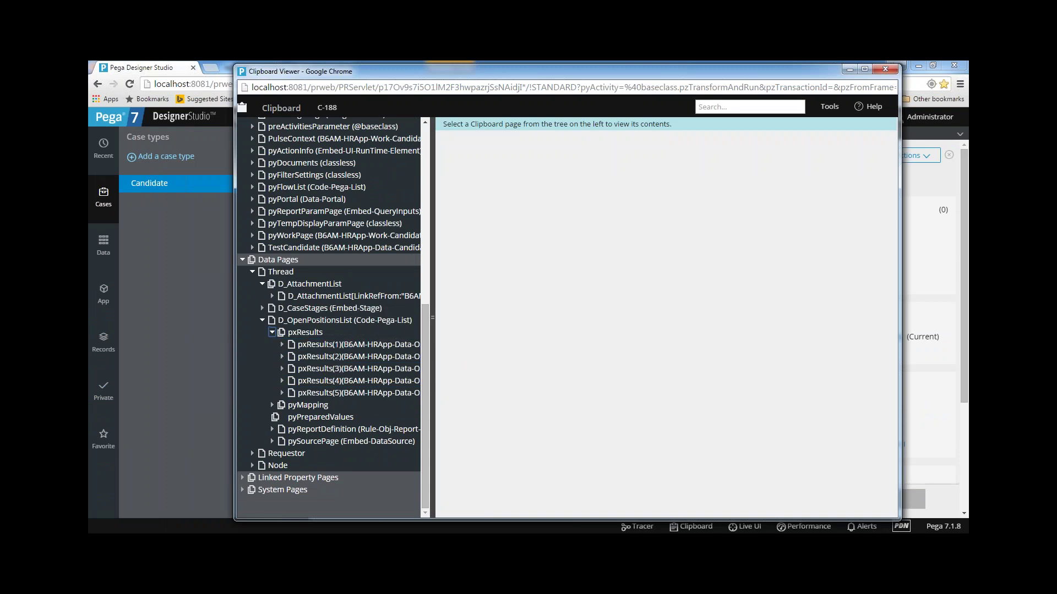
- Switch the clipboard to the C-189 thread, check its thread-level data pages for D_OpenPositionsList, and close the clipboard
drag(422, 71, 359, 112)
click(264, 148)
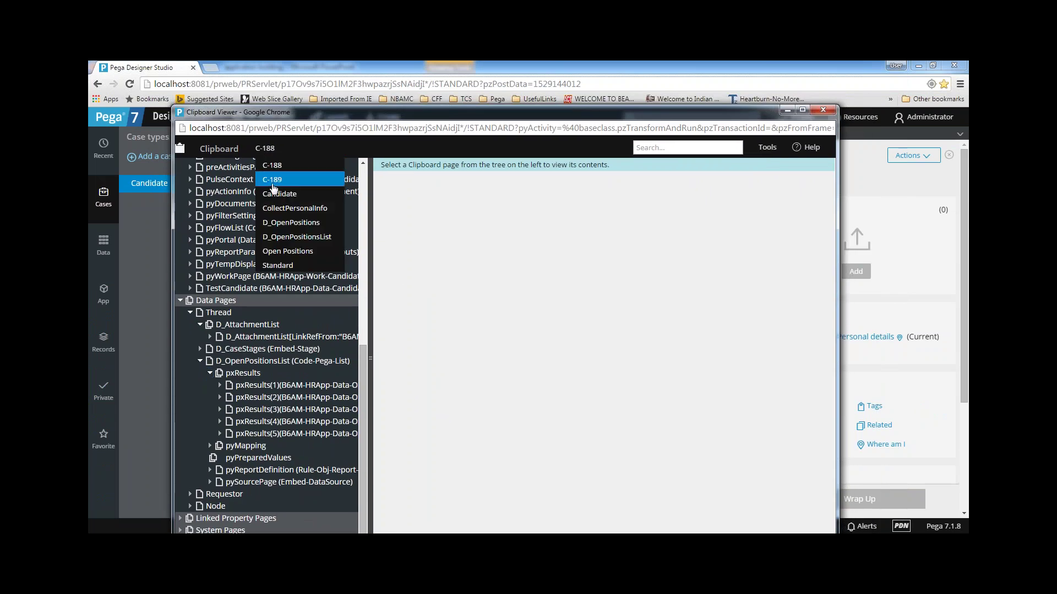
click(278, 179)
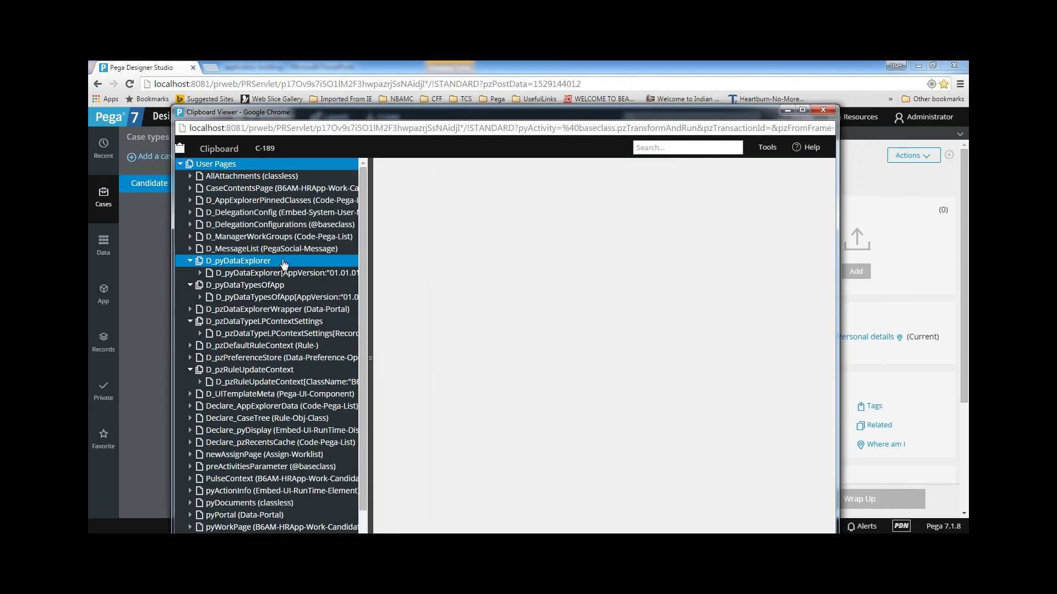
scroll(216, 518, down, 1)
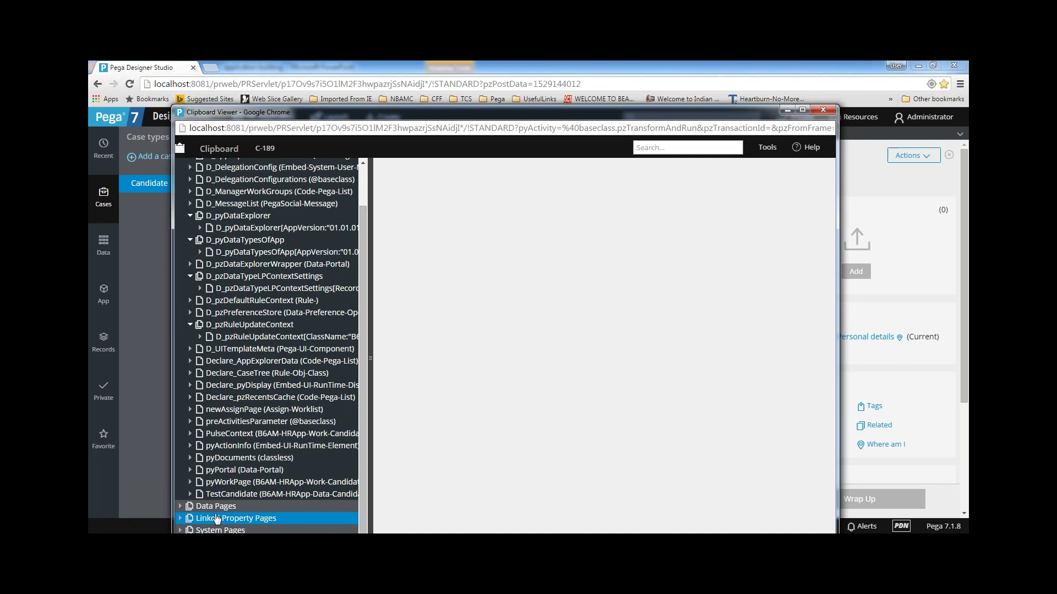
click(180, 506)
scroll(220, 473, down, 1)
click(218, 481)
click(190, 481)
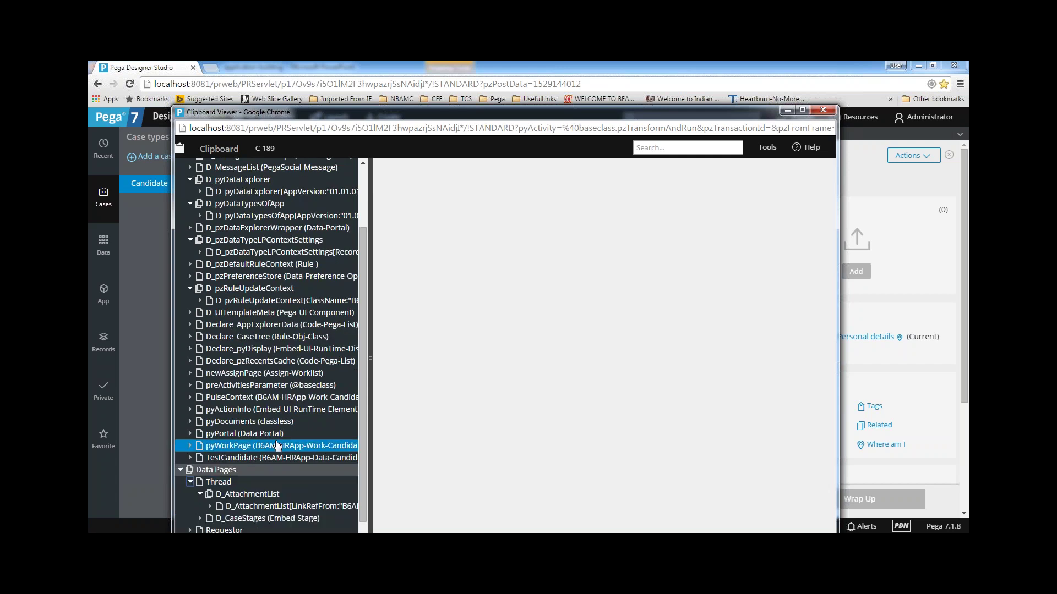
scroll(300, 454, down, 1)
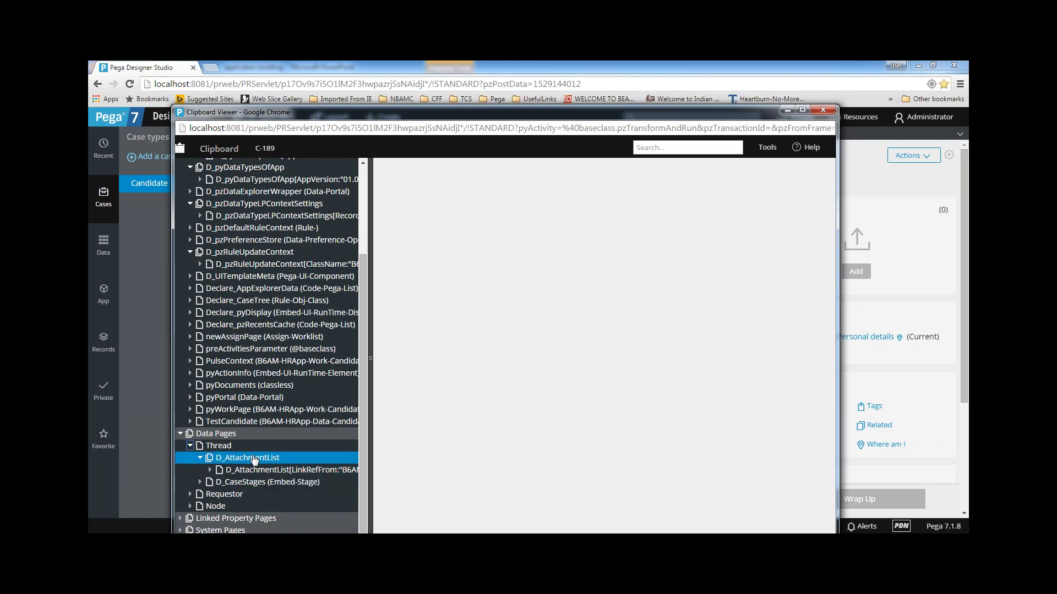
click(823, 110)
- Refresh case C-189 and display the options of its Applied Position for dropdown
click(696, 136)
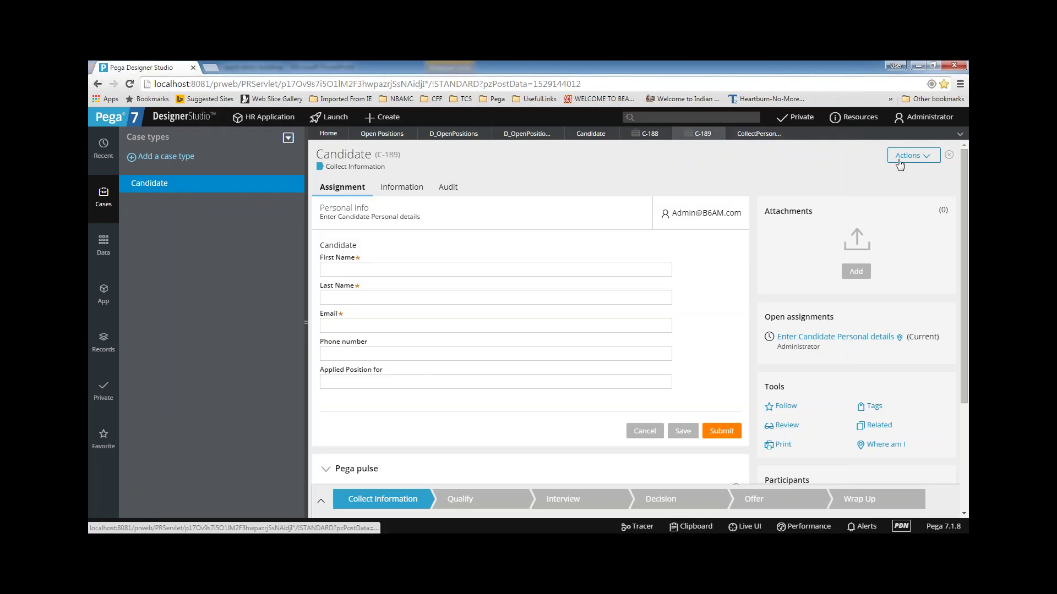
click(922, 160)
click(907, 175)
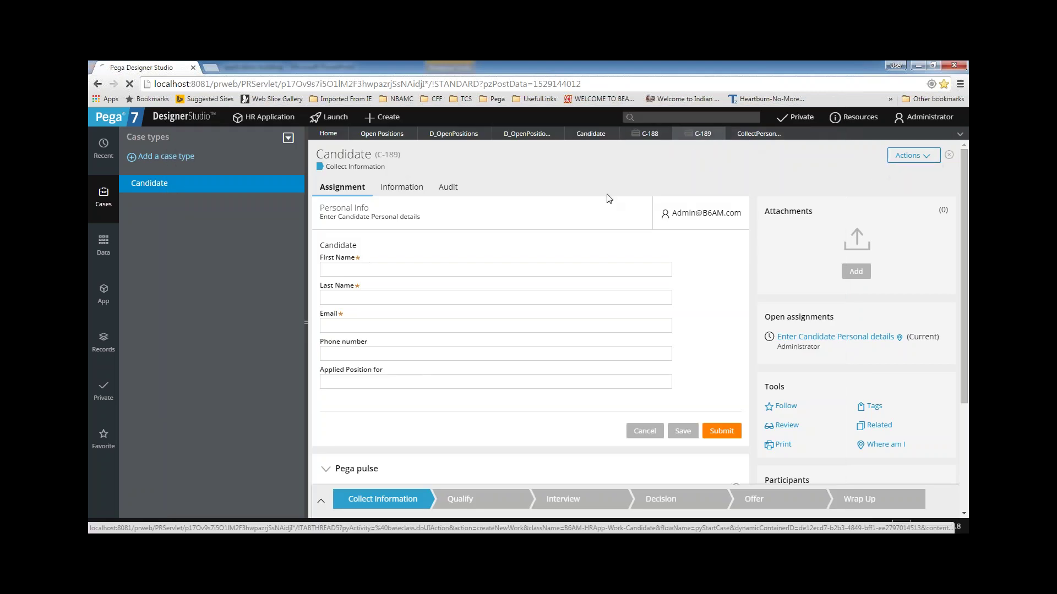
click(410, 383)
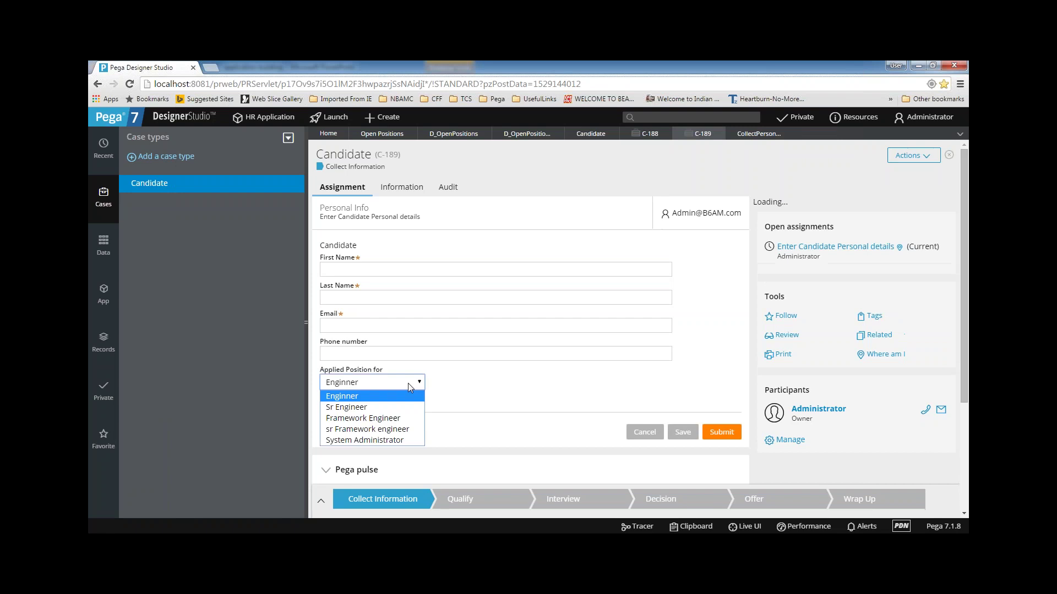
- Reopen the clipboard on the C-189 thread, look for D_OpenPositionsList among its thread-level data pages, and close the clipboard
click(692, 527)
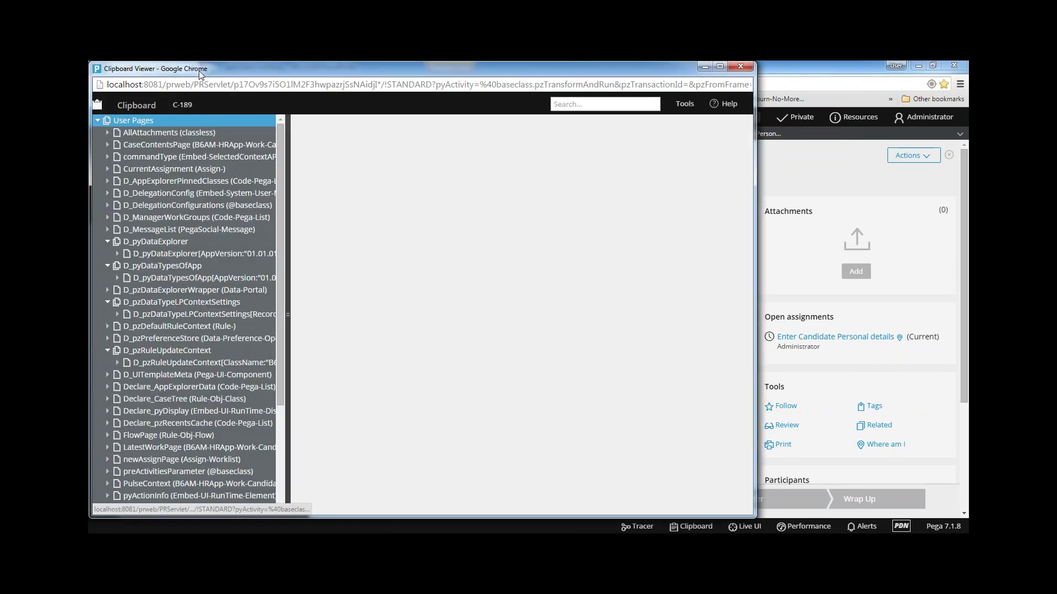
drag(200, 75, 279, 75)
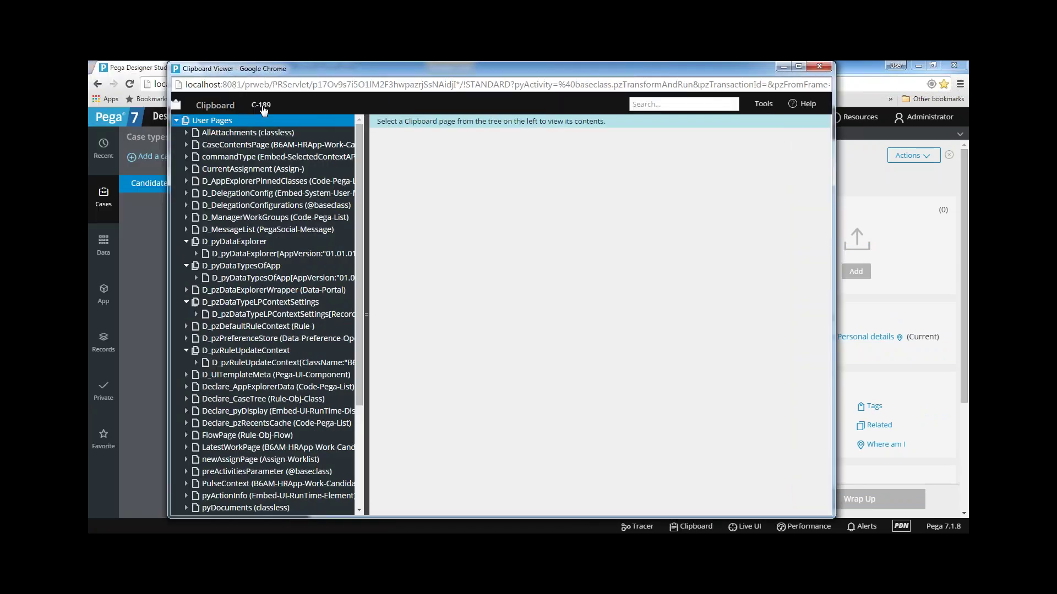
click(263, 111)
click(270, 142)
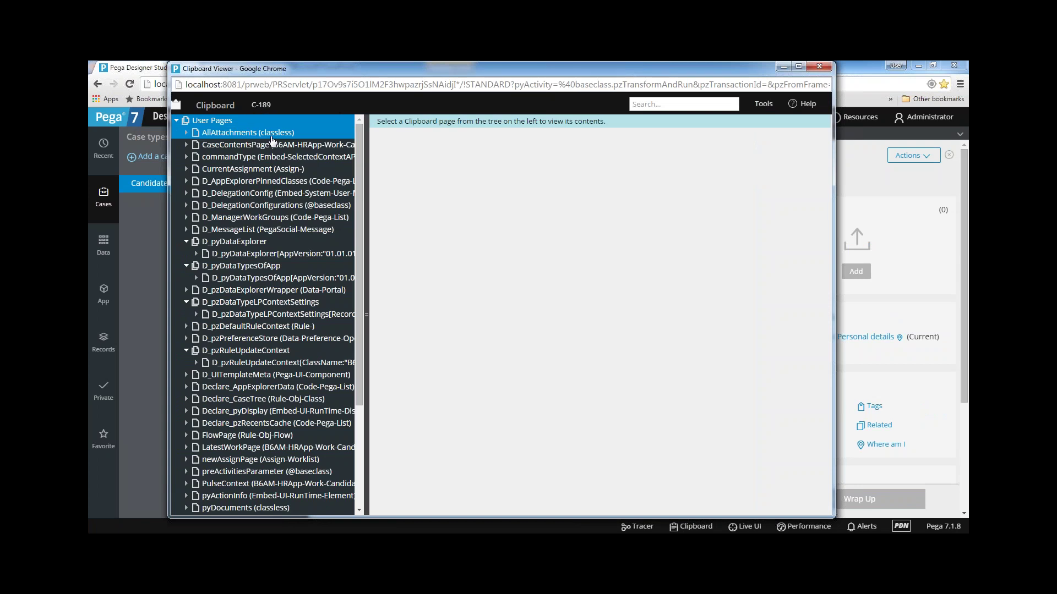
scroll(258, 174, down, 3)
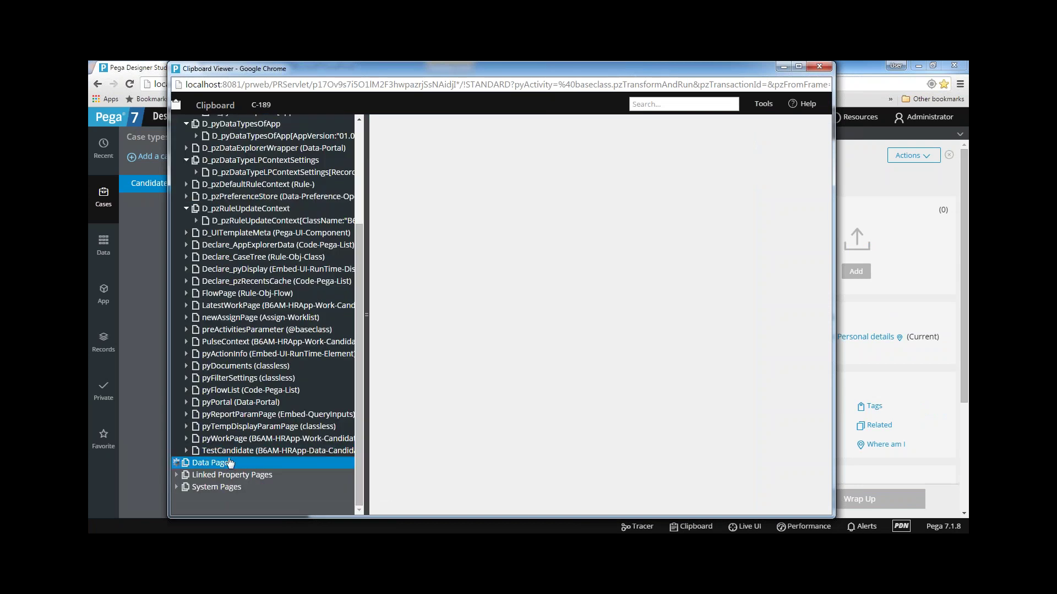
click(246, 438)
scroll(246, 443, down, 1)
click(186, 438)
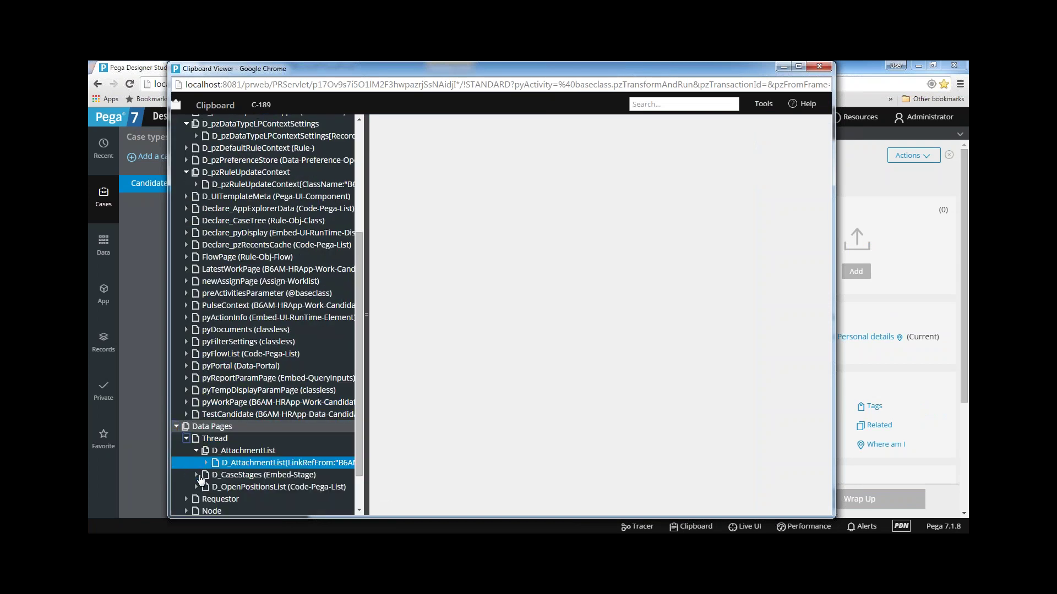
click(252, 488)
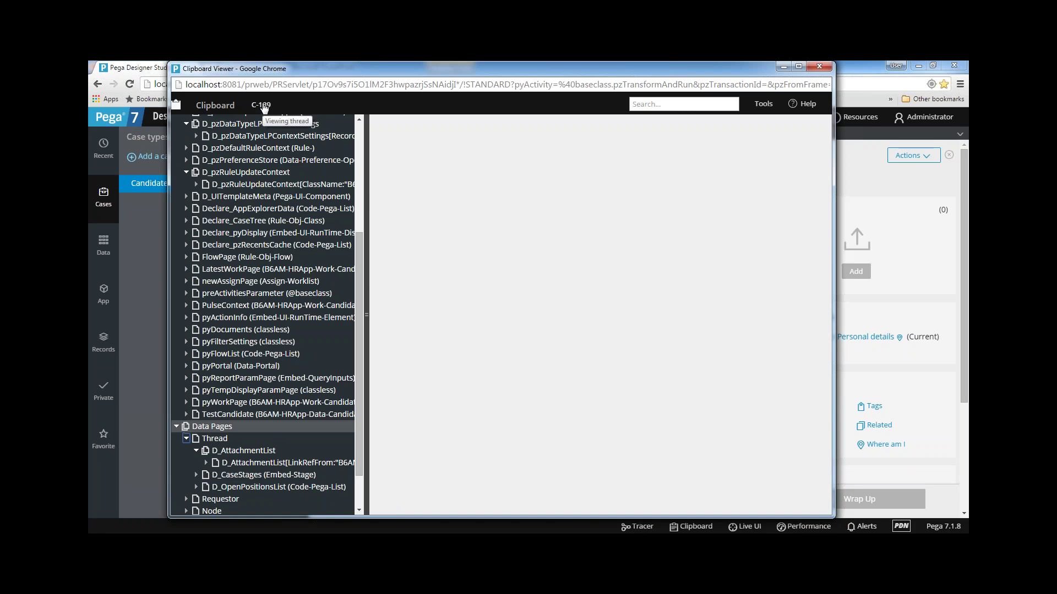
scroll(264, 305, down, 2)
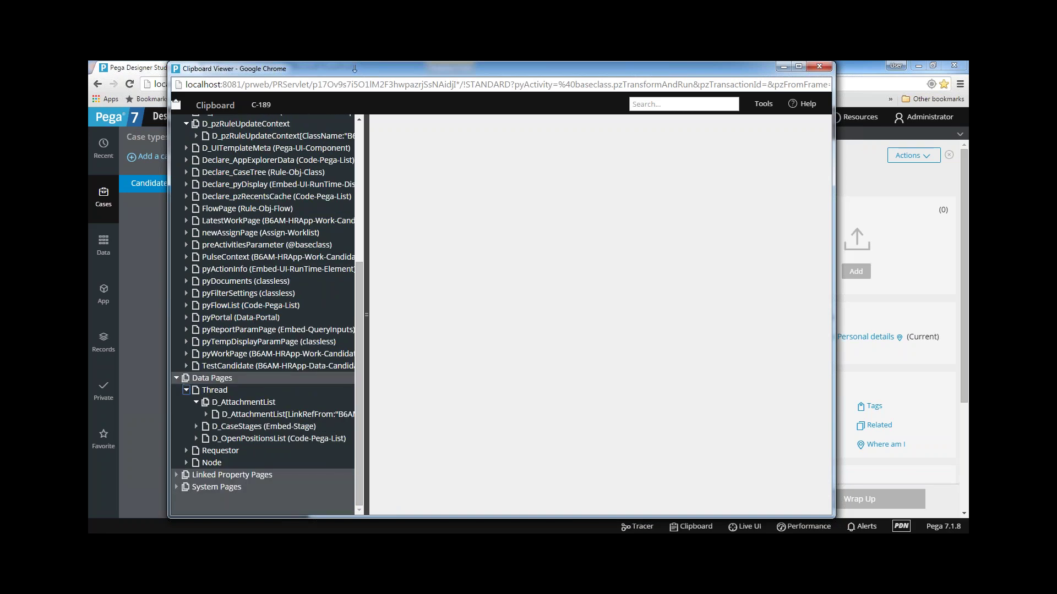
drag(355, 74, 348, 146)
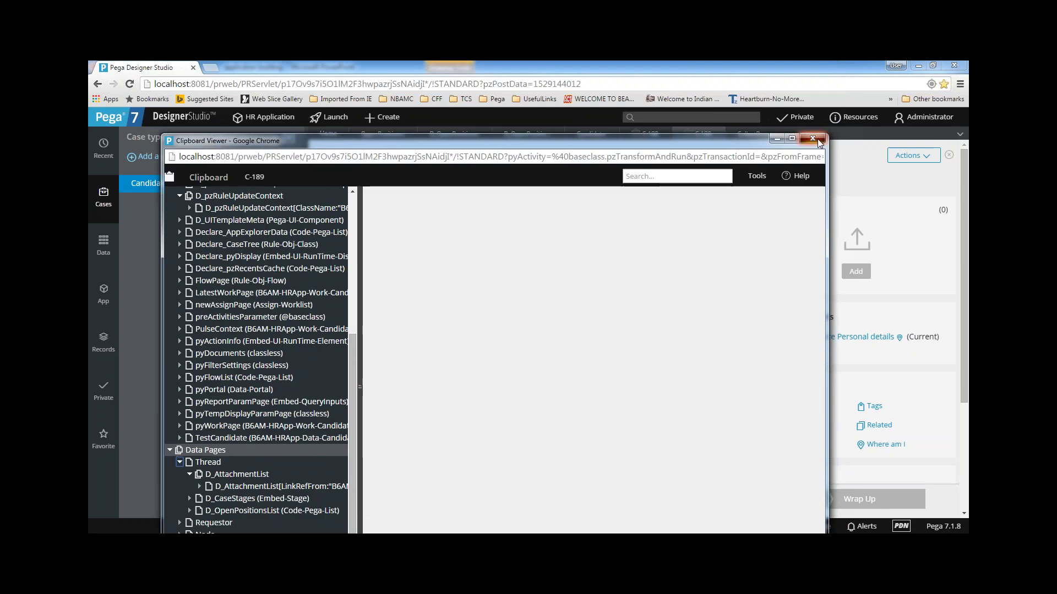
click(813, 139)
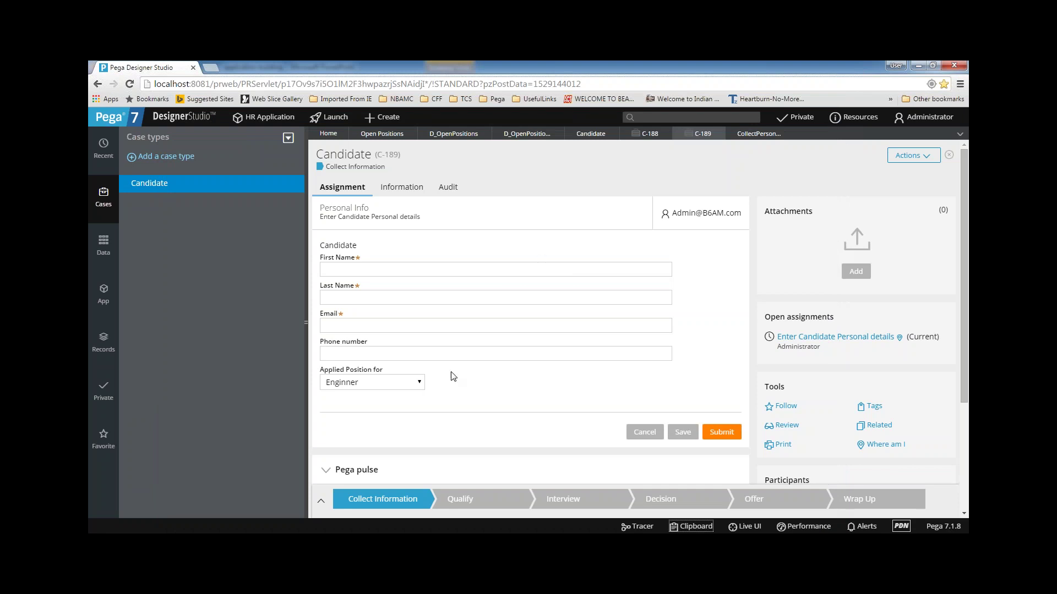
- Fill in the candidate's first name, last name and e-mail in case C-189, and choose Framework Engineer as the applied position
click(369, 271)
text(gdfg)
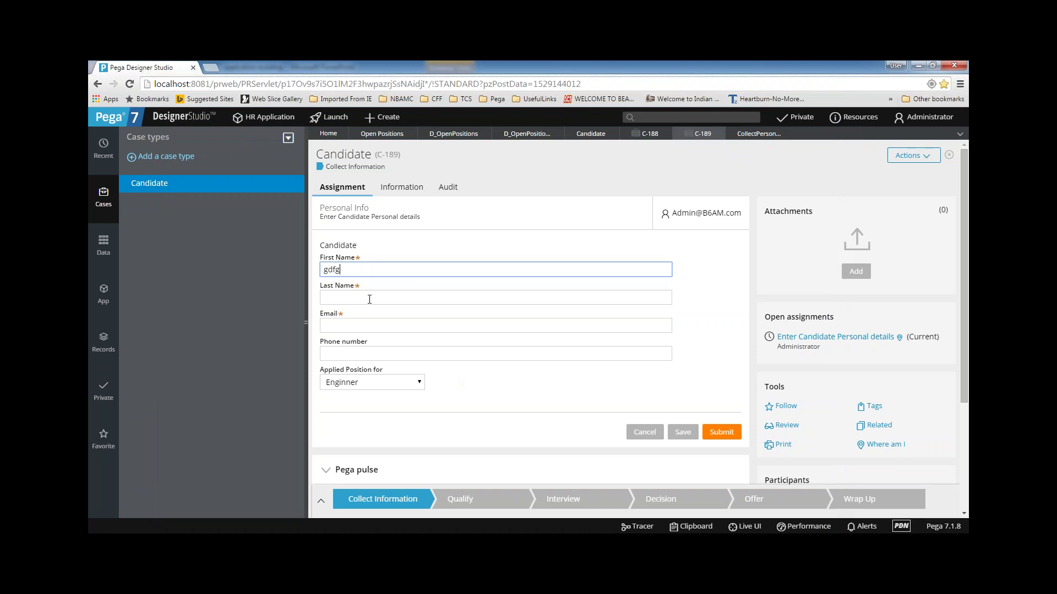
click(368, 298)
text(dfg)
click(366, 325)
text(gdfg)
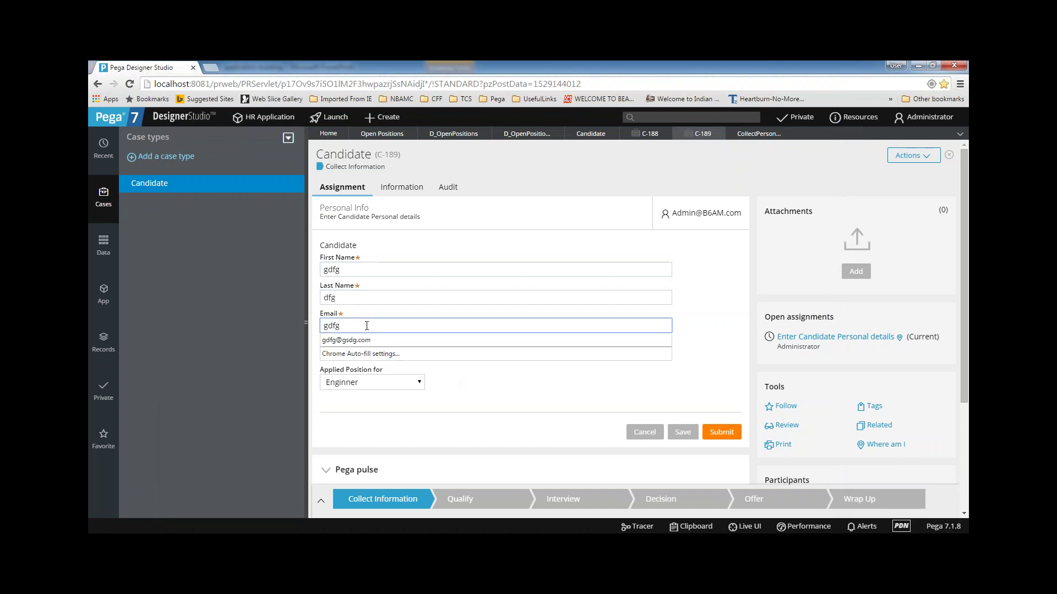
text(@gdfg.com)
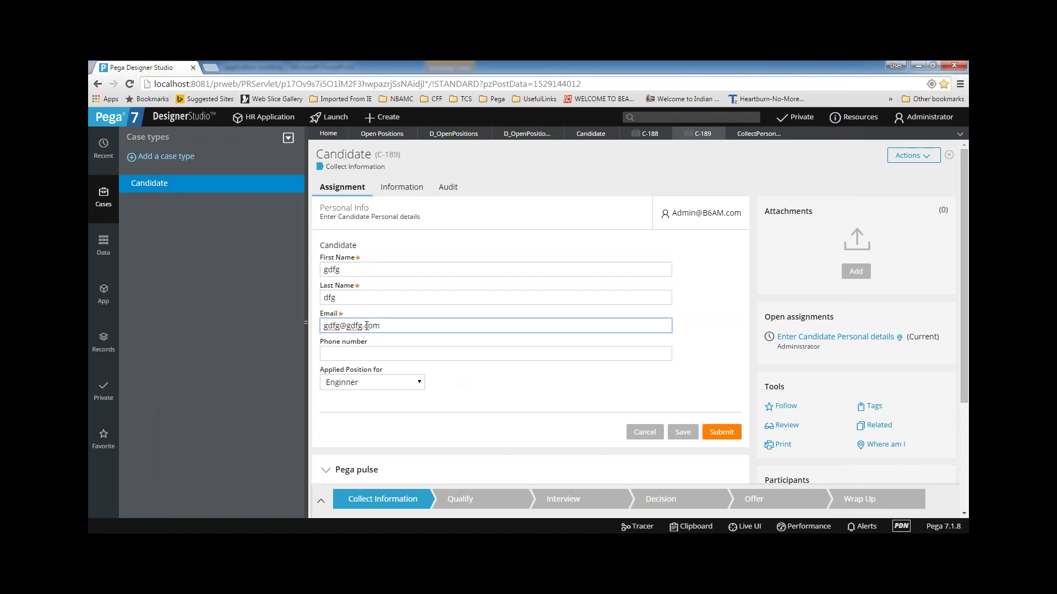
click(406, 382)
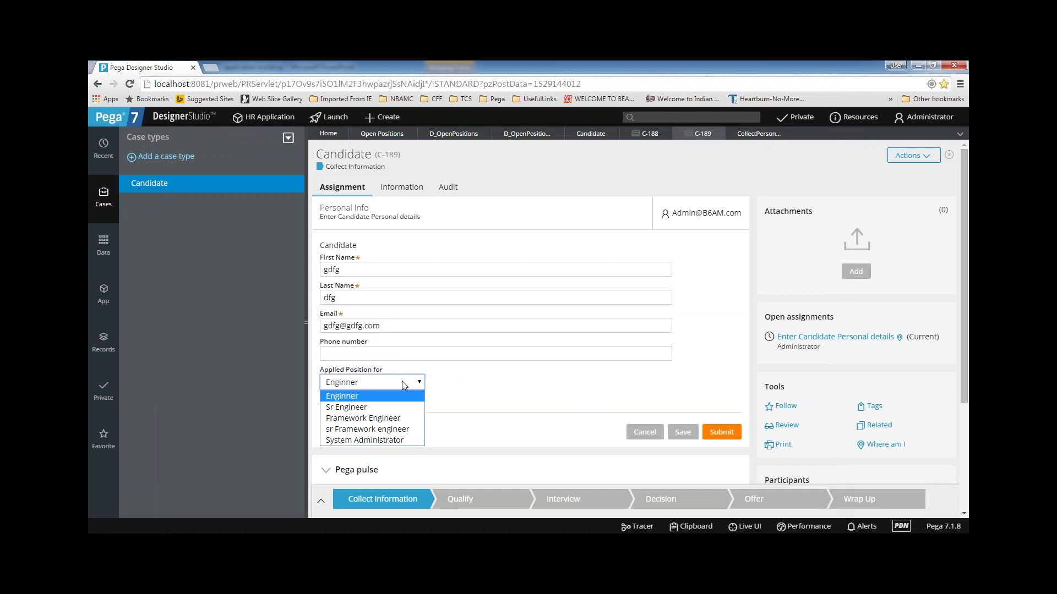
click(388, 419)
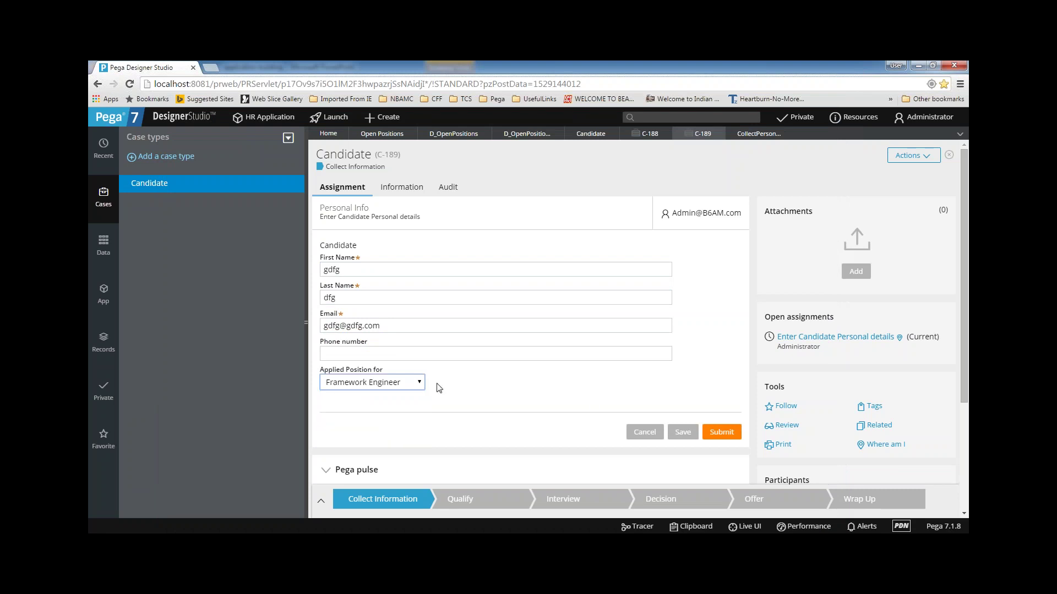
- Enter the candidate's phone number as 10 digits and submit the Personal Info form of case C-189
click(720, 433)
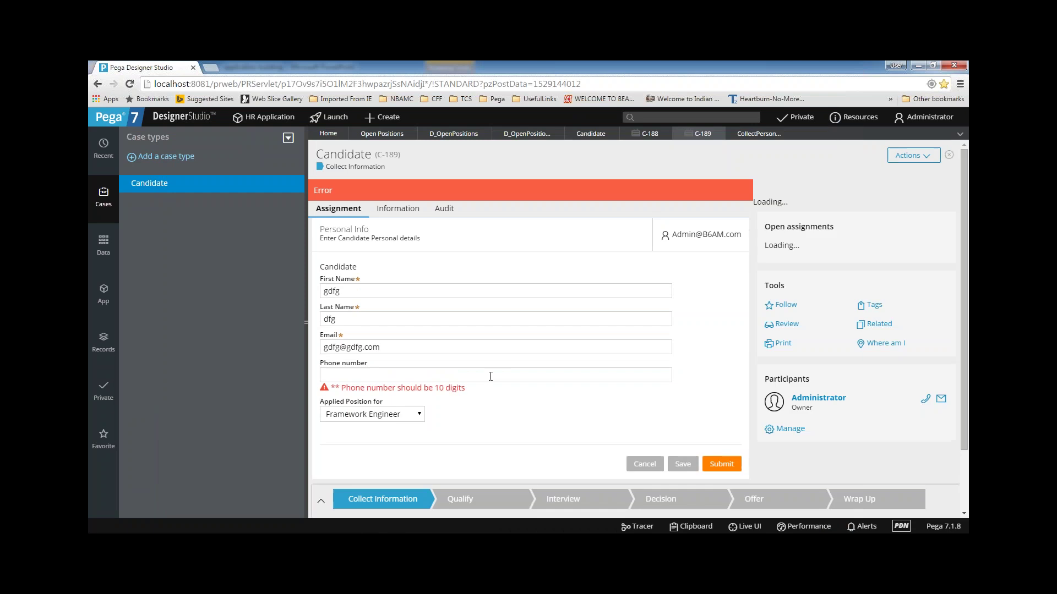
click(354, 374)
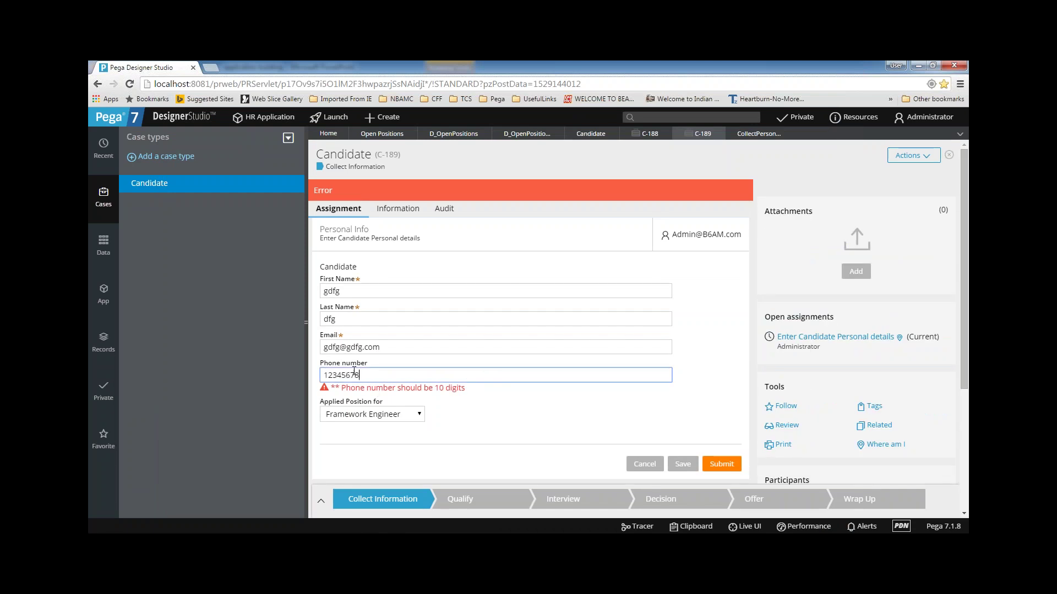
text(0)
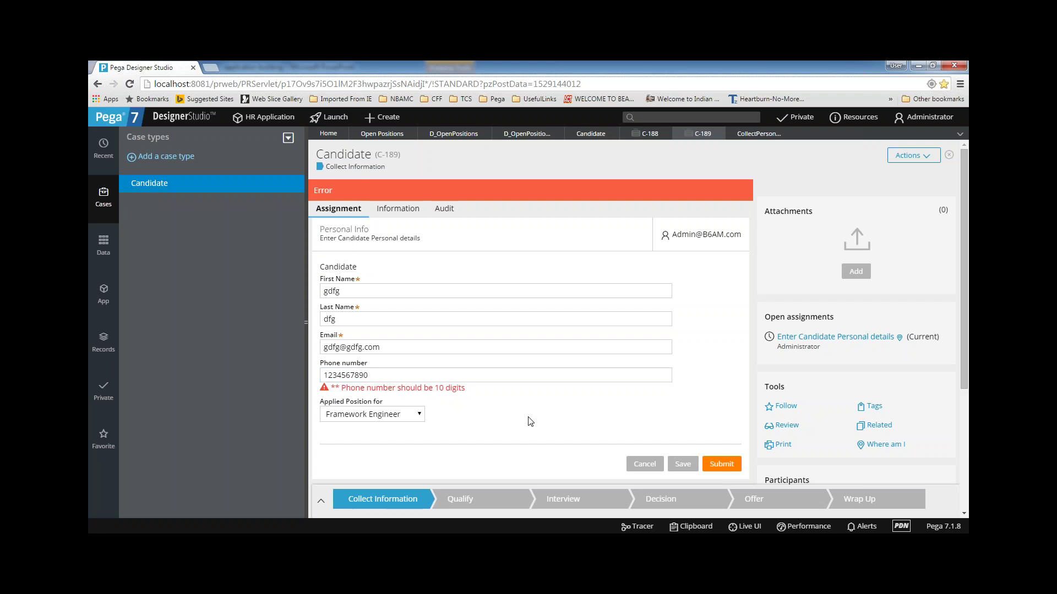
click(721, 464)
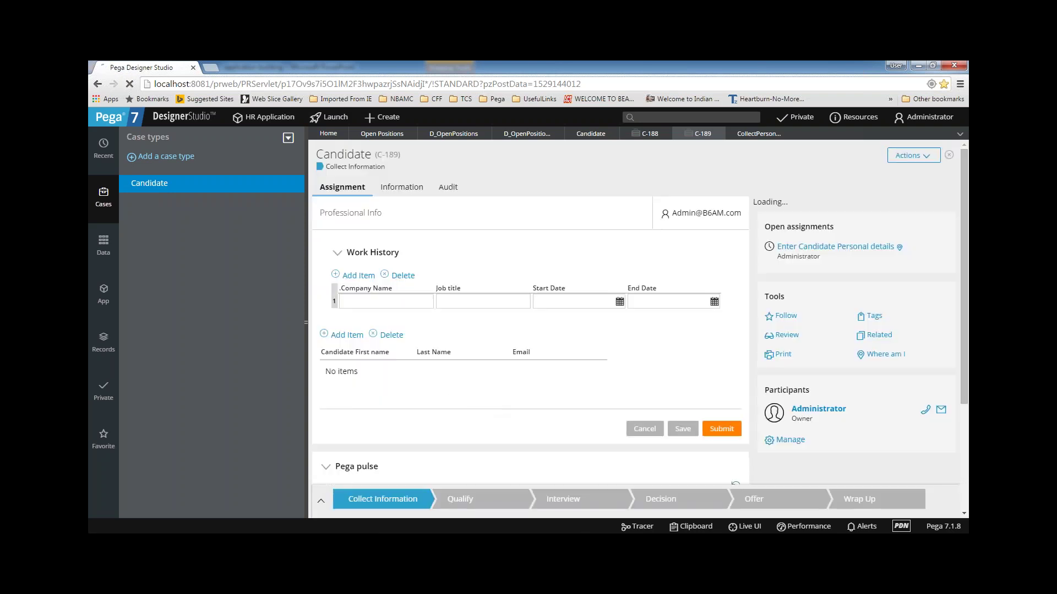
- Inspect the AppliedPositionFor value on the pyWorkPage clipboard page of case C-189, and close the clipboard viewer
click(696, 527)
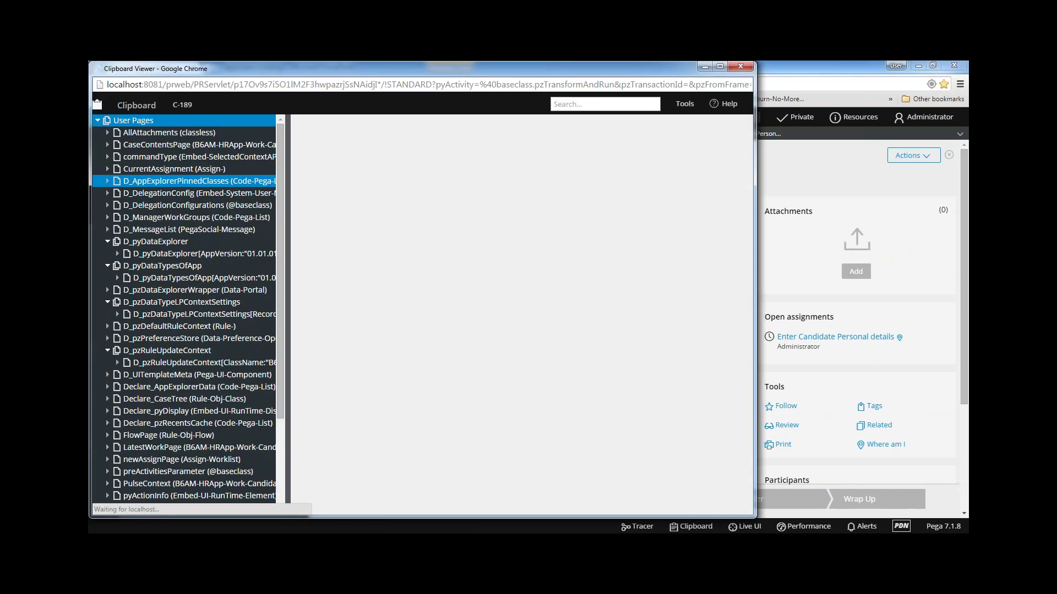
scroll(230, 395, down, 3)
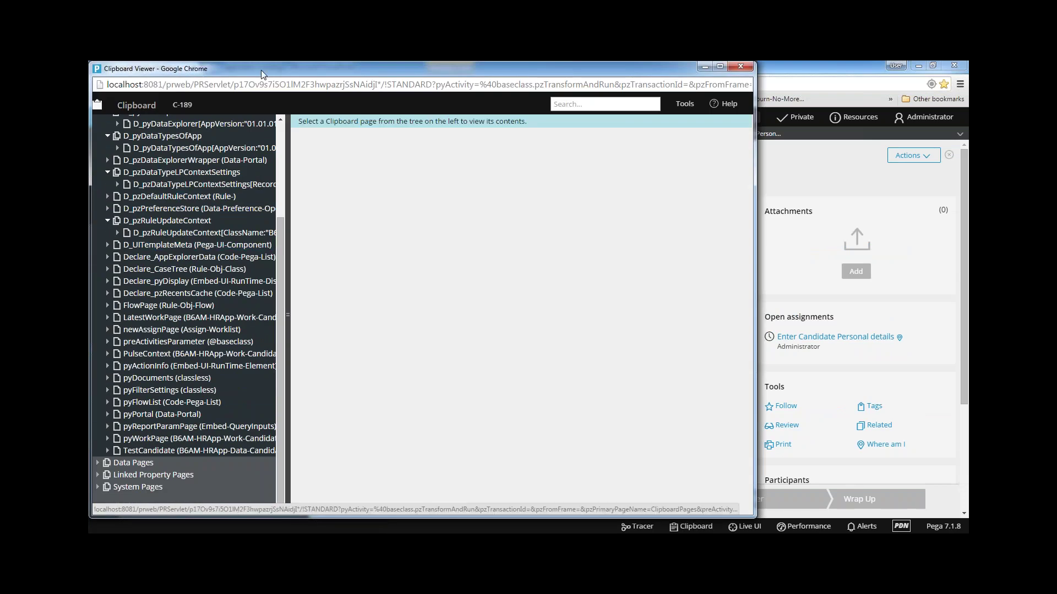
drag(262, 70, 352, 106)
click(206, 488)
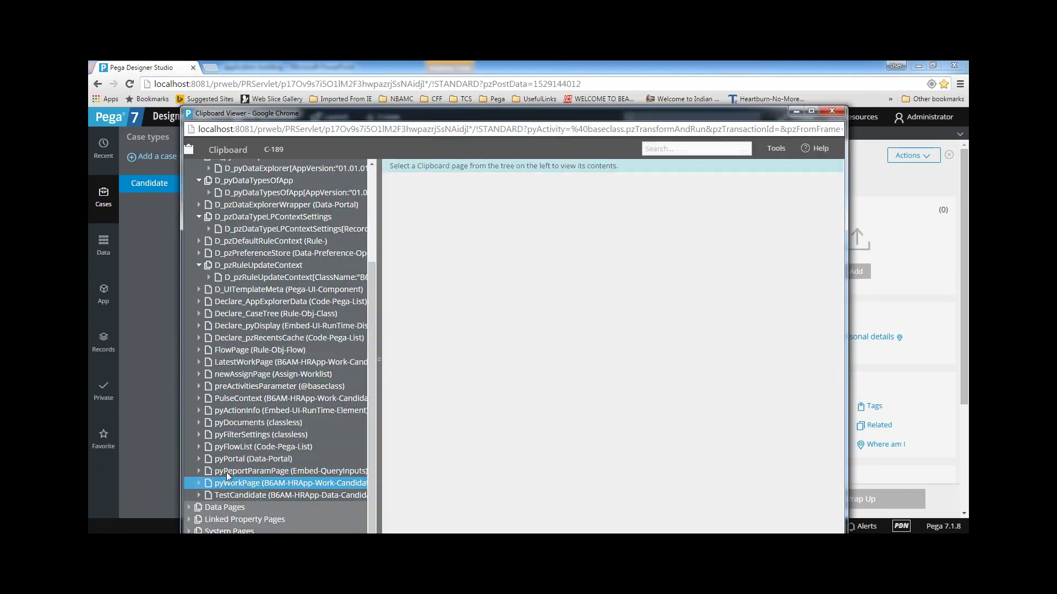
scroll(314, 494, down, 2)
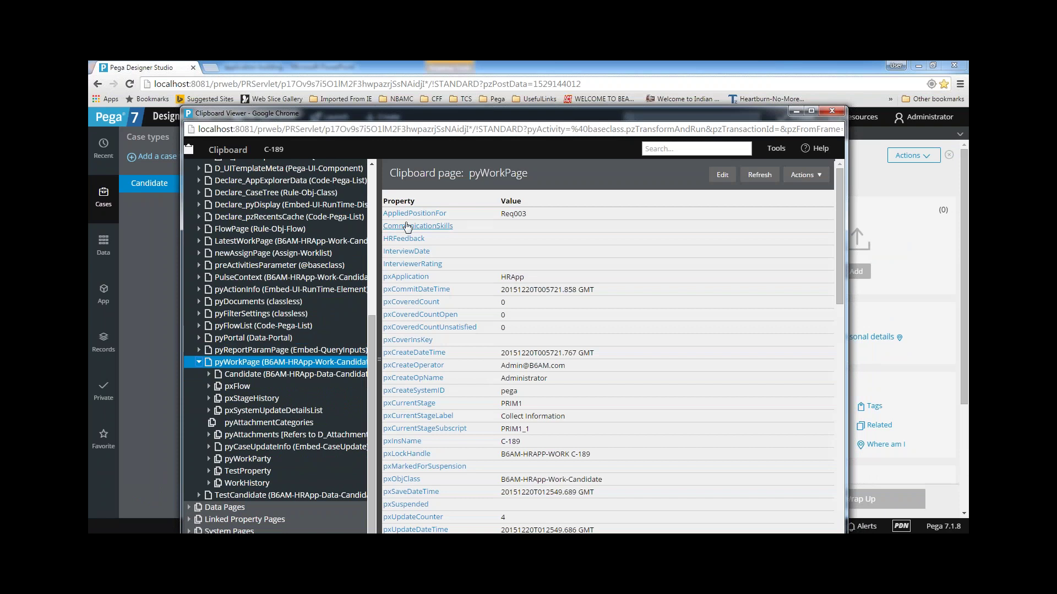
double_click(514, 213)
click(833, 112)
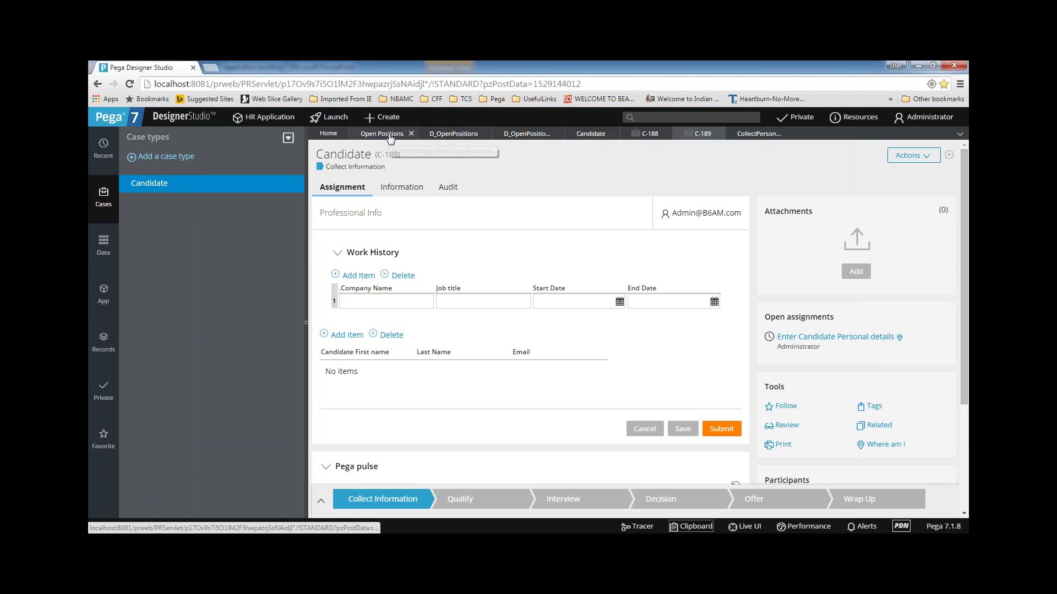
- Compare the definitions of the D_OpenPositions and D_OpenPositionsList data pages
click(527, 134)
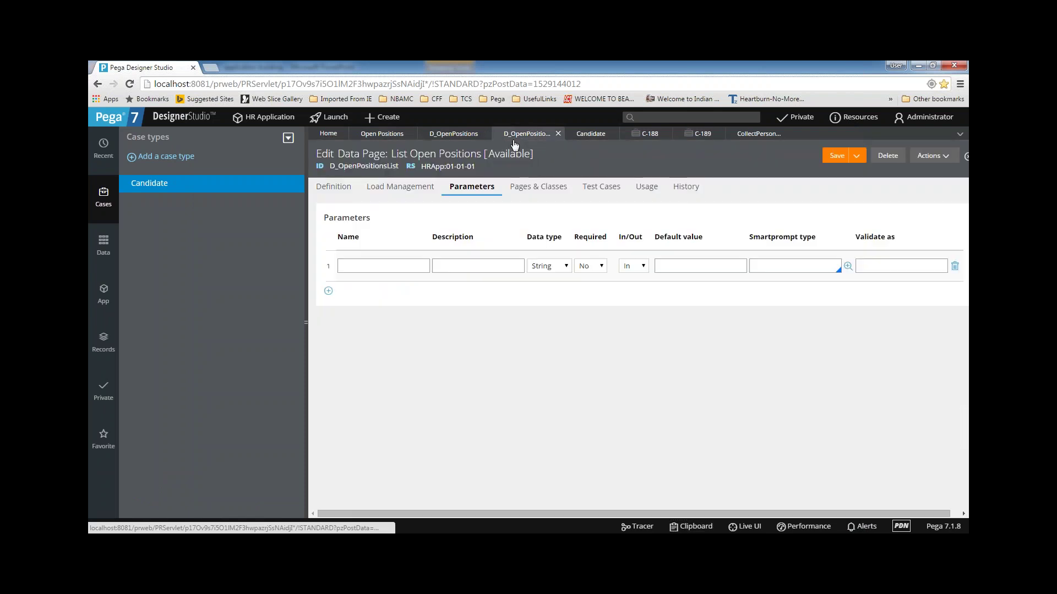
click(453, 134)
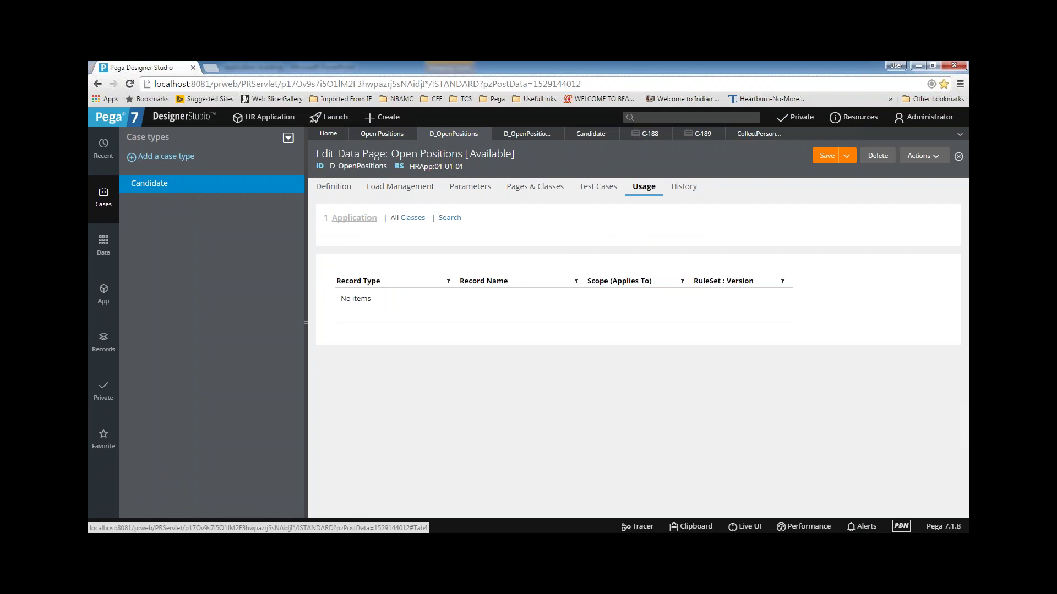
click(334, 186)
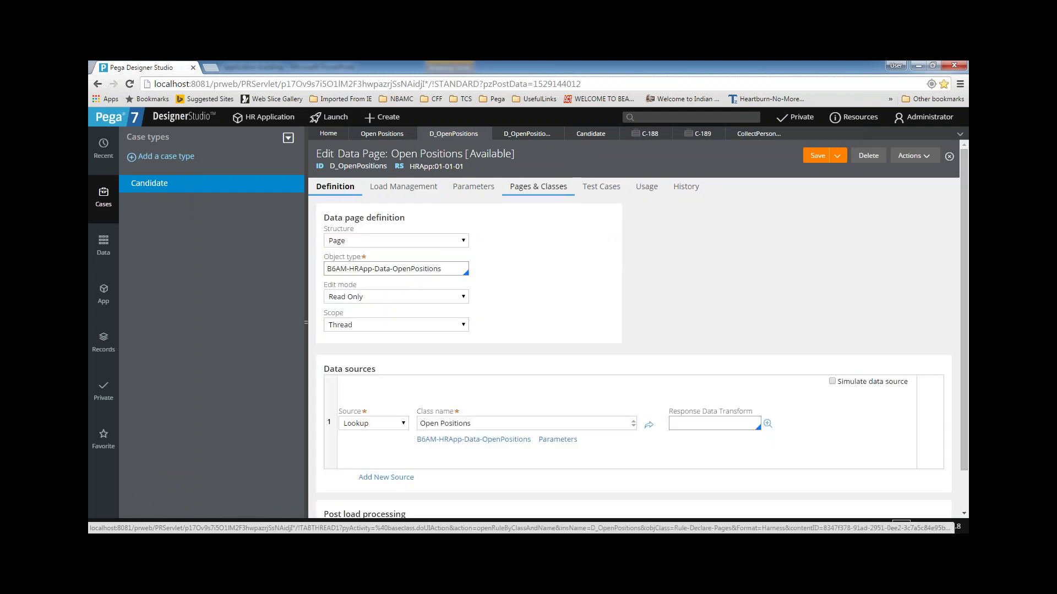
click(510, 135)
click(334, 187)
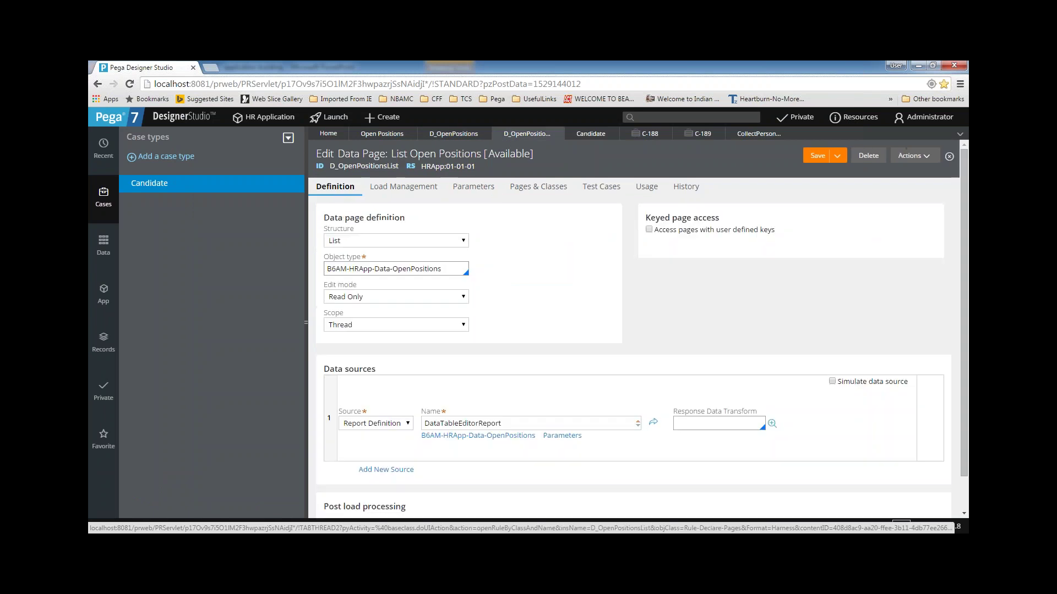
- Refresh the List Open Positions data page and check which records use it
click(645, 190)
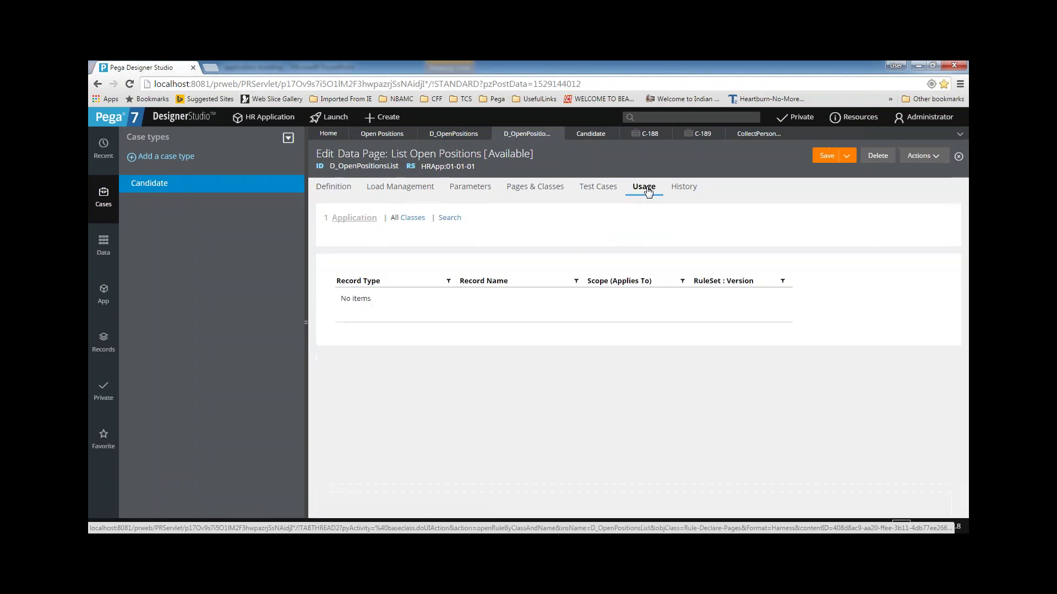
click(934, 160)
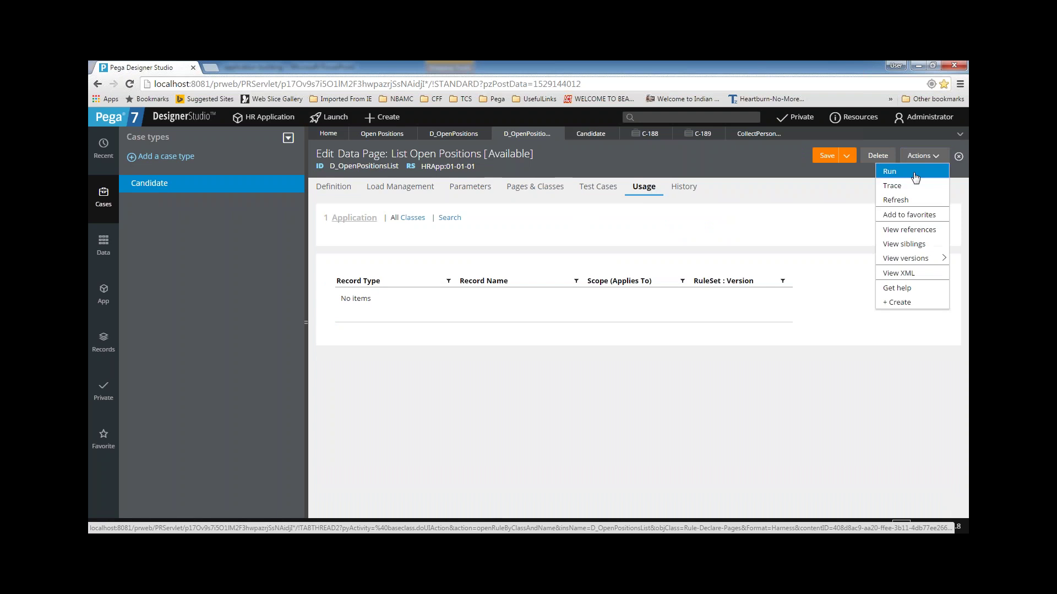
click(910, 199)
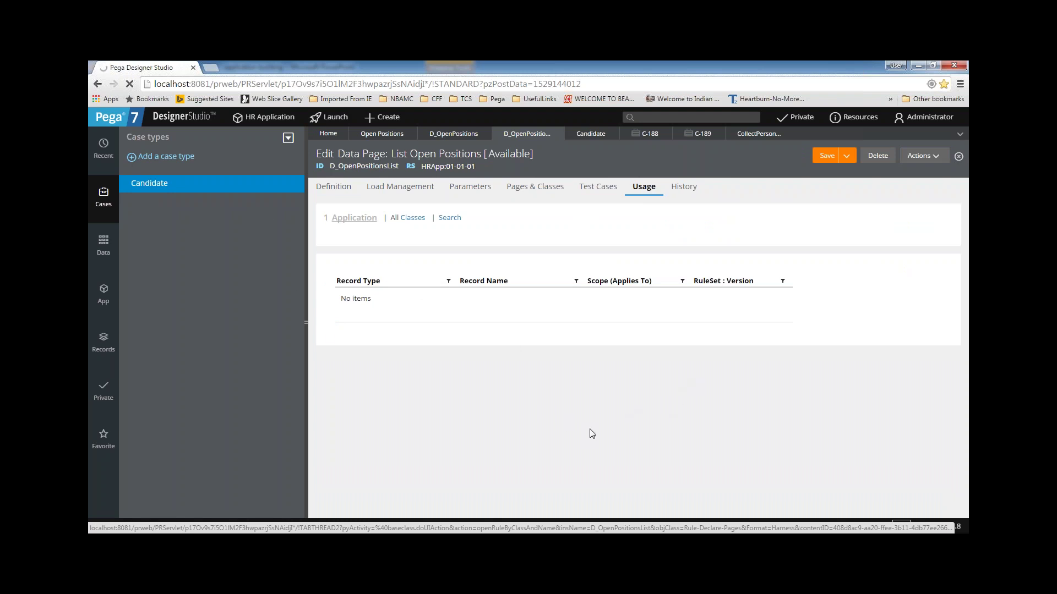
click(338, 191)
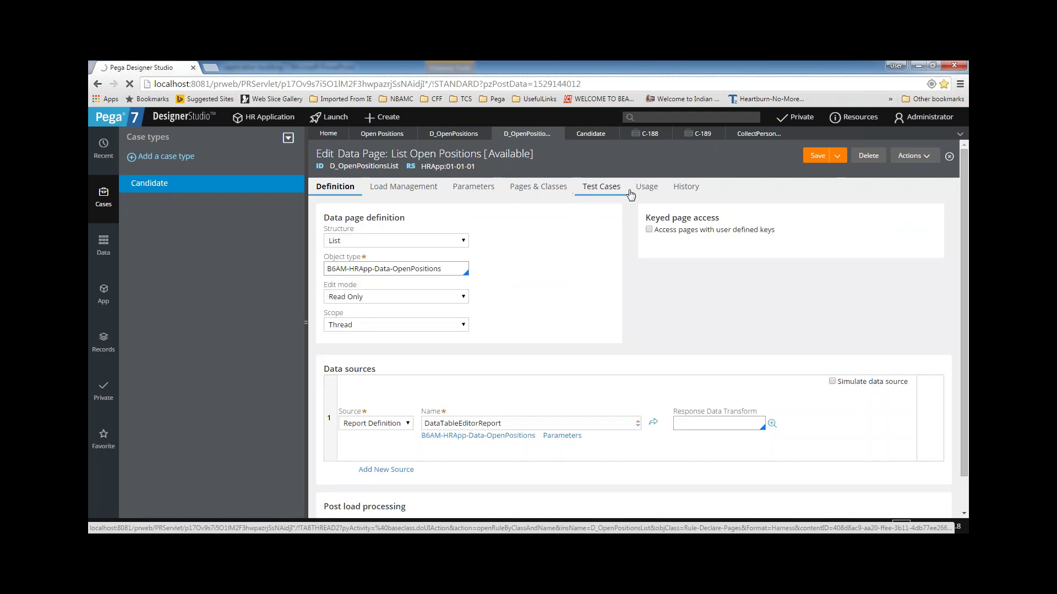
click(646, 187)
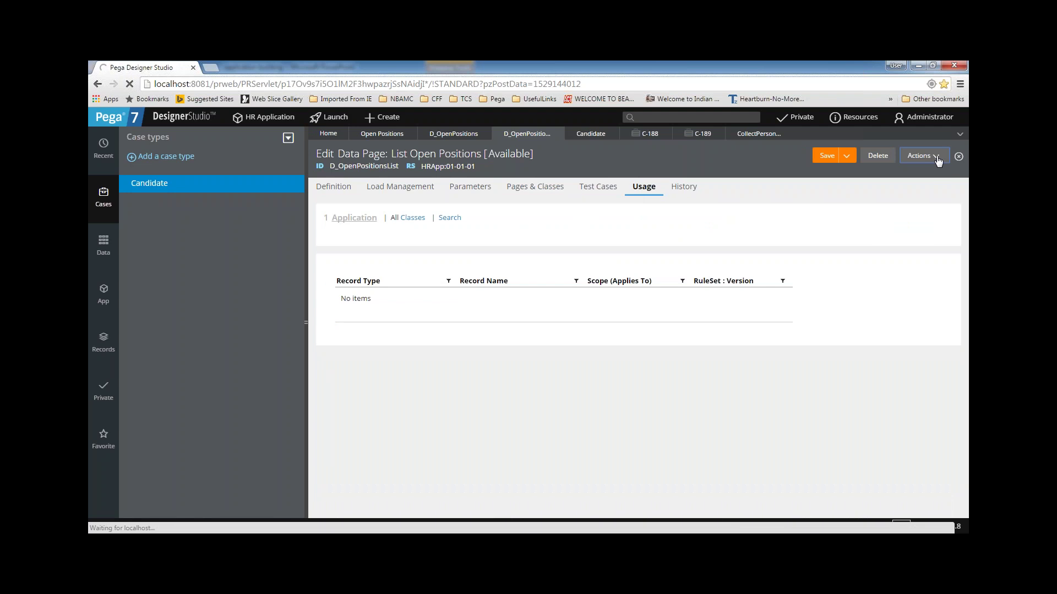
click(748, 138)
click(644, 187)
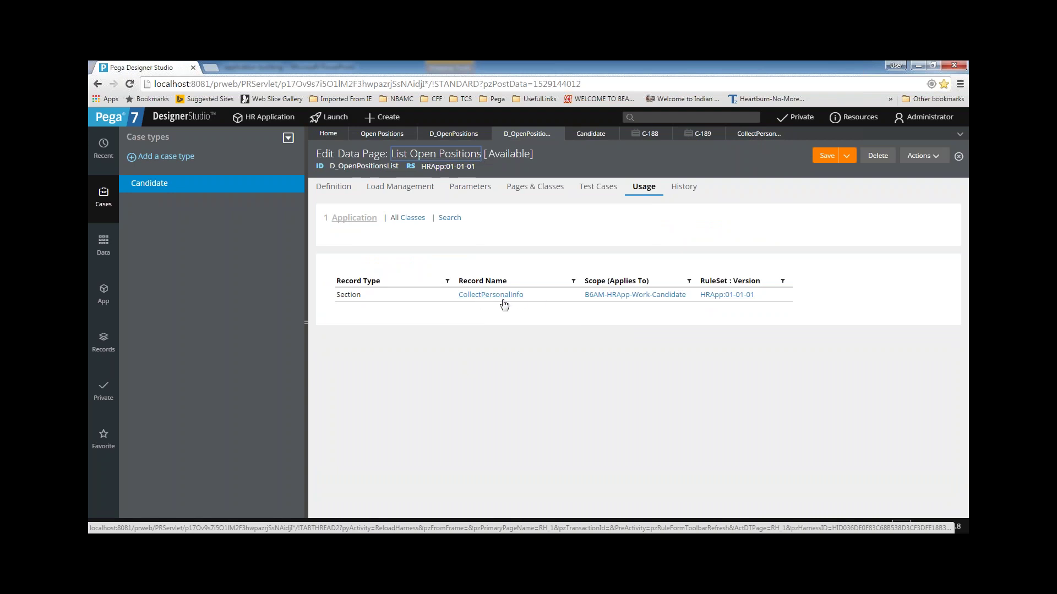
click(349, 297)
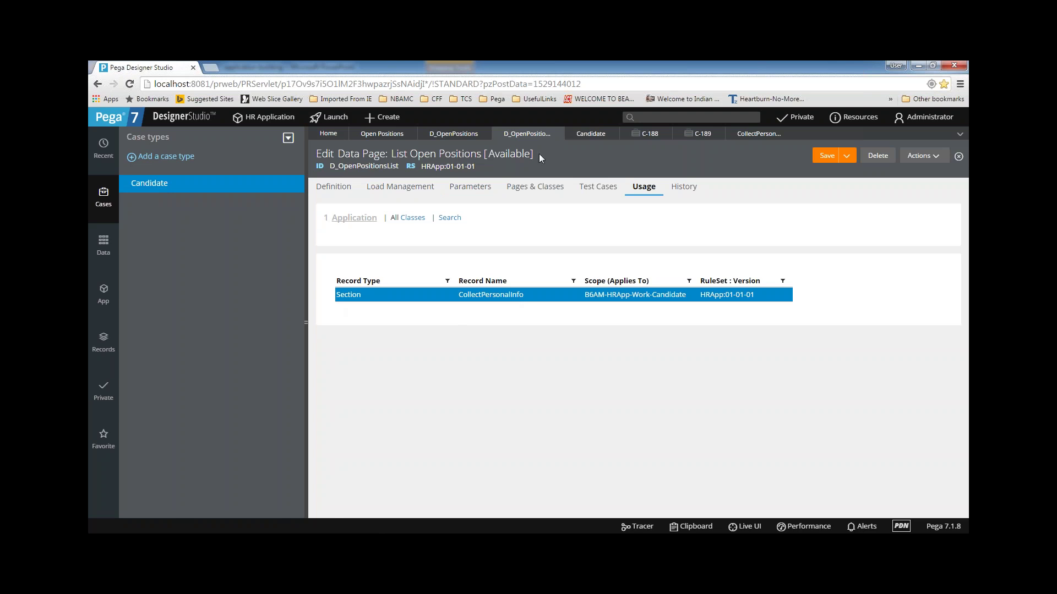
- Revisit both Open Positions data pages and expand the Open Positions data type in the Data explorer to examine its data pages
click(449, 138)
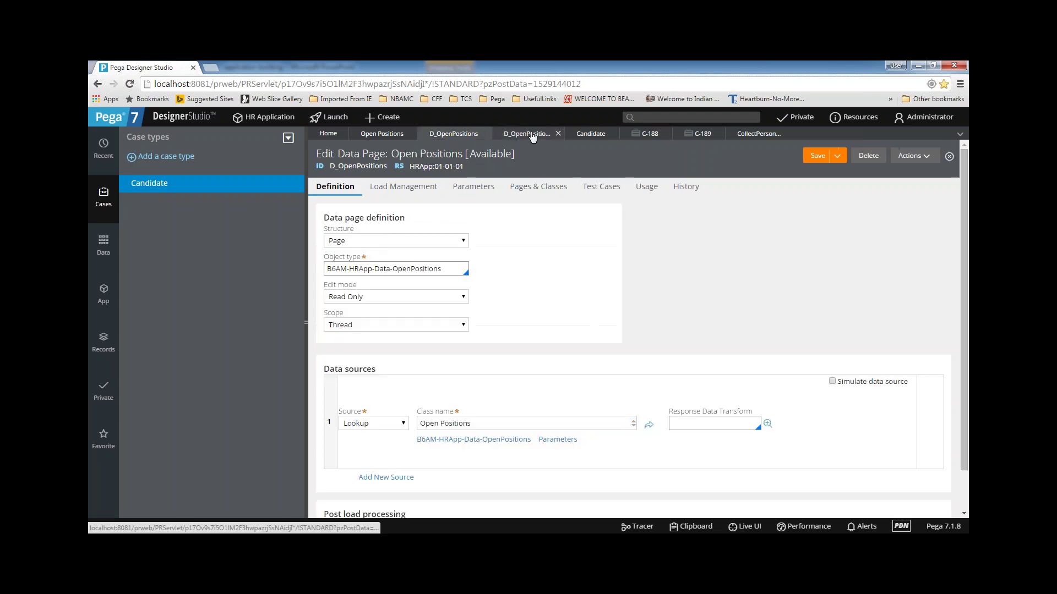
click(529, 135)
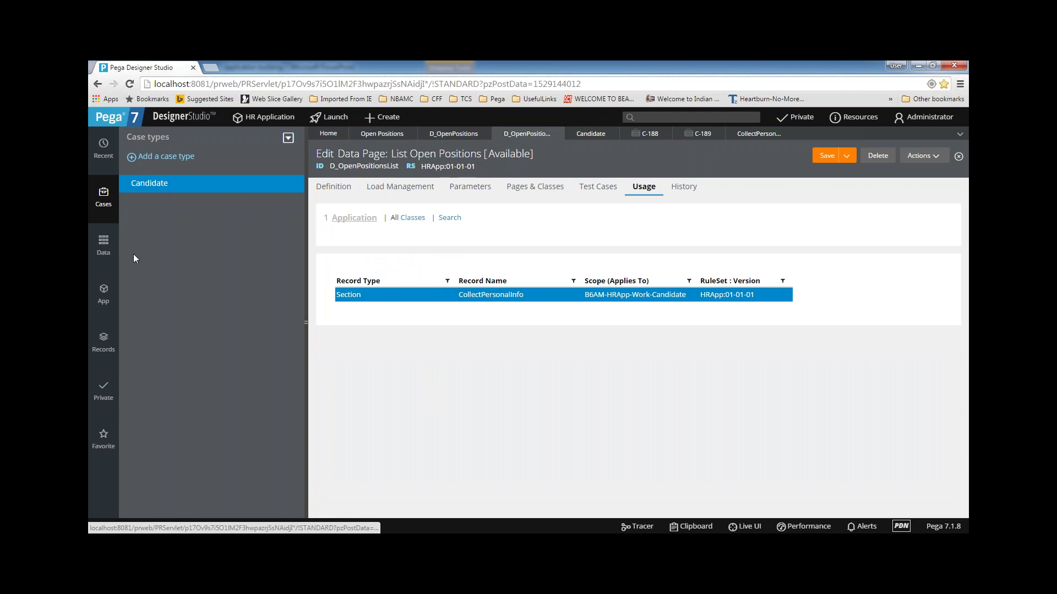
click(104, 298)
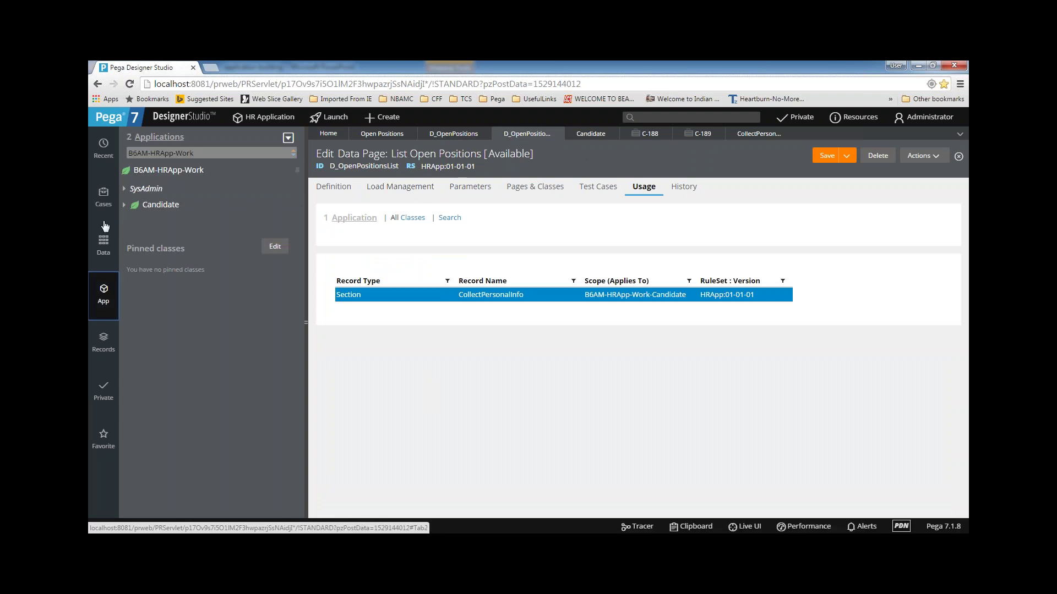
click(104, 245)
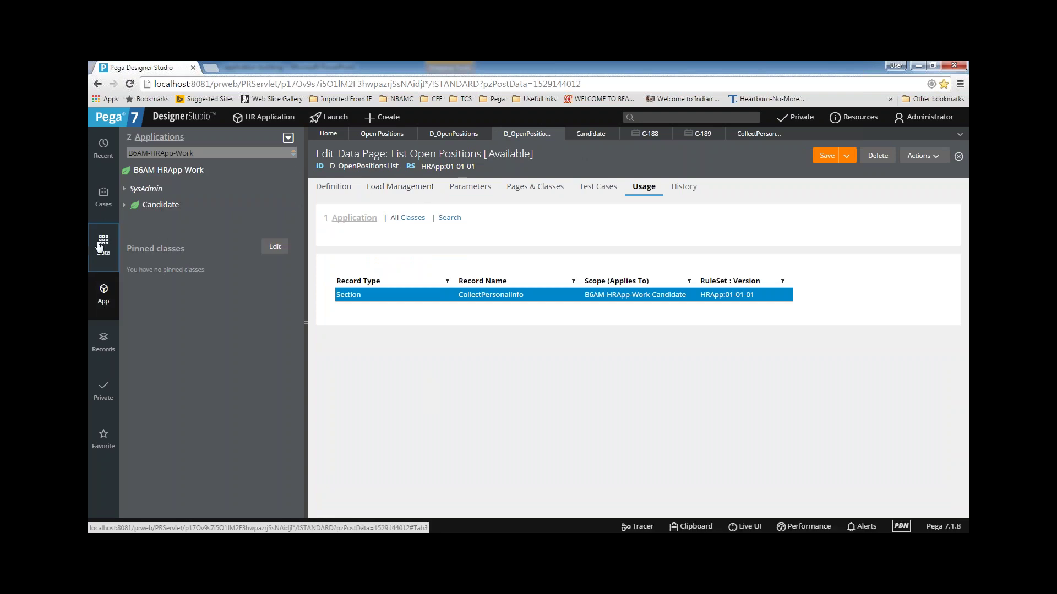
click(288, 137)
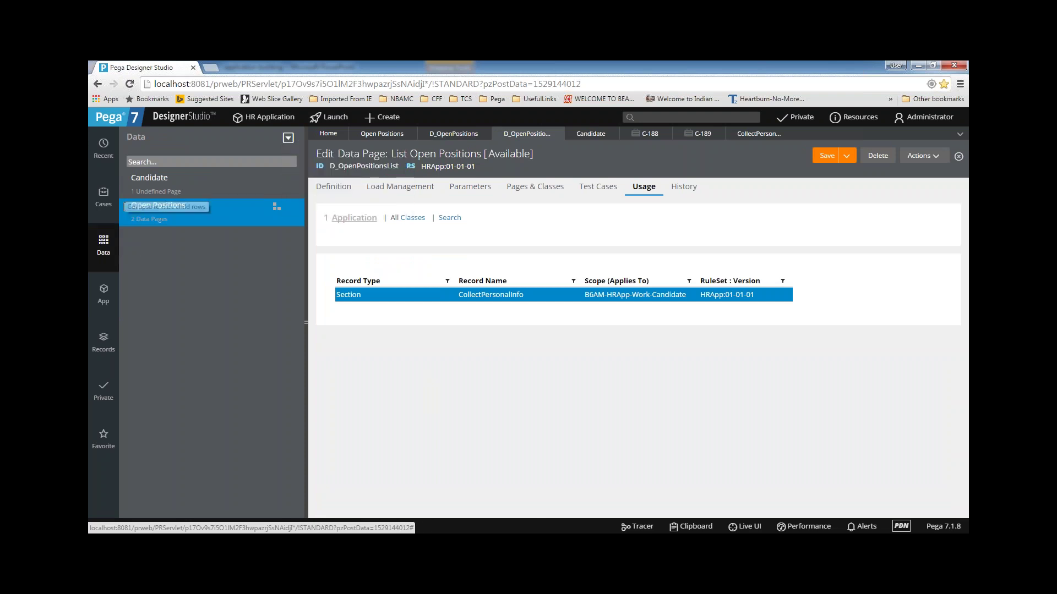
click(121, 209)
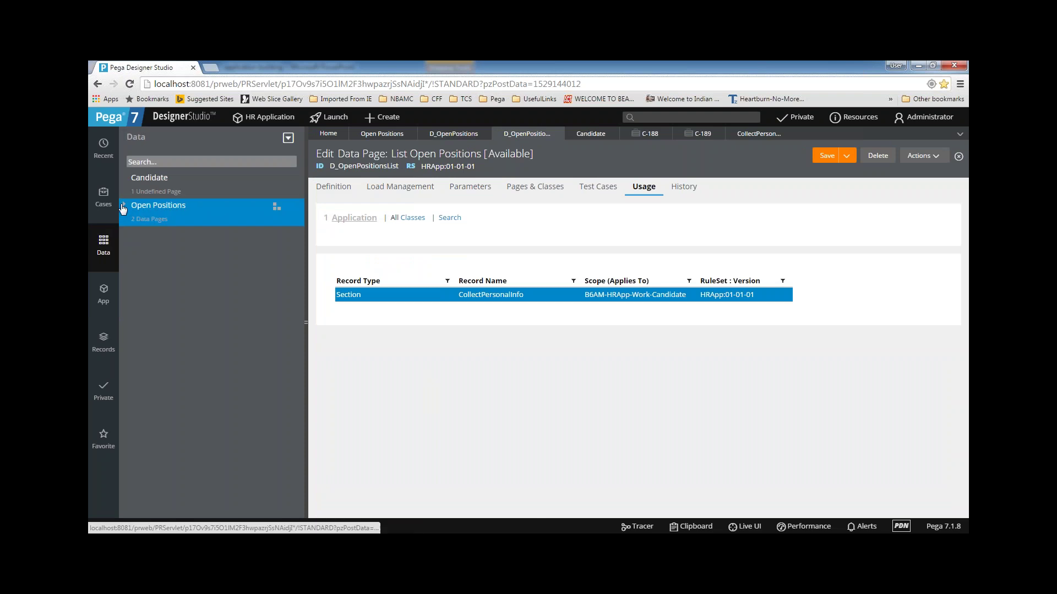
click(124, 205)
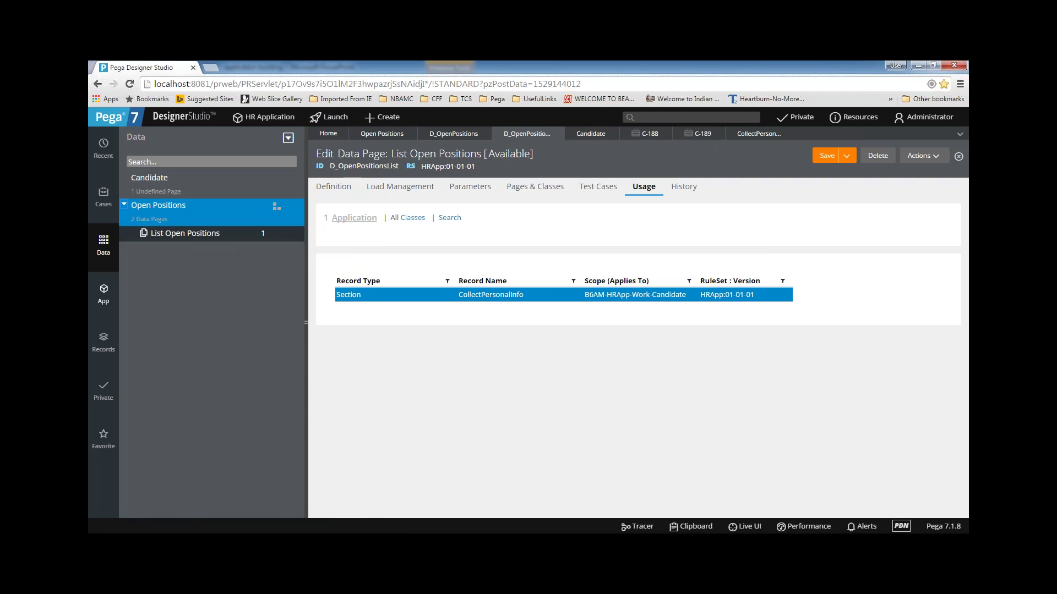
- Start a new property record in the Data Model of the Candidate class in the App explorer
click(107, 301)
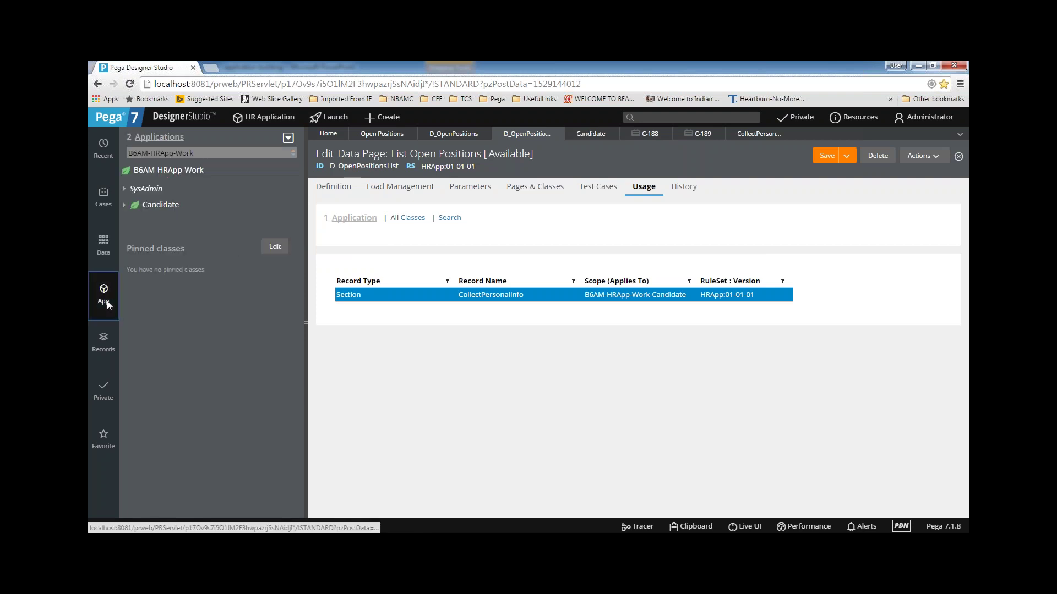
click(125, 205)
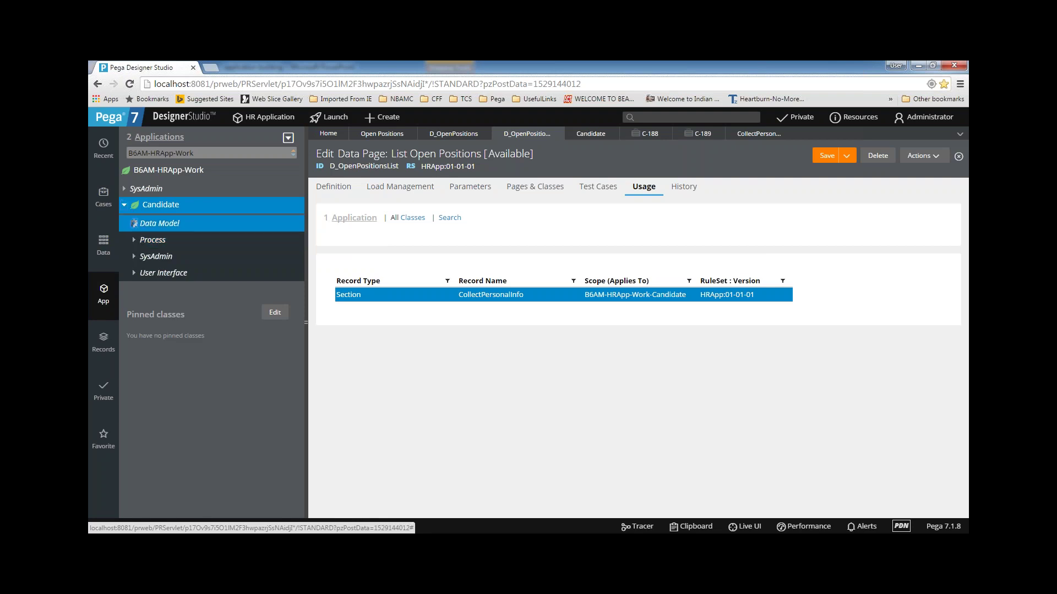
click(134, 223)
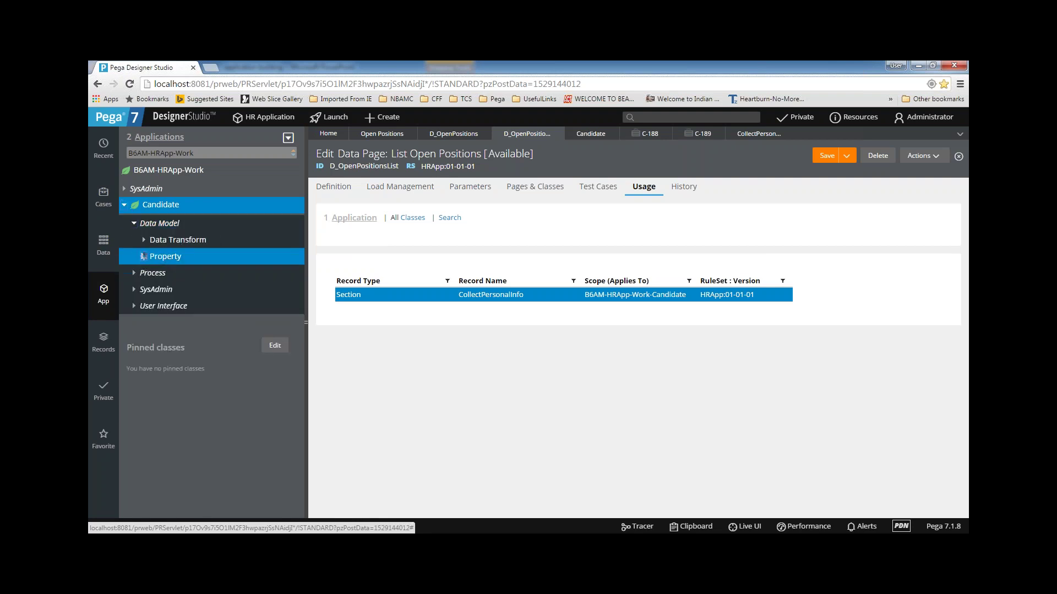
click(144, 256)
click(144, 257)
click(154, 273)
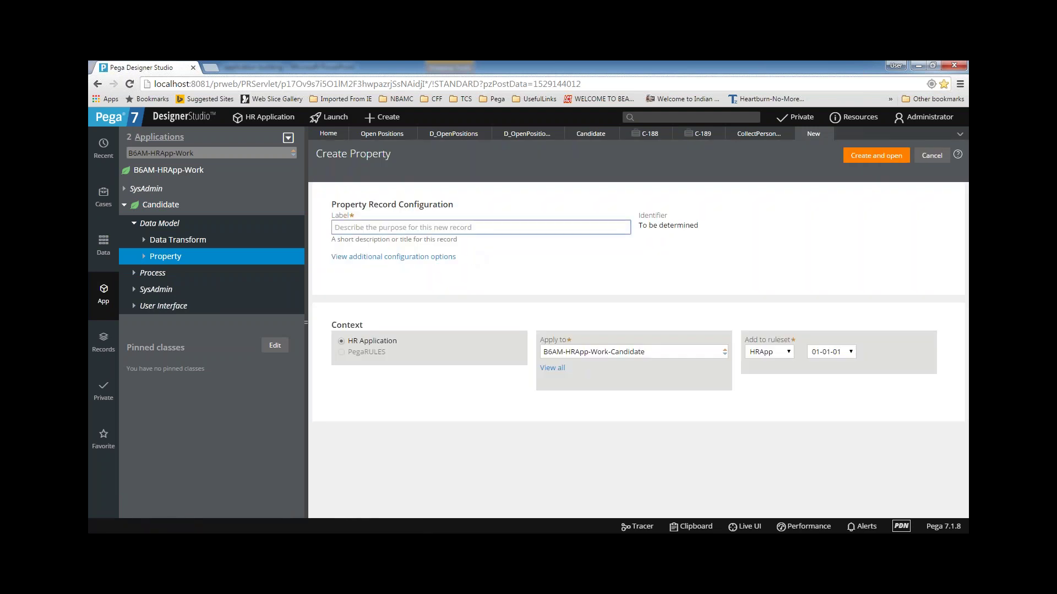
text(Get)
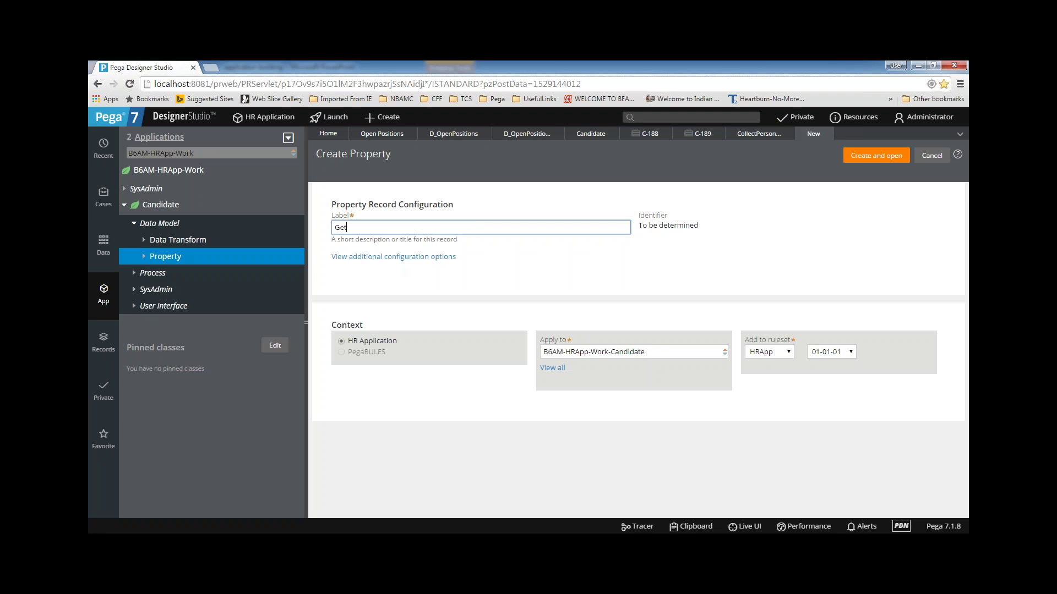
key(BackSpace)
key(BackSpace)
text(Ge)
key(BackSpace)
key(BackSpace)
key(BackSpace)
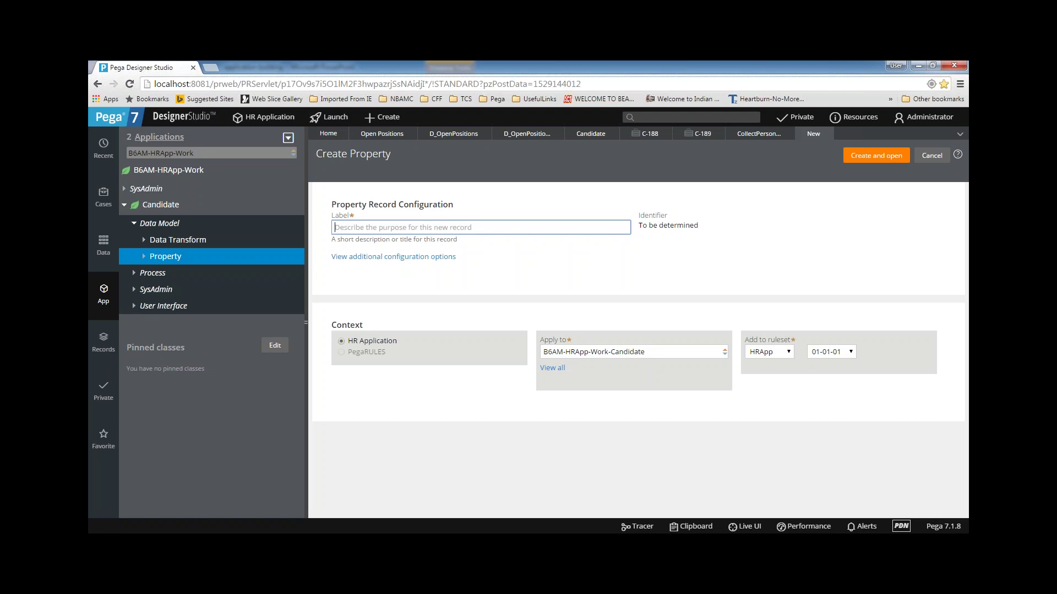
- Label the new property Selected Position
text(Sele)
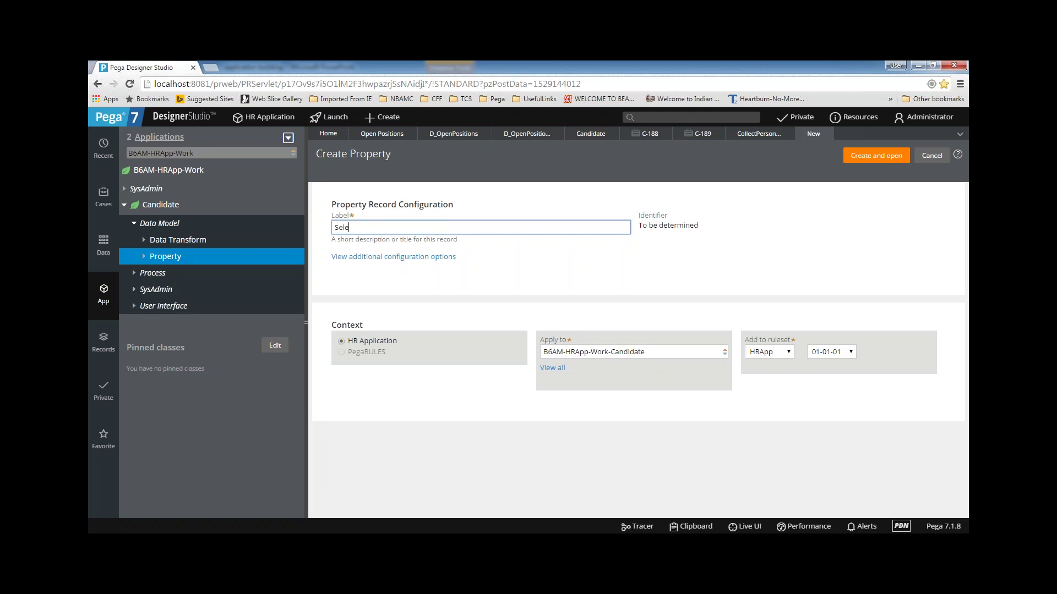
text(cted Position Det)
key(BackSpace)
key(BackSpace)
key(BackSpace)
- Review candidate case C-188, examining its Applied Position for field and the steps within its stages
click(658, 139)
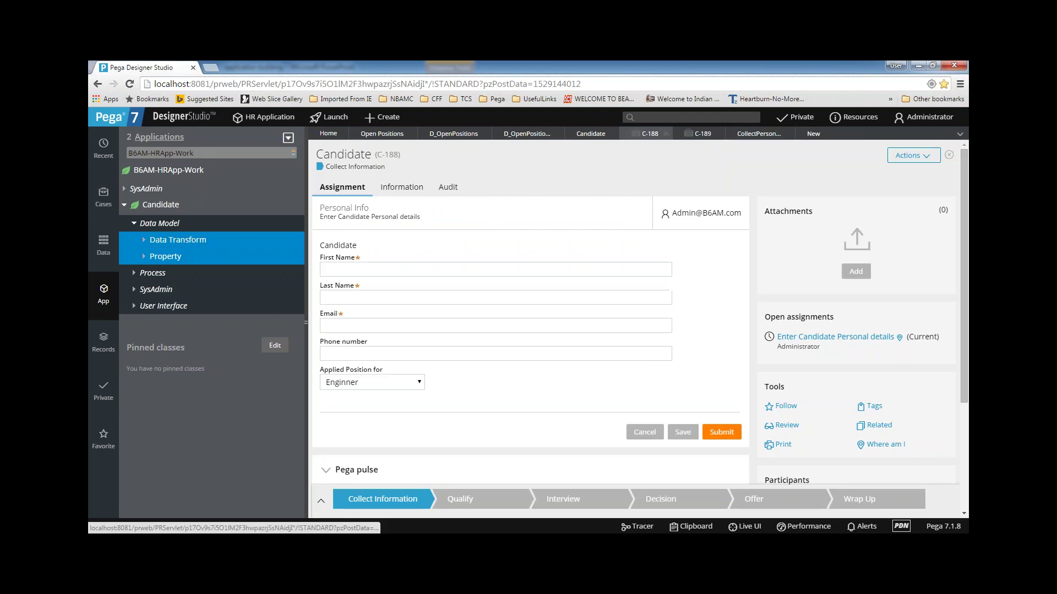
click(347, 388)
click(520, 391)
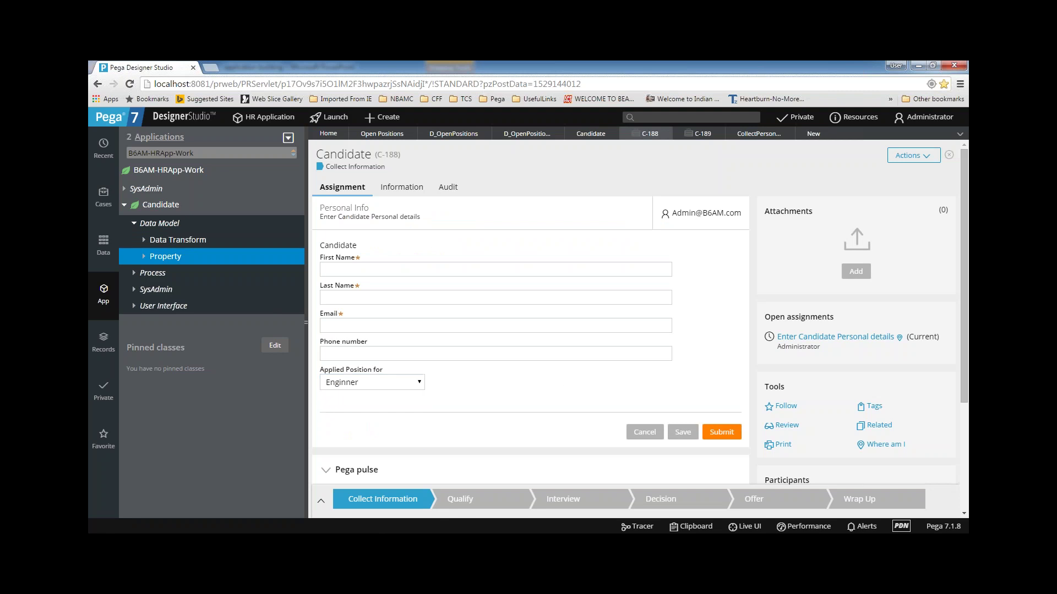
scroll(444, 171, down, 2)
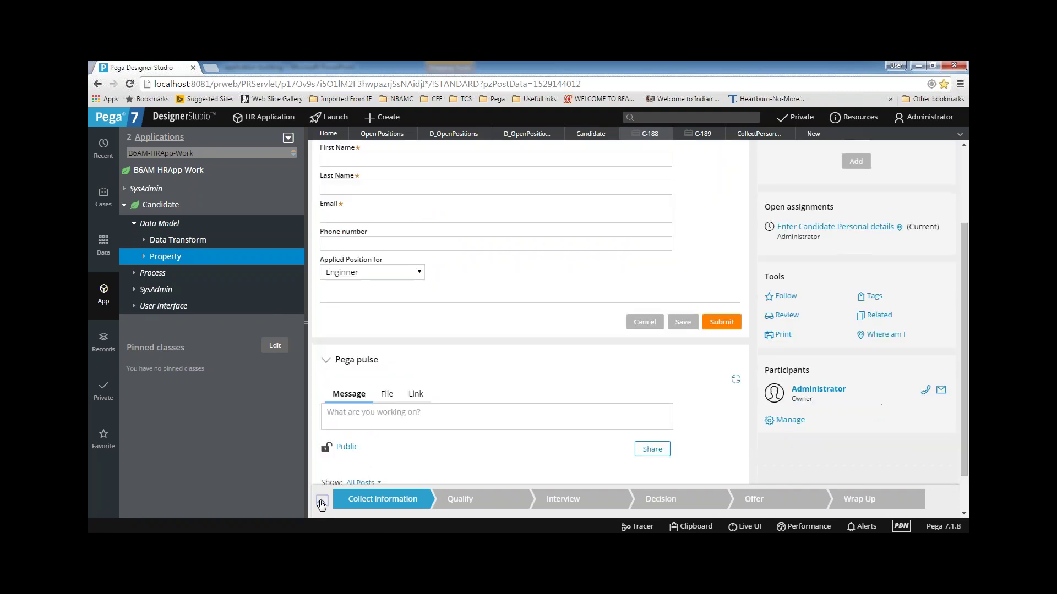
click(321, 502)
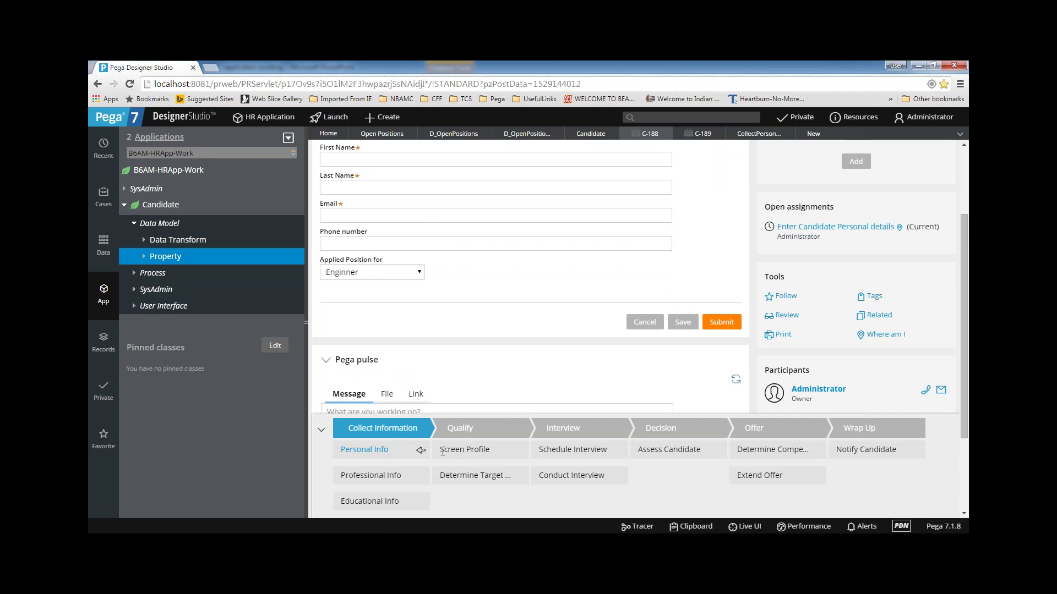
drag(439, 450, 491, 451)
click(504, 448)
scroll(504, 448, up, 2)
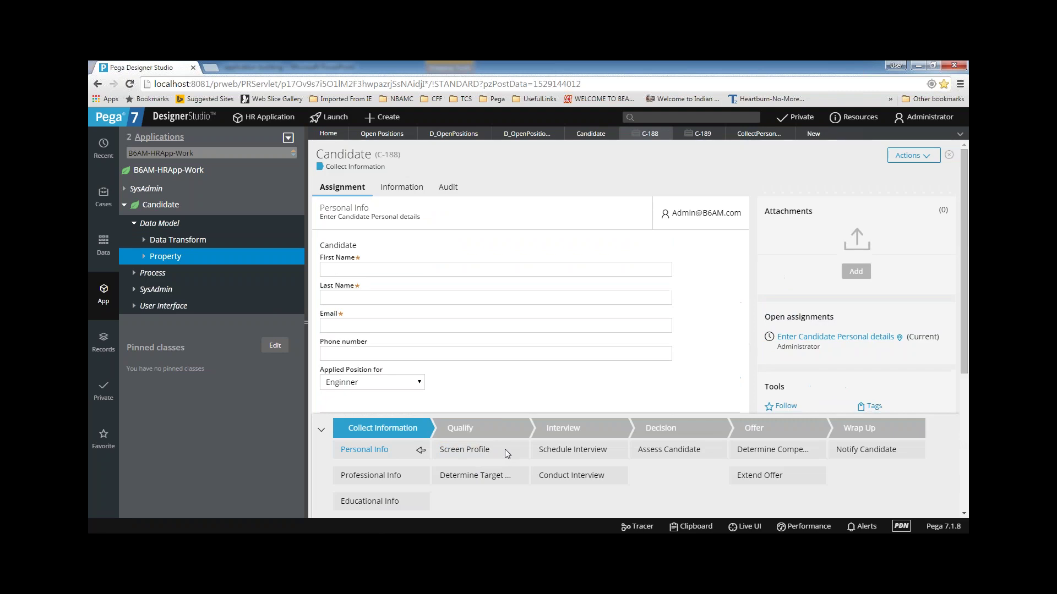
scroll(497, 450, down, 3)
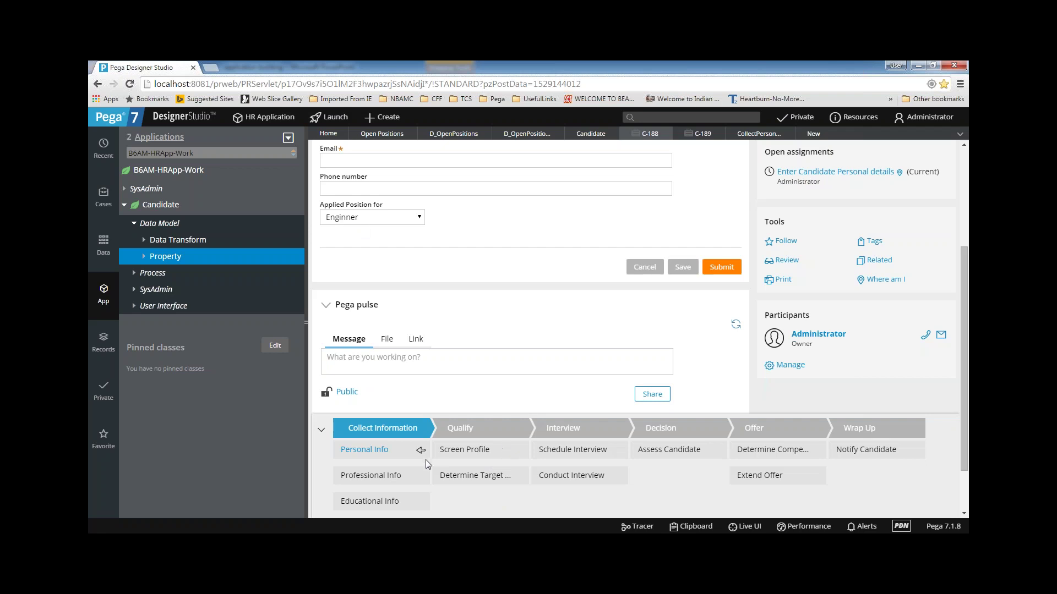
- Return to the new Selected Position property record, then create and open it
click(810, 135)
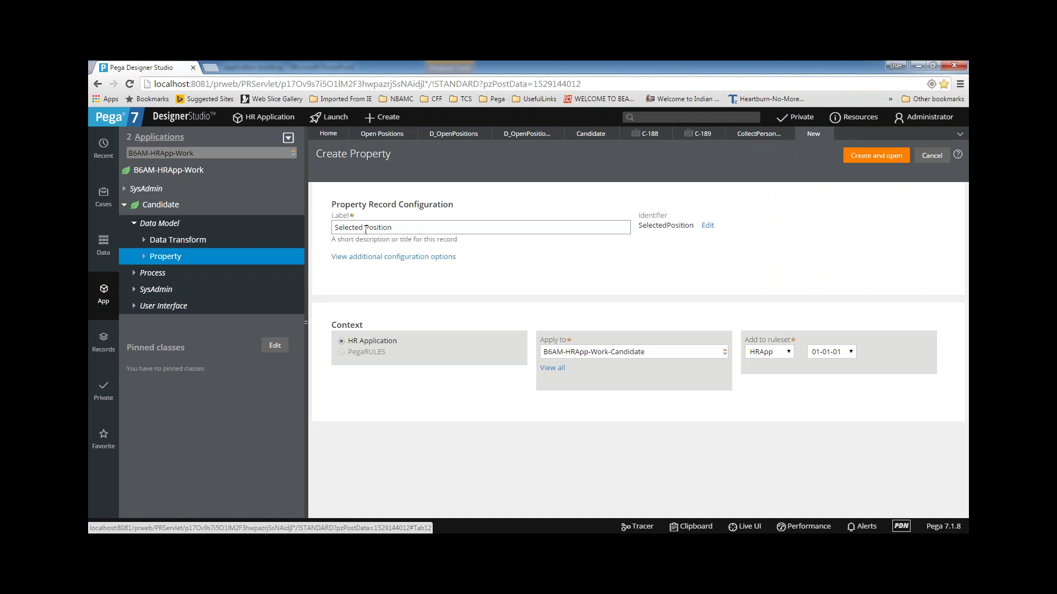
double_click(379, 227)
click(417, 229)
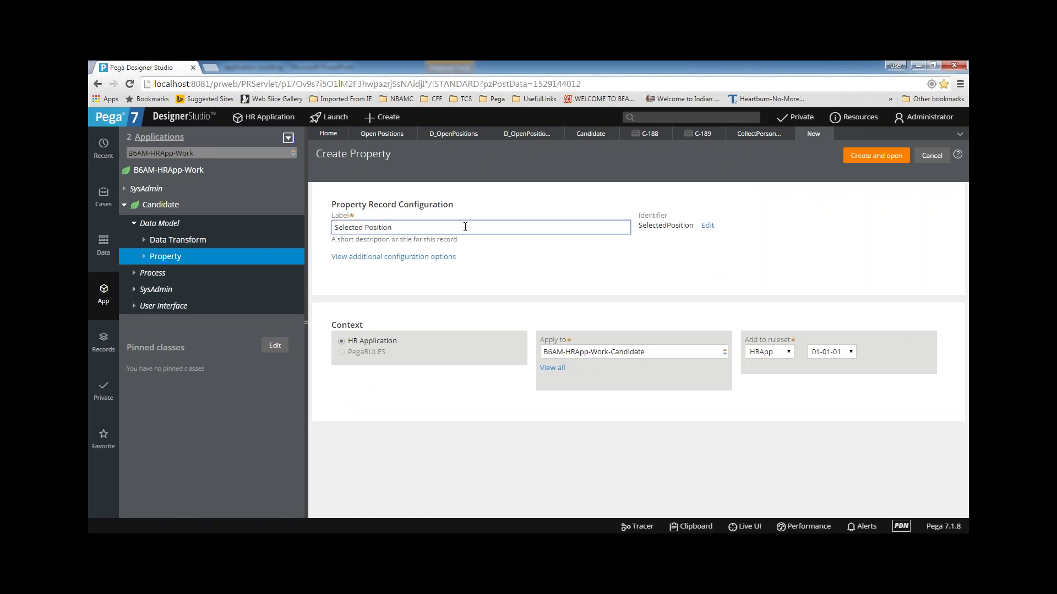
click(869, 158)
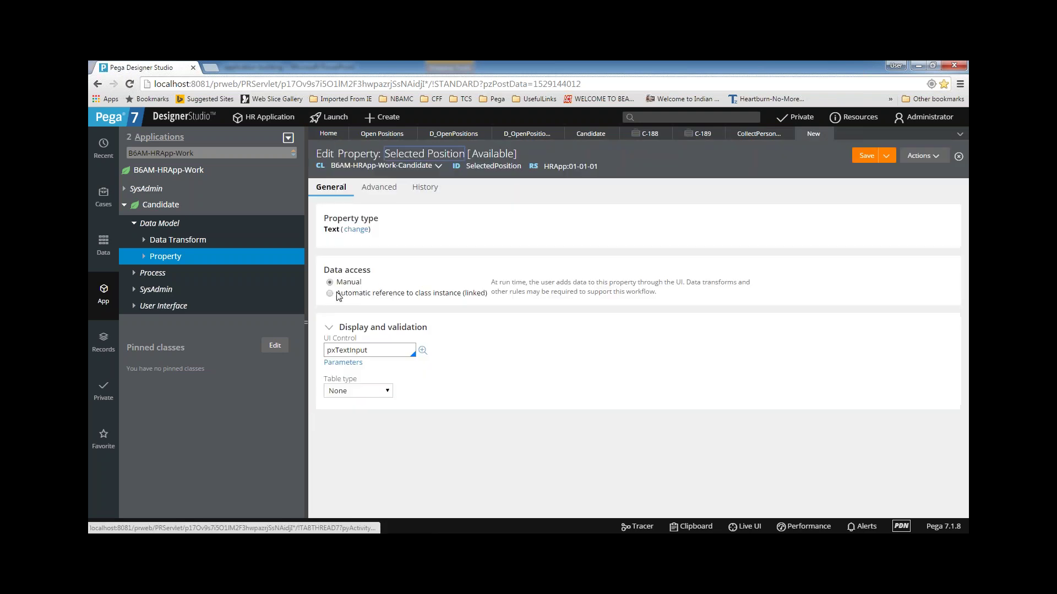
- Change the property type to Single Page with page definition B6AM-HRApp-Data-OpenPositions and save the property
click(359, 233)
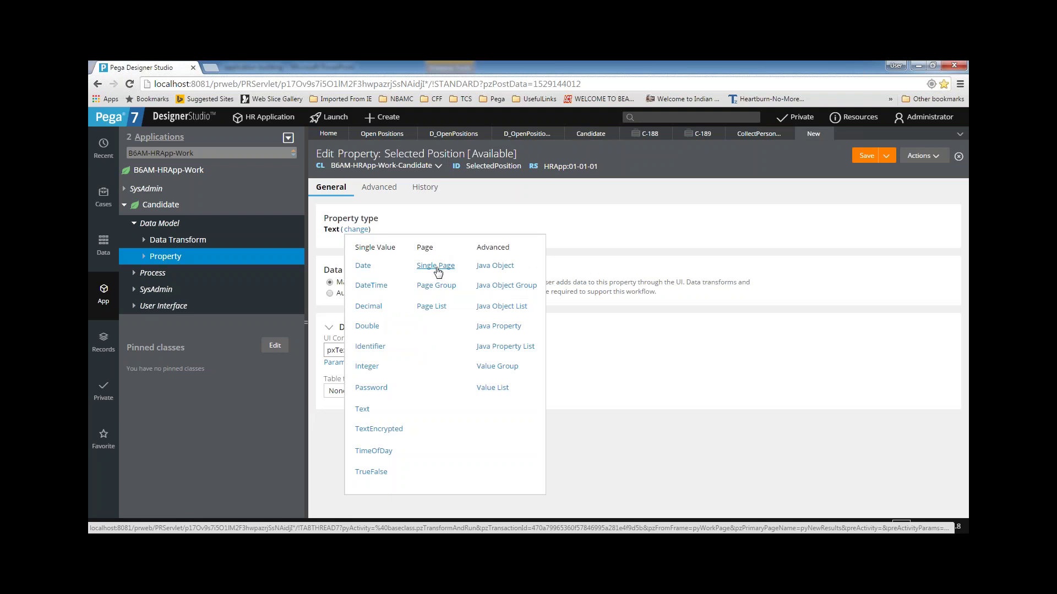
click(436, 267)
click(380, 258)
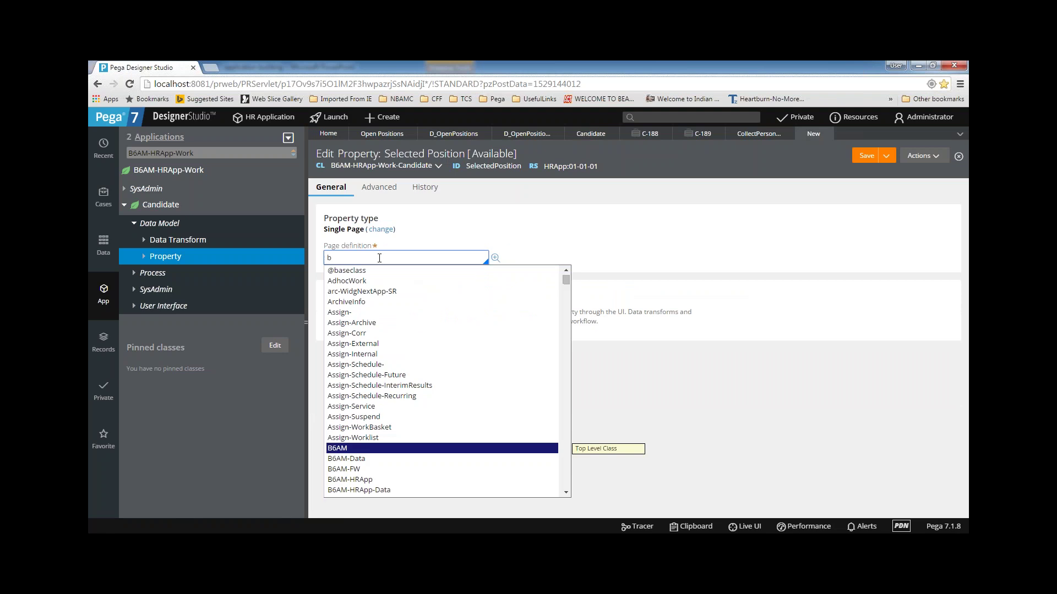
scroll(401, 385, down, 4)
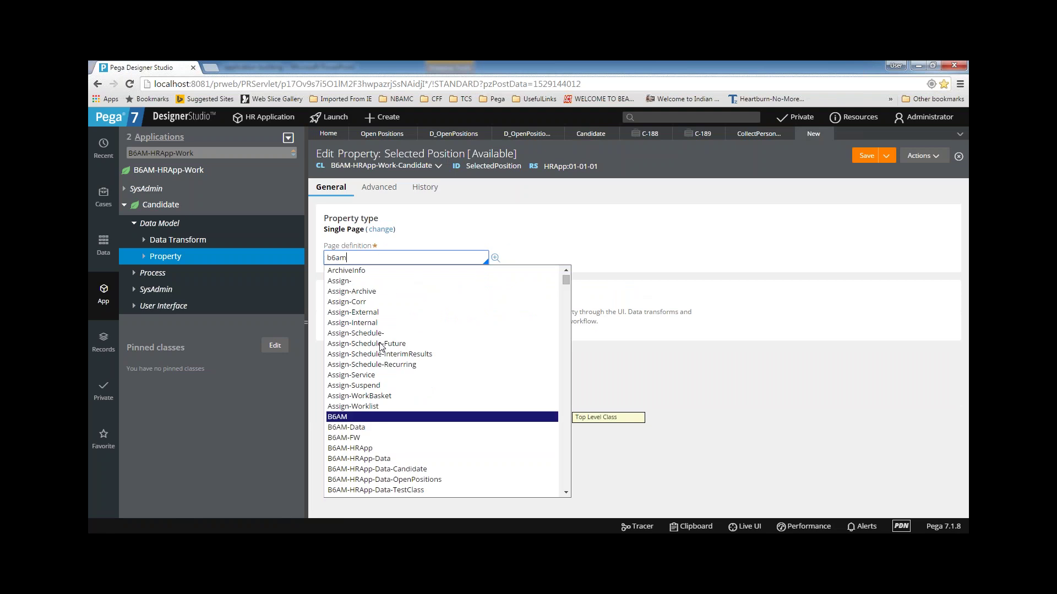
click(416, 385)
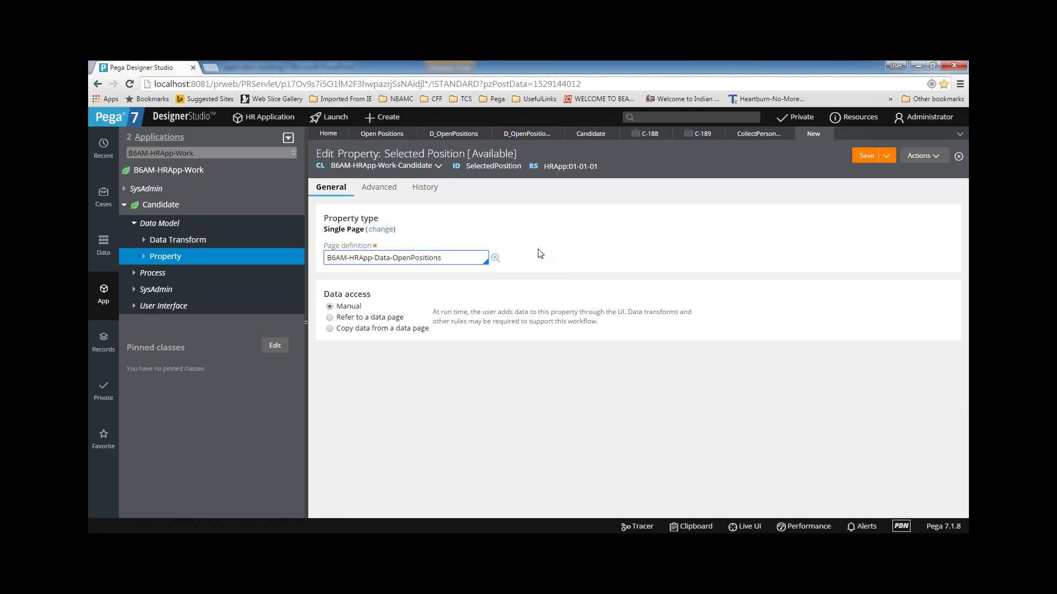
click(867, 156)
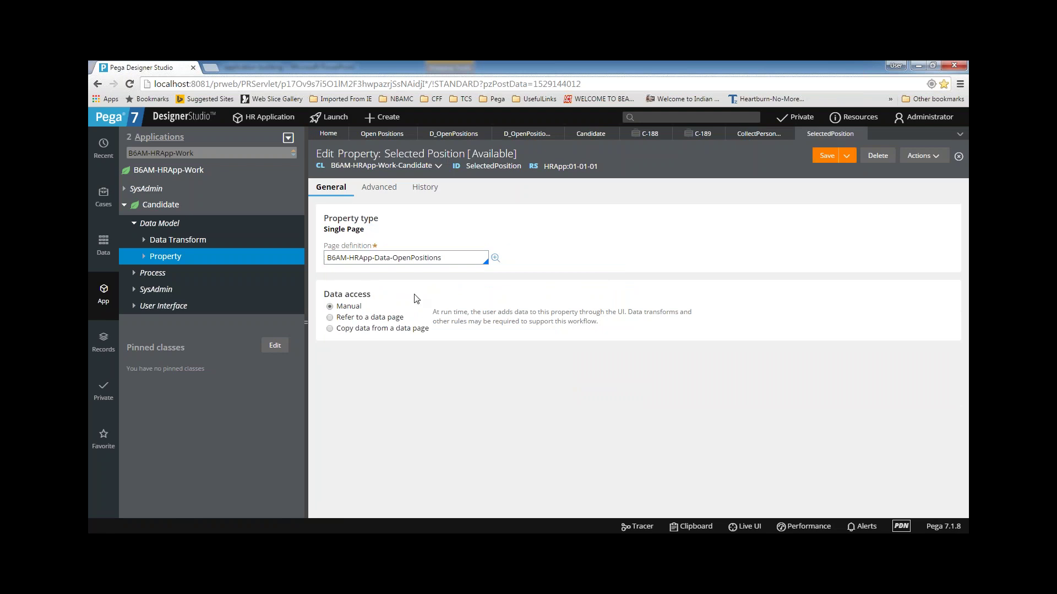
- Make the property refer to data page D_OpenPositions with .AppliedPositionFor as the ReqID parameter, and save it
double_click(352, 309)
click(393, 312)
click(329, 318)
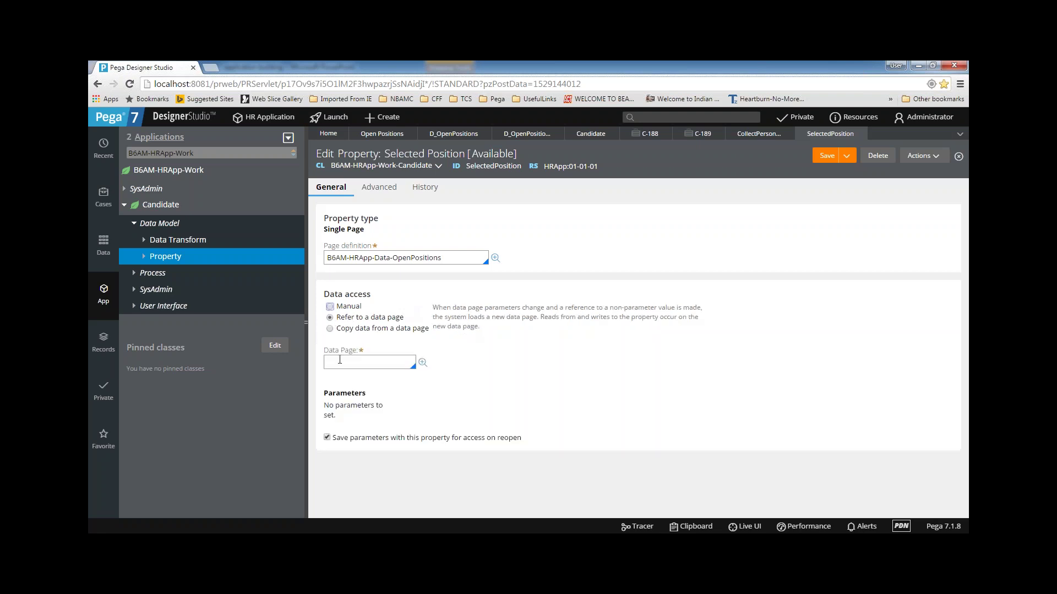
click(341, 360)
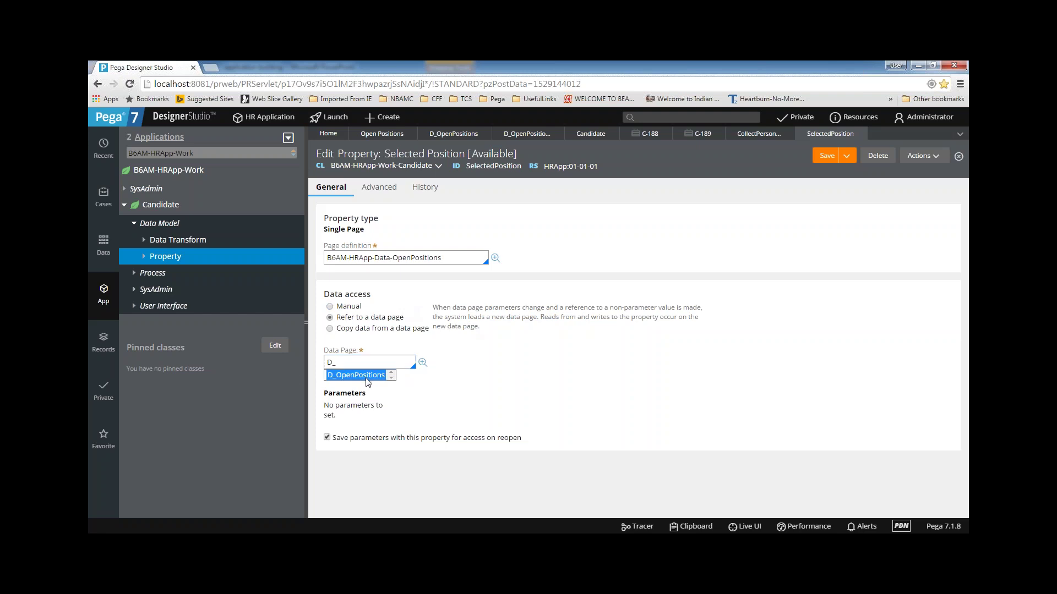
click(363, 376)
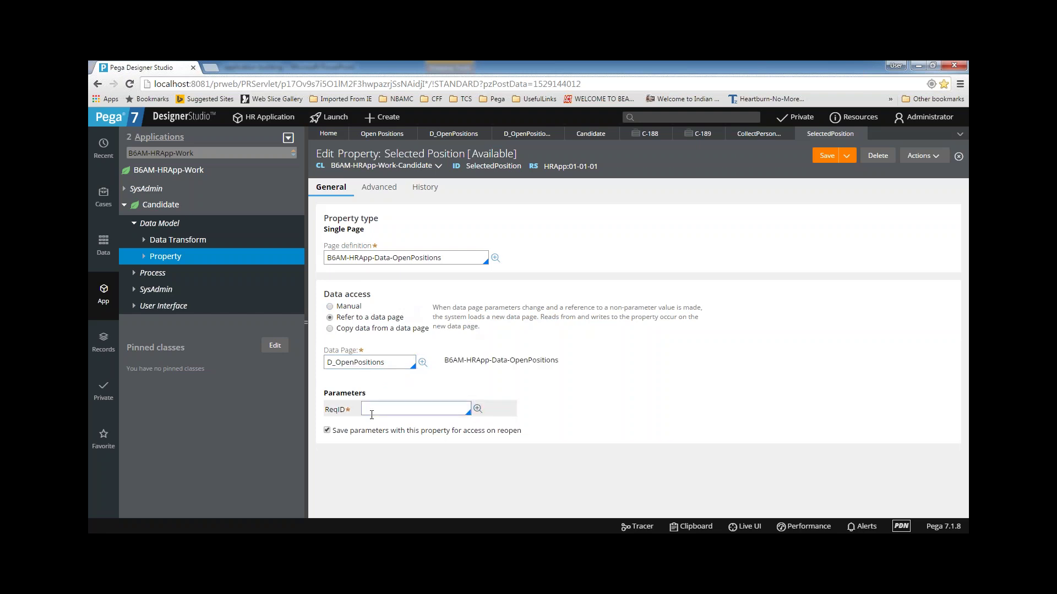
click(371, 413)
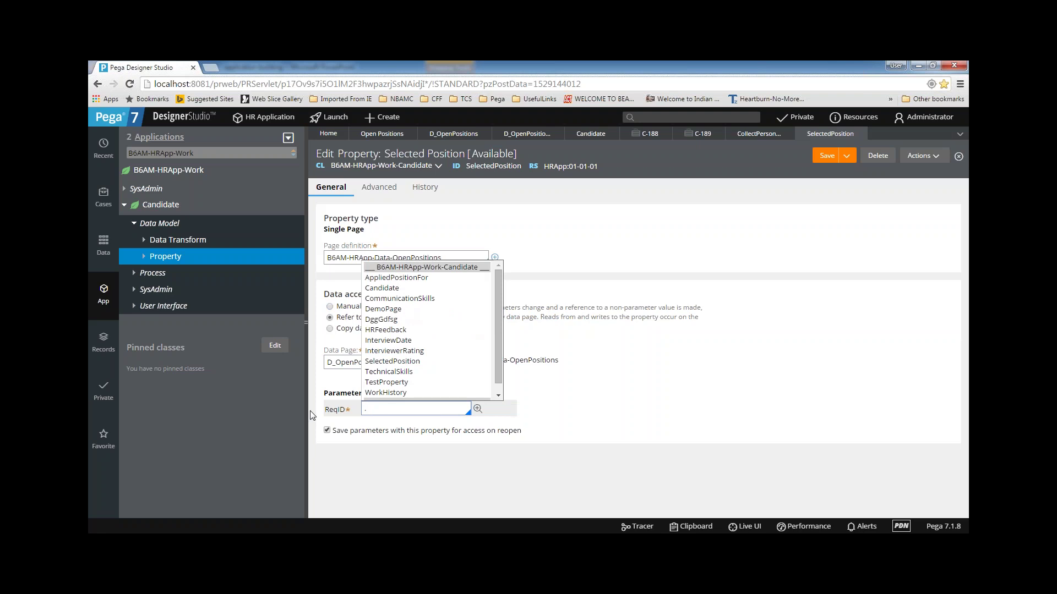
click(394, 279)
drag(441, 412, 368, 403)
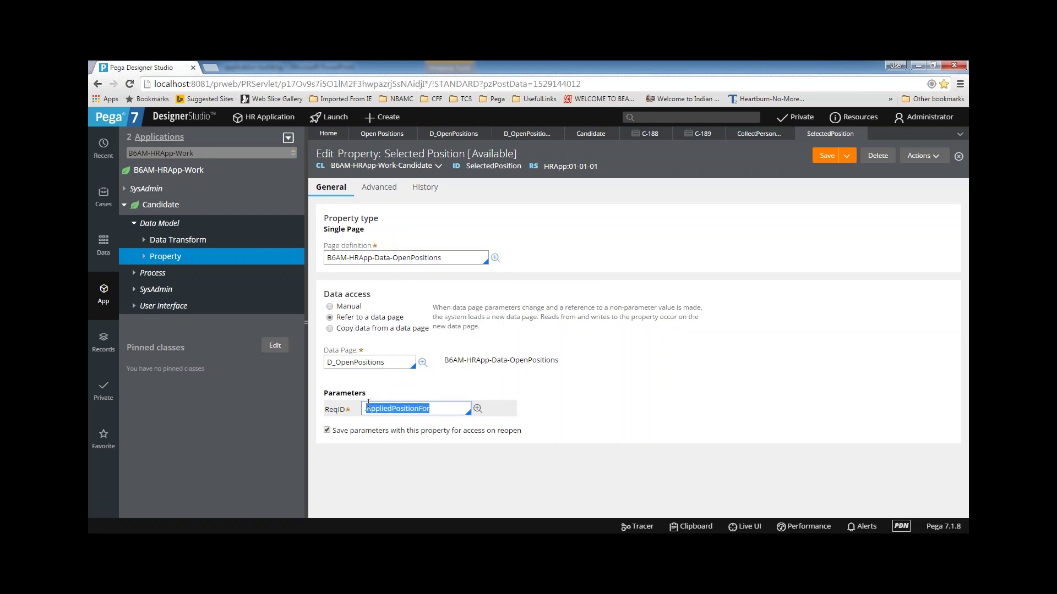
click(825, 158)
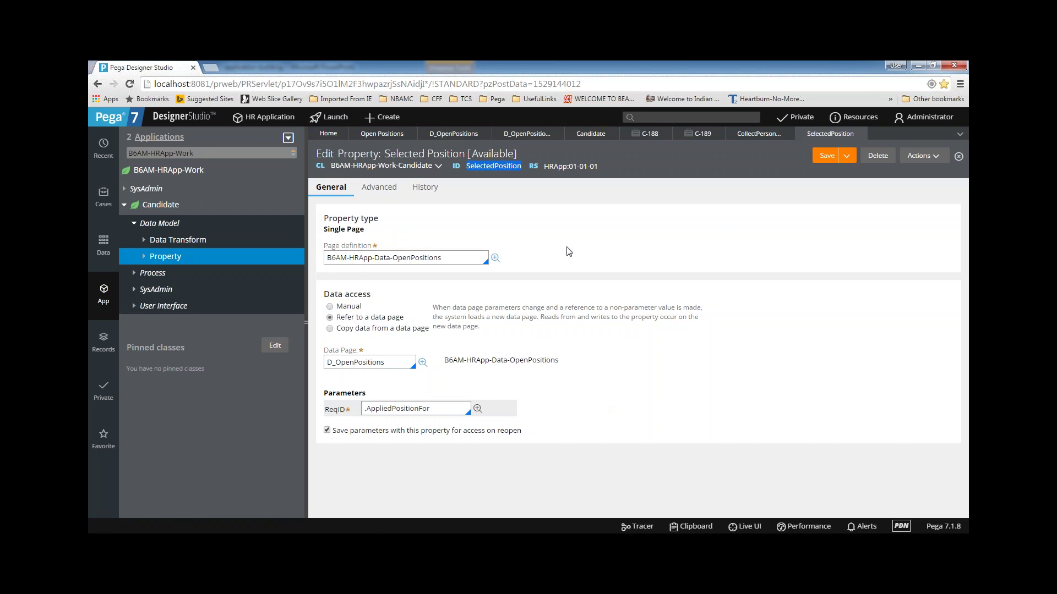
drag(444, 257, 252, 255)
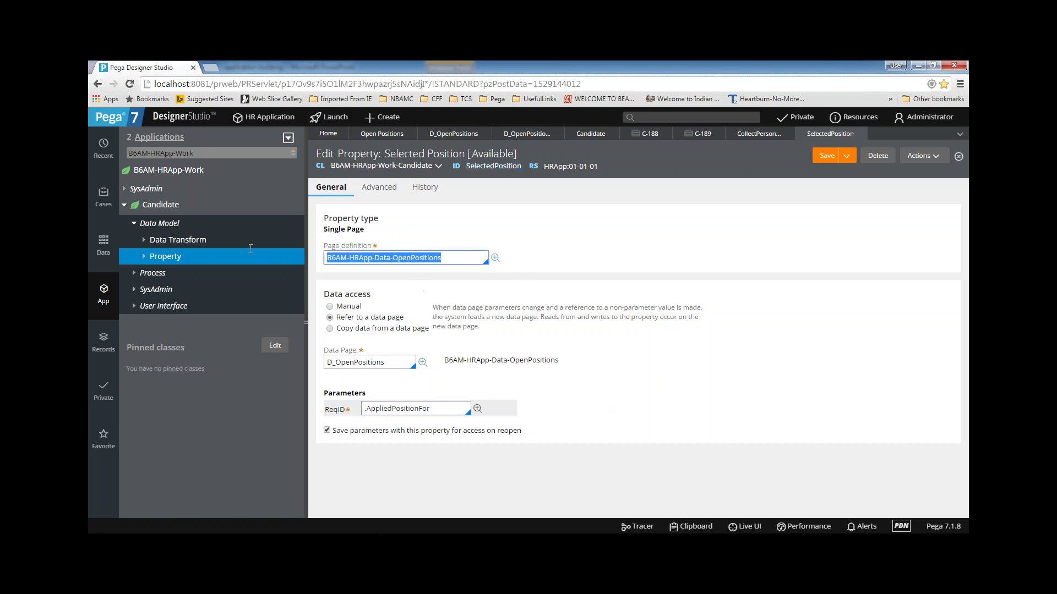
click(784, 180)
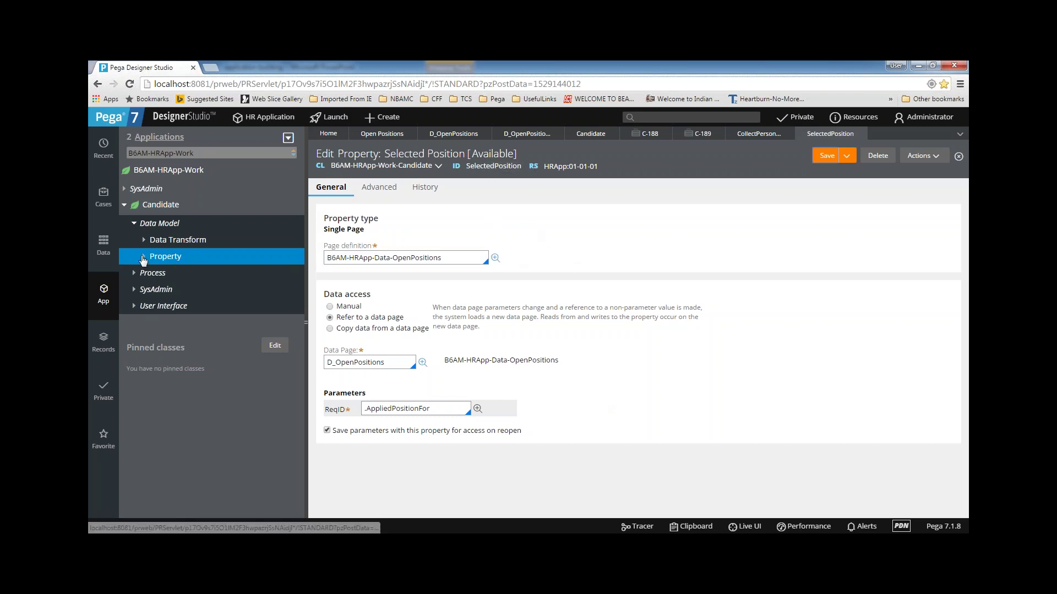
- Refresh the App explorer and expand the Candidate class again
click(142, 258)
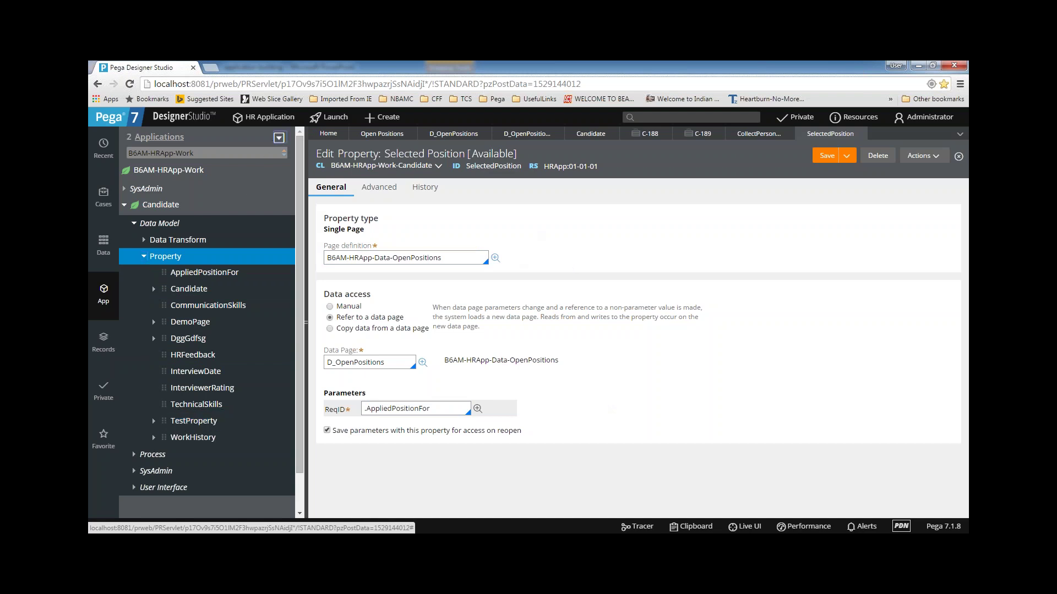
click(279, 138)
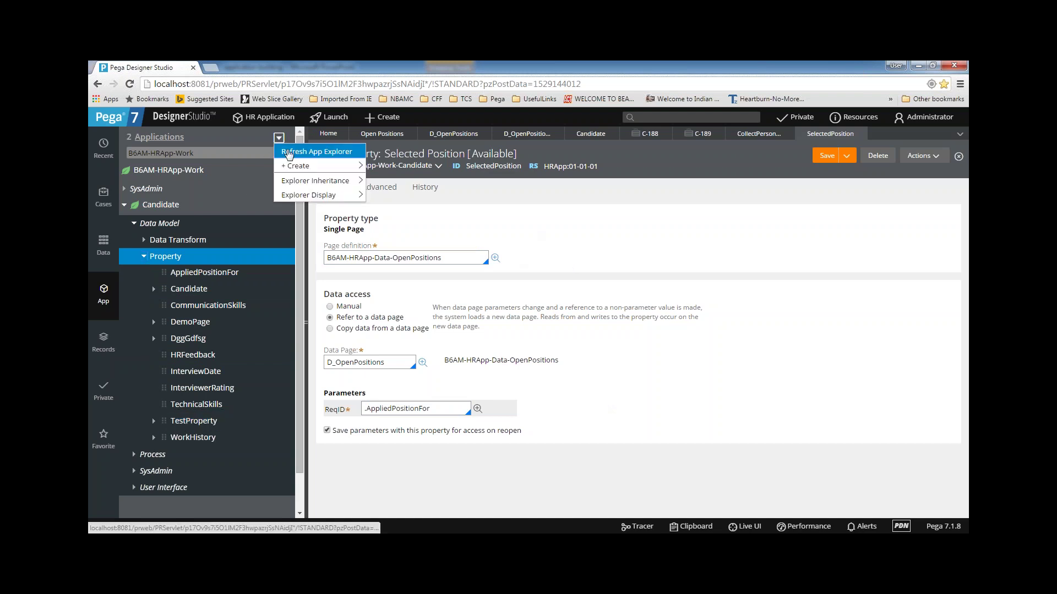
click(291, 148)
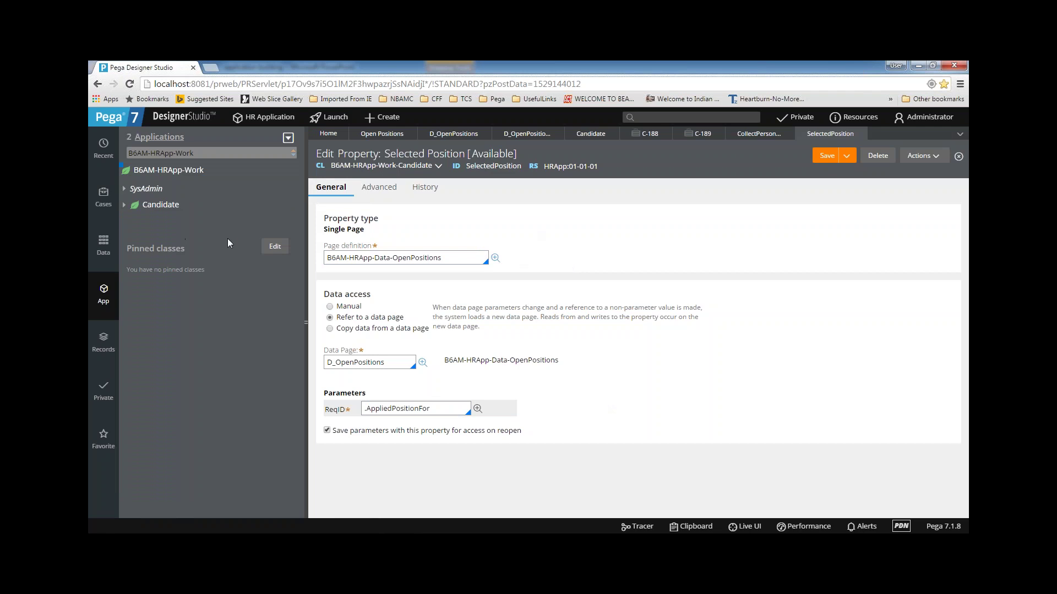
click(124, 207)
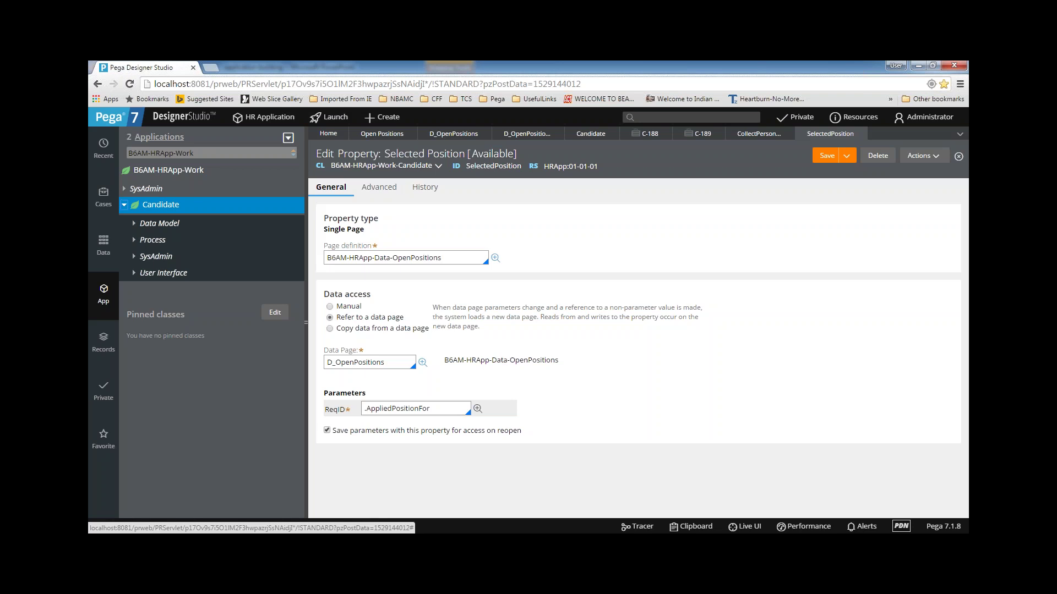
drag(327, 294, 394, 294)
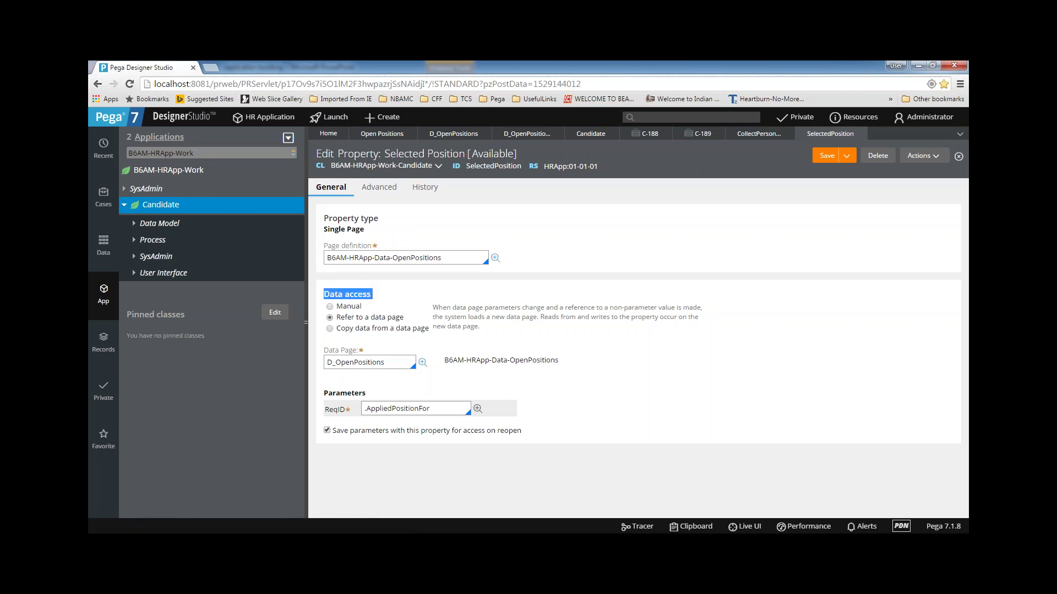
drag(386, 362, 297, 351)
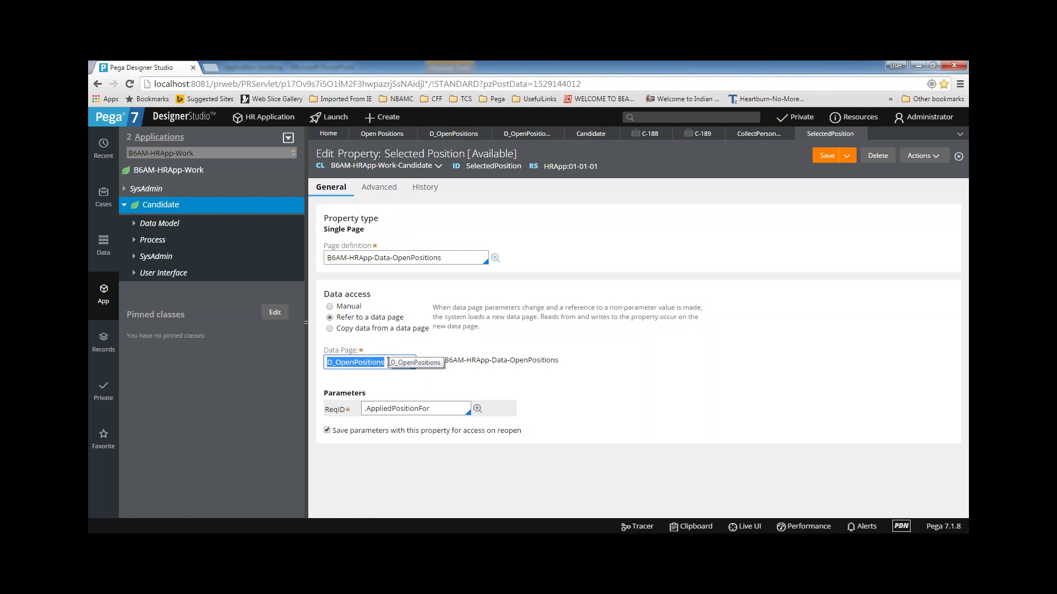
drag(432, 409, 365, 406)
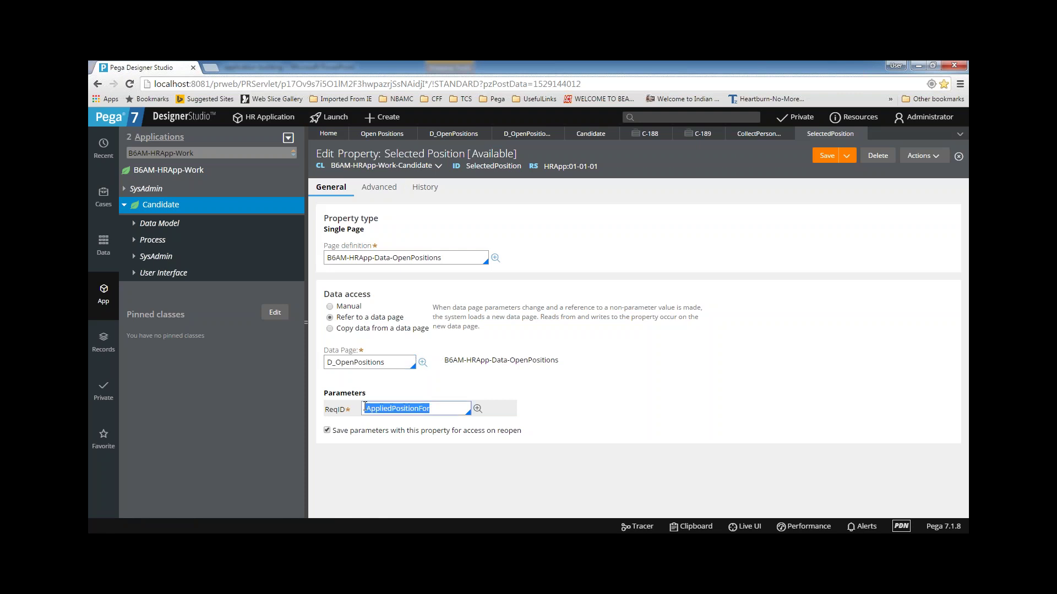
- Open the ScreenProfile section from the Candidate class's User Interface rules
click(135, 226)
click(134, 224)
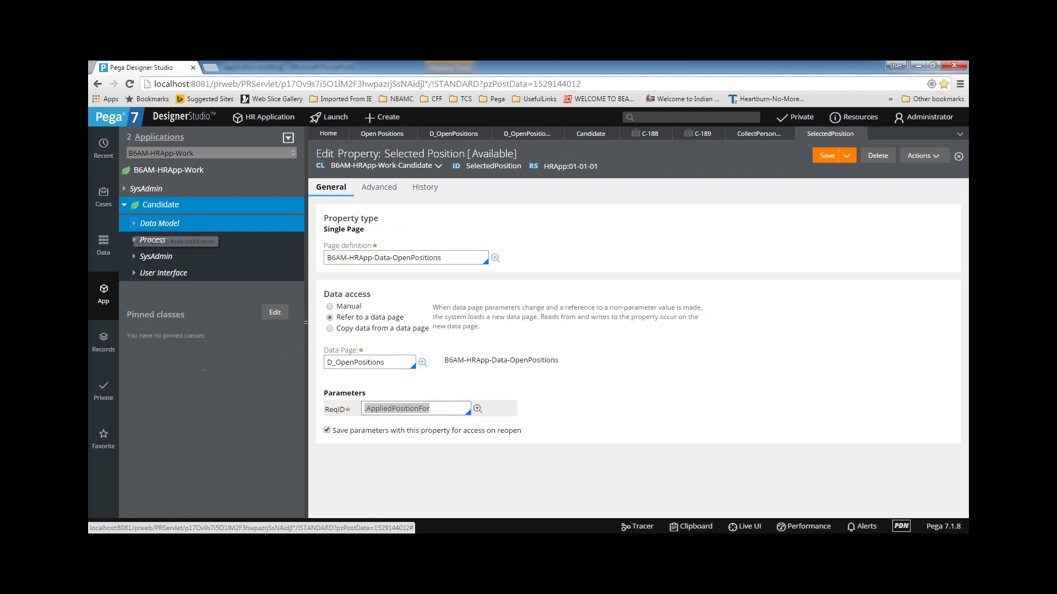
click(134, 273)
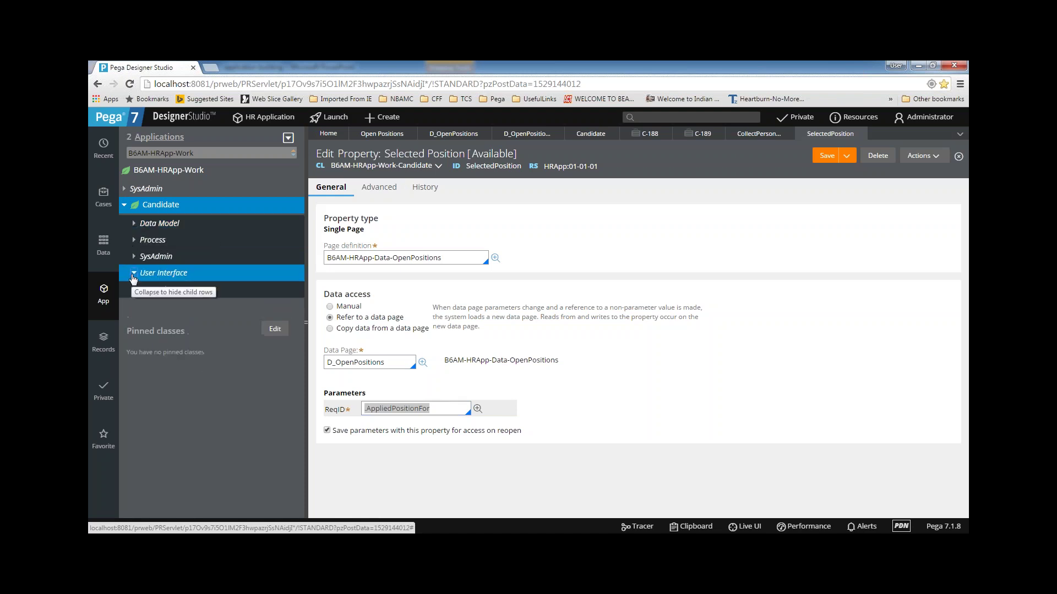
click(144, 290)
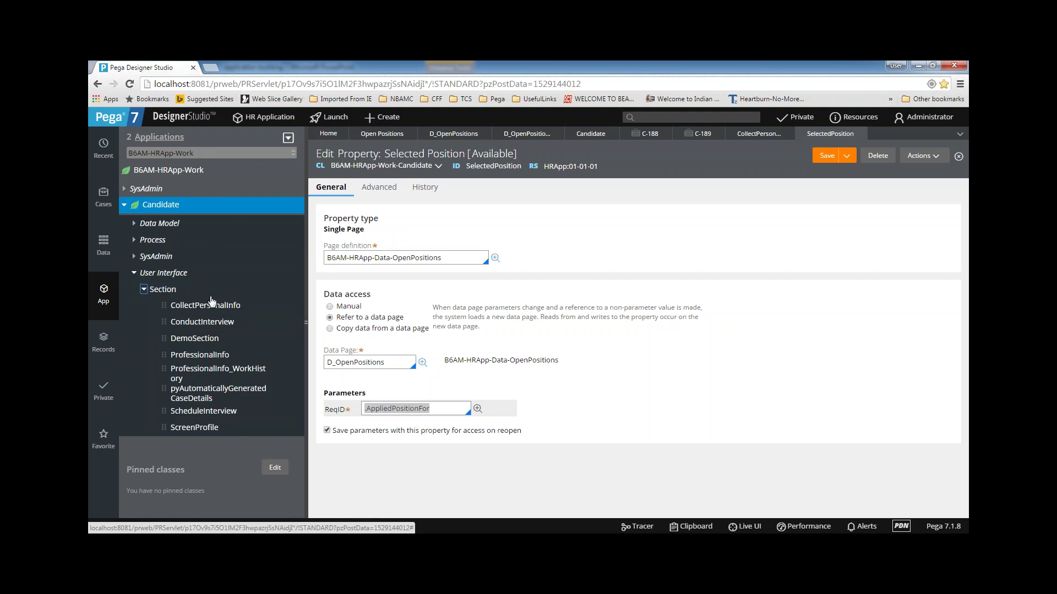
click(195, 428)
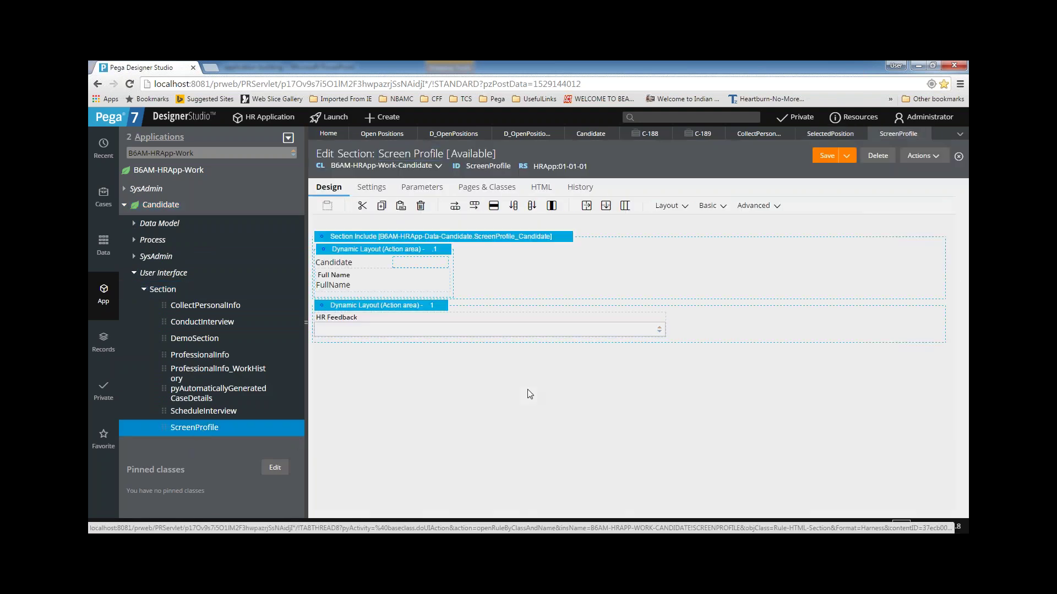
- Add a Dynamic Layout below the HR Feedback layout in the Screen Profile section
click(688, 209)
drag(731, 227, 458, 382)
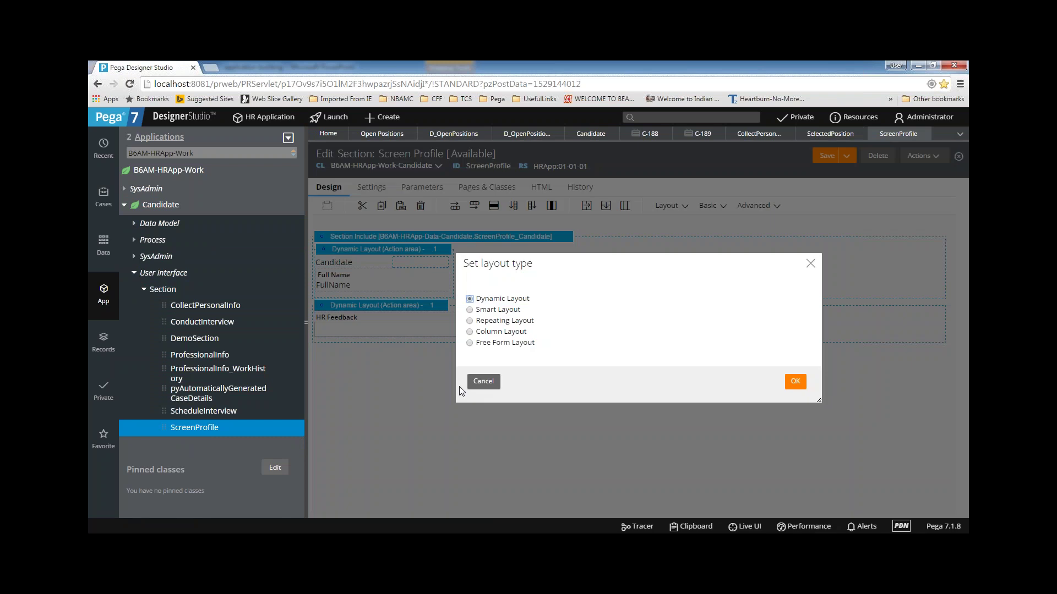
click(795, 381)
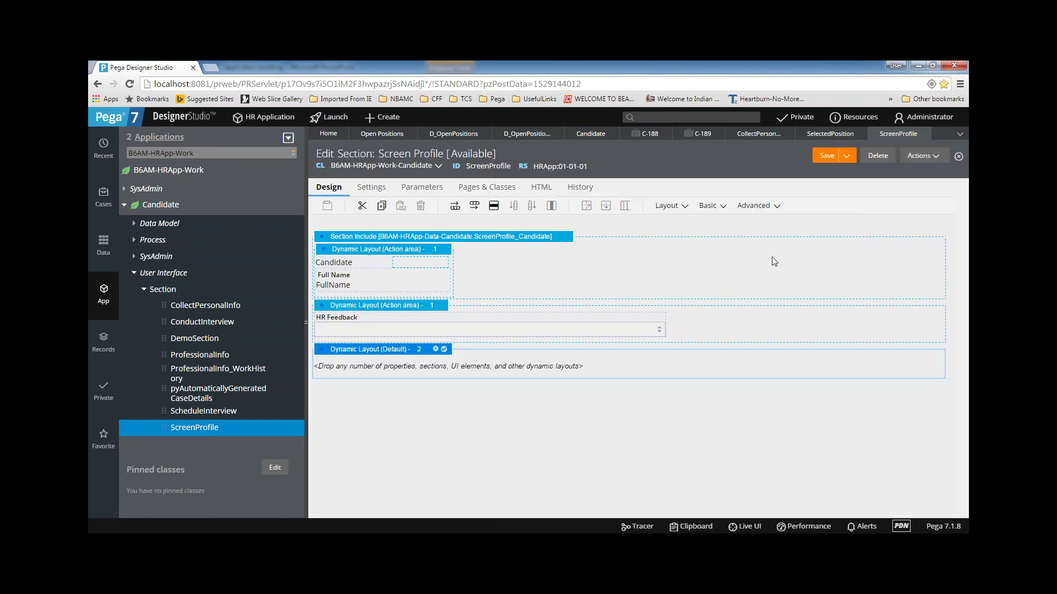
- Add four Text Input controls to the empty Dynamic Layout below HR Feedback
click(716, 206)
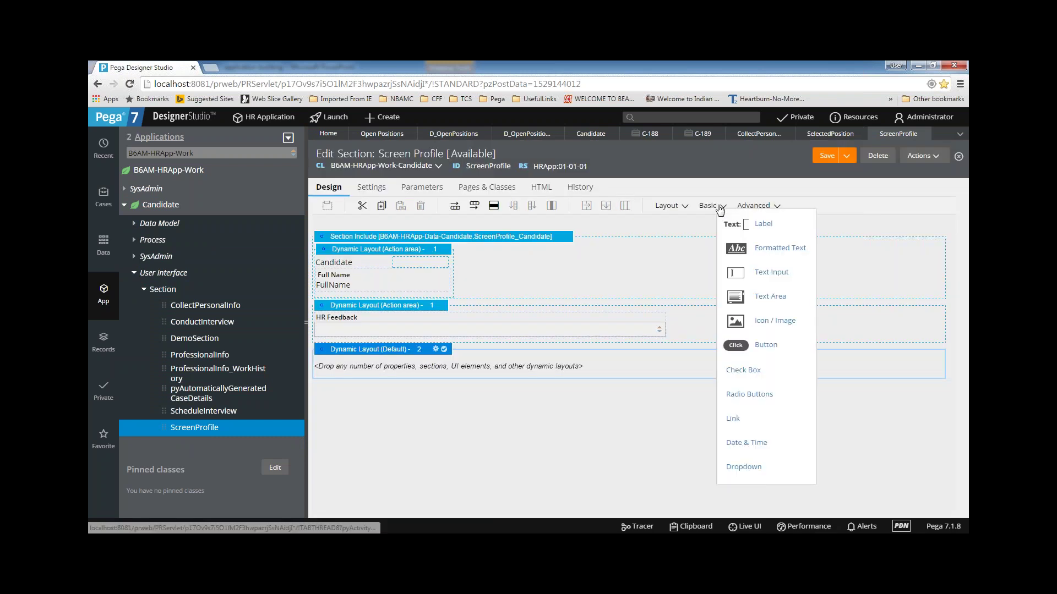
click(583, 377)
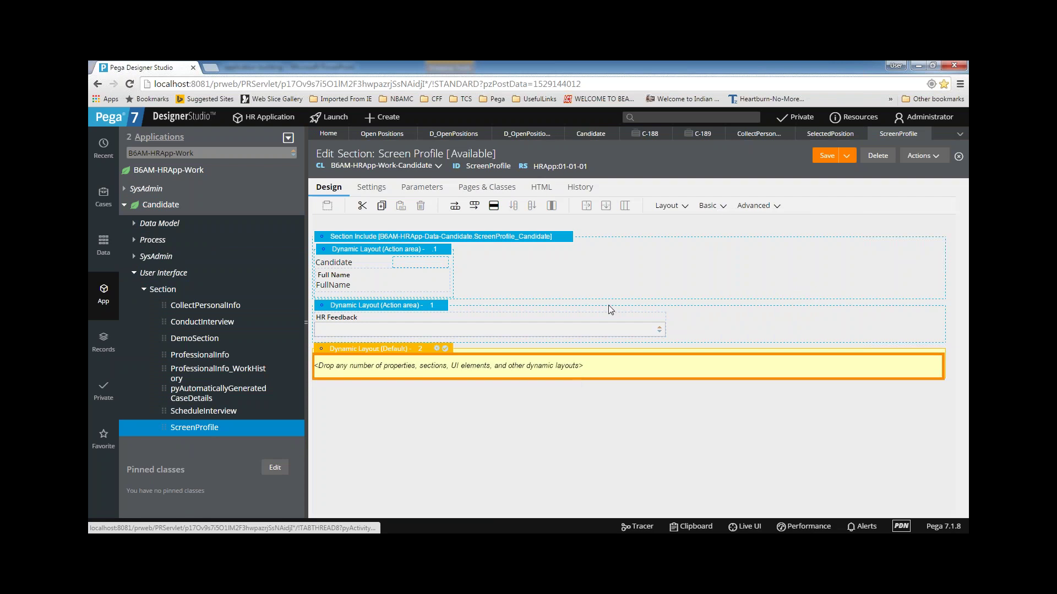
click(712, 207)
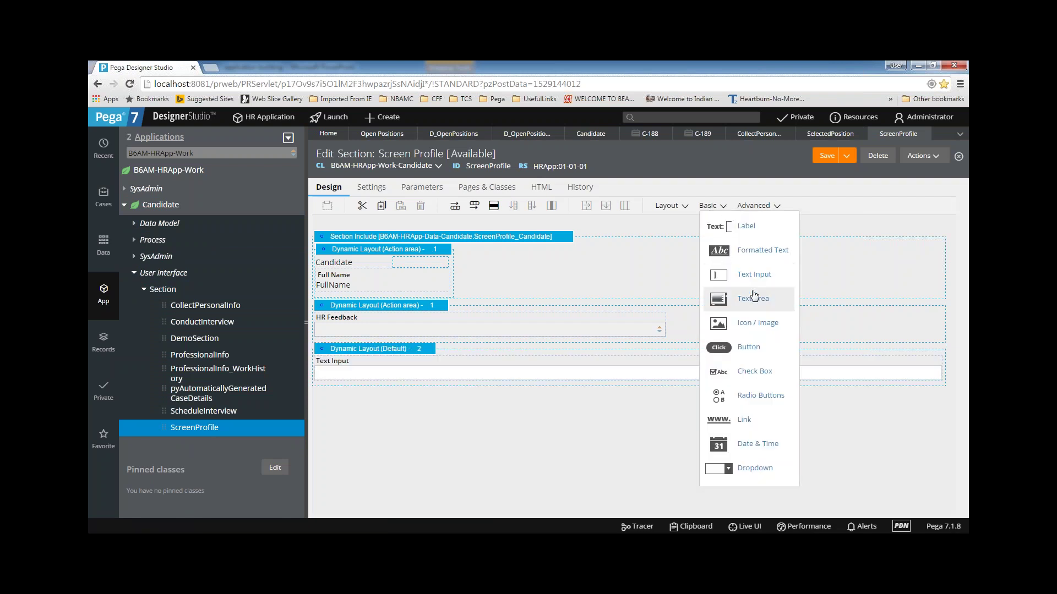
click(753, 273)
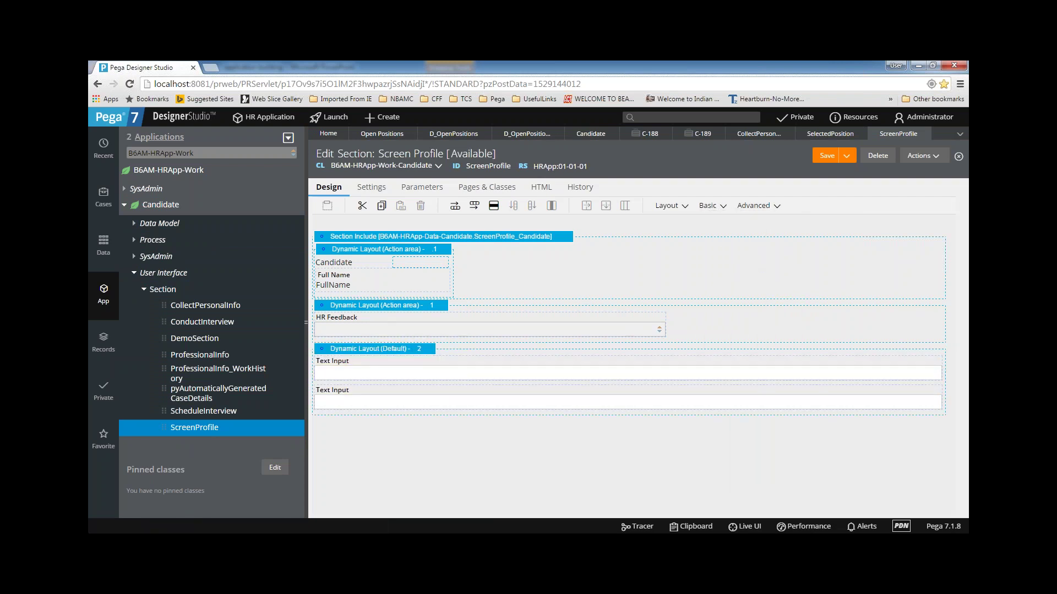
click(712, 207)
click(753, 273)
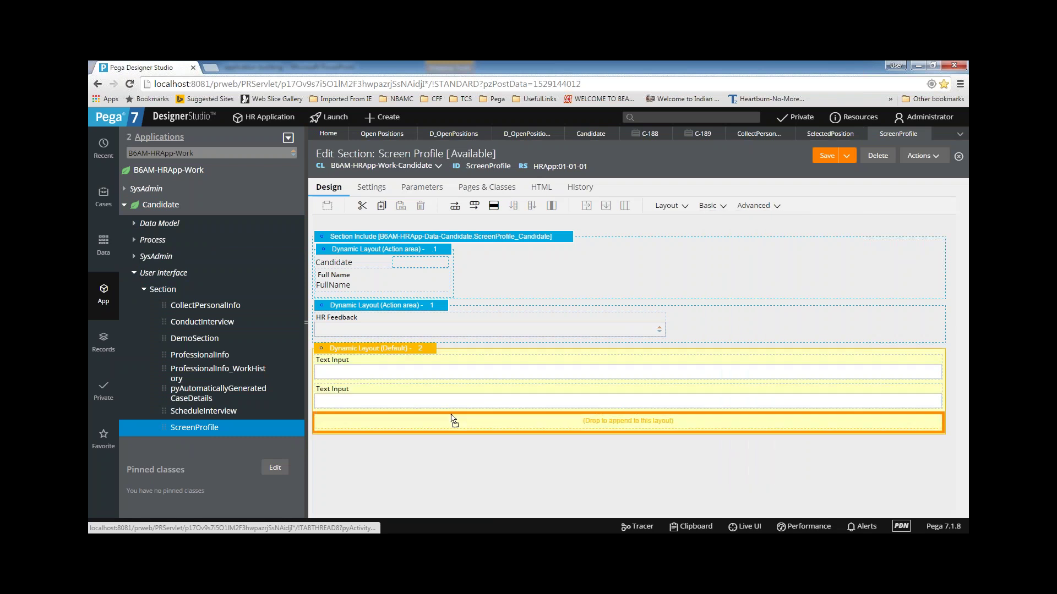
click(712, 207)
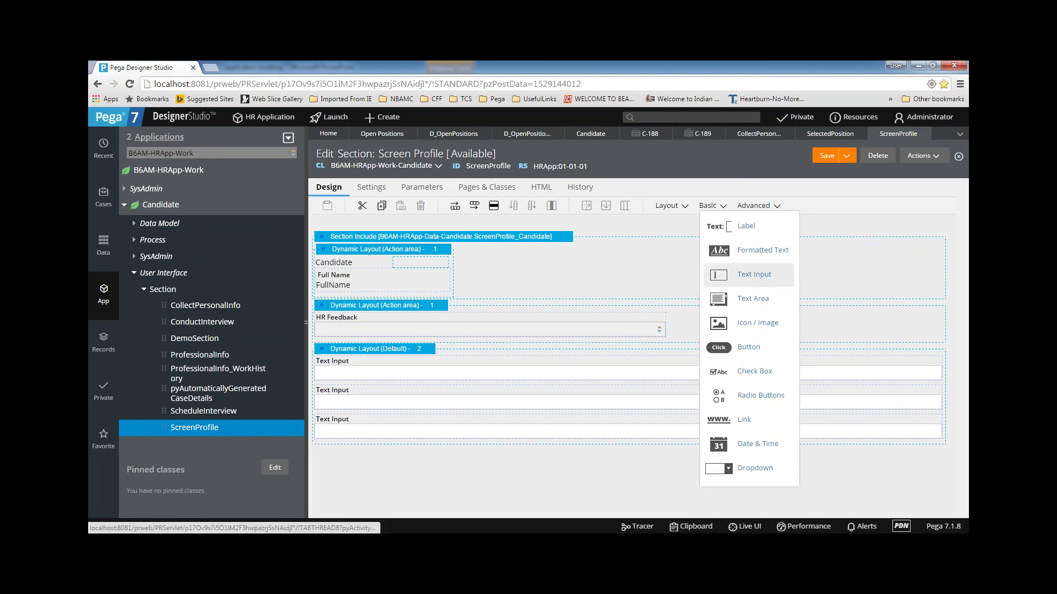
drag(752, 278, 443, 445)
- Bind the first text input in the new layout to the property .SelectedPosition.ReqID and submit its cell properties
click(943, 365)
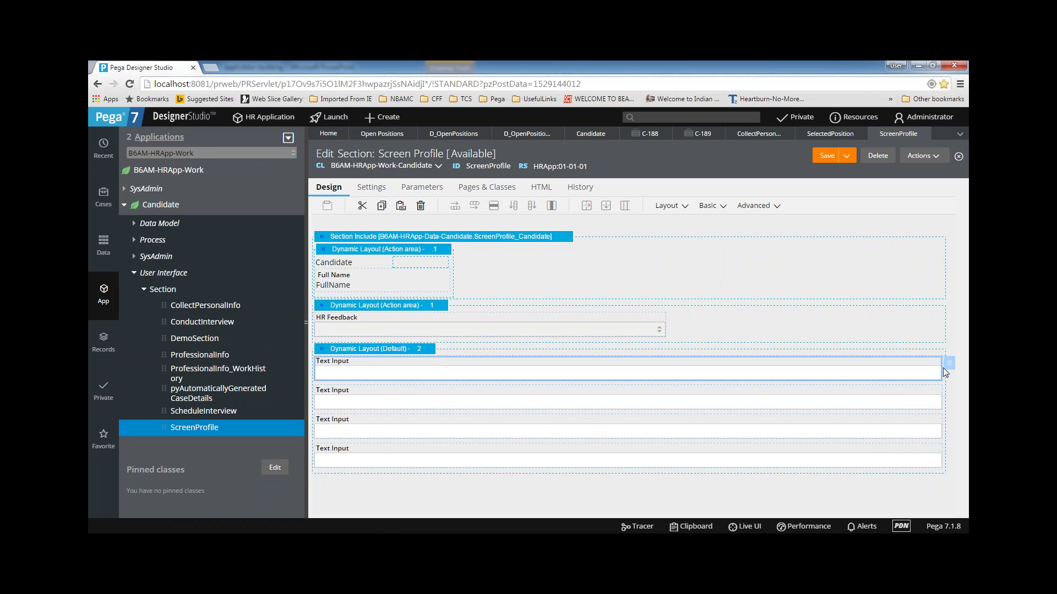
double_click(606, 379)
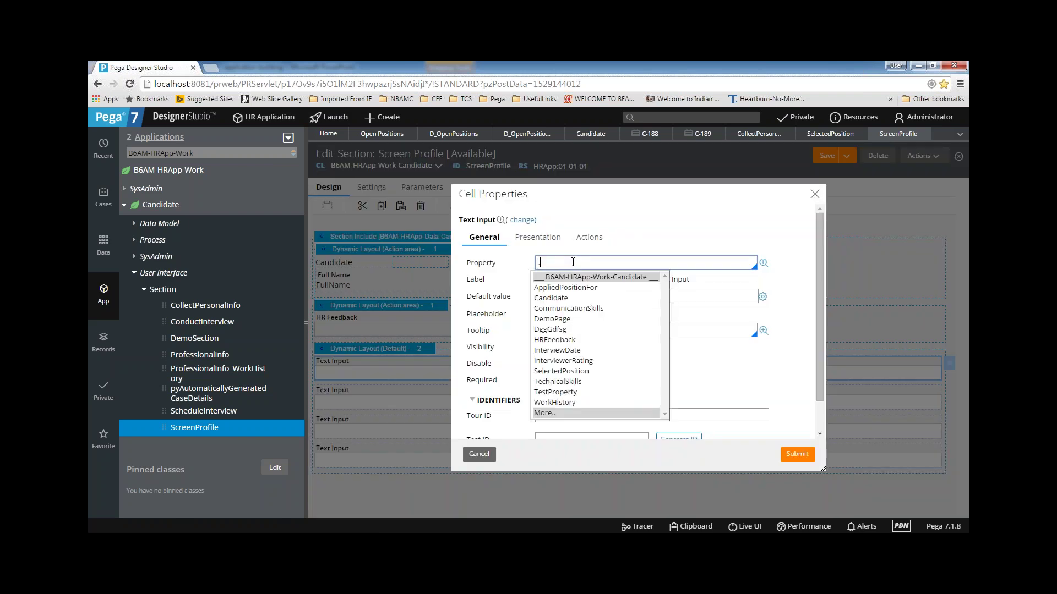
click(558, 373)
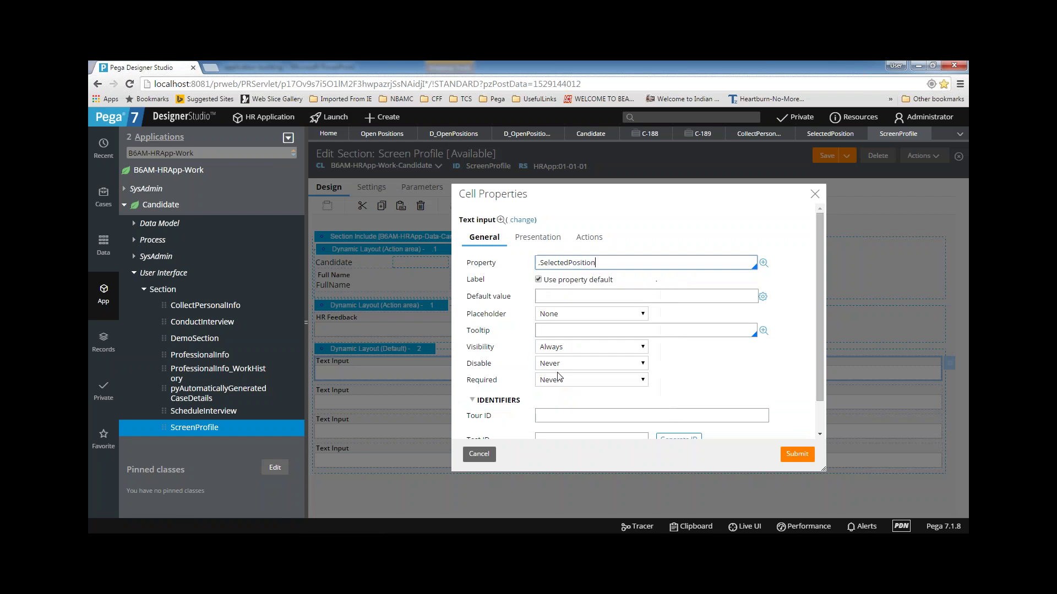
text(.)
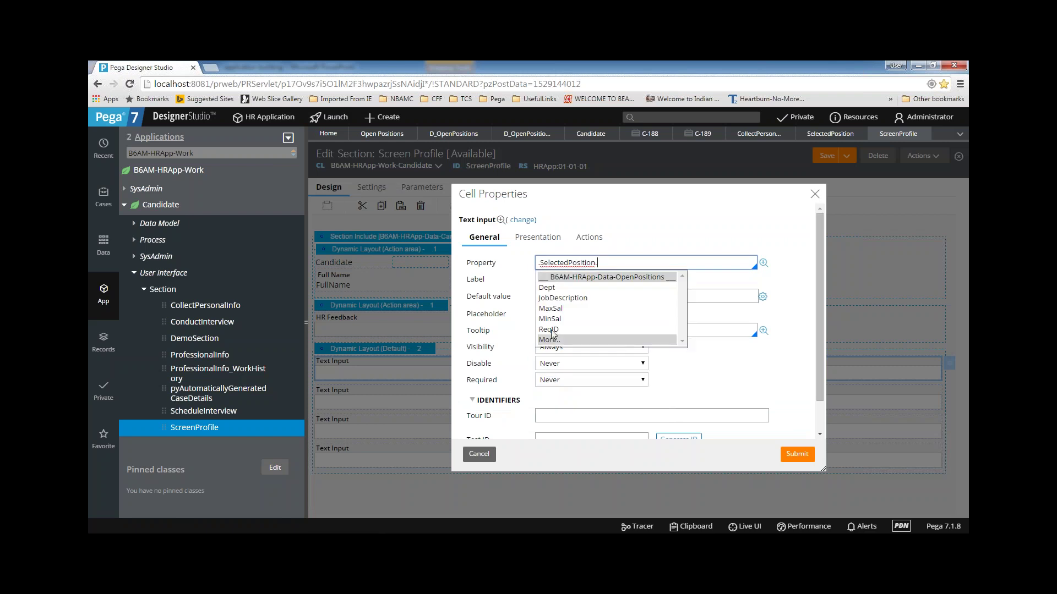
click(550, 330)
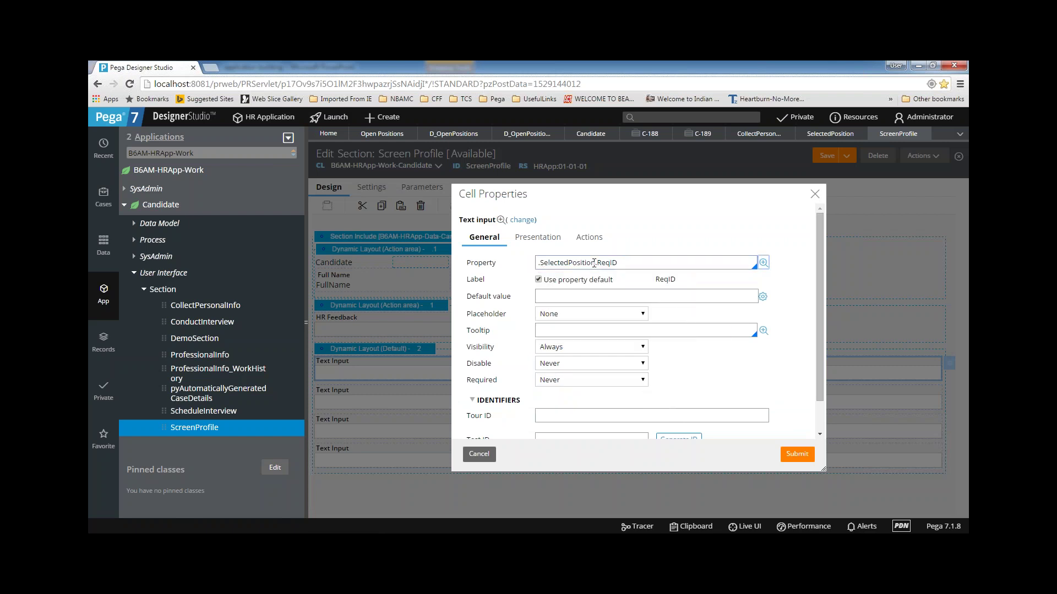
drag(595, 263, 528, 260)
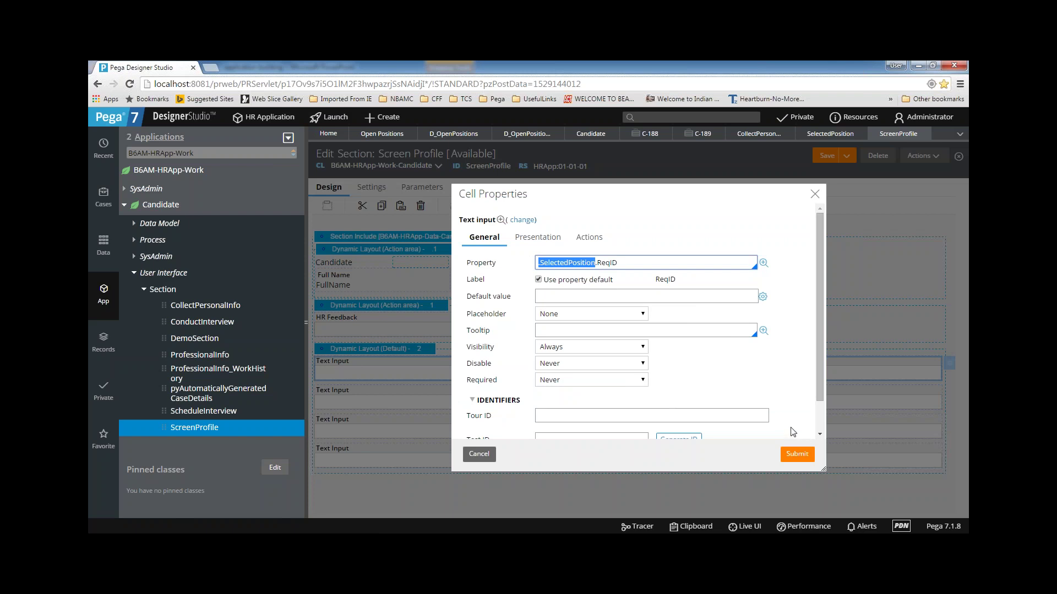
click(797, 455)
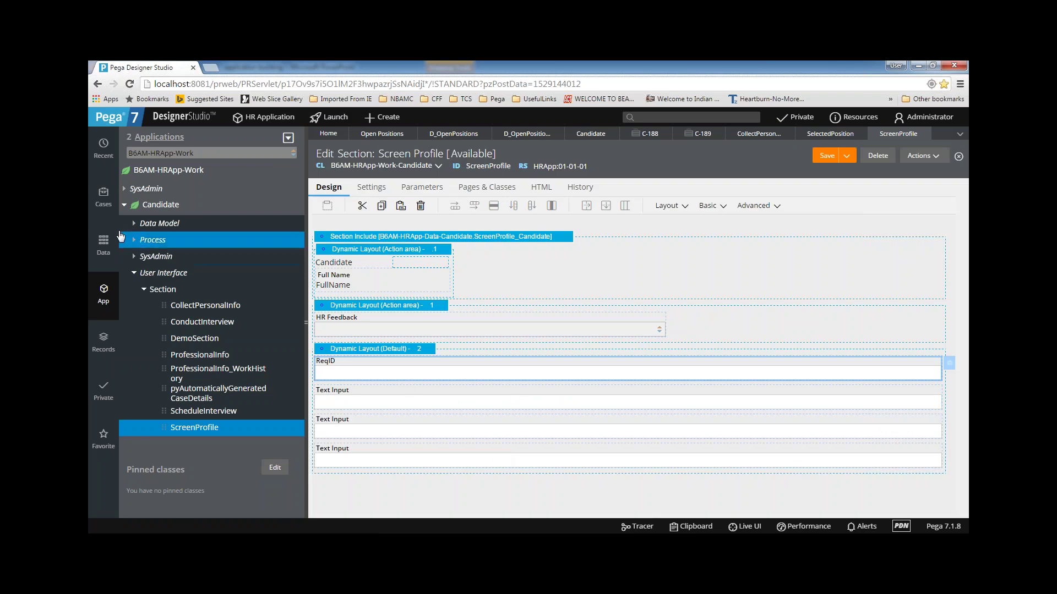
- Review the data page reference in the SelectedPosition property rule, and return to the ScreenProfile section
click(817, 138)
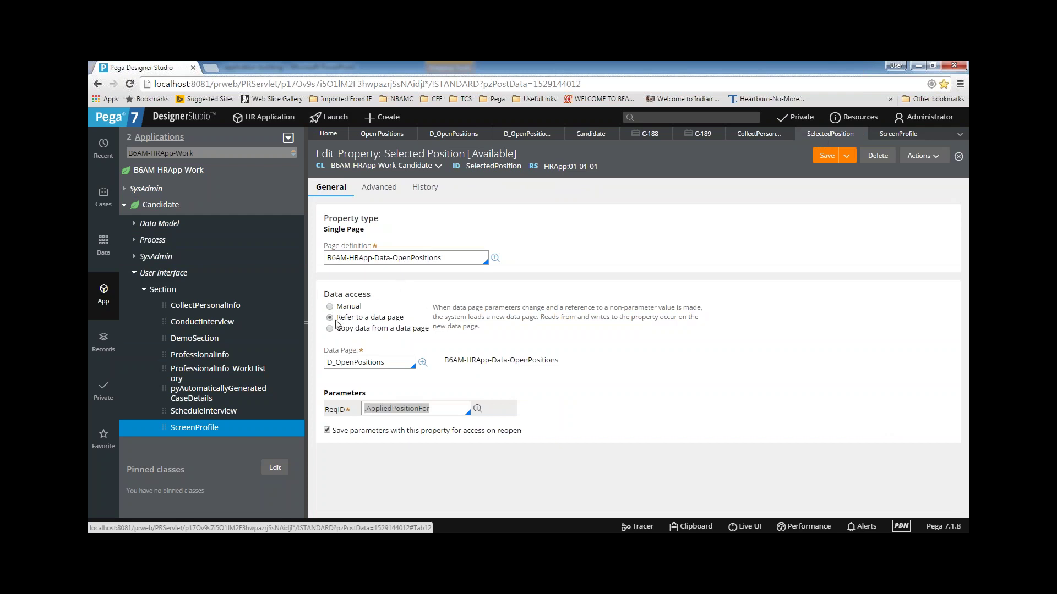
double_click(402, 363)
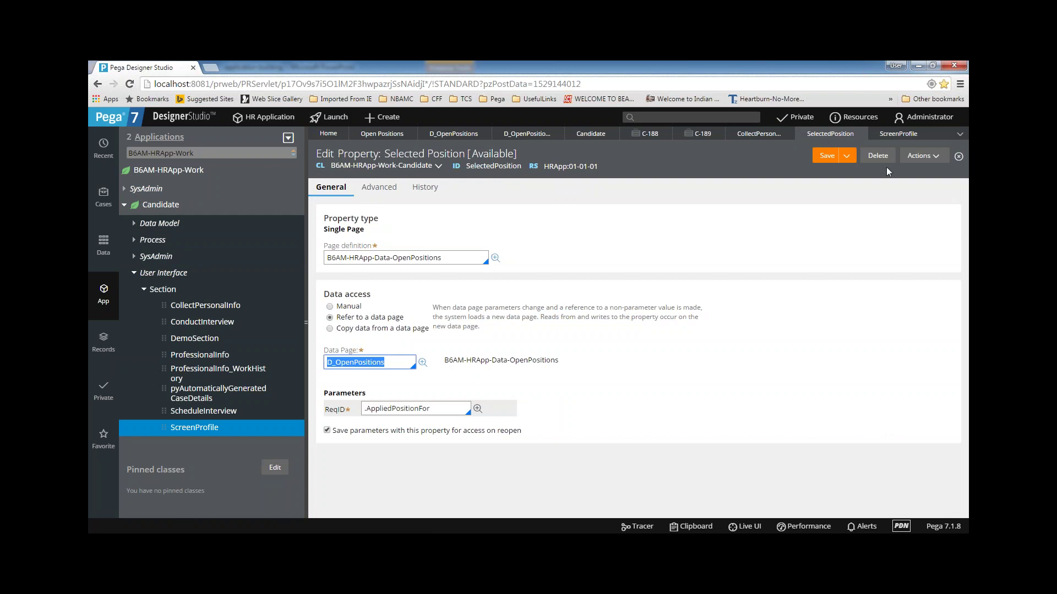
click(896, 135)
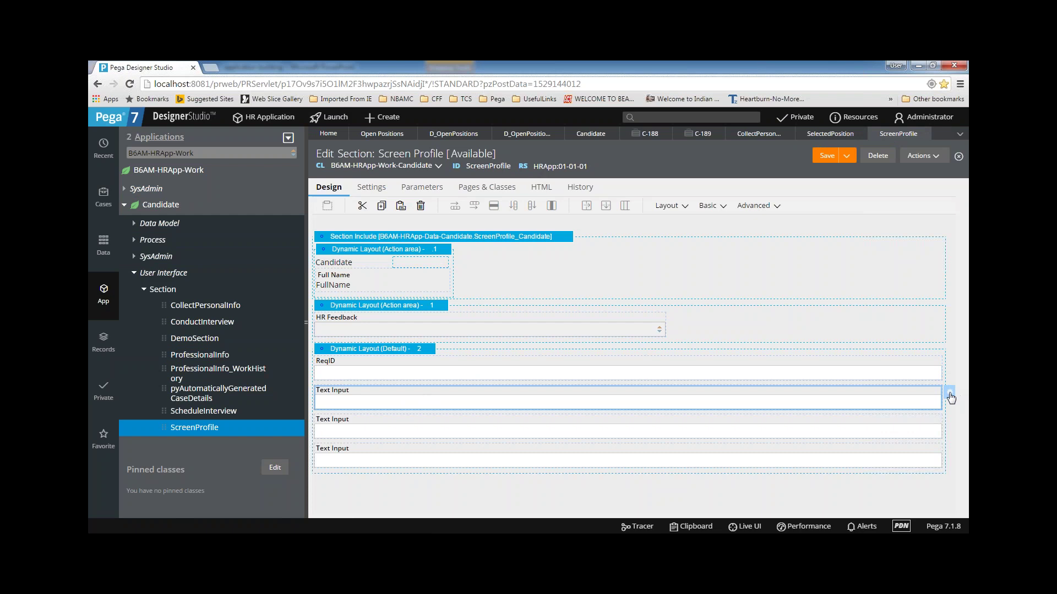
- Set the second text input's property to .SelectedPosition.pyLabel
double_click(573, 399)
click(571, 264)
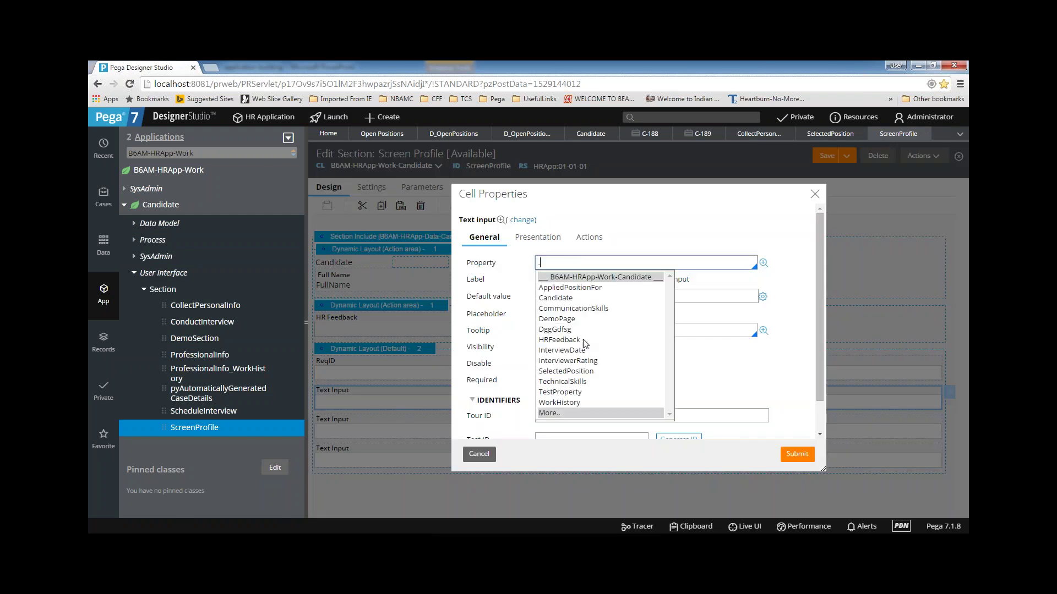
click(571, 372)
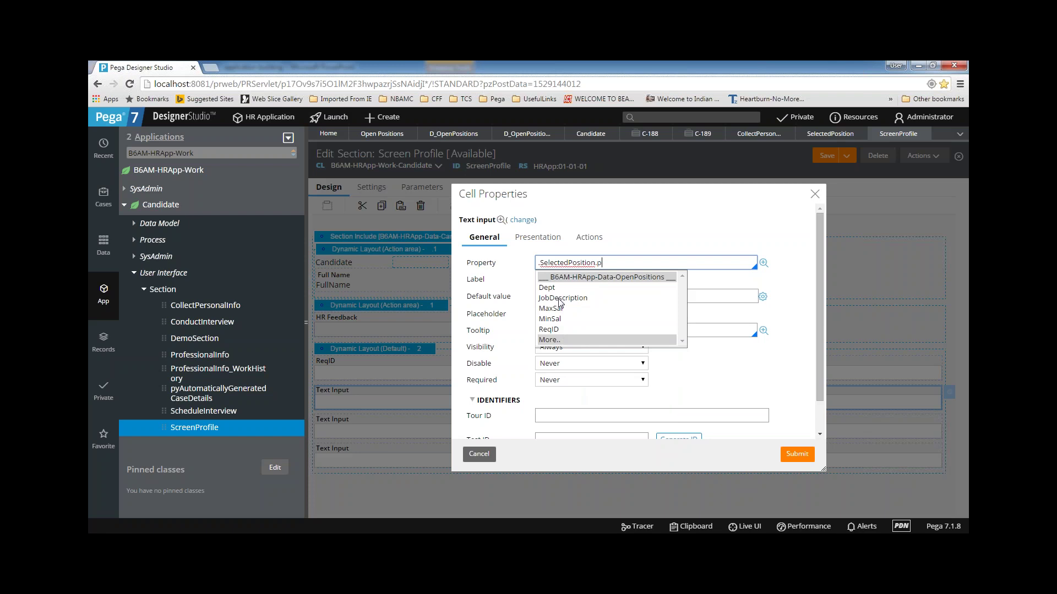
text(abel)
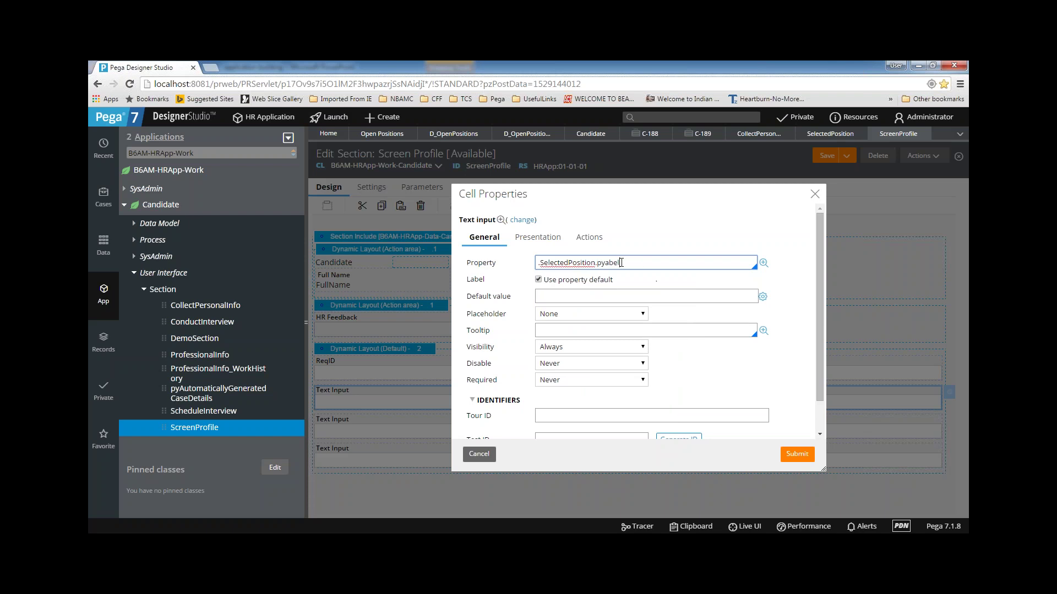
click(563, 339)
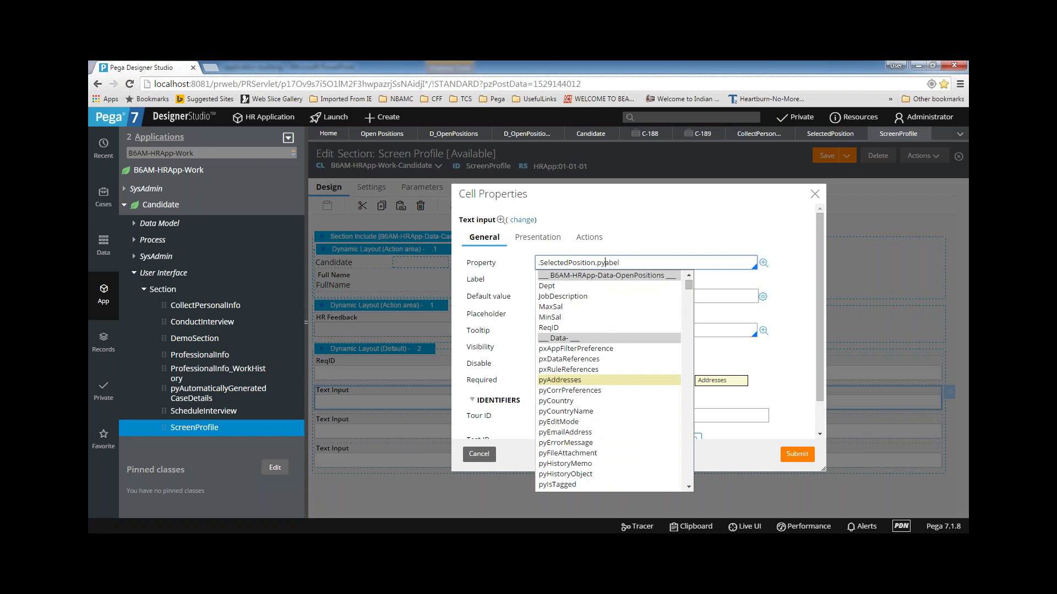
click(607, 262)
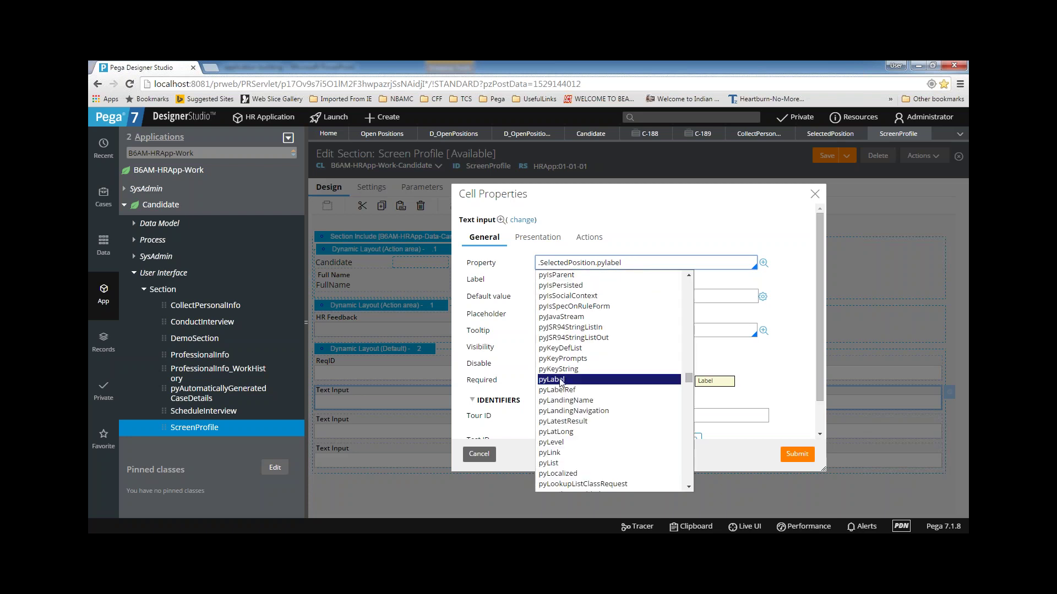
click(561, 379)
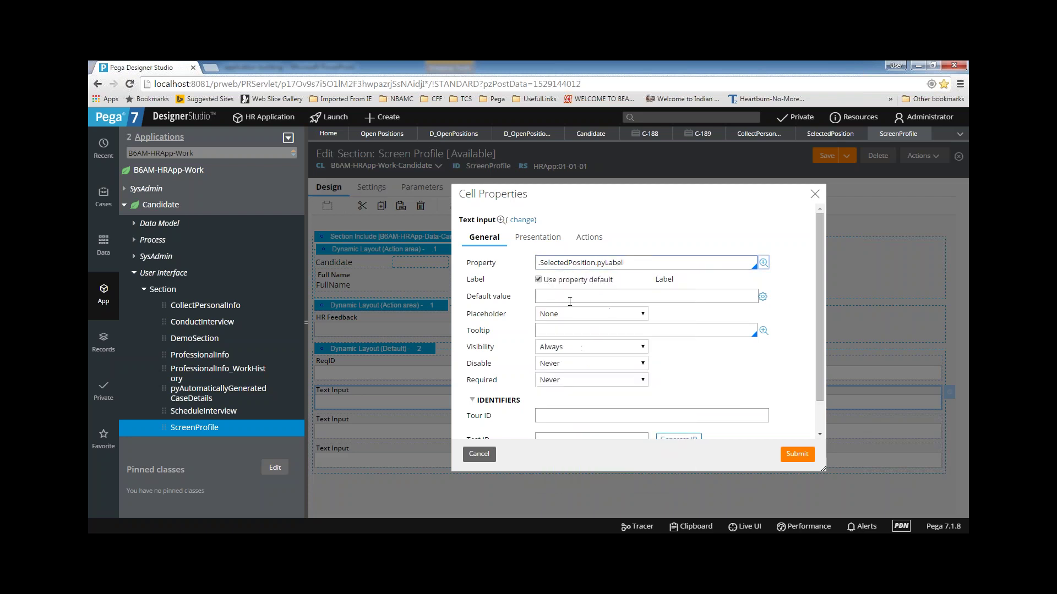
- Replace the second text input's default label with "Position Name" and submit its cell properties
click(538, 279)
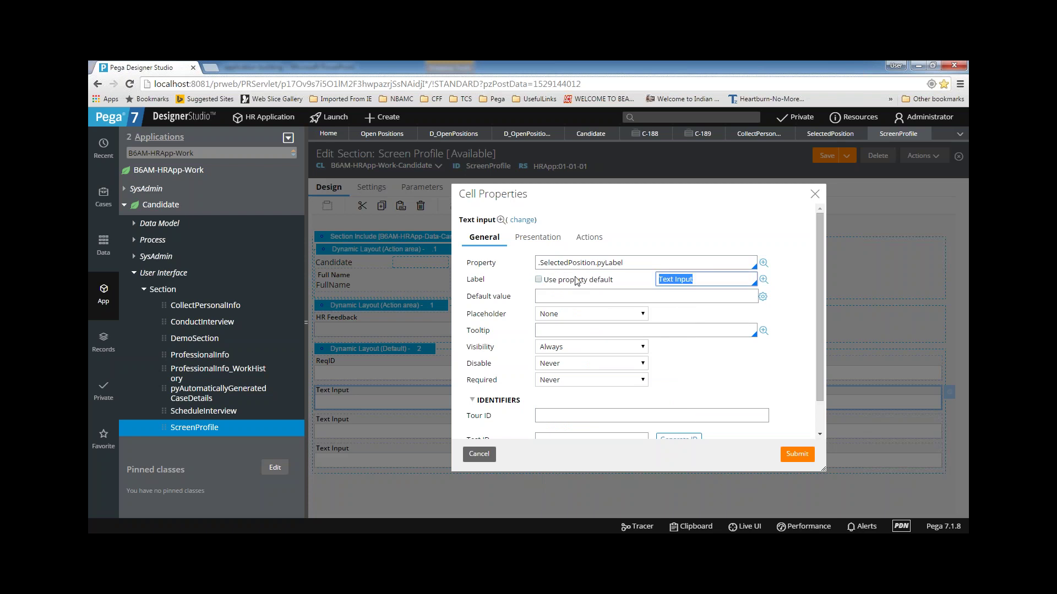
text(Position ?Nam)
key(BackSpace)
key(BackSpace)
key(BackSpace)
text(Name)
click(798, 456)
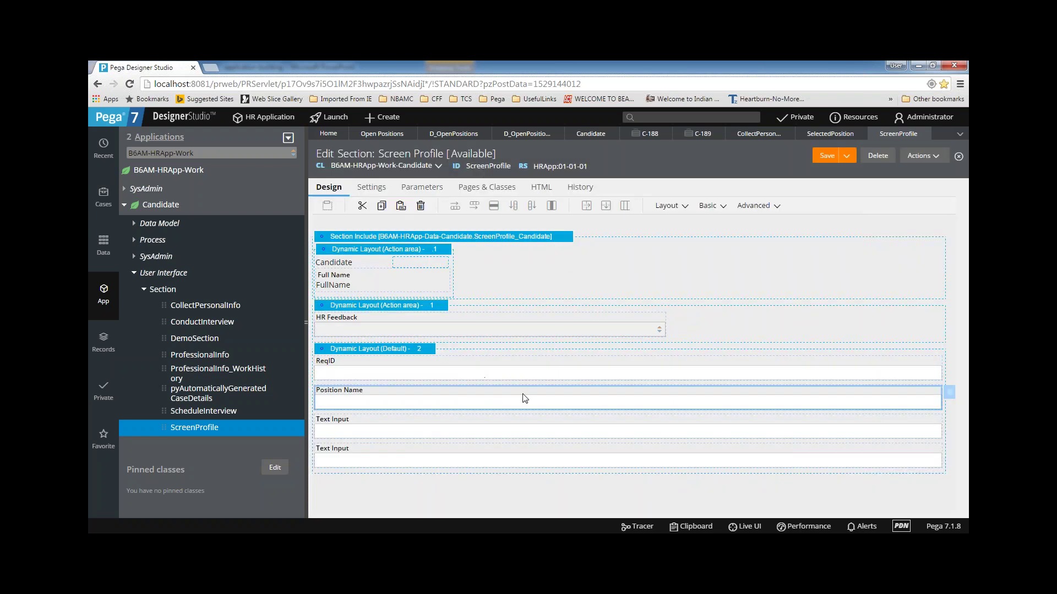
- Bind the third text input to the property .SelectedPosition.JobDescription with its default label, and submit its cell properties
double_click(905, 431)
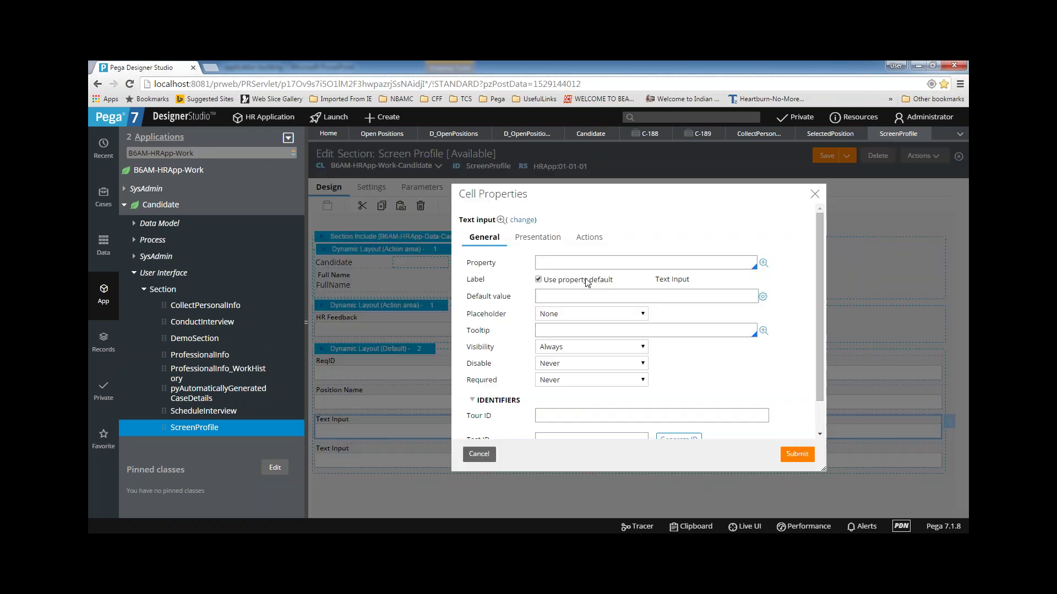
click(538, 237)
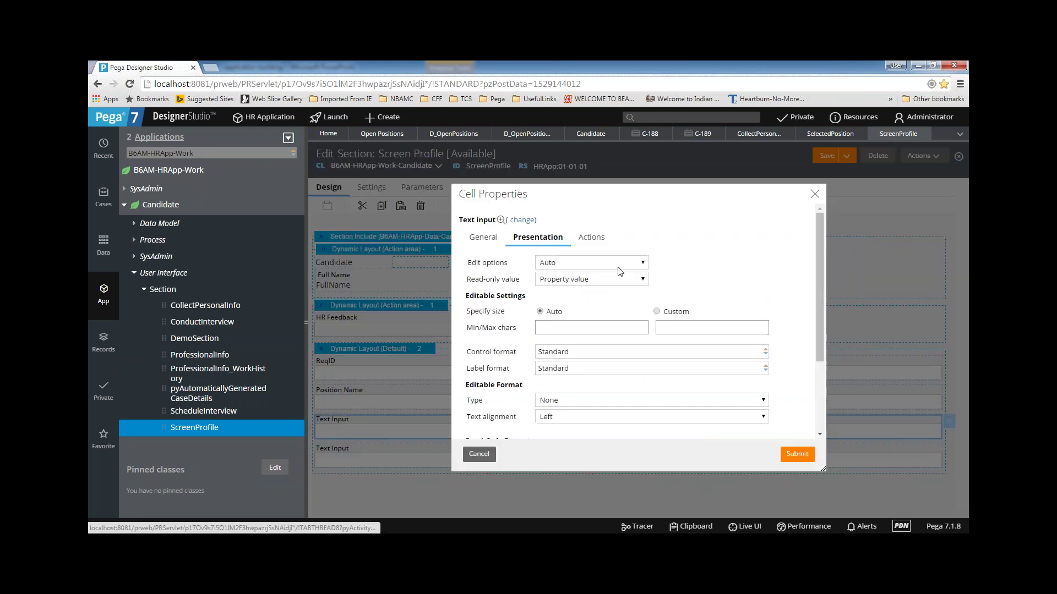
click(484, 238)
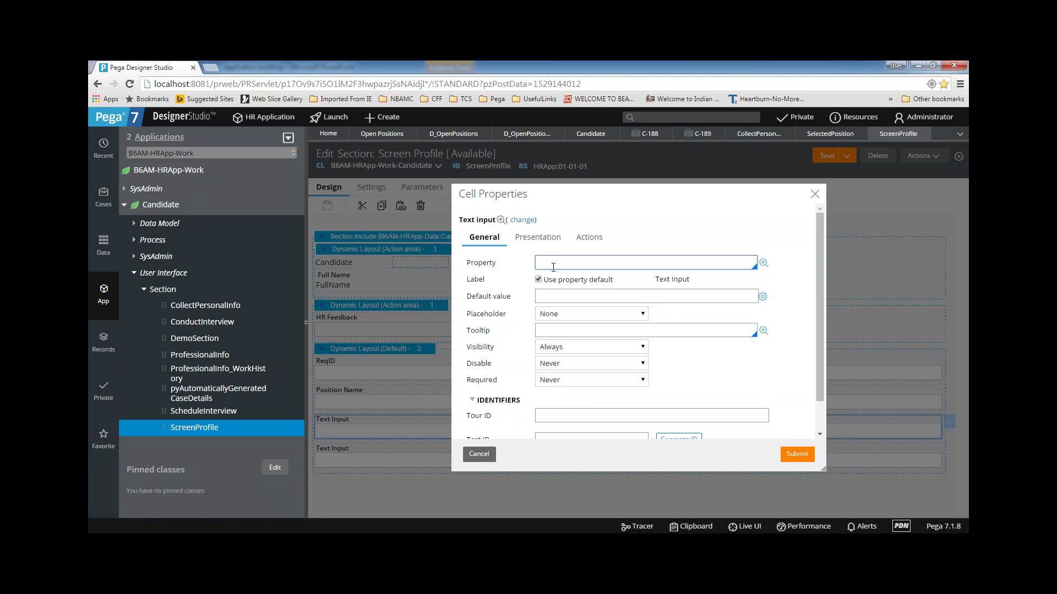
click(553, 267)
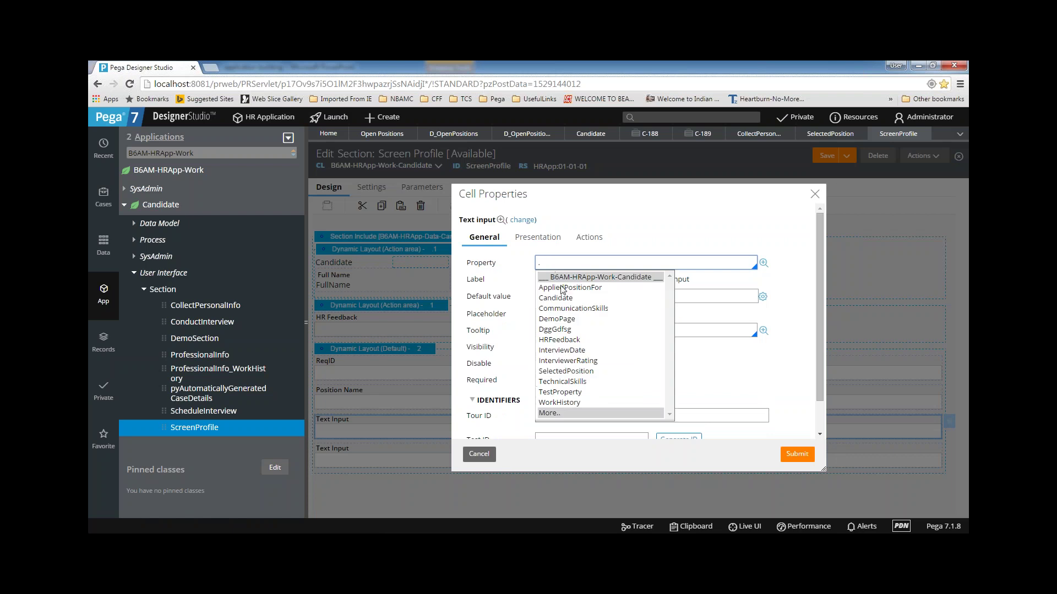
click(574, 372)
text(.)
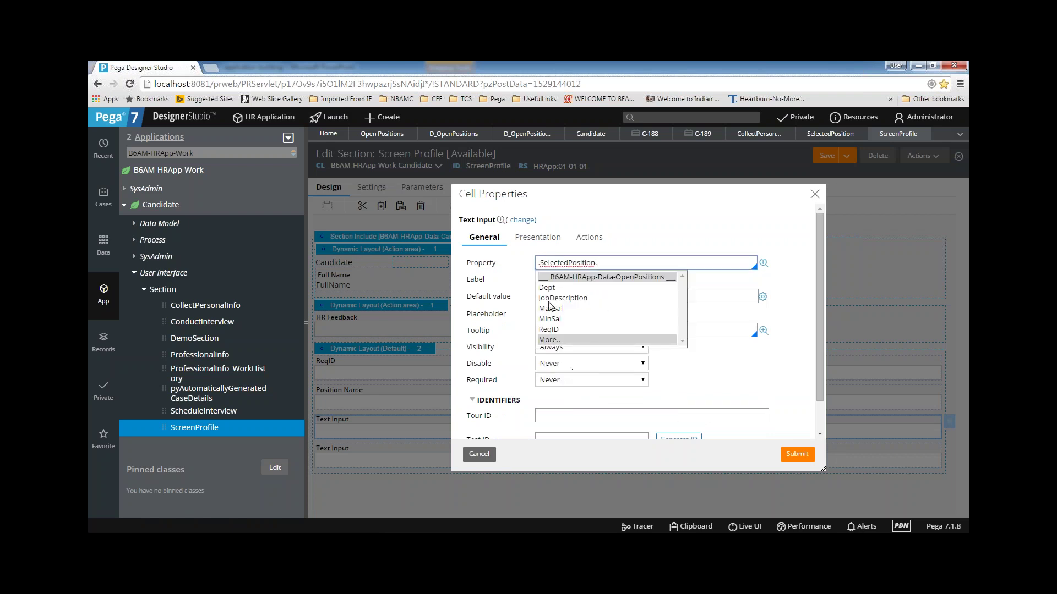
click(564, 298)
click(797, 455)
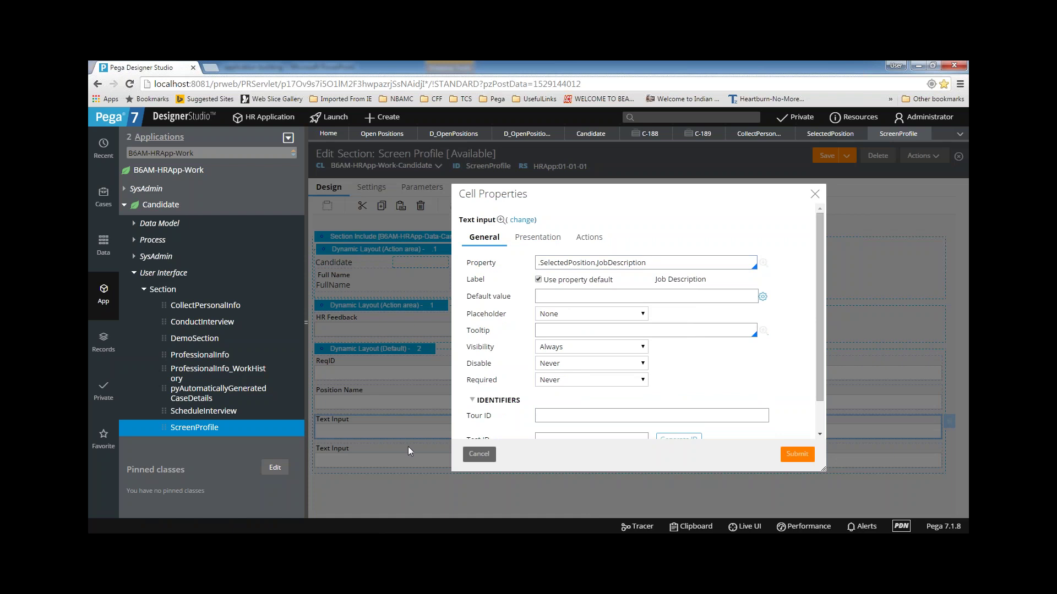
- Bind the fourth text input to the property .SelectedPosition.MaxSal and submit its cell properties
click(394, 465)
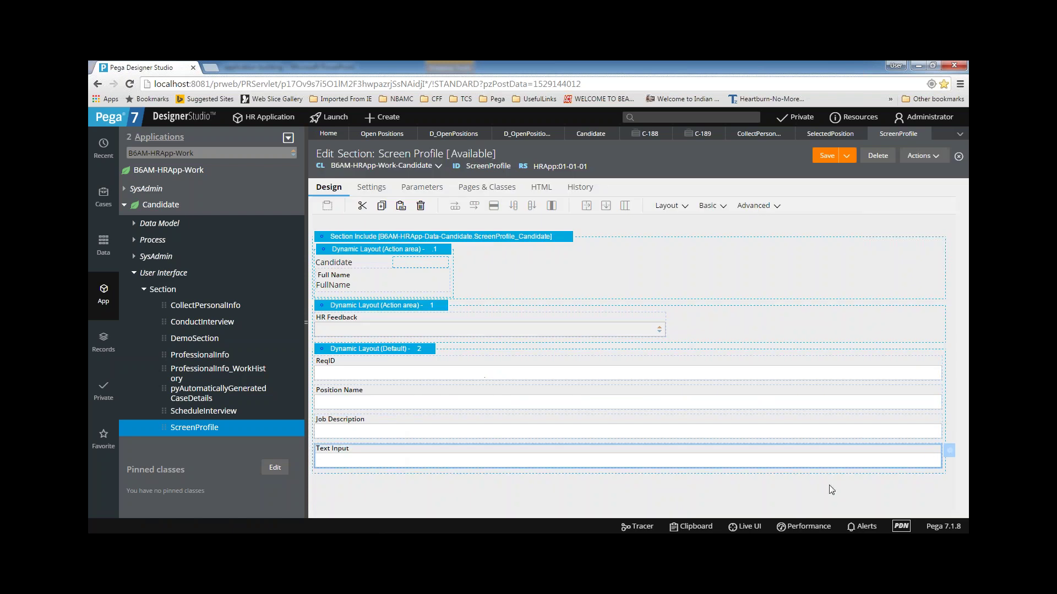
click(949, 456)
click(590, 264)
text(.)
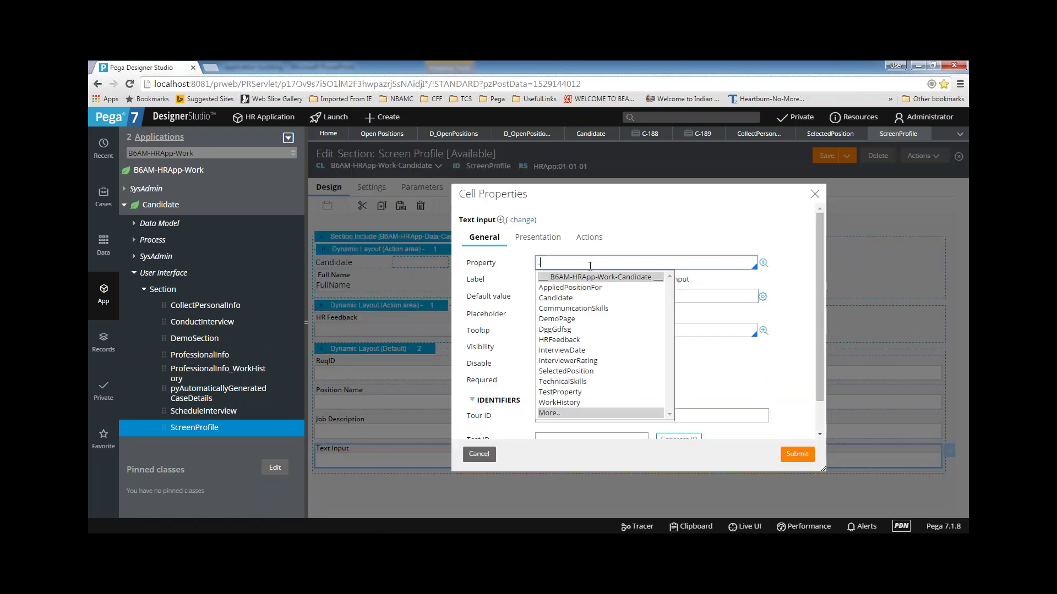
click(570, 371)
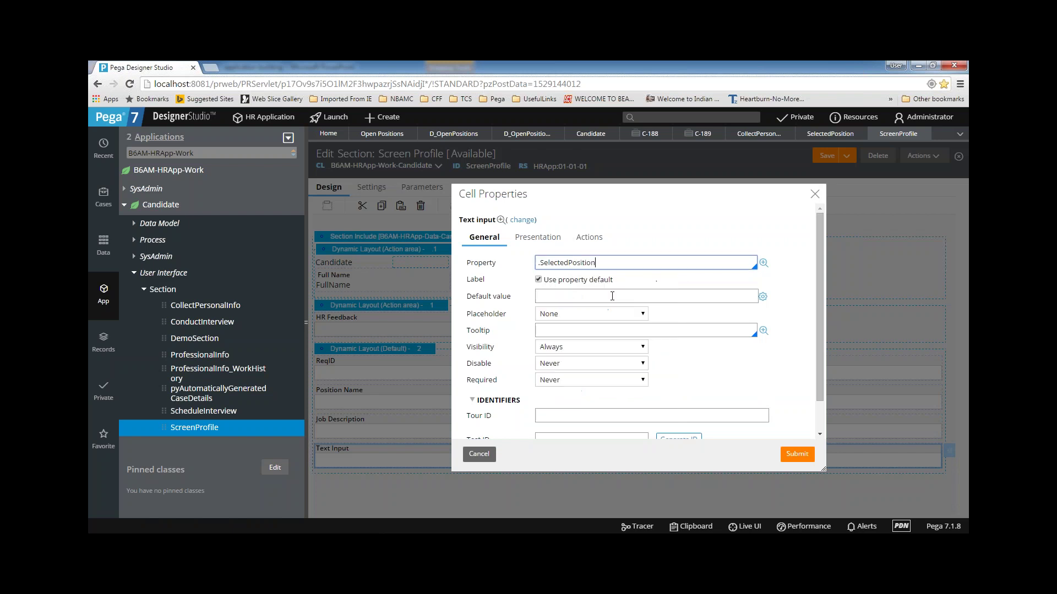
text(.)
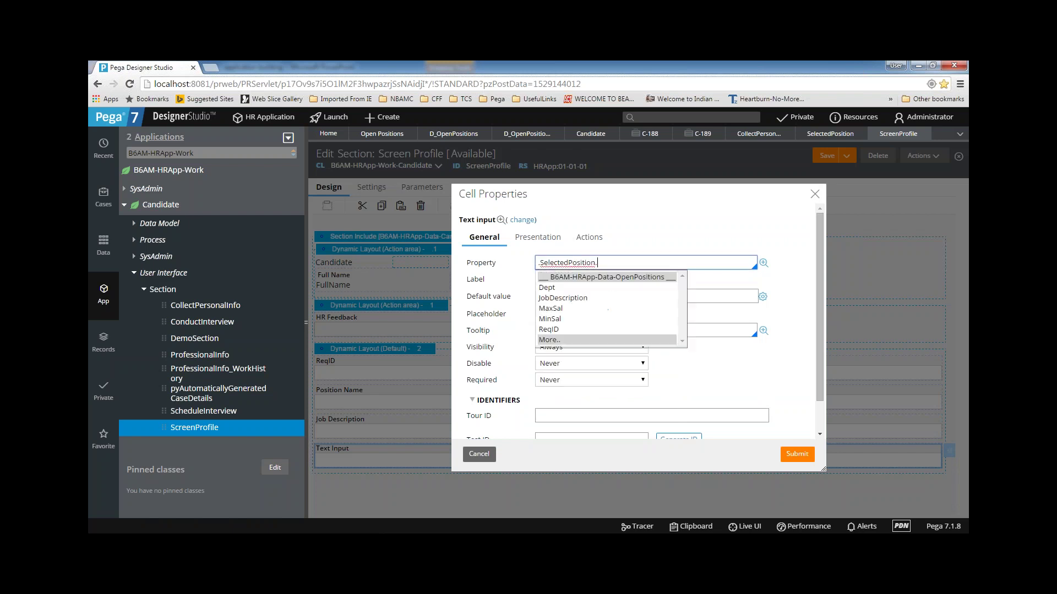
click(551, 308)
click(797, 455)
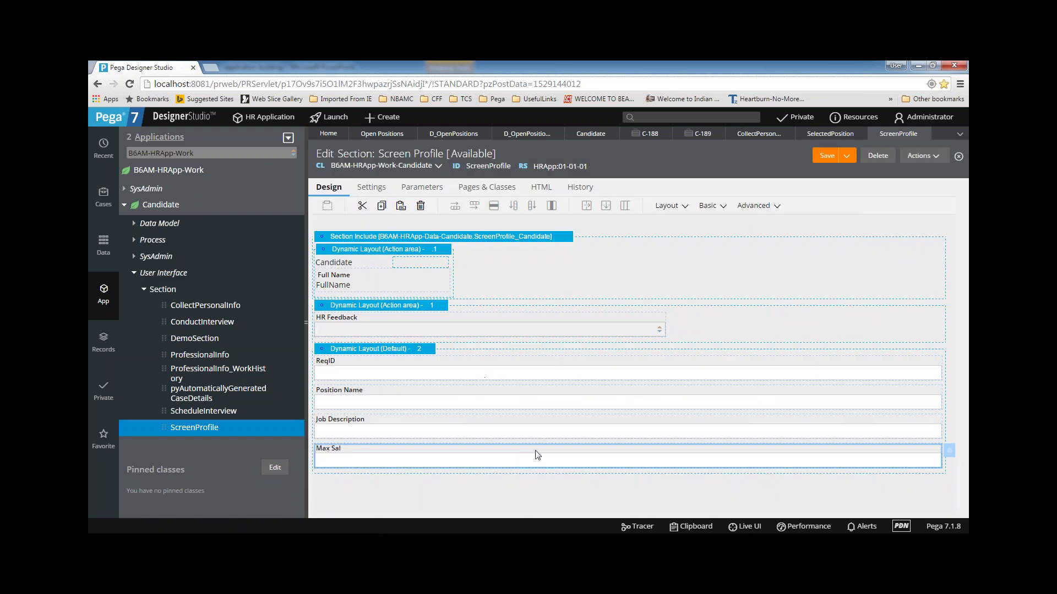
click(435, 352)
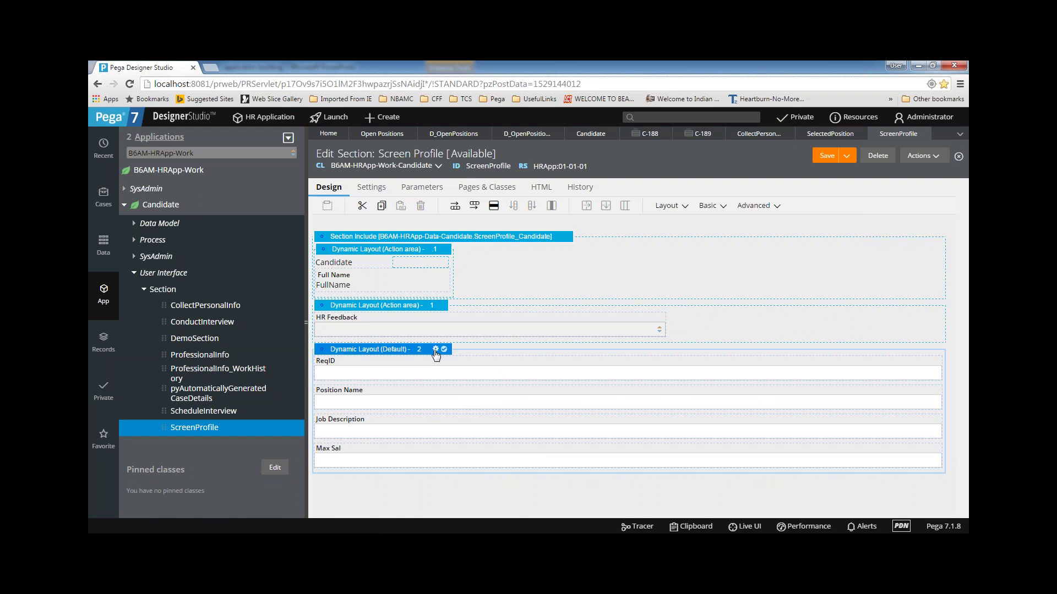
click(435, 350)
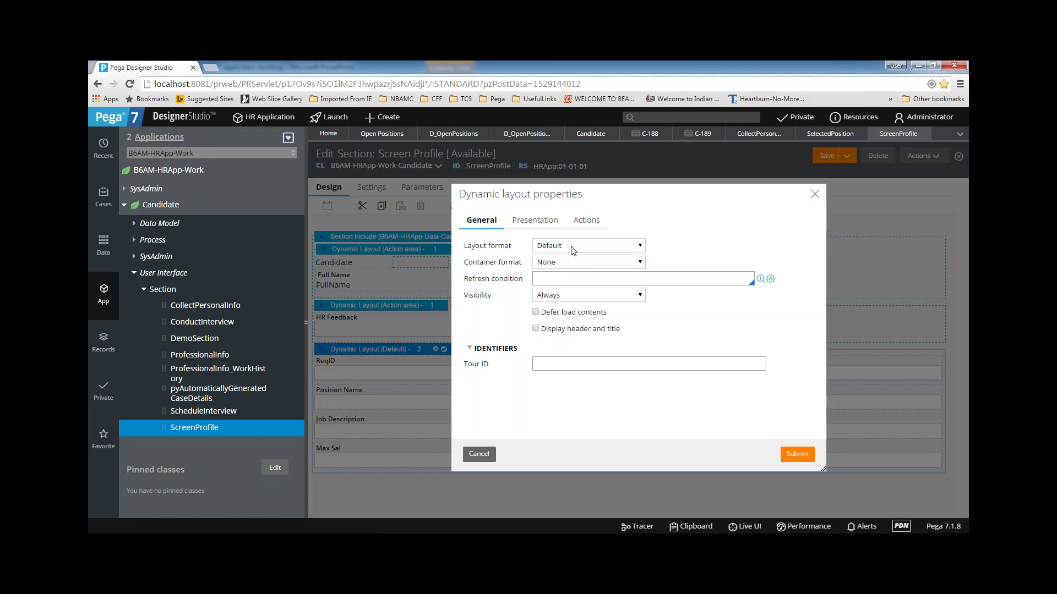
click(576, 245)
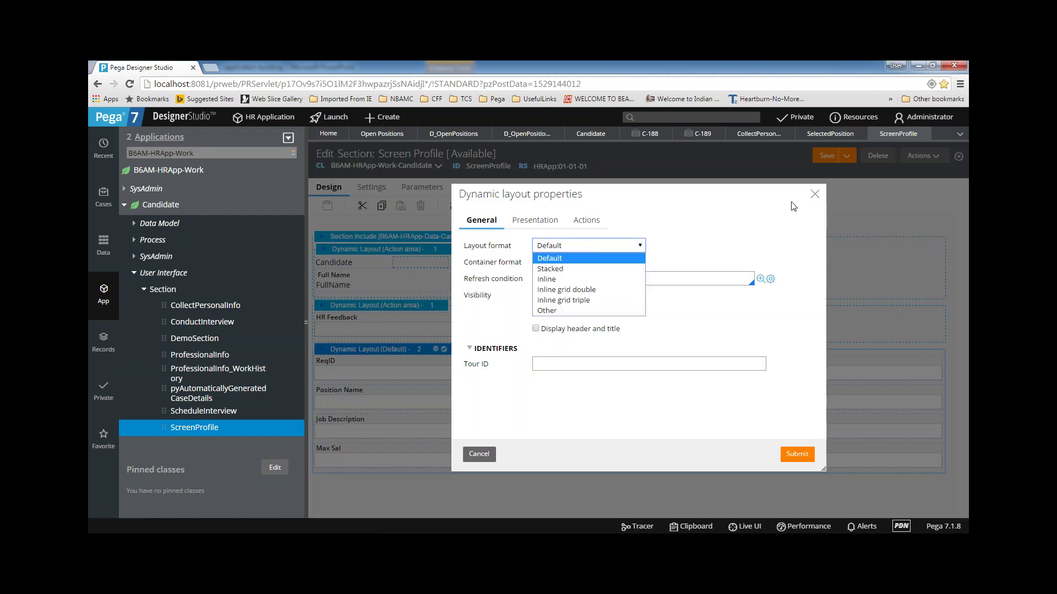
click(814, 194)
click(814, 194)
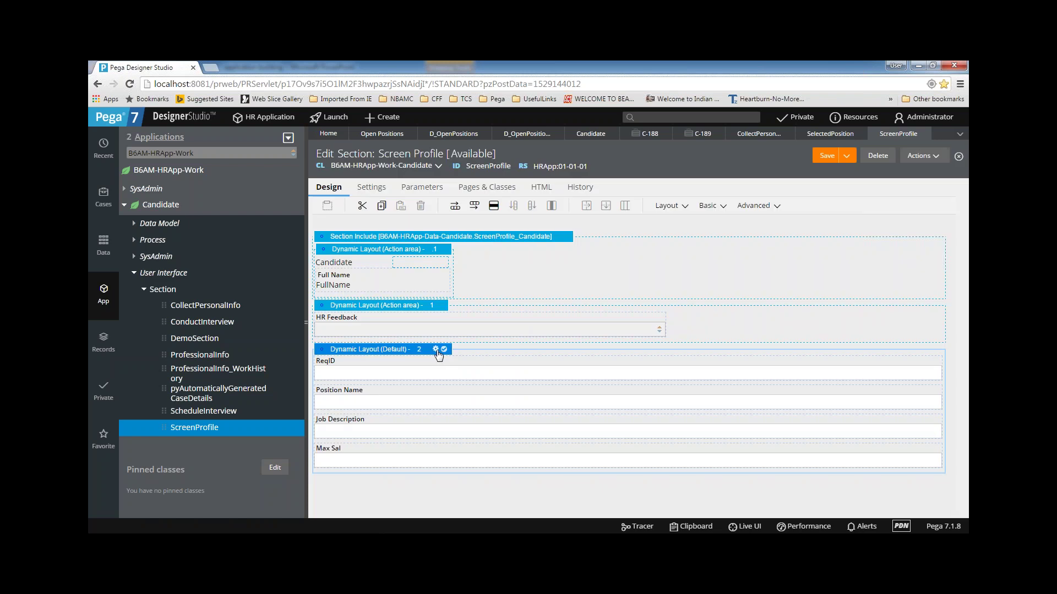
- Set the layout format of the dynamic layout holding the four position fields to Inline grid double
click(435, 350)
click(568, 247)
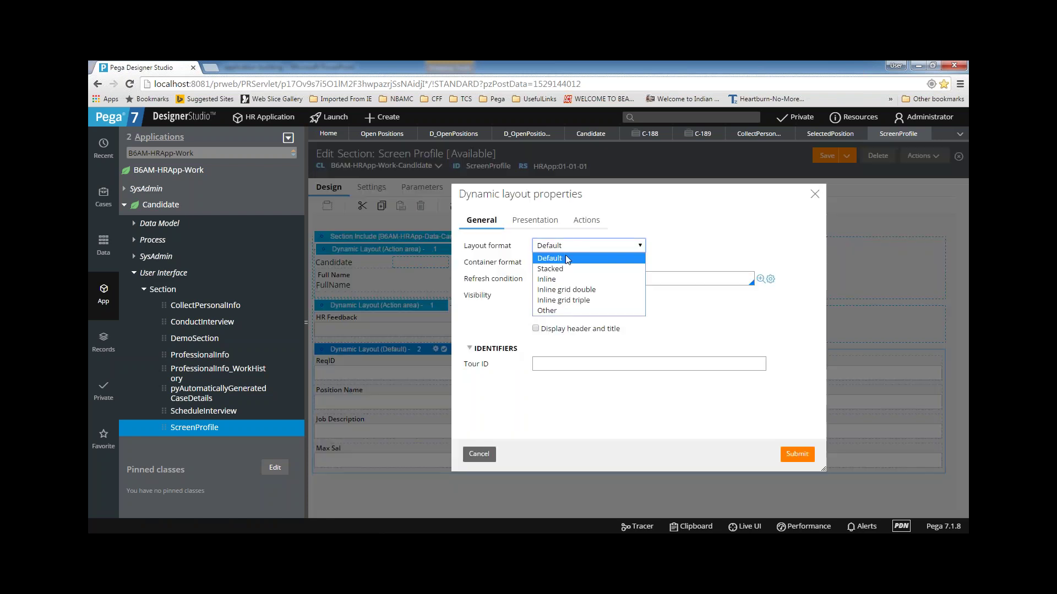
click(579, 290)
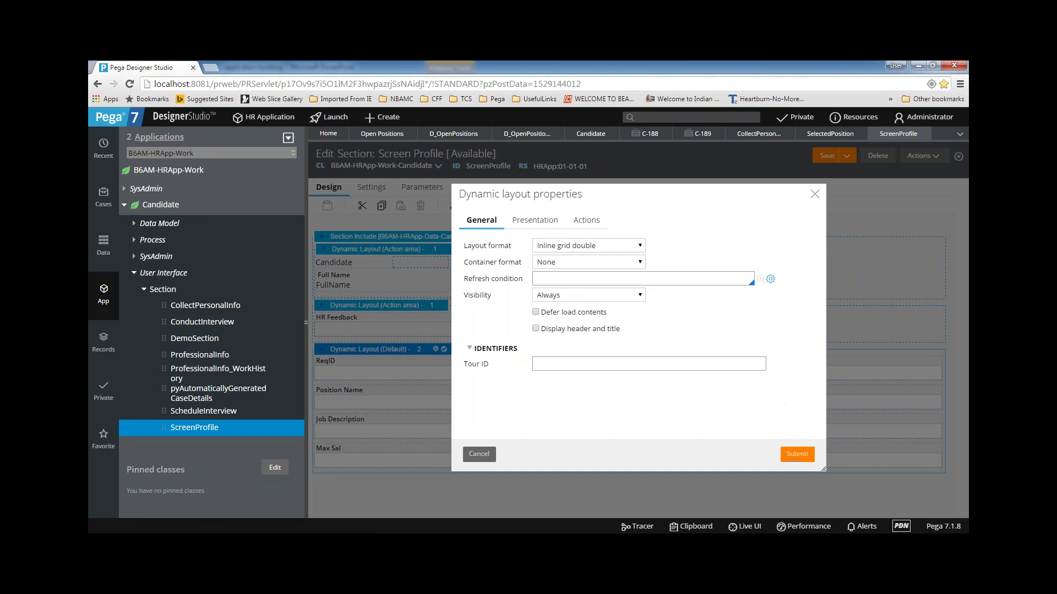
click(797, 455)
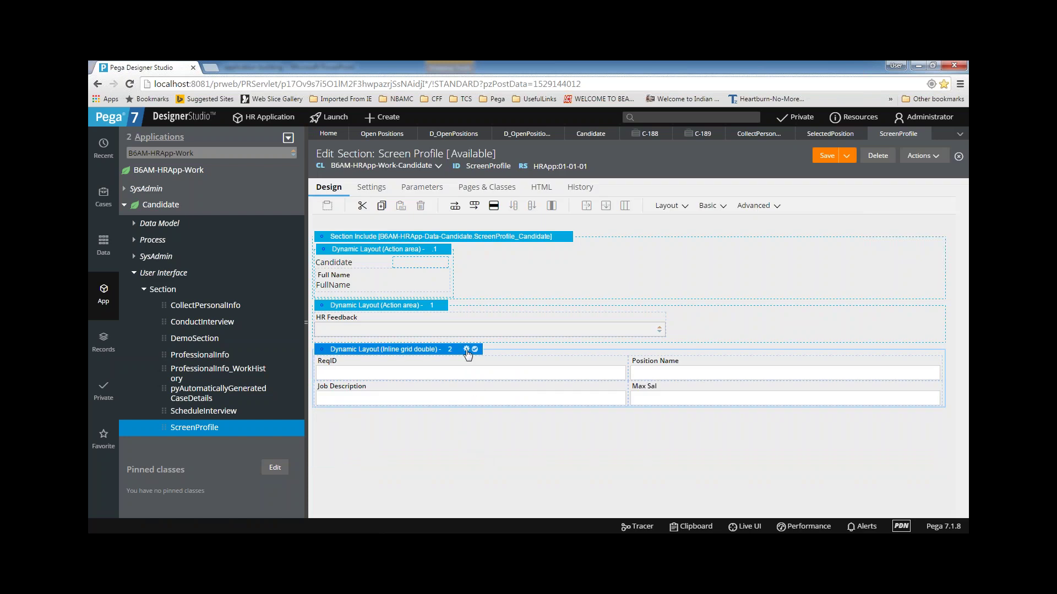
click(467, 350)
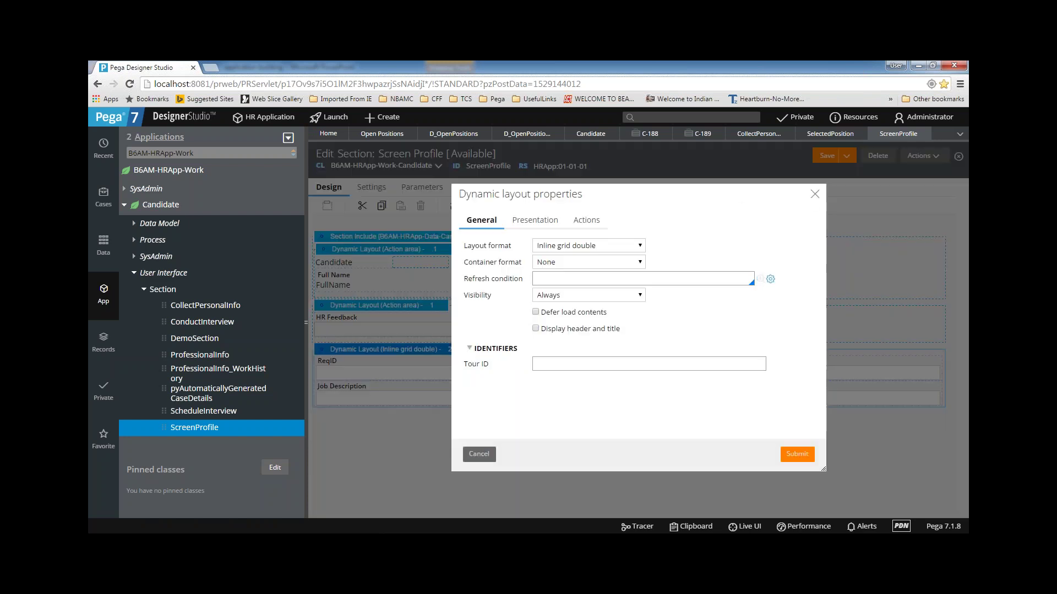
click(479, 452)
- Set the ReqID field's edit options to Read-only (always) and submit its cell properties
click(457, 372)
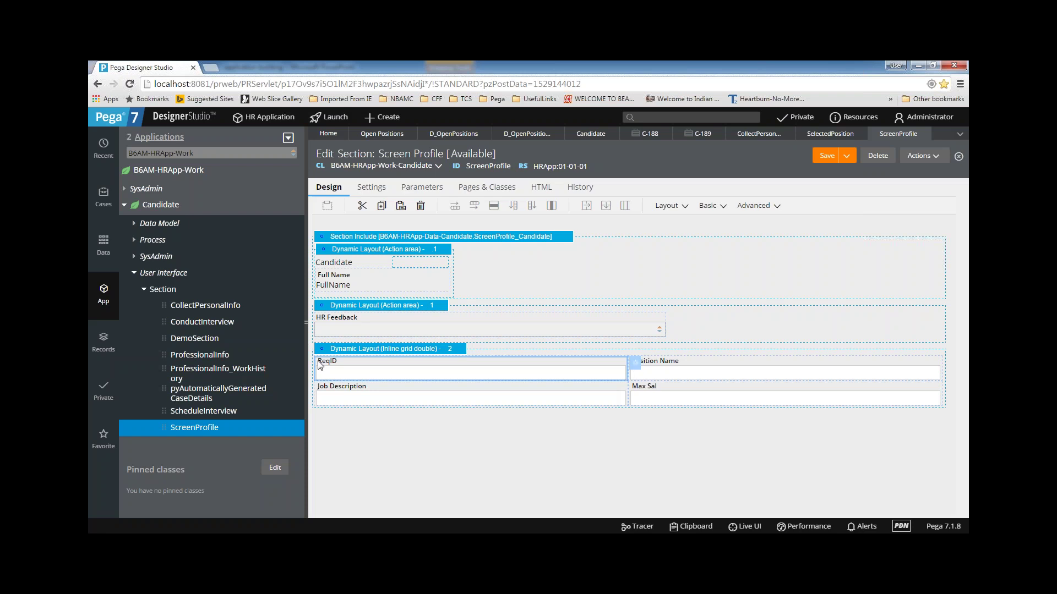
click(635, 362)
click(538, 237)
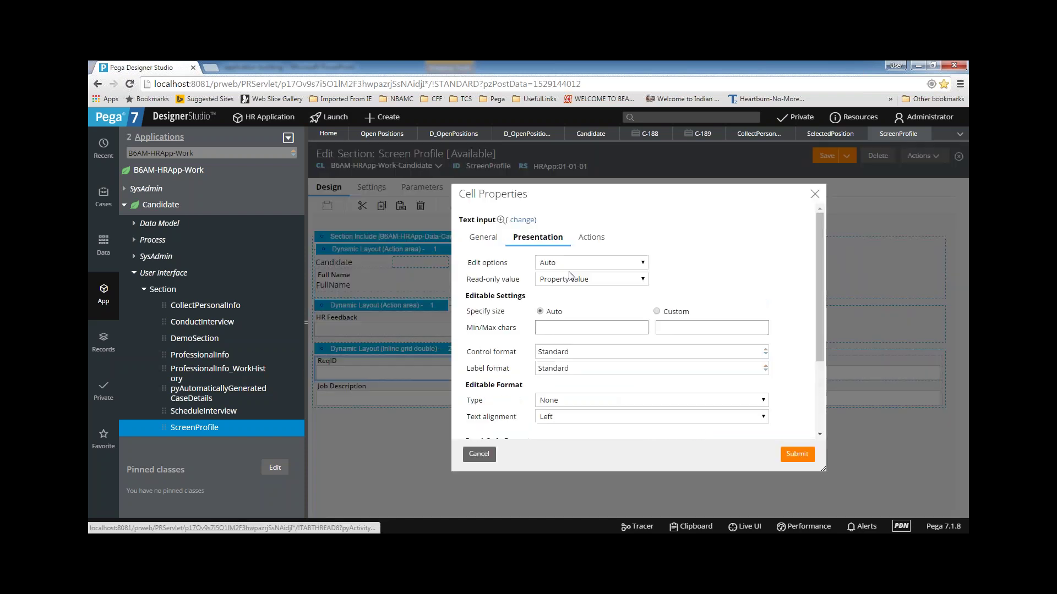
click(567, 263)
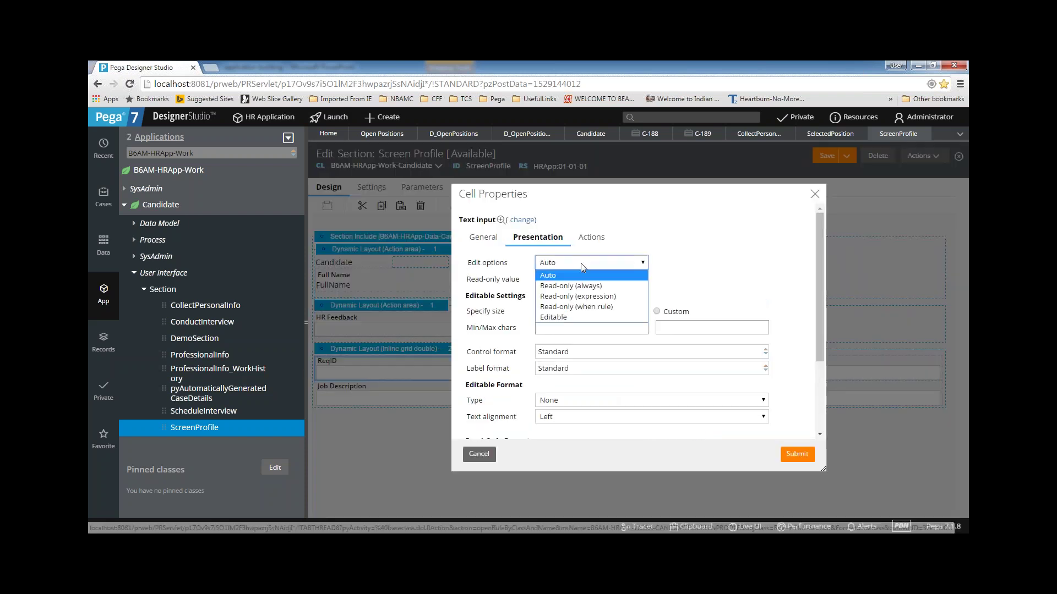
click(573, 286)
click(797, 454)
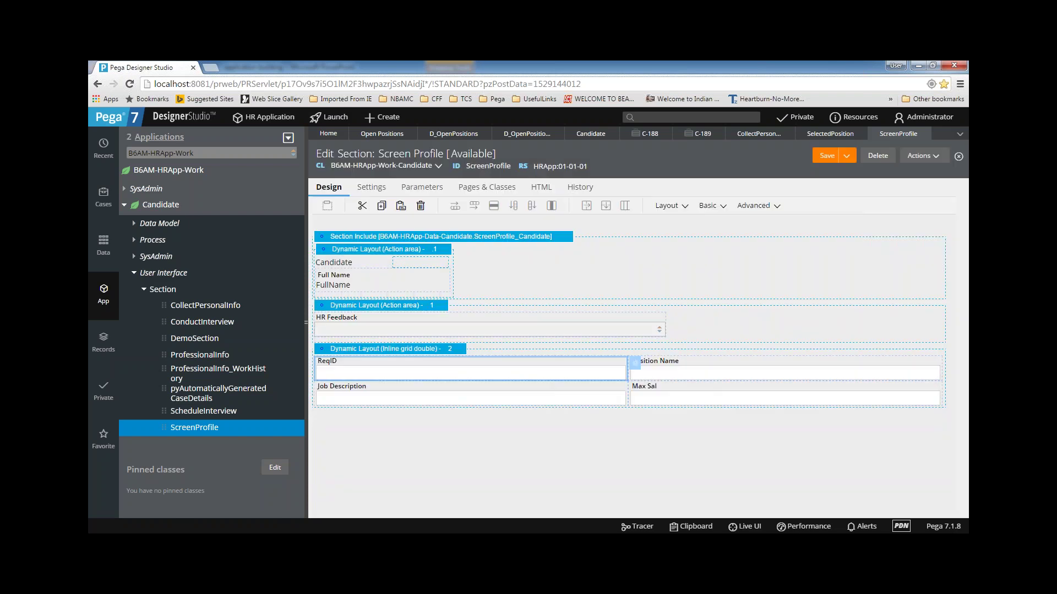
- Make the Position Name field Read-only (always) in its presentation settings and submit them
click(939, 379)
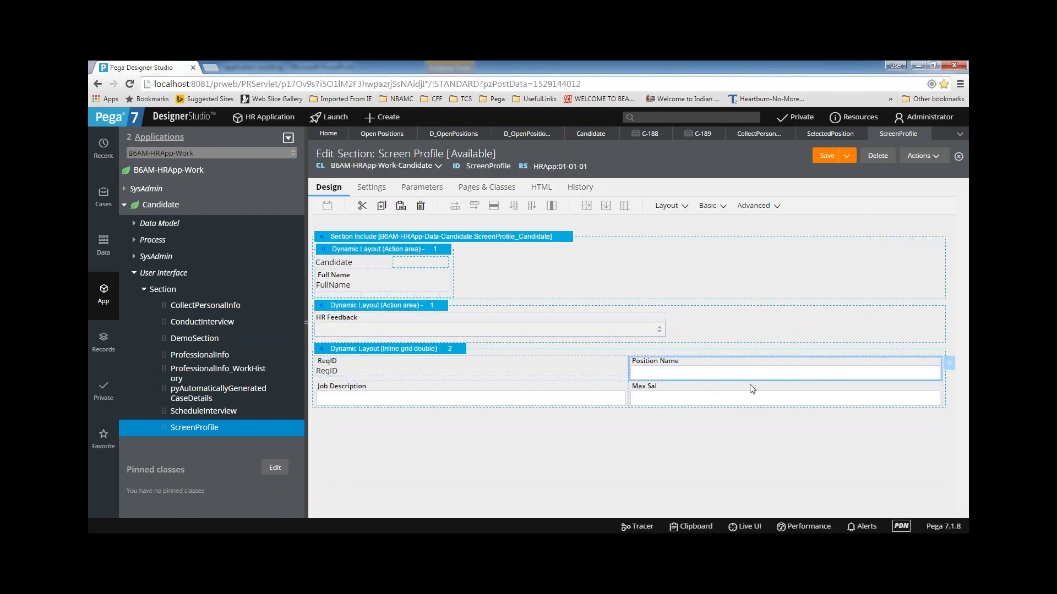
double_click(716, 373)
click(538, 237)
click(570, 262)
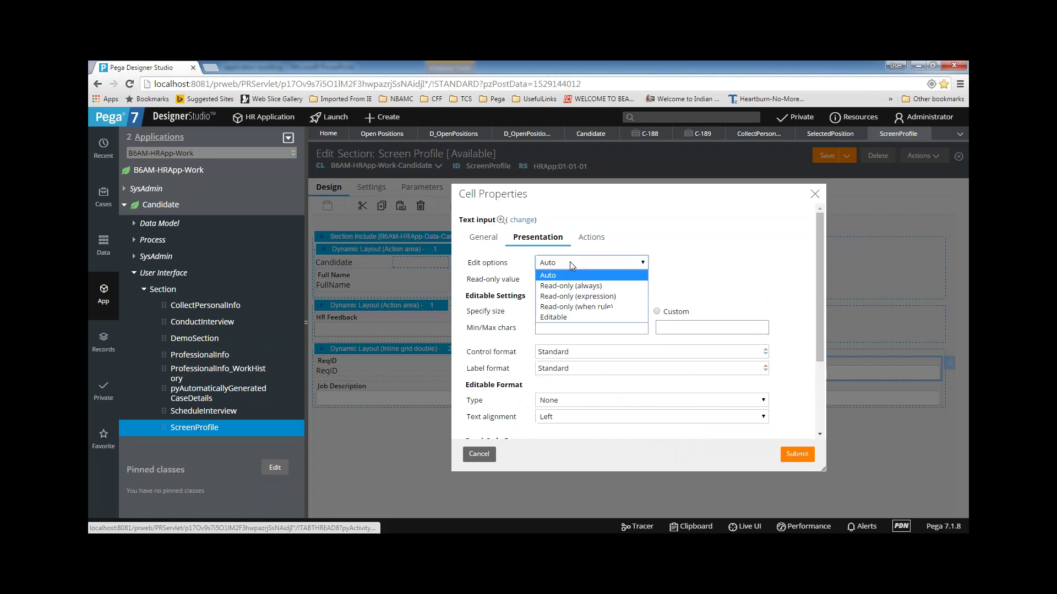
click(573, 286)
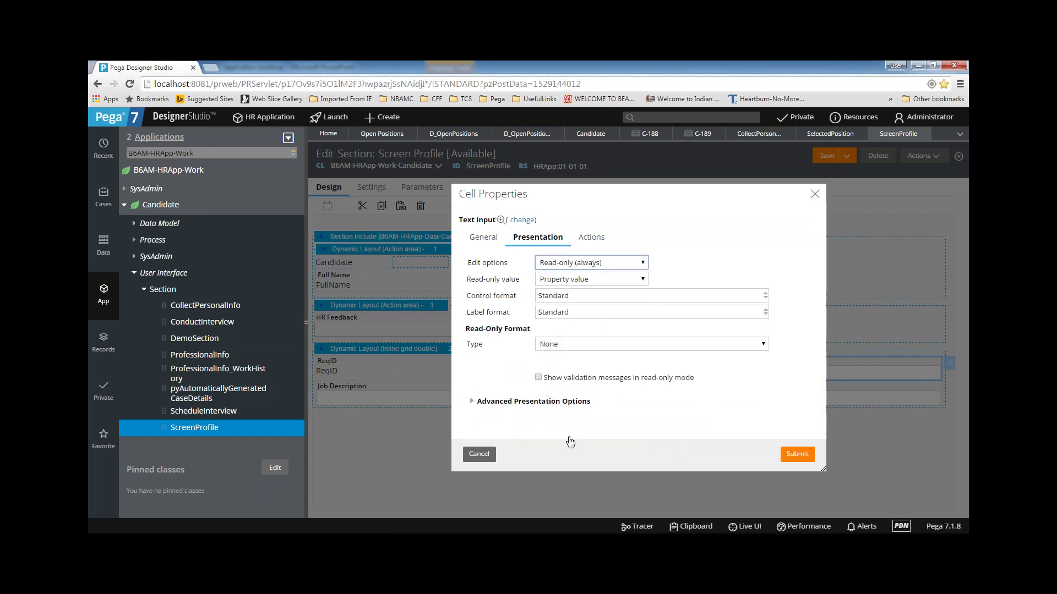
click(807, 454)
- Change the Job Description field's edit options to Read-only (always) and submit its cell properties
click(382, 401)
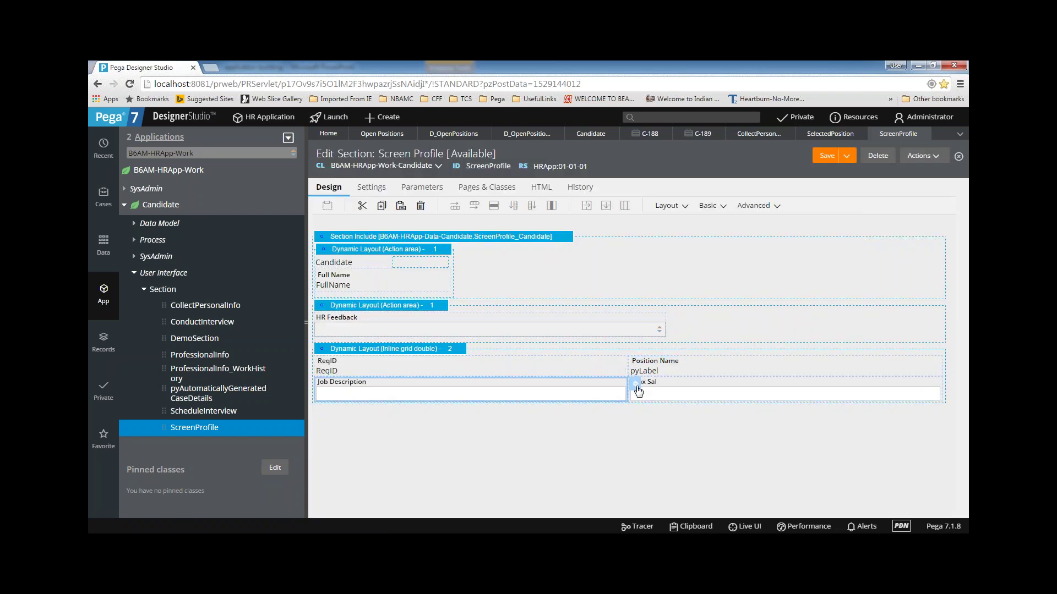
double_click(472, 391)
click(525, 242)
click(546, 263)
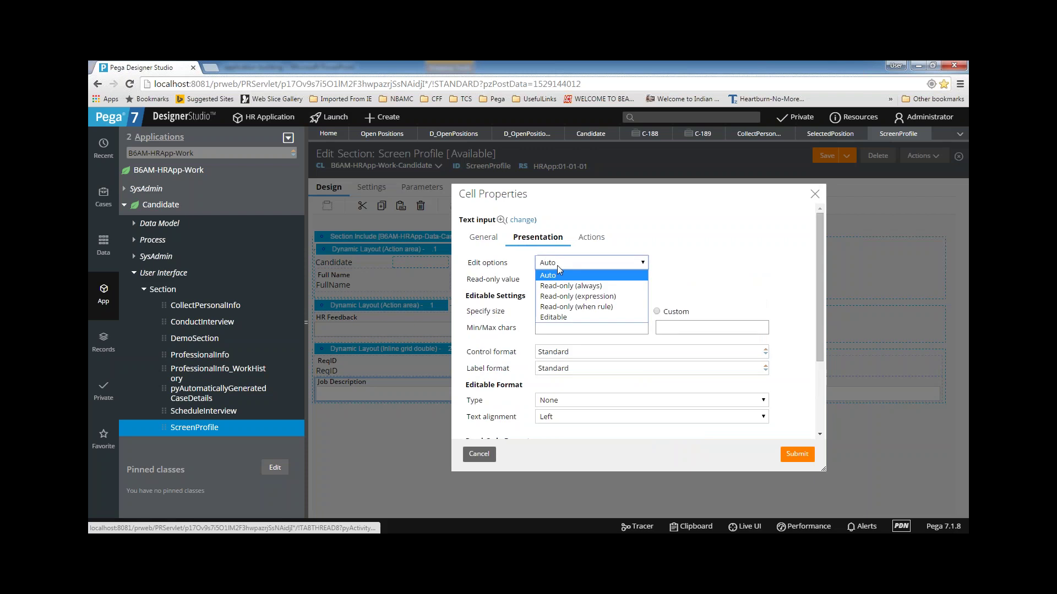
click(560, 282)
click(797, 454)
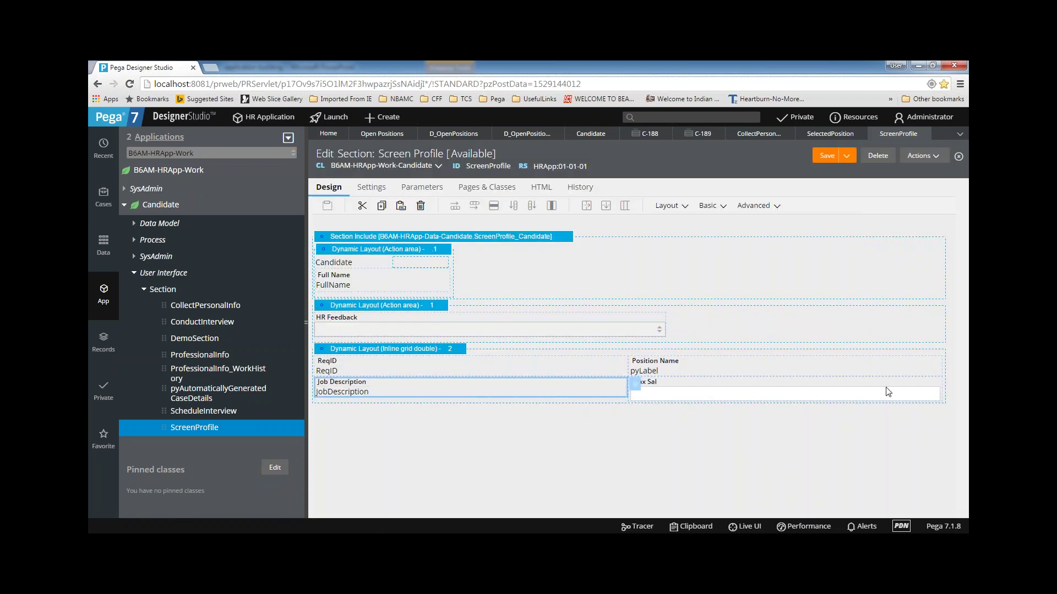
- Set the Max Sal field's edit options to Read-only (always), submit its cell properties and save the Screen Profile section
click(888, 392)
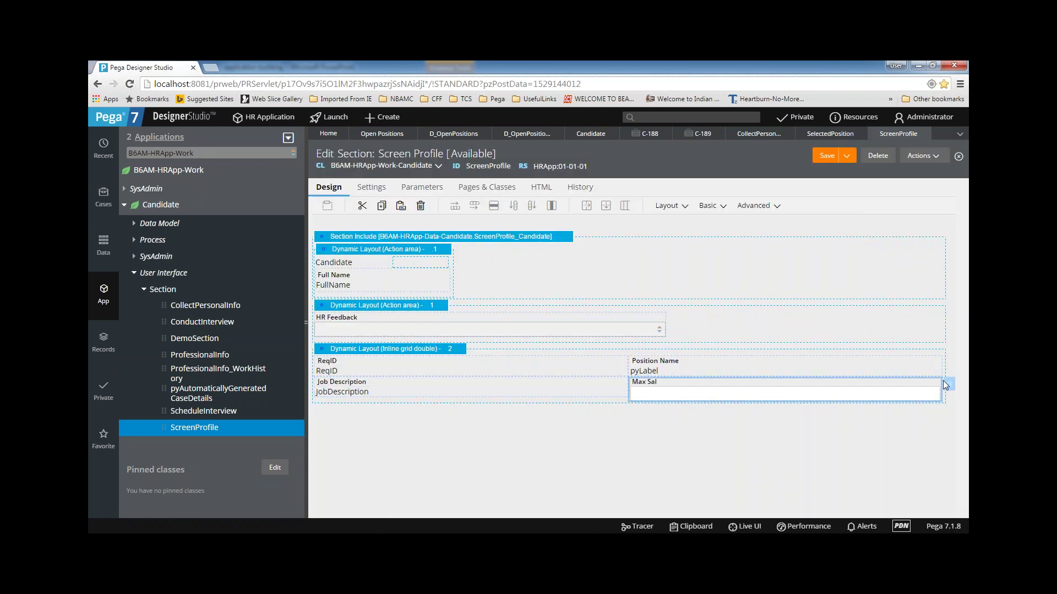
double_click(663, 385)
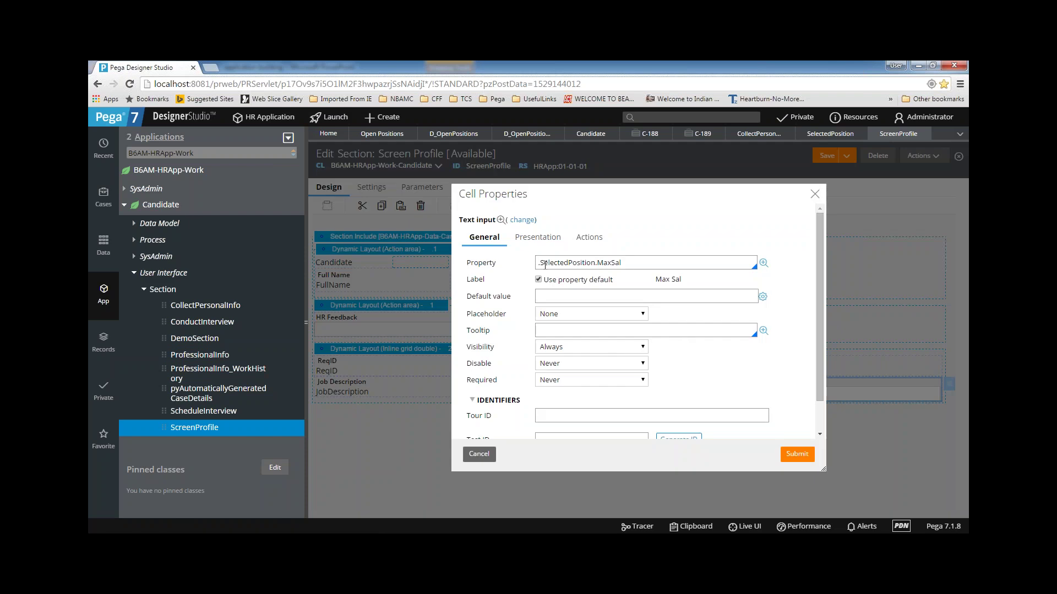
click(537, 237)
click(574, 263)
click(583, 282)
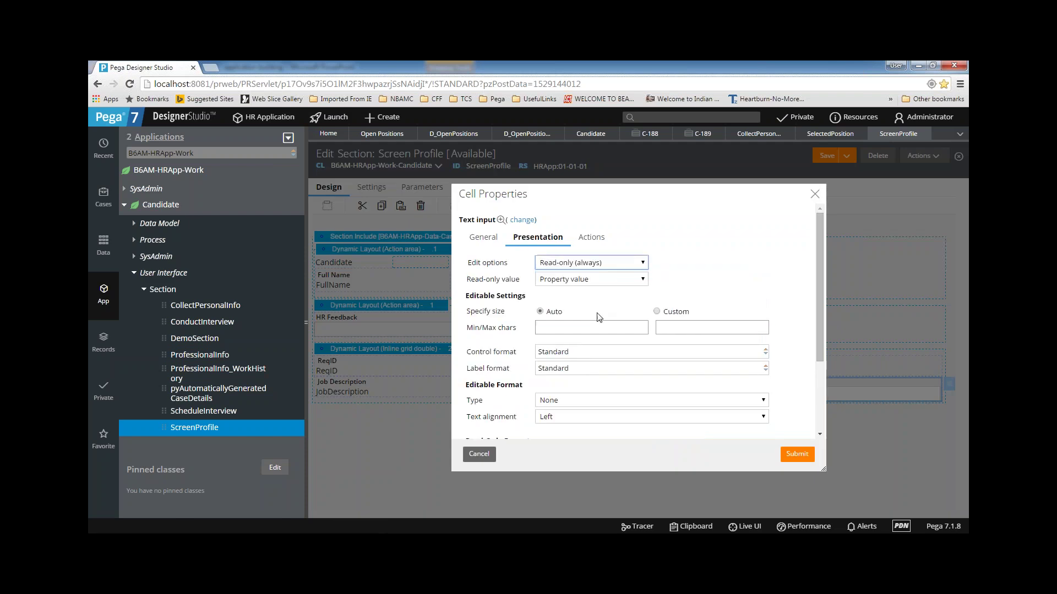
click(802, 457)
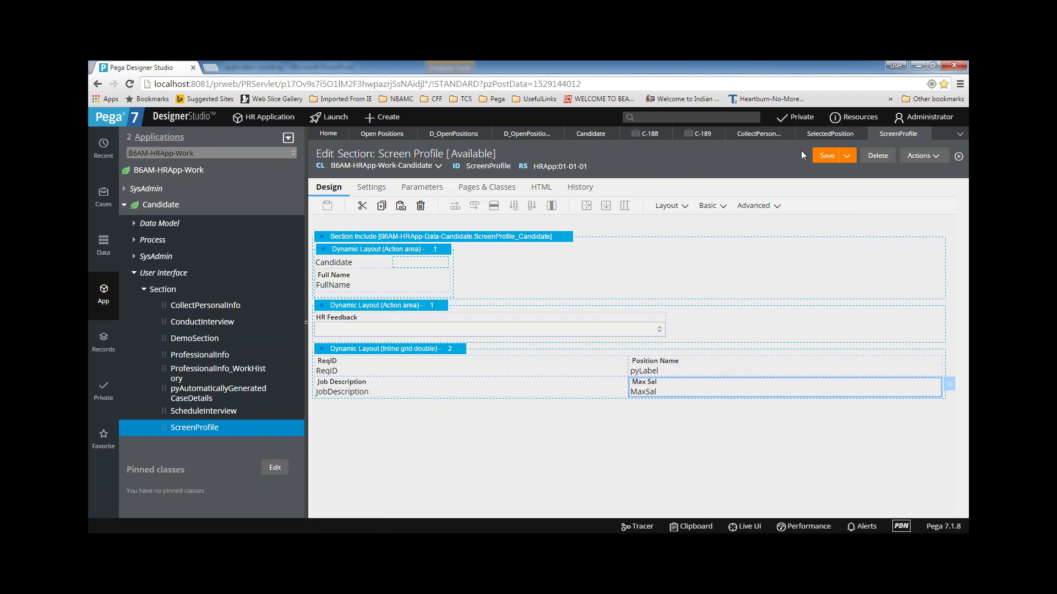
click(825, 155)
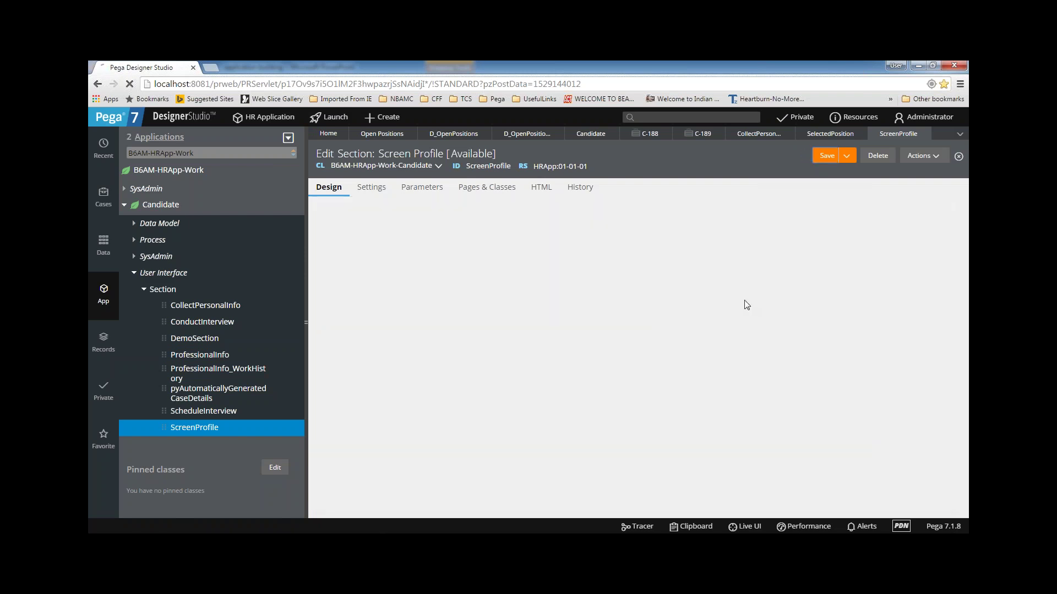
- Switch to candidate case C-188 and fill in the candidate's first and last name
click(643, 134)
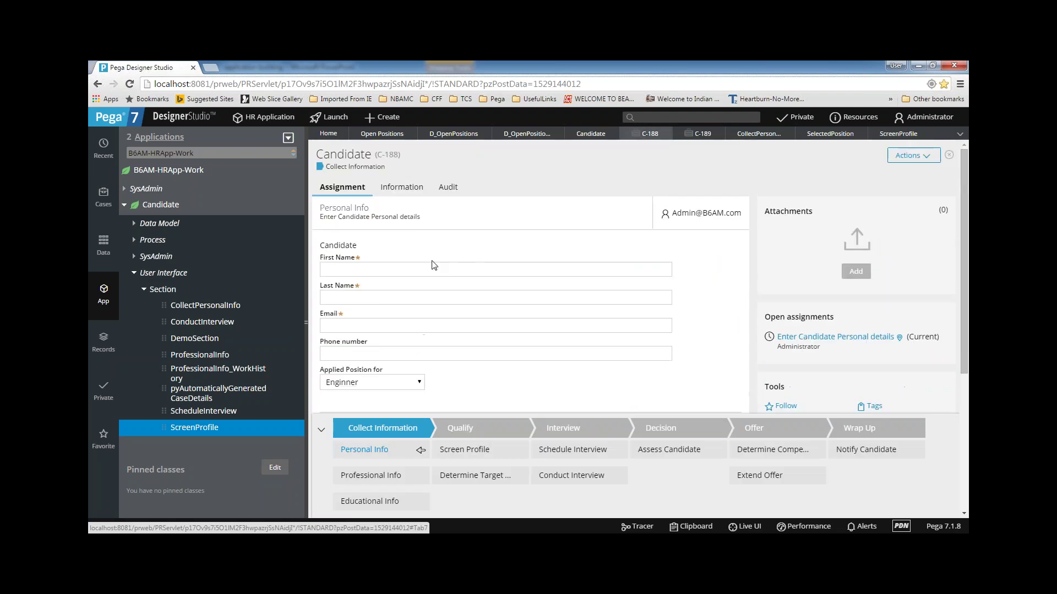
click(370, 270)
text(Srini)
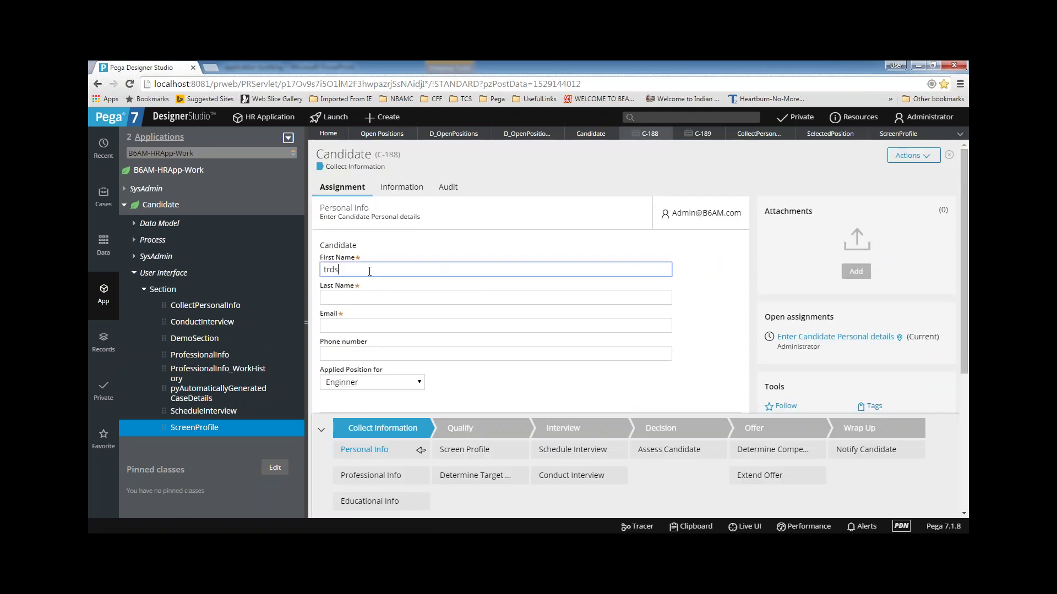
key(BackSpace)
key(BackSpace)
key(BackSpace)
key(BackSpace)
key(BackSpace)
text(udrtq)
key(BackSpace)
key(BackSpace)
key(BackSpace)
key(BackSpace)
text(er fn)
key(Tab)
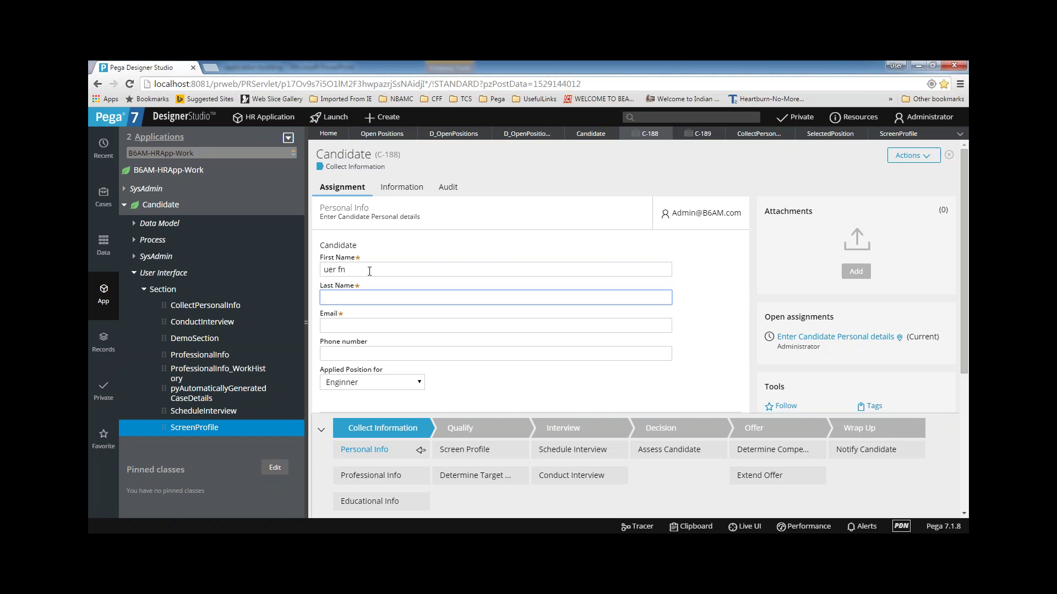
text(ln)
- Fill in the candidate's email and phone number on the Personal Info form
click(358, 325)
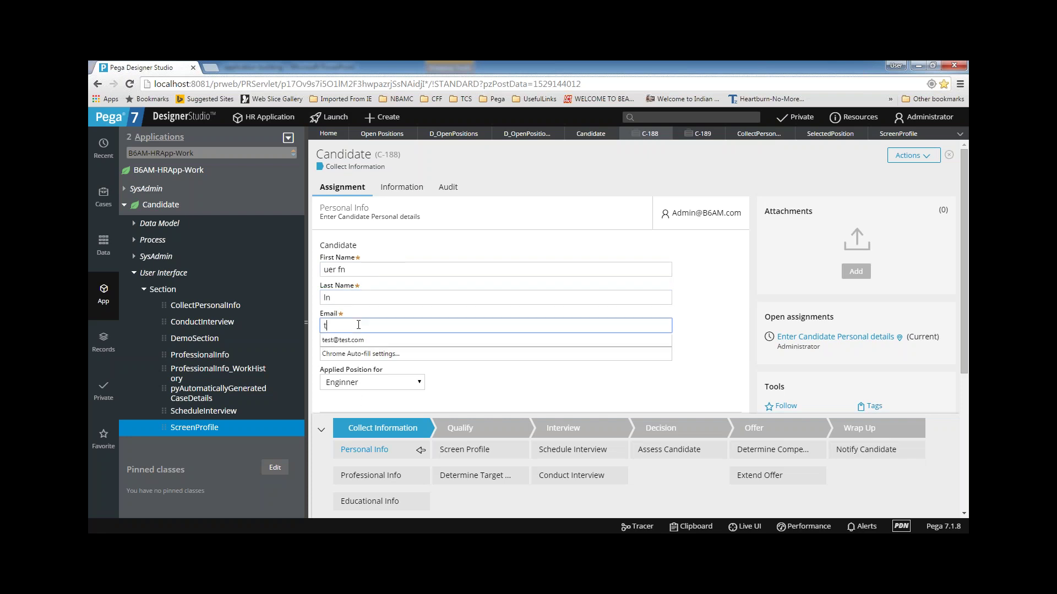
text(te)
click(359, 342)
scroll(359, 344, down, 1)
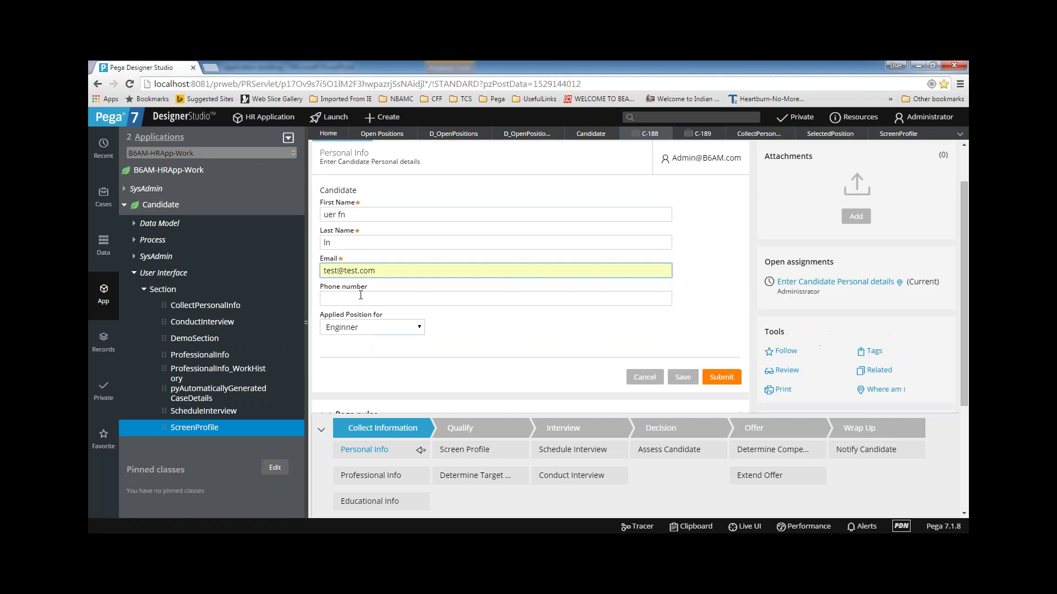
click(360, 298)
text(1234567890)
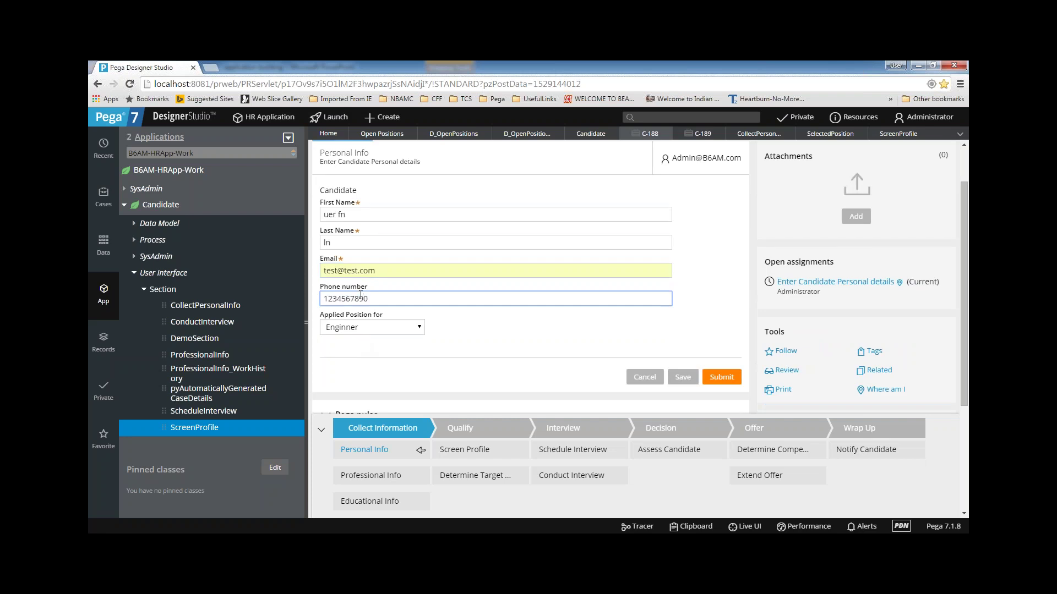
- Choose Enginner as the applied position and submit the candidate information forms to advance the case to Screen Profile
click(366, 330)
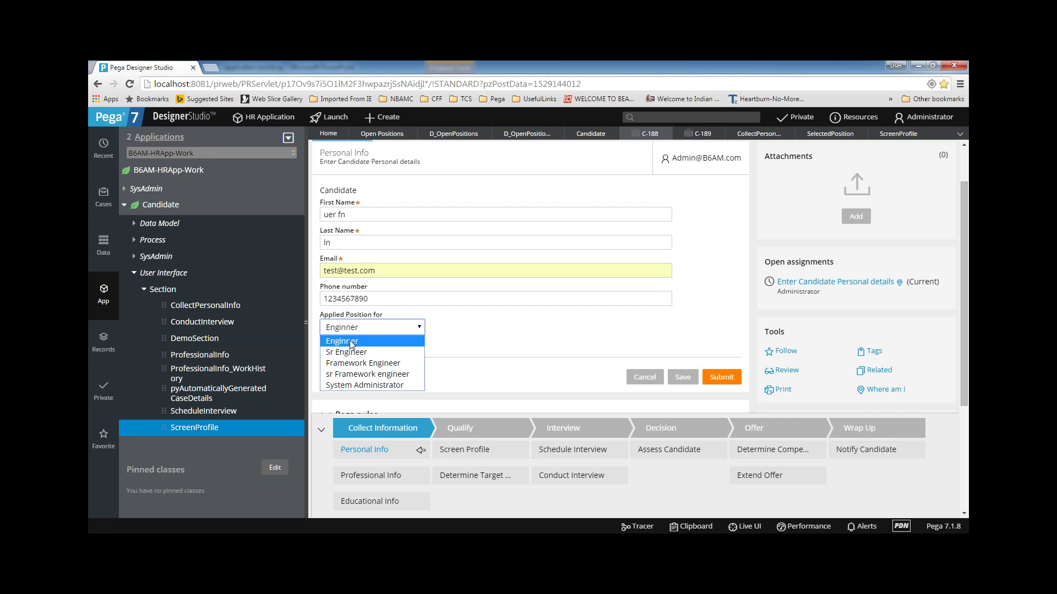
click(350, 343)
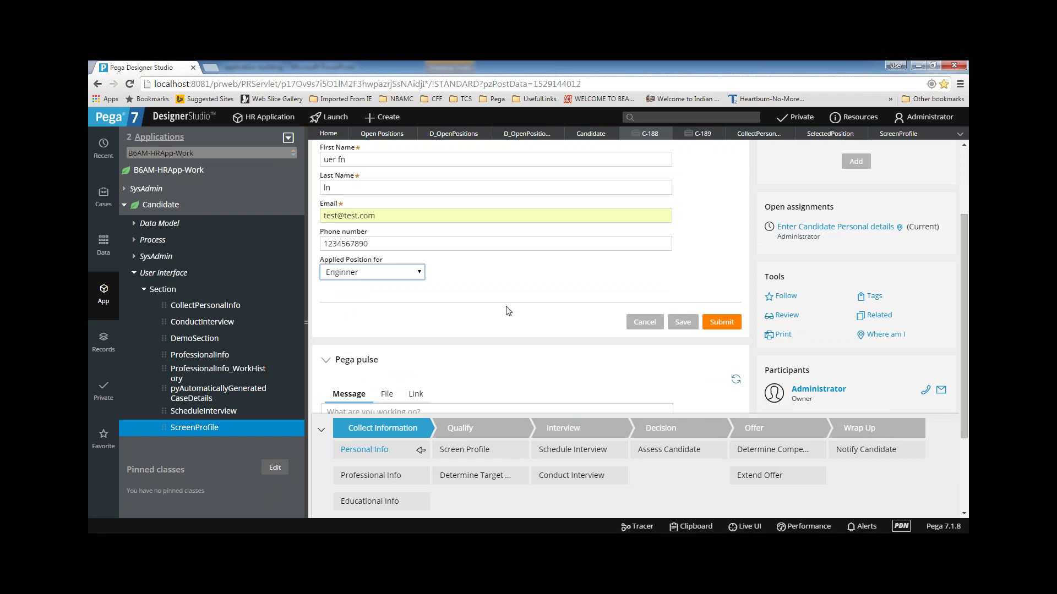
click(722, 323)
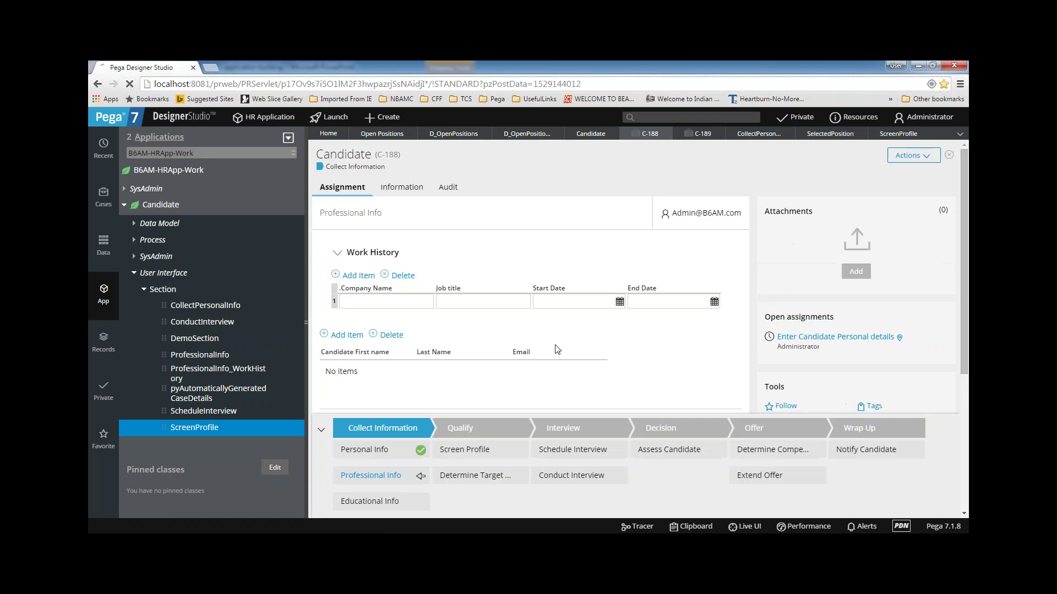
scroll(556, 350, down, 2)
click(722, 318)
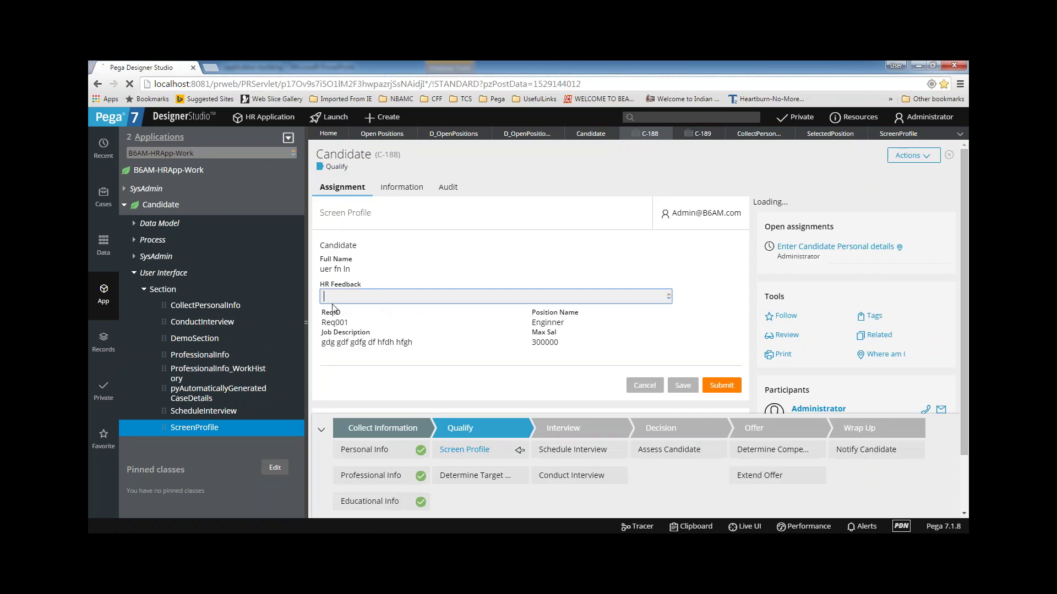
- Check the ReqID and Position Name values shown on the case's Screen Profile form
double_click(331, 313)
double_click(334, 322)
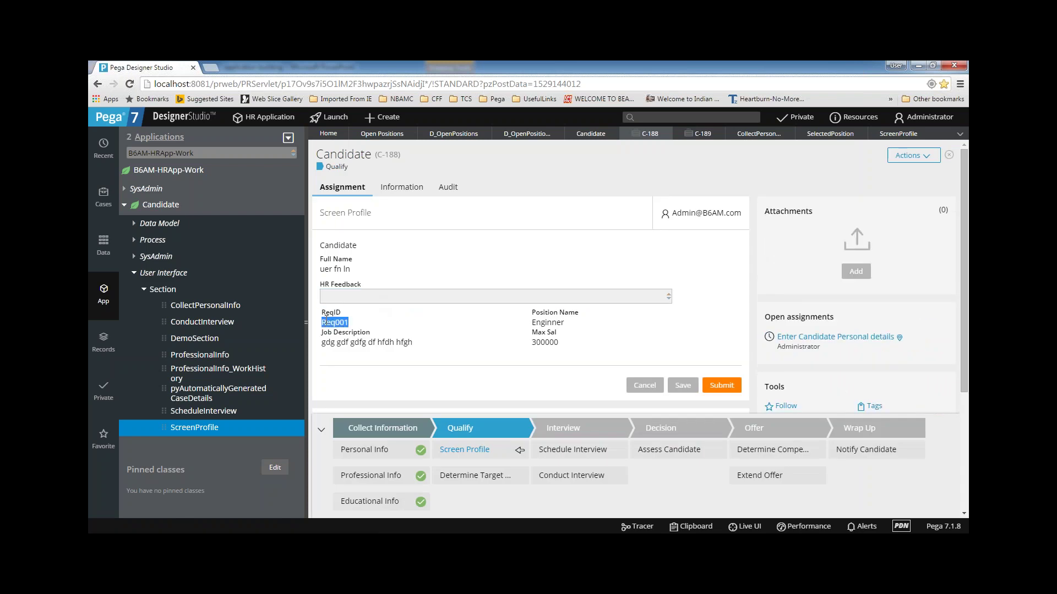
click(319, 313)
triple_click(320, 312)
click(321, 333)
double_click(543, 323)
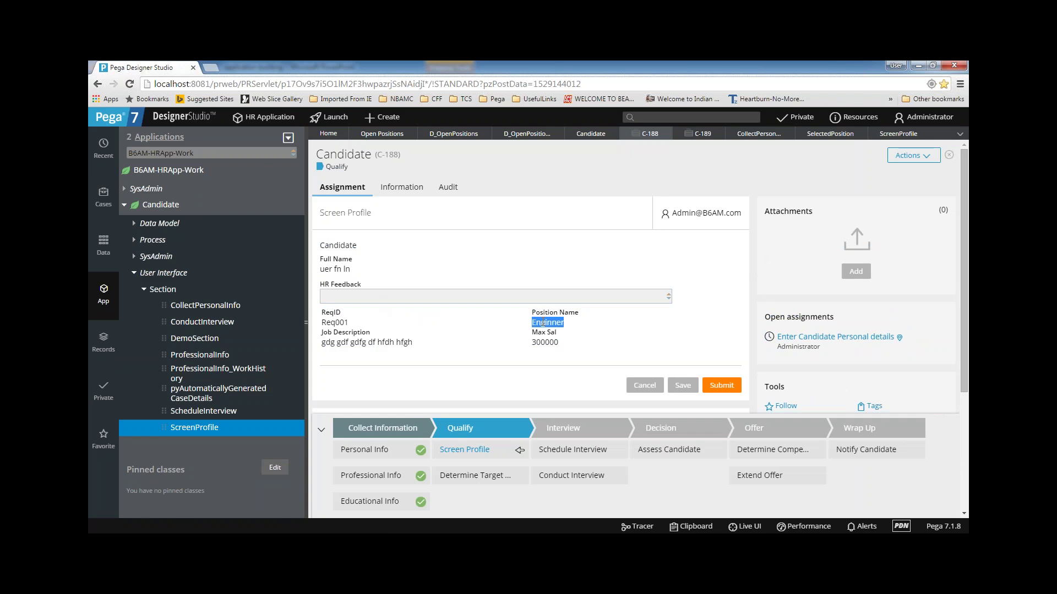
- Review the ReqID, position name, job description and maximum salary on the Screen Profile form of case C-188
double_click(332, 322)
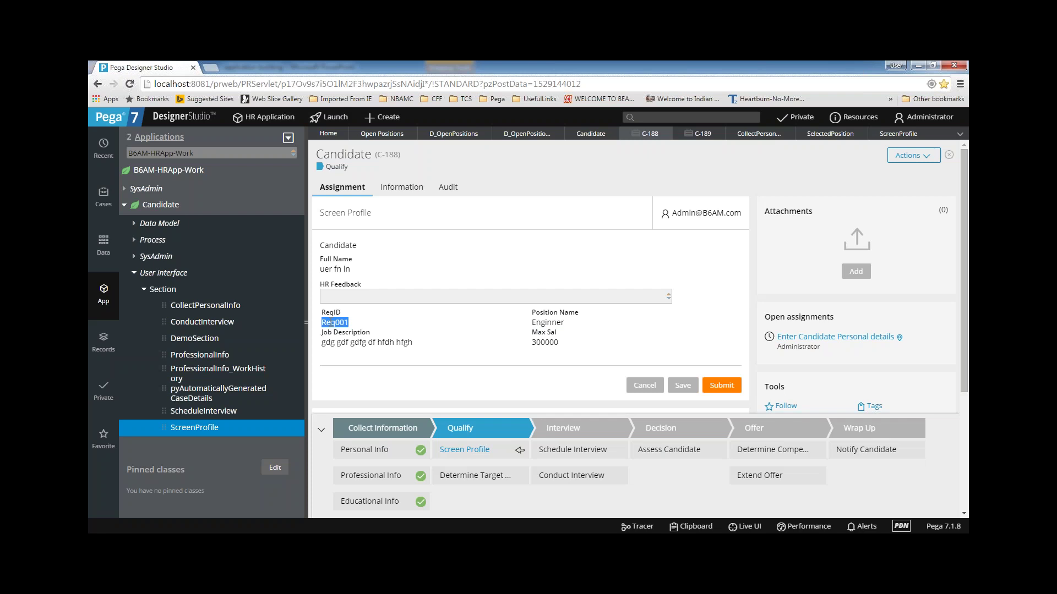
double_click(548, 323)
click(336, 343)
double_click(545, 342)
click(623, 347)
- Examine the SelectedPosition property's data page reference and its Manual, Refer to a data page and Copy data from a data page options
click(813, 135)
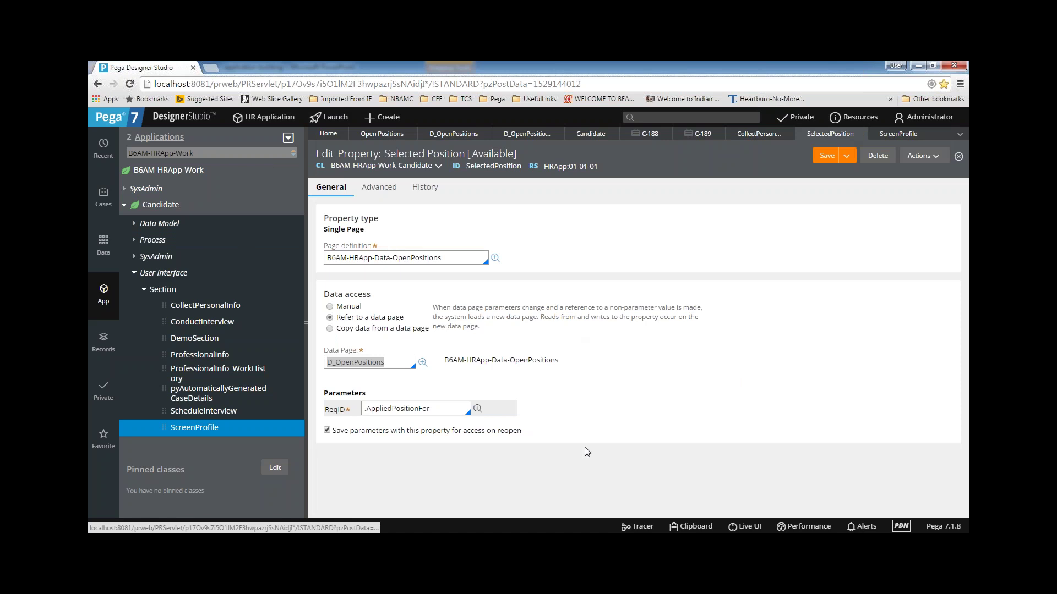
double_click(394, 362)
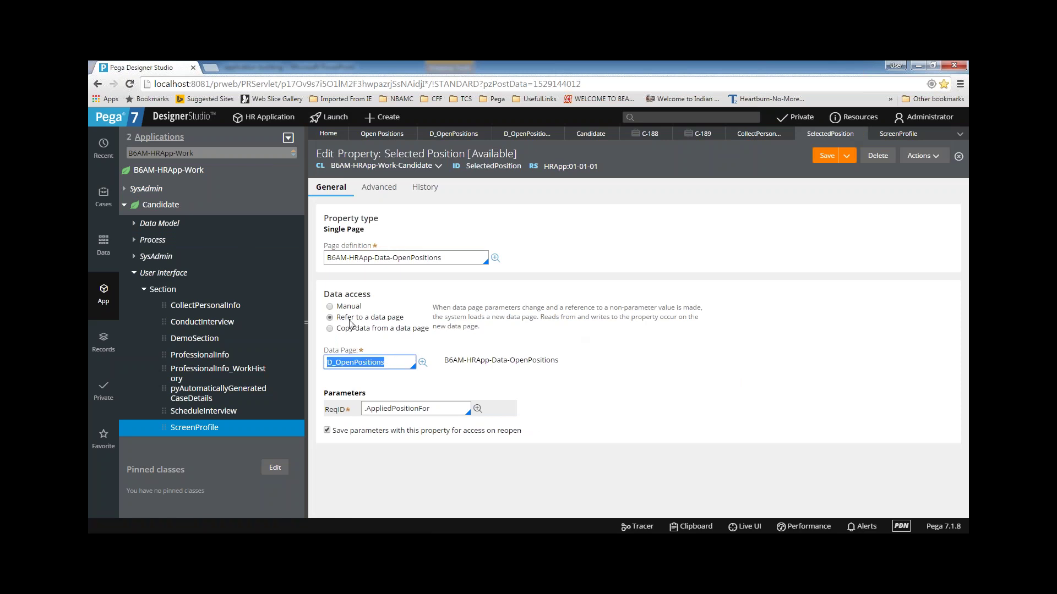
click(401, 362)
double_click(402, 361)
click(398, 364)
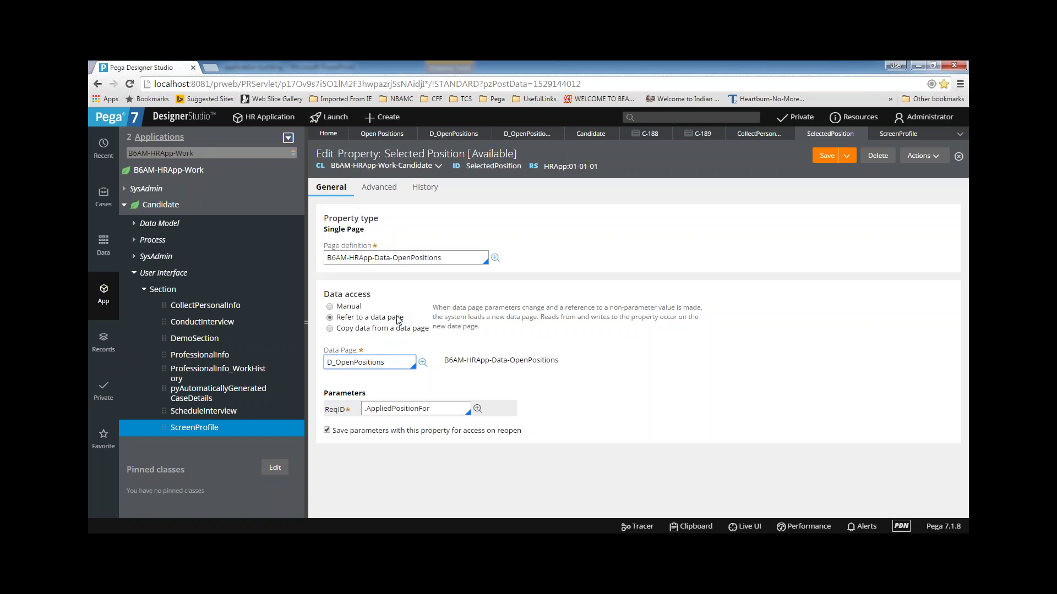
drag(406, 318, 335, 306)
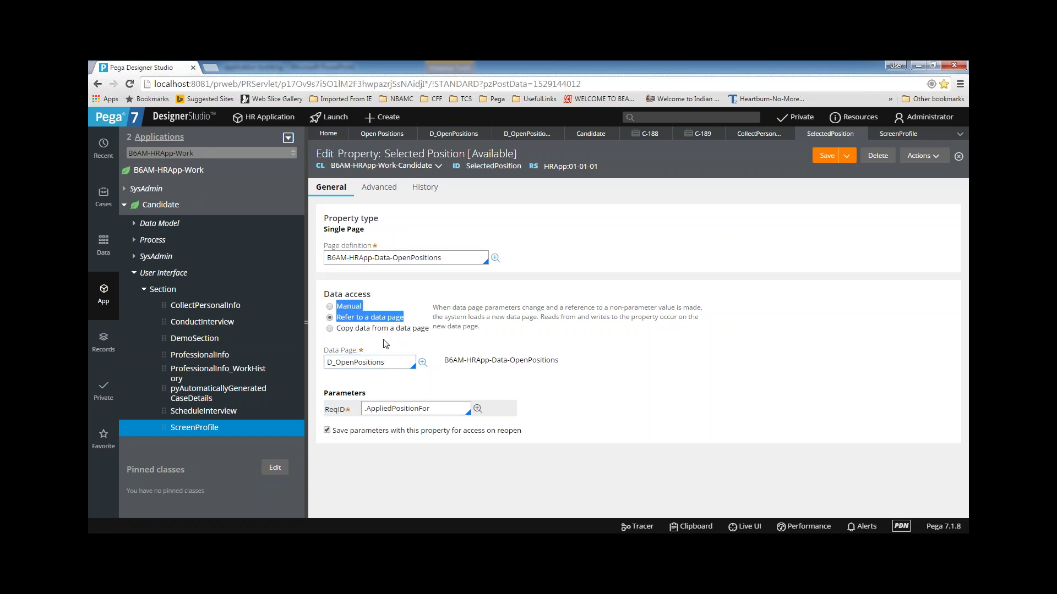
click(398, 344)
drag(430, 329, 339, 334)
click(437, 348)
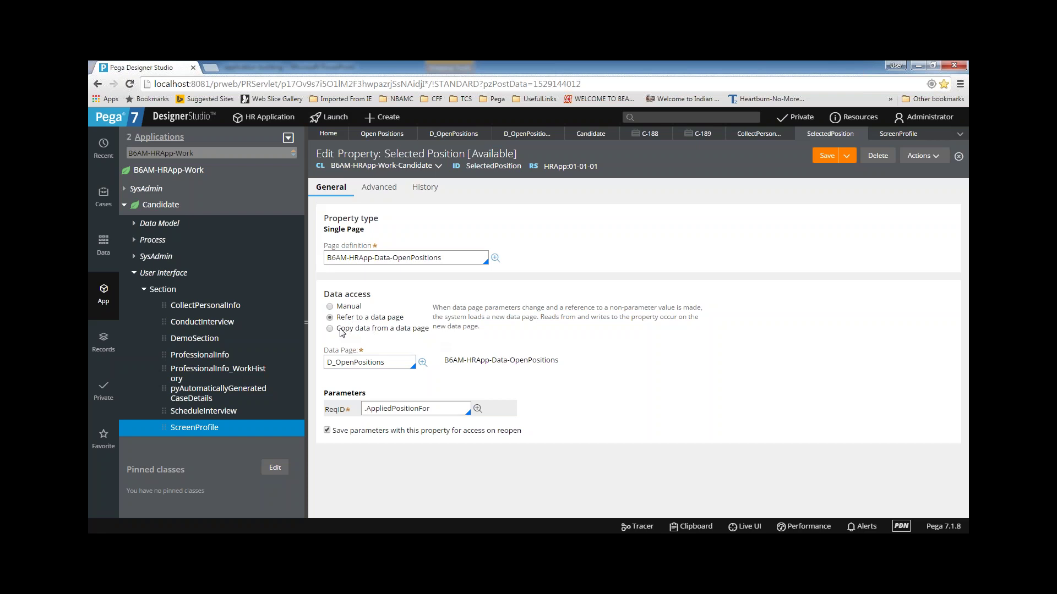
drag(338, 329, 434, 332)
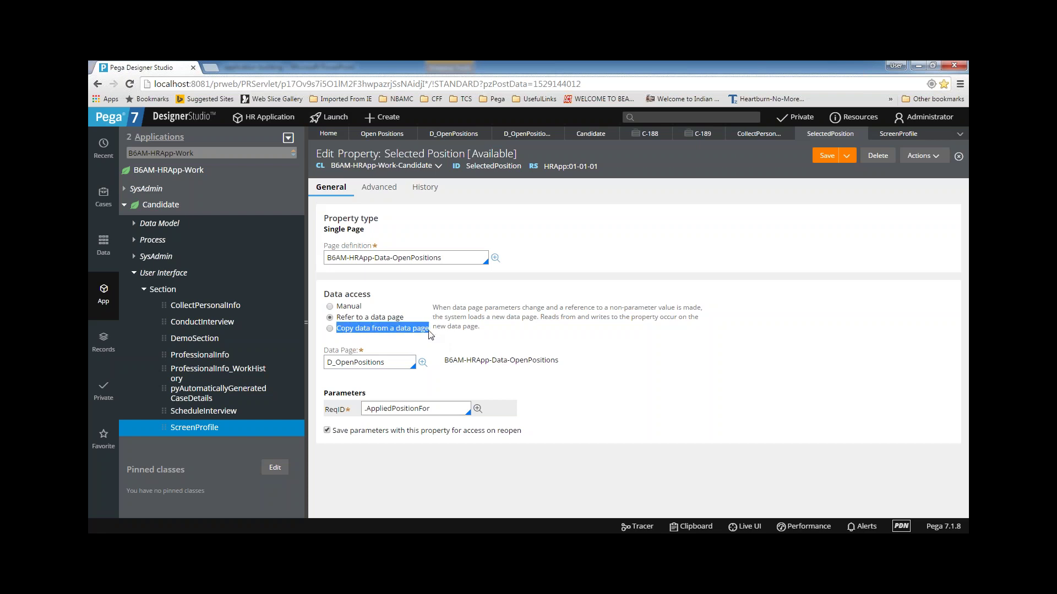
click(398, 341)
drag(338, 329, 435, 334)
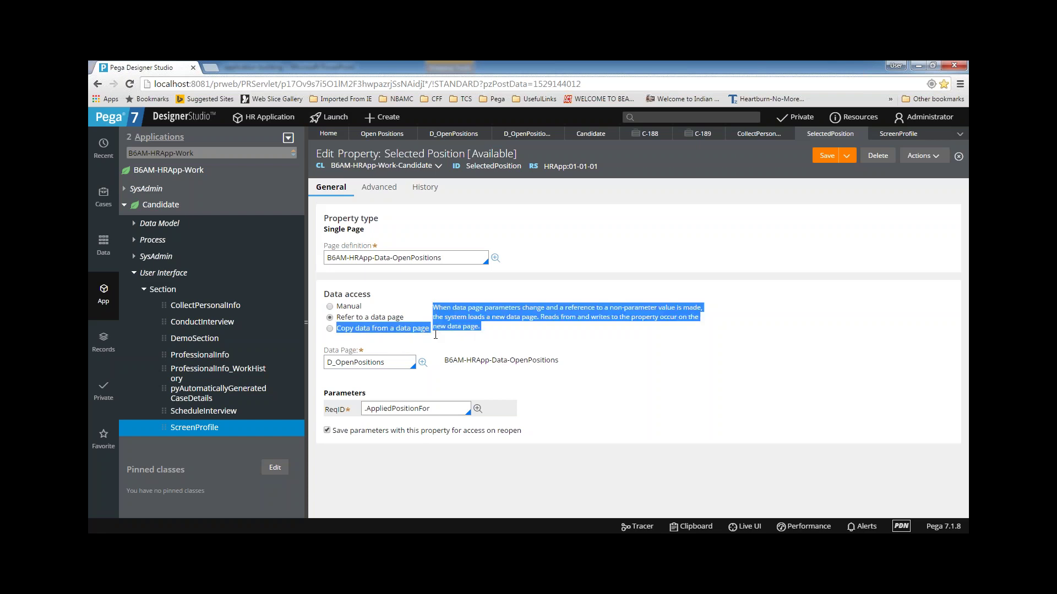
- Try the Copy data from a data page option on the SelectedPosition property, and switch back to Refer to a data page
click(428, 330)
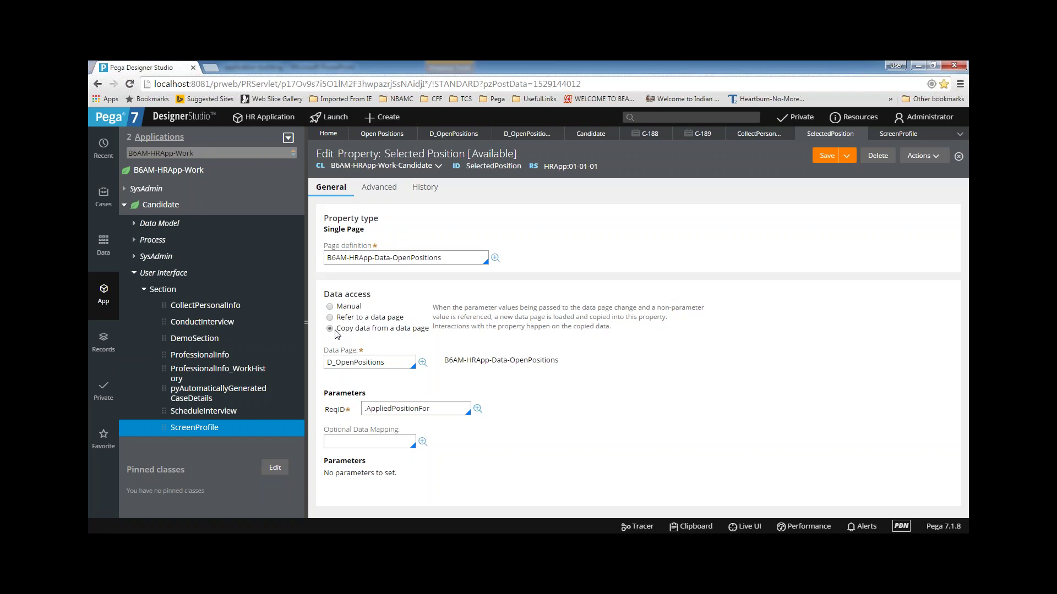
double_click(363, 362)
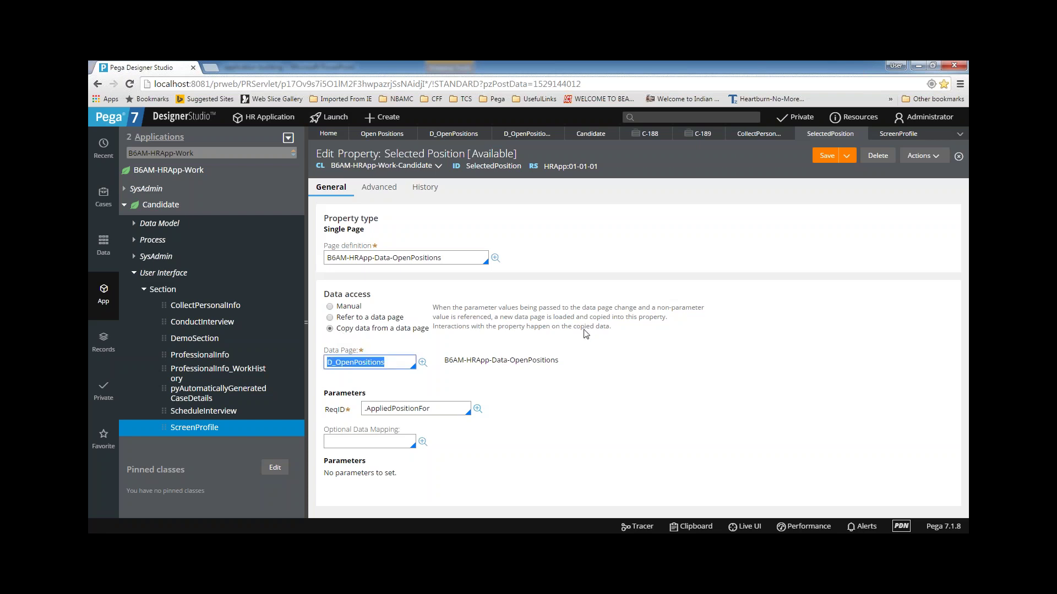
click(393, 365)
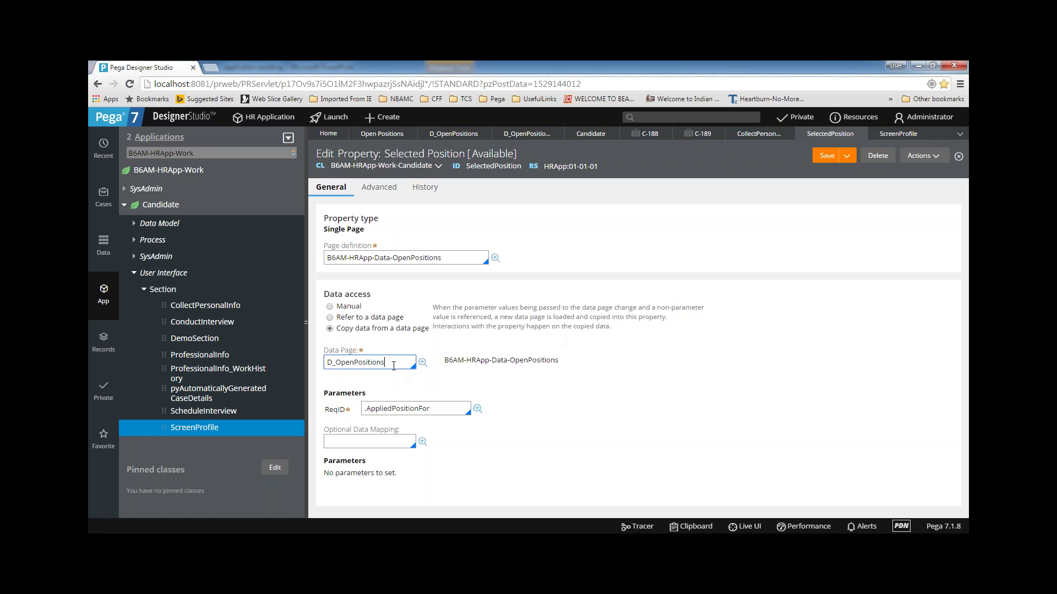
double_click(369, 362)
click(389, 362)
click(338, 320)
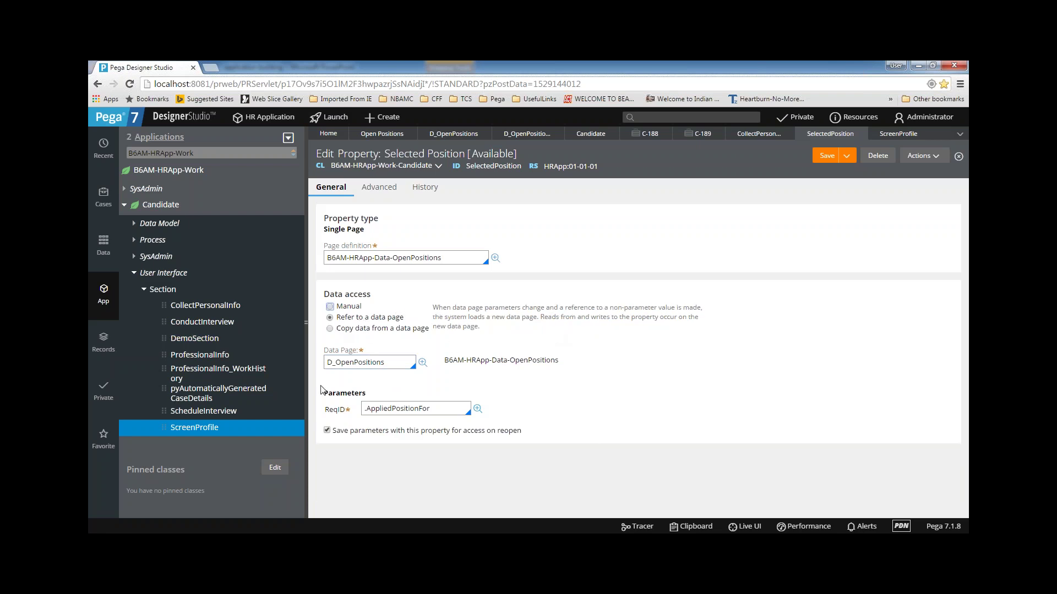
click(707, 135)
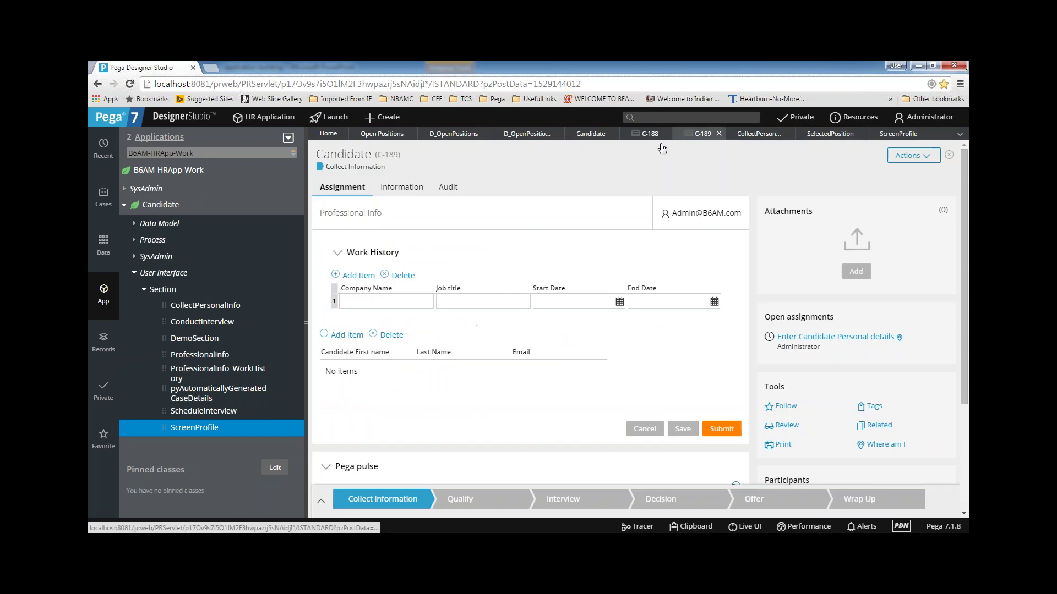
click(648, 137)
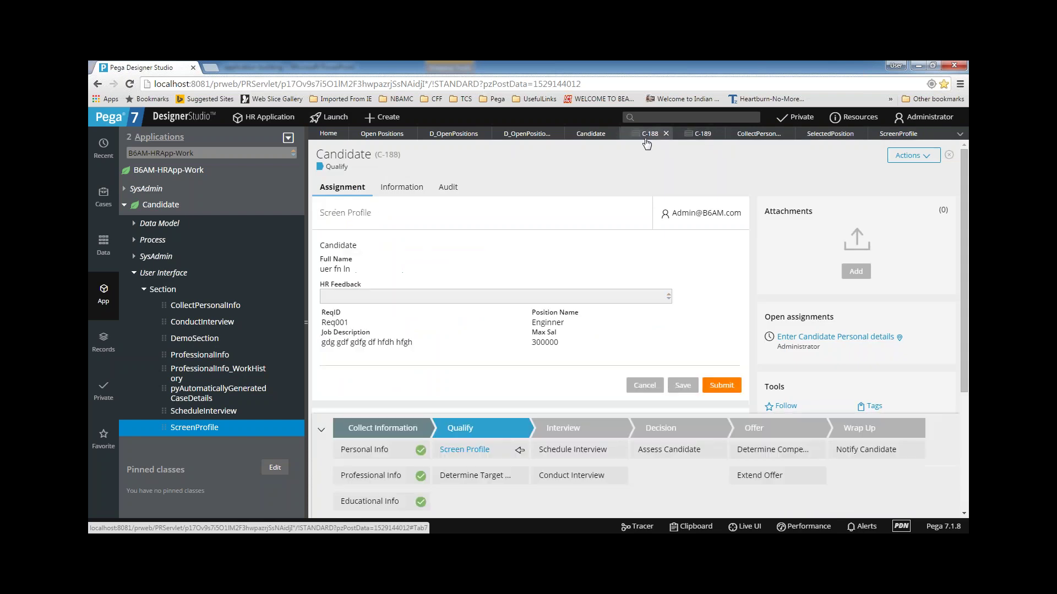
click(587, 137)
click(688, 138)
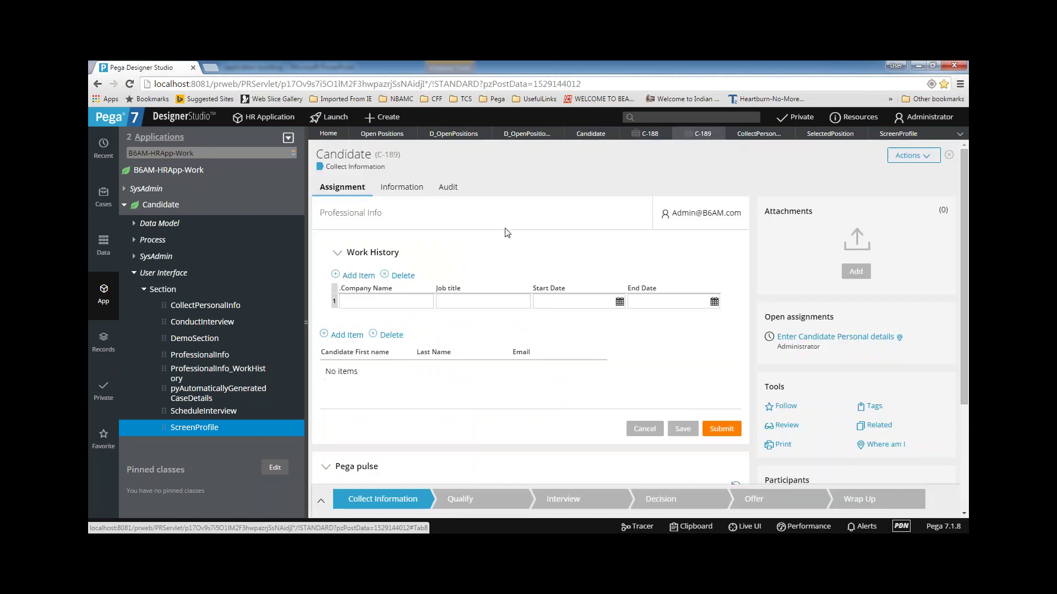
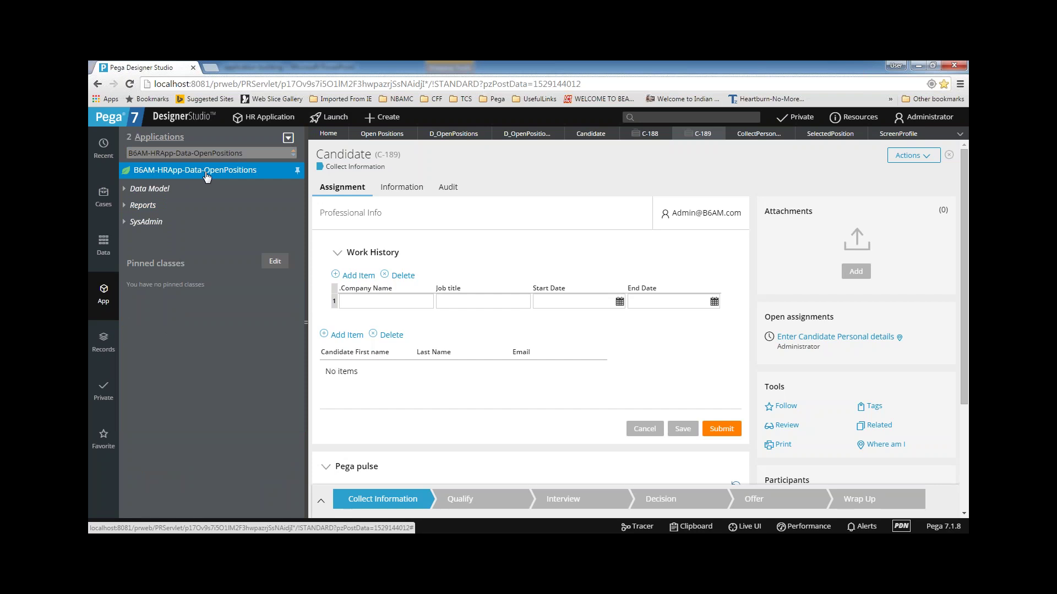
- Create and open a section labelled Selected Position in the class B6AM-HRApp-Data-OpenPositions
mouse_move(182, 190)
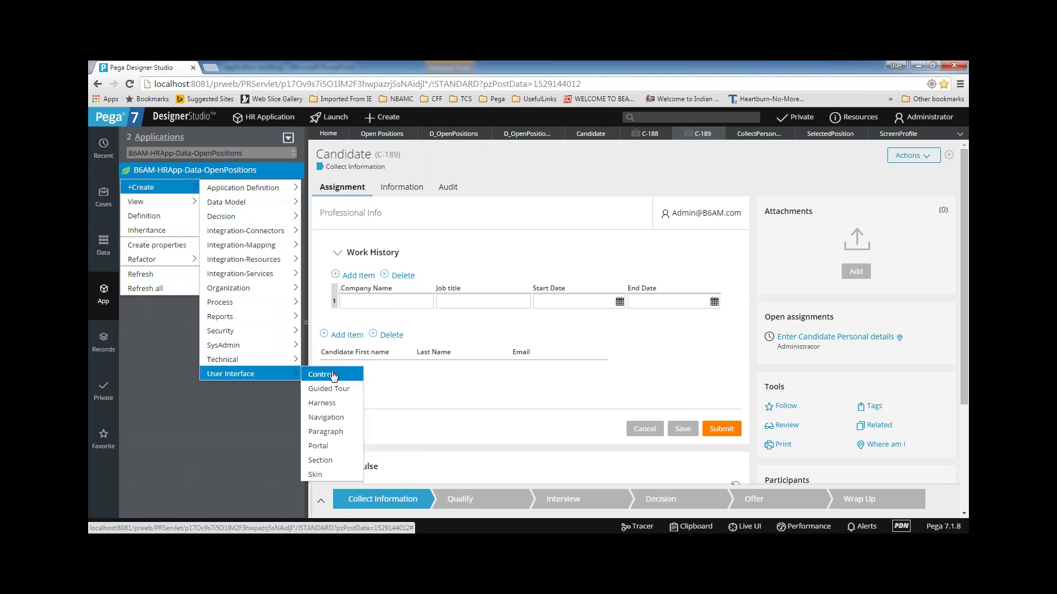
click(339, 440)
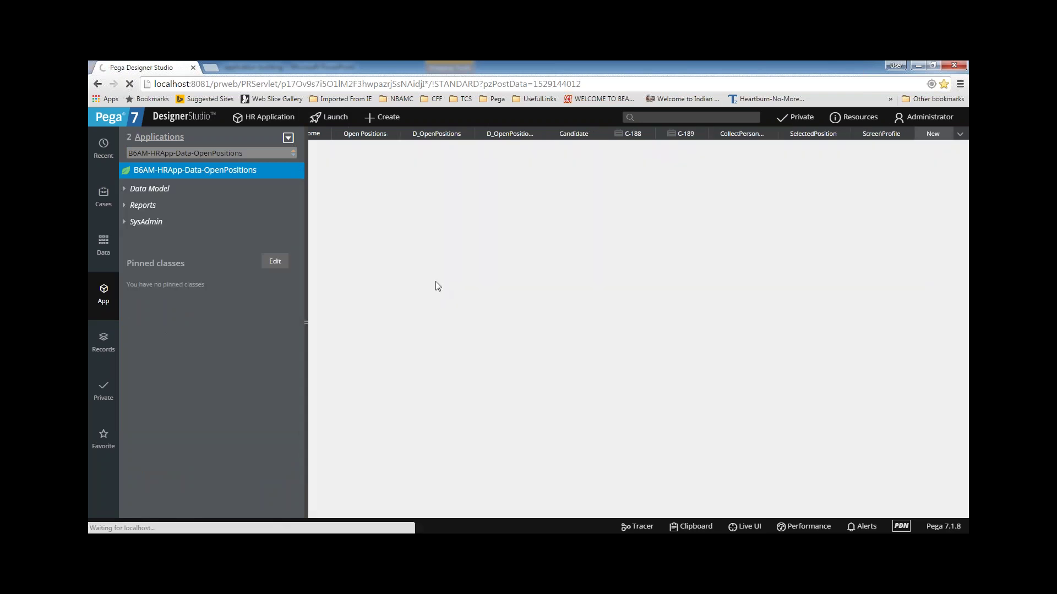
click(360, 220)
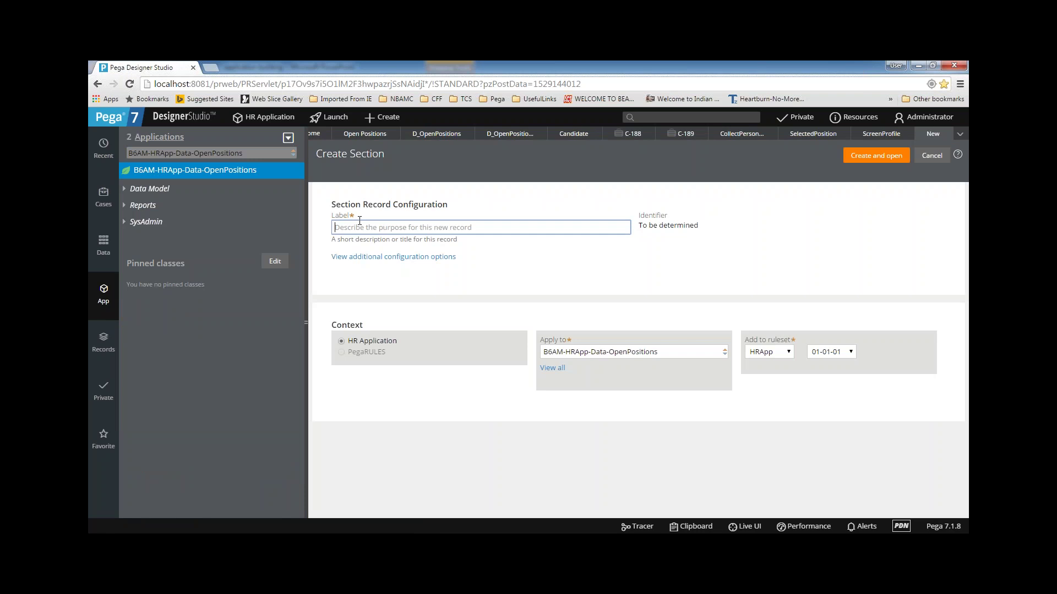
text(Selected Position)
click(682, 278)
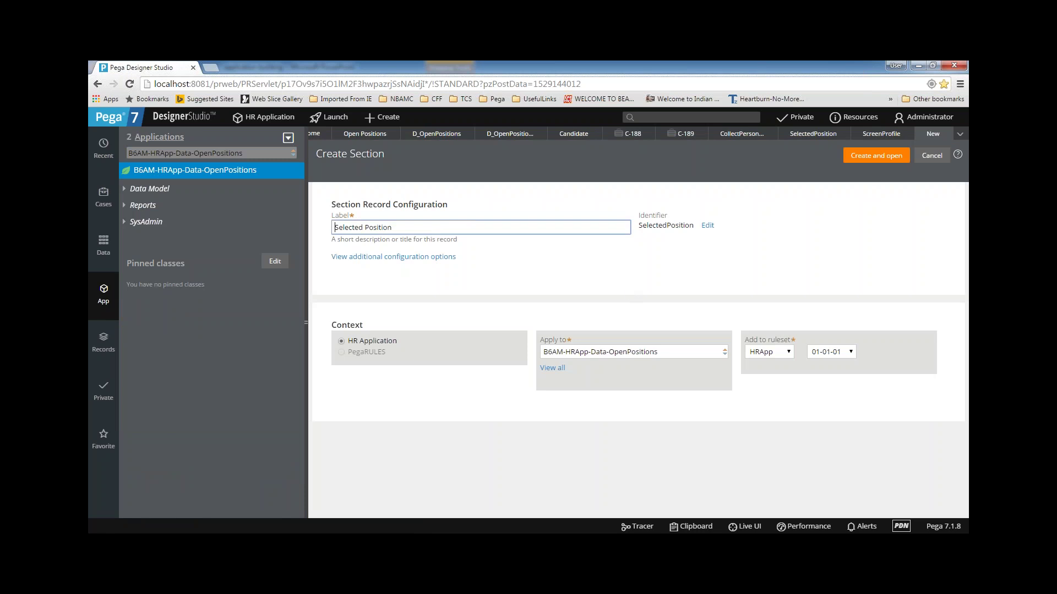
click(856, 160)
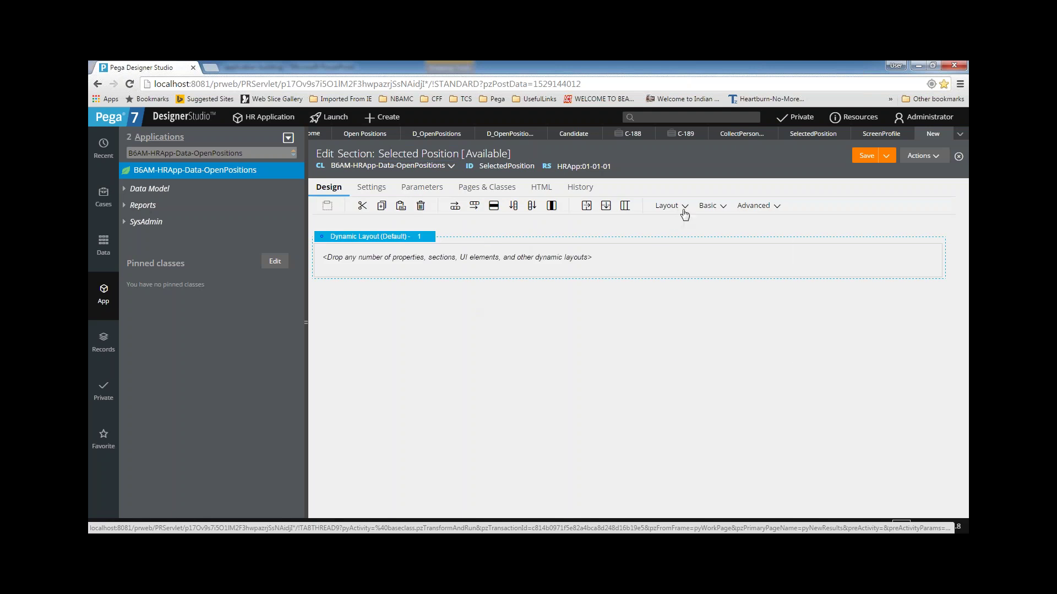
- Add two text input controls to the dynamic layout of the Selected Position section
click(685, 212)
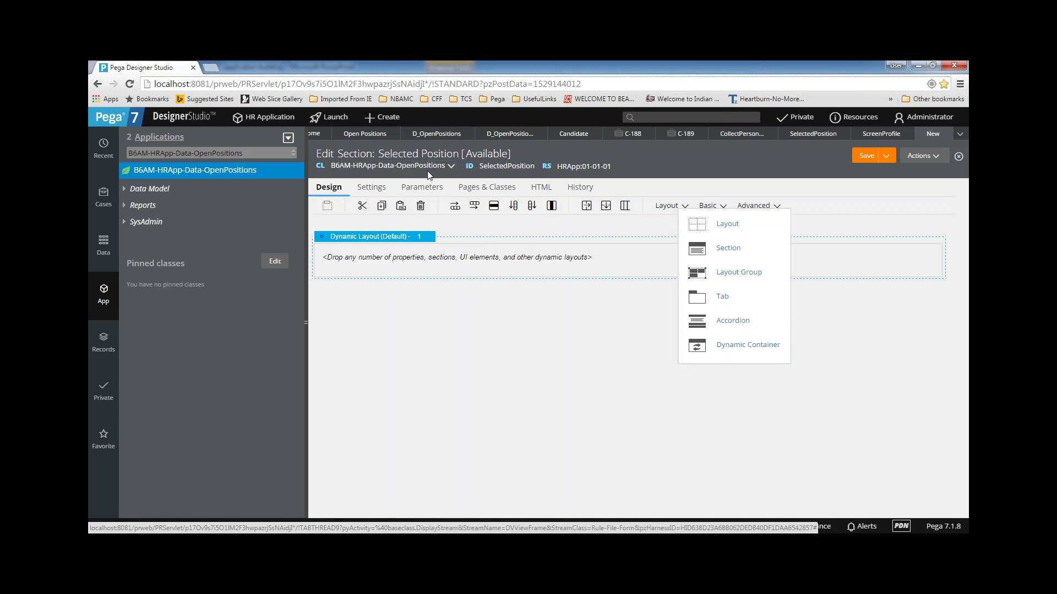
click(707, 206)
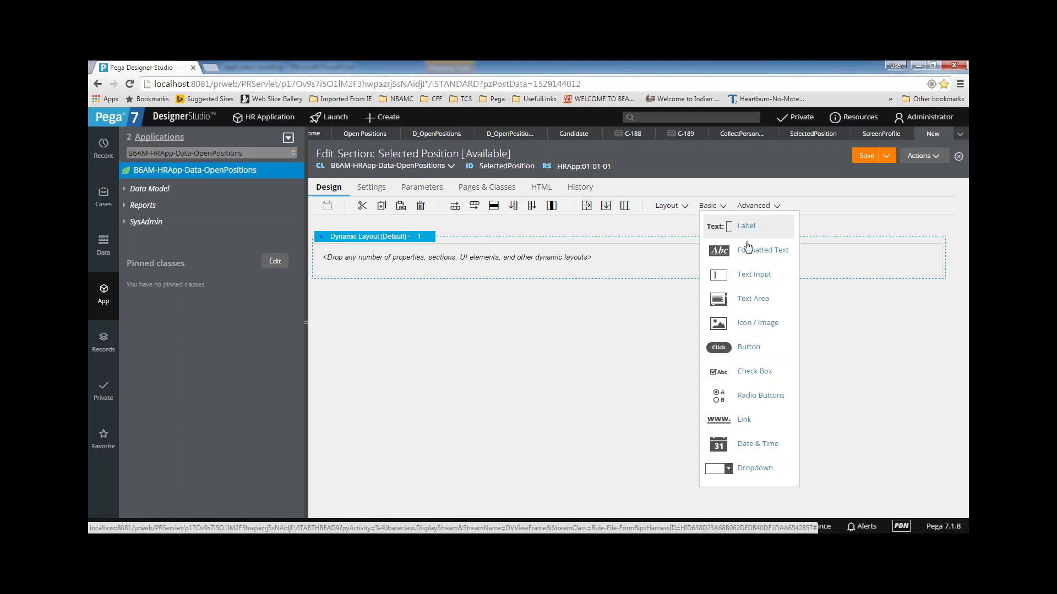
drag(754, 275, 699, 257)
click(714, 210)
drag(757, 276, 664, 260)
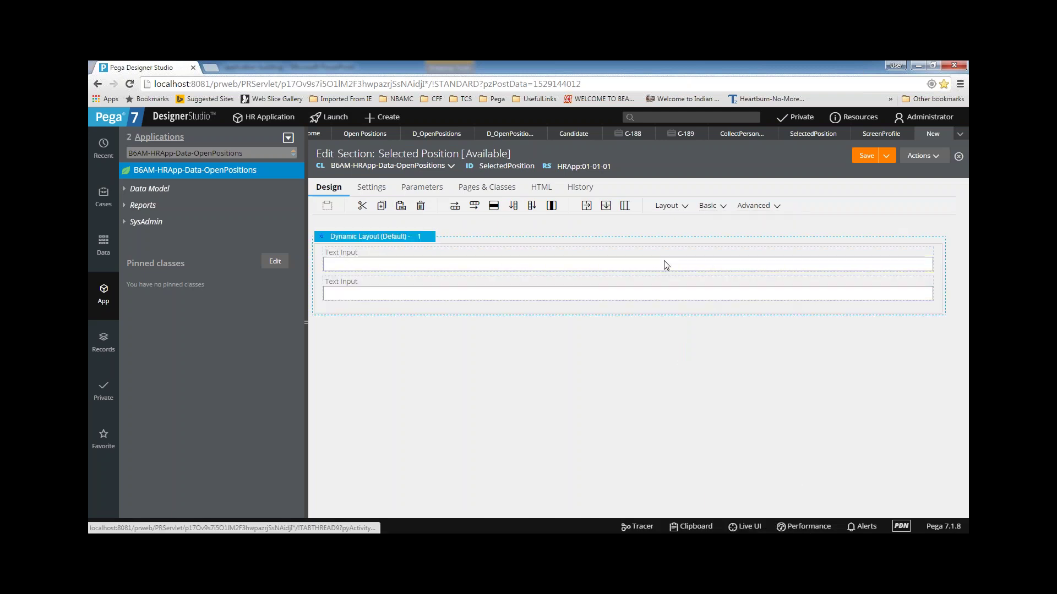
- Set the layout format of the section's dynamic layout to Inline grid double
click(426, 239)
click(435, 237)
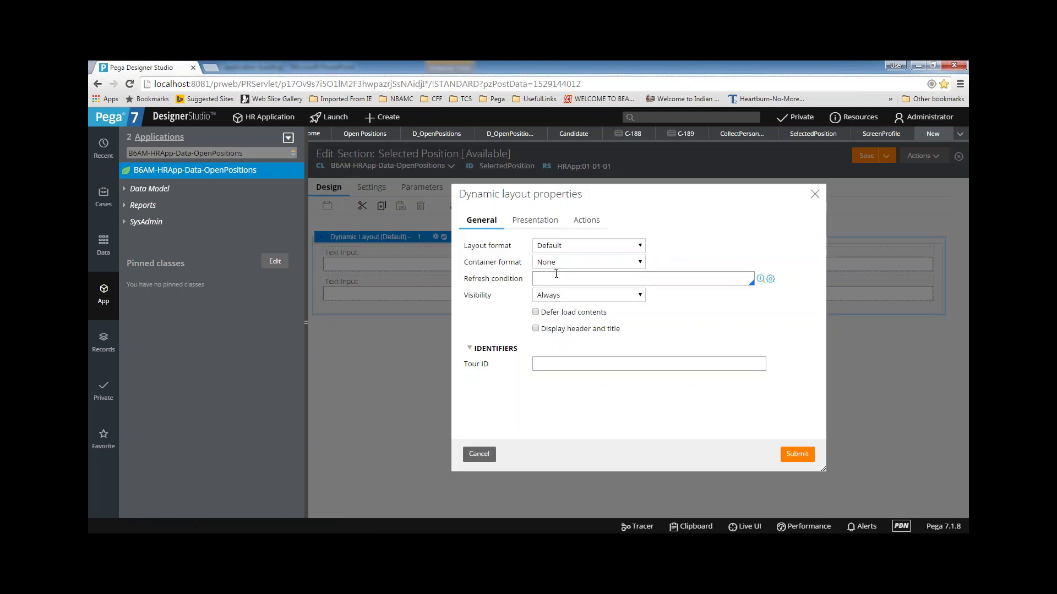
click(564, 248)
click(566, 288)
click(797, 454)
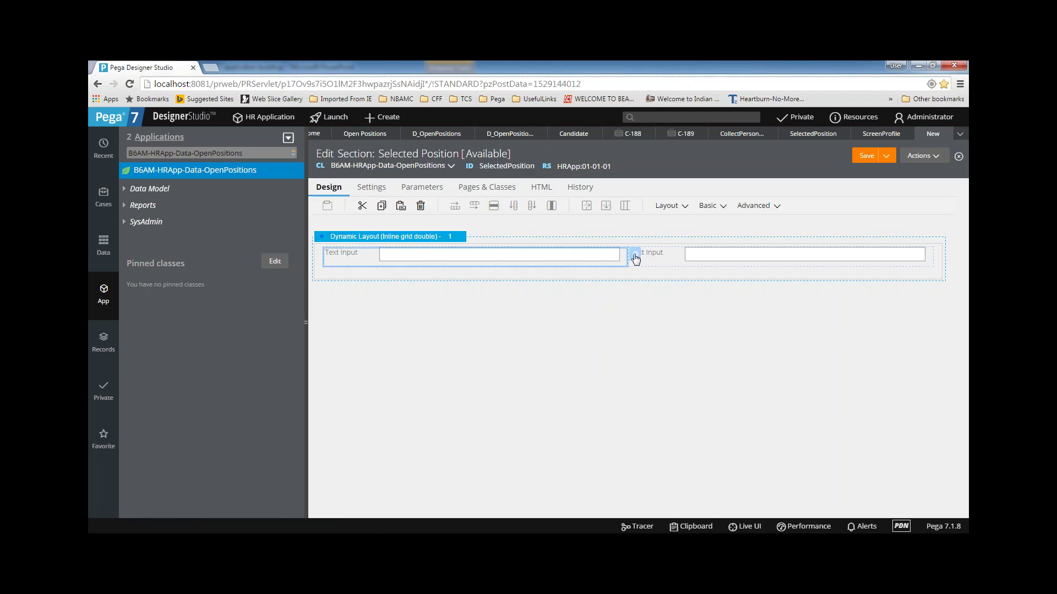
- Bind the first text input to the ReqID property
double_click(521, 256)
text(.)
click(550, 330)
click(796, 453)
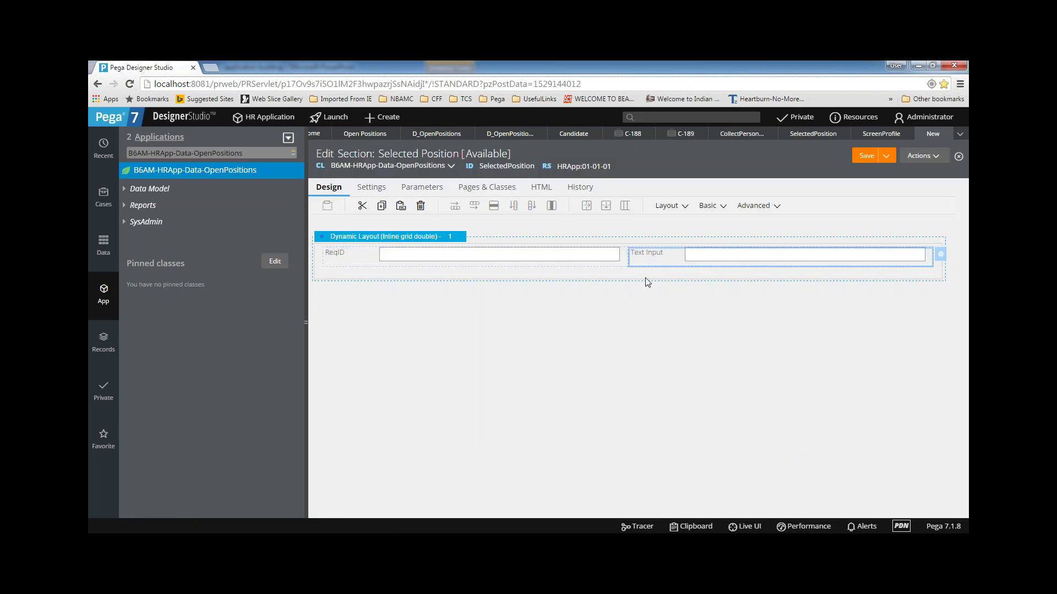
- Bind the second text input to .pyLabel with the custom label Position Name, and save the section
click(939, 256)
click(589, 263)
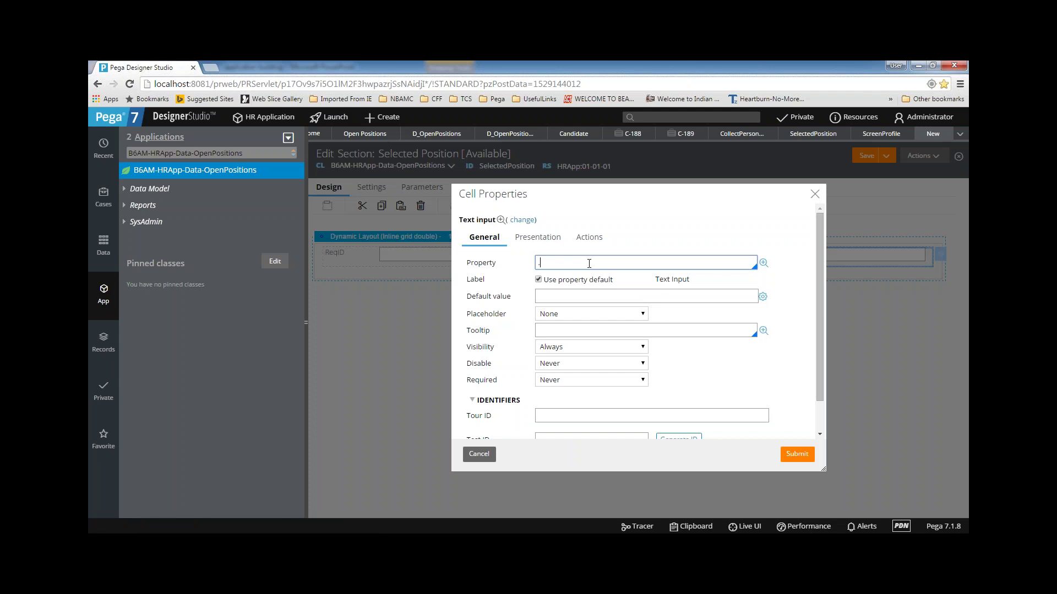
text(.pyLabel)
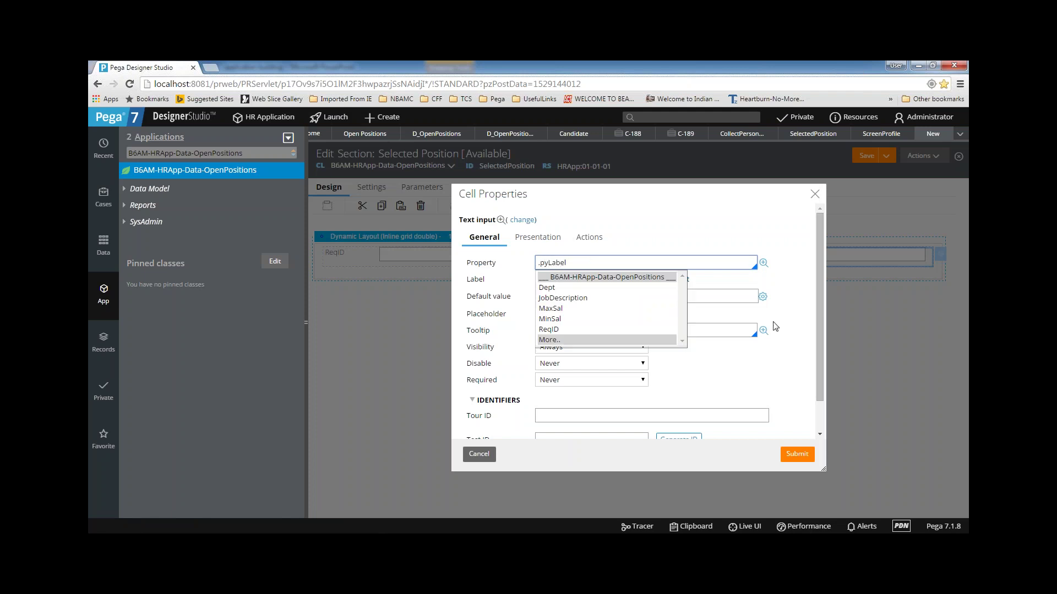
click(706, 243)
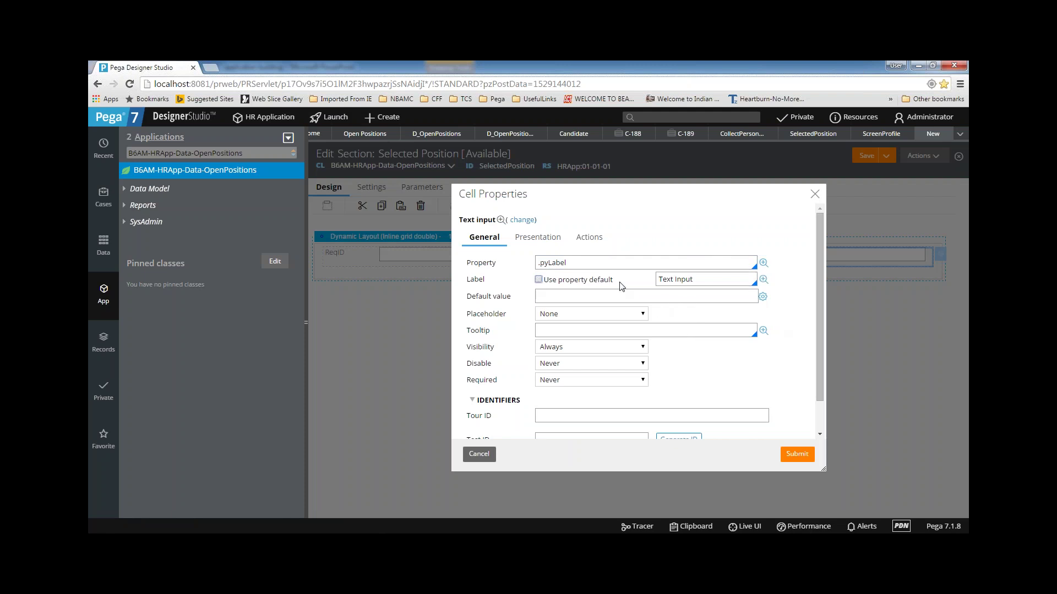
text(Position Name)
click(712, 370)
scroll(712, 370, down, 1)
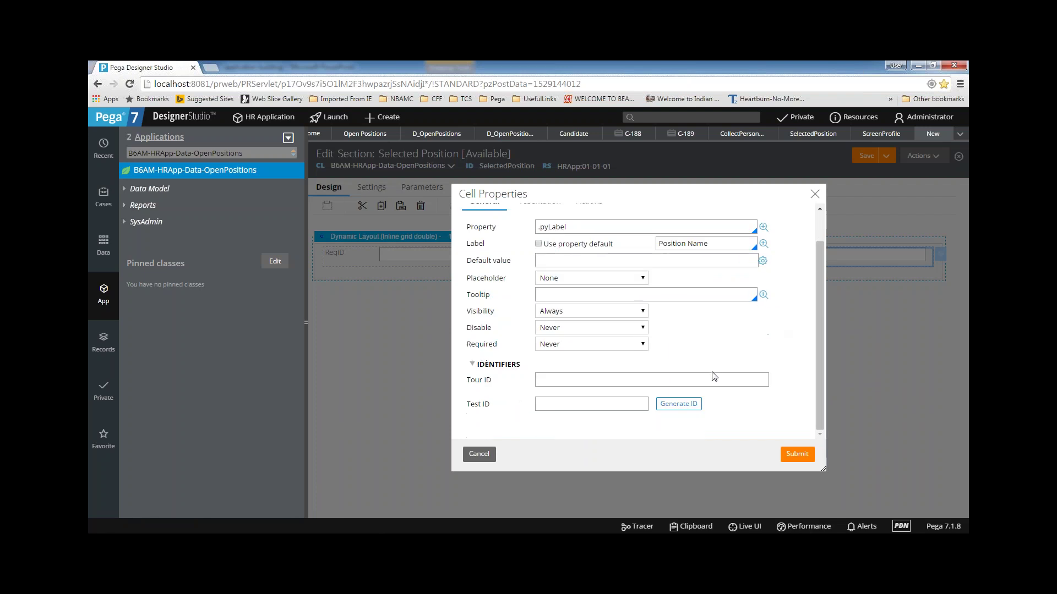
key(Return)
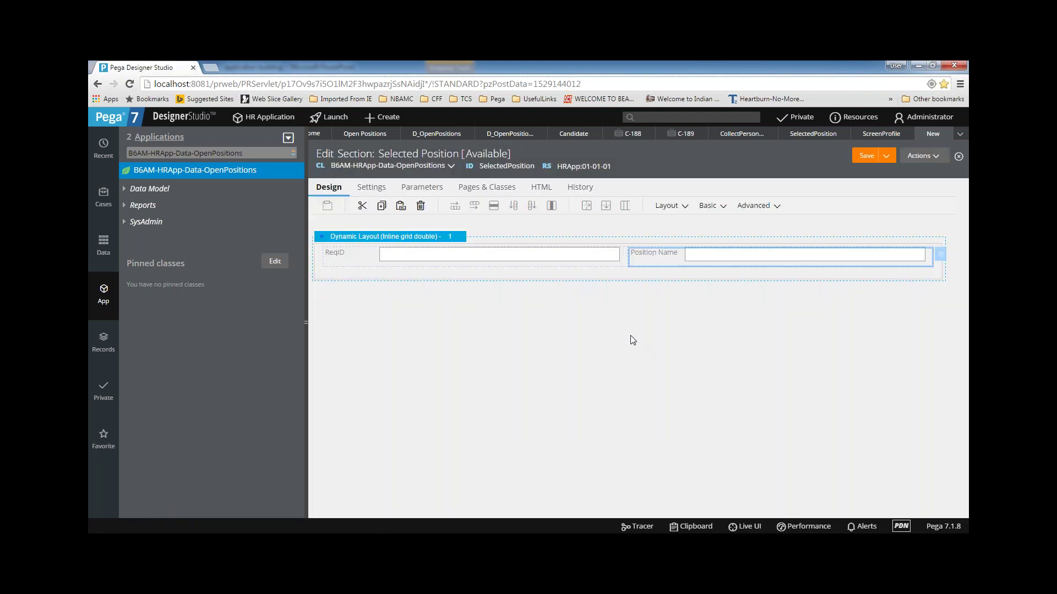
click(866, 157)
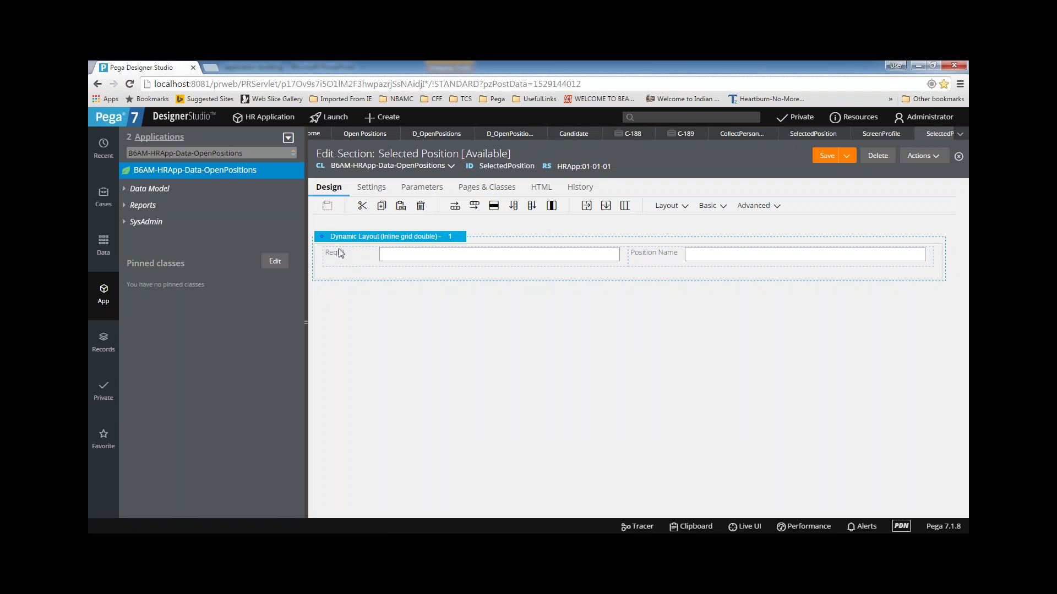
- Add a section include below the position details layout in the Screen Profile section
click(814, 135)
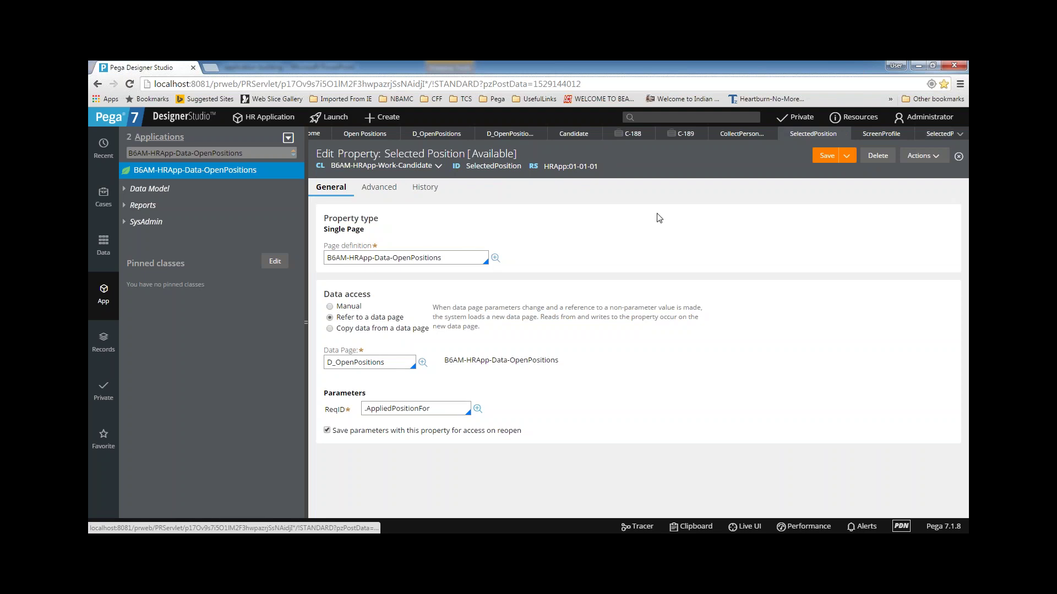
click(244, 153)
drag(244, 154, 127, 154)
click(884, 135)
click(393, 364)
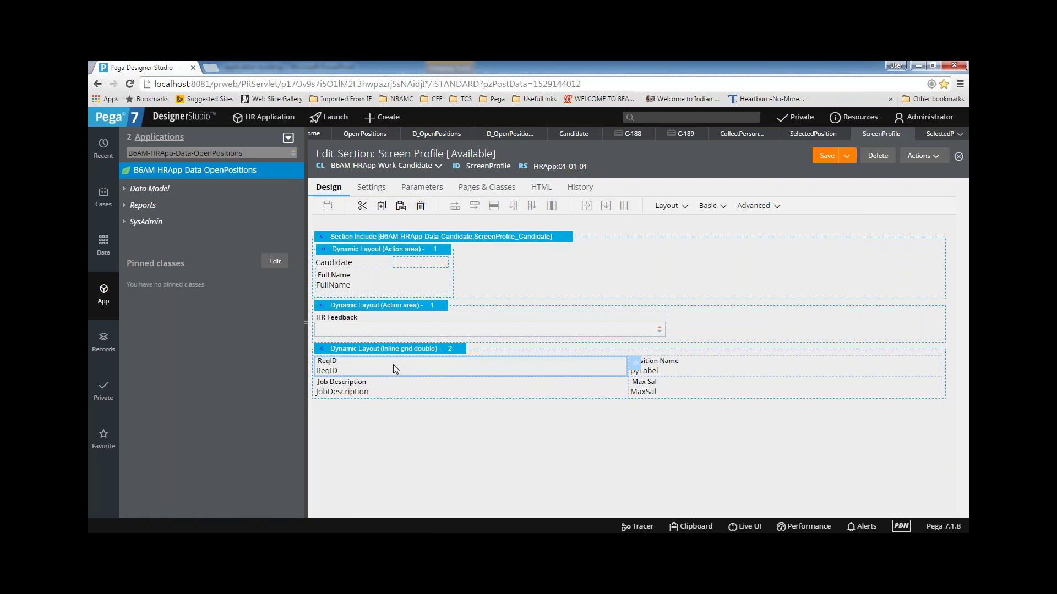
click(685, 208)
drag(734, 250, 477, 437)
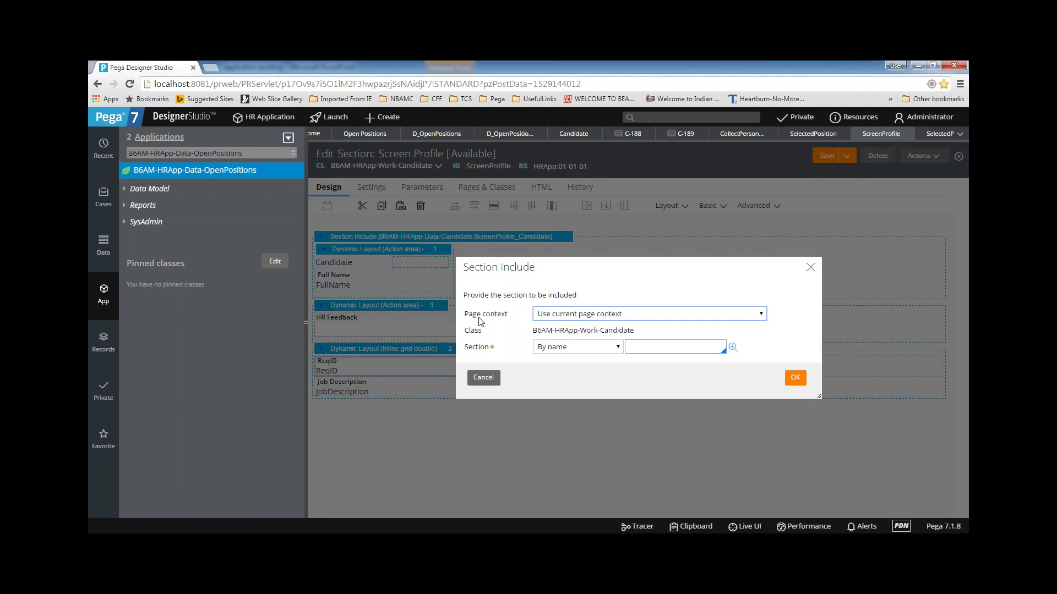
- Set the section include's page context to Use data page with the class B6AM-HRApp-Data-OpenPositions
click(579, 315)
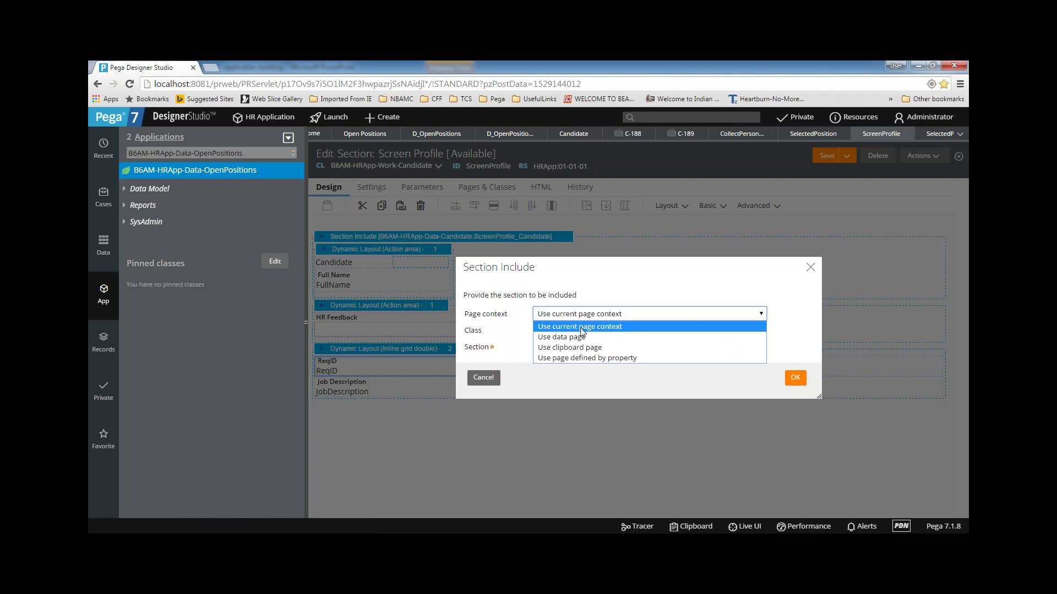
click(583, 339)
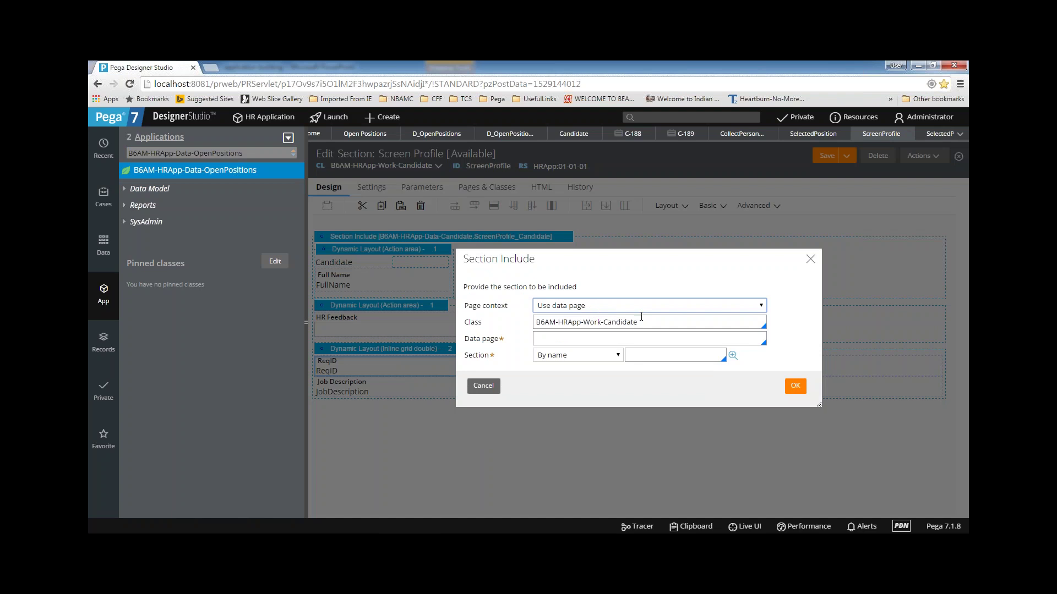
click(545, 341)
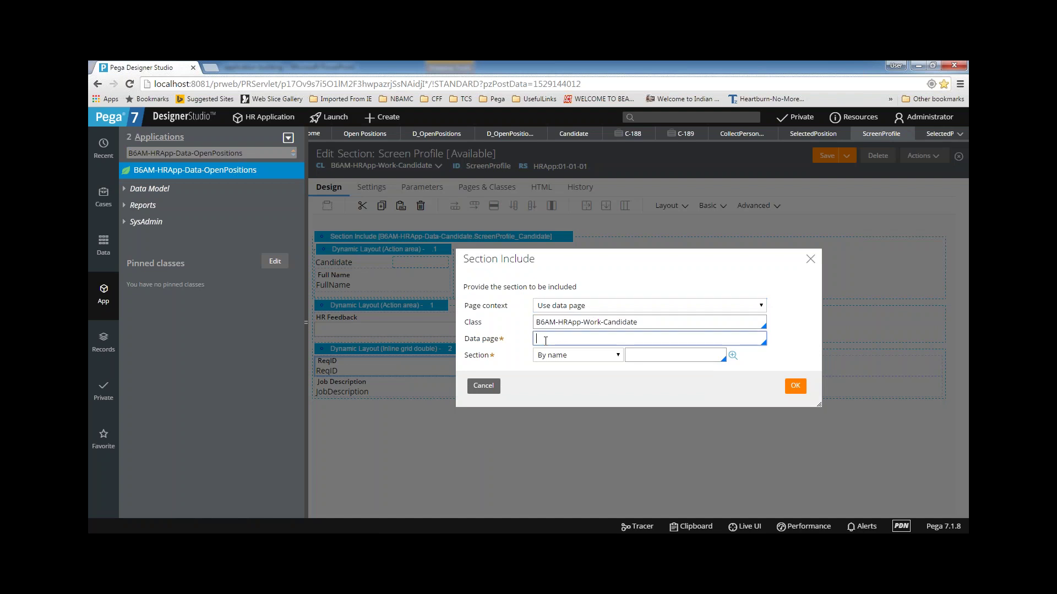
triple_click(666, 321)
key(BackSpace)
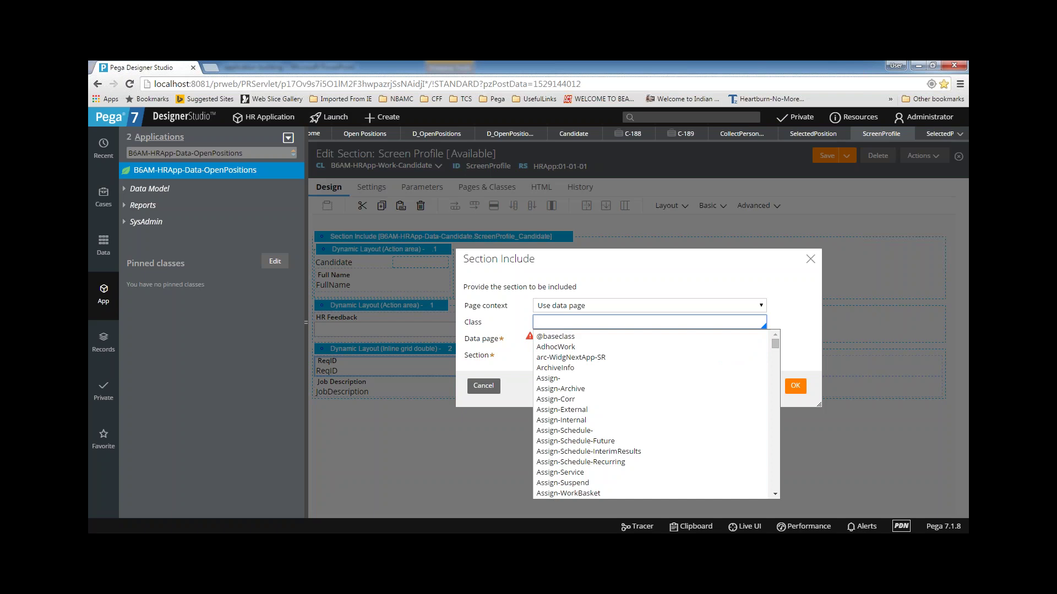
text(b)
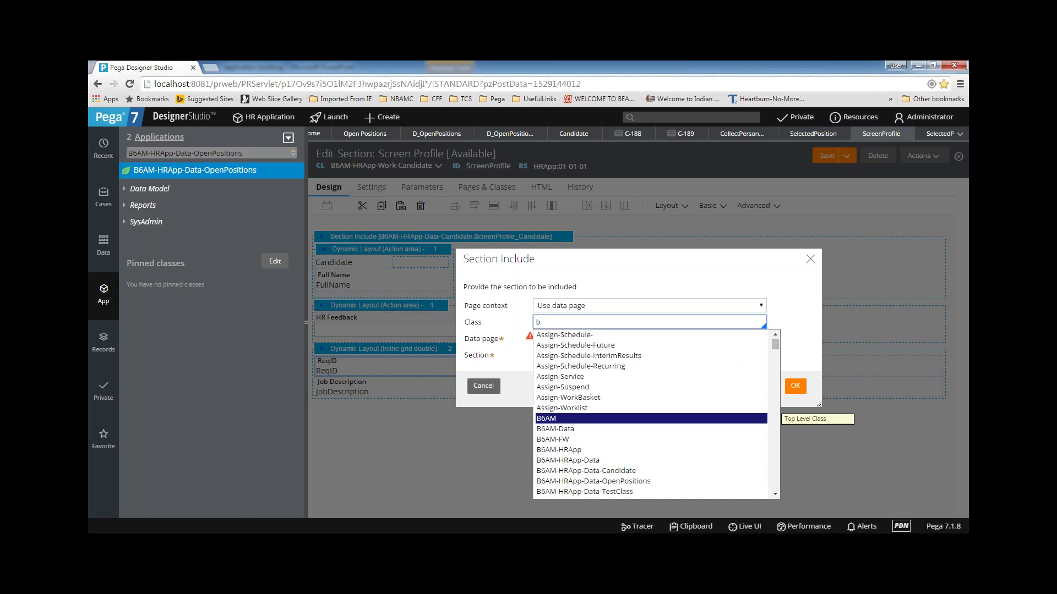
scroll(622, 449, down, 1)
click(617, 453)
key(Tab)
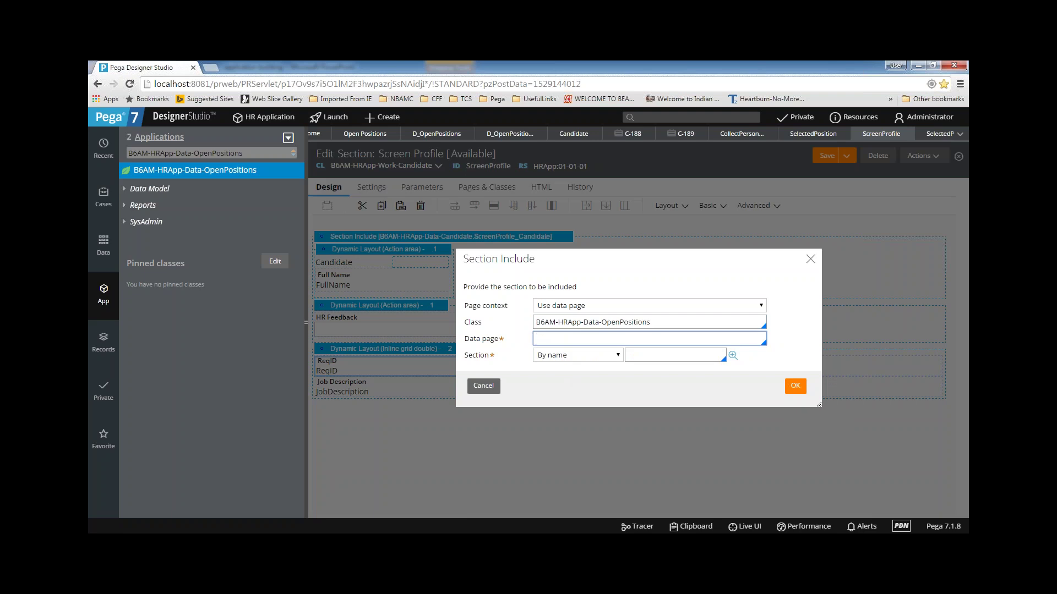
- Include the SelectedPosition section using data page D_OpenPositions, with .AppliedPositionFor as the ReqID parameter value
click(557, 353)
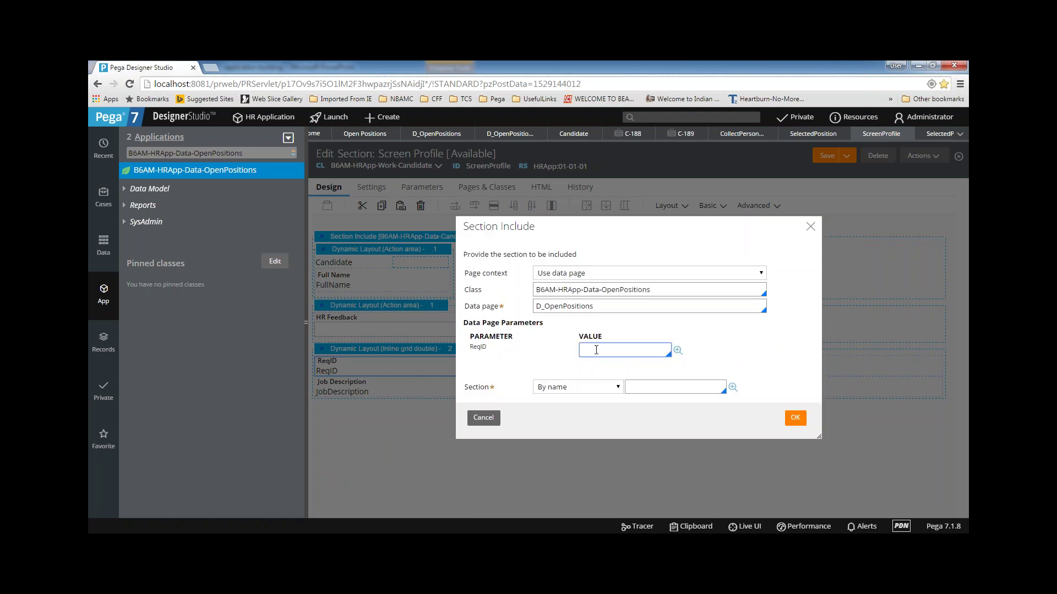
text(.)
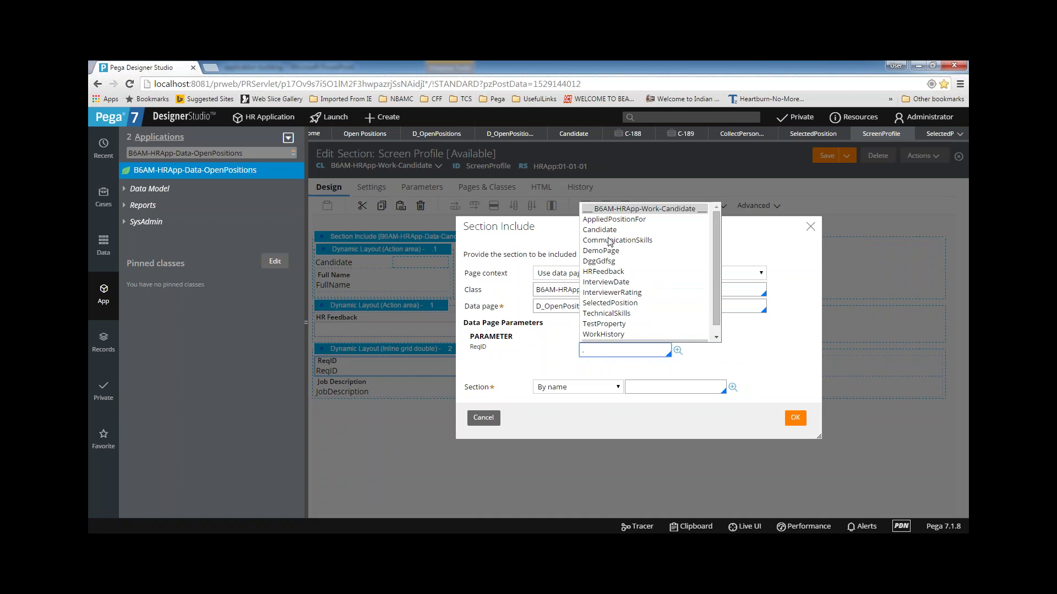
click(612, 221)
click(653, 387)
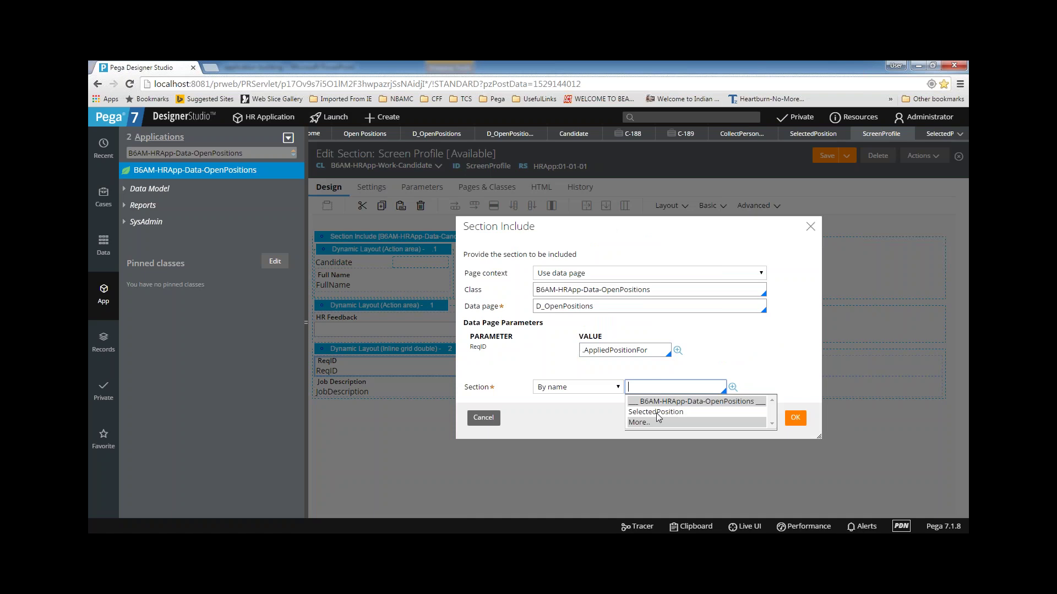
click(656, 414)
click(796, 418)
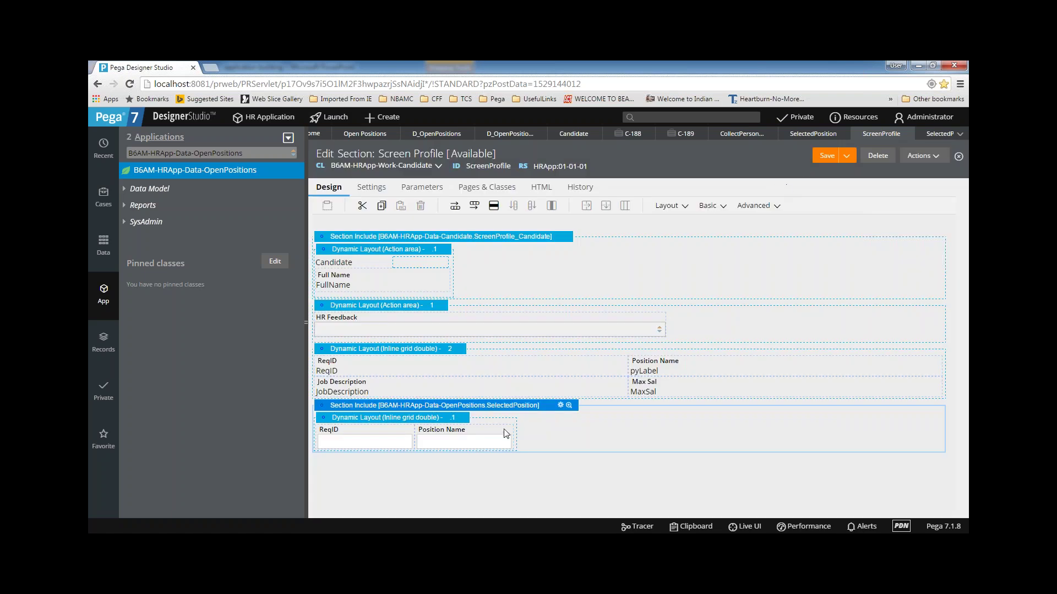
- Set the edit options of the ReqID field in the Selected Position section to Read-only (always)
click(934, 135)
click(620, 255)
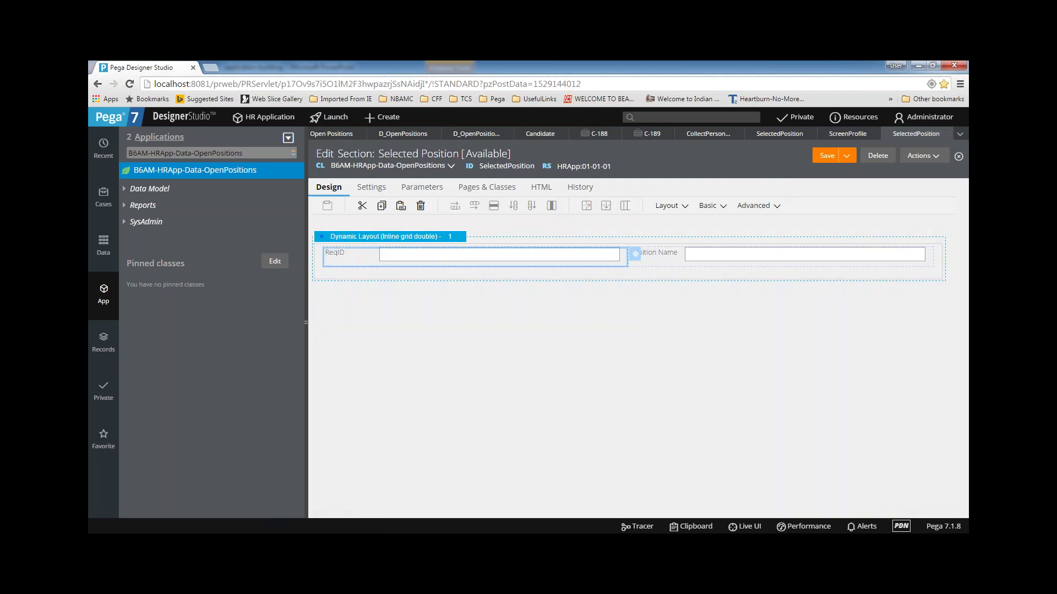
click(636, 259)
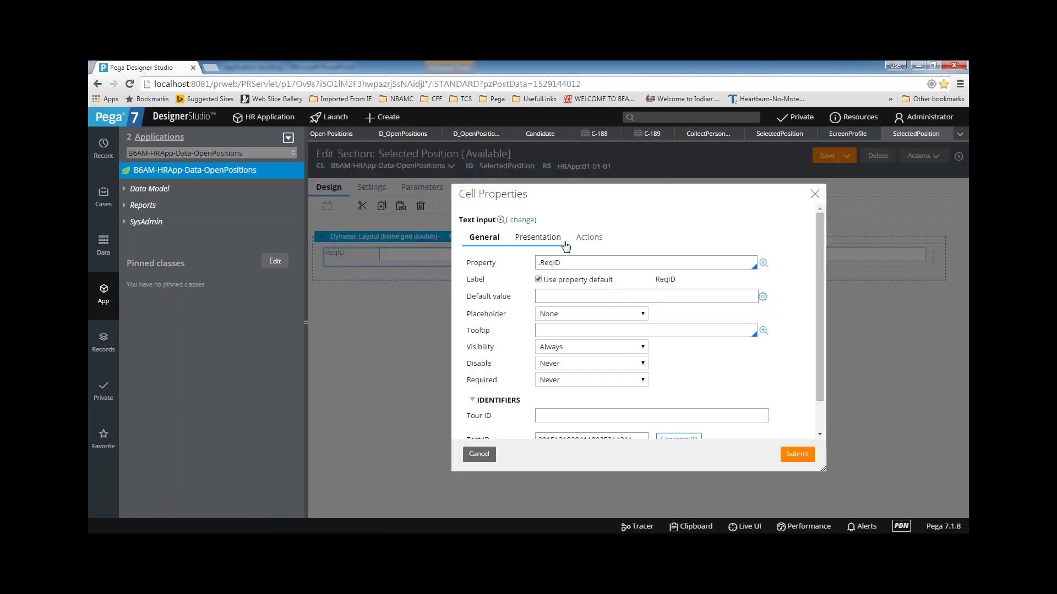
click(538, 238)
click(561, 263)
click(567, 282)
click(795, 455)
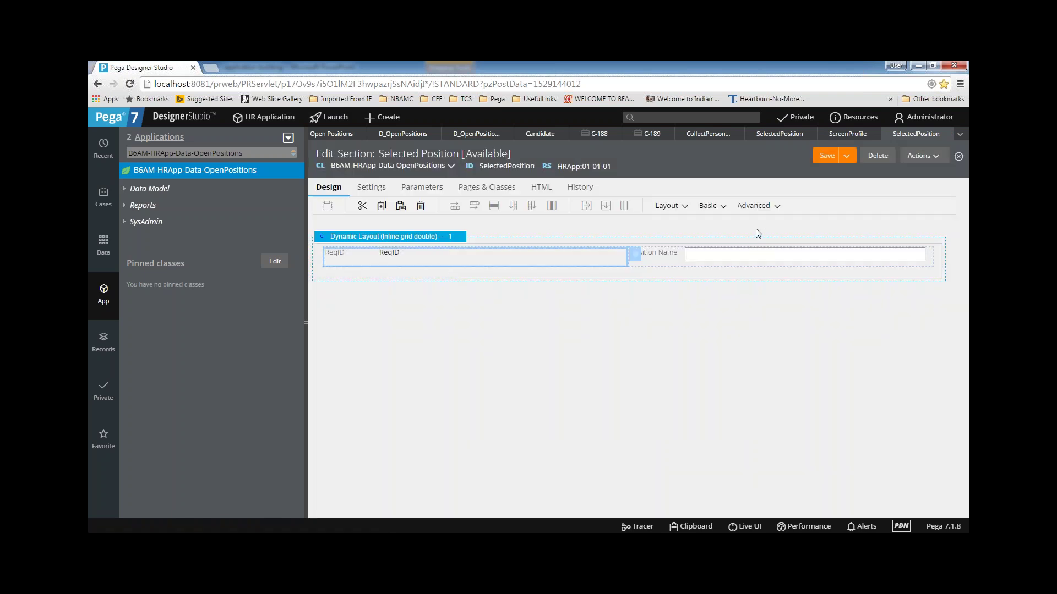
- Set the Position Name field's edit options to Read-only (always) and save the Selected Position section
double_click(751, 269)
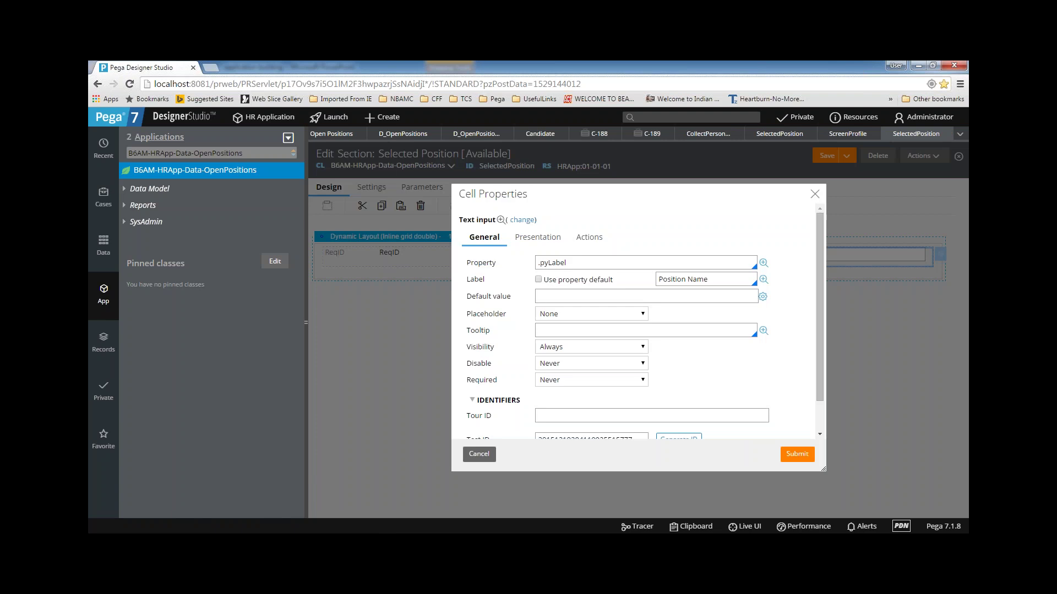
click(548, 247)
click(585, 263)
click(584, 281)
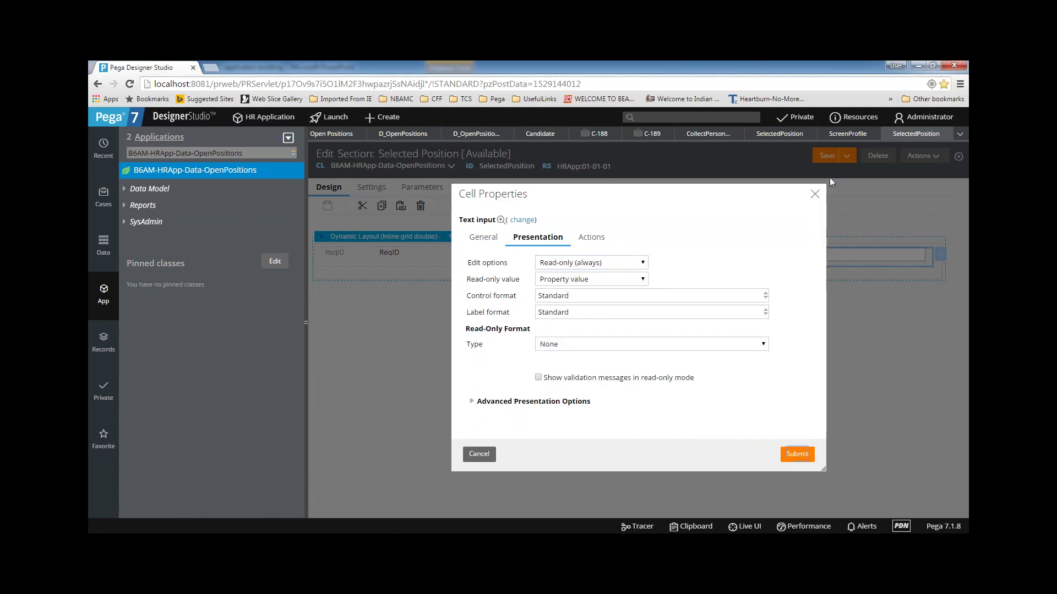
click(797, 451)
click(824, 158)
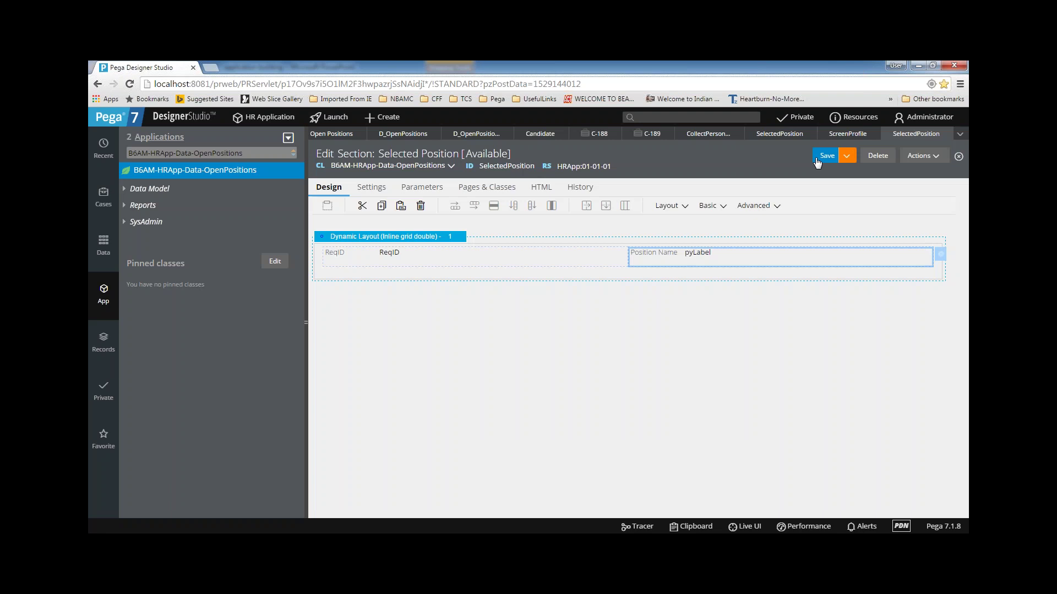
- Return to the Screen Profile section and refresh it
click(849, 135)
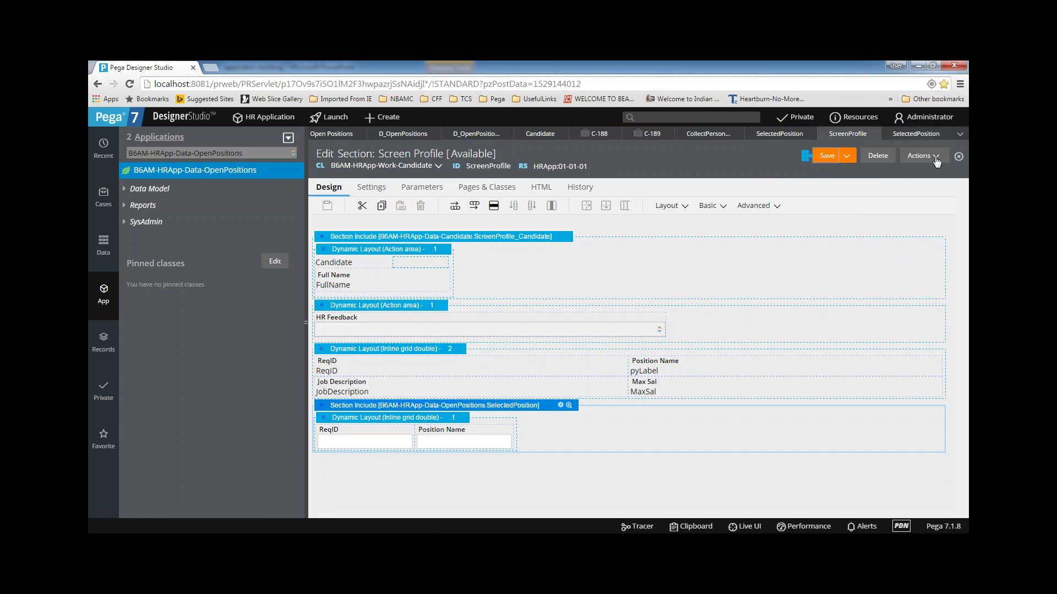
click(937, 162)
click(920, 184)
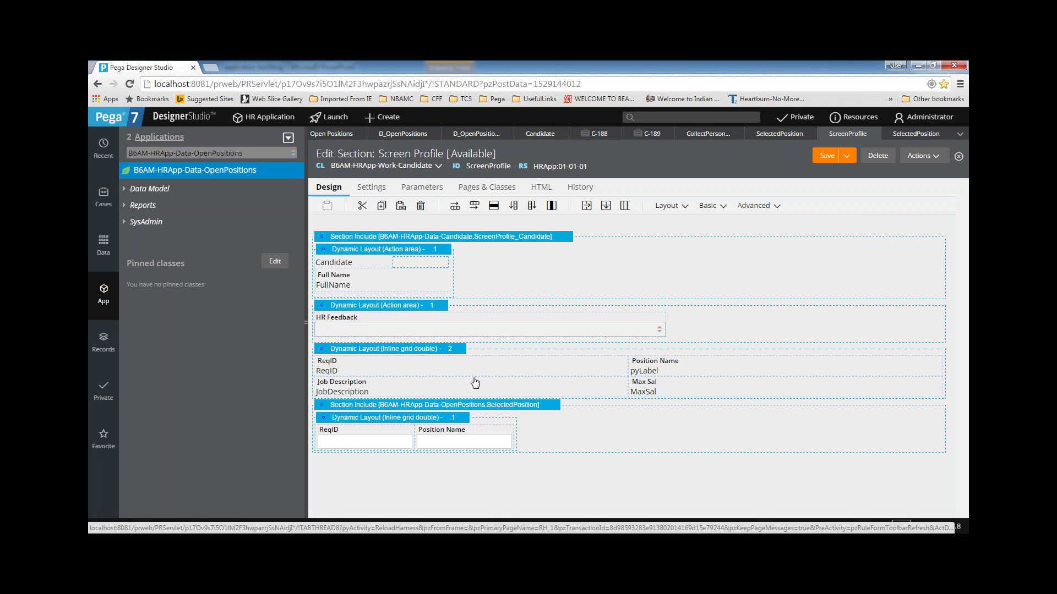
- Refresh candidate case C-188 and check the ReqID and Position Name fields of the included section
click(592, 138)
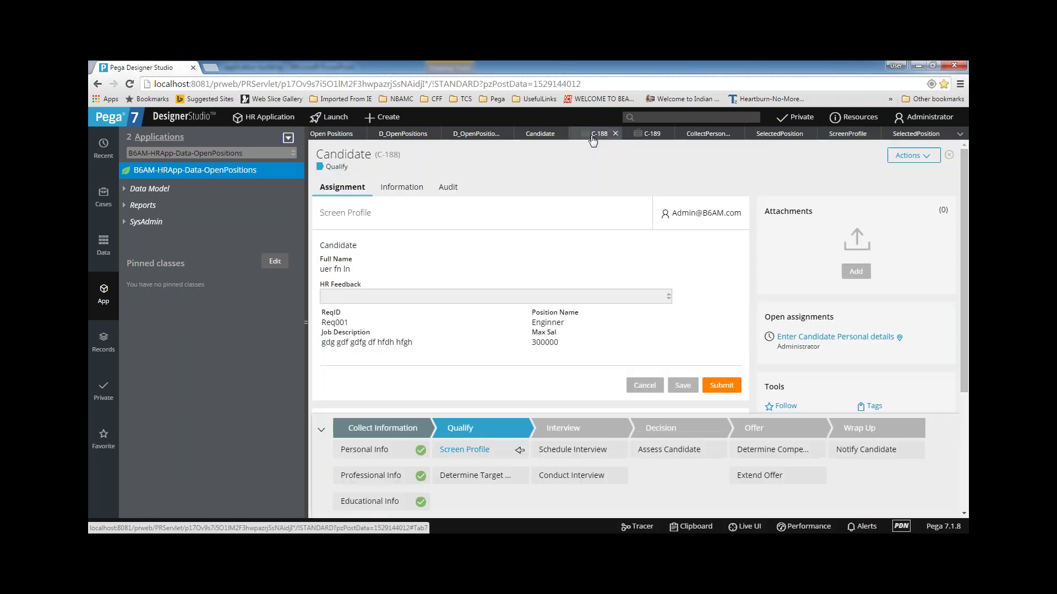
click(913, 156)
click(915, 176)
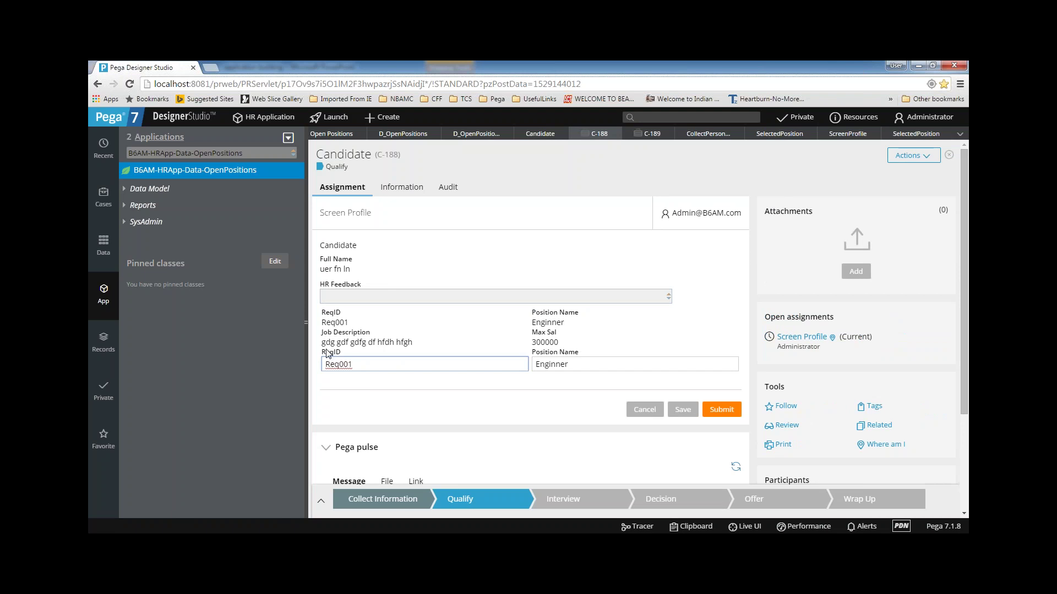
key(Tab)
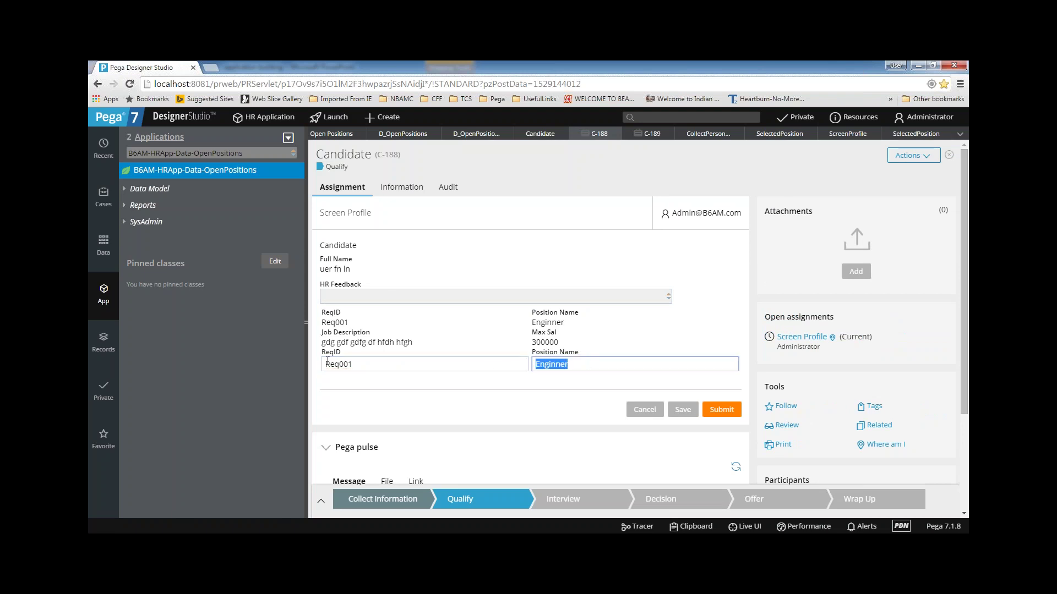
click(593, 364)
drag(362, 368, 581, 343)
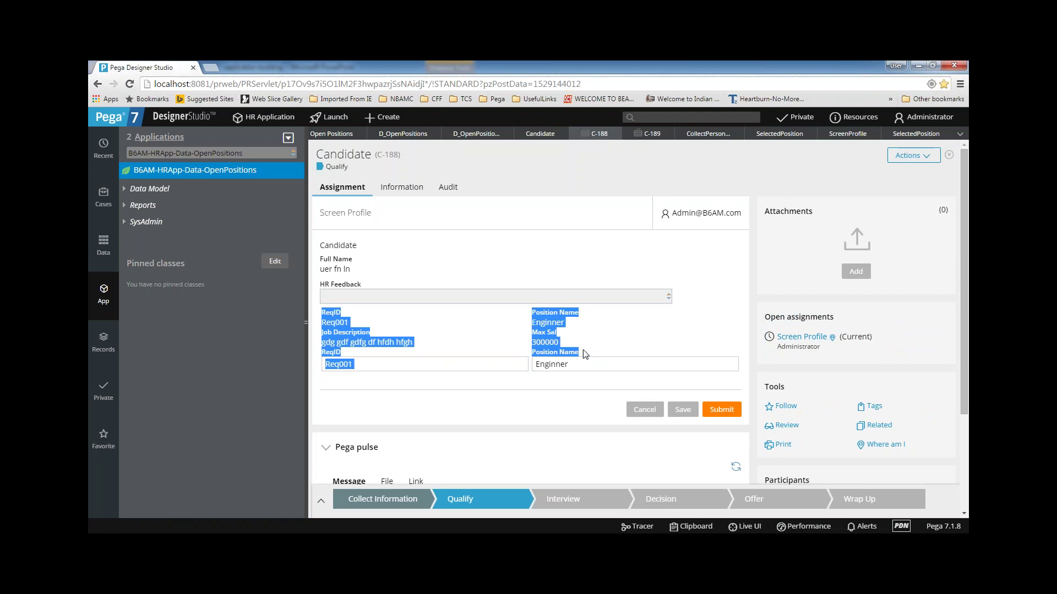
click(460, 332)
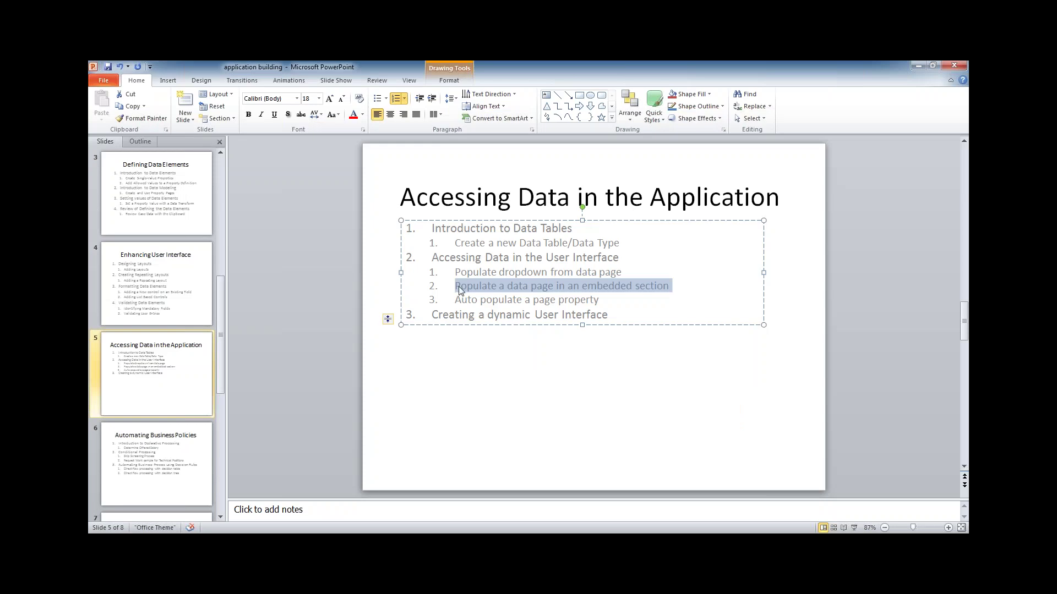
- Switch to PowerPoint and review the outline item on populating a data page in an embedded section
drag(458, 287, 497, 290)
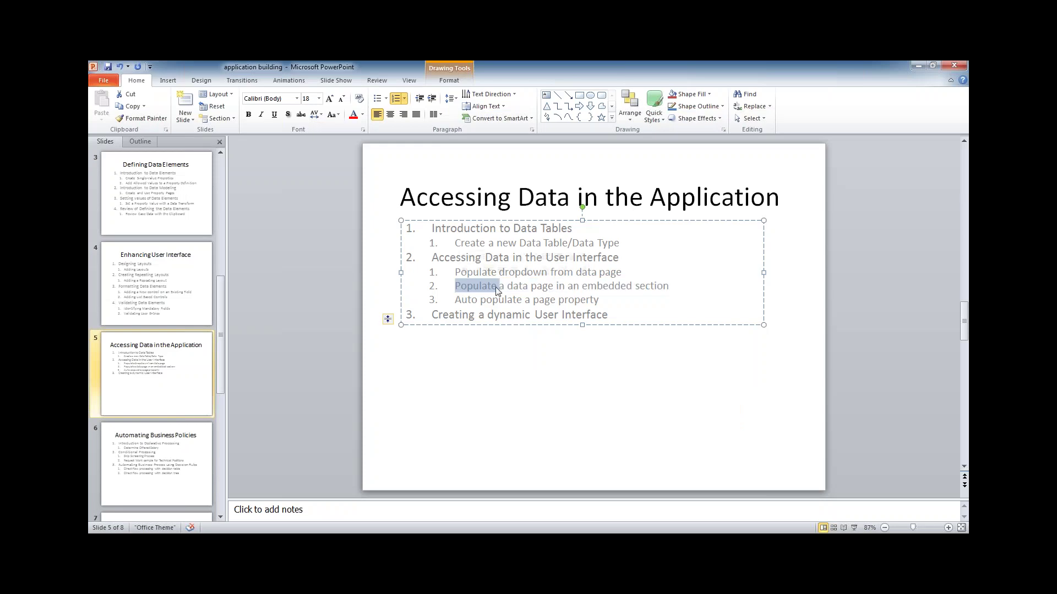
double_click(593, 286)
double_click(652, 286)
click(659, 308)
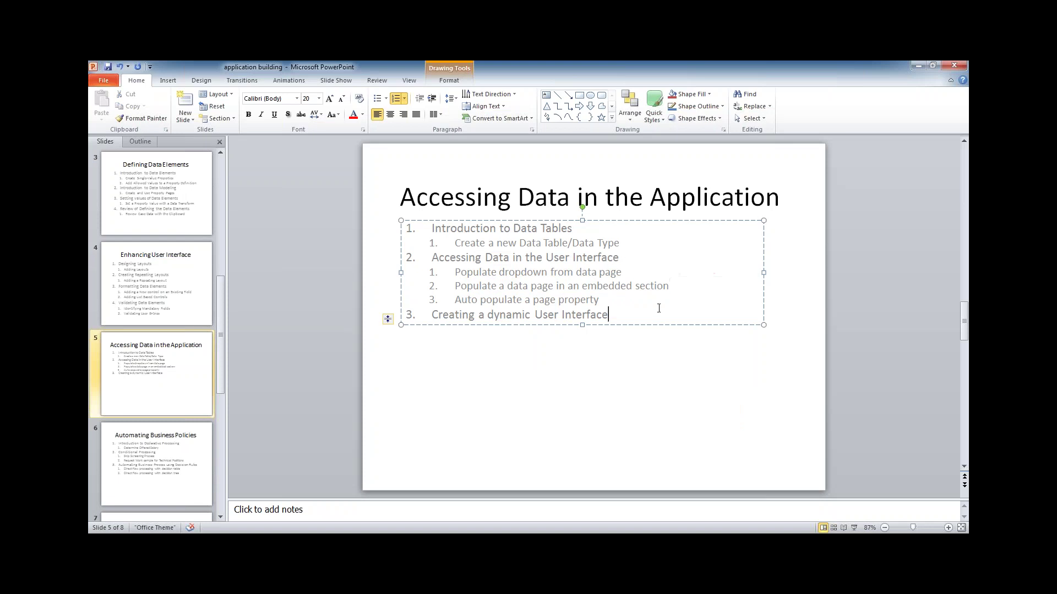
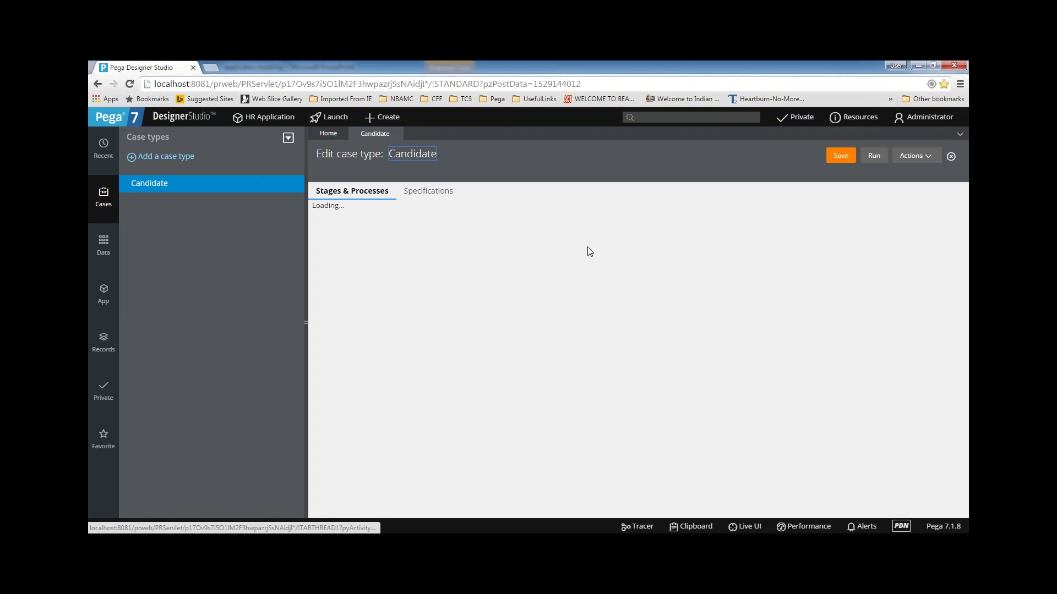
- In the Candidate case type in Pega Designer Studio, open the process flow of the Determine Target Position step
click(529, 268)
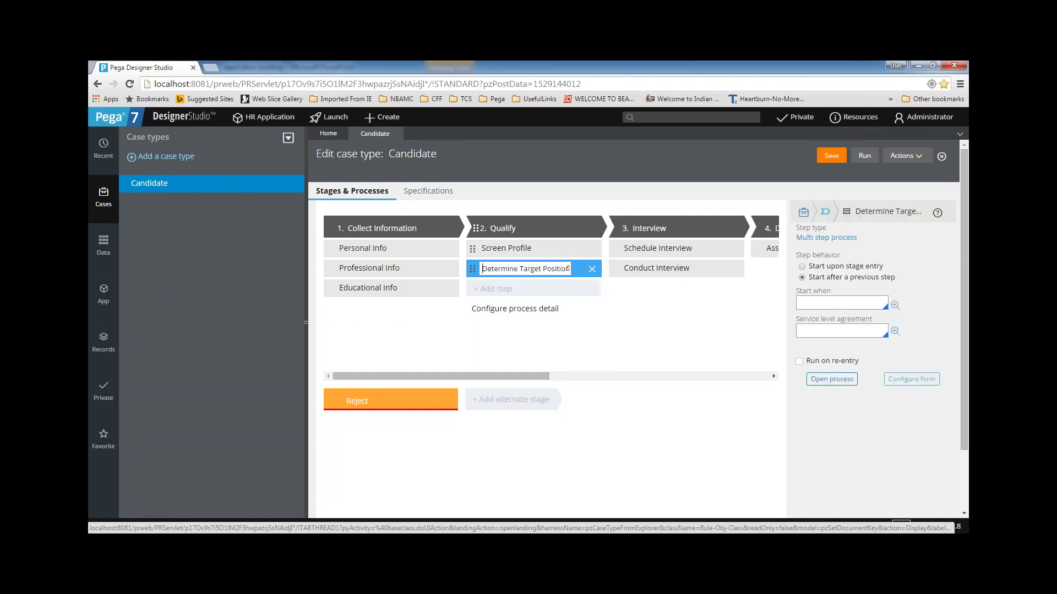
click(829, 382)
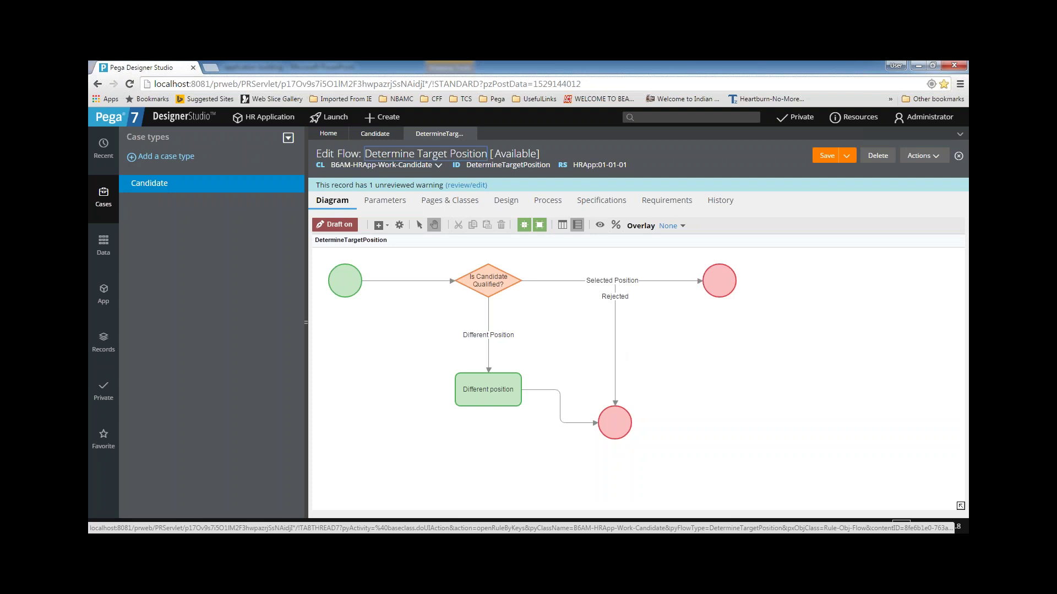
- Examine the Different Position branch of the flow, including the Different position assignment and its connectors
click(489, 395)
click(488, 319)
click(564, 327)
click(488, 327)
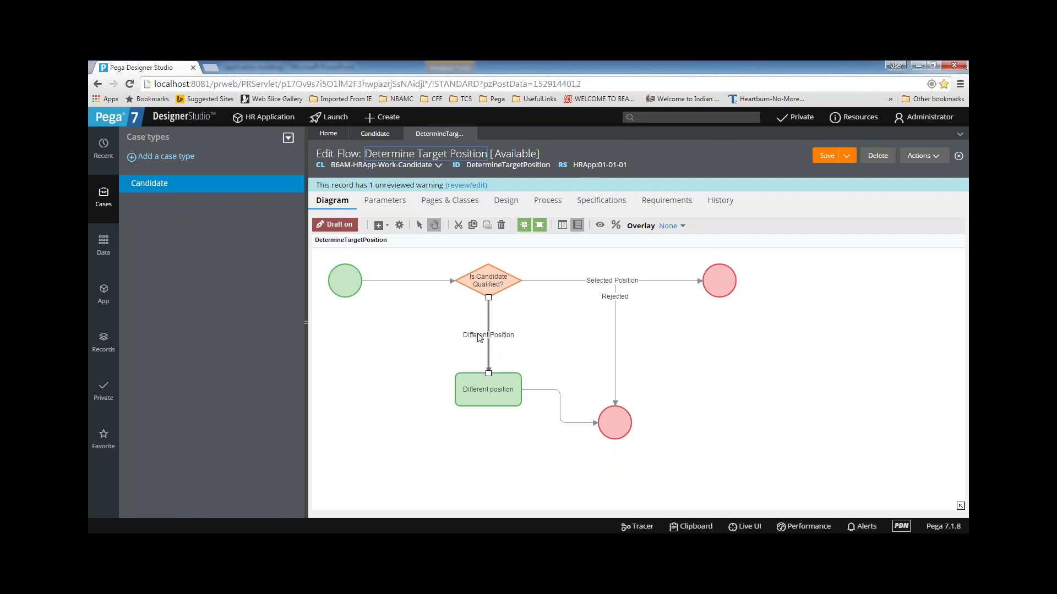
click(518, 330)
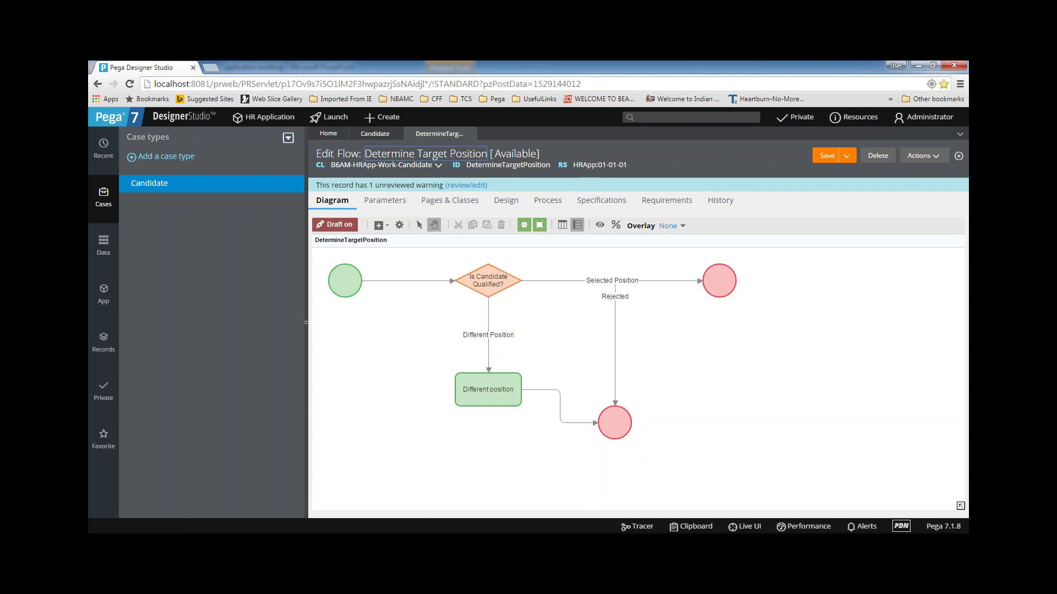
click(490, 340)
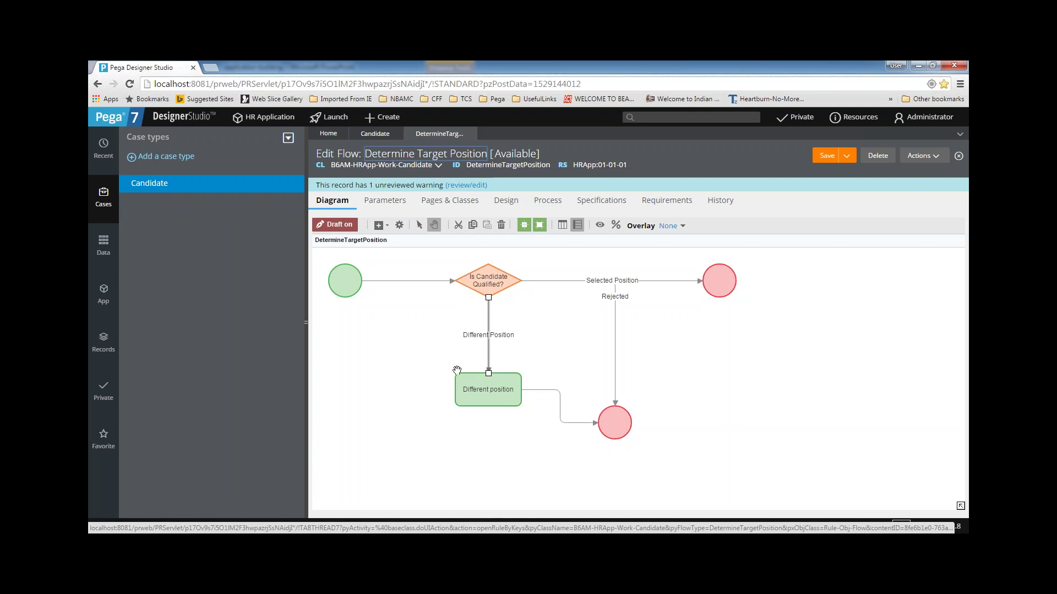
right_click(484, 386)
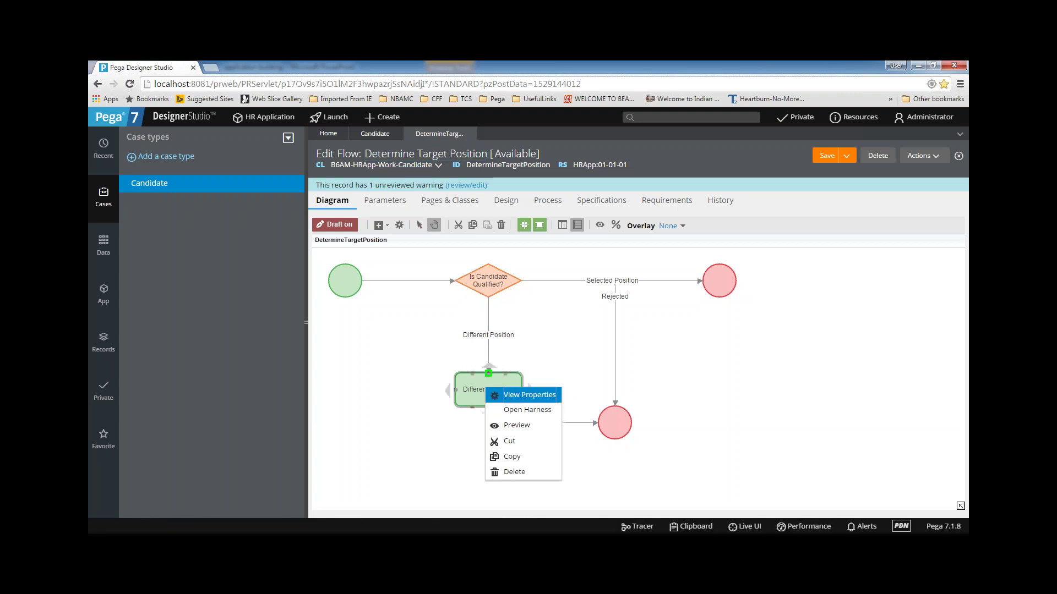
click(488, 363)
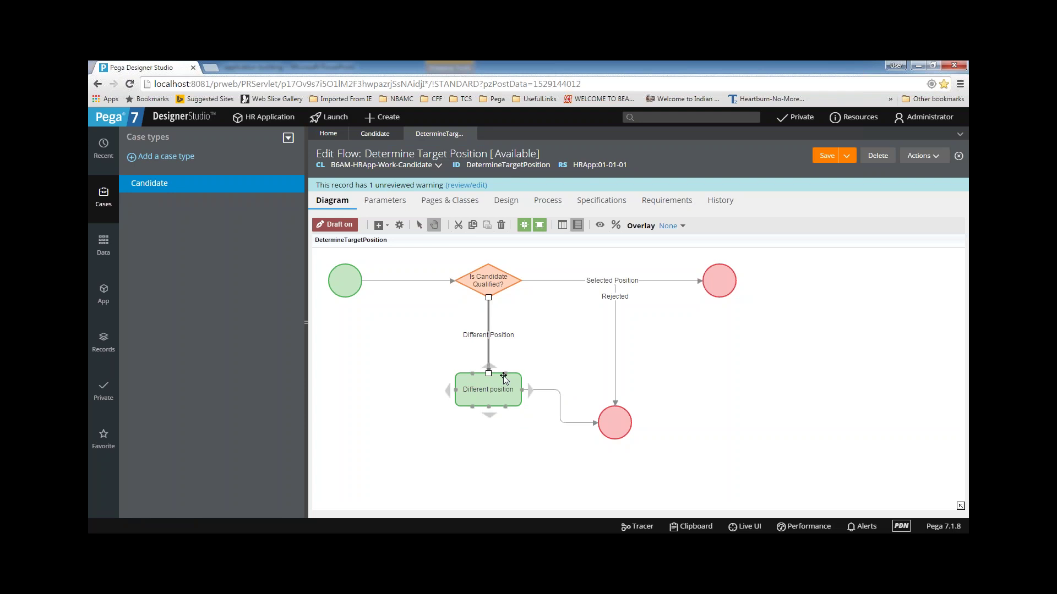
click(547, 391)
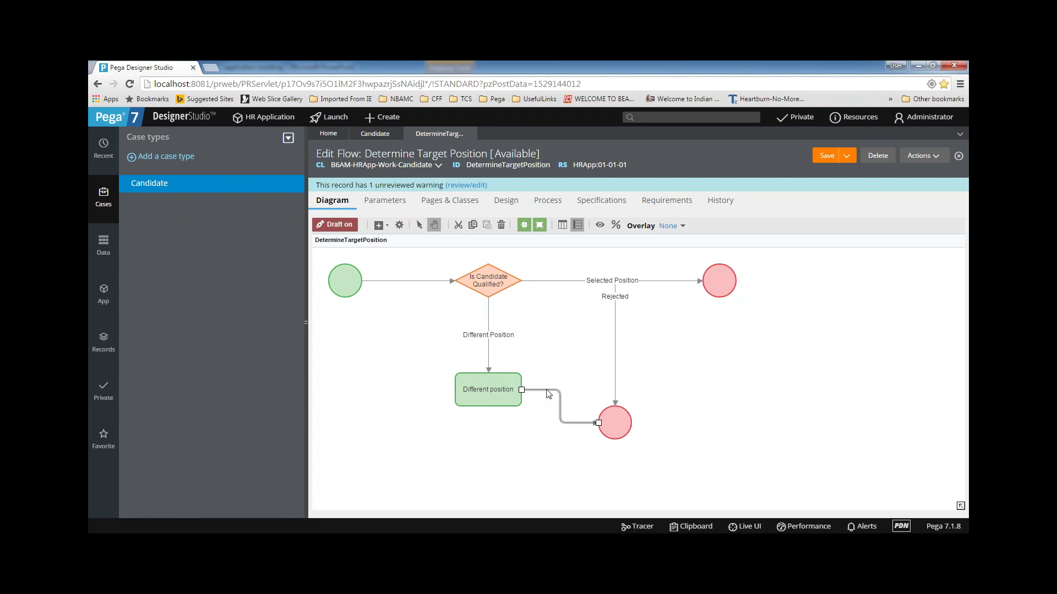
right_click(547, 393)
click(761, 365)
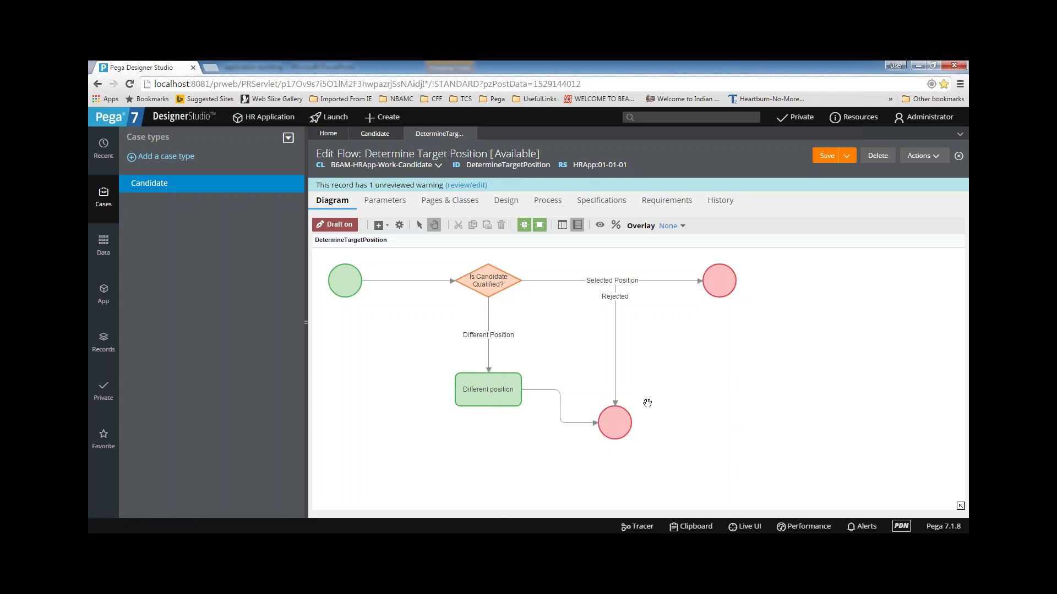
- Enter DifferentPosition as the flow action on the connector leaving the Different position assignment and open its creation form
double_click(559, 404)
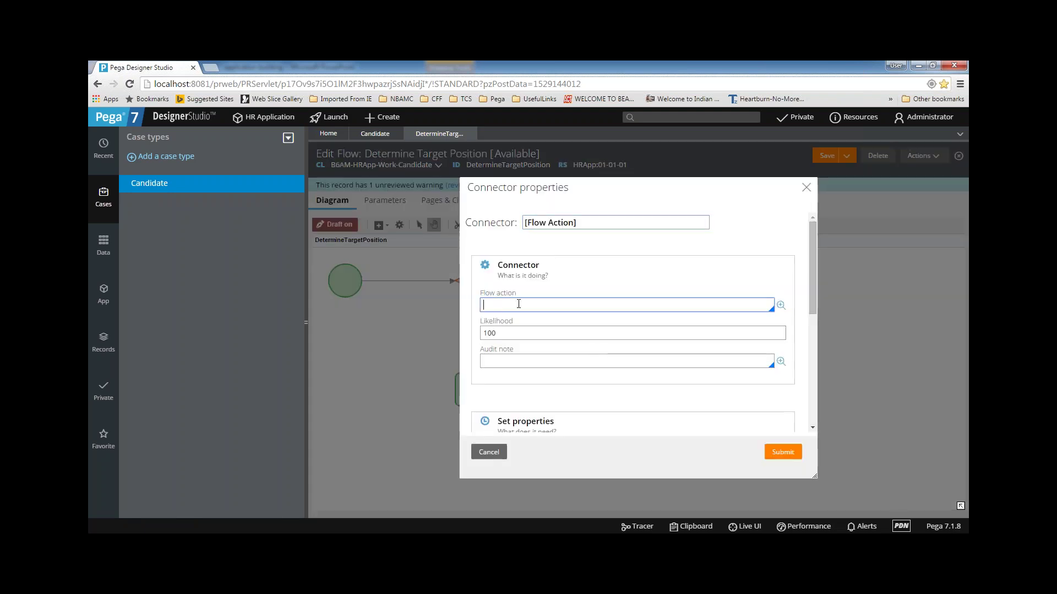
text(Different)
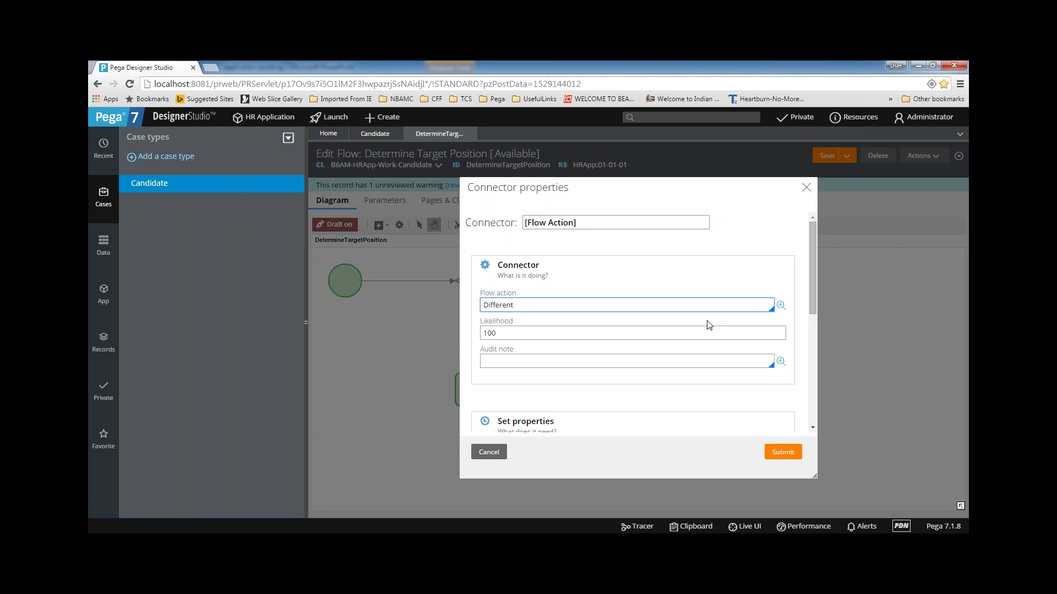
text(Position)
click(781, 306)
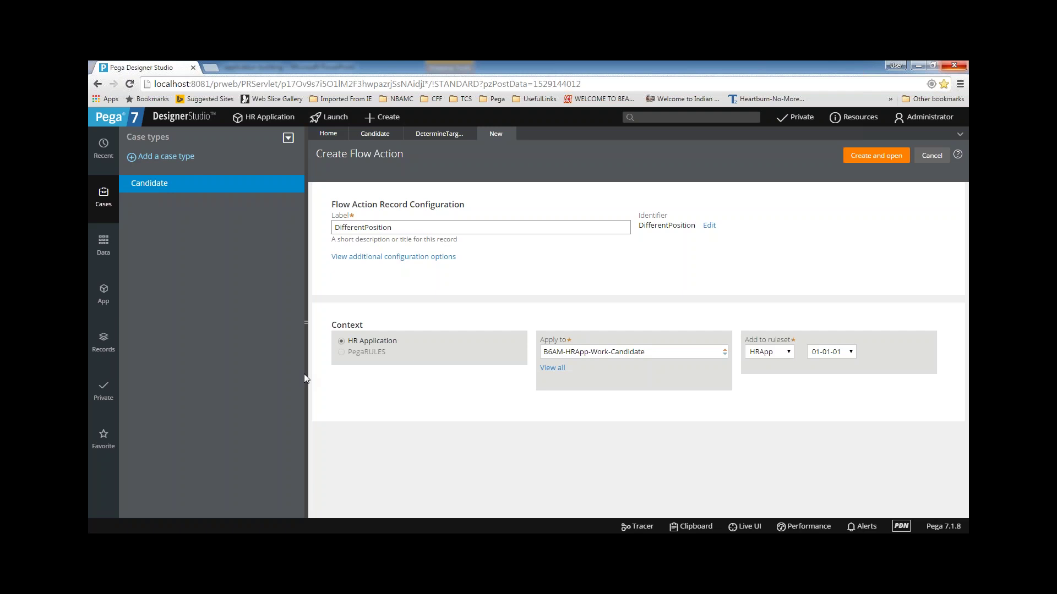
- Change the new flow action's label to Different Position, then create and open the record
click(364, 228)
key(alt)
click(365, 228)
right_click(365, 228)
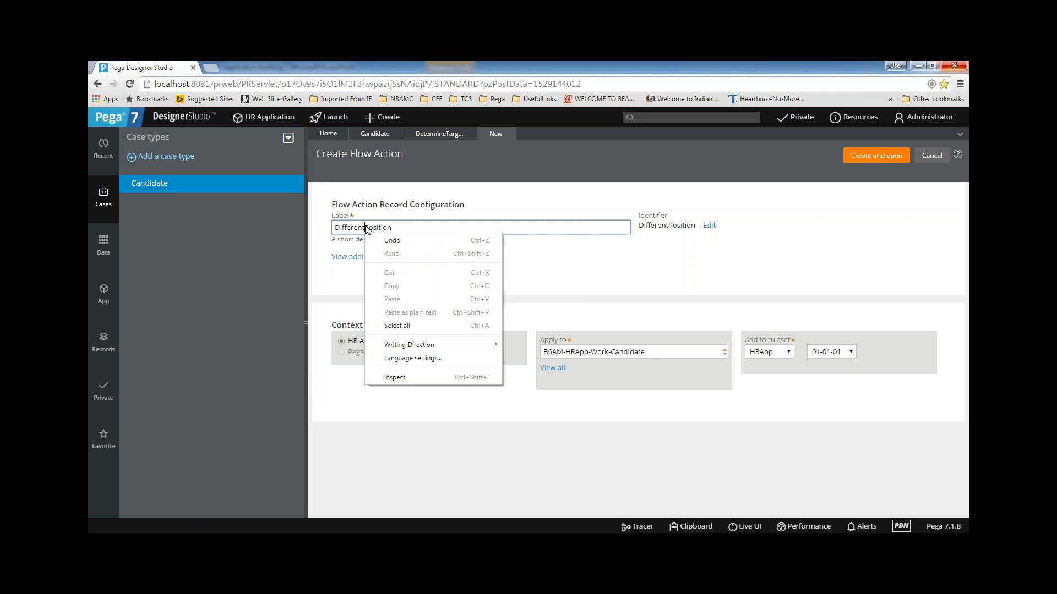
key(Escape)
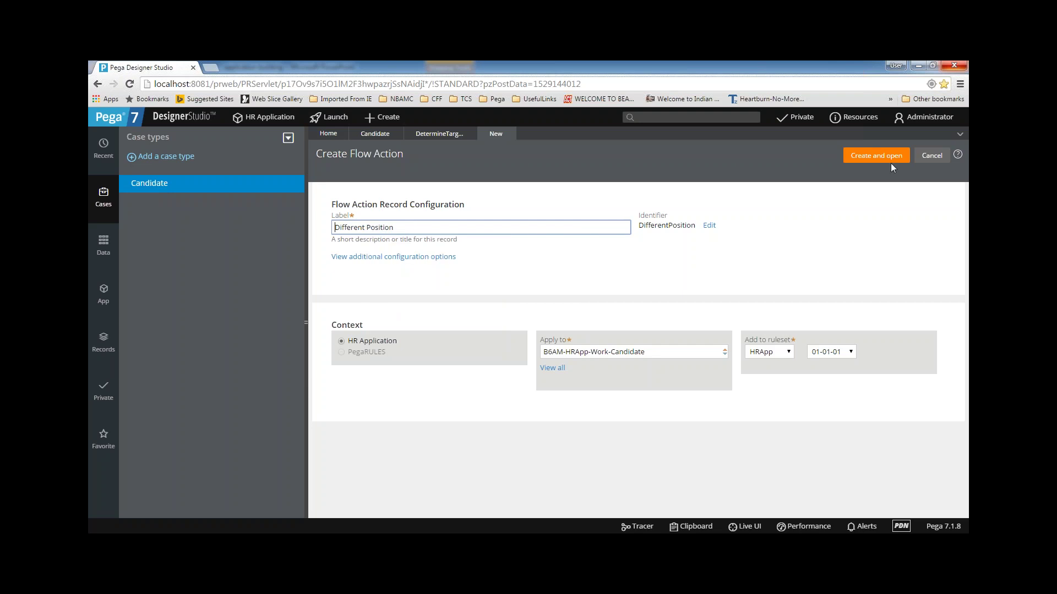
click(884, 156)
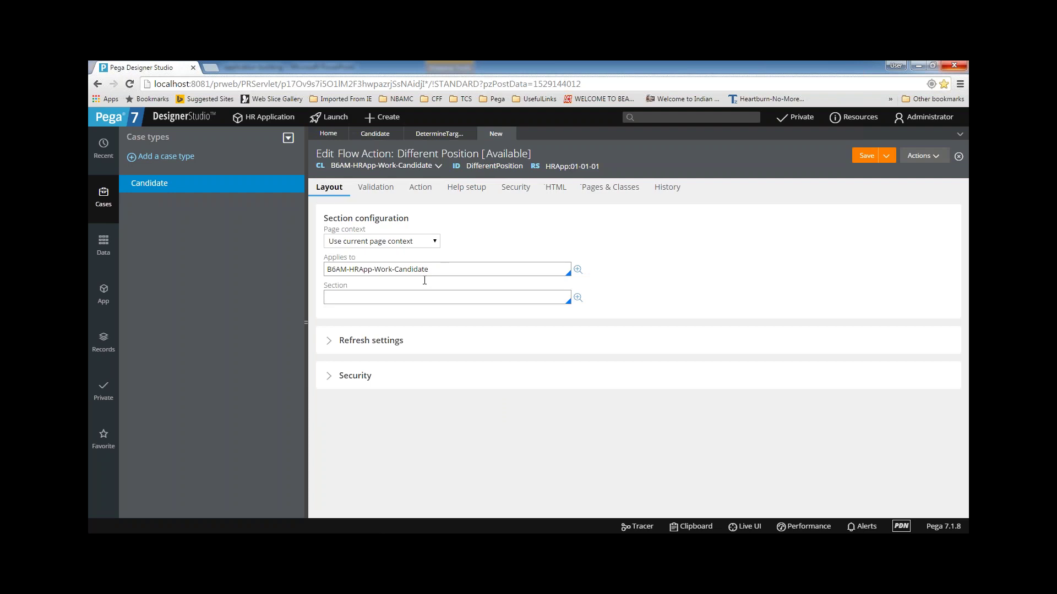
- Reference a section named DifferentPosition in the flow action and open its creation form
click(382, 299)
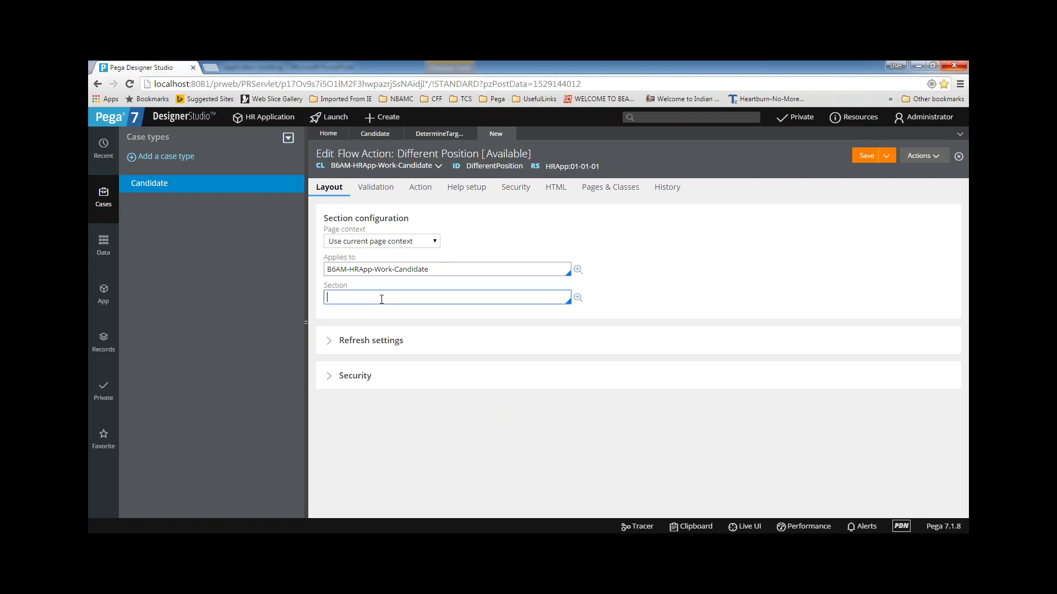
text(Different Position)
click(693, 261)
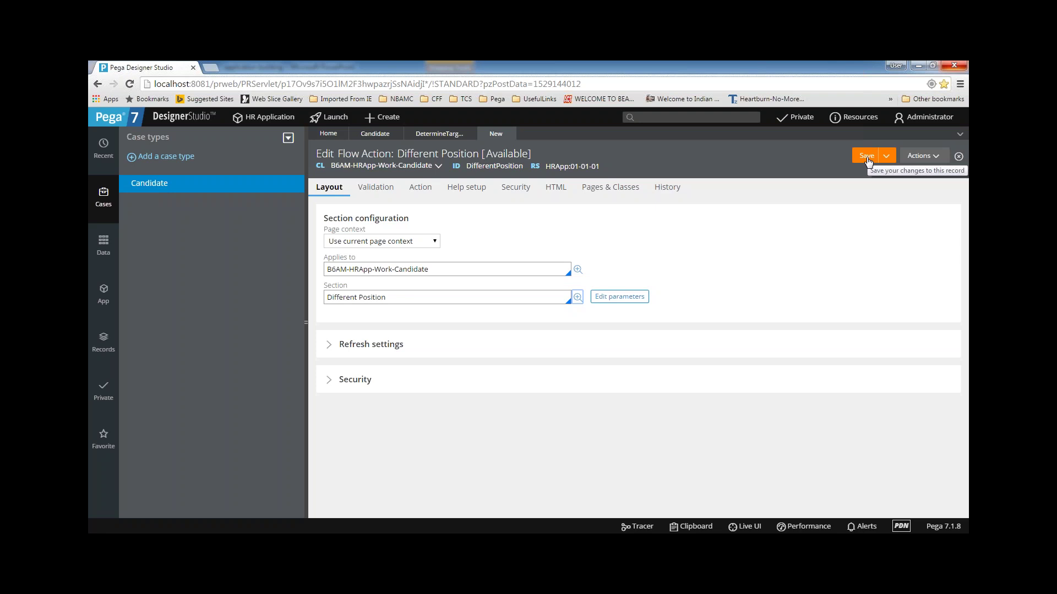
click(359, 298)
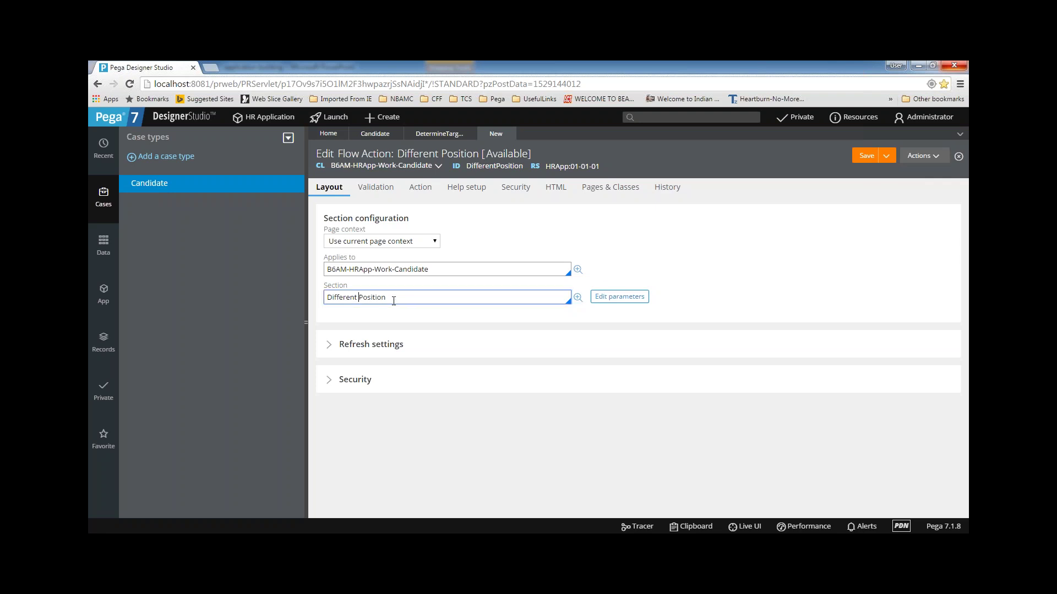
key(BackSpace)
click(578, 297)
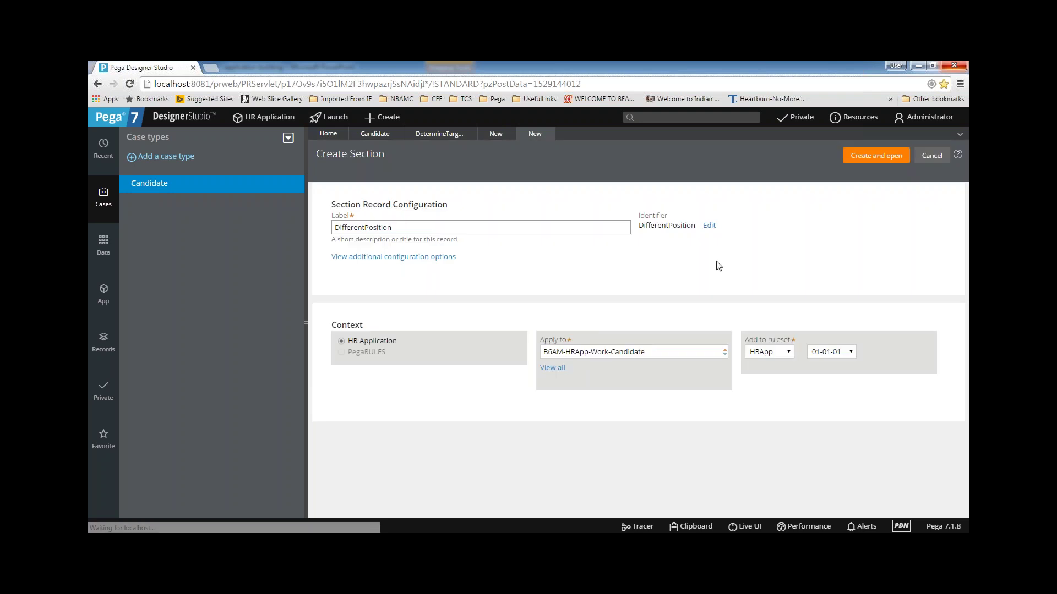
- Create the DifferentPosition section for the Candidate class, then save both the section and the flow action
click(866, 160)
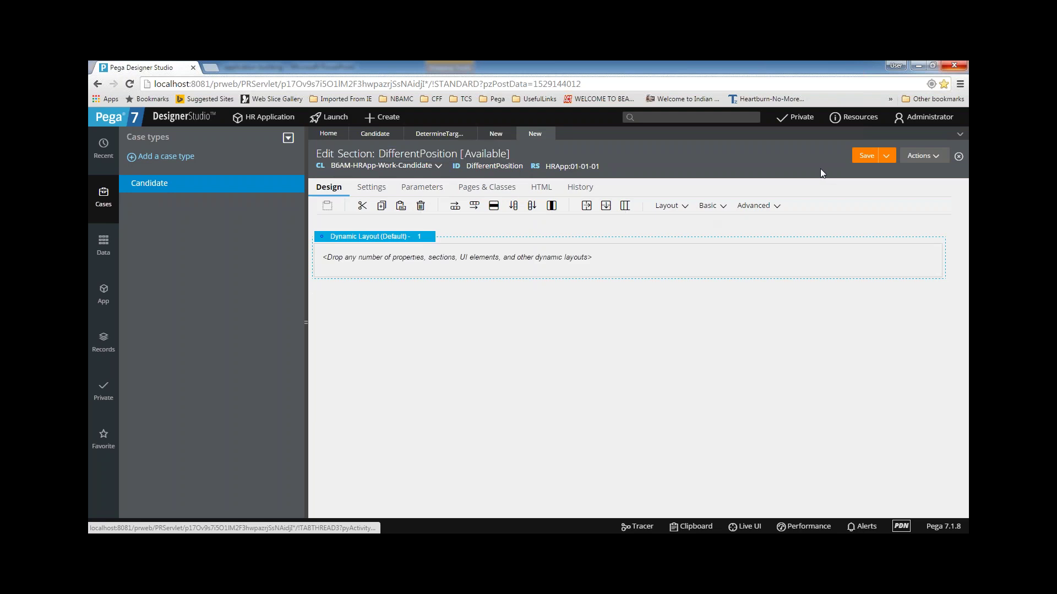
click(866, 156)
click(868, 157)
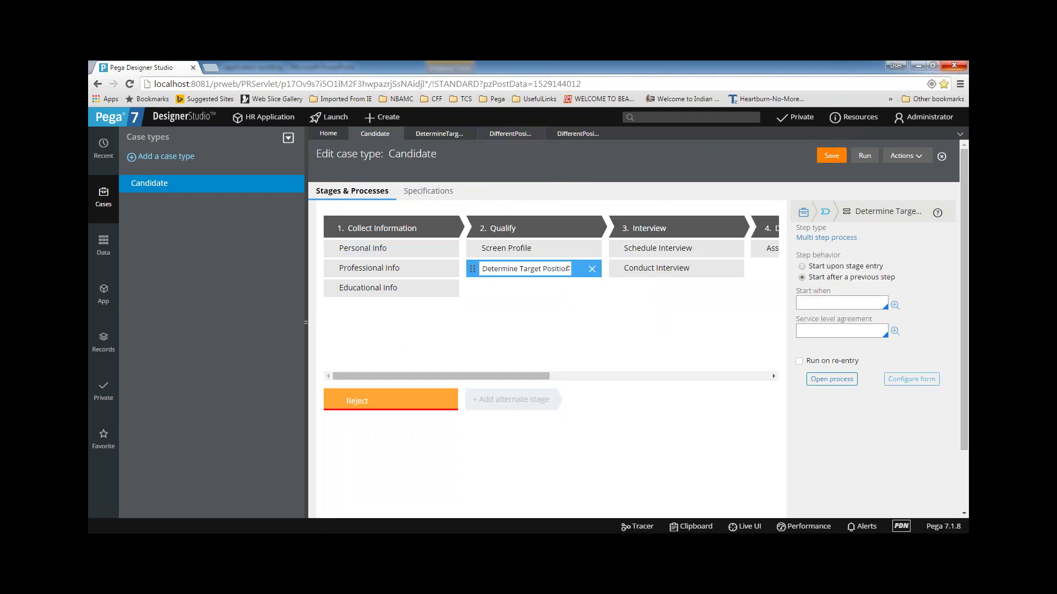
- Refresh the B6AM-HRApp-Data-OpenPositions class rules and open its SelectedPosition section
click(104, 294)
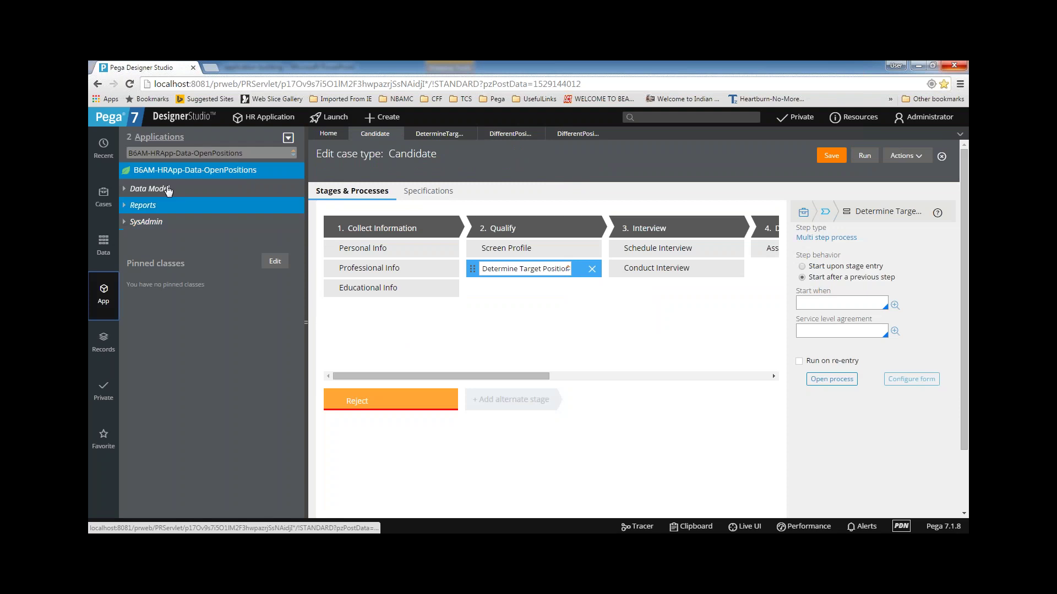
click(288, 139)
click(302, 147)
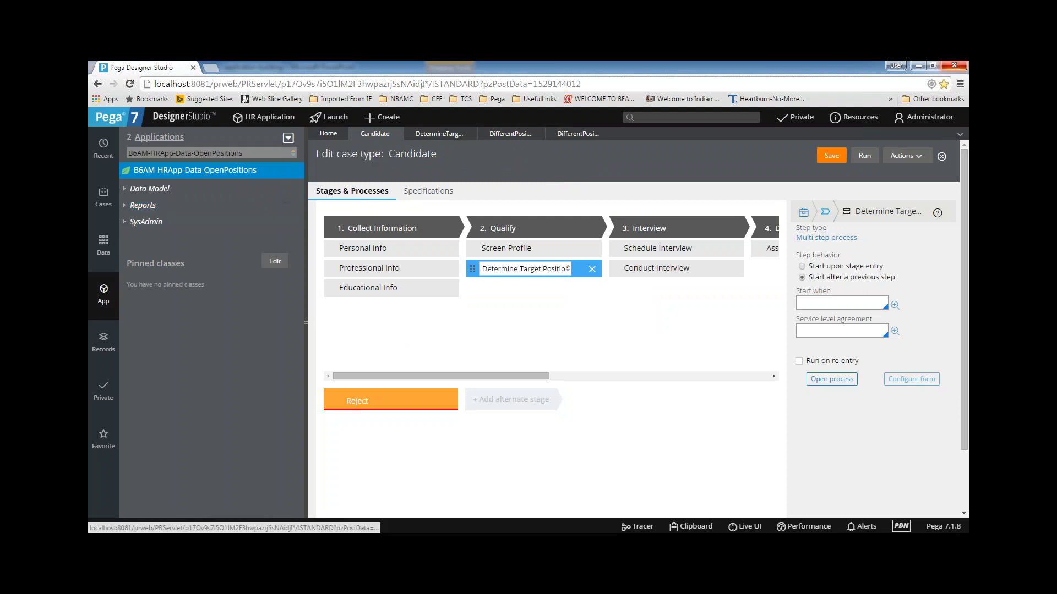
click(124, 238)
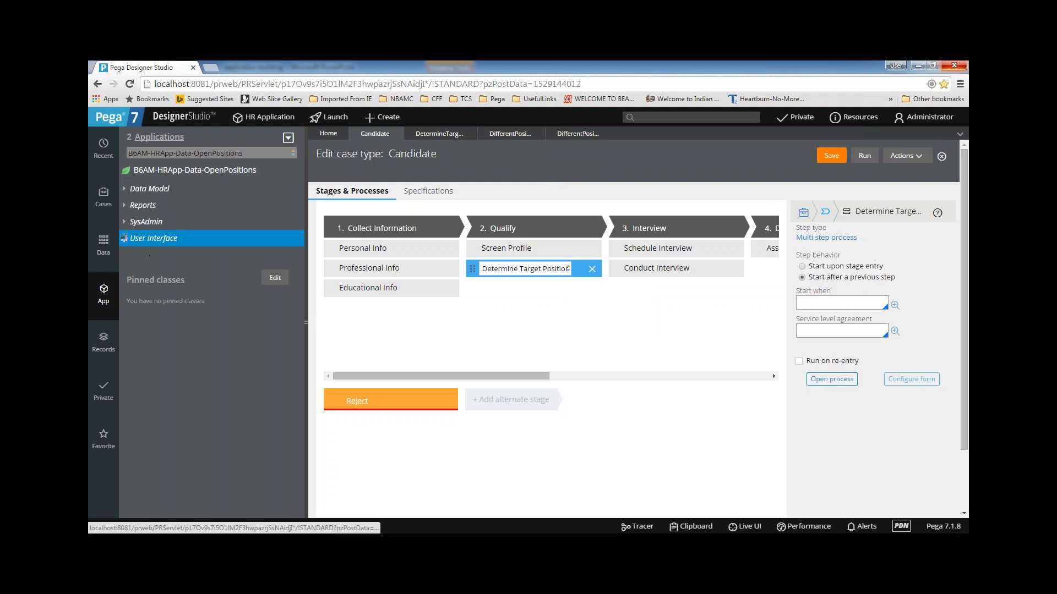
click(134, 255)
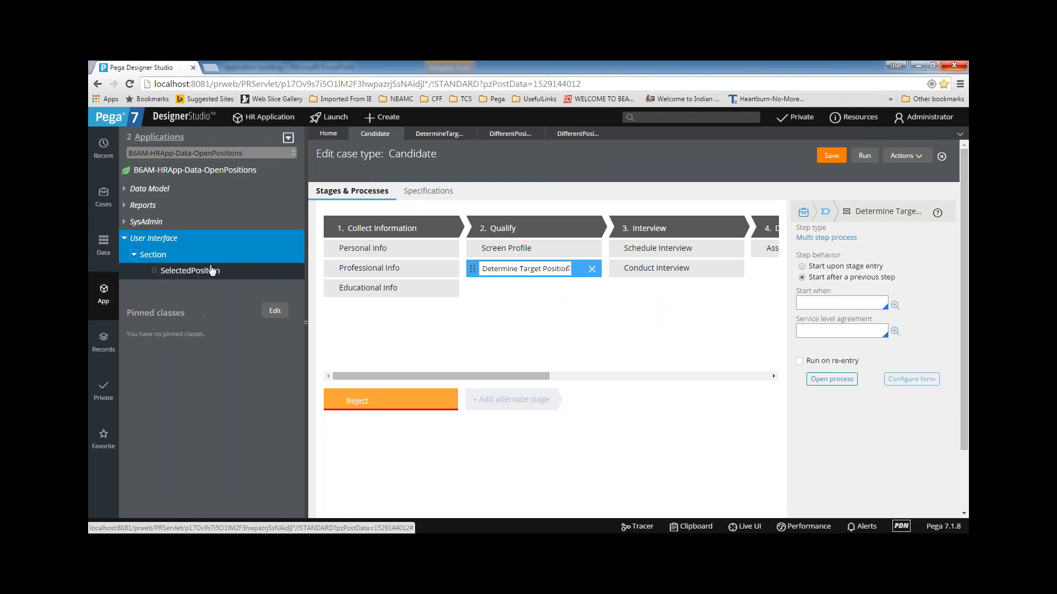
click(213, 270)
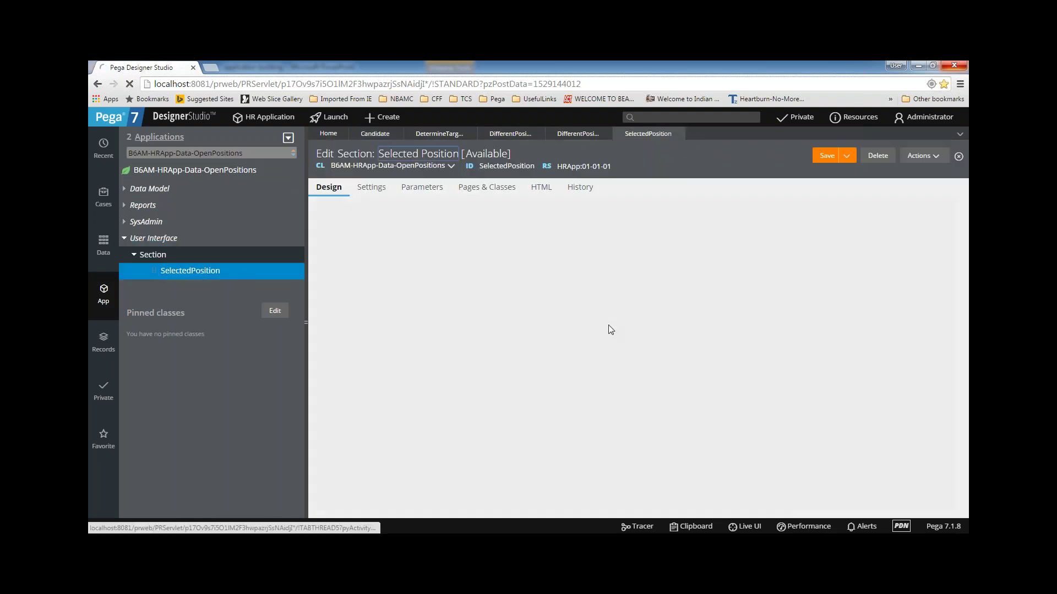
- Set the ReqID field's edit options to Read-only (always) in the Selected Position section
mouse_move(571, 267)
mouse_down()
mouse_move(462, 248)
mouse_move(652, 267)
mouse_move(645, 259)
mouse_up()
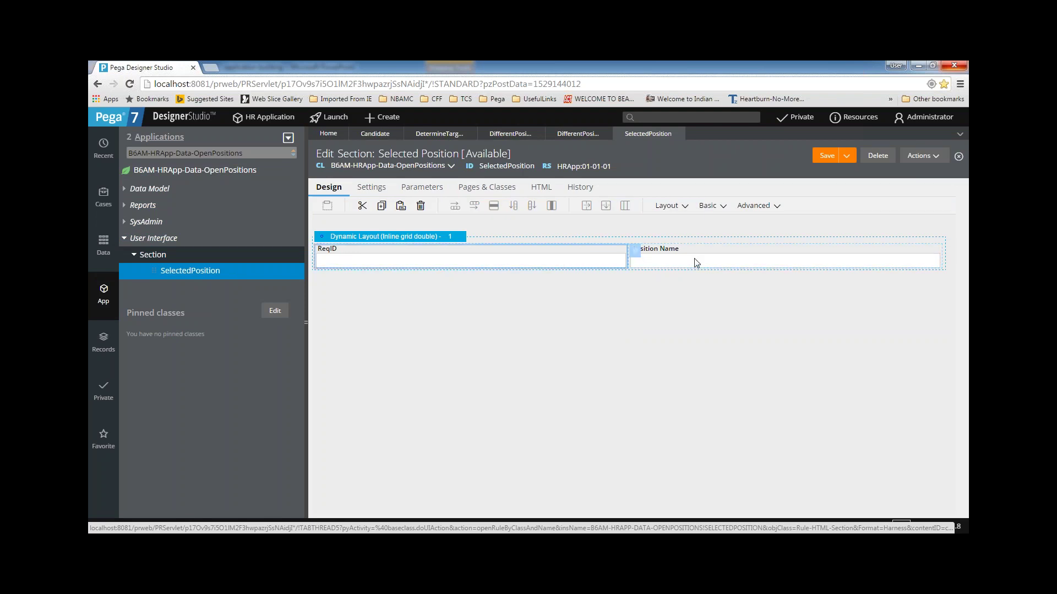
double_click(543, 259)
click(542, 237)
click(589, 263)
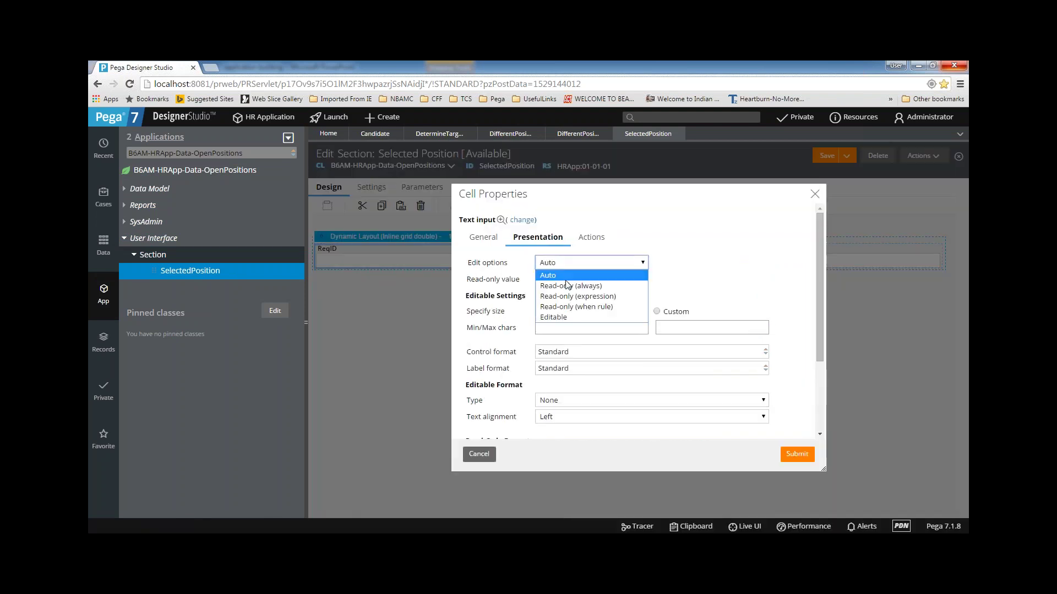
click(567, 274)
click(567, 268)
click(567, 282)
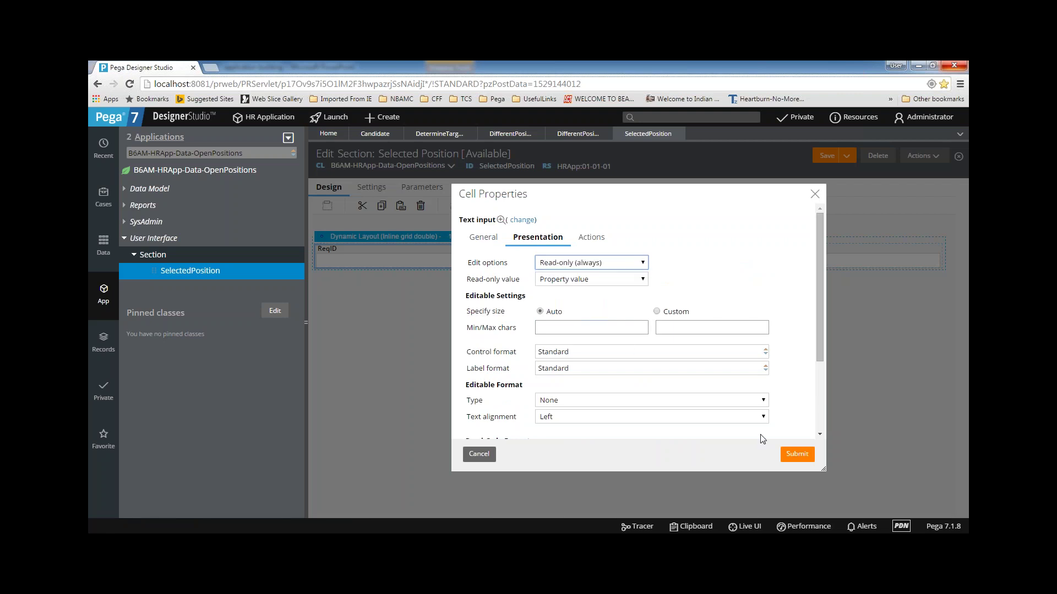
key(Return)
- Set the Position Name field's edit options to Read-only (always)
click(915, 263)
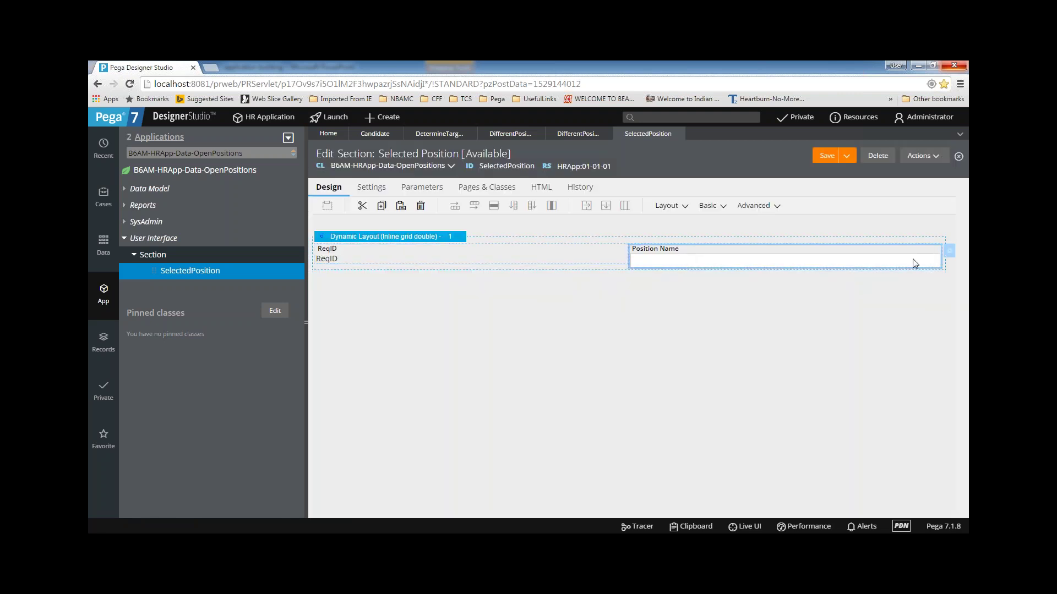
click(952, 252)
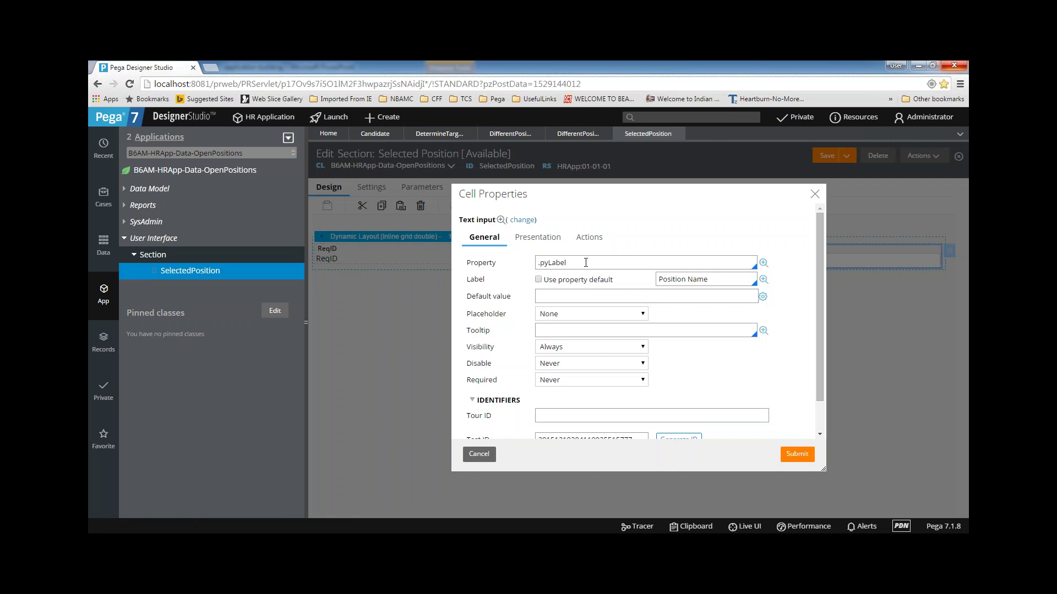
click(538, 237)
click(585, 263)
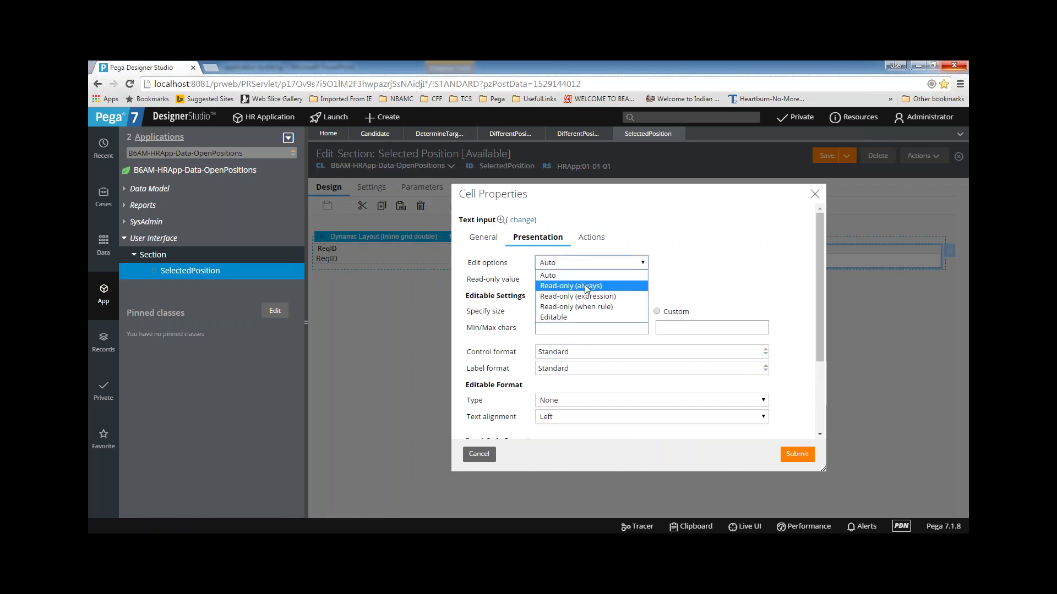
click(584, 286)
click(796, 455)
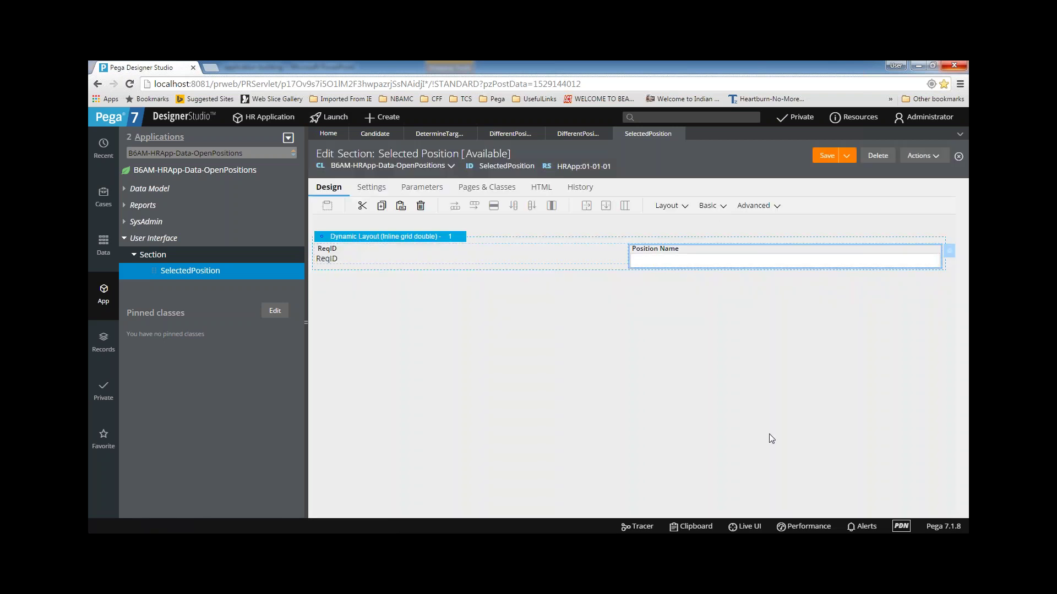
- Add a Text Input control below the ReqID field in the section's dynamic layout
click(715, 207)
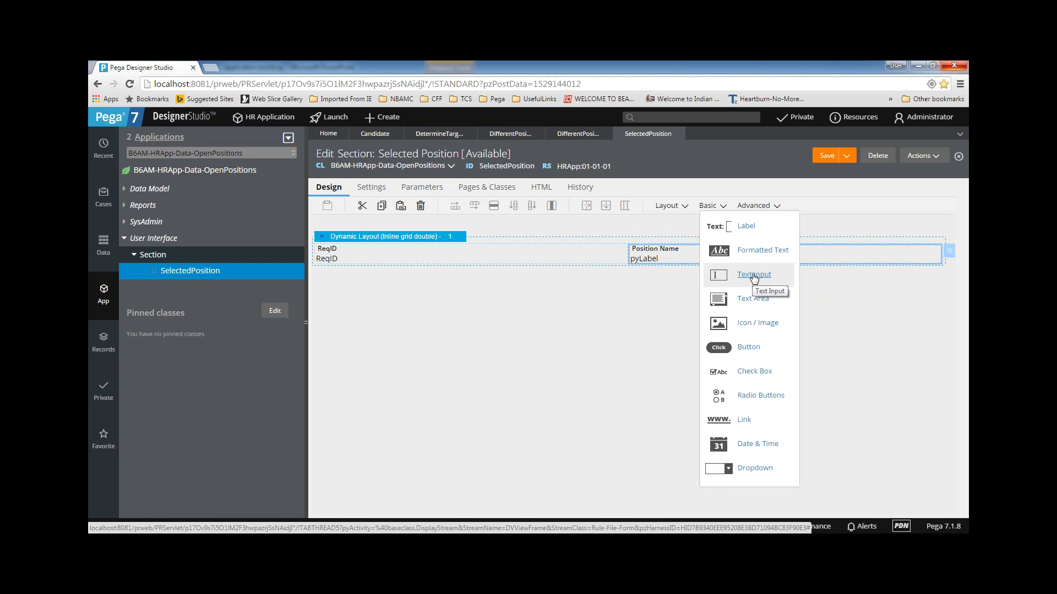
click(252, 155)
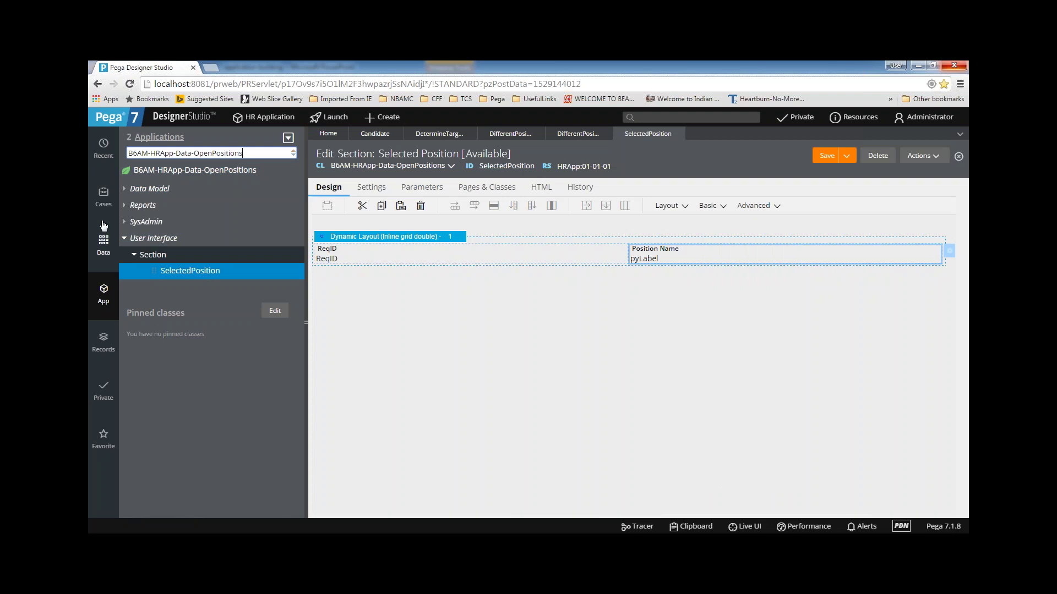
click(723, 207)
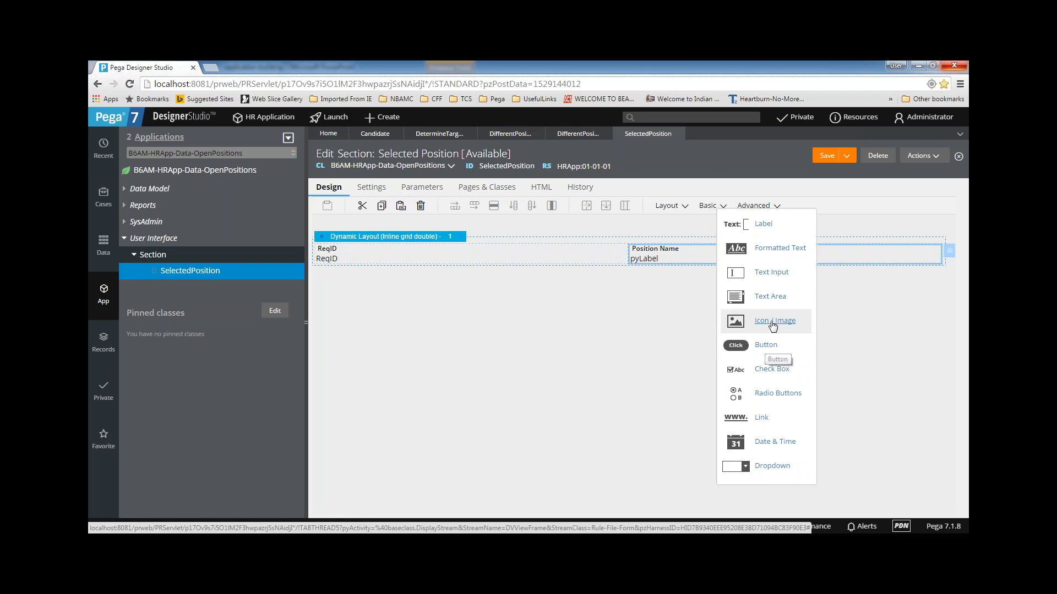
drag(768, 274, 347, 275)
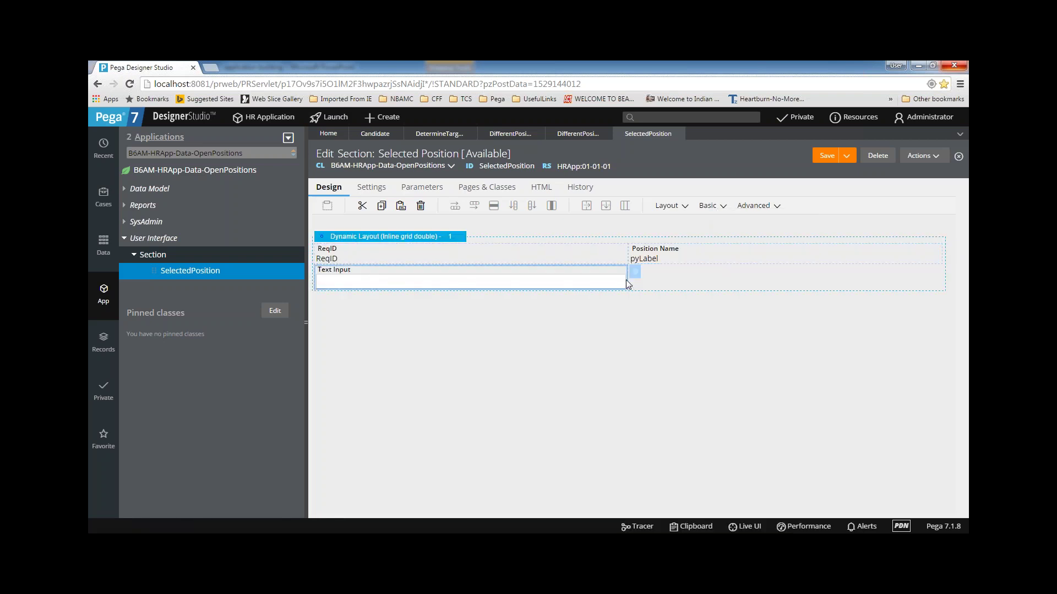
- Bind the Text Input below ReqID to the .JobDescription property
double_click(493, 278)
click(579, 265)
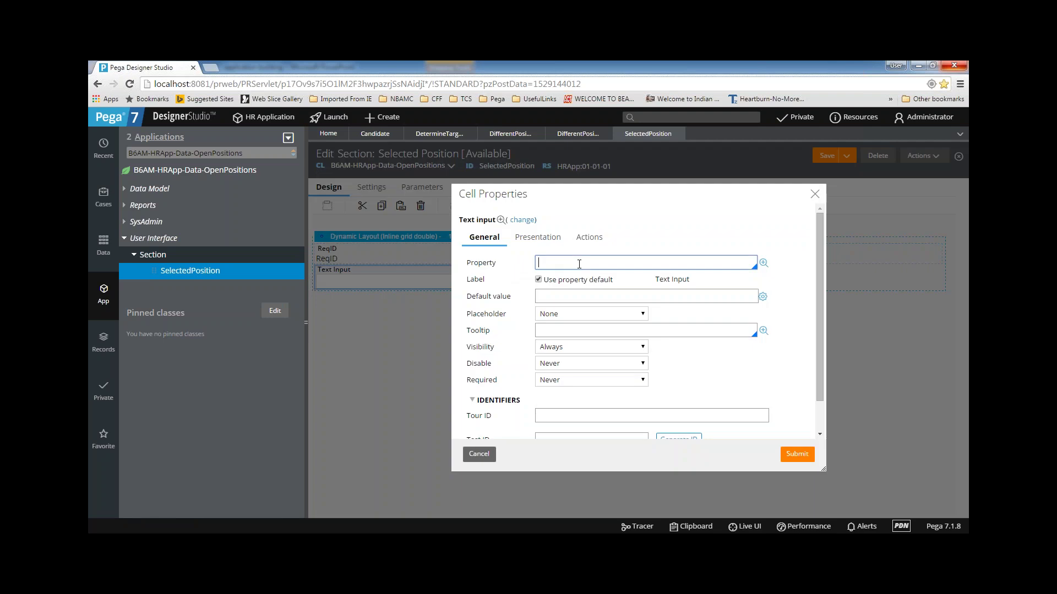
text(.)
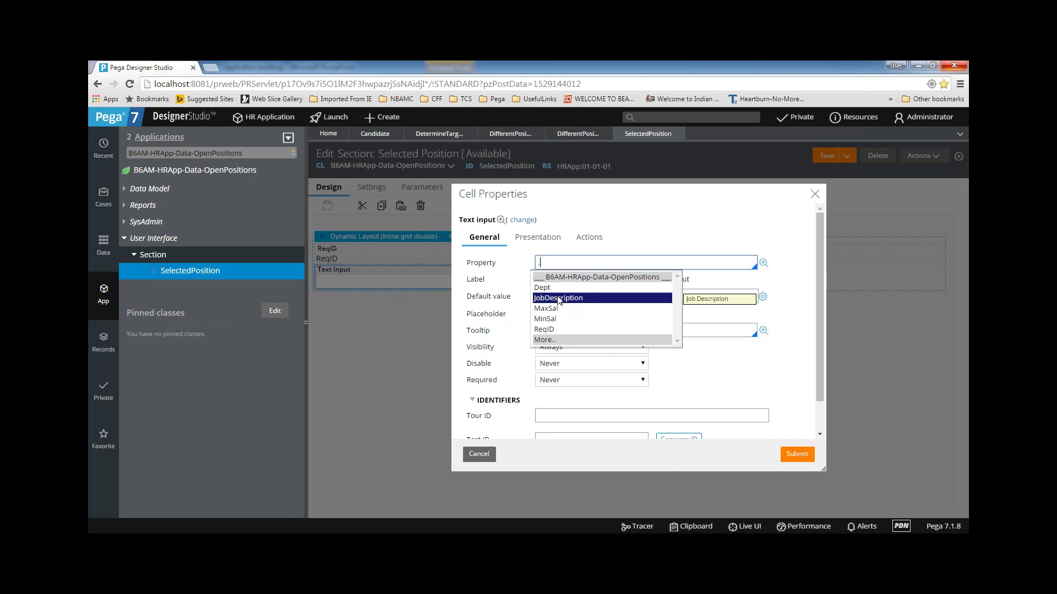
click(558, 297)
click(796, 455)
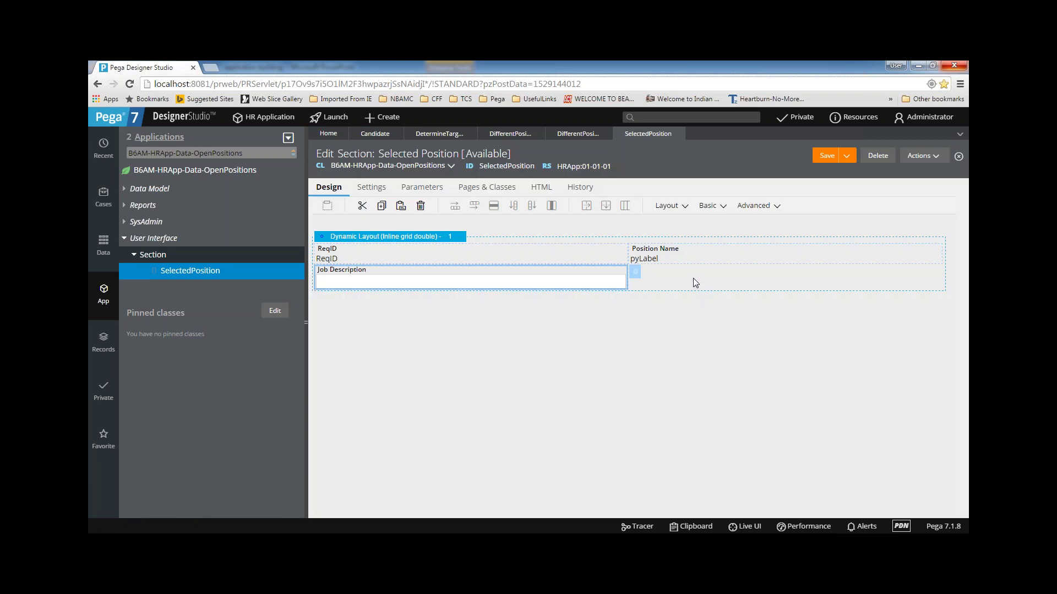
- Add a Text Input beside the Job Description field and bind it to the .MaxSal property
click(684, 206)
click(707, 205)
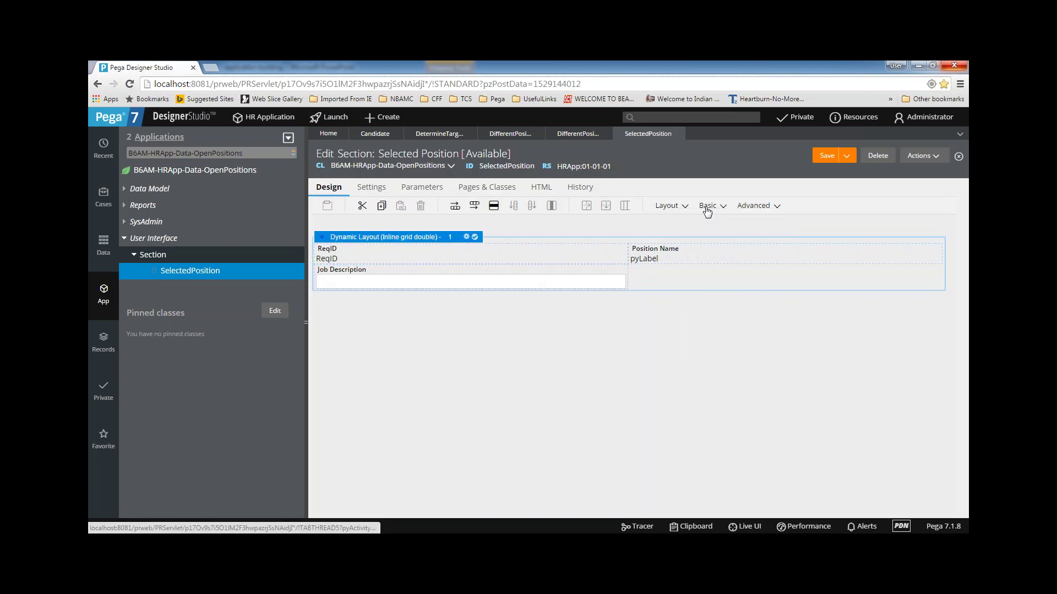
drag(676, 287, 820, 289)
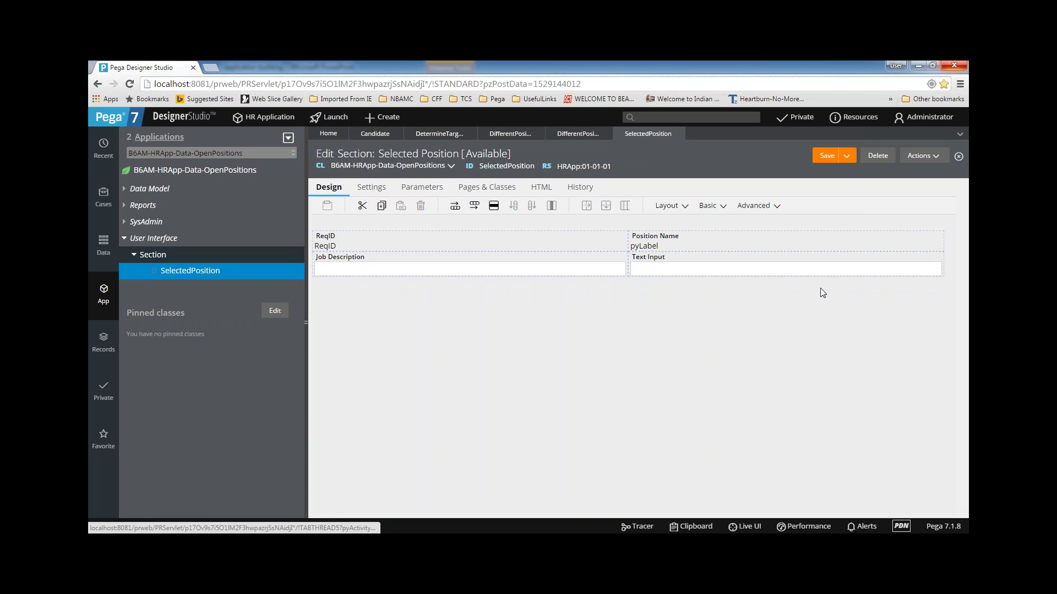
click(948, 273)
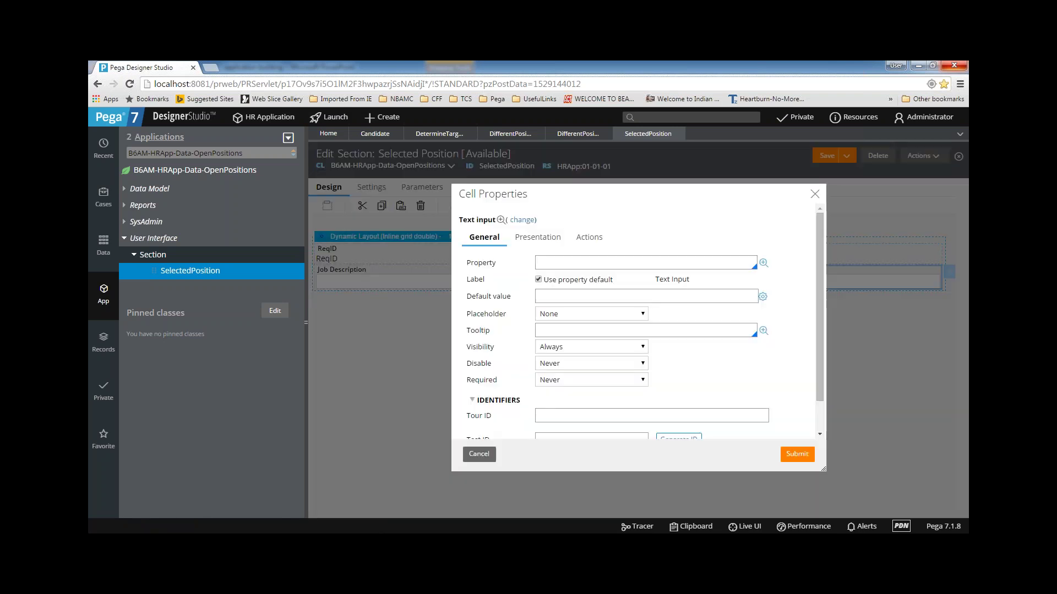
text(.)
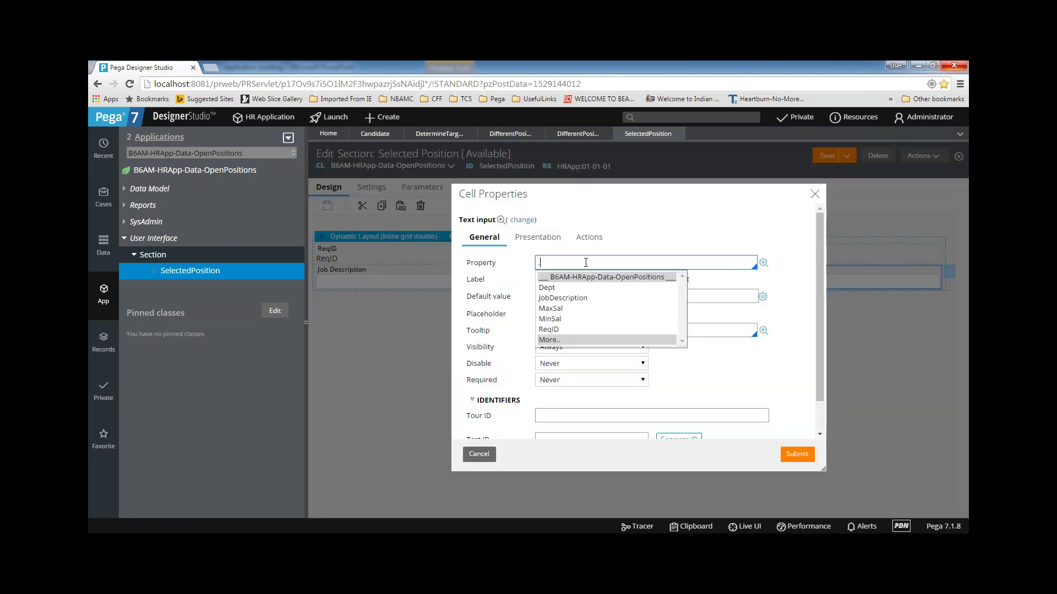
click(559, 309)
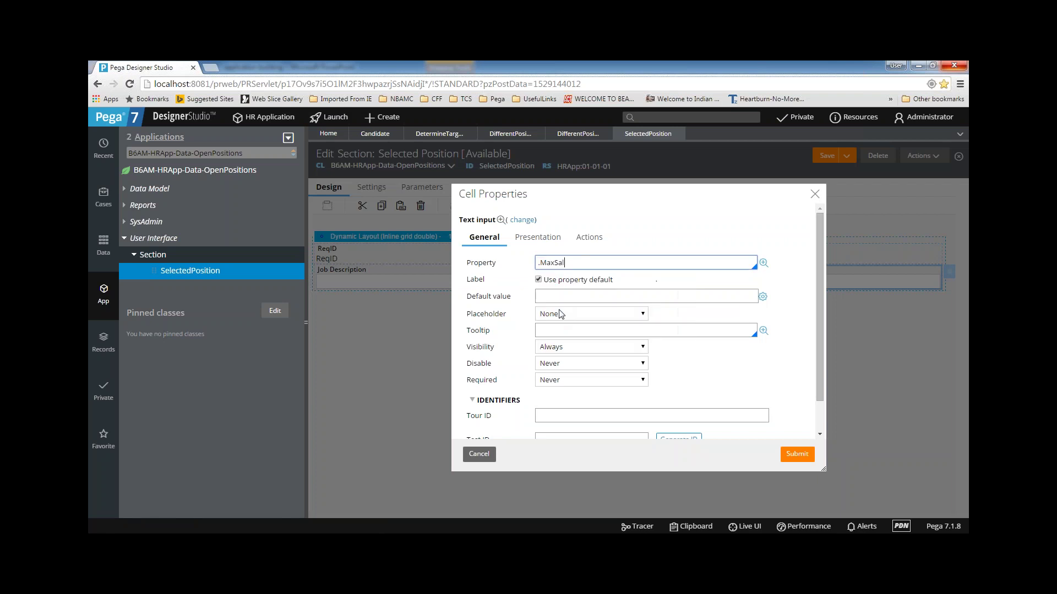
click(797, 453)
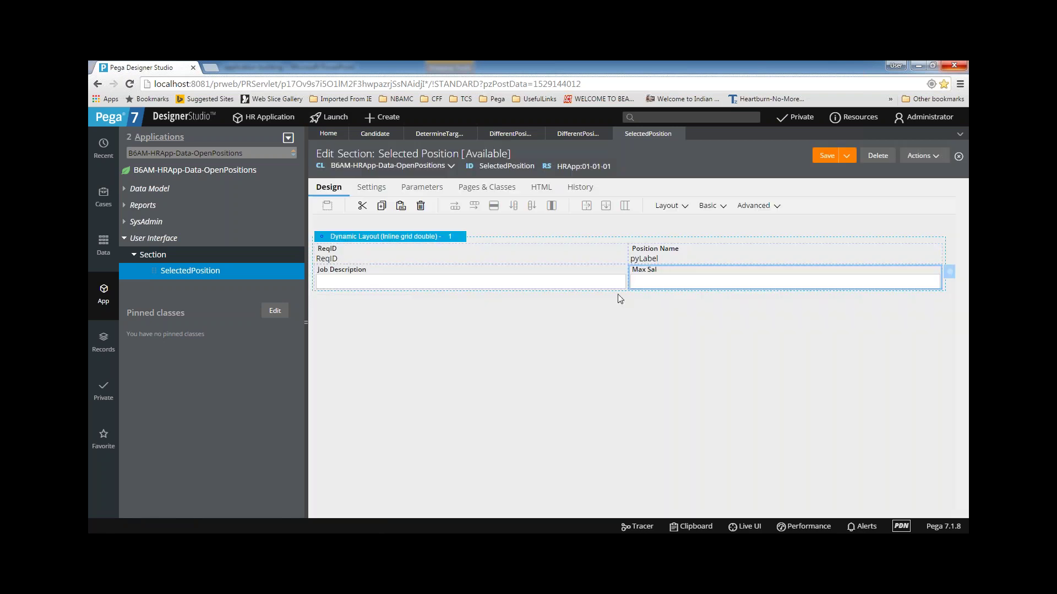
- Set the Job Description field's edit options to Read-only (always)
click(626, 273)
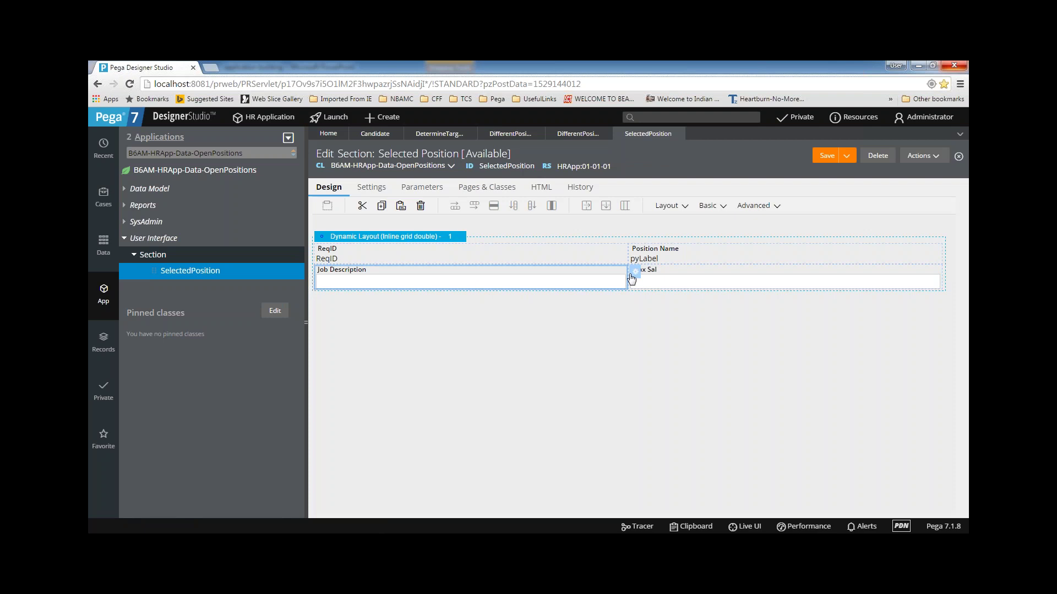
double_click(479, 285)
click(538, 236)
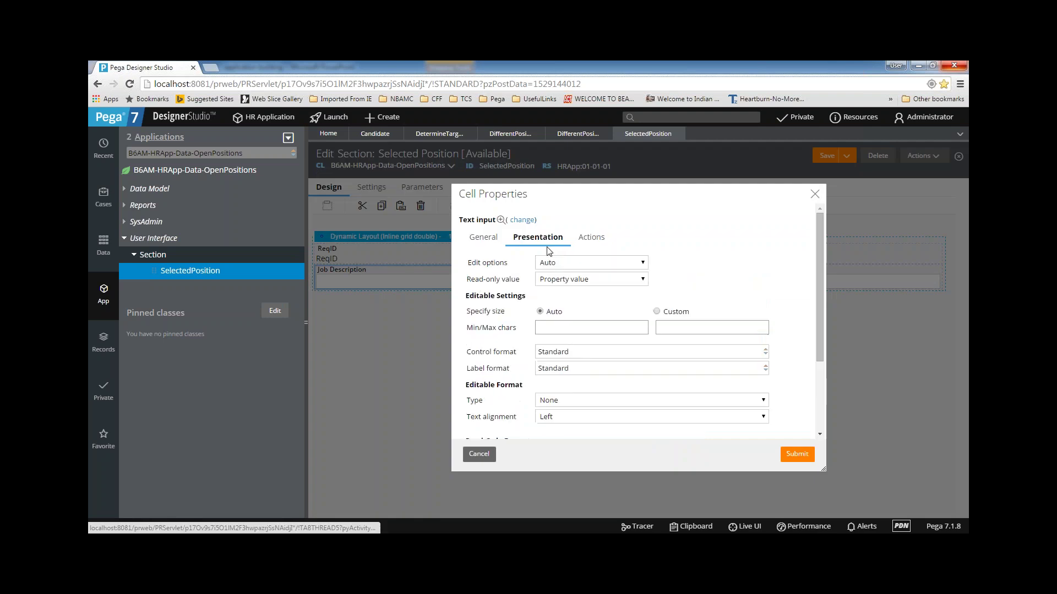
click(565, 262)
click(567, 283)
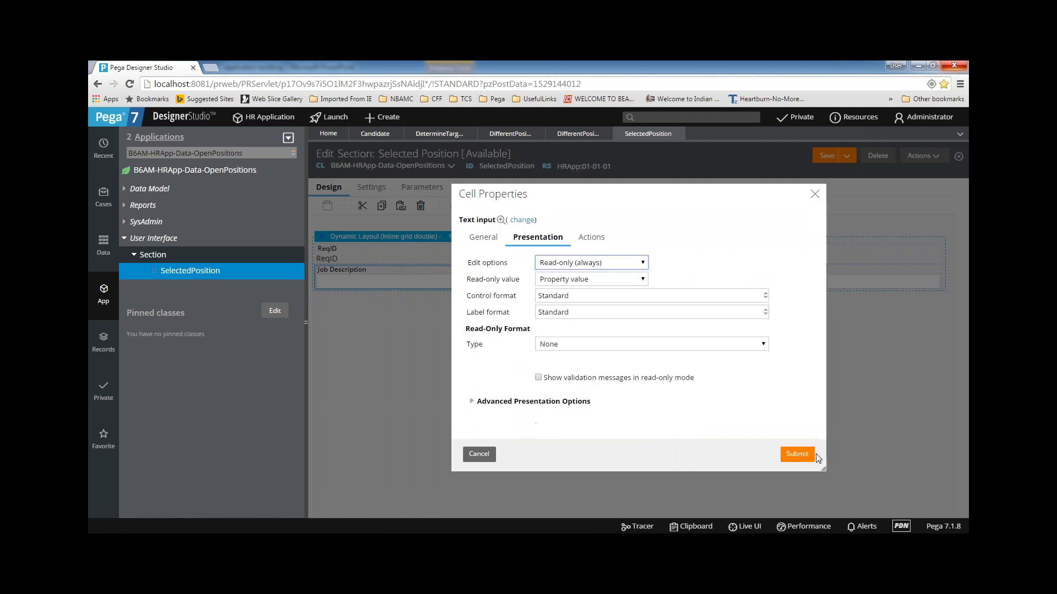
click(795, 454)
- Set the Max Sal field's edit options to Read-only (always) and save the Selected Position section
click(936, 277)
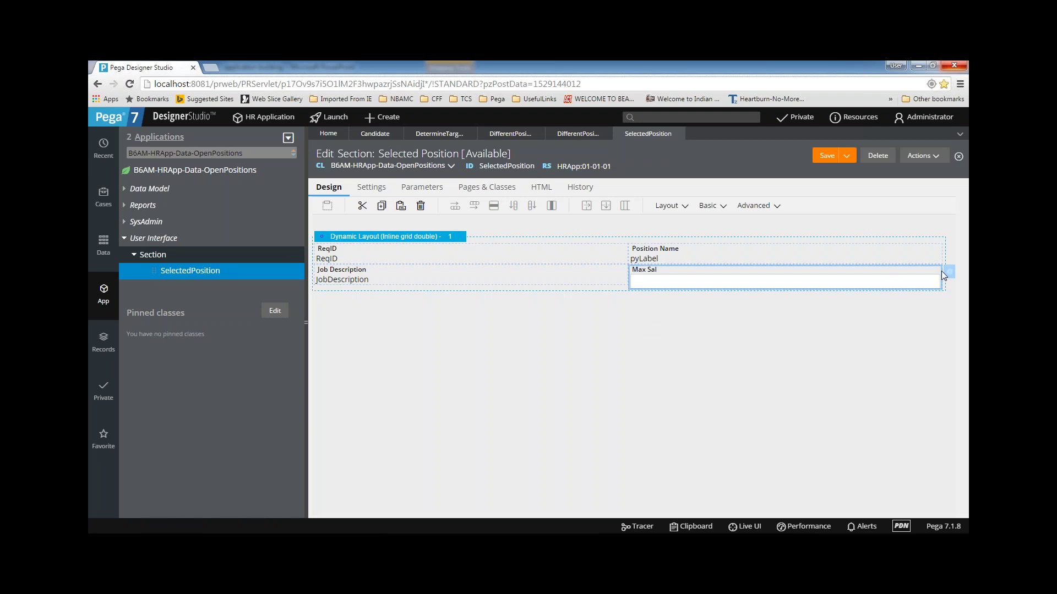
double_click(681, 278)
click(538, 237)
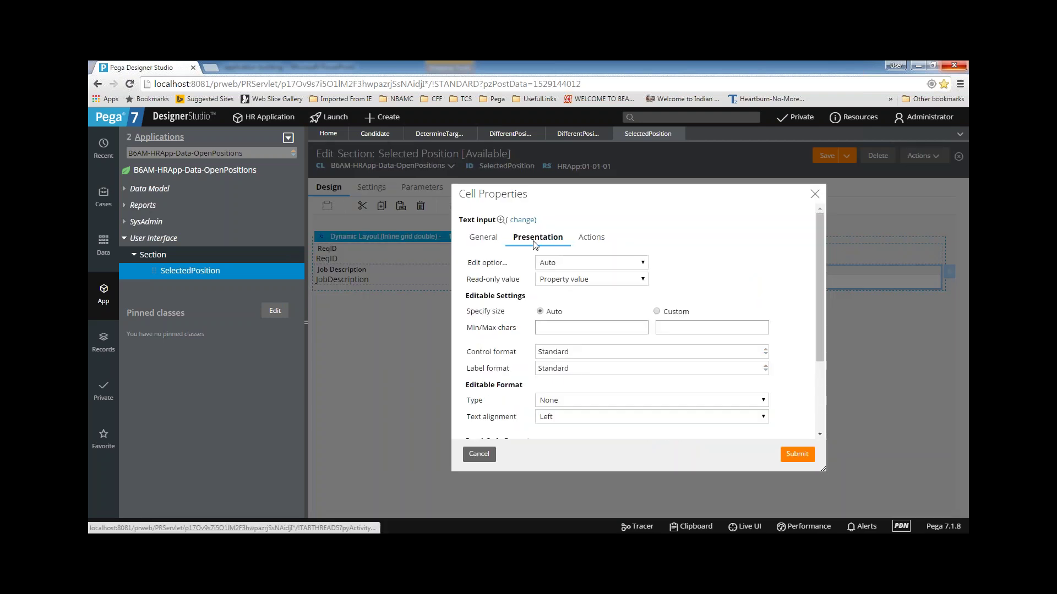
click(555, 265)
click(559, 283)
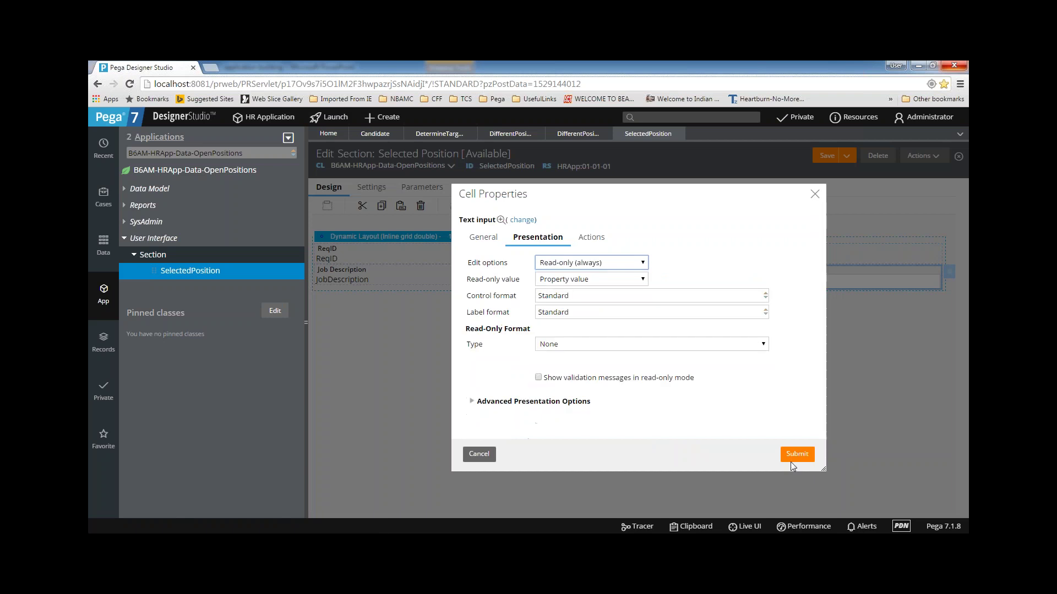
click(793, 456)
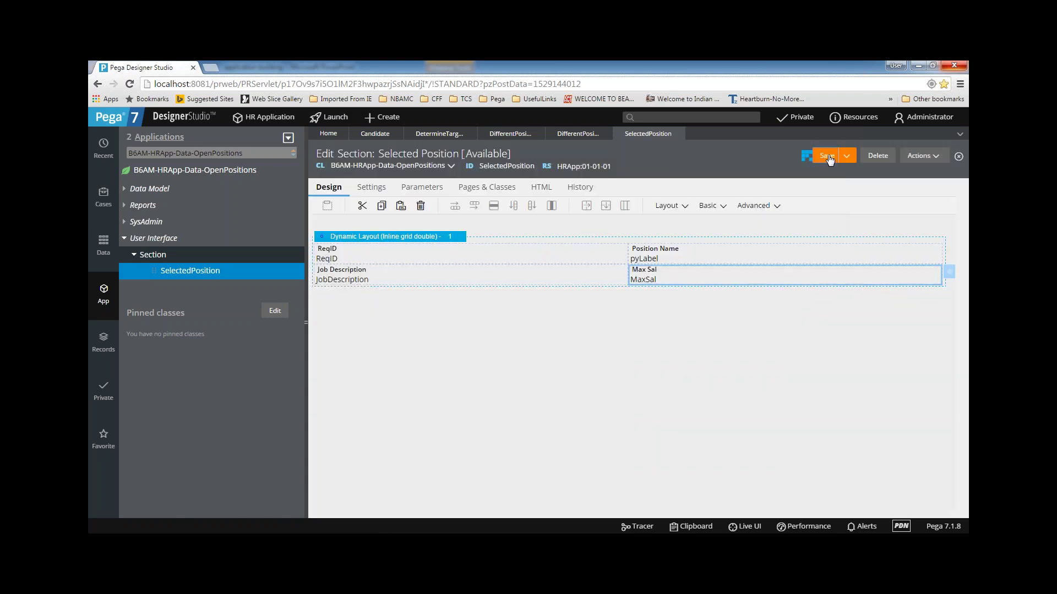
- Return to the DifferentPosition section and add a Dropdown control to its dynamic layout
click(500, 137)
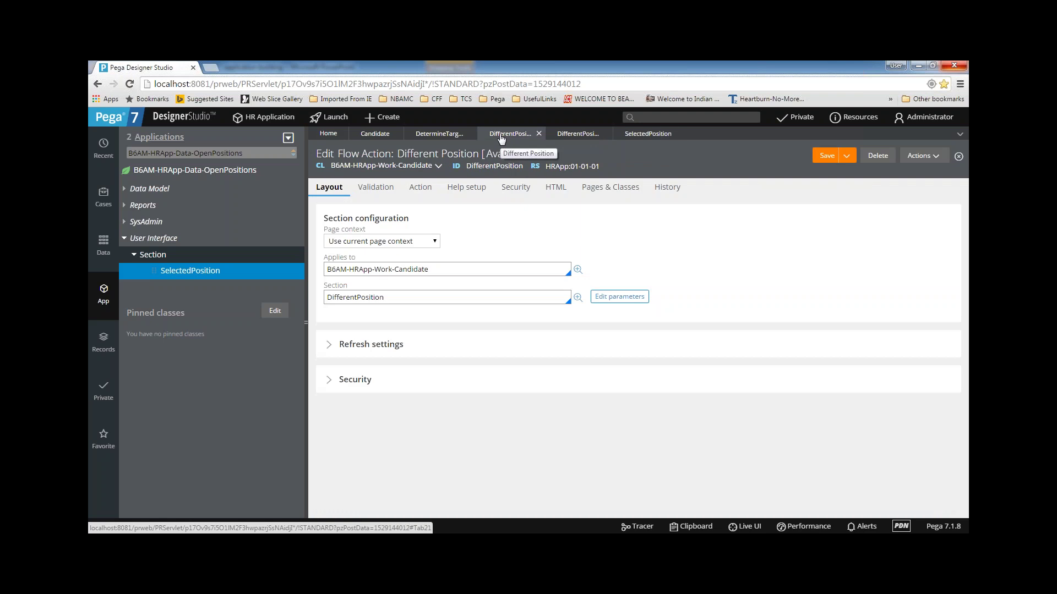
click(414, 296)
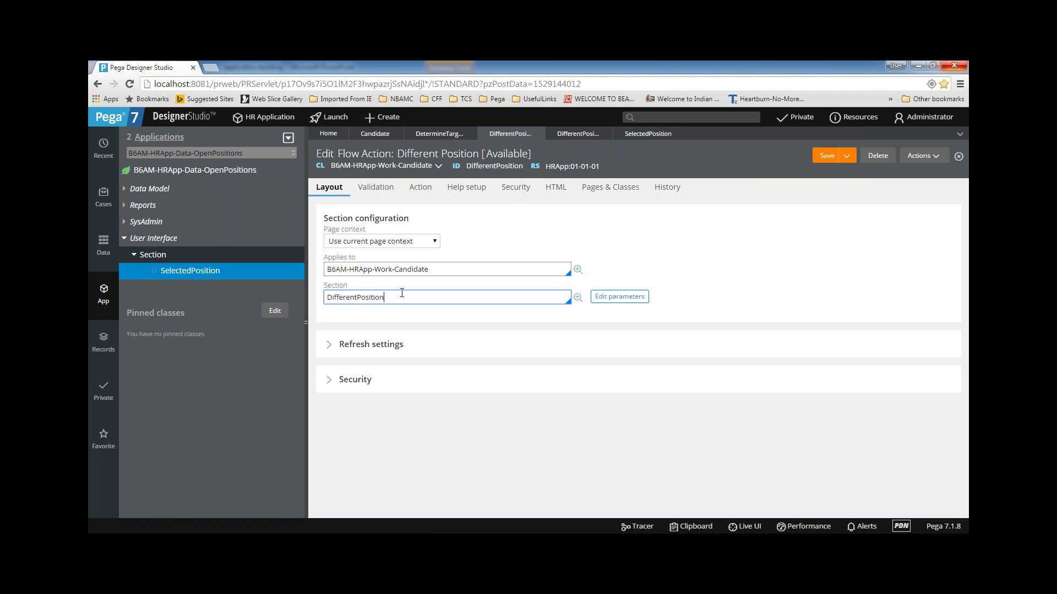
click(644, 135)
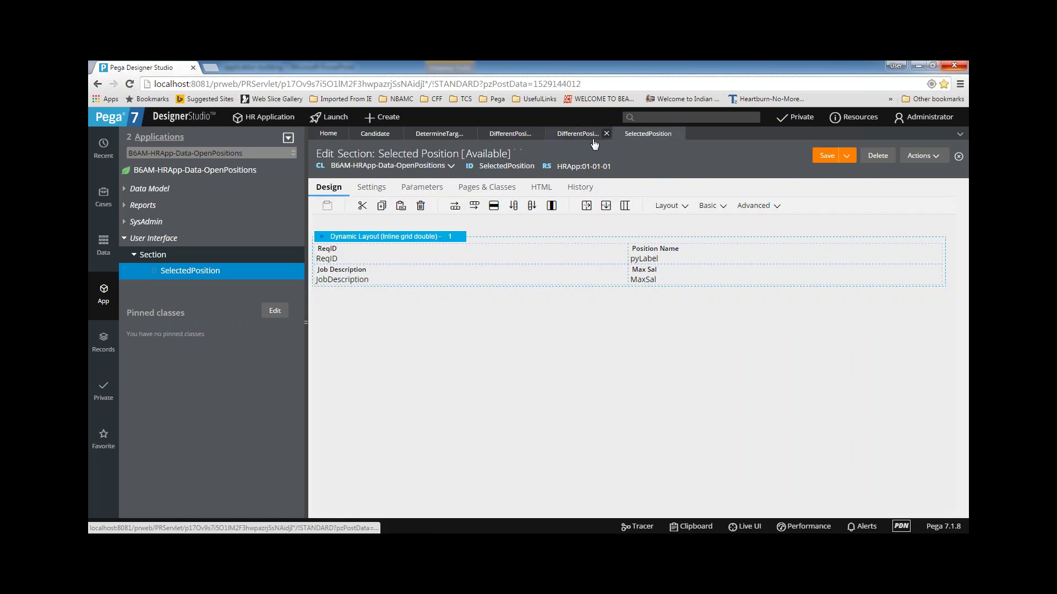
click(576, 139)
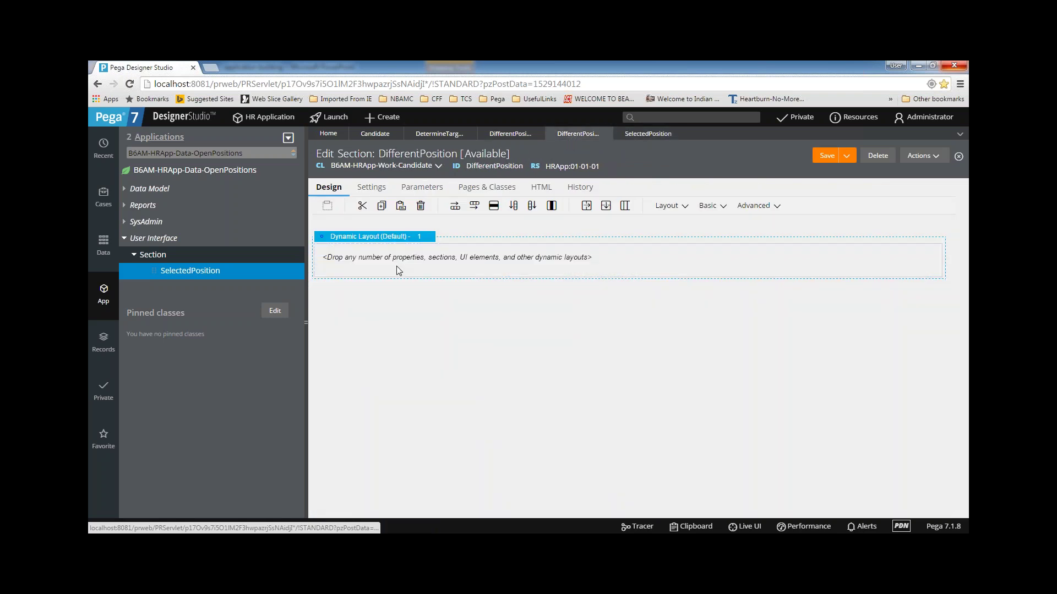
click(722, 211)
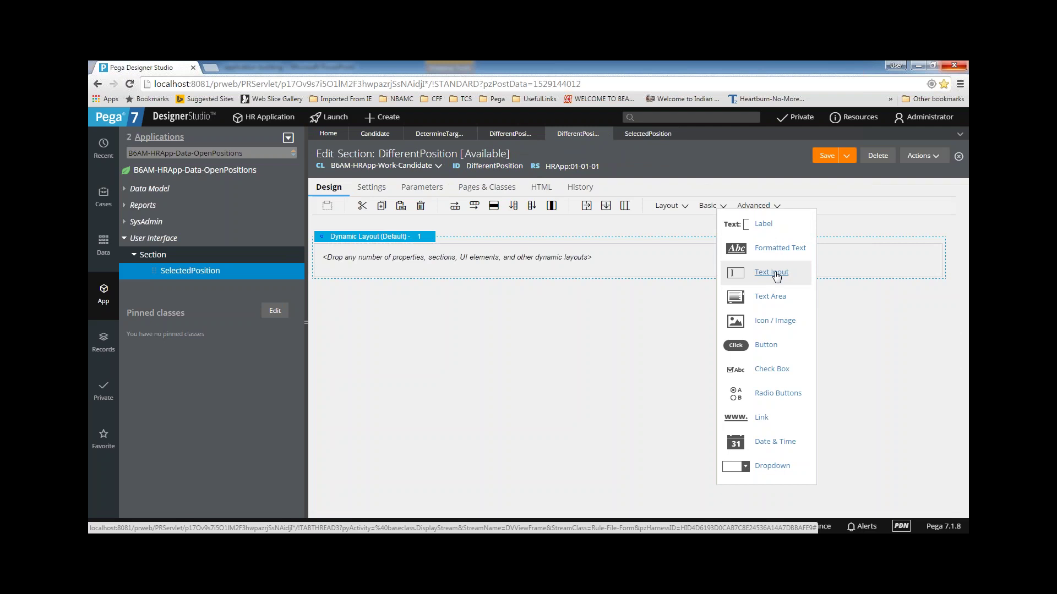
drag(771, 465, 583, 271)
click(490, 269)
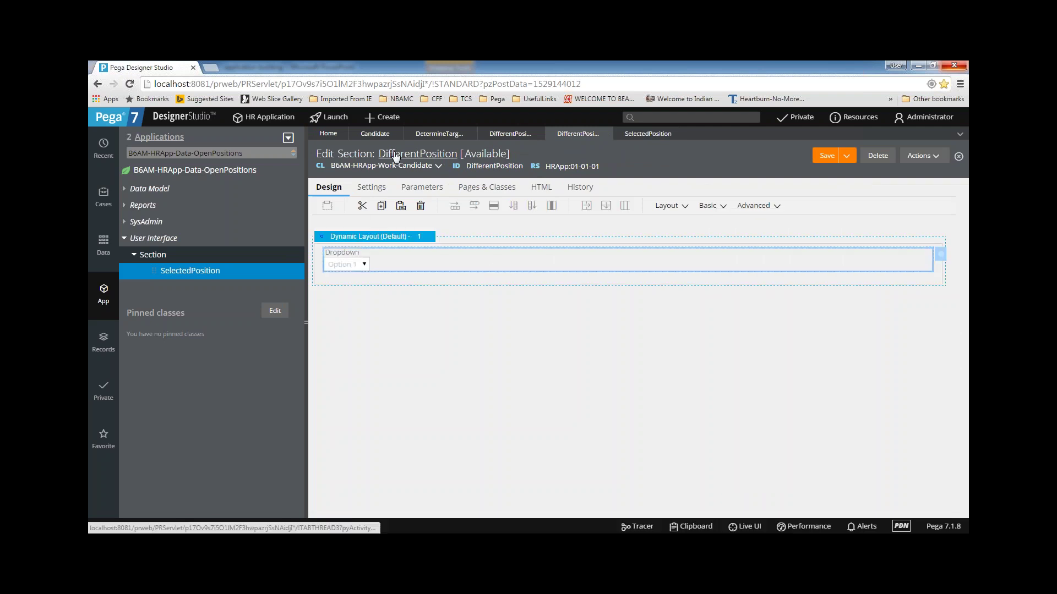
- Bind the dropdown in the DifferentPosition section to the .AppliedPositionFor property
click(940, 256)
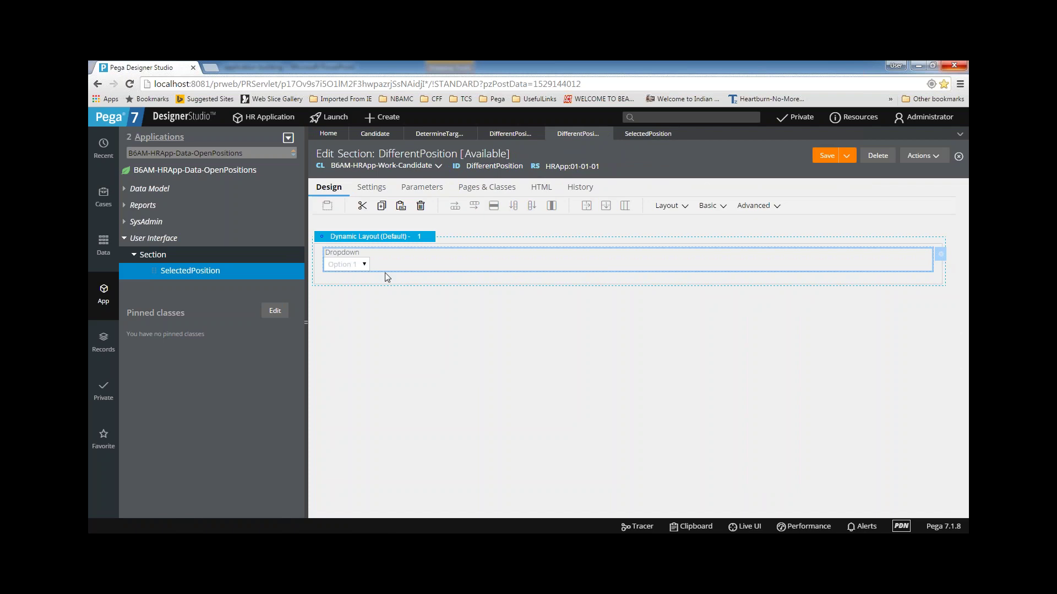
click(565, 266)
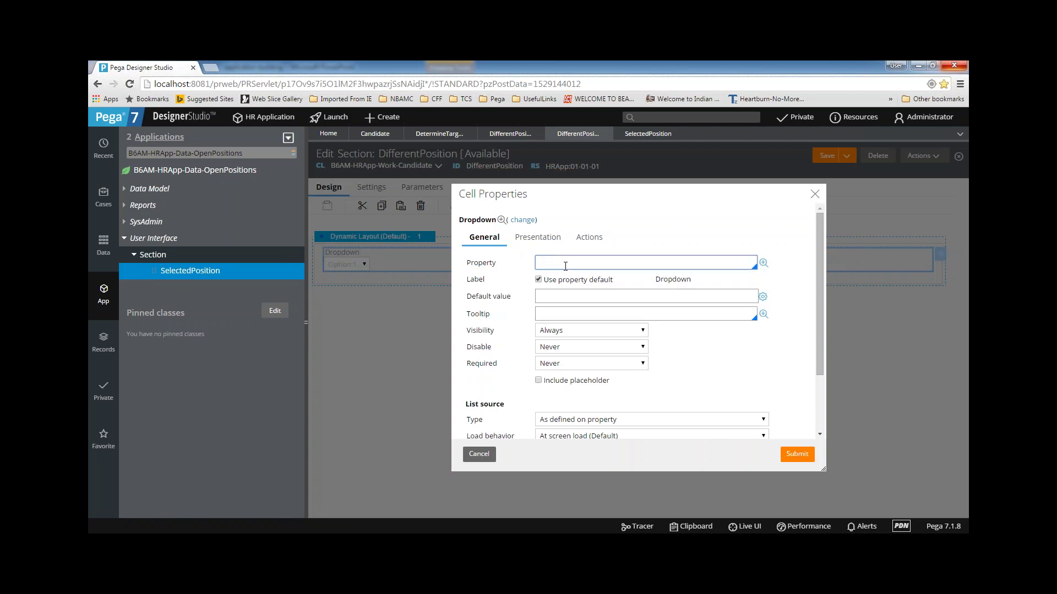
text(.)
click(566, 288)
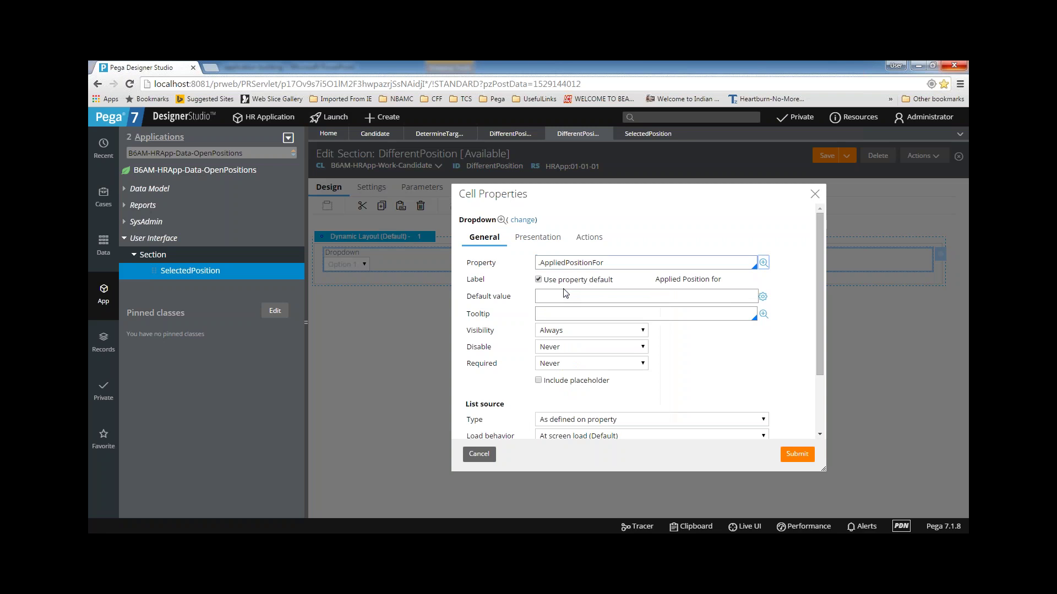
- Set the dropdown's list source type to Data page and choose D_OpenPositionsList as its data page
scroll(567, 368, down, 1)
click(596, 364)
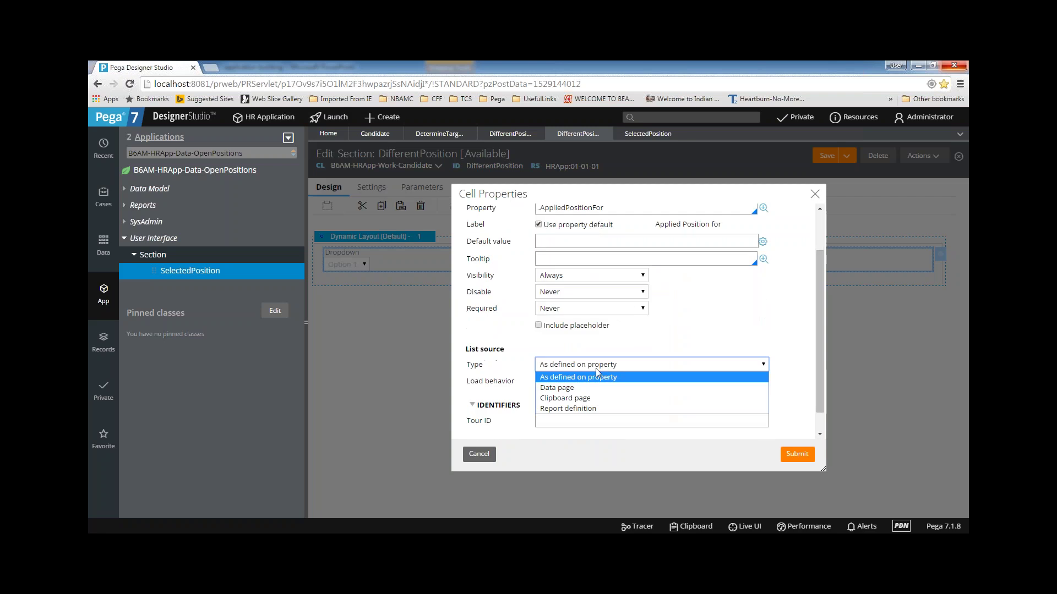
click(595, 386)
scroll(485, 381, down, 1)
click(553, 328)
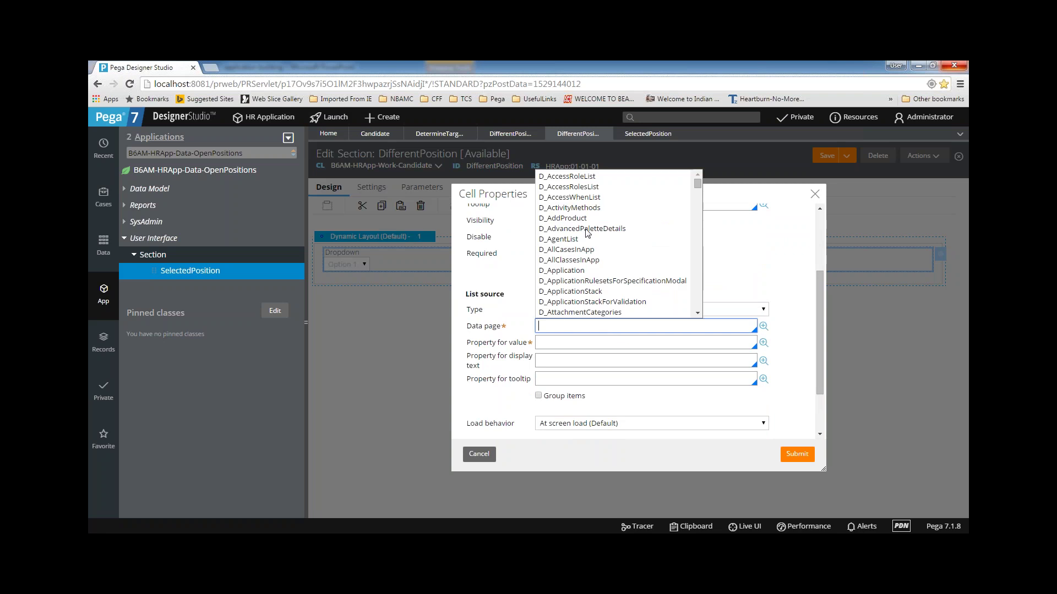
scroll(606, 253, down, 1)
scroll(617, 259, up, 1)
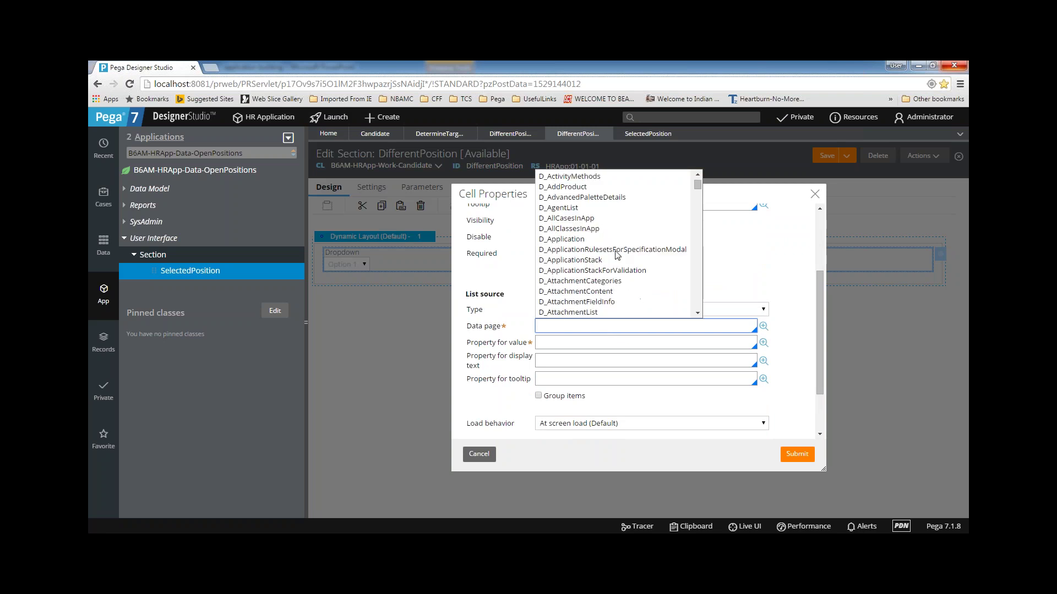
scroll(617, 255, down, 1)
scroll(611, 275, up, 2)
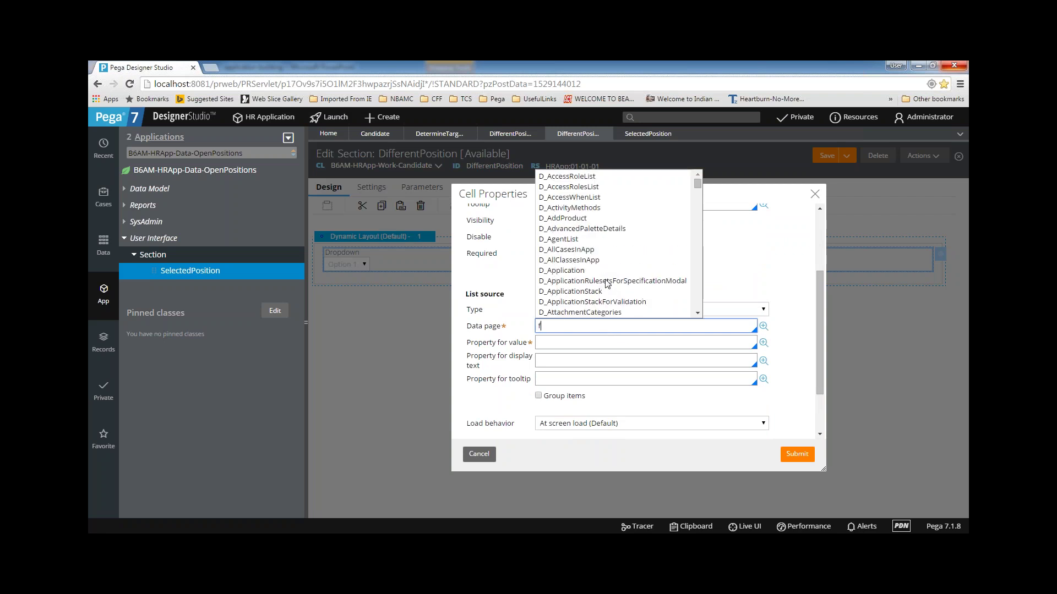
text(op)
key(Home)
key(Delete)
key(Delete)
text(D)
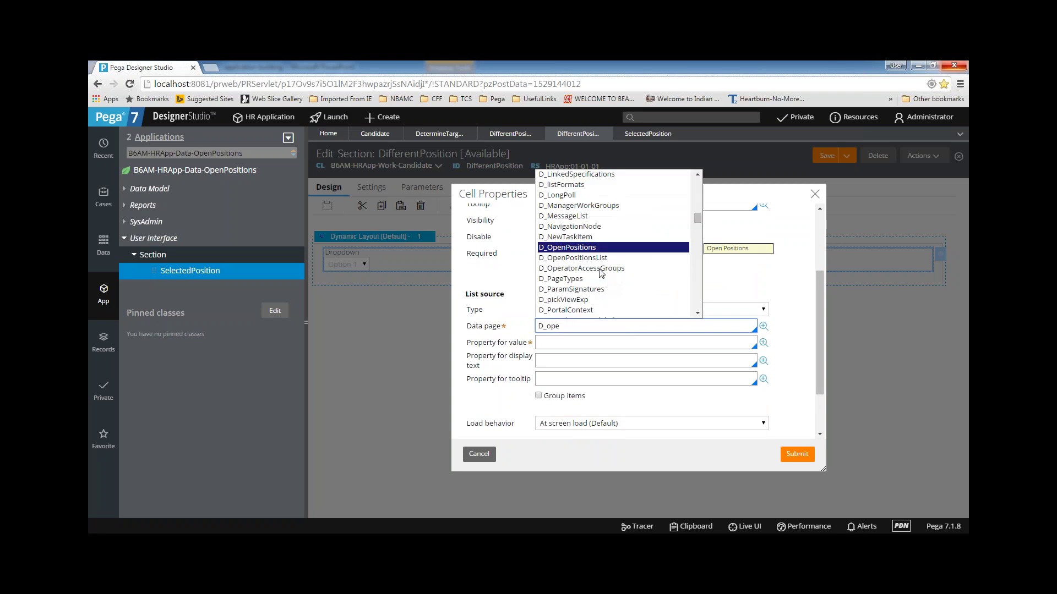
click(594, 262)
- Set the dropdown's property for value to .ReqID and its property for display text to .pyLabel, and submit the cell properties
click(563, 343)
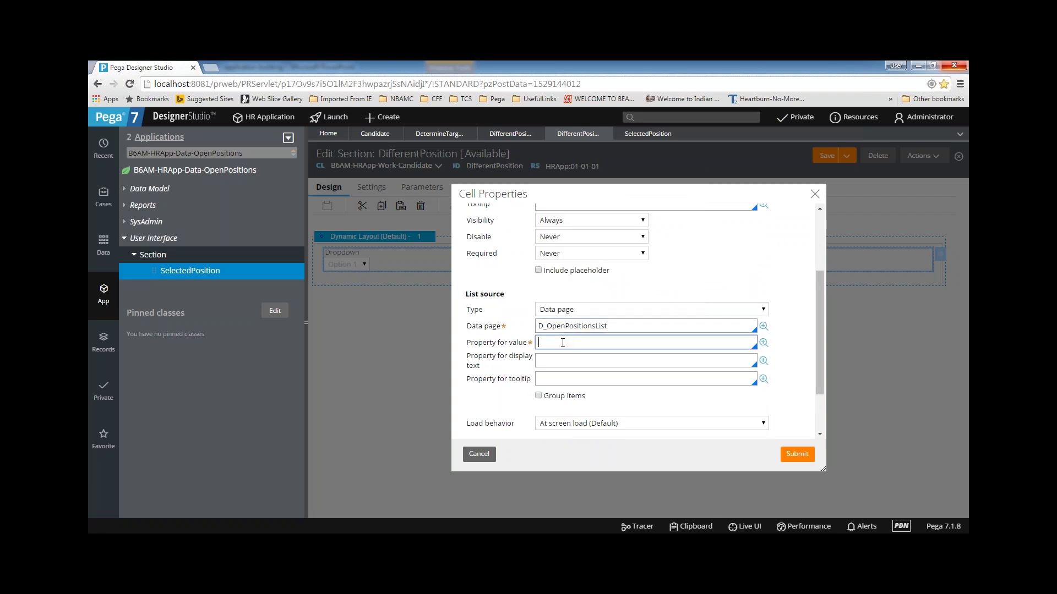
text(.RE)
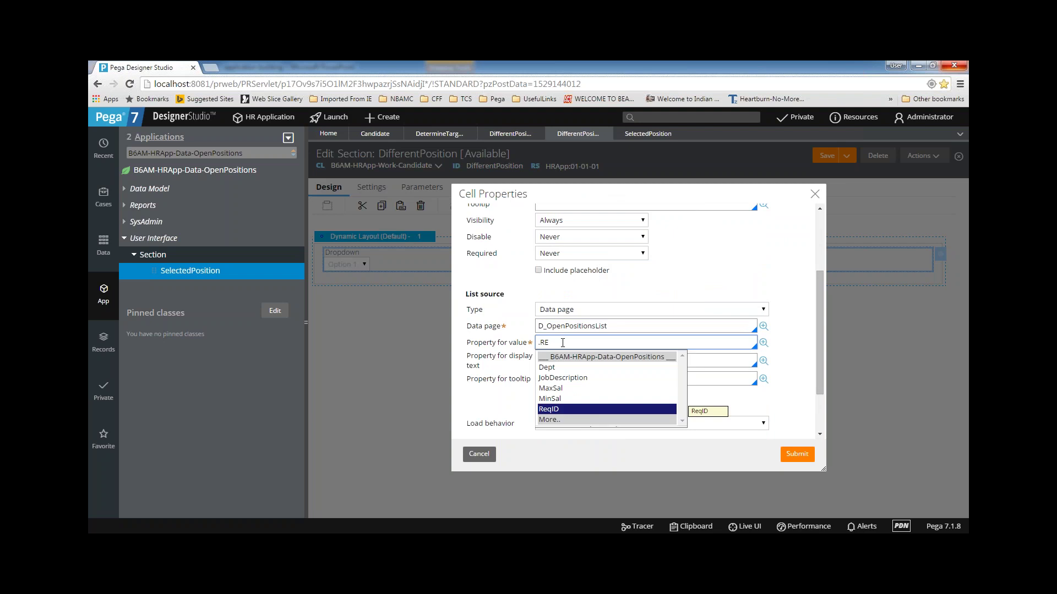
click(557, 411)
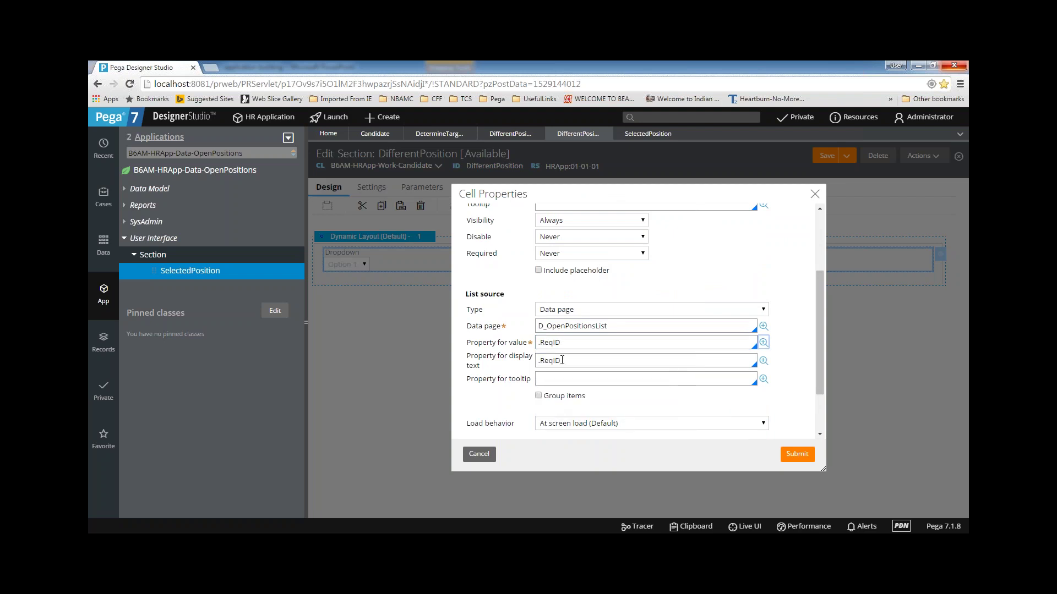
drag(562, 361, 494, 362)
text(.pyLabe)
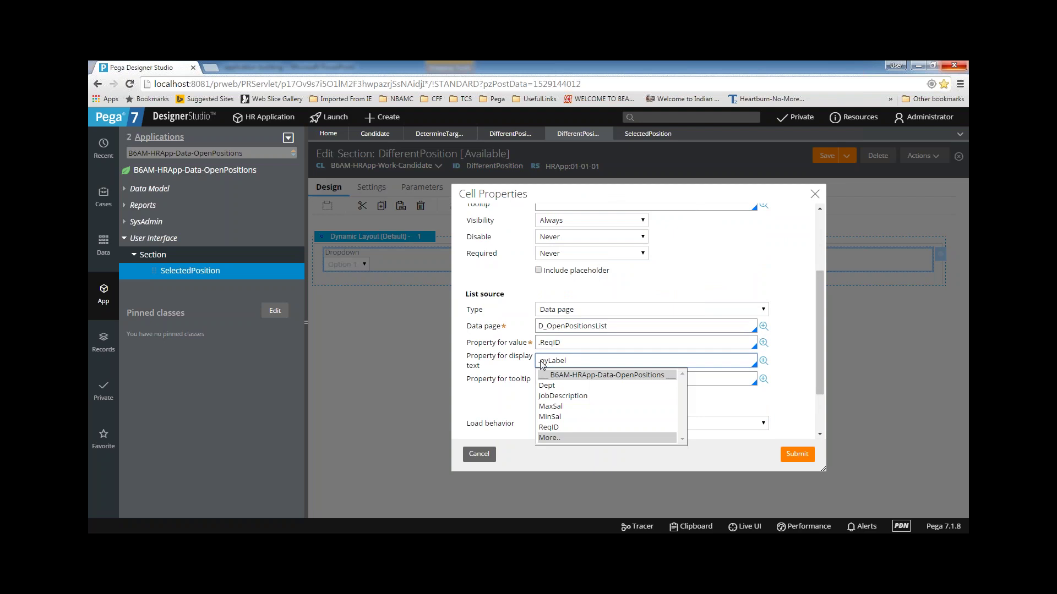
text(l)
click(746, 403)
click(796, 459)
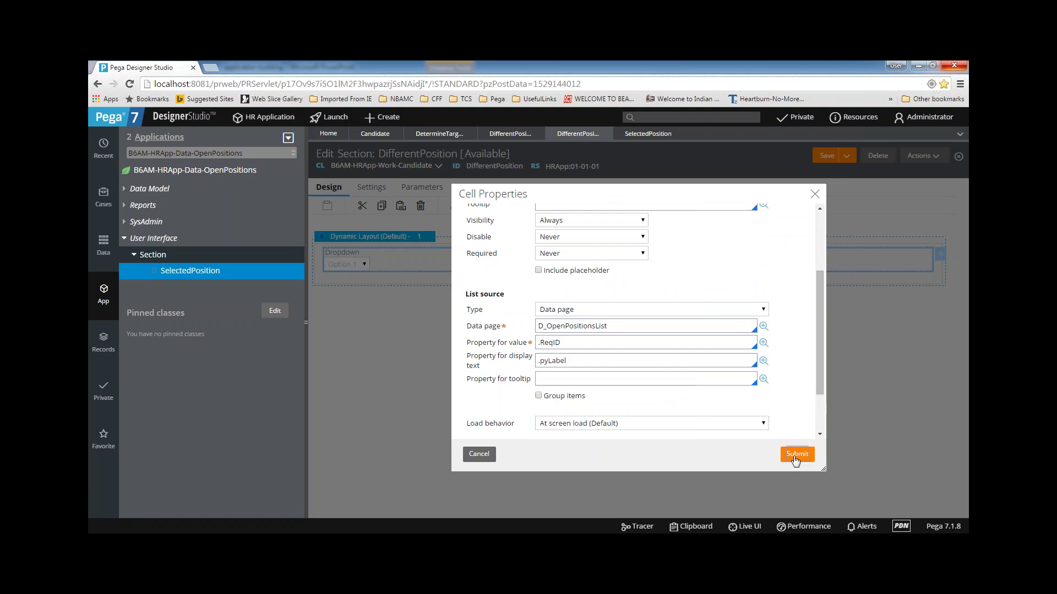
- Add a section include below the dynamic layout, using a data page as page context and B6AM-HRApp-Data-OpenPositions as its class
click(686, 207)
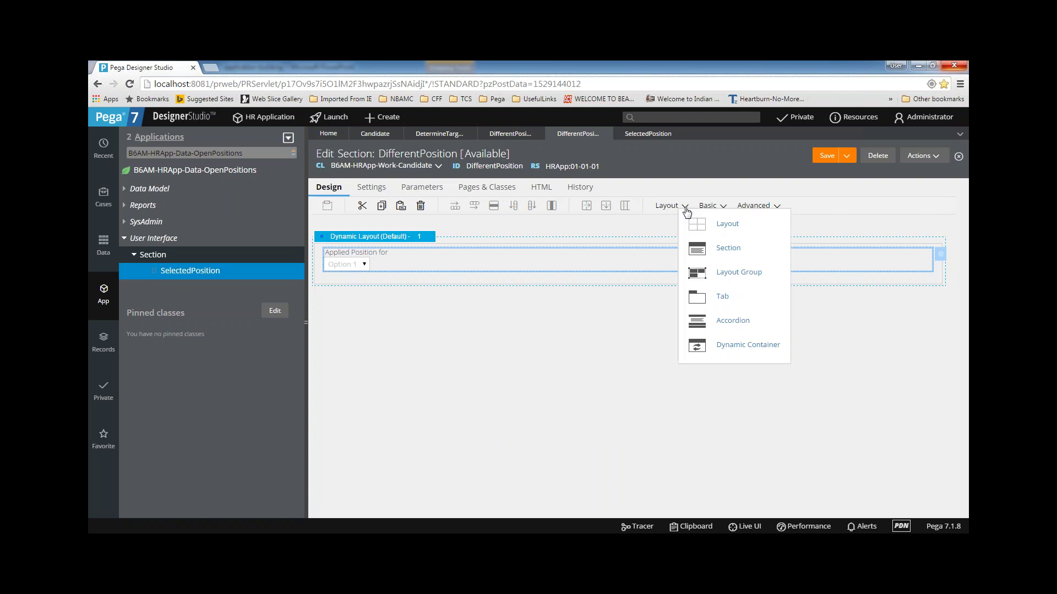
drag(720, 248, 371, 318)
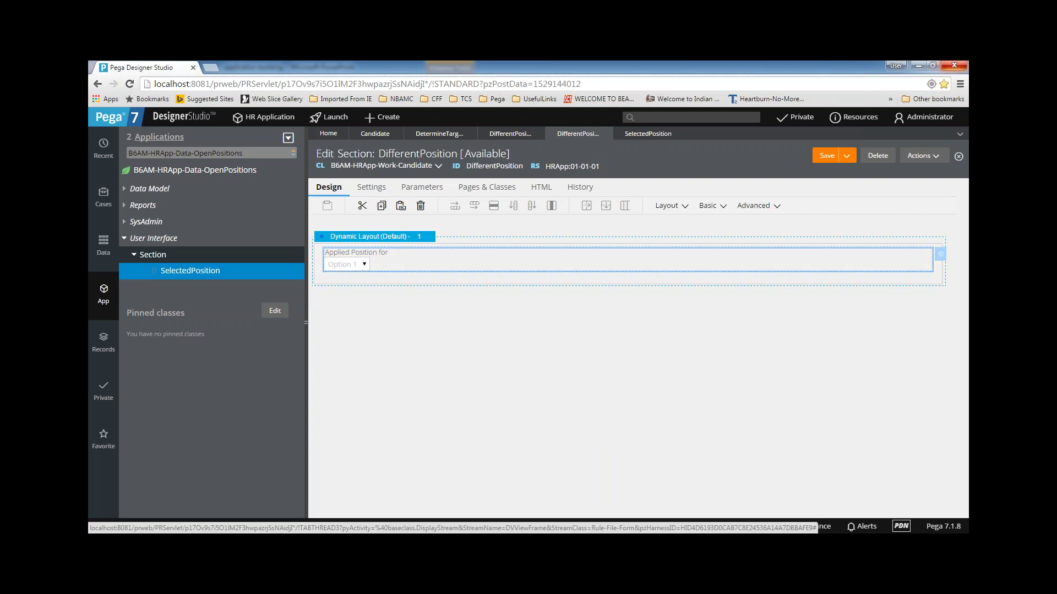
click(629, 313)
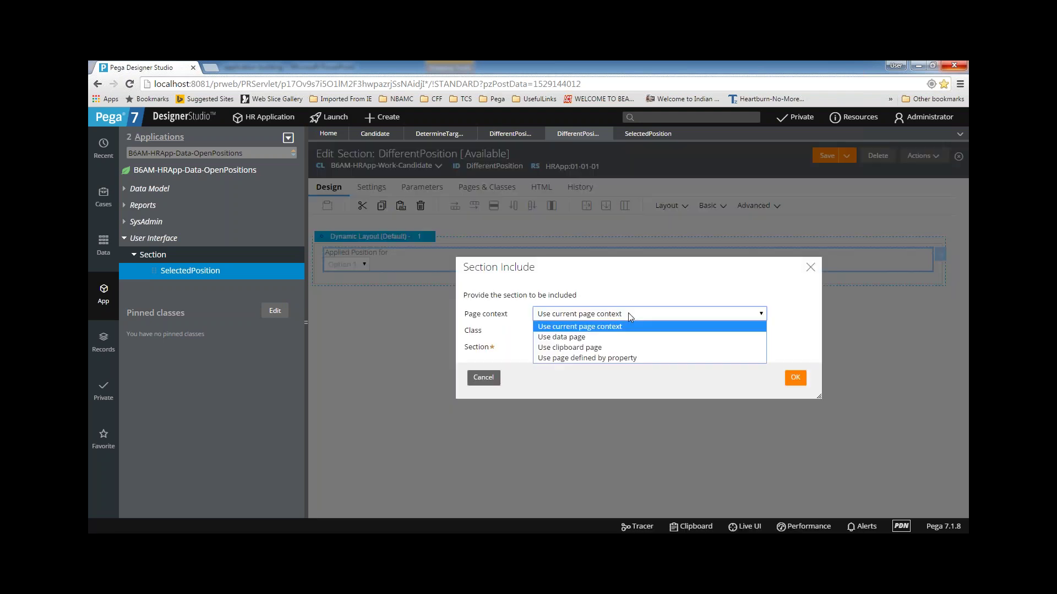
click(567, 337)
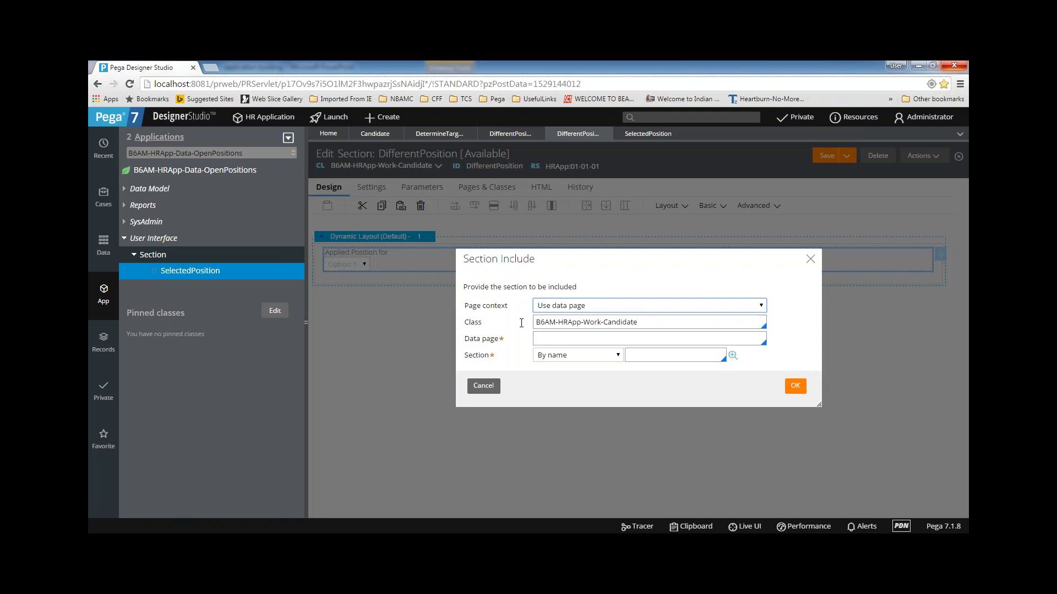
drag(535, 322, 638, 323)
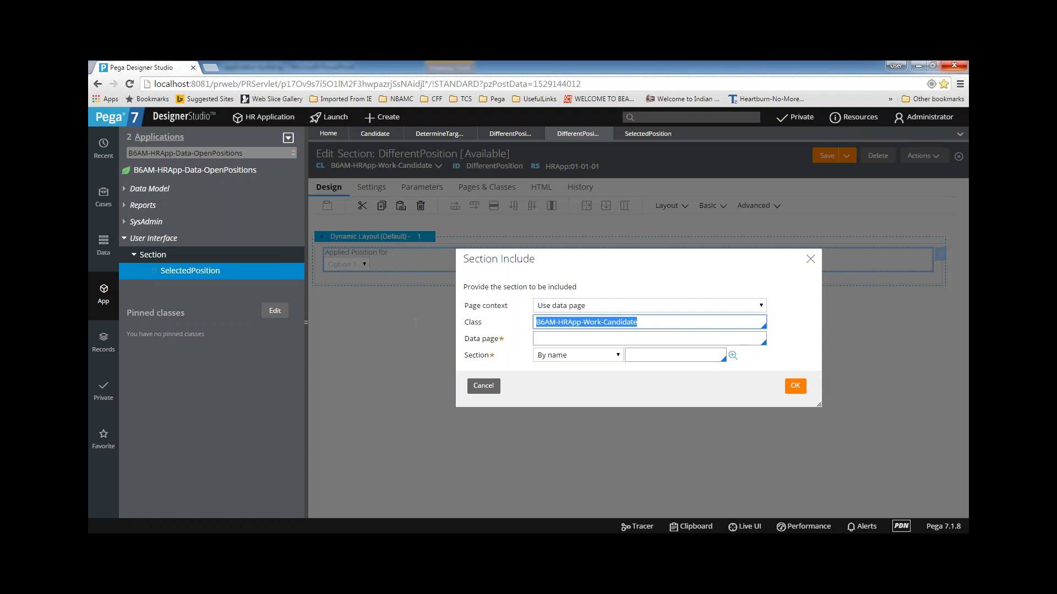
key(BackSpace)
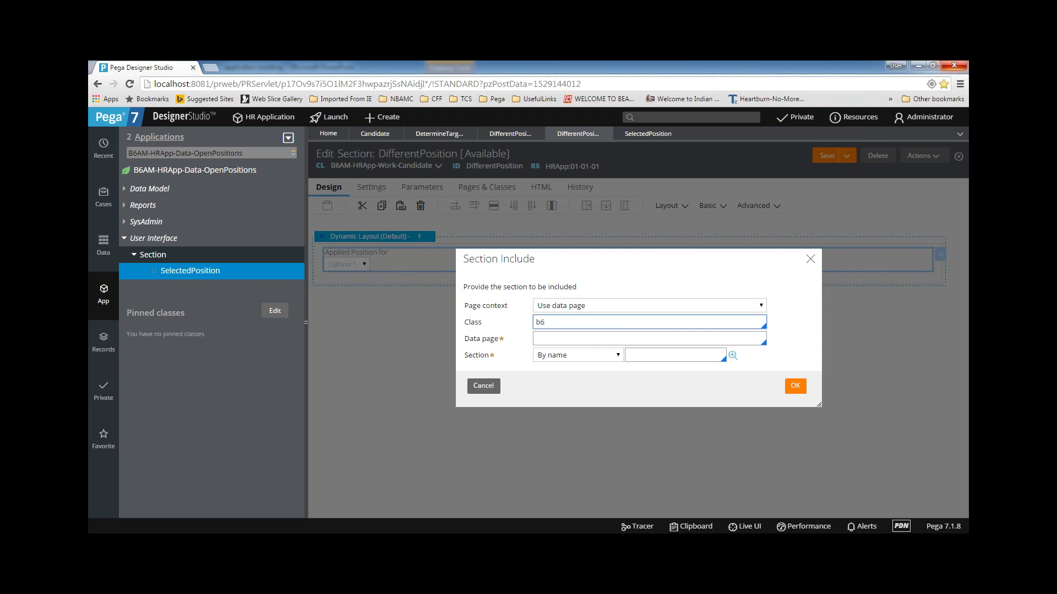
text(m-)
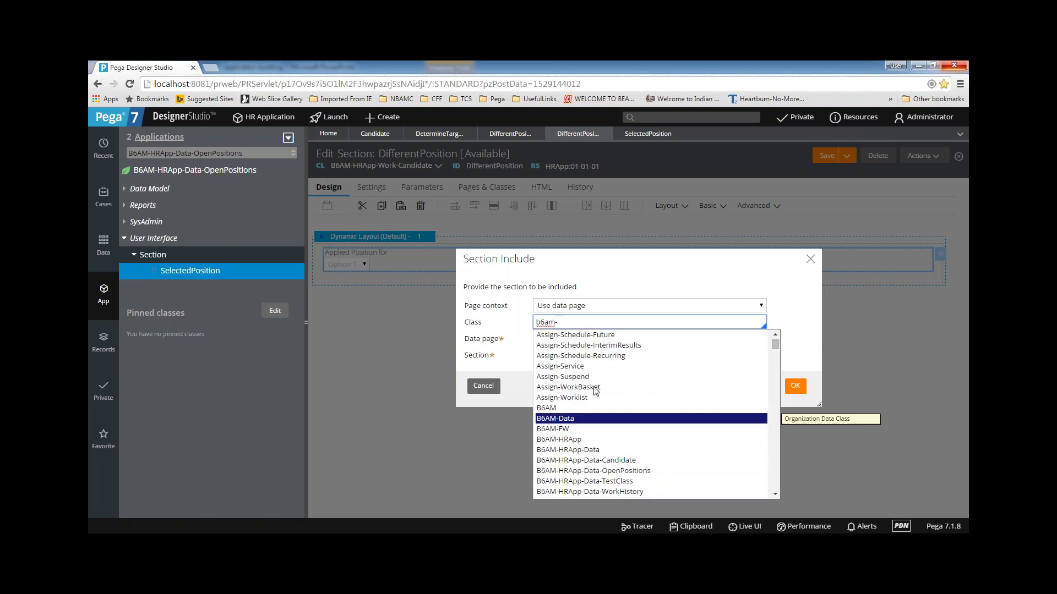
click(621, 470)
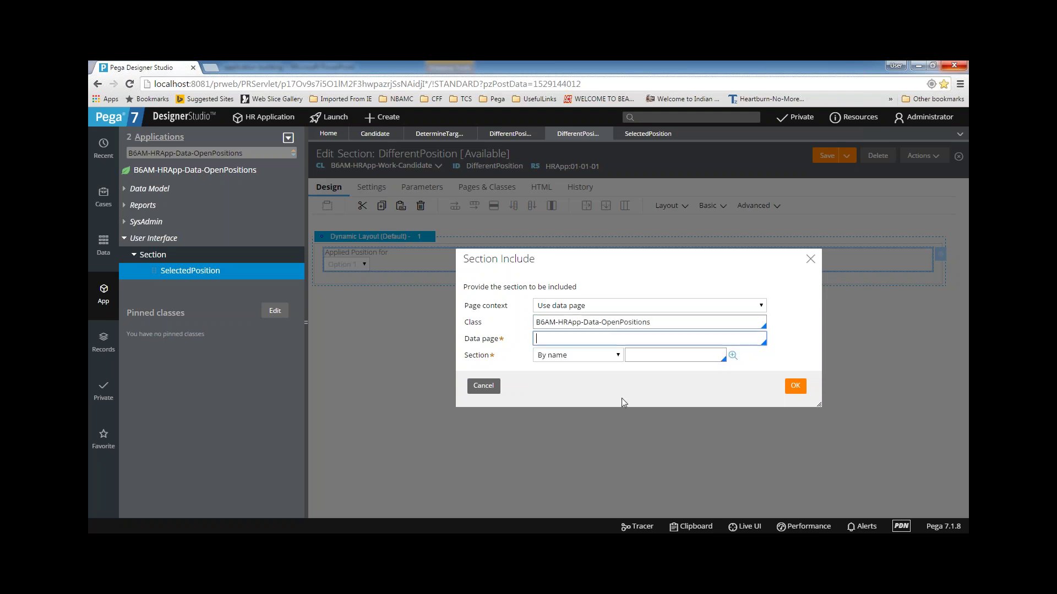
- Include the SelectedPosition section with data page D_OpenPositions, passing .AppliedPositionFor as the ReqID parameter
click(565, 339)
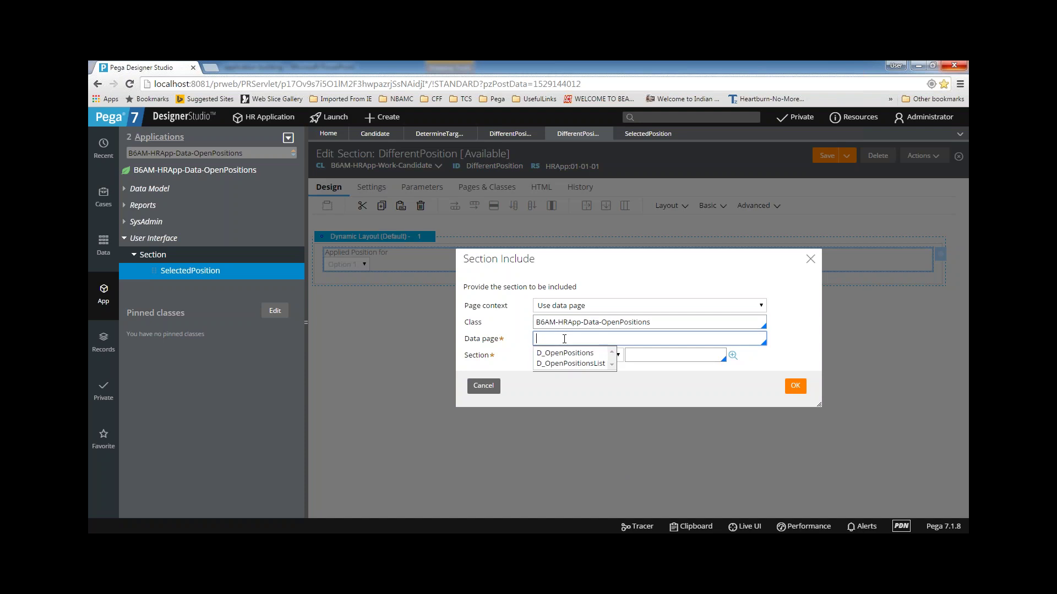
click(593, 354)
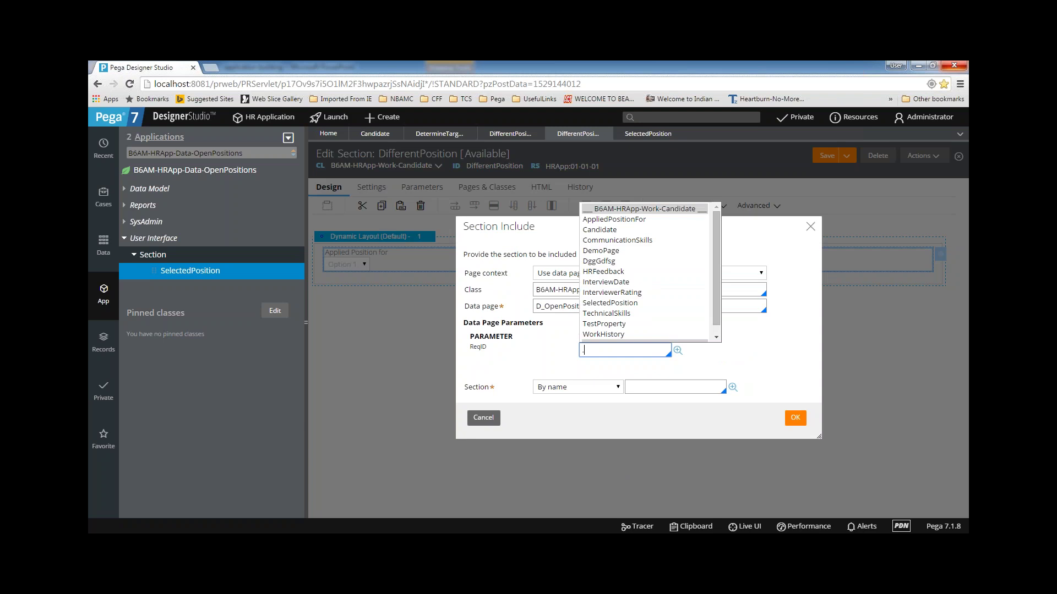
click(610, 219)
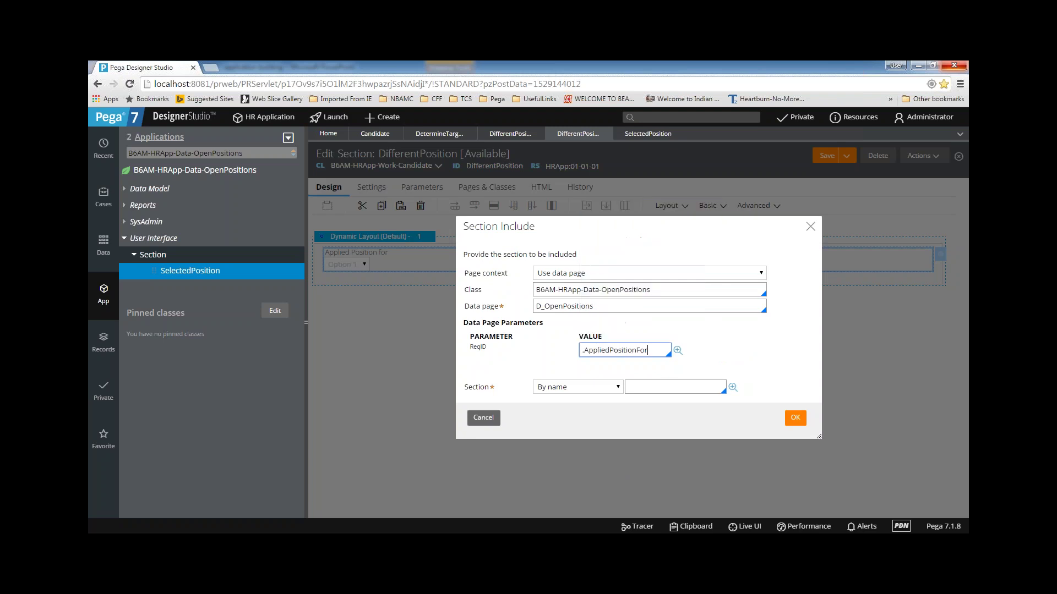
click(644, 387)
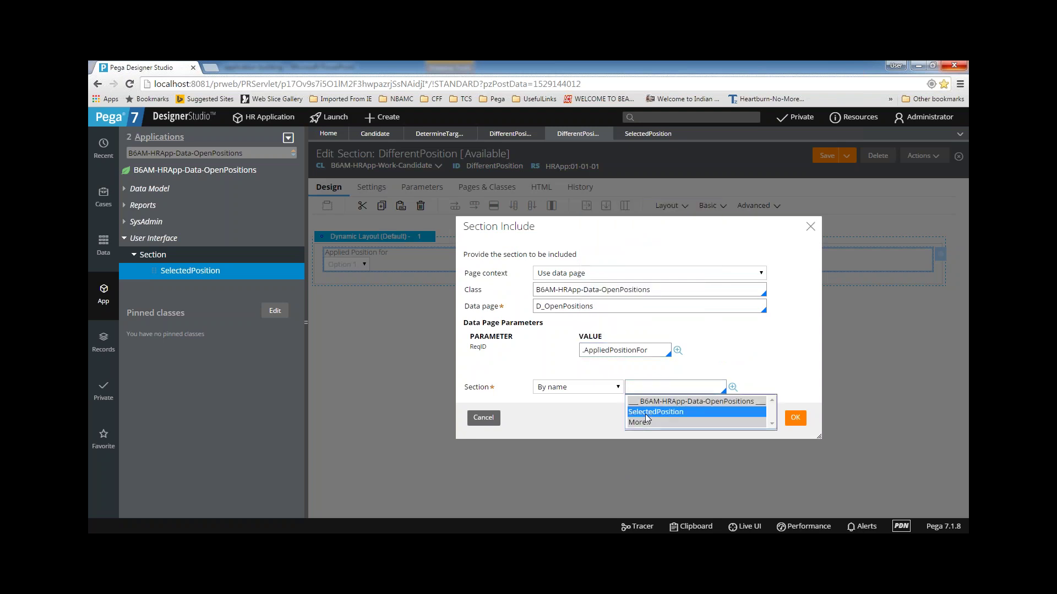
click(646, 412)
click(795, 418)
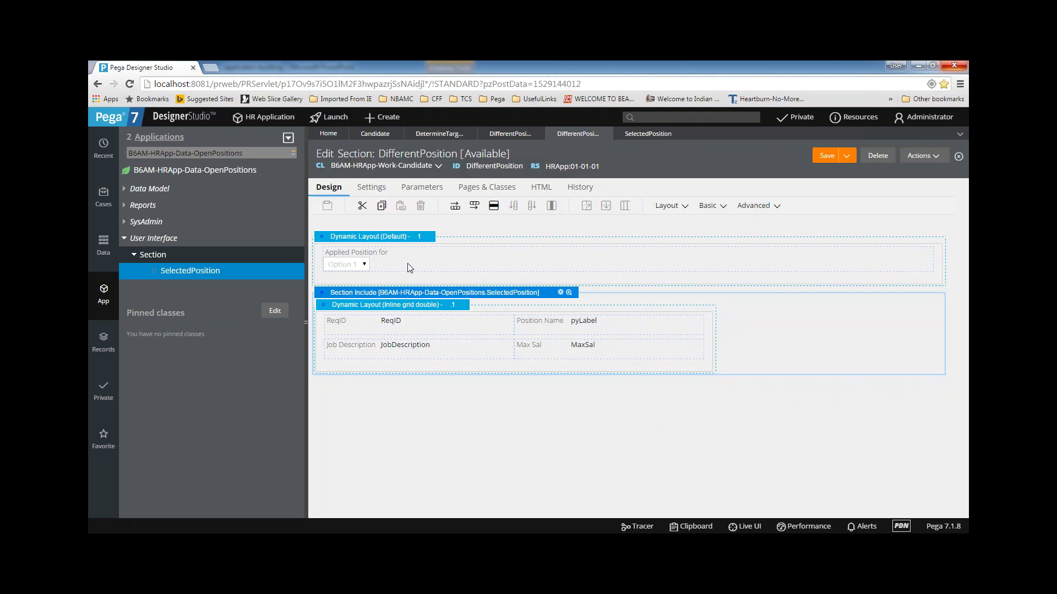
- Create an action set on the Applied Position for dropdown and give it a Change event
click(407, 263)
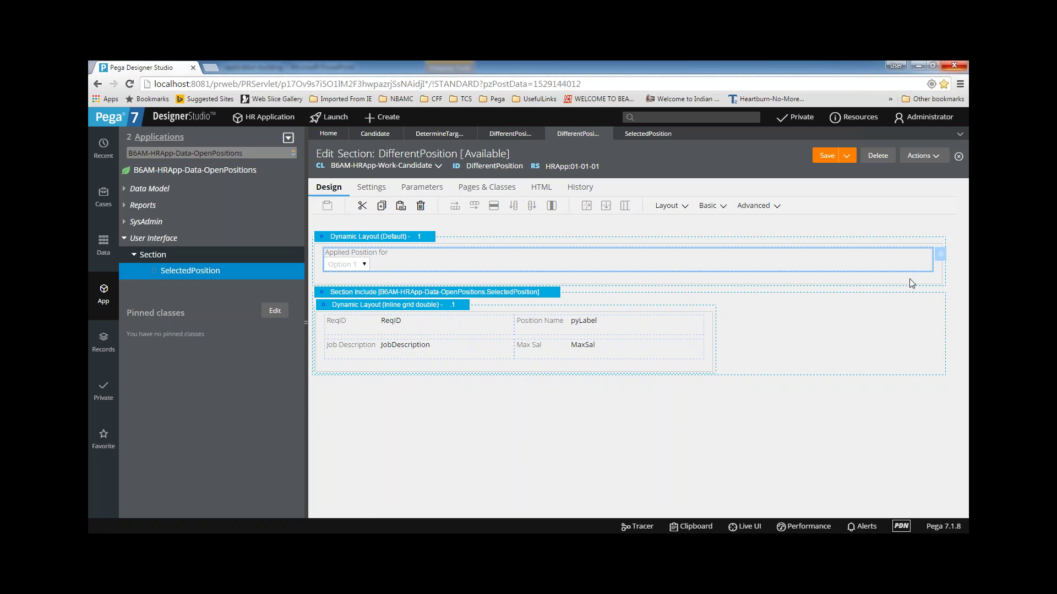
double_click(390, 274)
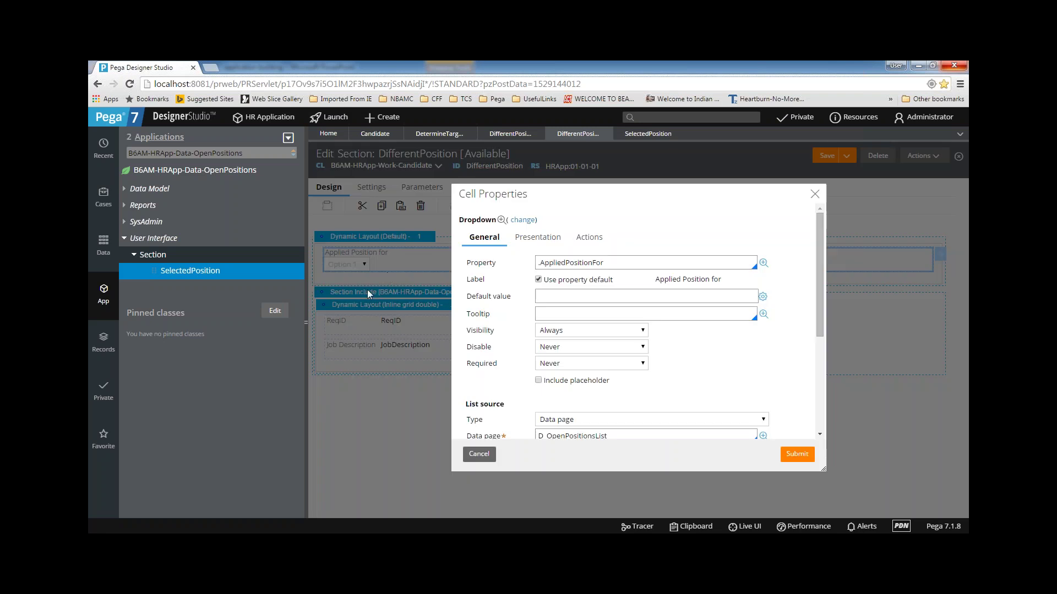
click(600, 244)
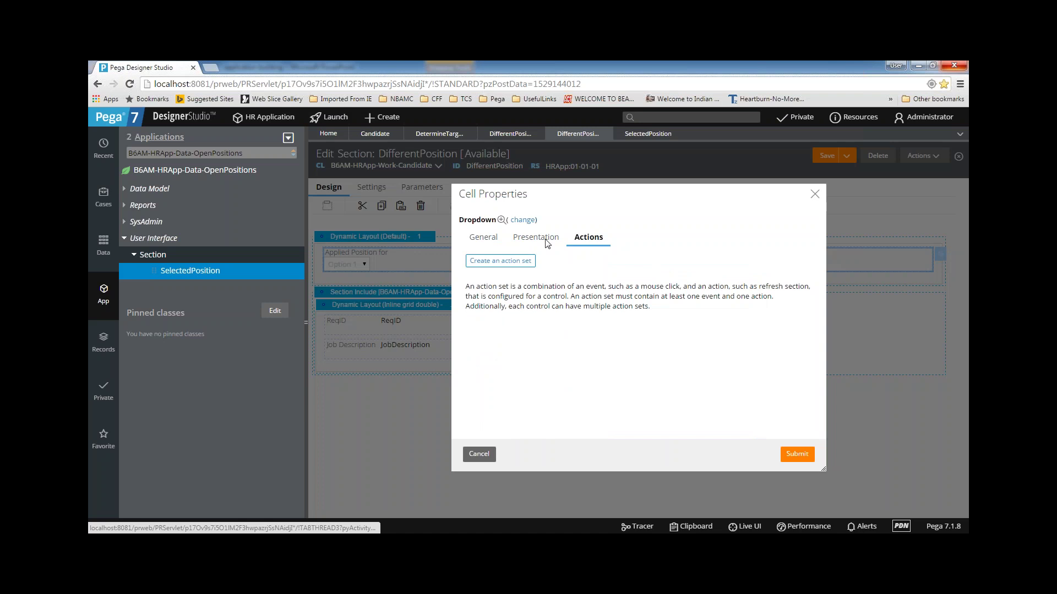
click(499, 268)
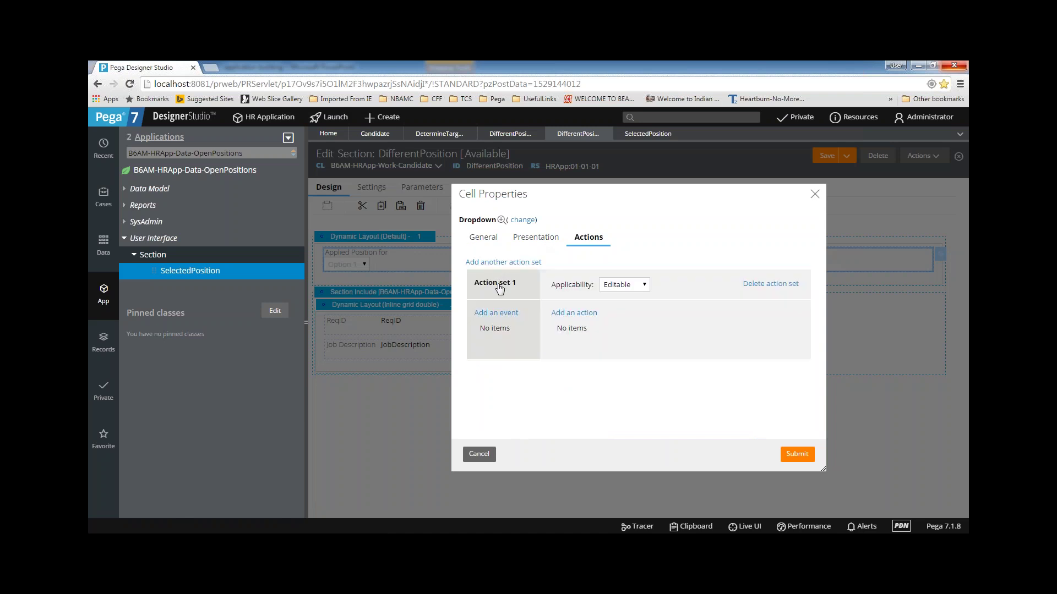
click(496, 313)
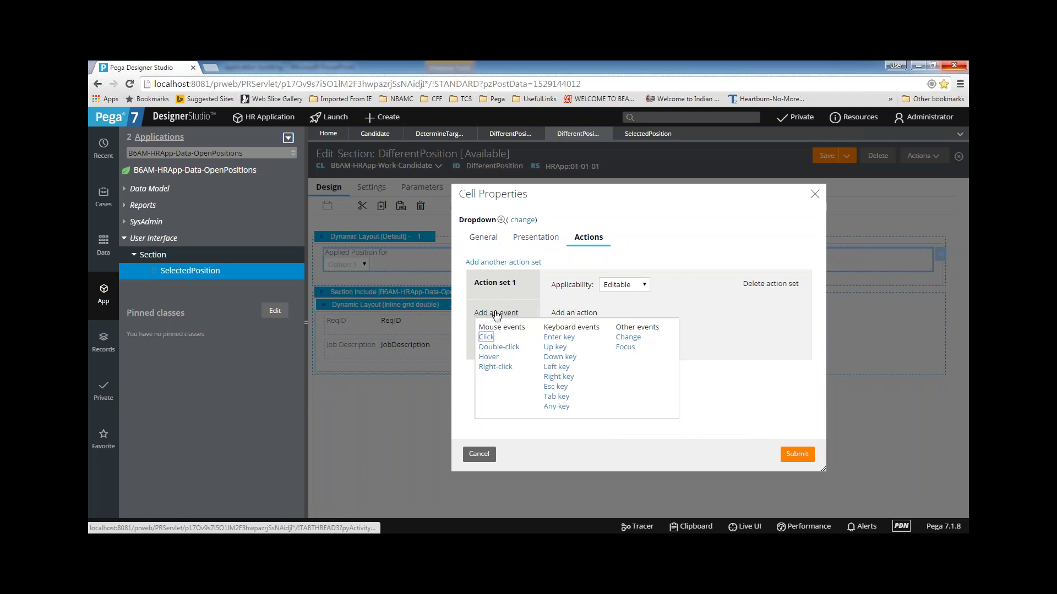
click(627, 339)
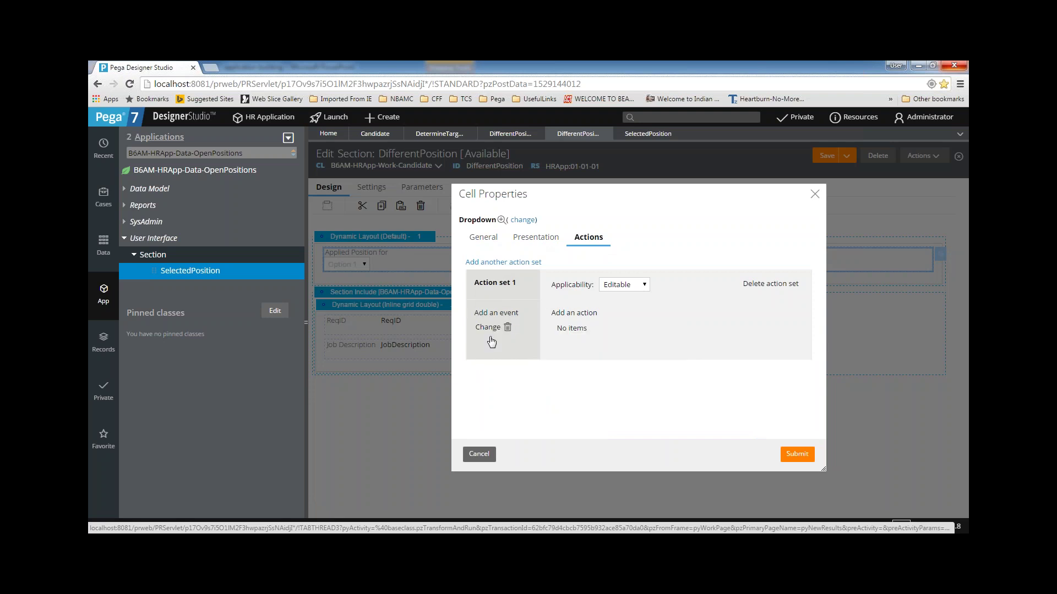
- Add Post value and Refresh-This section actions to the Change event, submit the cell properties and save the DifferentPosition section
click(585, 314)
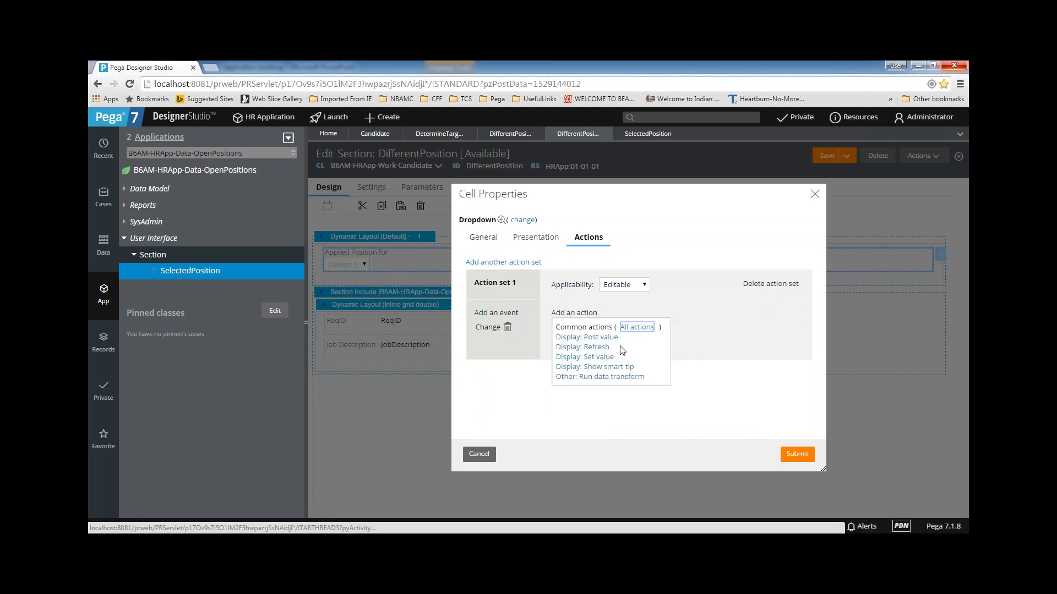
click(597, 337)
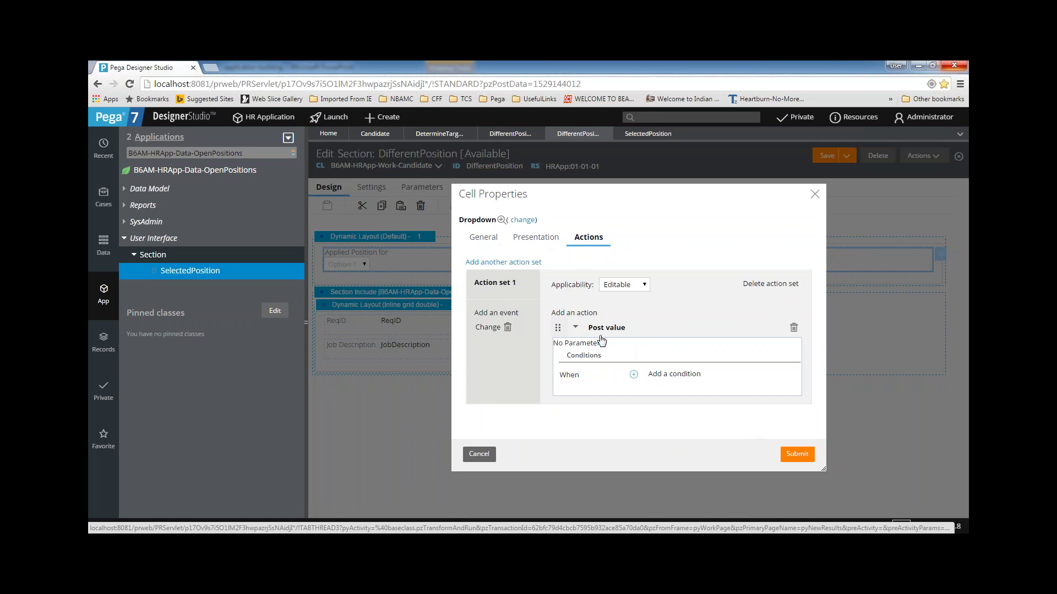
click(582, 314)
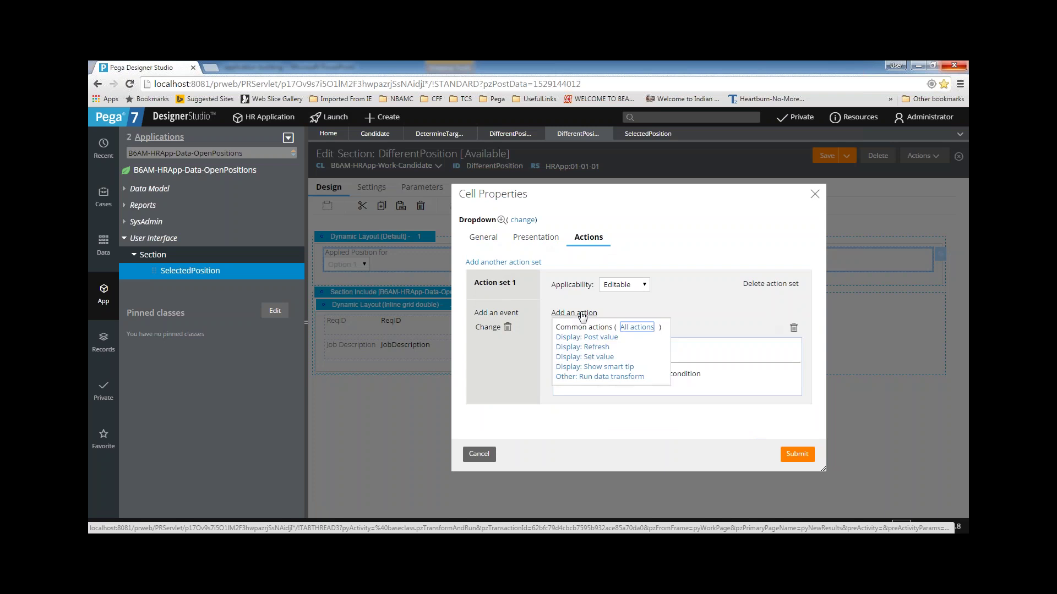
click(587, 348)
click(578, 328)
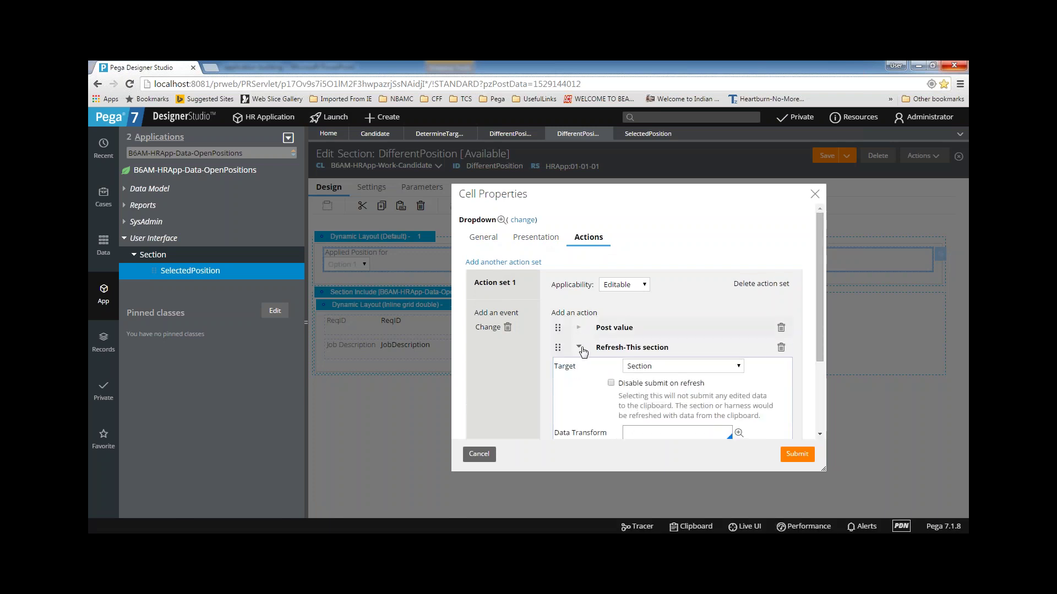
click(581, 348)
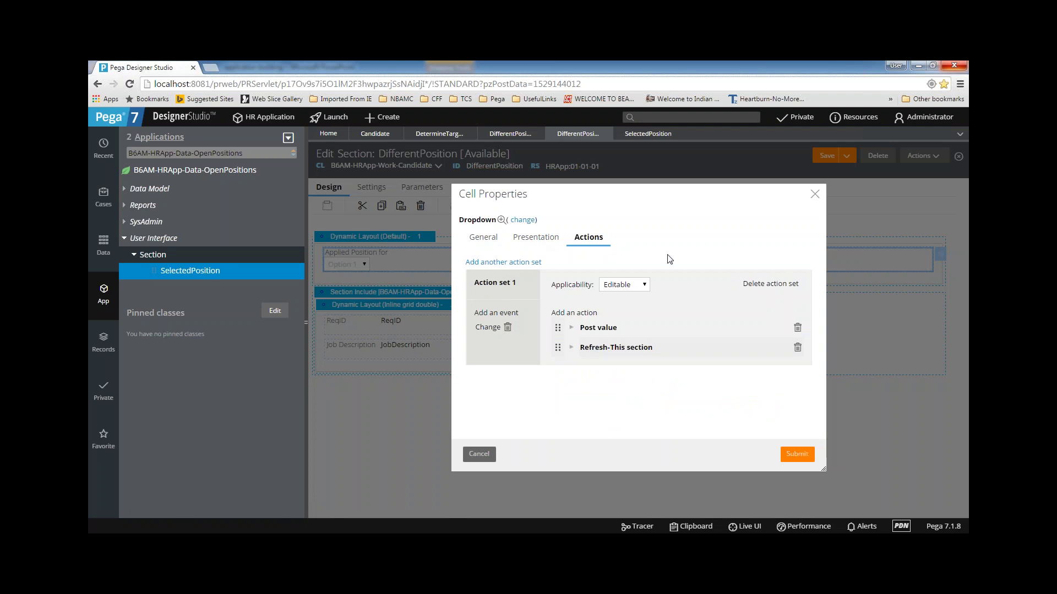
click(797, 454)
click(834, 160)
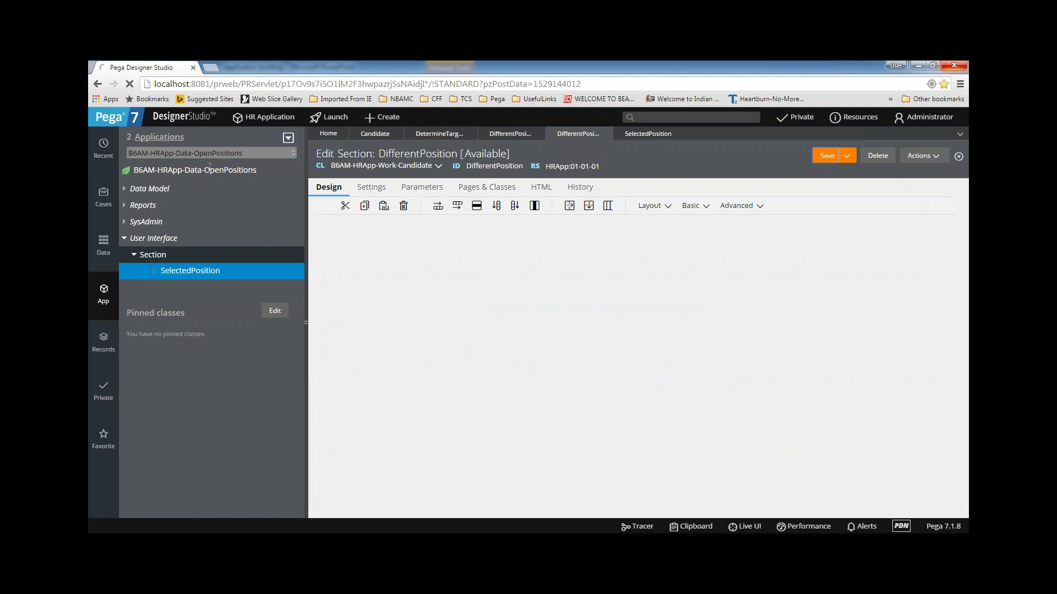
- Open the Candidate case type and run it to start a new Candidate case
click(104, 197)
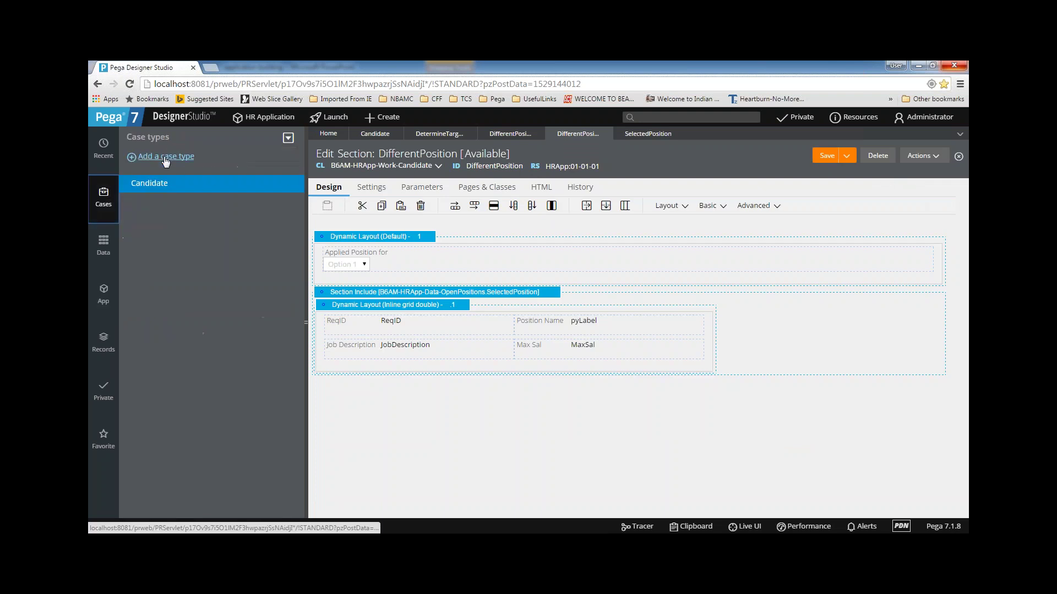
click(146, 183)
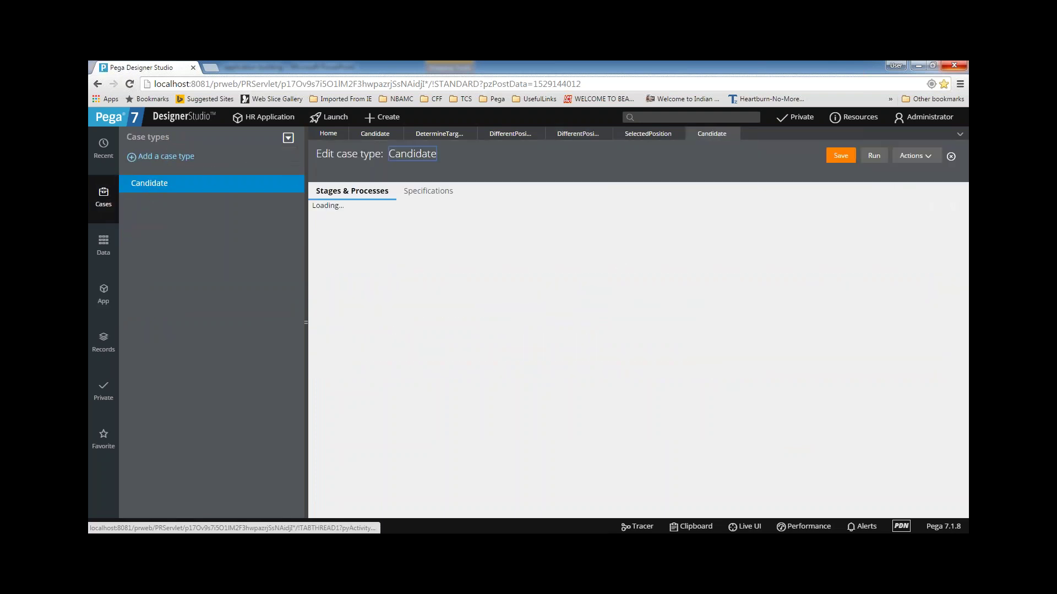
click(878, 158)
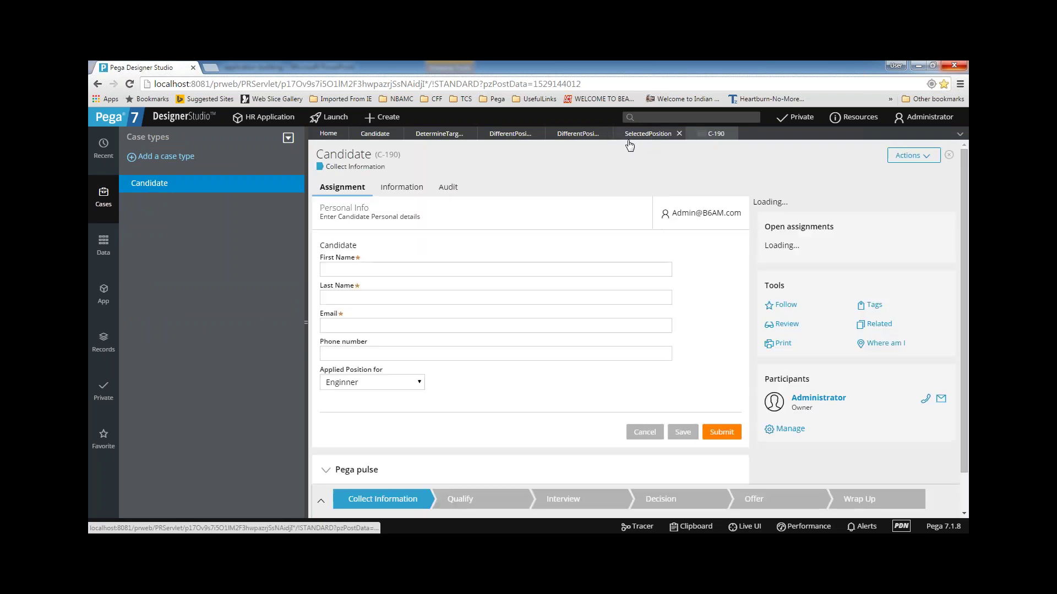
click(375, 134)
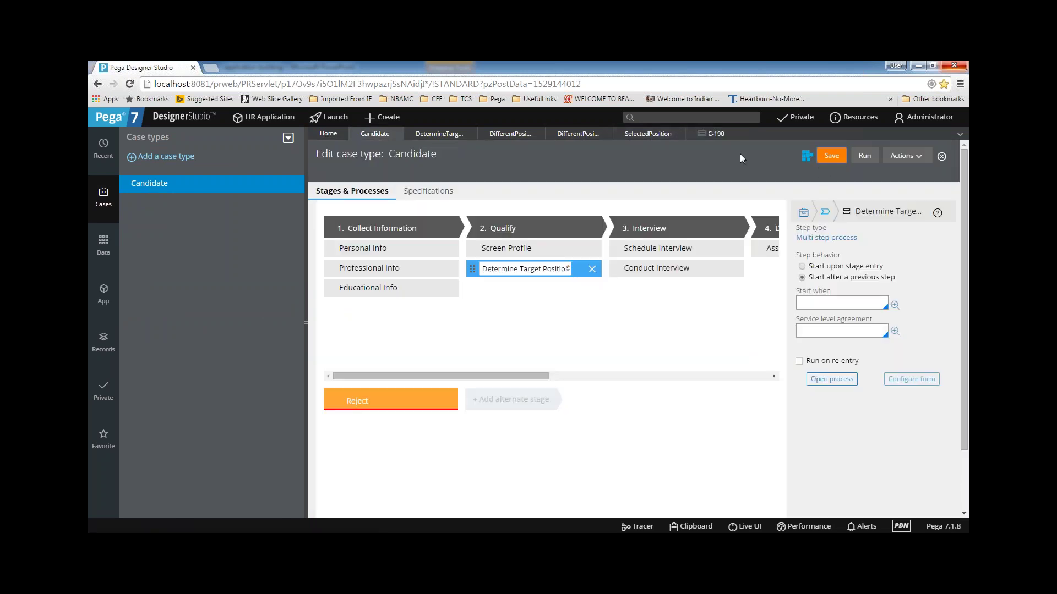
click(716, 133)
- Fill in the candidate's first name, last name and email, choose Framework Engineer as the applied position, and submit the form
click(387, 267)
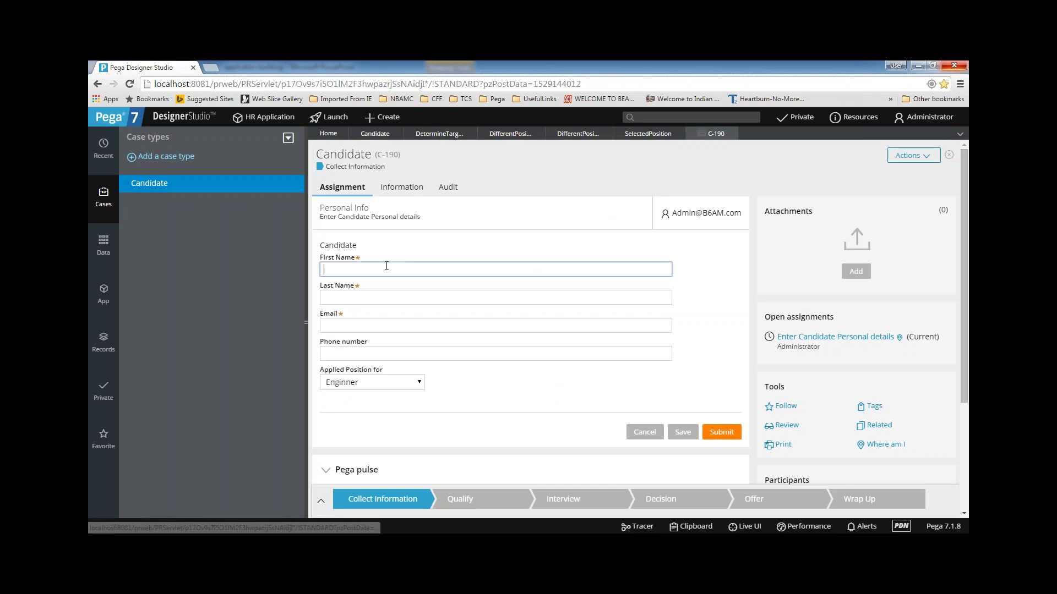
text(gh)
click(377, 295)
text(hfgh)
click(380, 323)
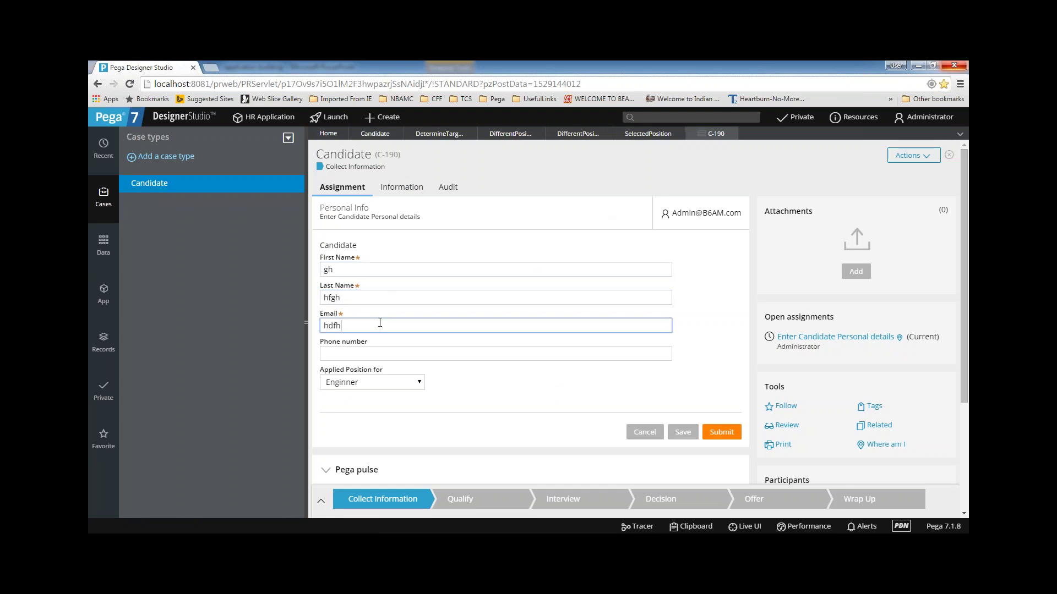
text(hdfh@gdg.com)
click(420, 388)
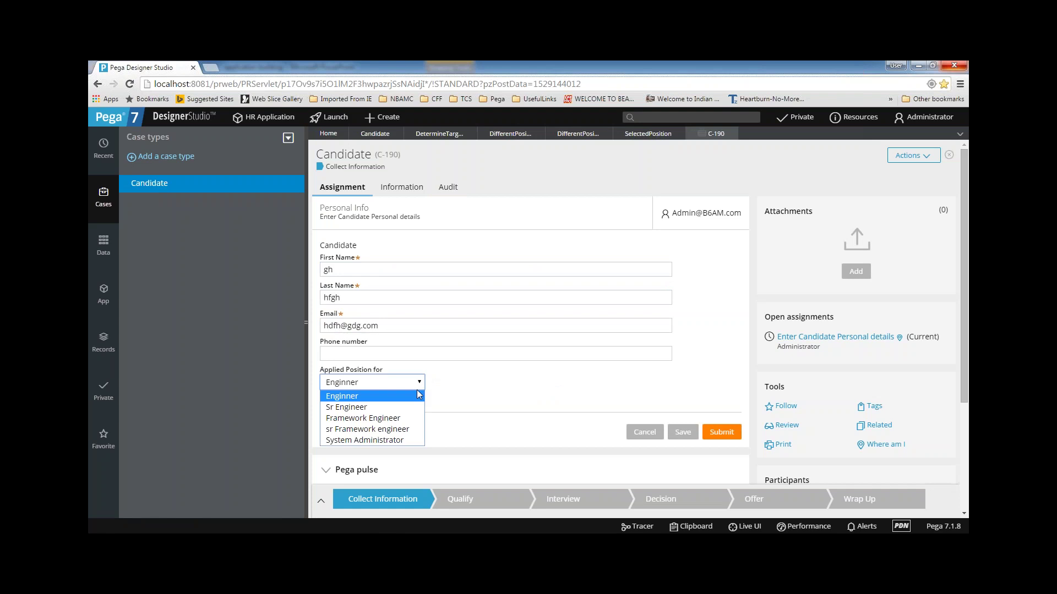
click(389, 418)
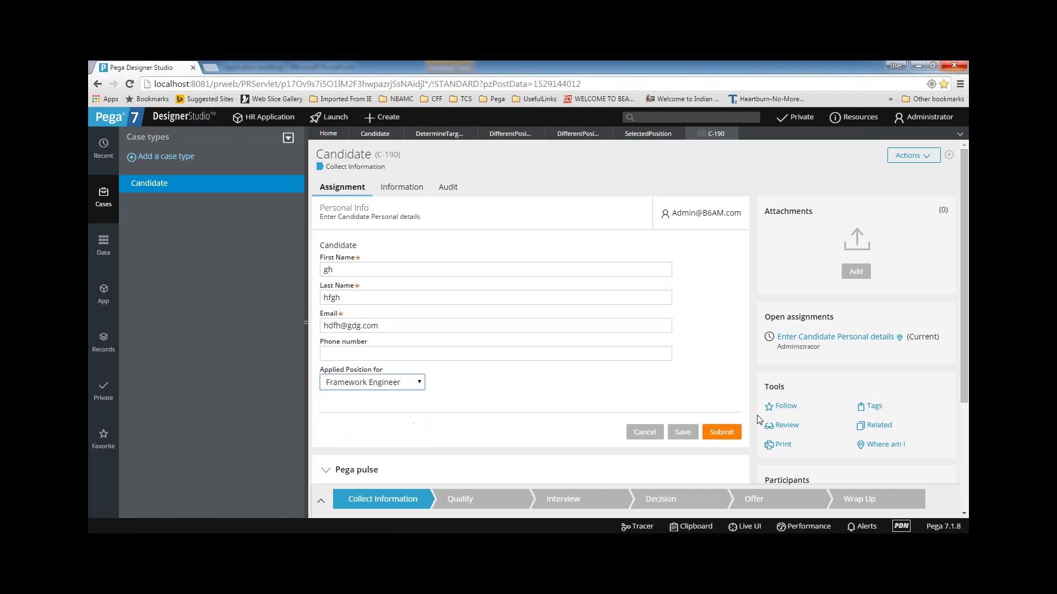
click(720, 432)
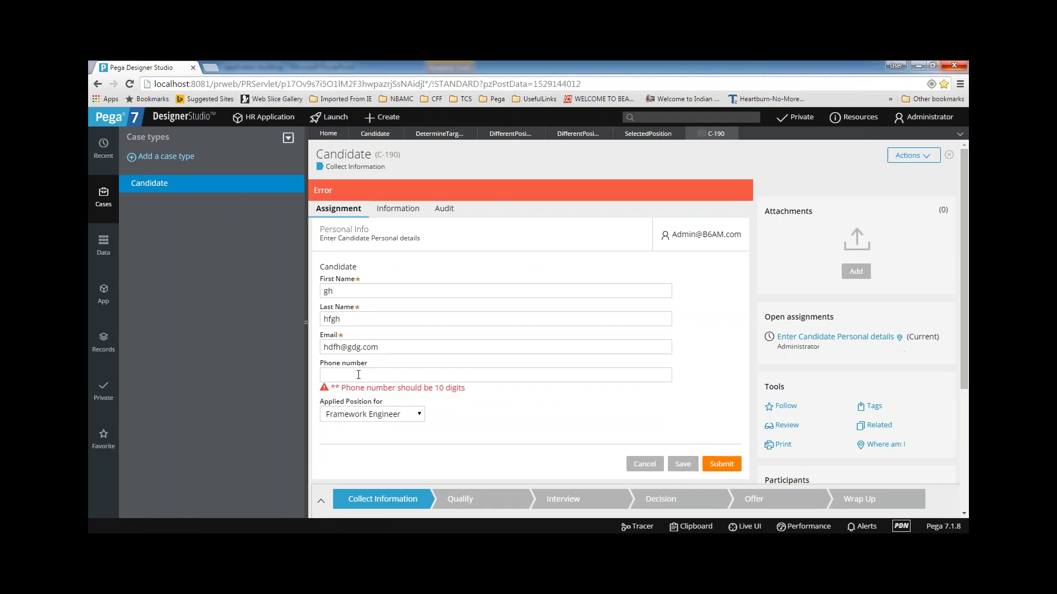
- Enter the candidate's 10-digit phone number and resubmit the personal details form
click(358, 374)
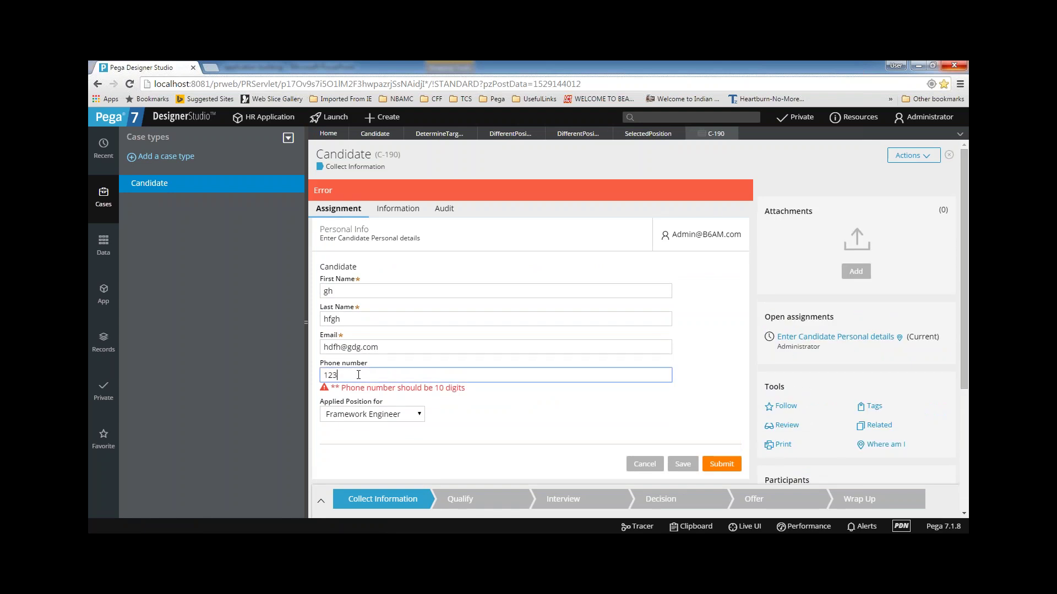
text(4567890)
click(536, 443)
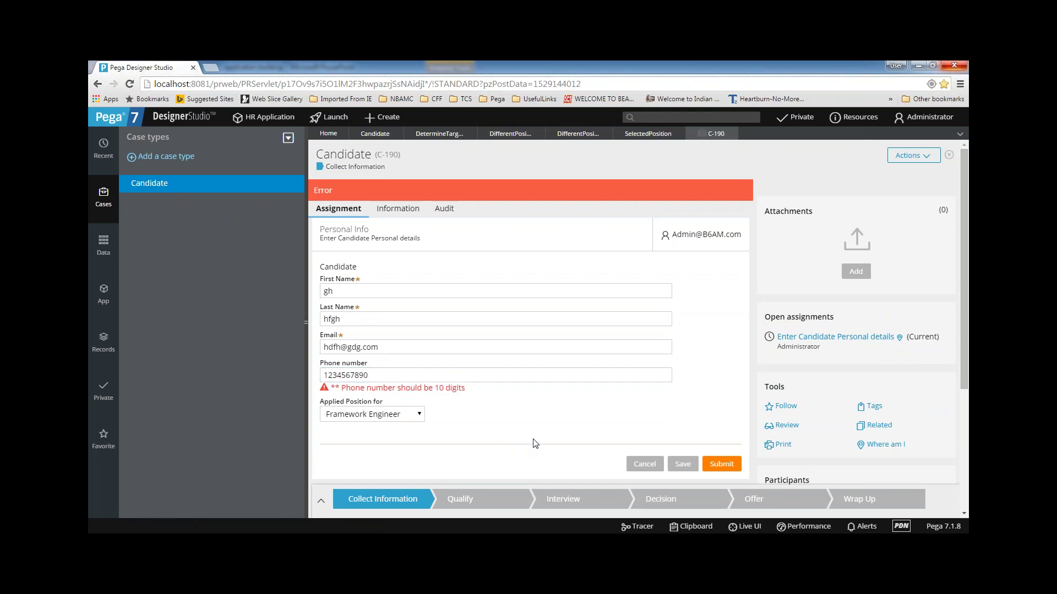
click(721, 464)
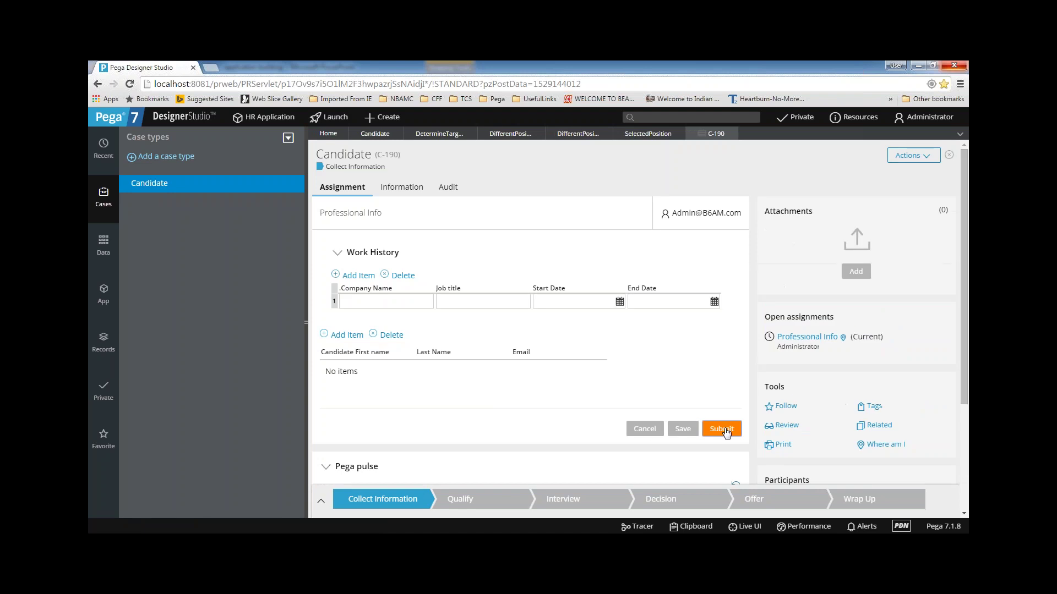
- Advance the case through Professional Info, Educational Info without adding a form, and Screen Profile without HR feedback
click(725, 430)
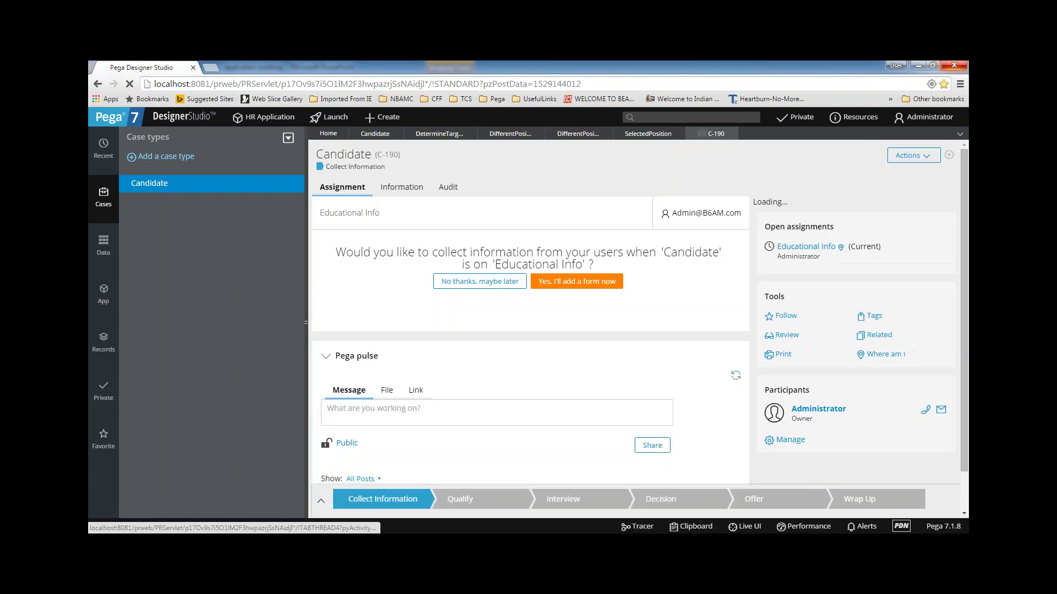
click(479, 281)
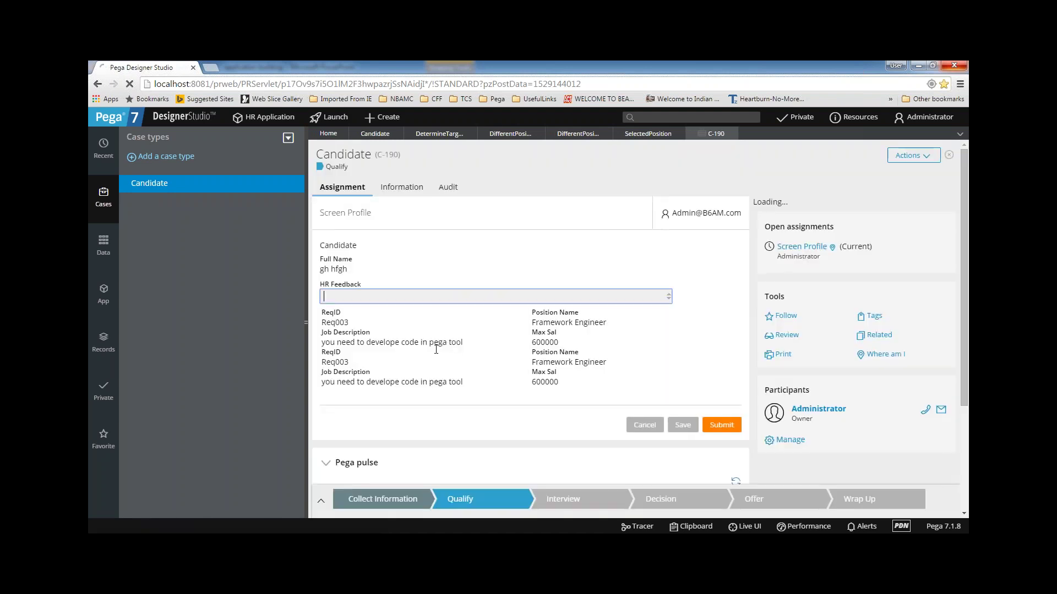
click(721, 426)
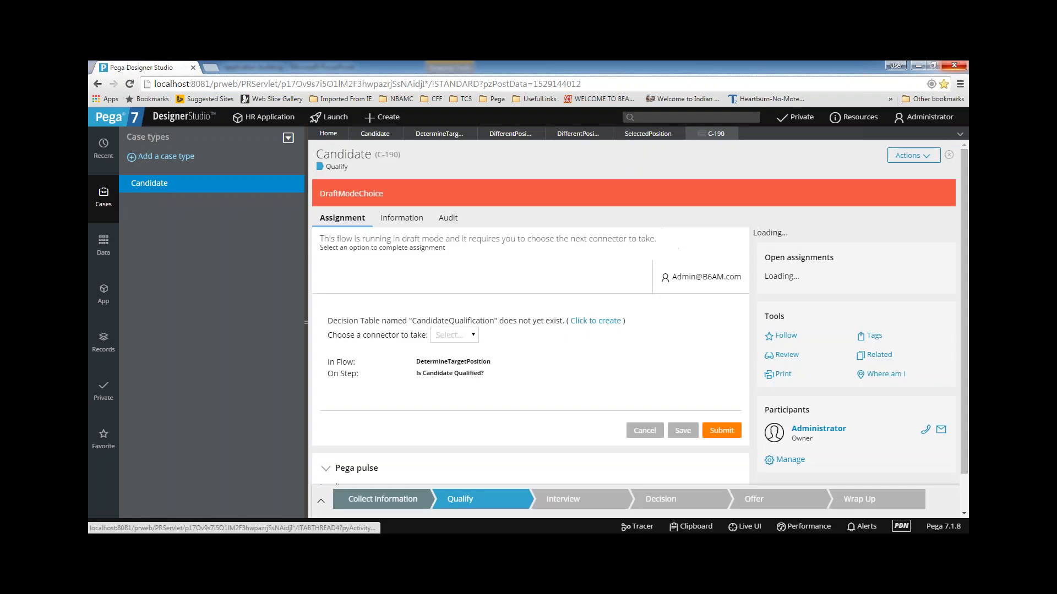
- Choose Different Position as the connector to take from the Is Candidate Qualified? decision and submit it
click(487, 337)
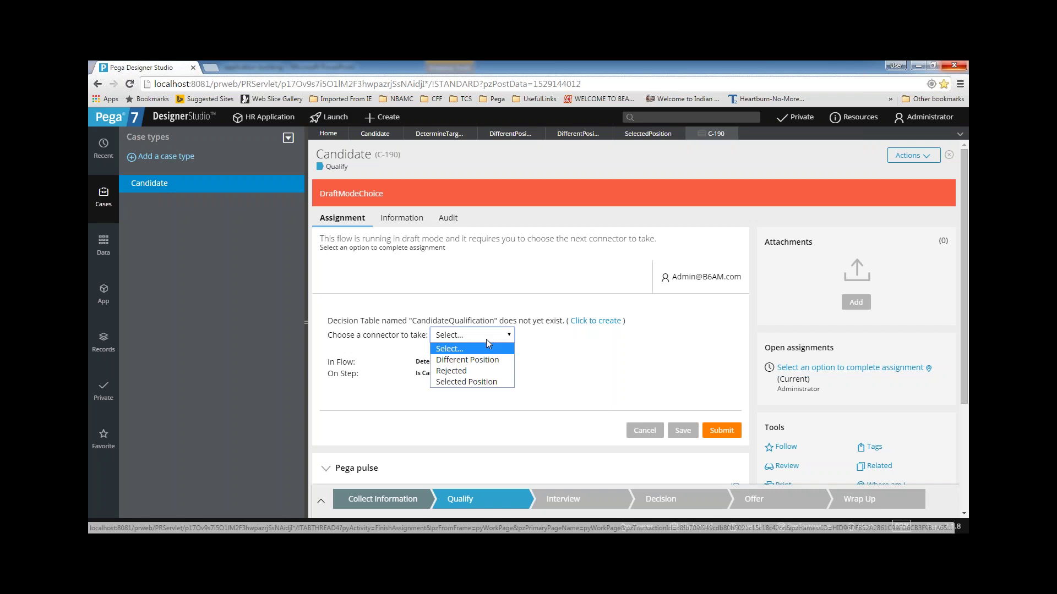
click(467, 360)
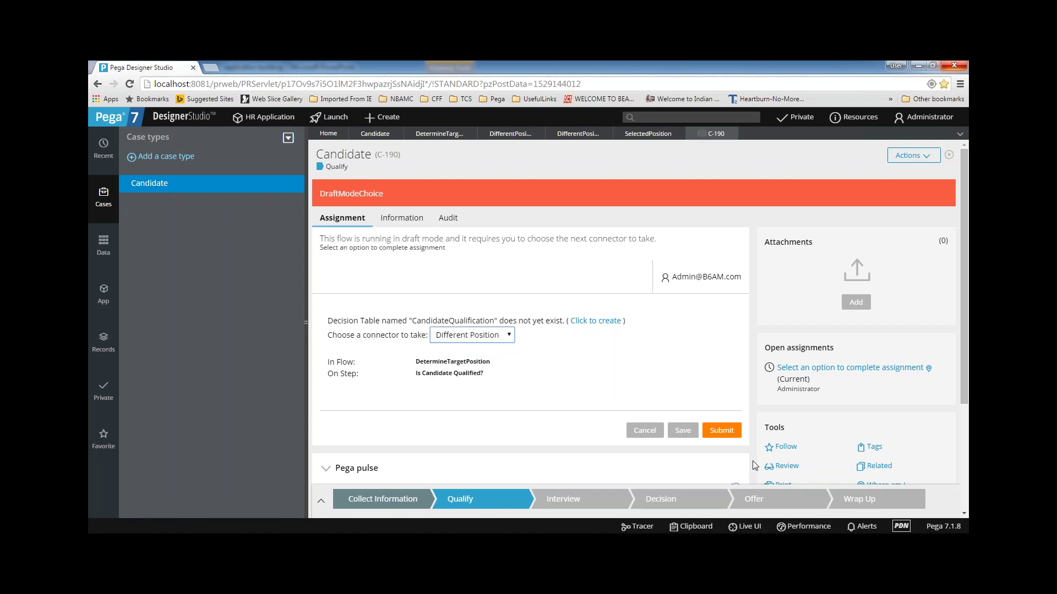
click(721, 431)
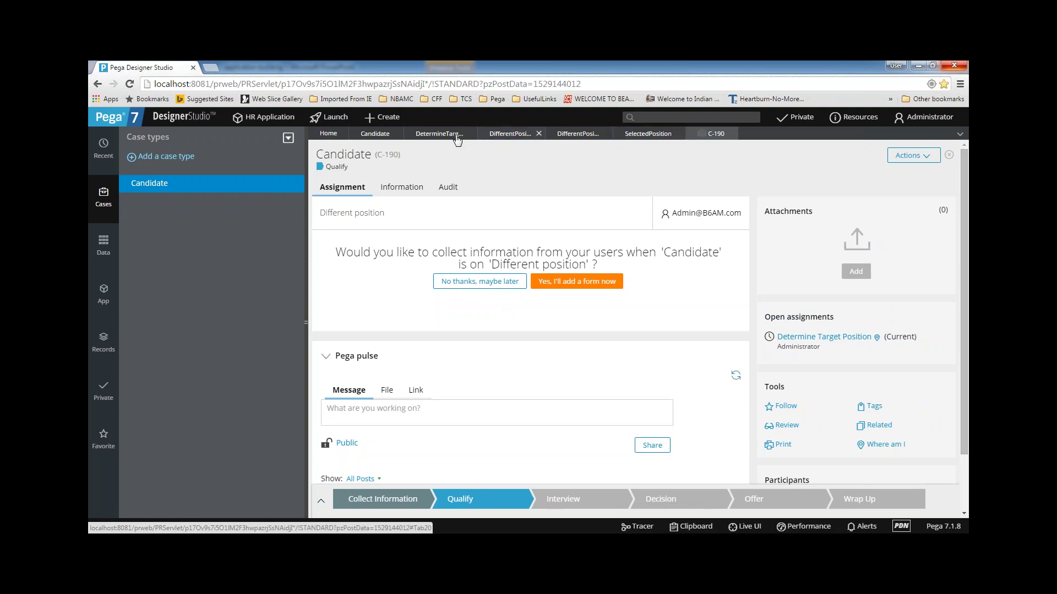
- Submit the DifferentPosition connector properties in the DetermineTargetPosition flow, save the flow and return to the running Candidate case
click(440, 139)
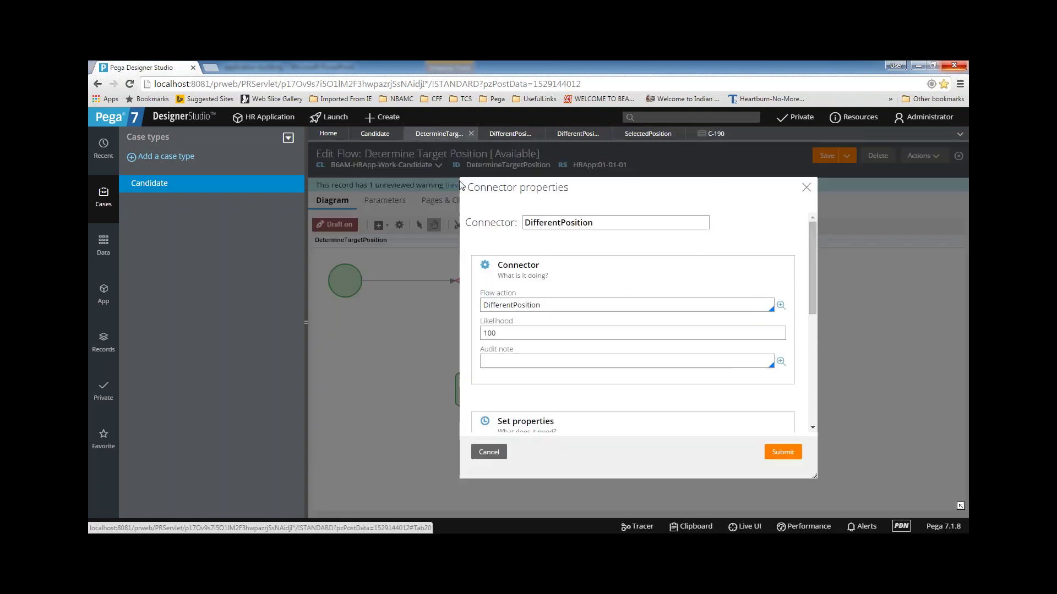
click(780, 454)
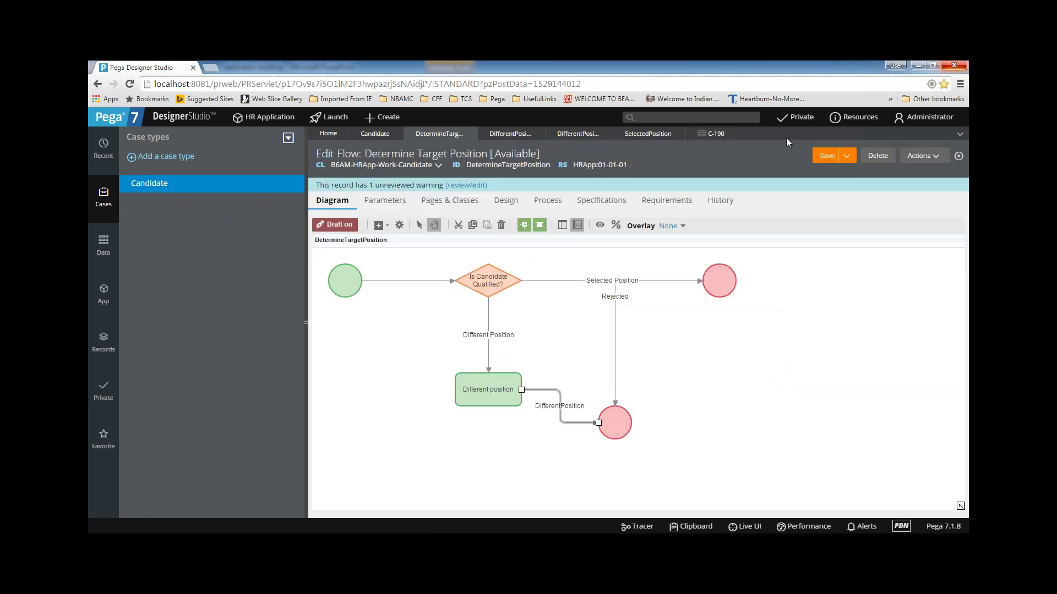
click(826, 165)
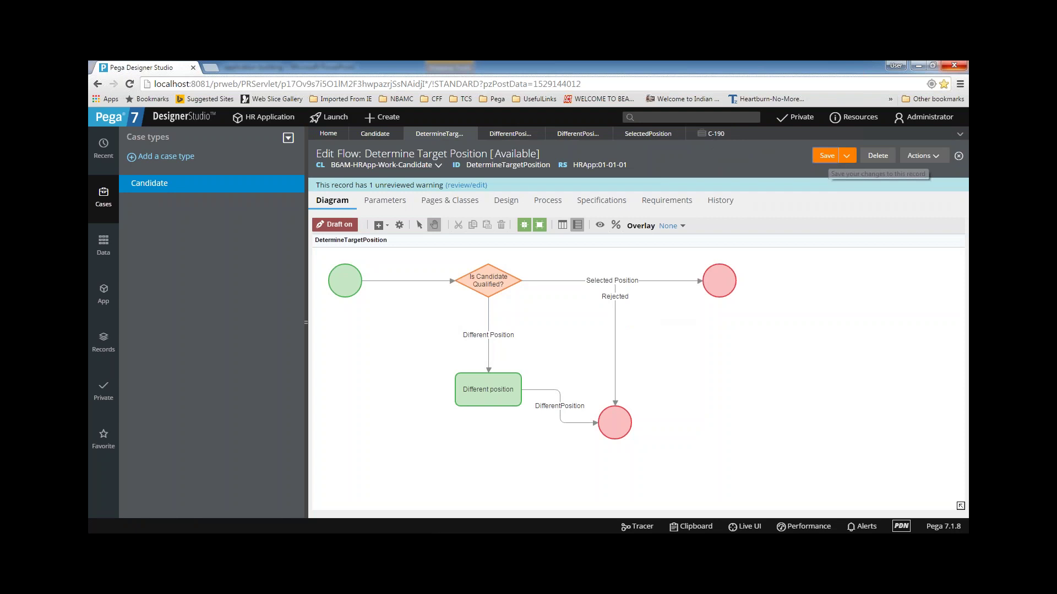
click(715, 134)
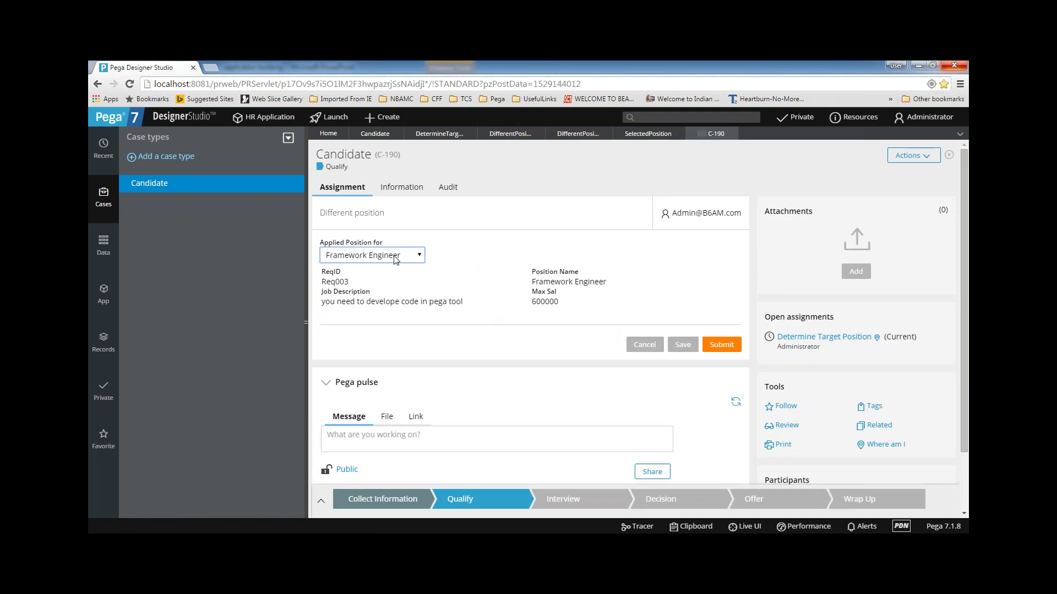
- Test the section refresh by setting Applied Position for to Framework Engineer, Enginner, System Administrator and Sr Engineer in turn
click(410, 258)
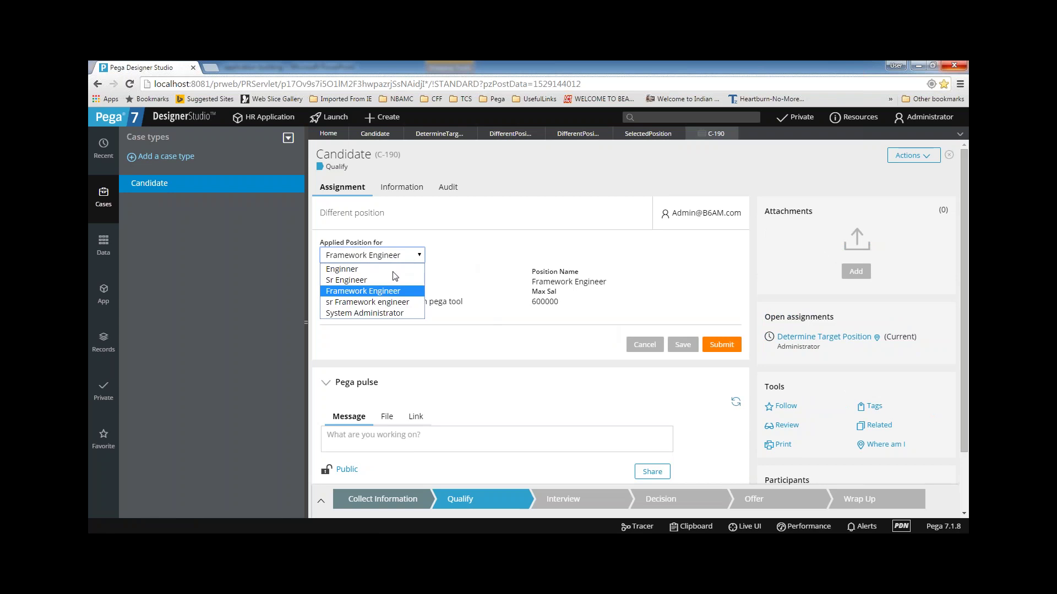
click(374, 294)
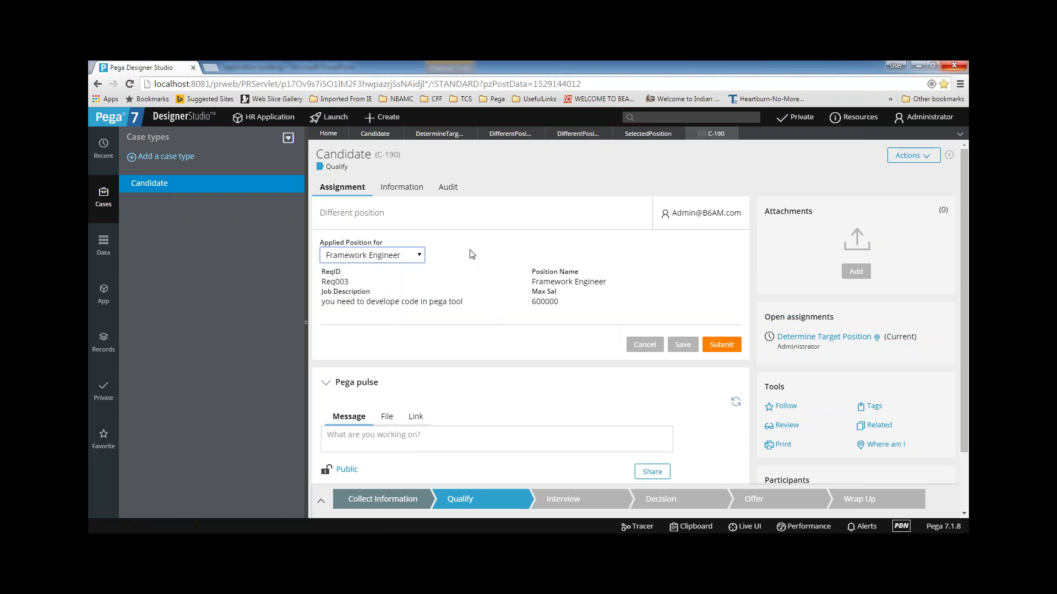
click(410, 257)
click(374, 269)
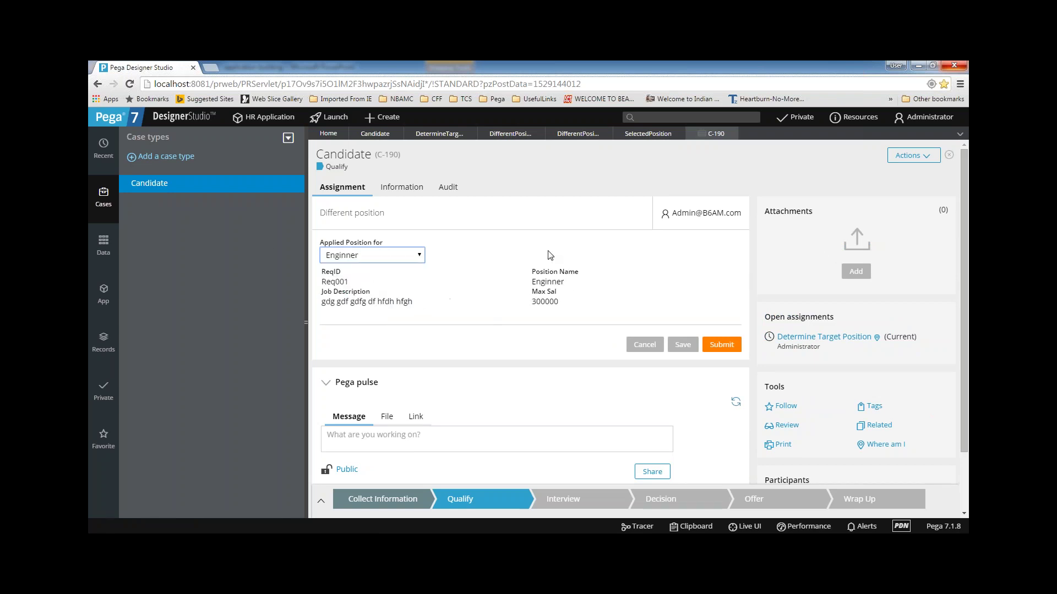
click(412, 258)
click(381, 317)
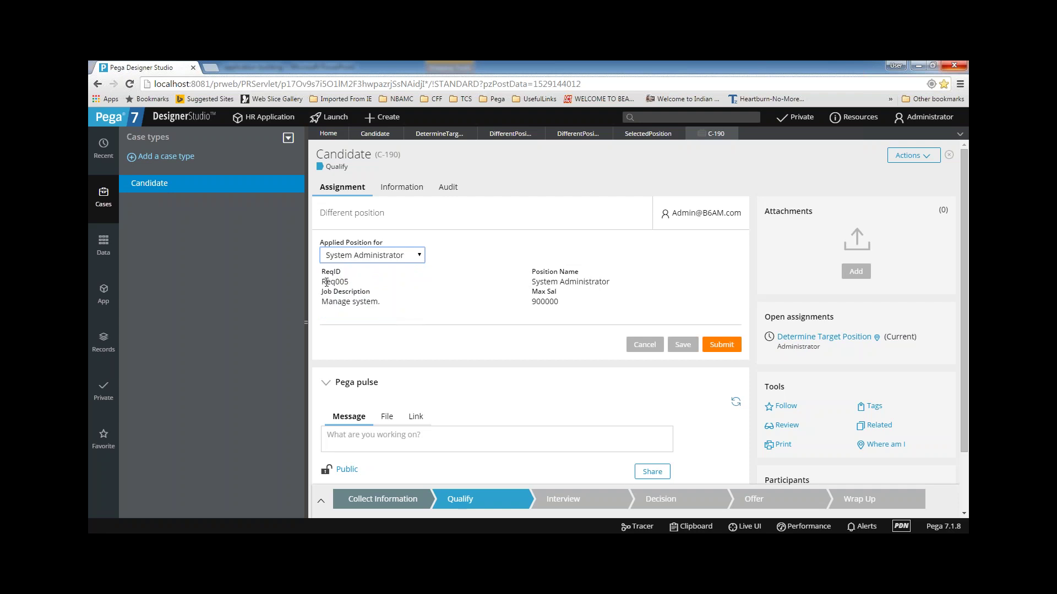
click(413, 254)
click(398, 282)
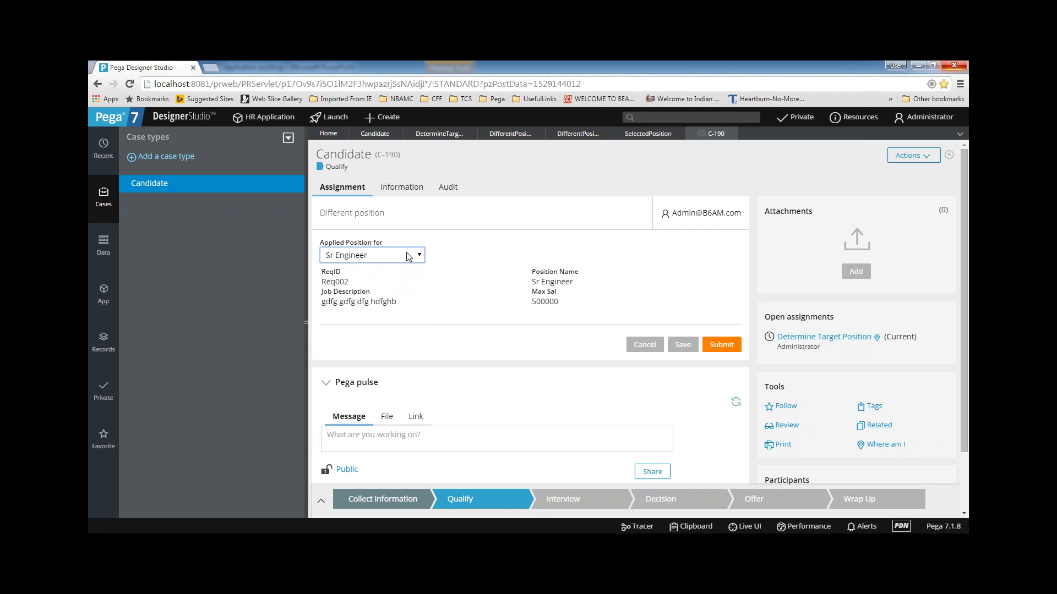
- Try sr Framework engineer and System Administrator as the applied position, then set it to Framework Engineer and submit the Different position assignment
click(409, 256)
click(379, 299)
click(415, 257)
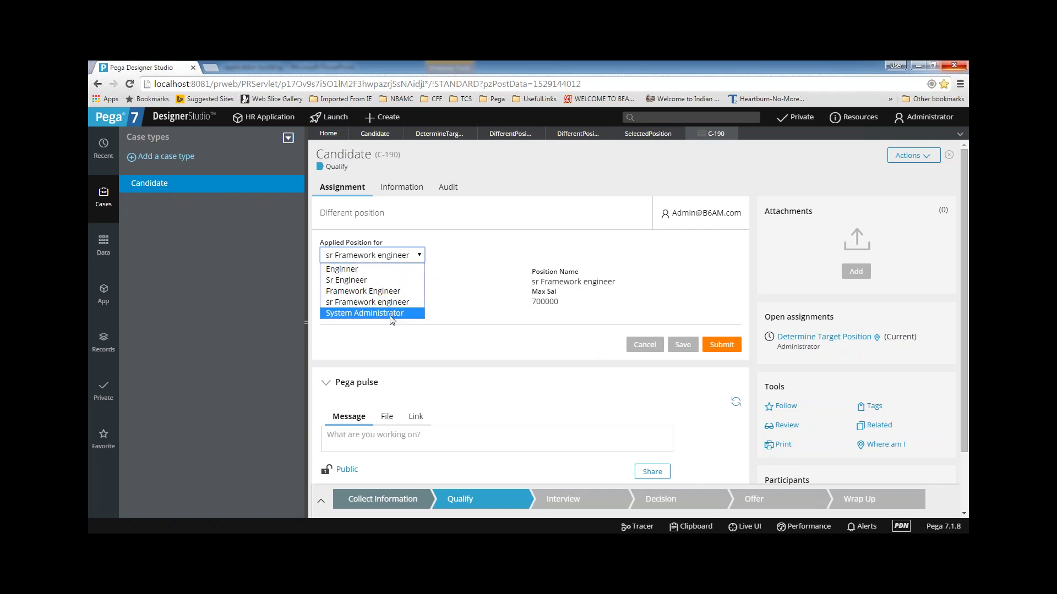
click(390, 314)
click(396, 256)
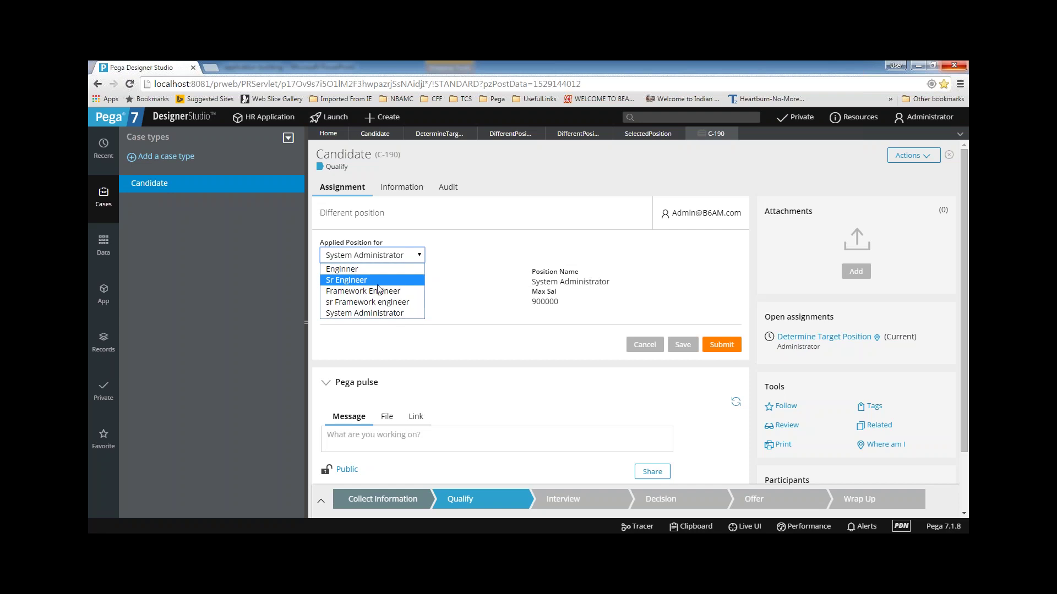
click(378, 291)
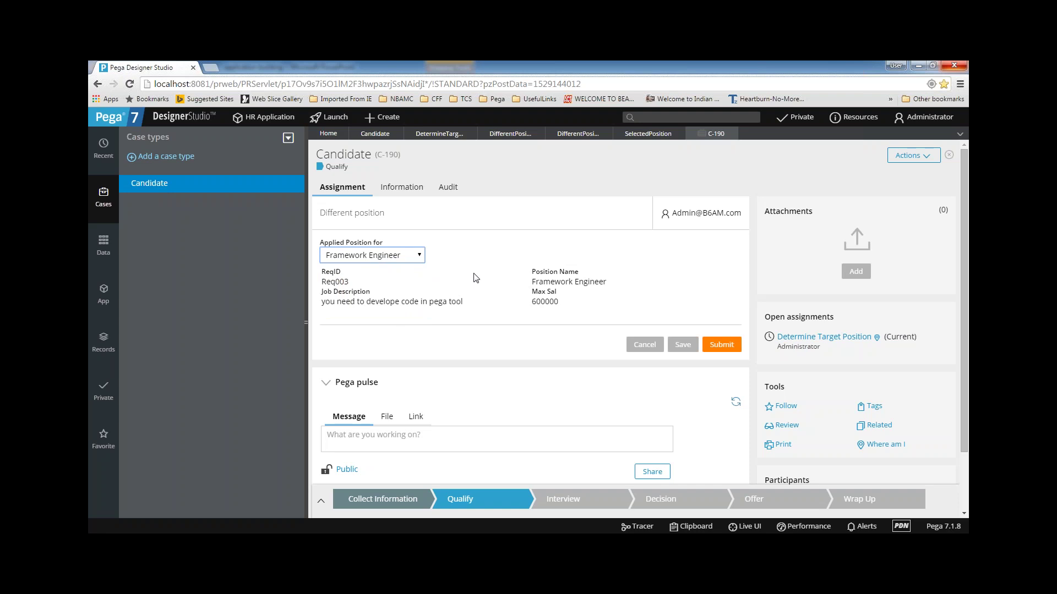
click(725, 348)
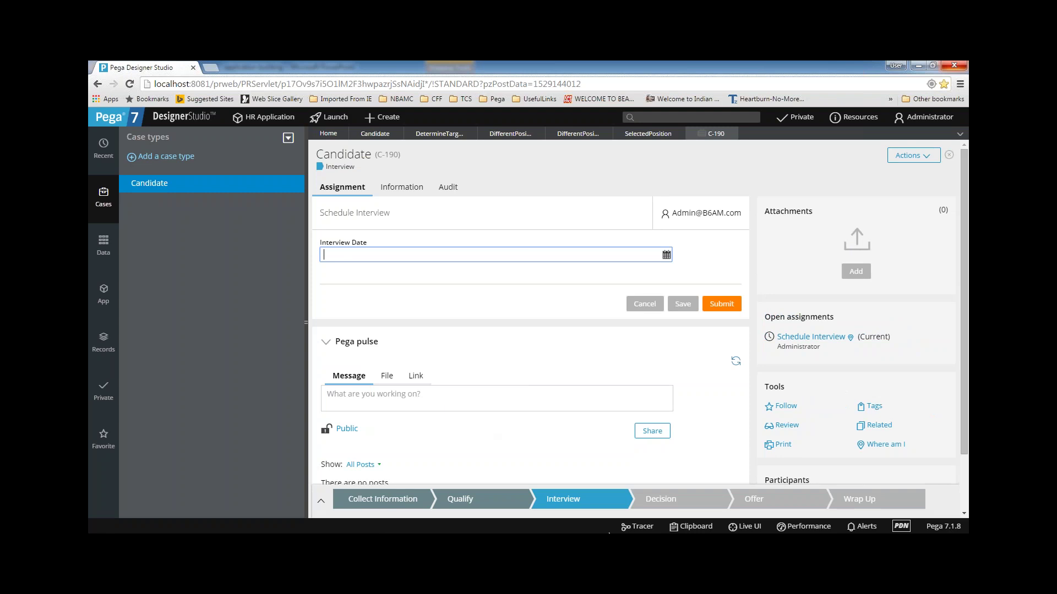
- Switch to the PowerPoint presentation and review the Determine Offered Salary and Skip Screening Process topics on the Automating Business Policies slide
key(alt+Tab)
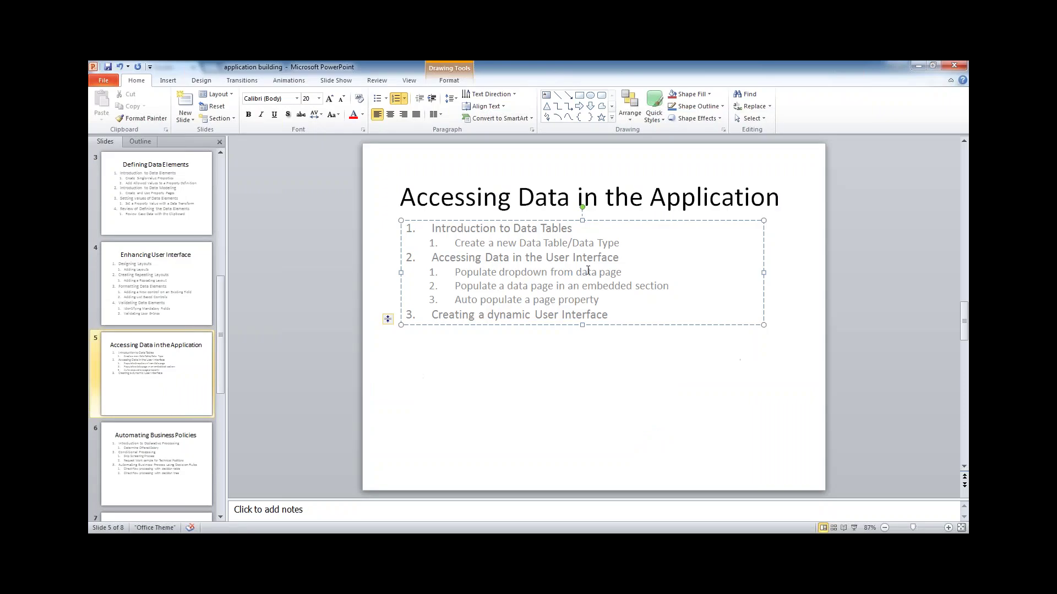
click(171, 461)
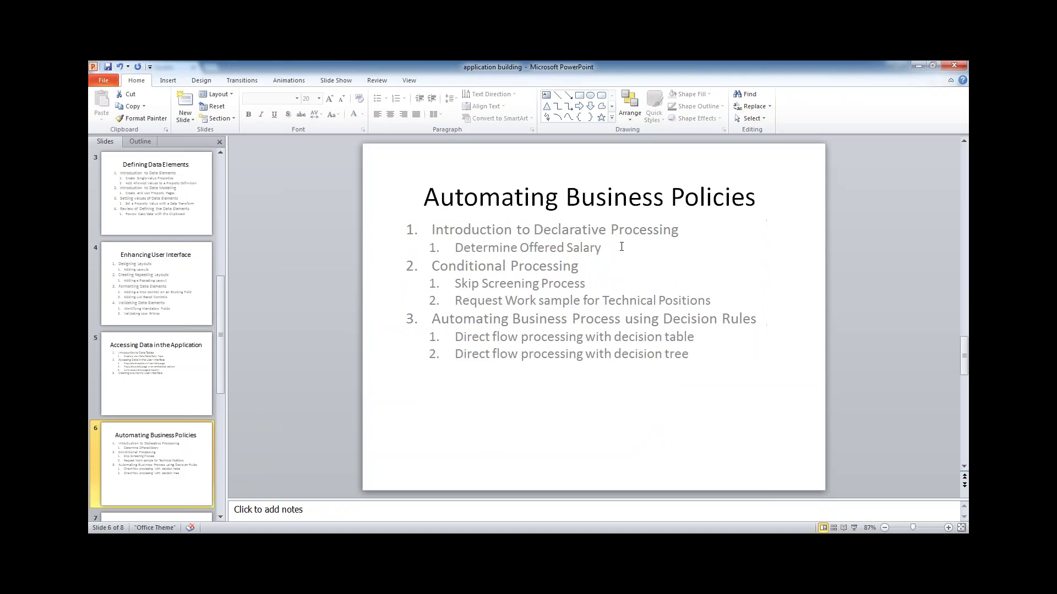
double_click(488, 248)
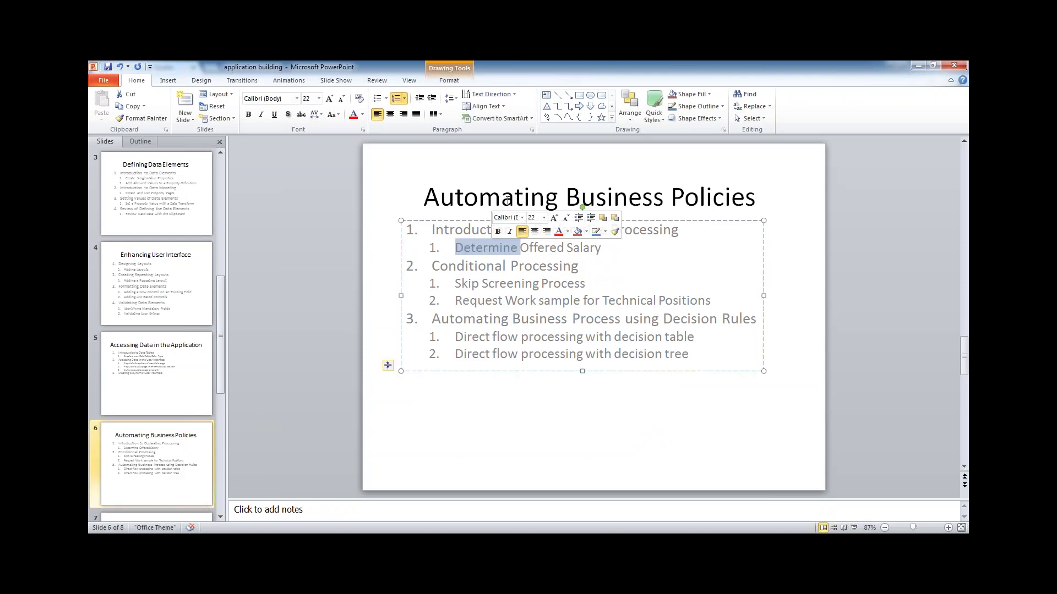
click(659, 268)
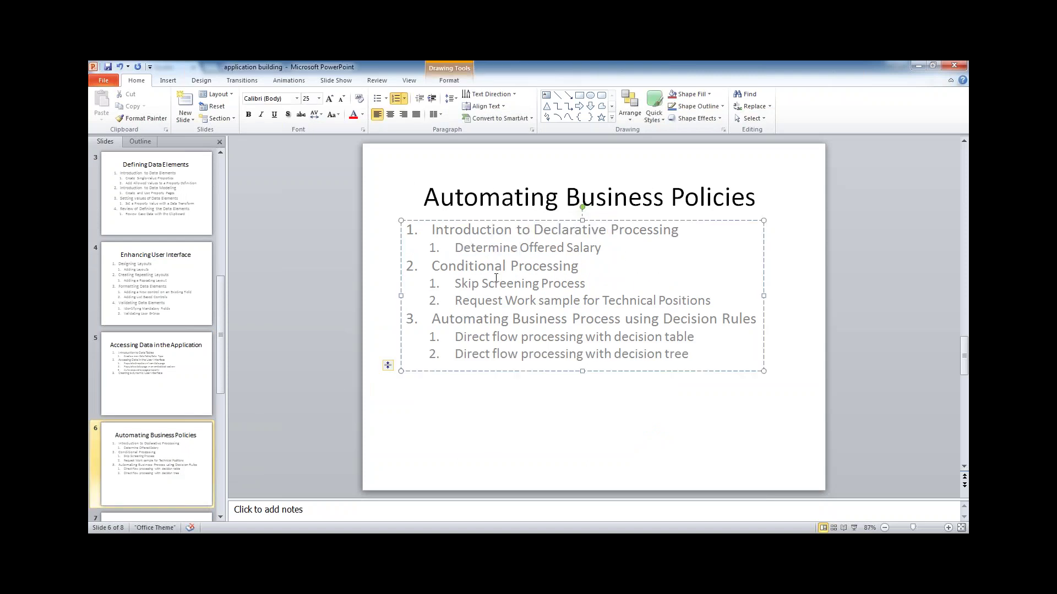
double_click(462, 285)
double_click(502, 285)
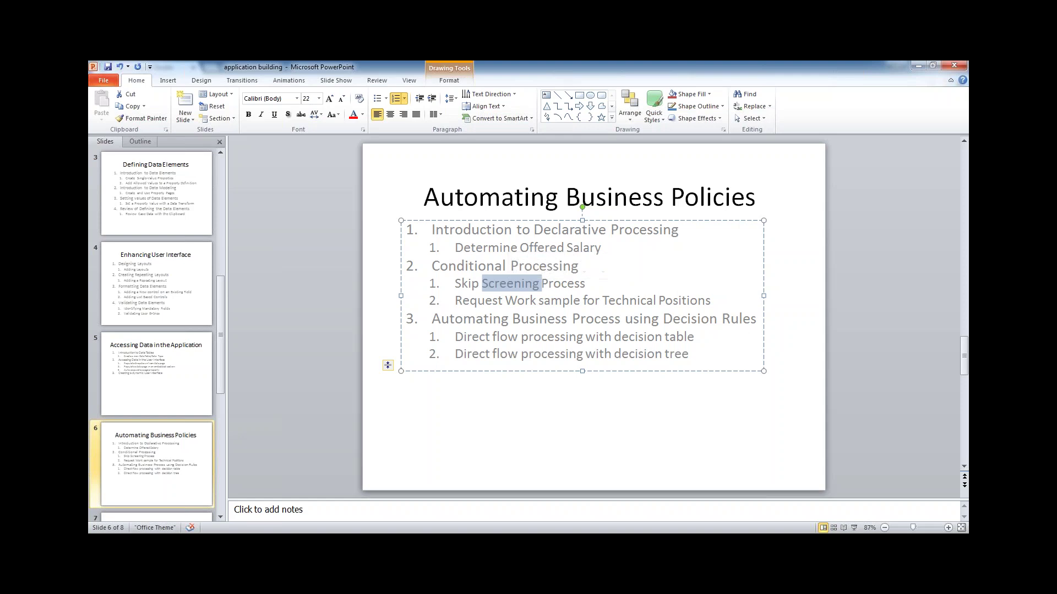
double_click(467, 284)
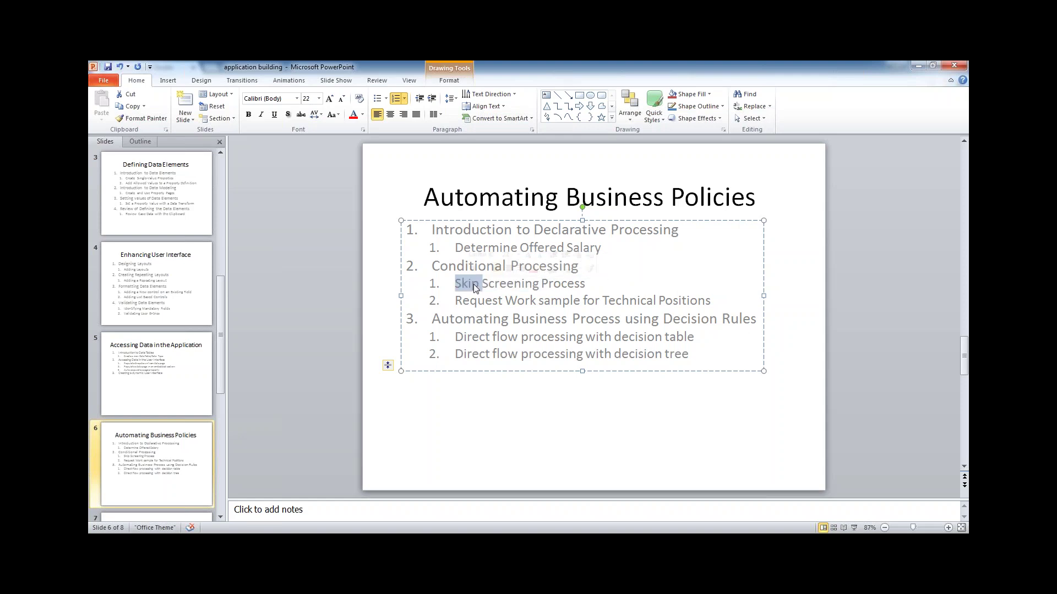
double_click(562, 285)
double_click(472, 249)
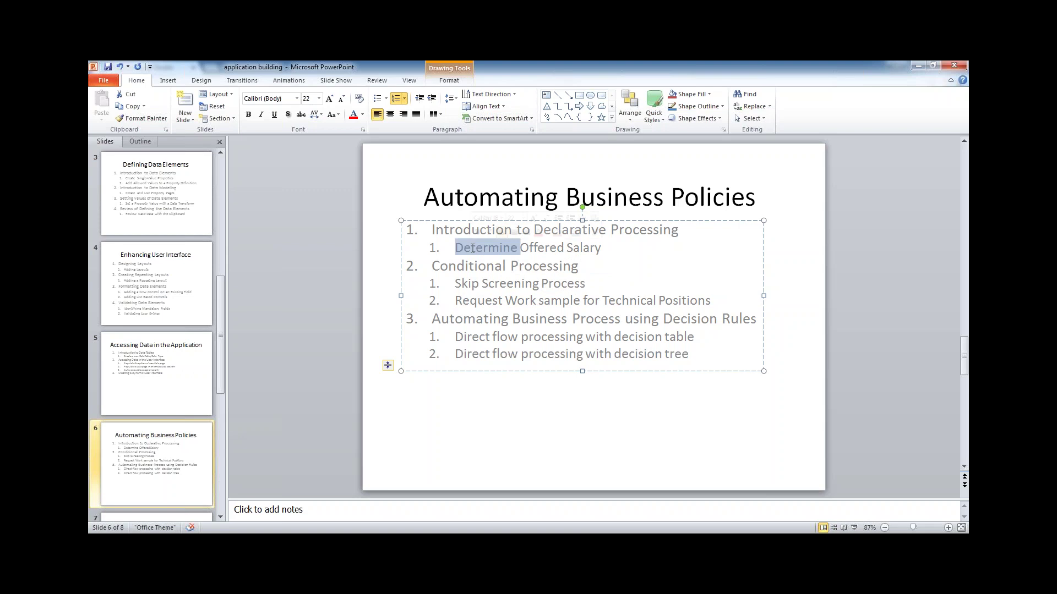
double_click(582, 249)
click(623, 252)
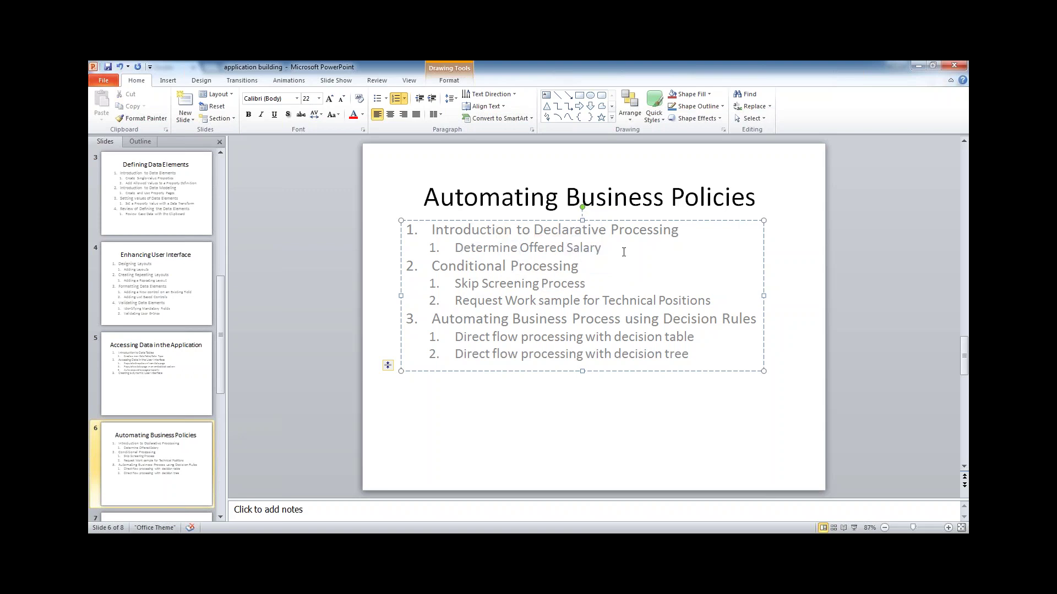